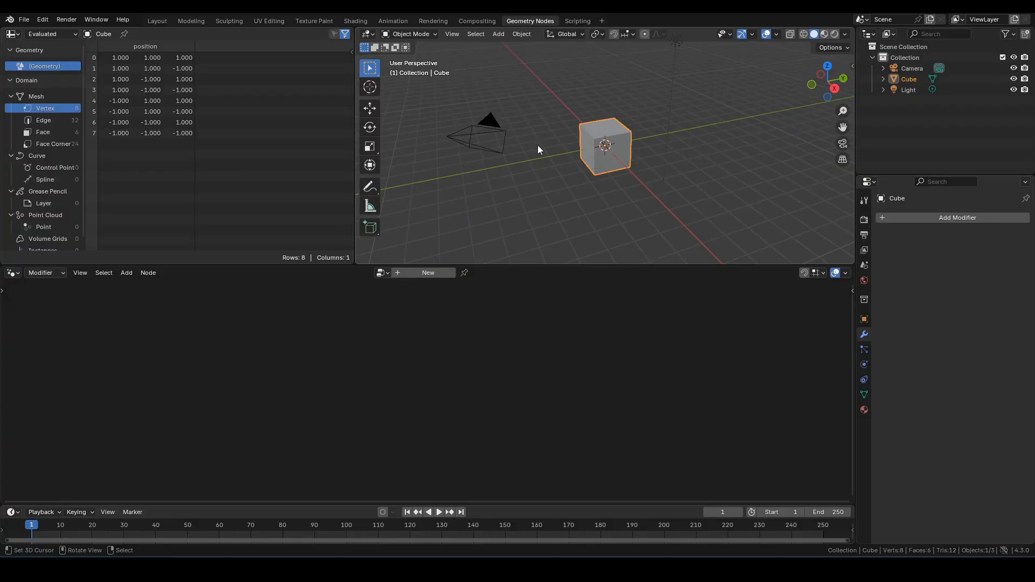
Step: Delete all the default scene objects and add a mesh plane
key("a")
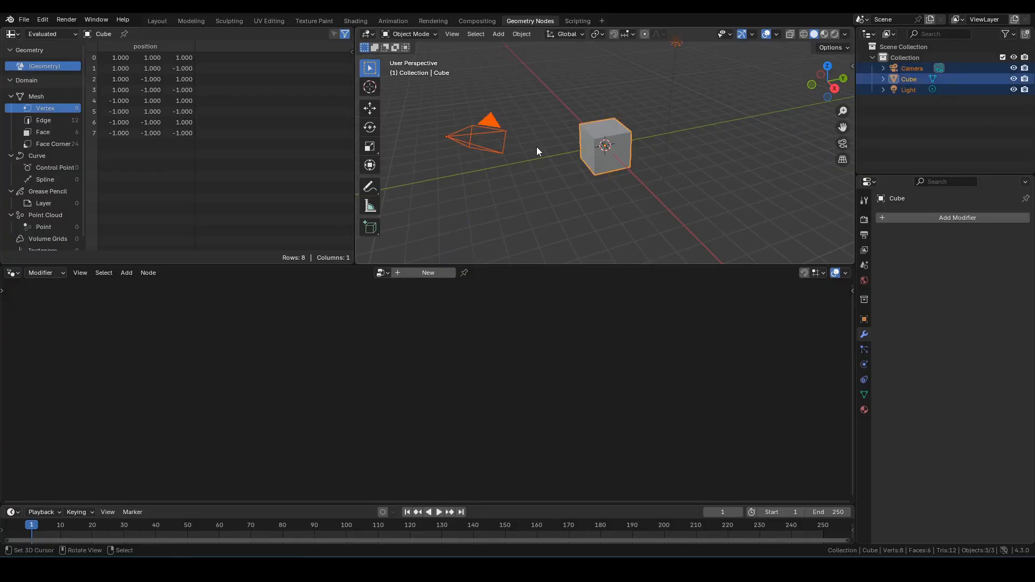
key("x")
left_click(535, 146)
key("shift+a")
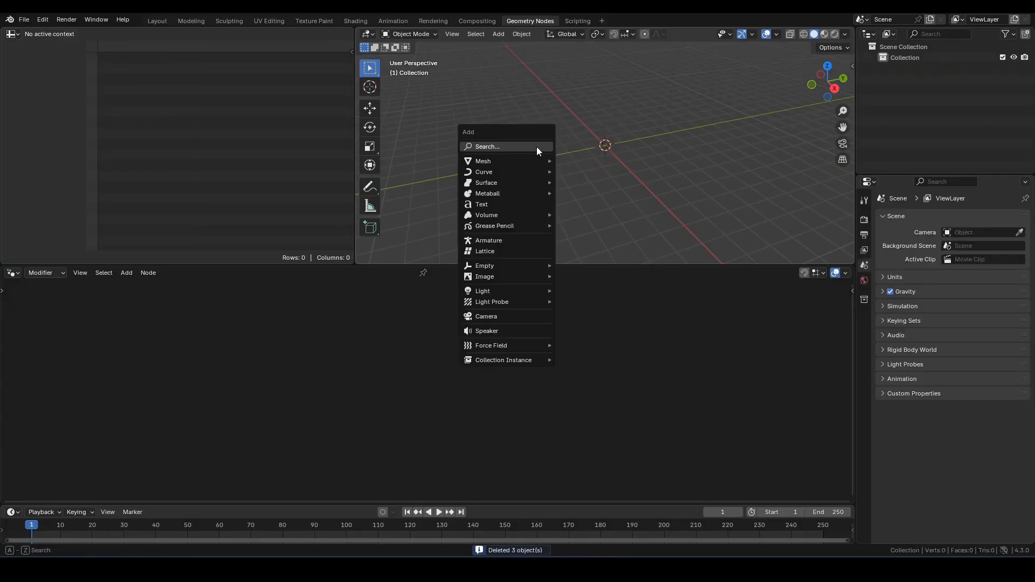
mouse_move(502, 161)
left_click(584, 161)
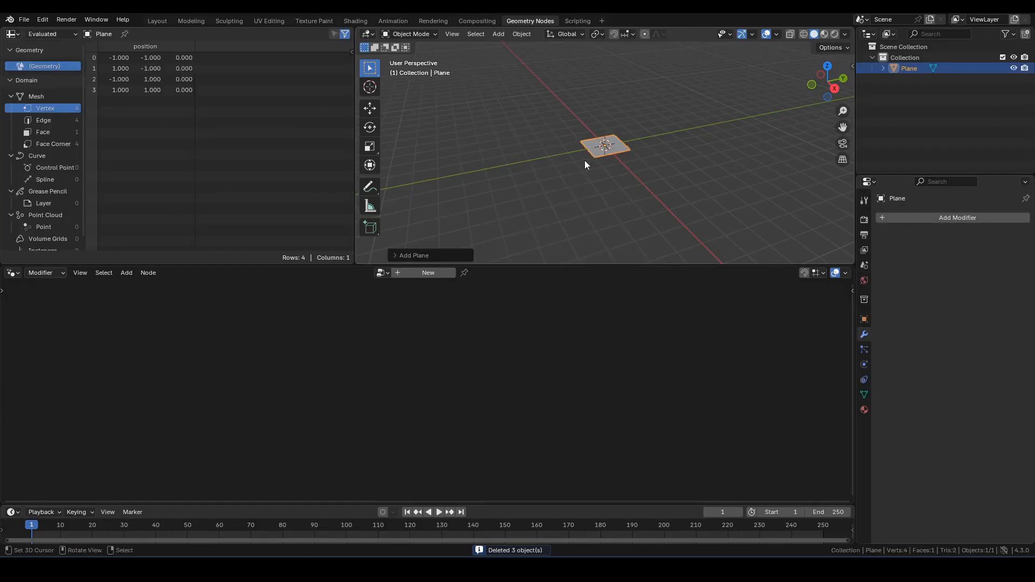
Step: Frame the plane in top orthographic view and enlarge the node editor area upward
key("KP_Decimal")
key("KP_7")
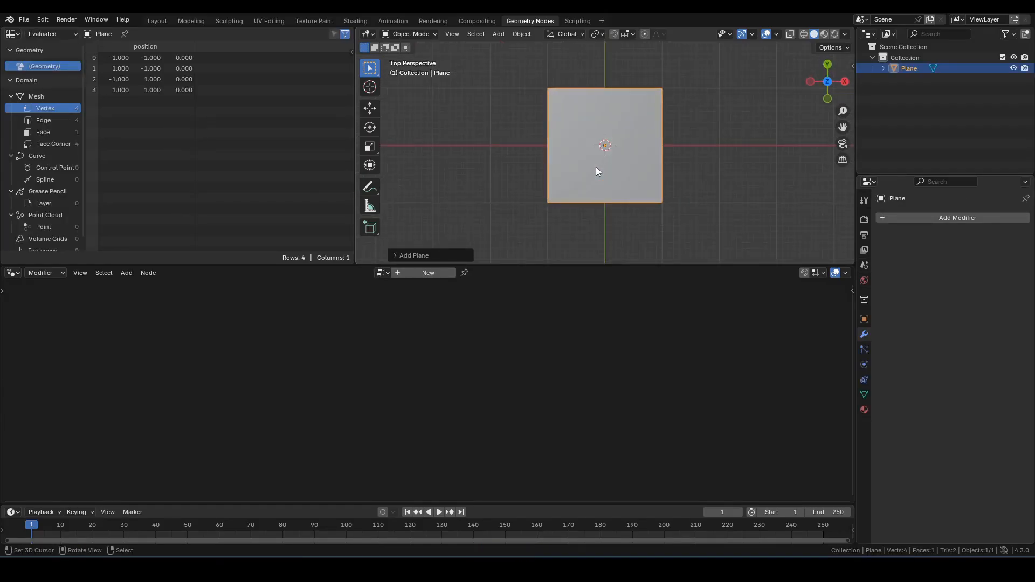
key("KP_5")
scroll(631, 162, "up", 3)
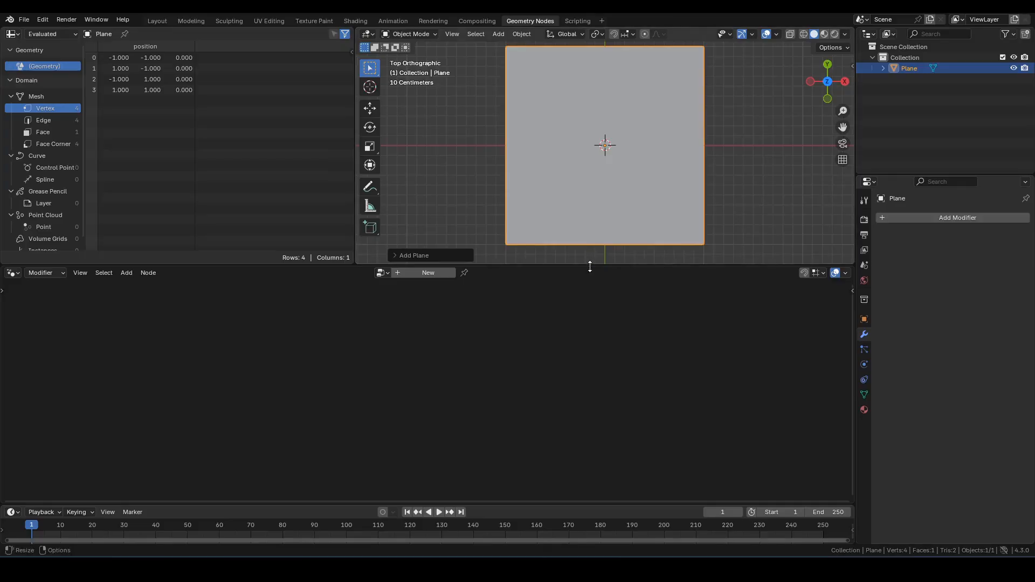
left_click_drag(589, 267, 589, 201)
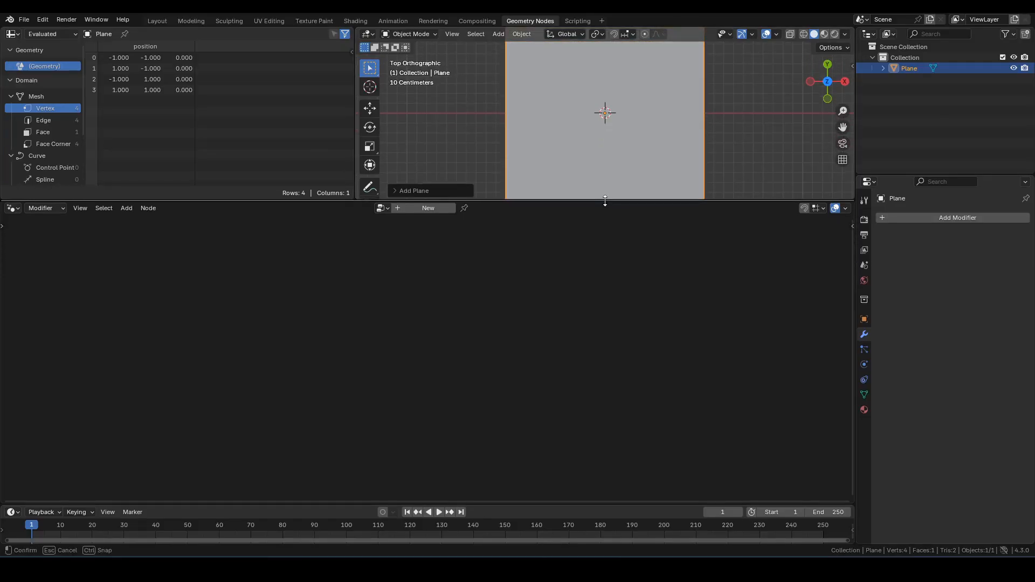
Step: Create a new geometry node tree on the plane and delete its Group Input node
left_click(429, 209)
left_click_drag(232, 315, 322, 392)
key("Delete")
Step: Add a String node to the node tree and set its text to "s\nb"
key("F3")
type("st")
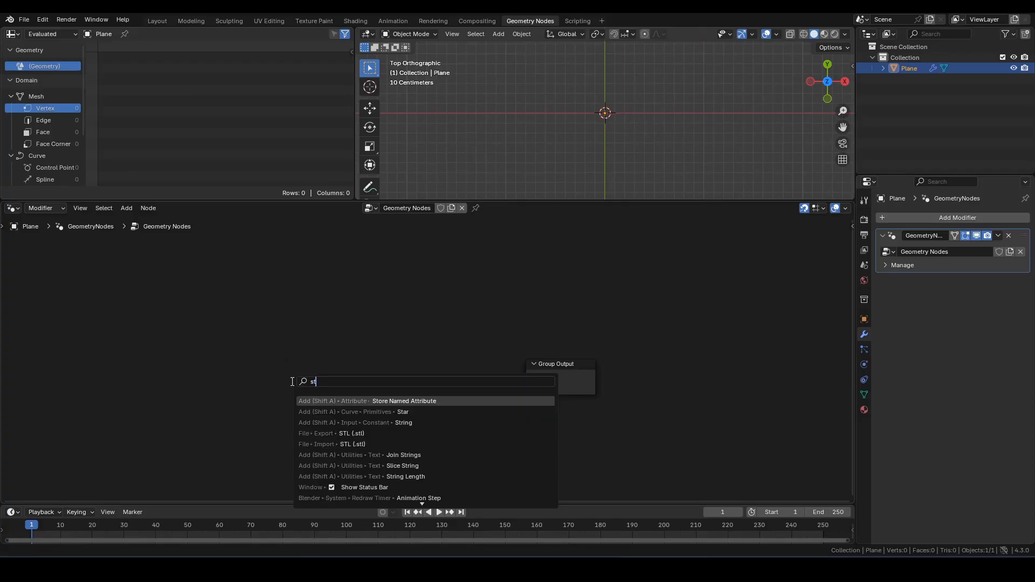
type("ring")
key("Return")
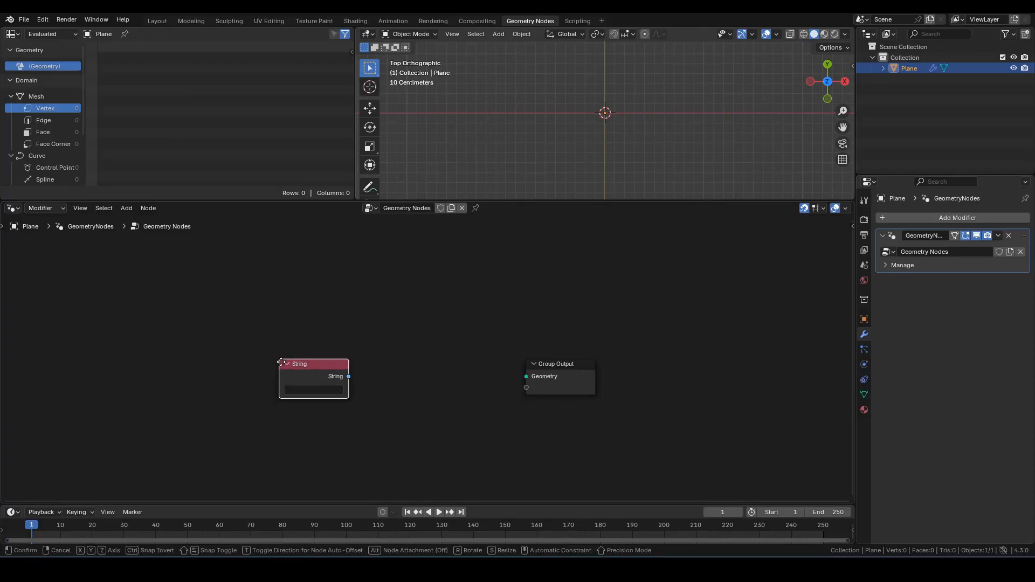
left_click(281, 362)
scroll(285, 377, "up", 2)
middle_click_drag(290, 389, 336, 364)
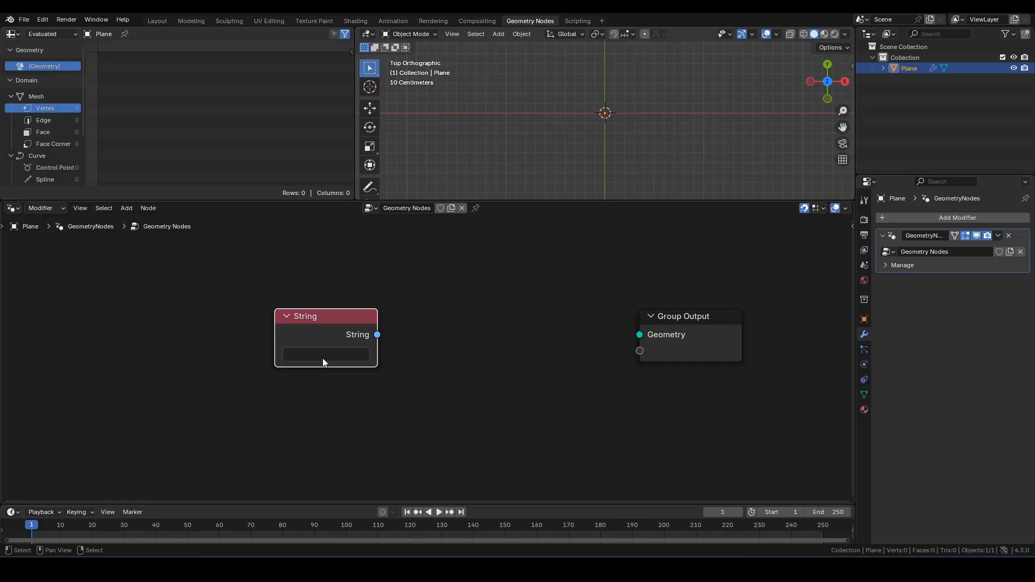
left_click(323, 358)
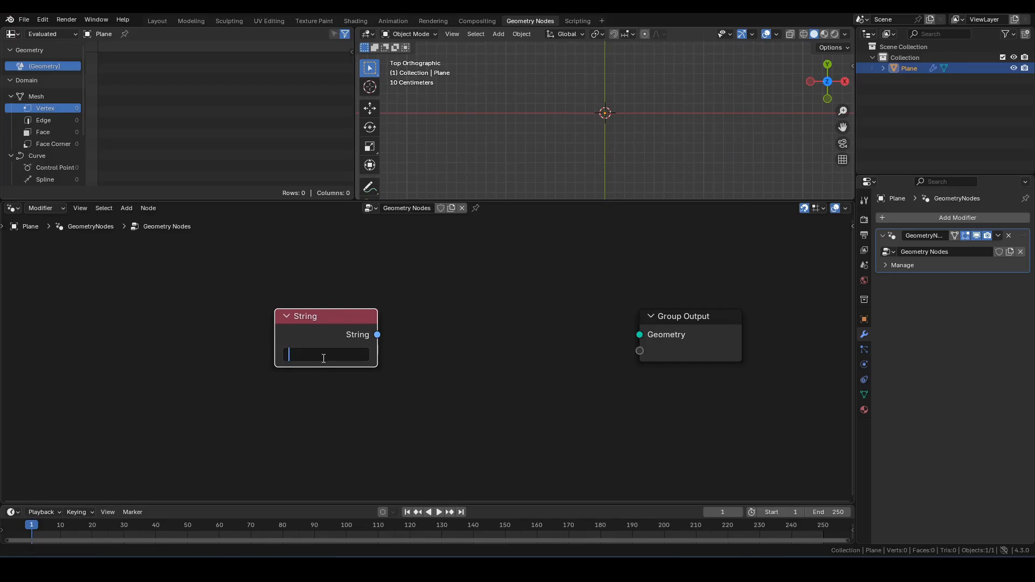
type("s\\nb")
key("Return")
Step: Connect the String output to a new Replace String node and set its Find text to "\n"
left_click_drag(377, 335, 423, 337)
type("rs")
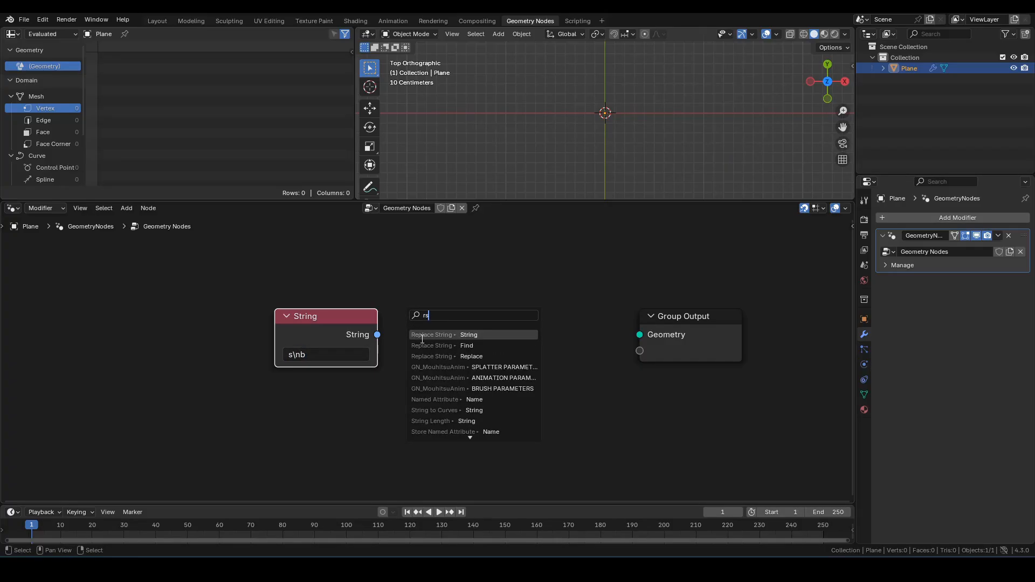
left_click(425, 335)
left_click(452, 369)
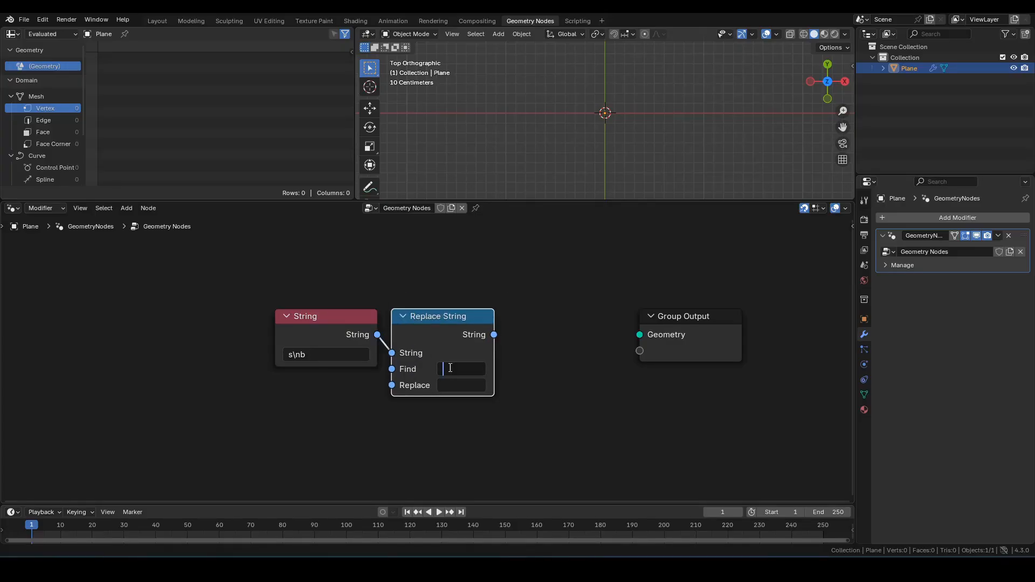
key("Return")
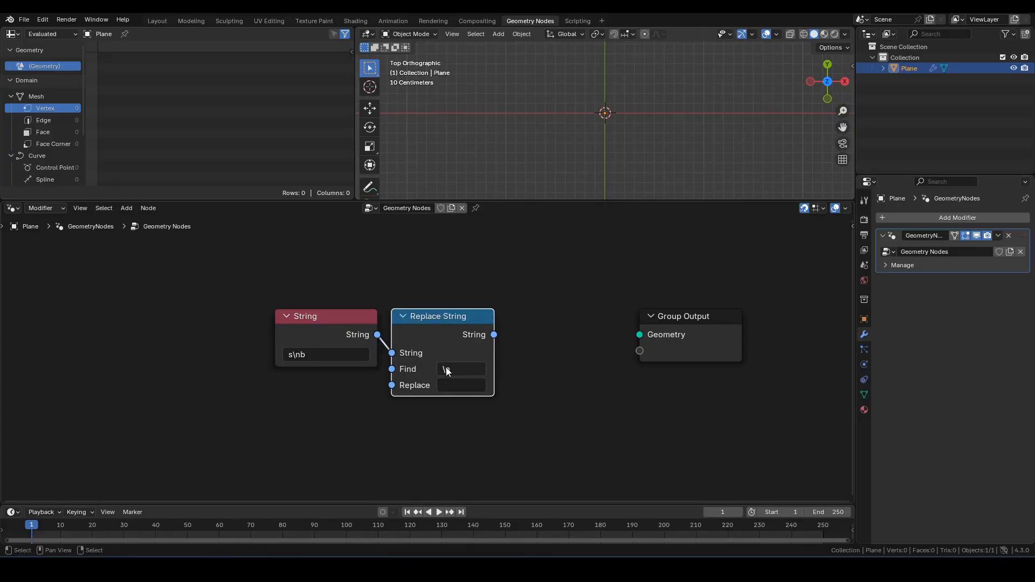
Step: Feed the Replace input of Replace String with the Line Break output of a new Special Characters node
left_click_drag(391, 385, 378, 394)
type("sp")
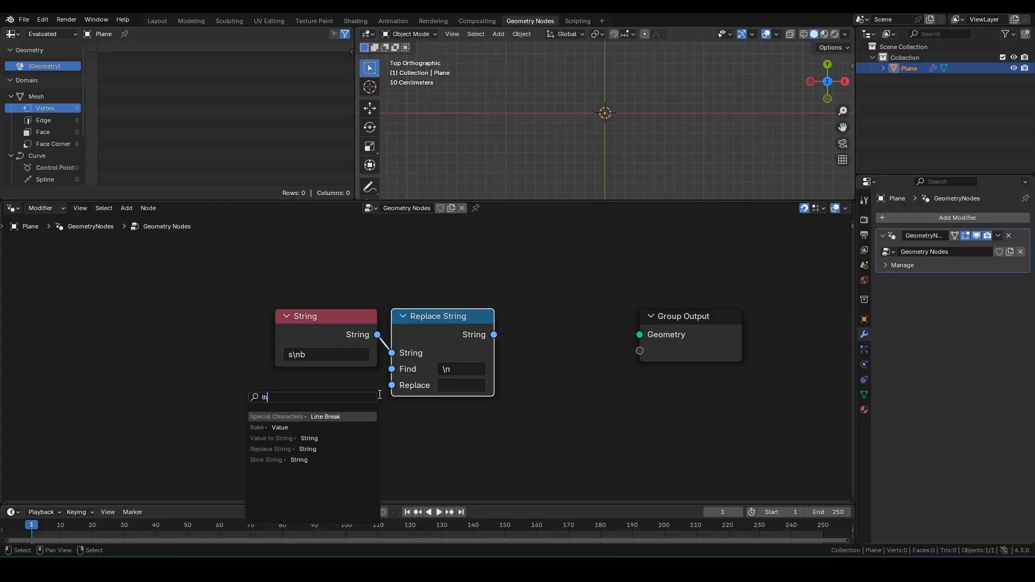
key("Return")
left_click(378, 394)
Step: Connect Replace String to a new String to Curves node and link its Curve Instances to the Group Output, moved farther right
middle_click_drag(561, 341, 456, 348)
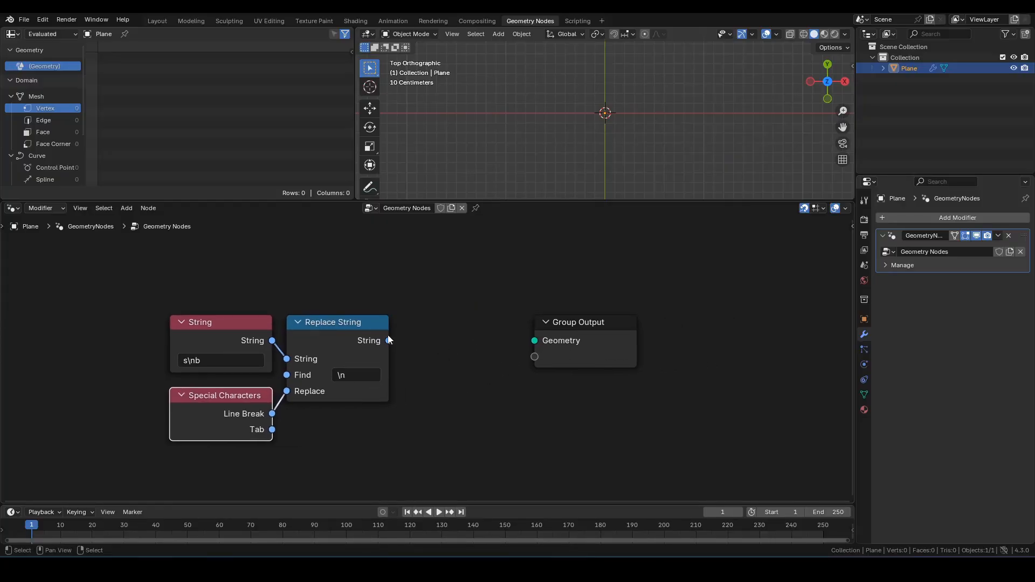
left_click_drag(388, 349, 413, 334)
type("stc")
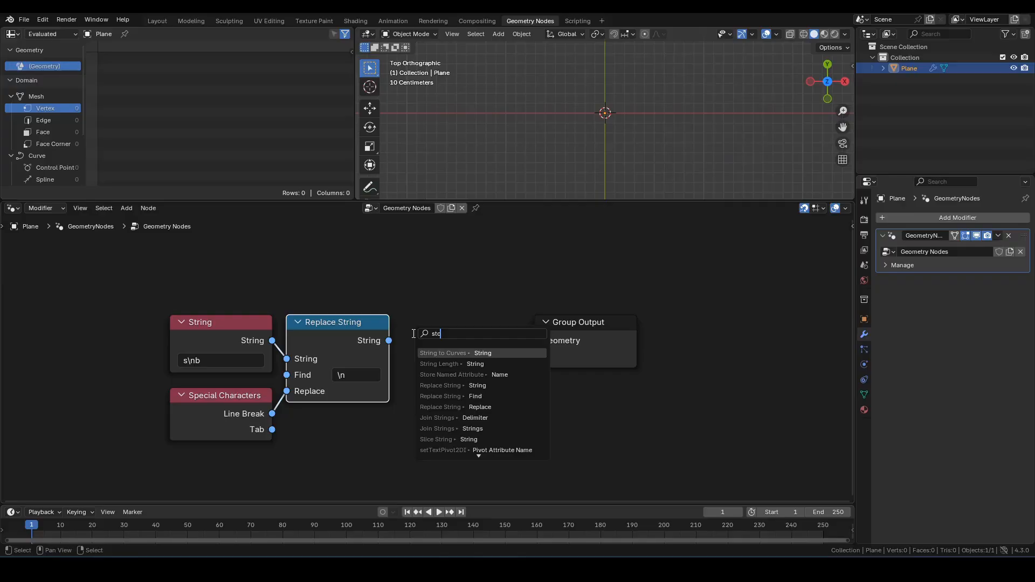
key("Return")
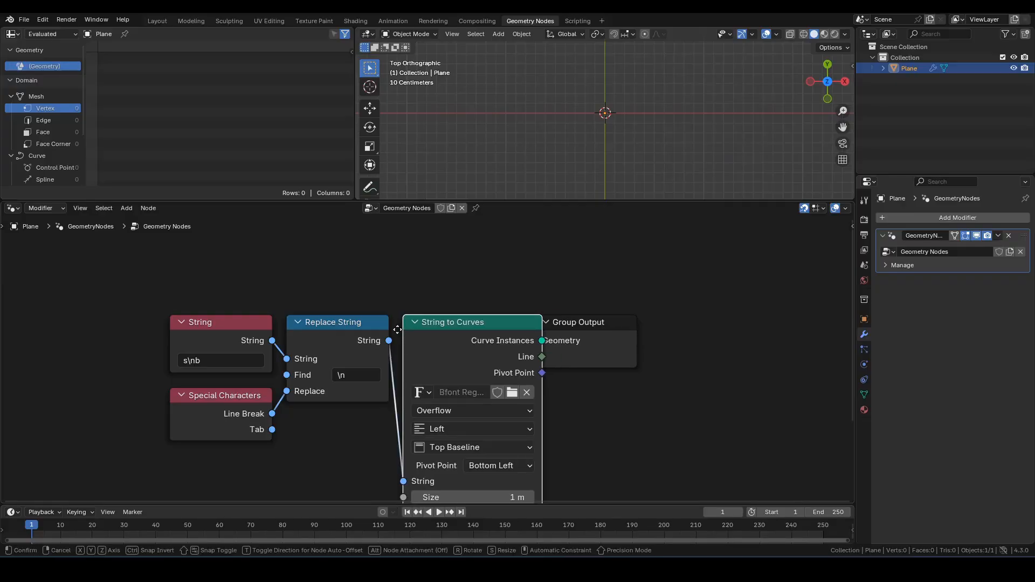
left_click(403, 331)
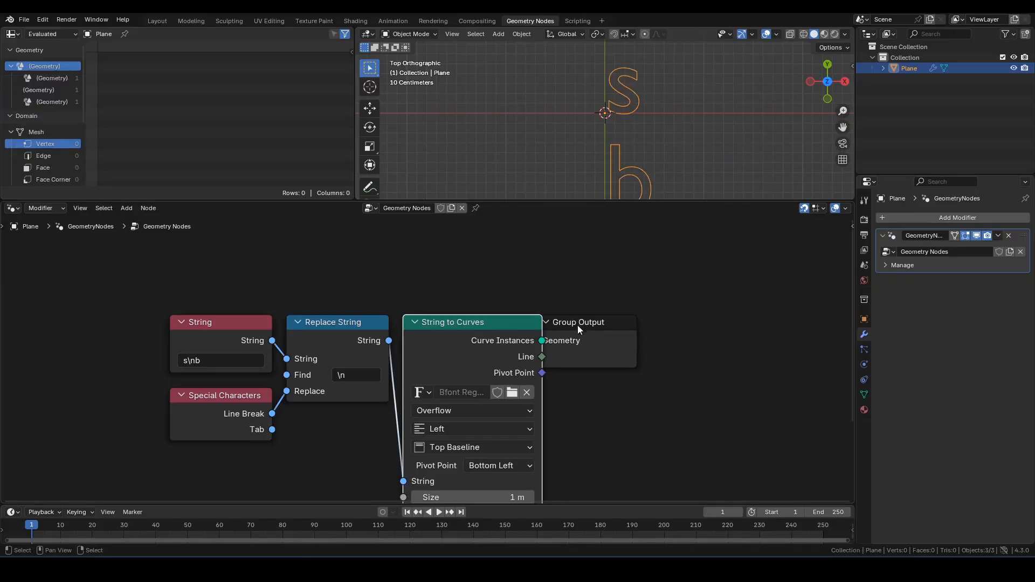
left_click_drag(577, 325, 672, 325)
Step: Maximize the 3D viewport and annotate a curved path from the letter s to the letter b, with freehand direction arrows
scroll(672, 164, "down", 2)
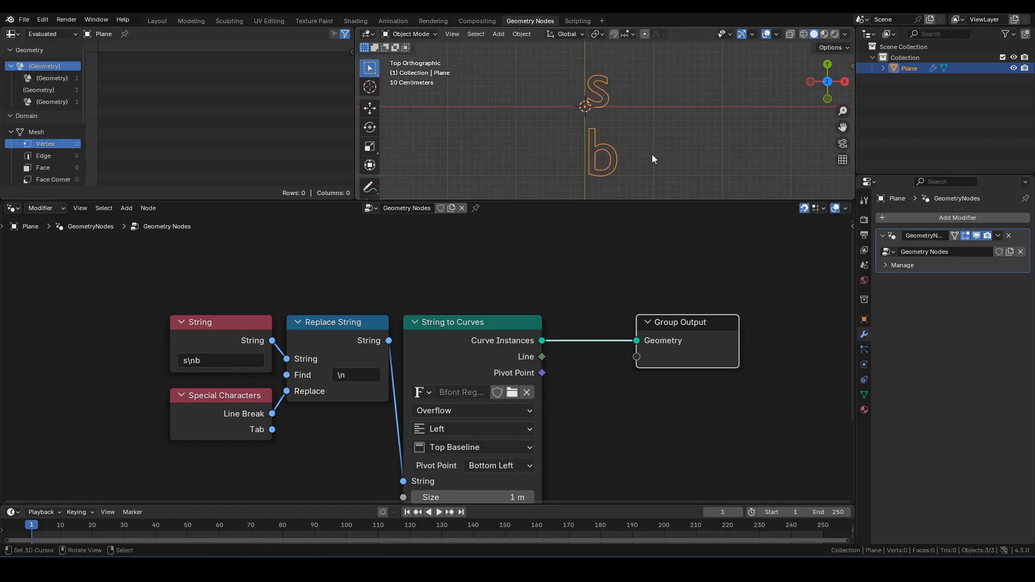
key("ctrl+space")
scroll(624, 188, "up", 5)
middle_click_drag(580, 233, 577, 222, "shift")
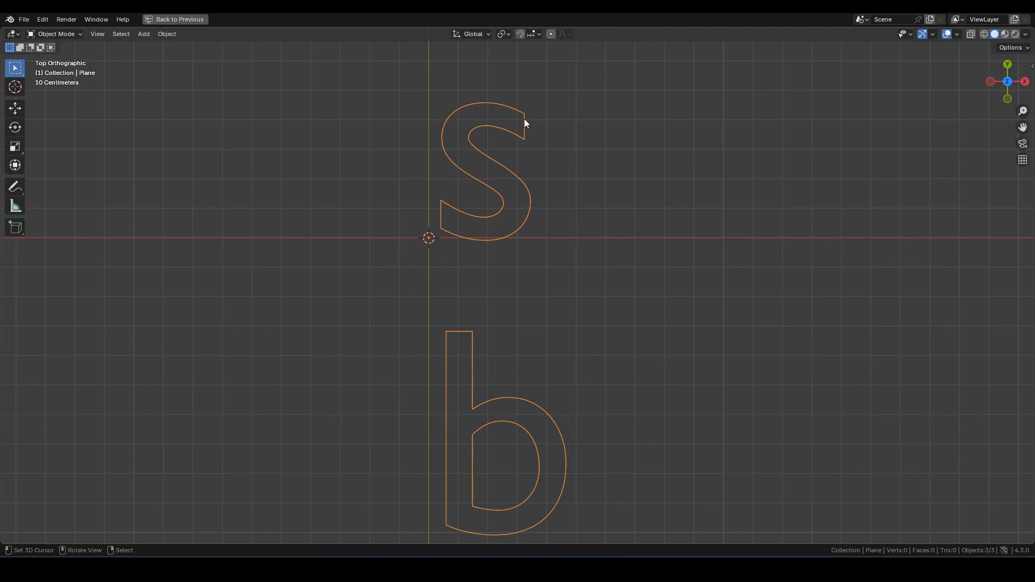
mouse_move(524, 119)
left_mouse_down()
mouse_move(543, 67)
mouse_move(602, 52)
mouse_move(675, 131)
mouse_move(652, 254)
mouse_move(534, 317)
mouse_move(474, 330)
left_mouse_up()
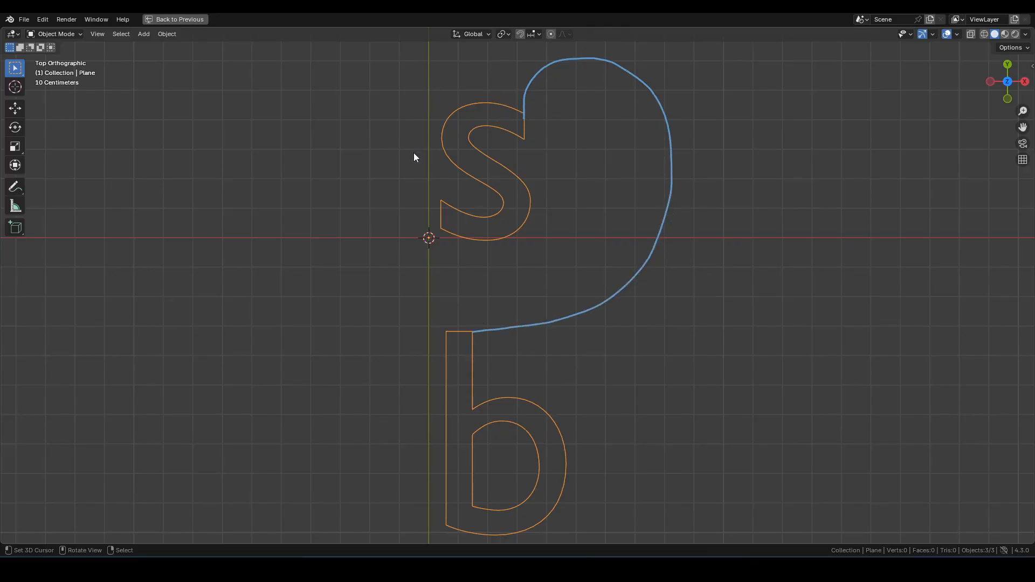
mouse_move(486, 88)
left_mouse_down()
mouse_move(447, 92)
mouse_move(428, 126)
left_mouse_up()
left_click_drag(548, 107, 635, 123)
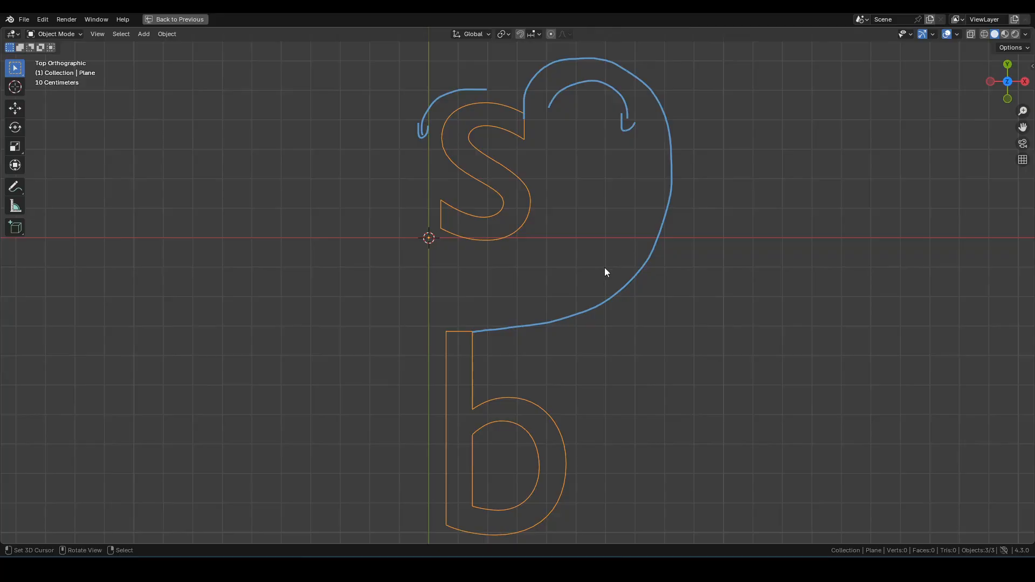
left_click_drag(601, 272, 478, 308)
left_click_drag(438, 338, 427, 409)
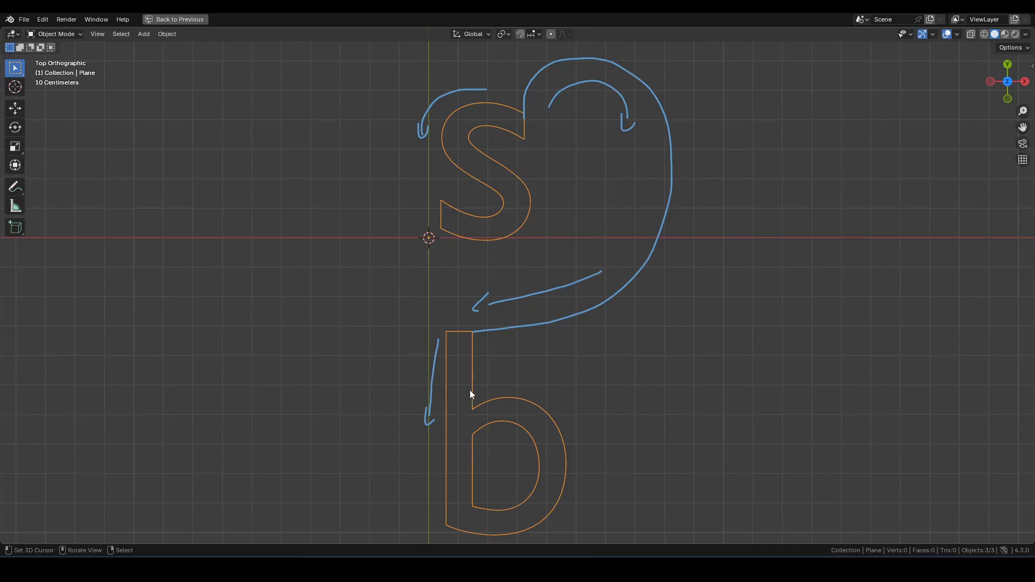
Step: Remove the annotation layer and restore the multi-area layout
key("q")
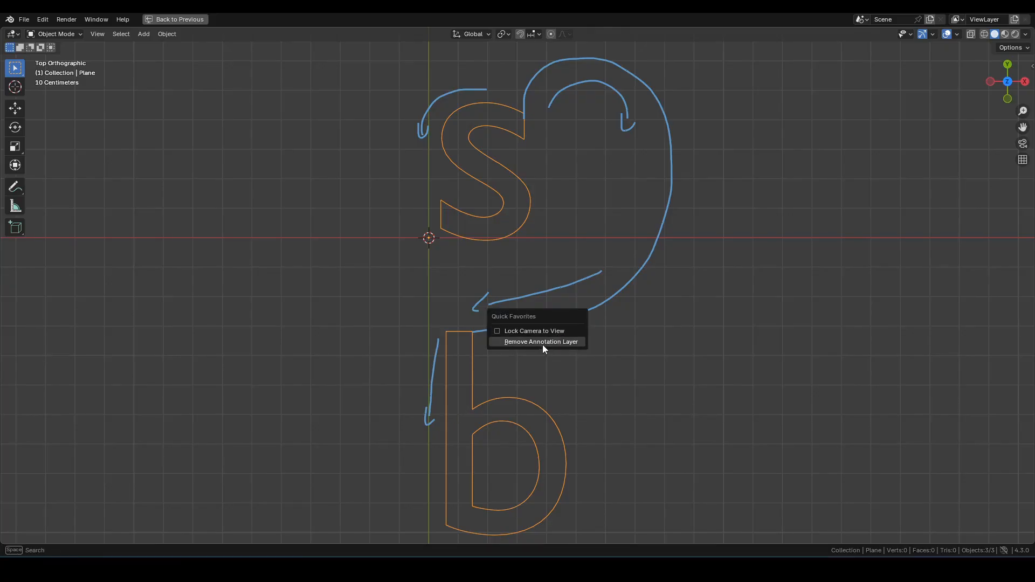
left_click(542, 345)
key("ctrl+space")
Step: Move the Group Output node farther right of String to Curves to make room for more nodes
middle_click_drag(632, 297, 433, 238)
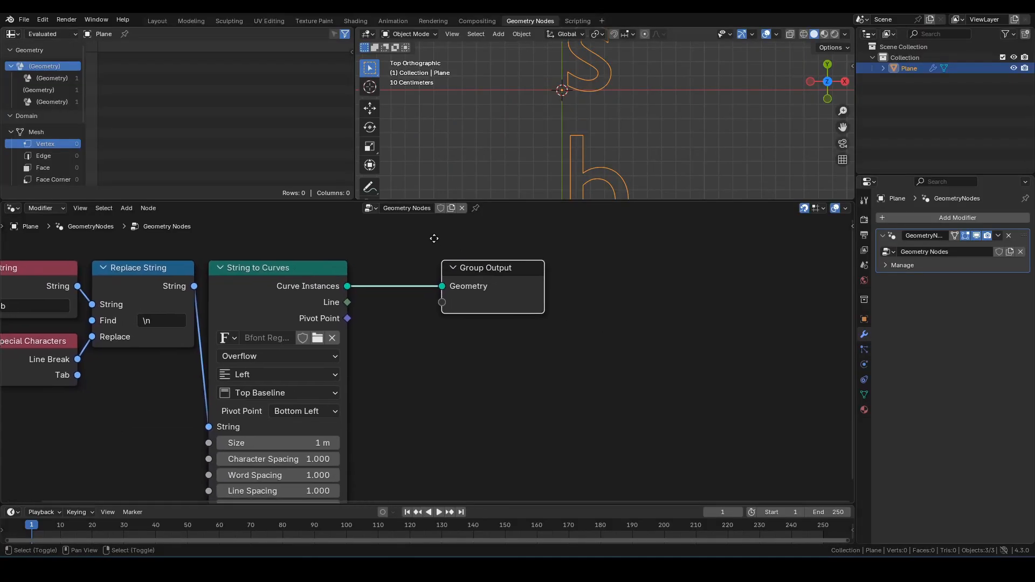
left_click_drag(408, 243, 515, 360)
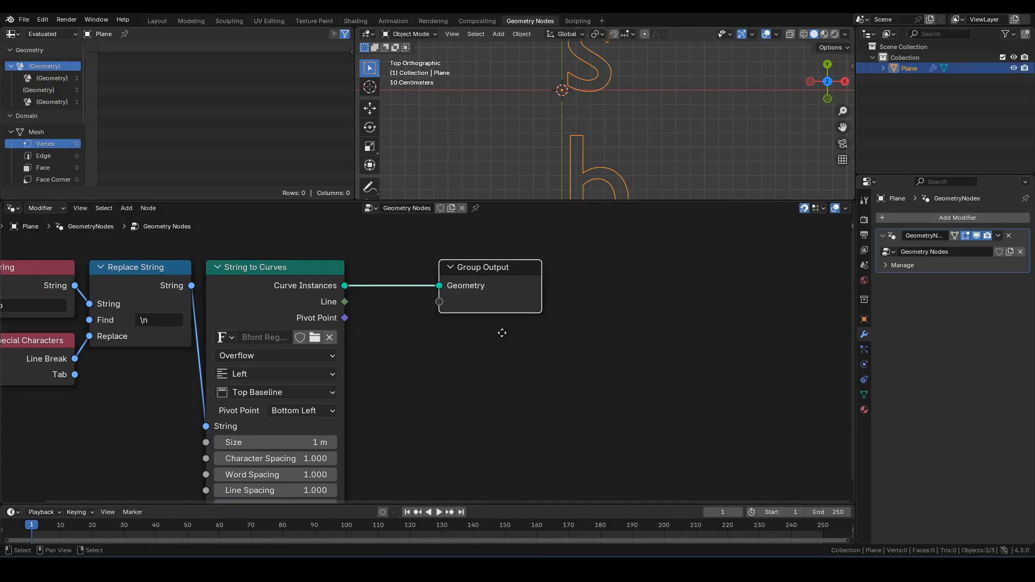
key("g")
left_click(712, 338)
scroll(640, 102, "down", 3)
middle_click_drag(660, 133, 619, 131, "shift")
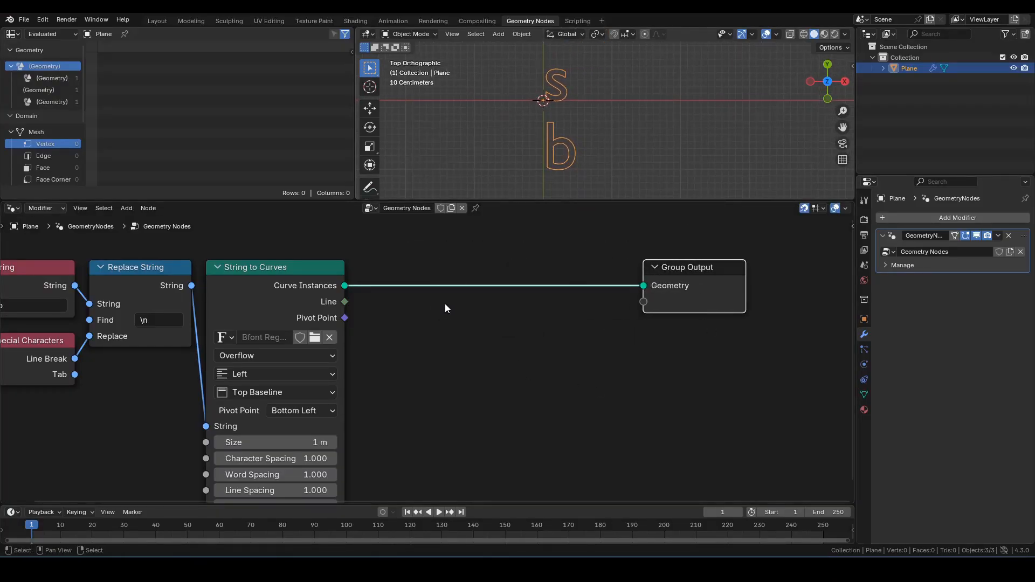
Step: Insert a Resample Curve node on the link between String to Curves and Group Output
left_click(447, 315)
key("F3")
type("re")
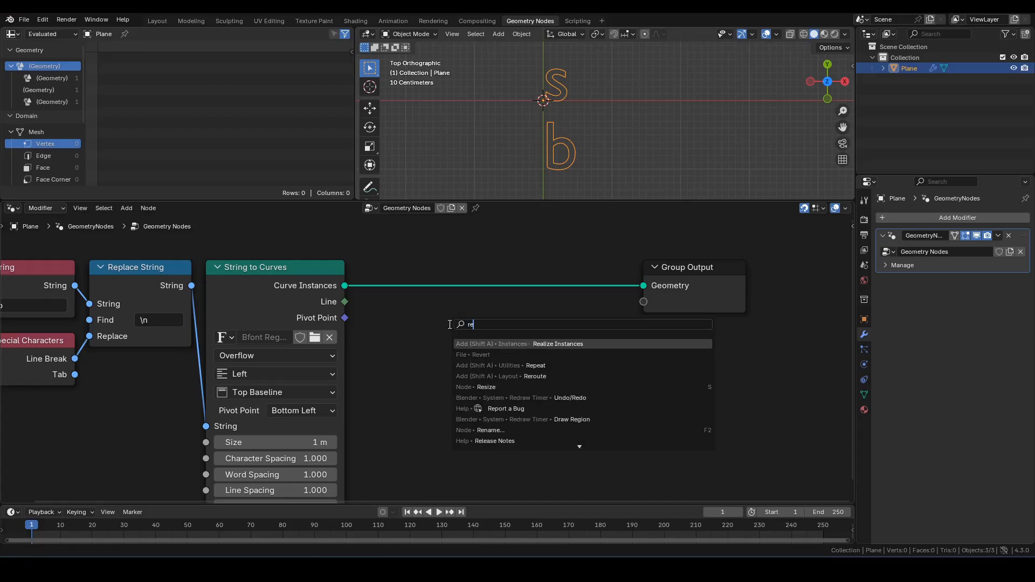
type("sample")
key("Return")
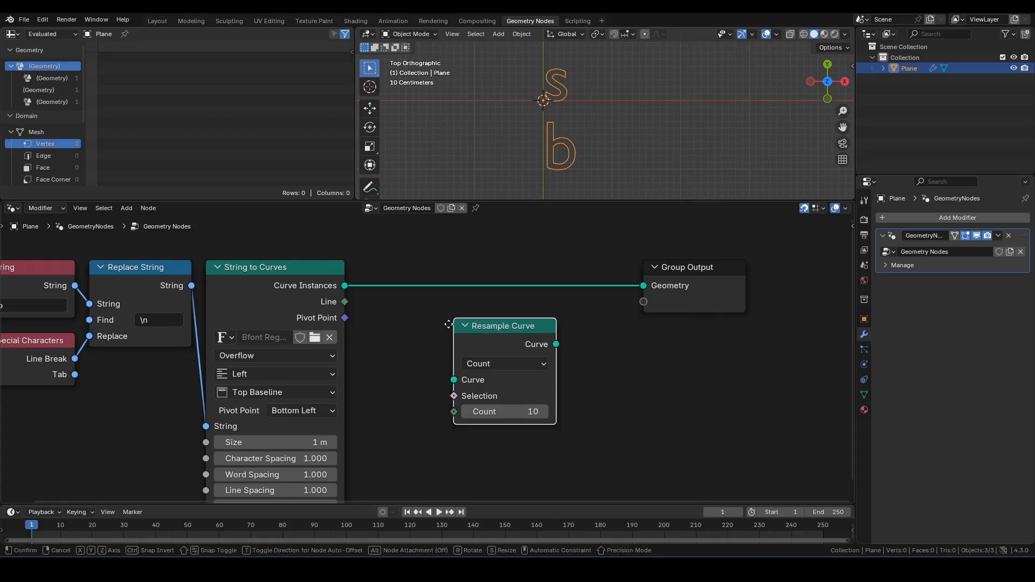
left_click(395, 267)
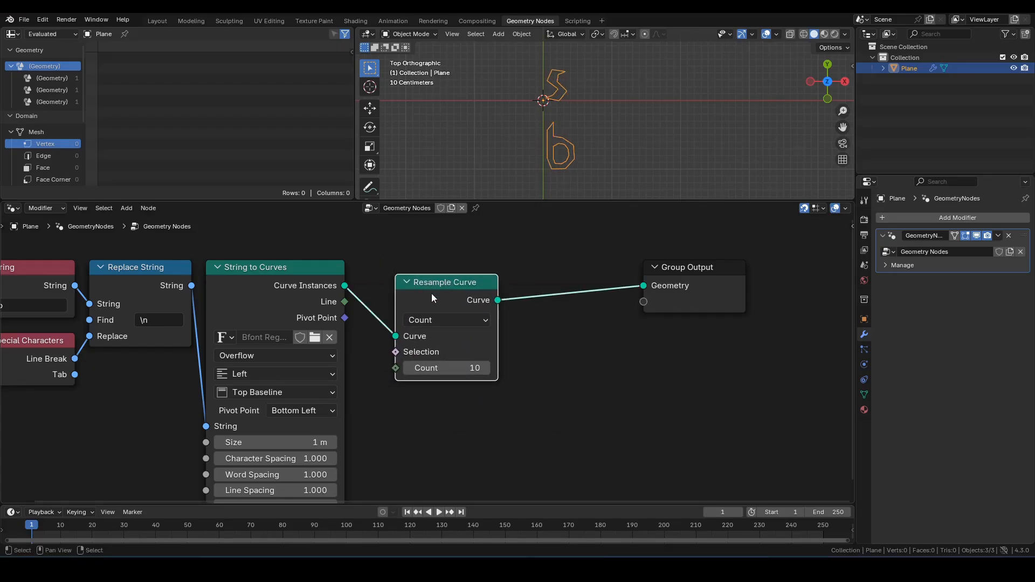
Step: Align the Resample Curve node beside String to Curves, and set its mode to Length with a length of 0.01 m
left_click_drag(431, 298, 418, 280)
left_click(431, 307)
left_click(430, 371)
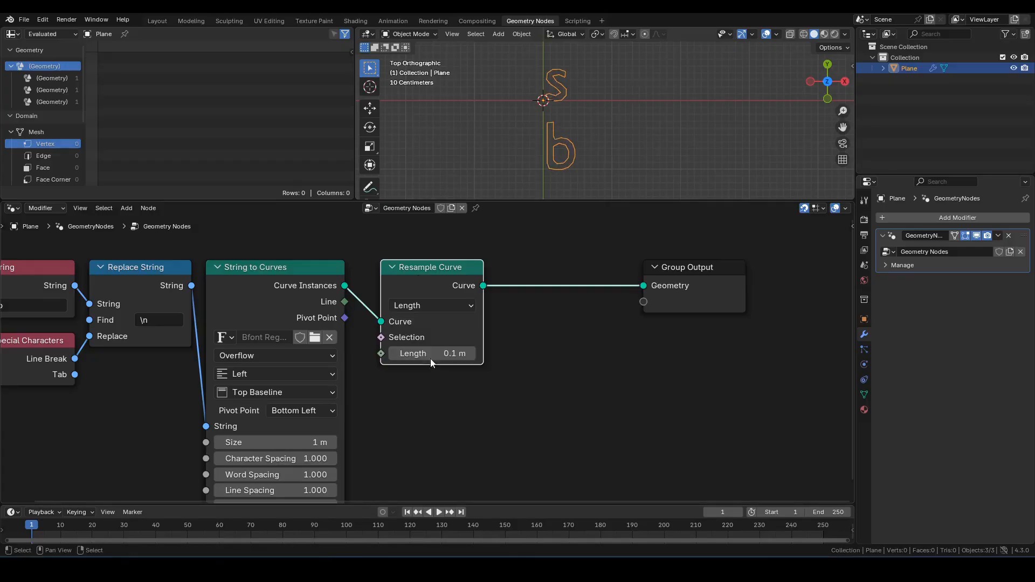
left_click(432, 353)
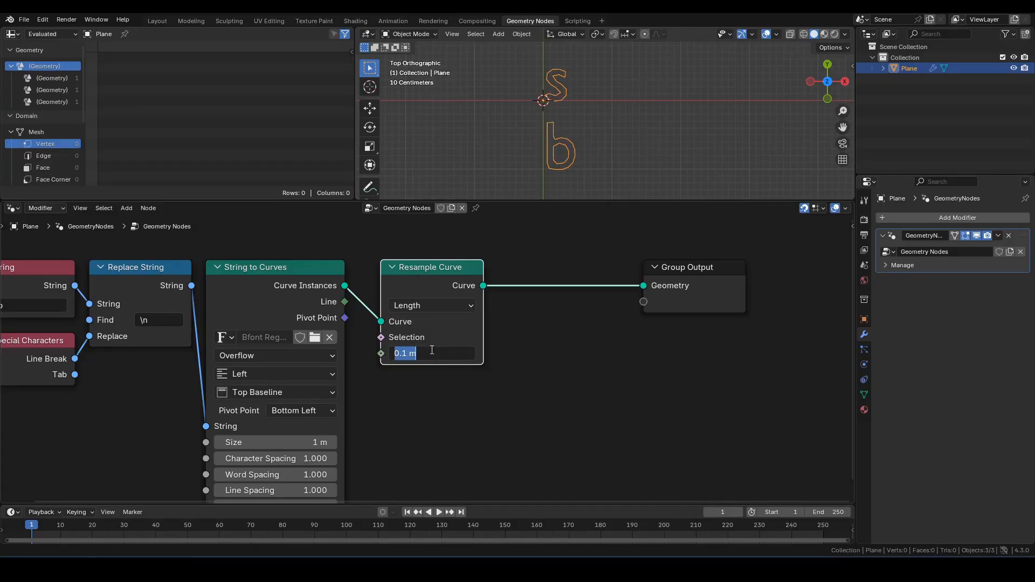
type("0.01")
key("Return")
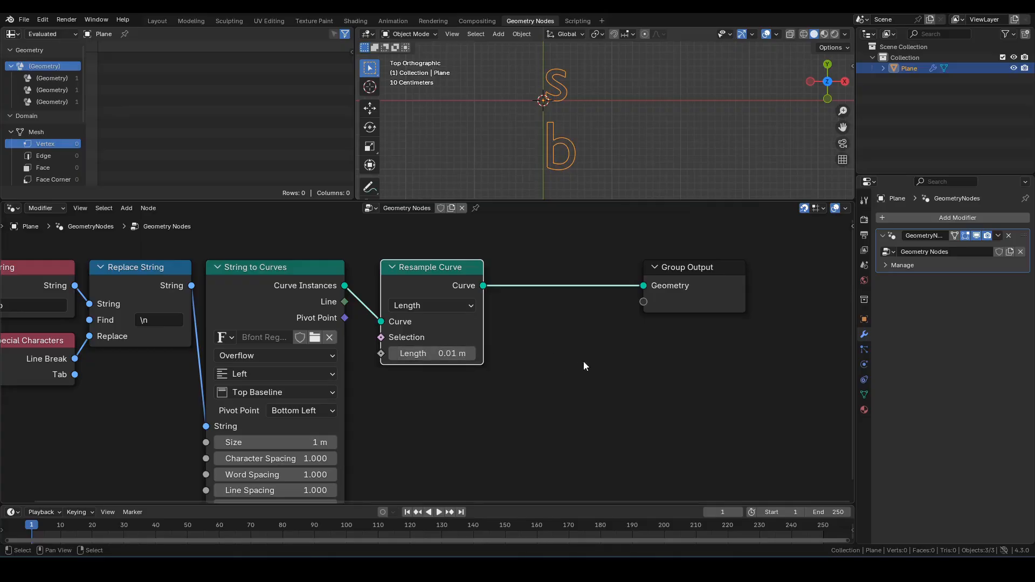
Step: Move the Group Output node farther away from the Resample Curve node
middle_click_drag(583, 361, 487, 374)
left_click_drag(503, 302, 642, 357)
key("g")
left_click(732, 343)
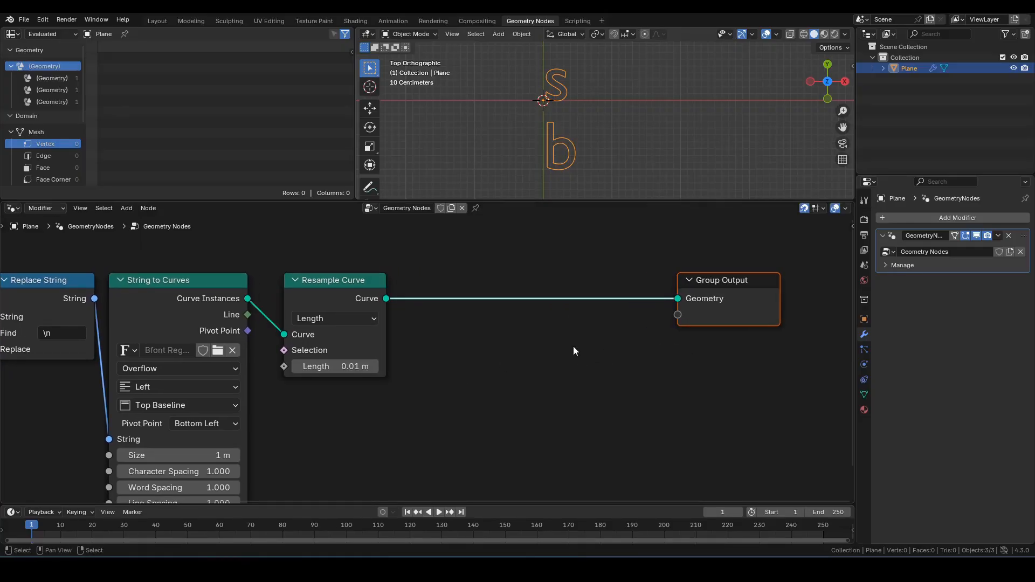
Step: Insert a Separate Geometry node between Resample Curve and Group Output, and set its domain to Instance
left_click(573, 346)
key("F3")
type("s")
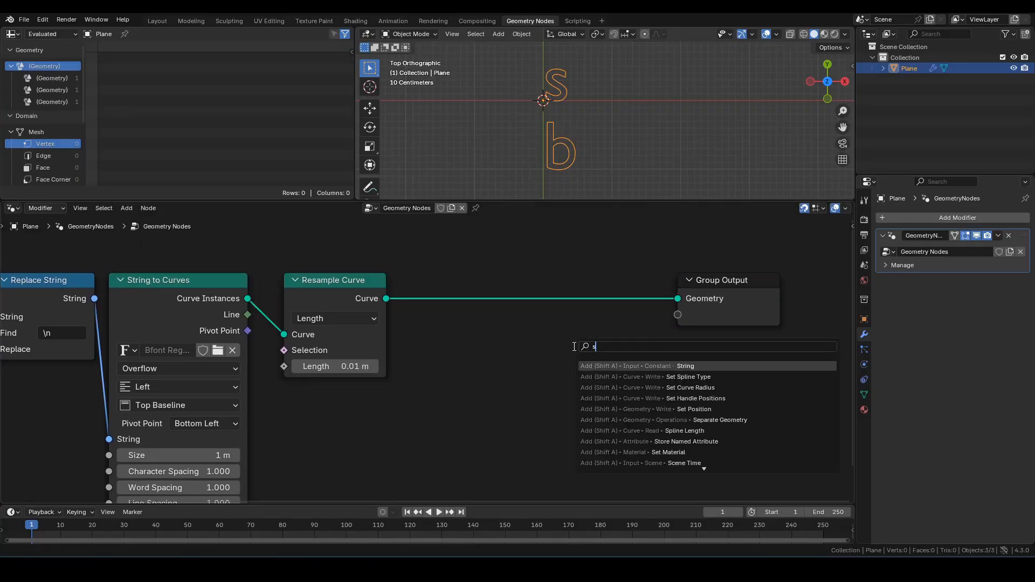
type("g")
key("Down")
key("Down")
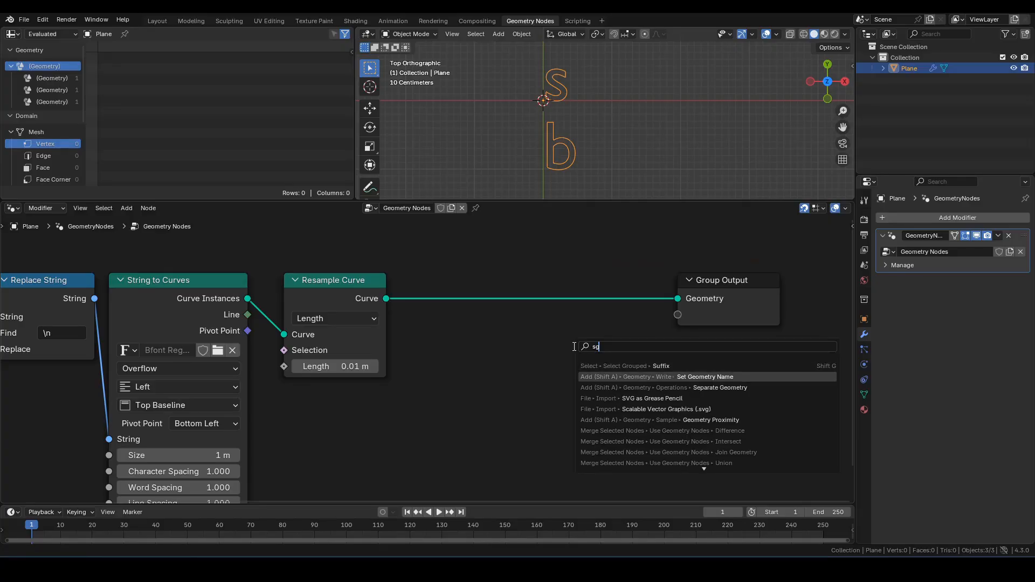
key("Return")
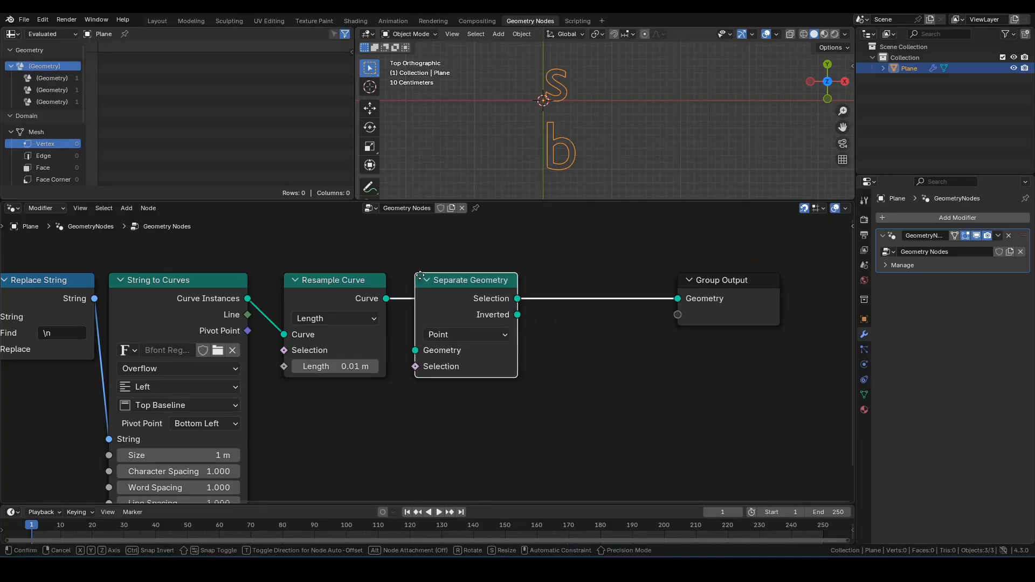
left_click(410, 273)
left_click(460, 332)
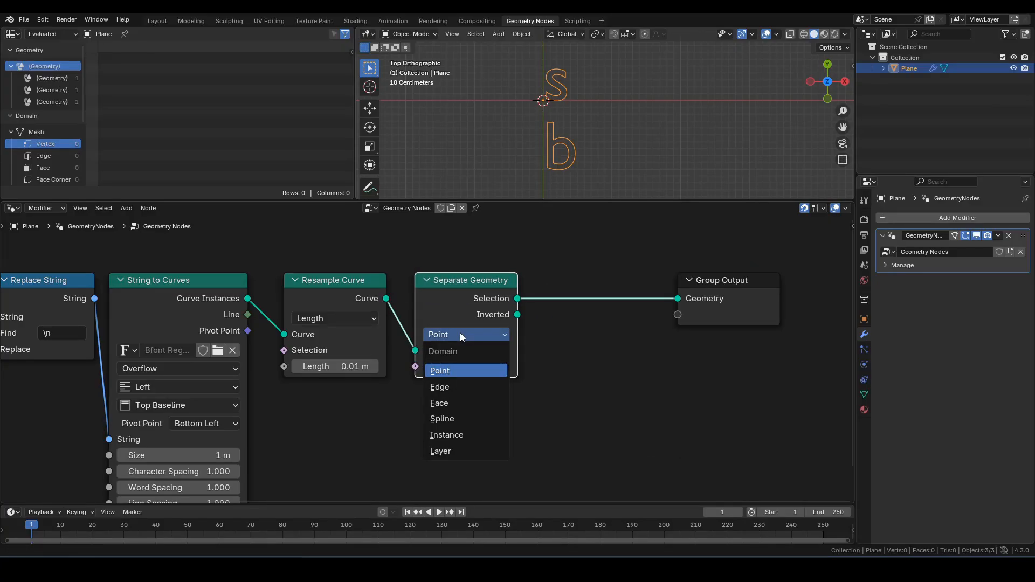
left_click(458, 437)
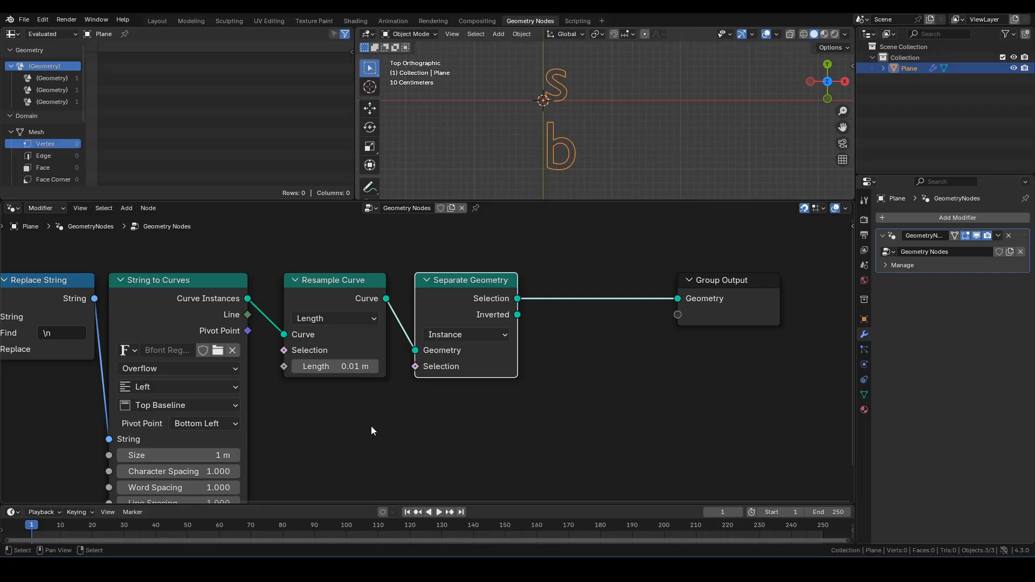
Step: Drive the Separate Geometry selection with an integer Equal node below it, comparing the Line output of String to Curves with 0
left_click_drag(415, 372, 408, 419)
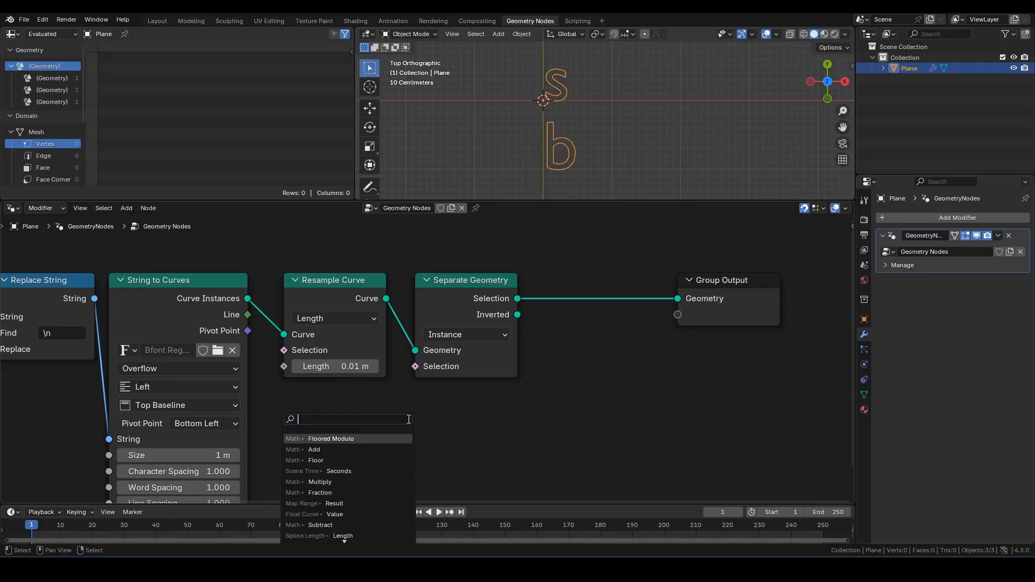
type("equal")
key("Return")
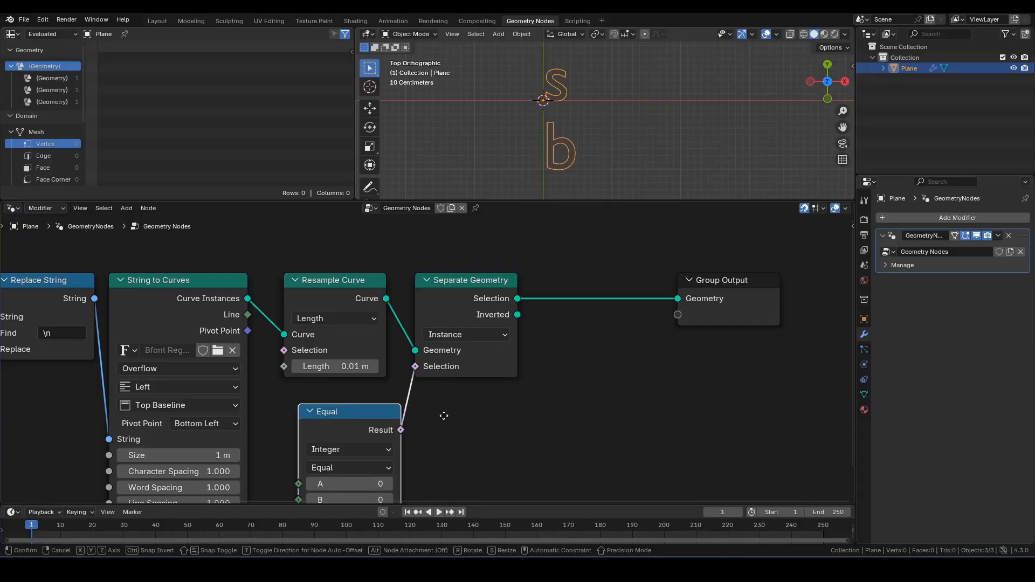
left_click(524, 401)
scroll(358, 416, "left", 5)
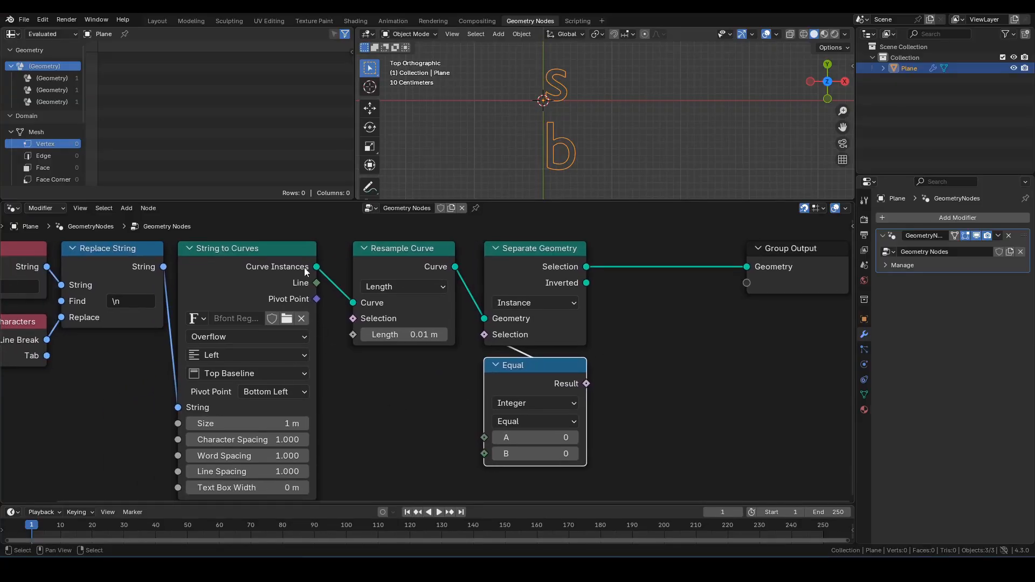
left_click_drag(316, 283, 483, 437)
Step: Move the Separate Geometry and Equal nodes together horizontally, closer to Resample Curve
left_click_drag(622, 472, 508, 260)
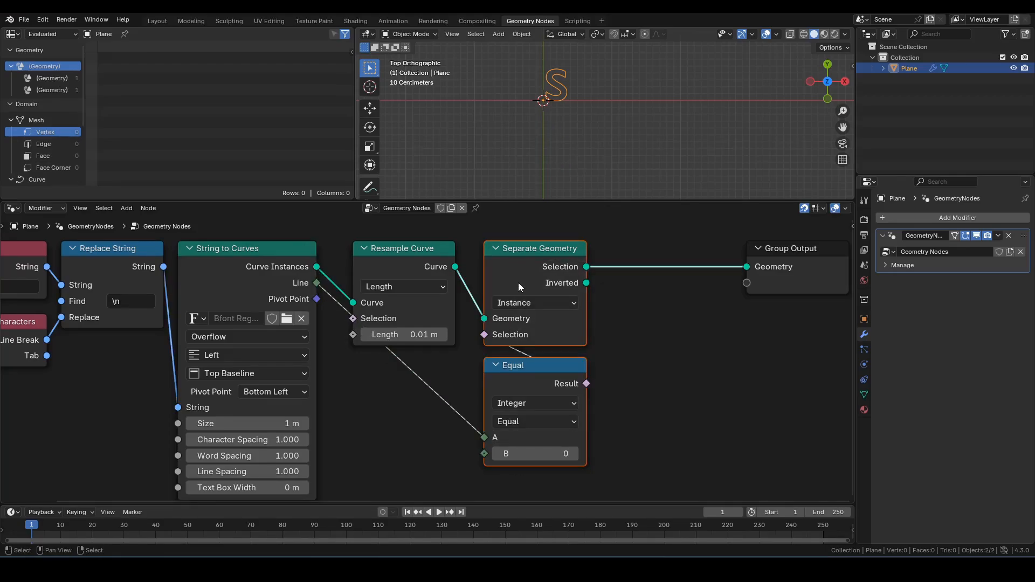
key("g")
key("x")
left_click(506, 284)
middle_click_drag(581, 91, 563, 93, "shift")
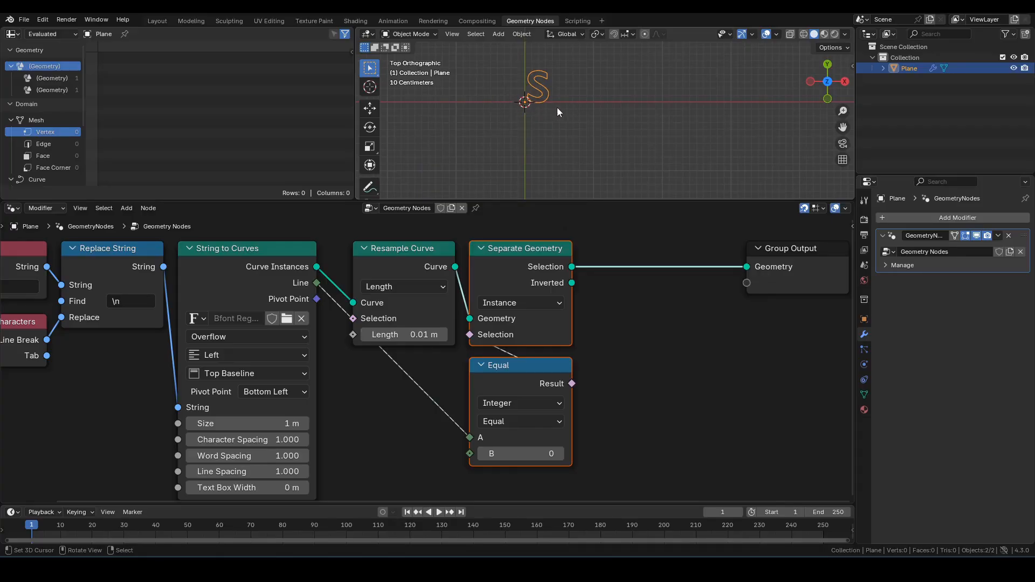
Step: Insert a Realize Instances node between Separate Geometry and Group Output
middle_click_drag(637, 329, 584, 315)
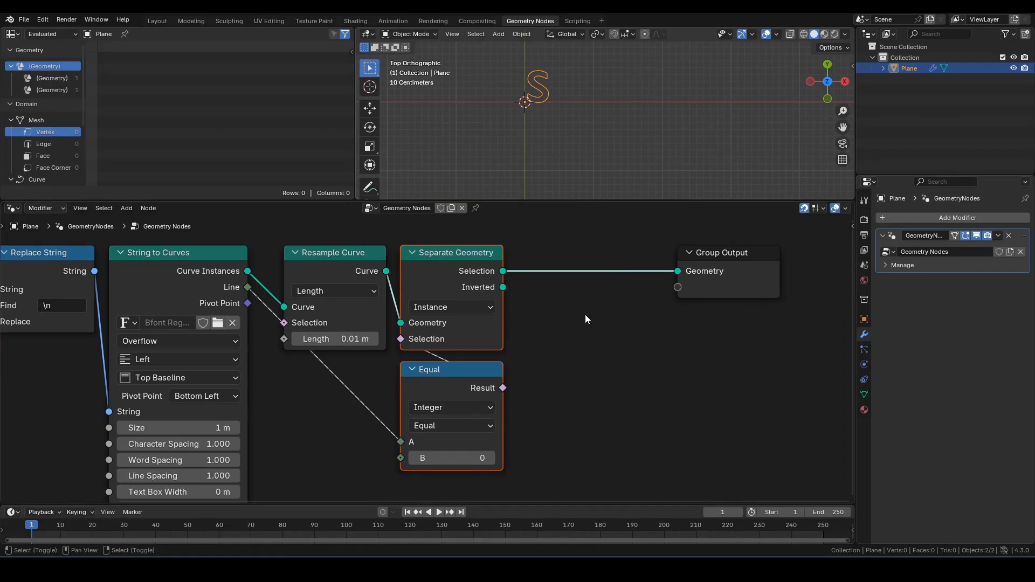
left_click(584, 315)
key("F3")
type("resa")
key("BackSpace")
key("BackSpace")
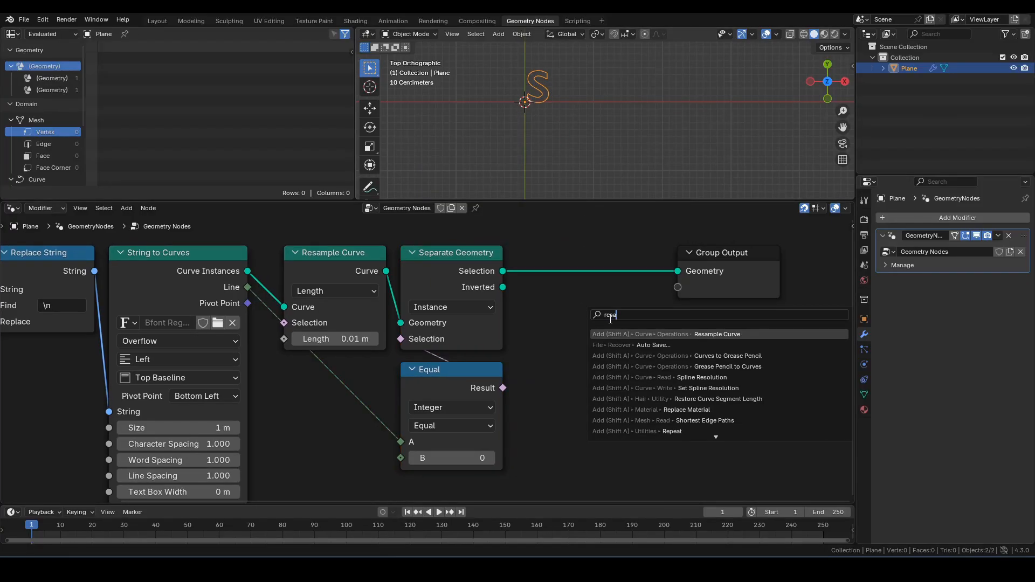
type("aliz")
key("Return")
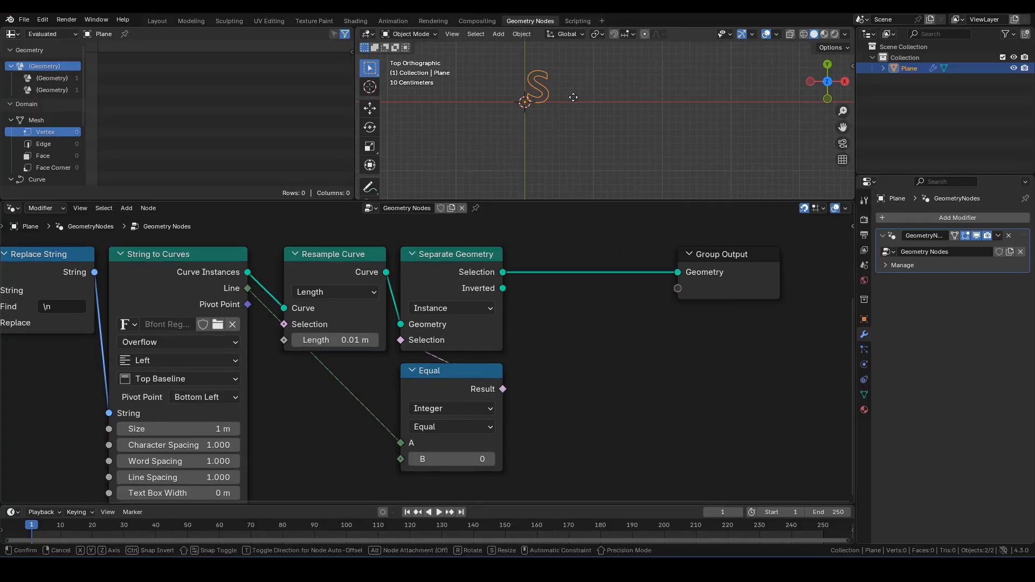
left_click(517, 297)
Step: Duplicate Separate Geometry, Equal and Realize Instances straight below with their input links kept, and raise the copied Equal node's B to select the second line
scroll(531, 286, "down", 1)
scroll(531, 290, "down", 2)
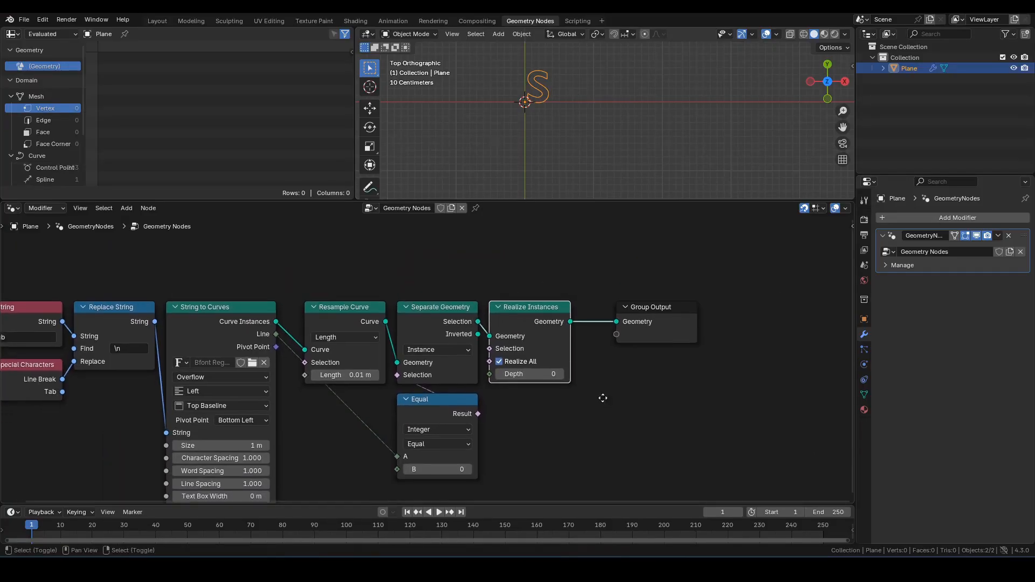
left_click_drag(539, 457, 366, 245)
key("g")
key("y")
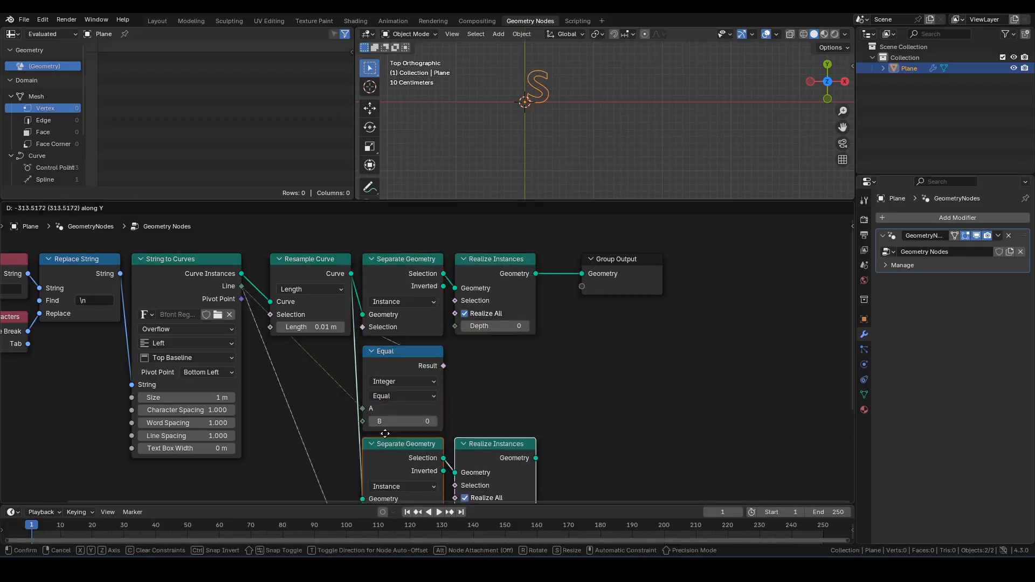
left_click(535, 422)
middle_click_drag(536, 422, 509, 259)
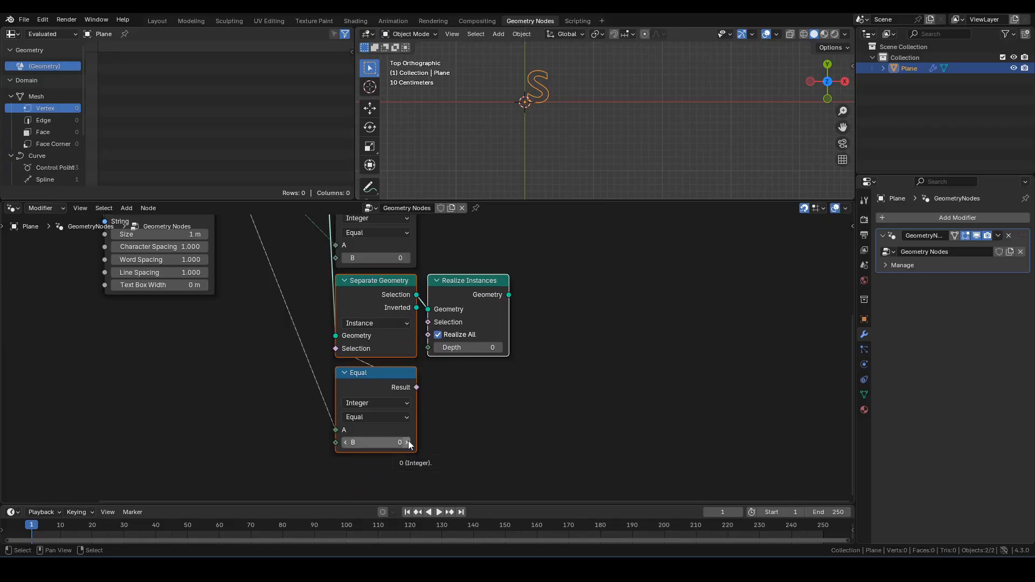
middle_click_drag(608, 276, 486, 368)
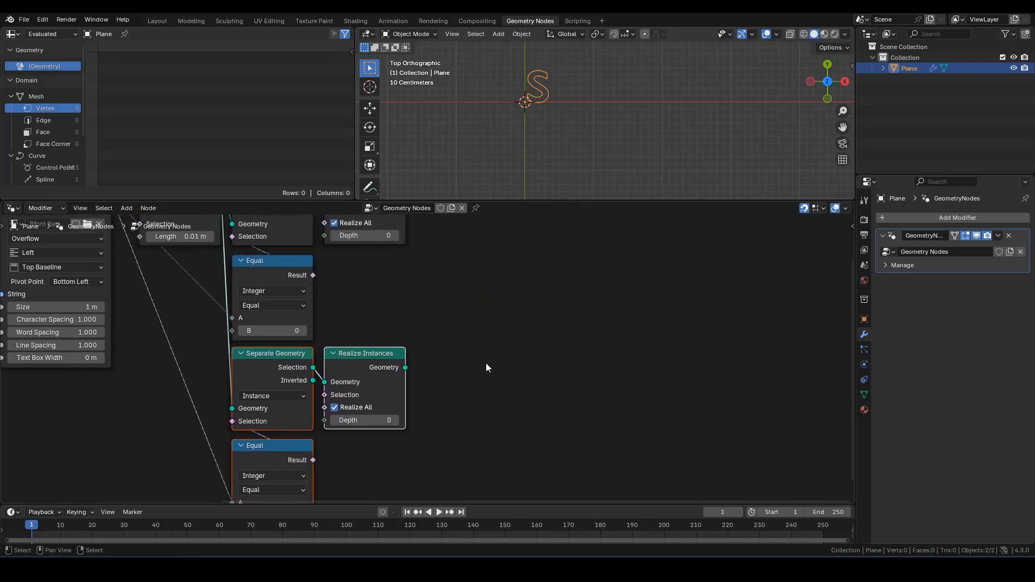
Step: Preview the lower Realize Instances output through a Viewer node, followed by the upper one
left_click(395, 357, "ctrl+shift")
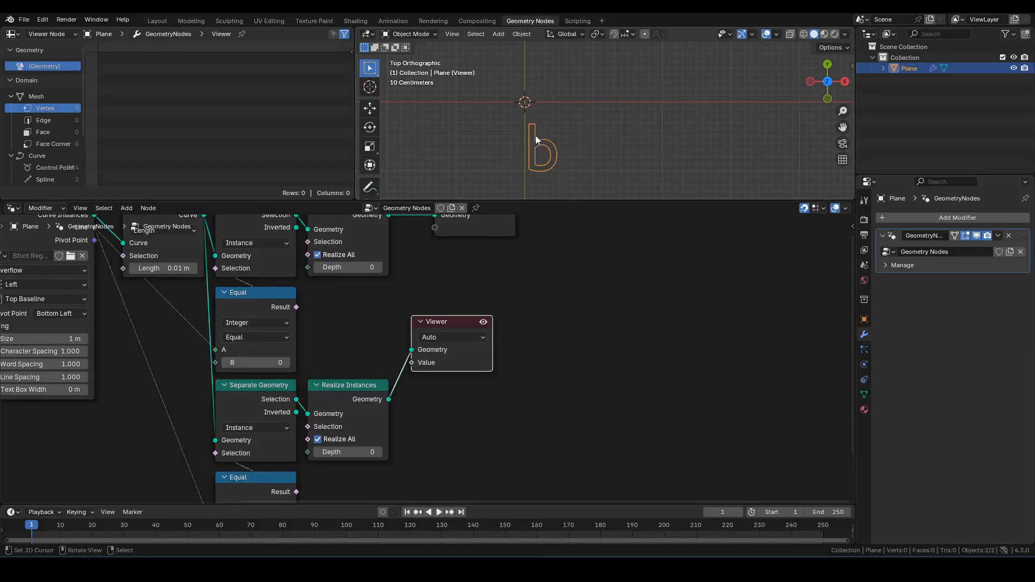
middle_click_drag(543, 276, 539, 322)
left_click(353, 250, "ctrl+shift")
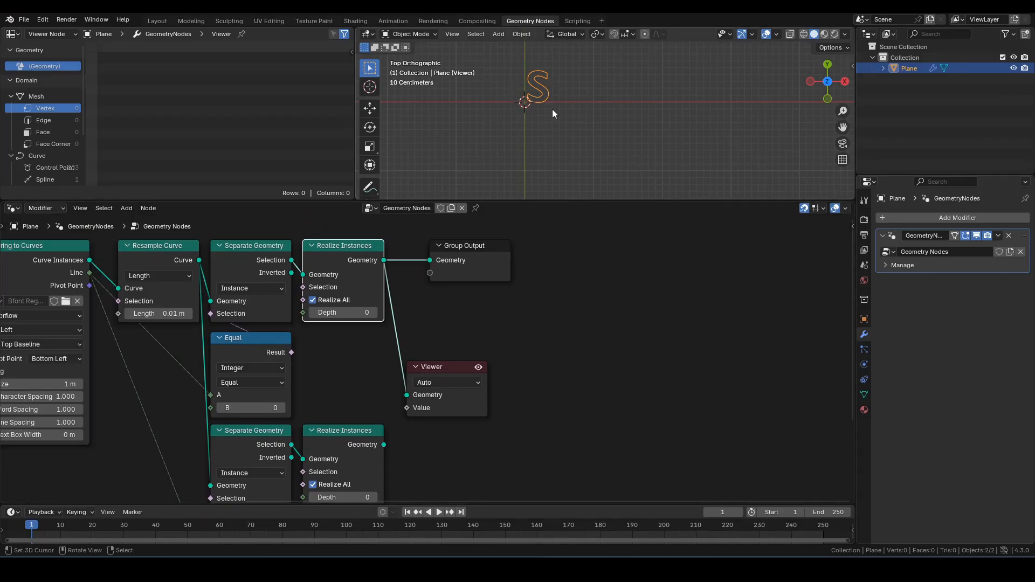
Step: Move the Group Output node horizontally, farther away from the upper Realize Instances node
left_click(474, 259)
key("g")
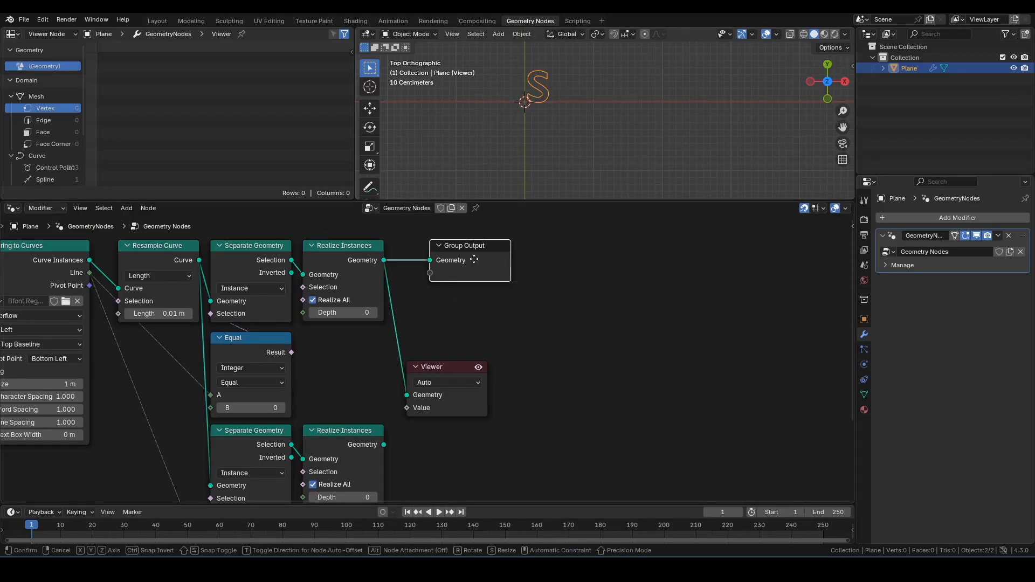
key("x")
left_click(702, 246)
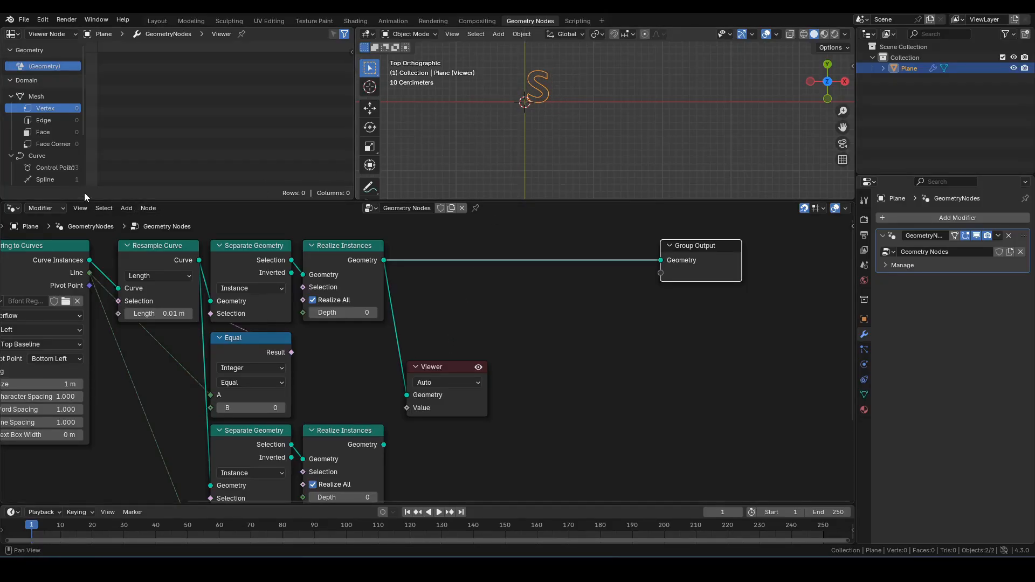
Step: Preview the lower Realize Instances output again, and delete the Viewer node
left_click(351, 438, "ctrl+shift")
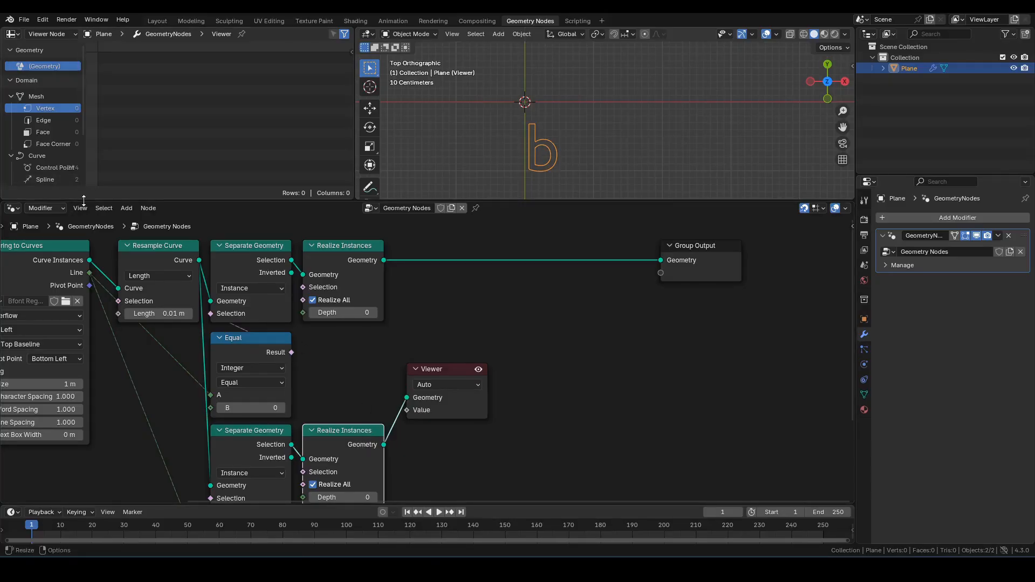
left_click(437, 409)
key("Delete")
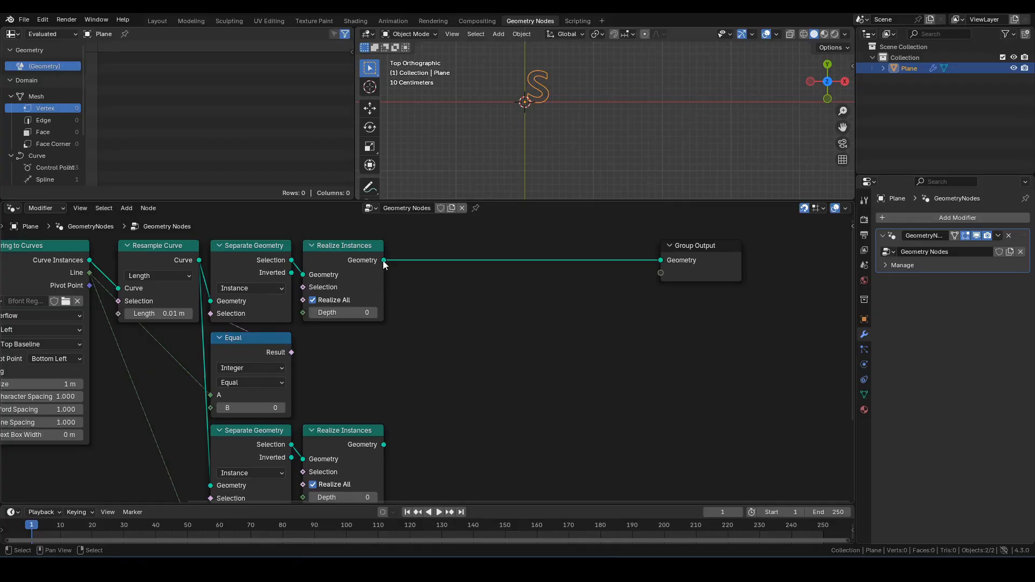
Step: Add a Domain Size node fed by the upper Realize Instances output, and set its component to Curve
left_click_drag(383, 260, 413, 300)
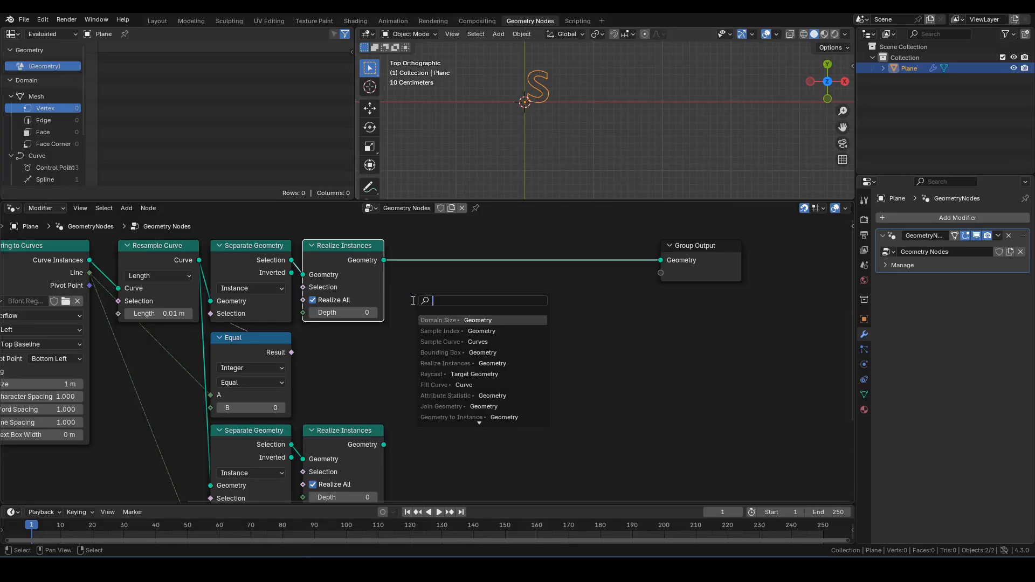
type("ds")
left_click(438, 320)
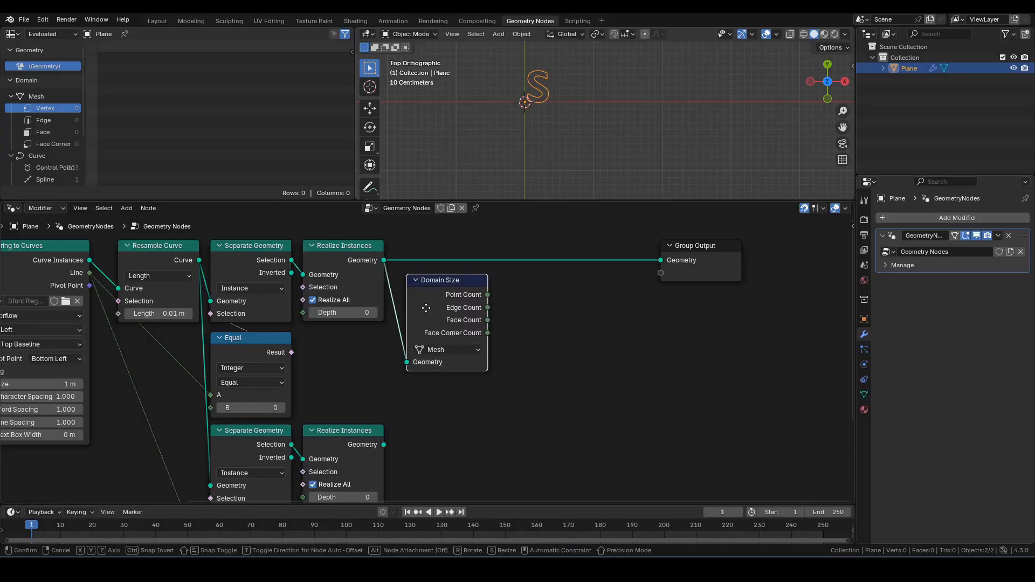
left_click(431, 359)
left_click(434, 349)
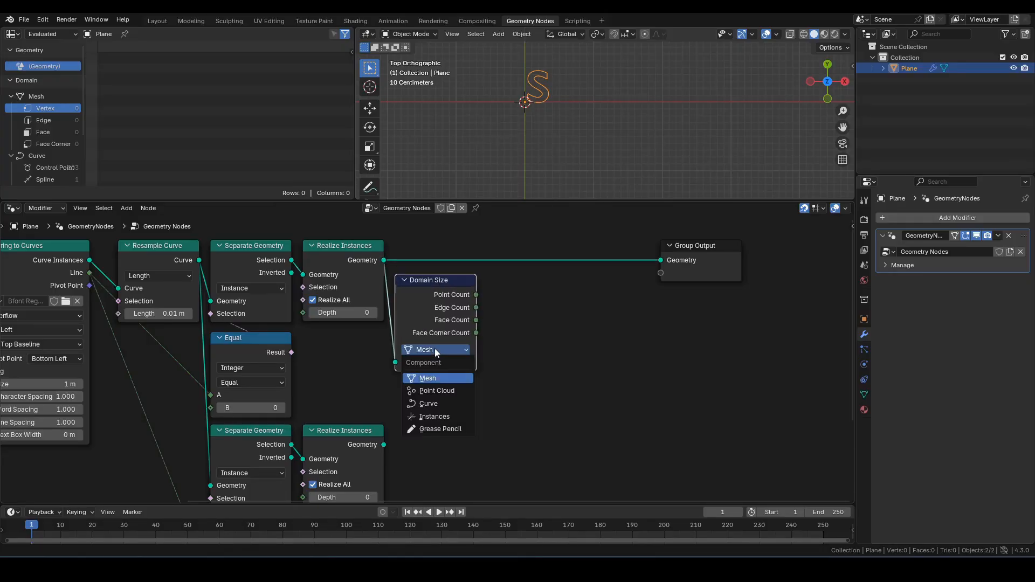
left_click(444, 403)
Step: Duplicate the Domain Size node beside the lower Realize Instances node, and feed it that node's geometry
scroll(460, 372, "down", 2)
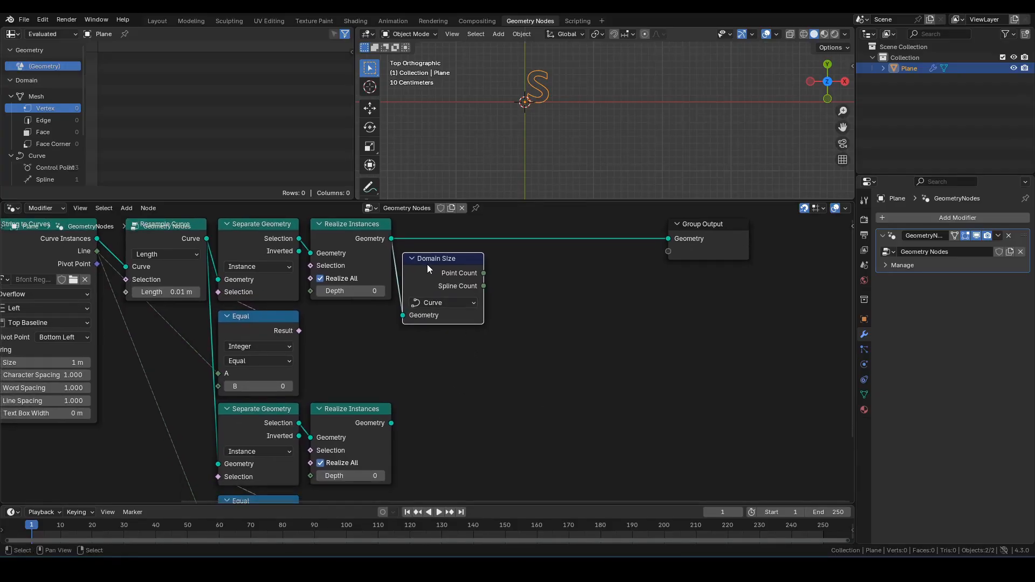
key("shift+d")
left_click(423, 441)
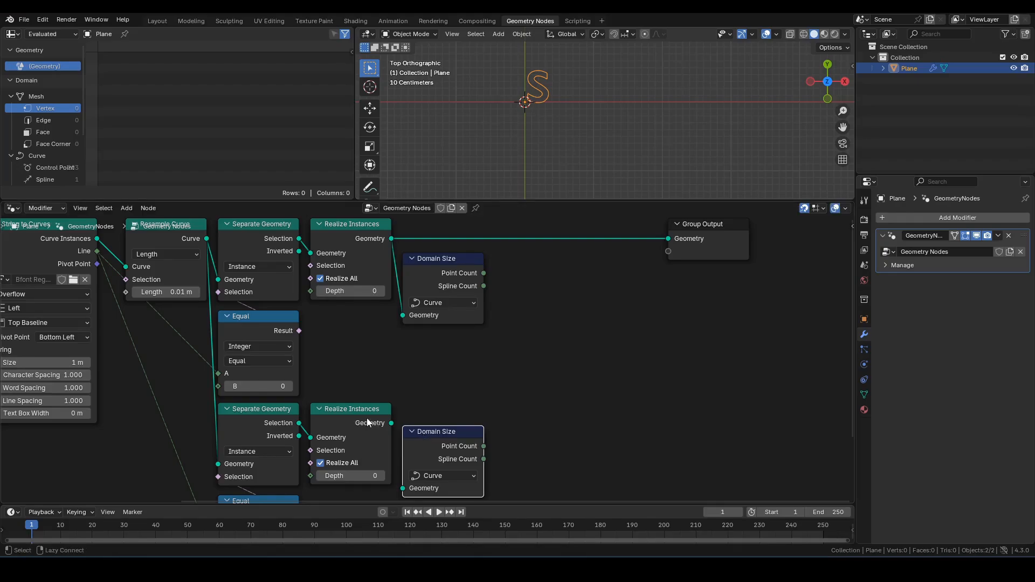
right_click_drag(366, 418, 418, 456, "alt")
middle_click_drag(515, 399, 499, 384)
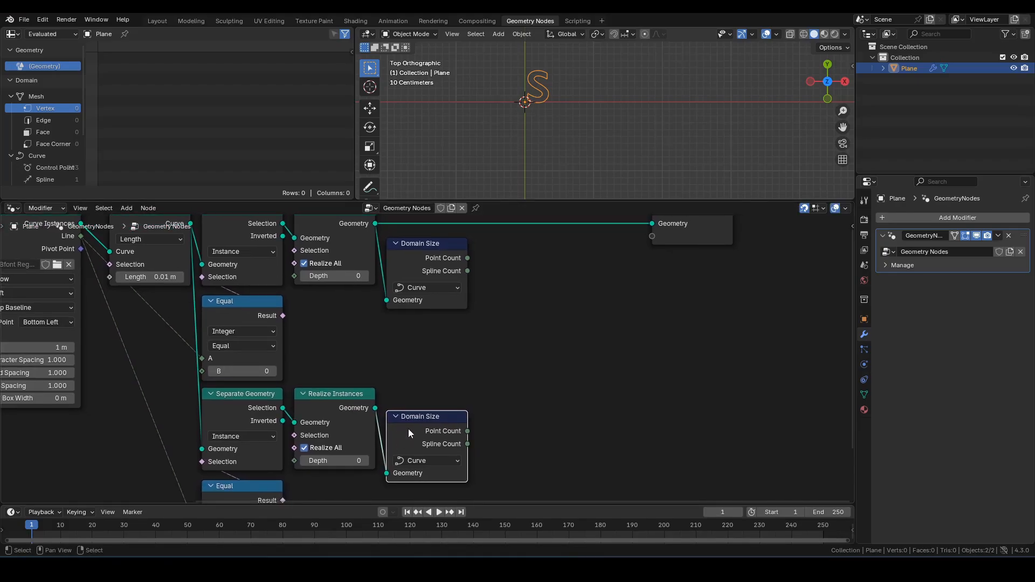
left_click_drag(409, 429, 409, 442)
Step: Add a Maximum math node that compares the Spline Count outputs of the two Domain Size nodes
middle_click_drag(492, 358, 438, 385)
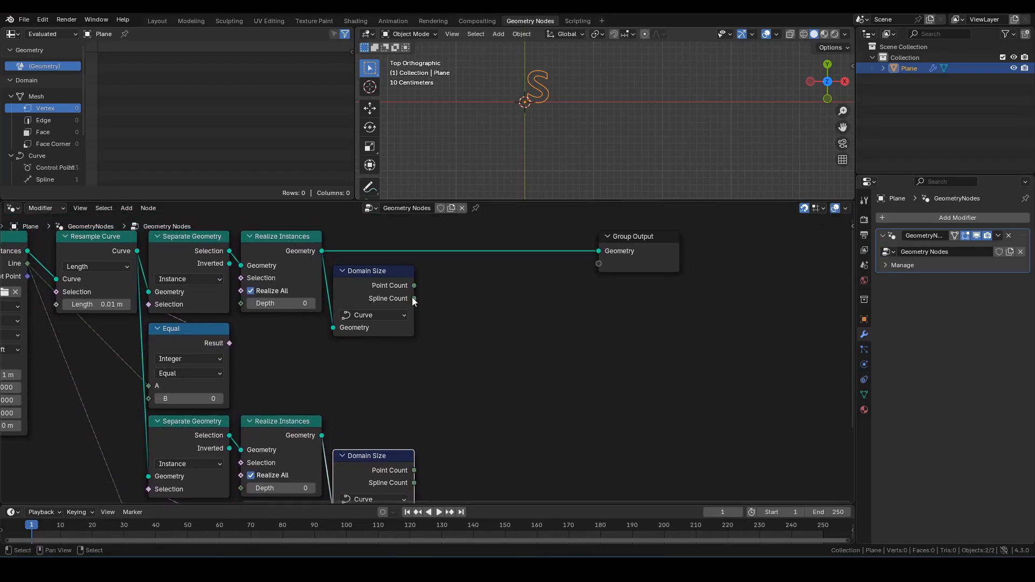
left_click_drag(413, 298, 441, 339)
type("max")
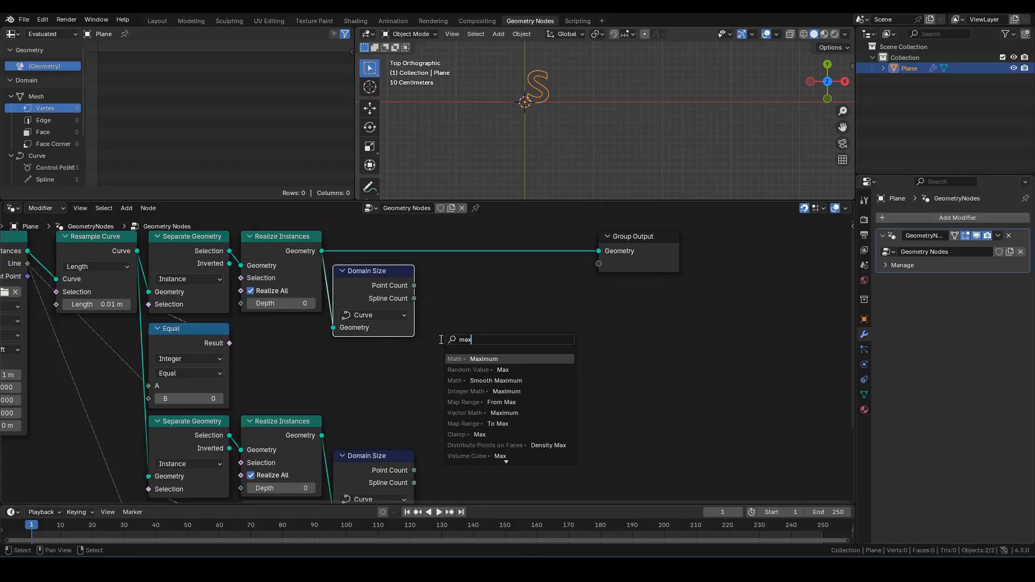
key("Return")
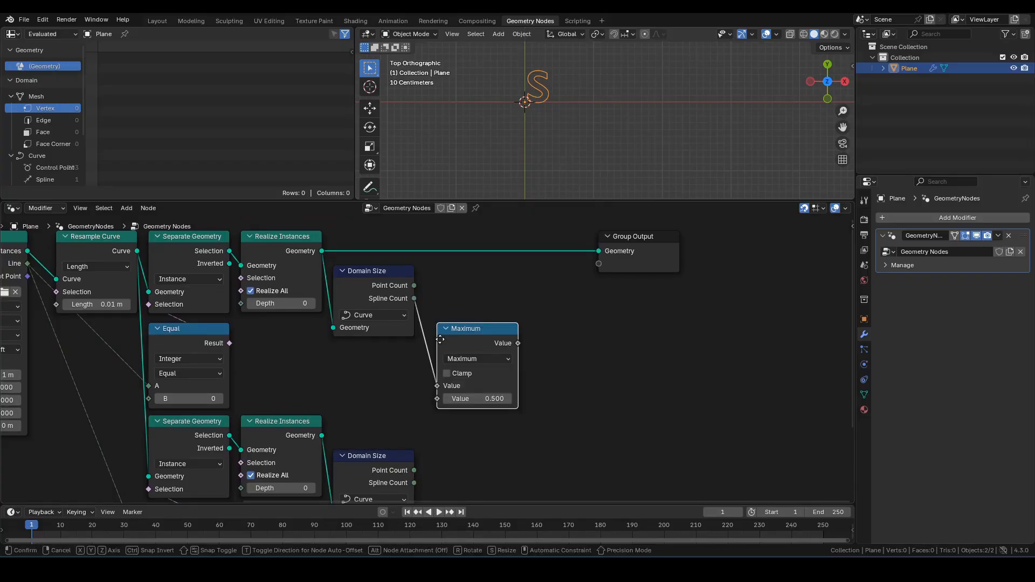
left_click(440, 339)
left_click_drag(414, 481, 439, 400)
Step: Move the Maximum node closer to the Domain Size nodes
middle_click_drag(413, 380, 404, 366)
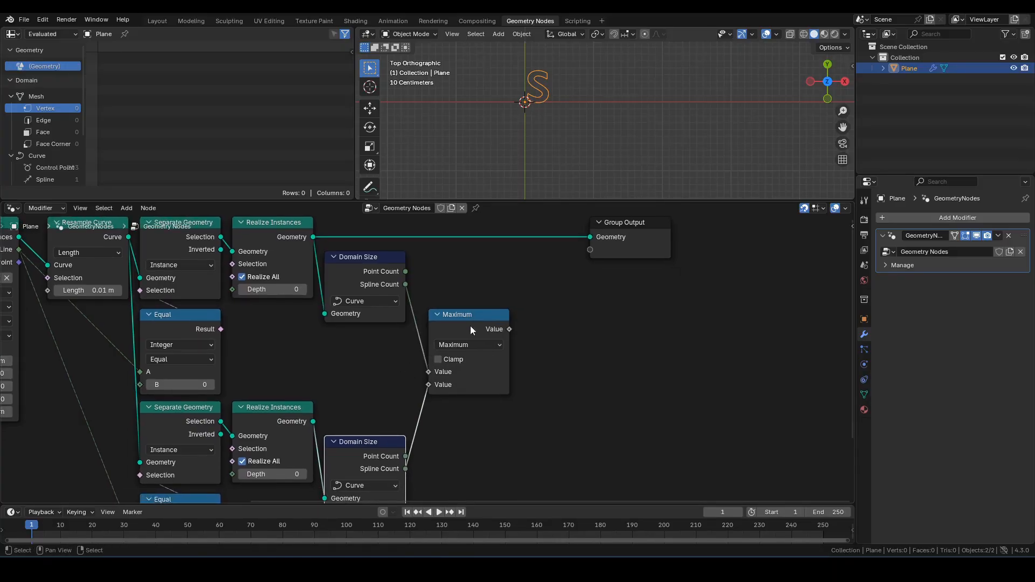
left_click_drag(476, 317, 463, 315)
middle_click_drag(540, 310, 513, 317, "shift")
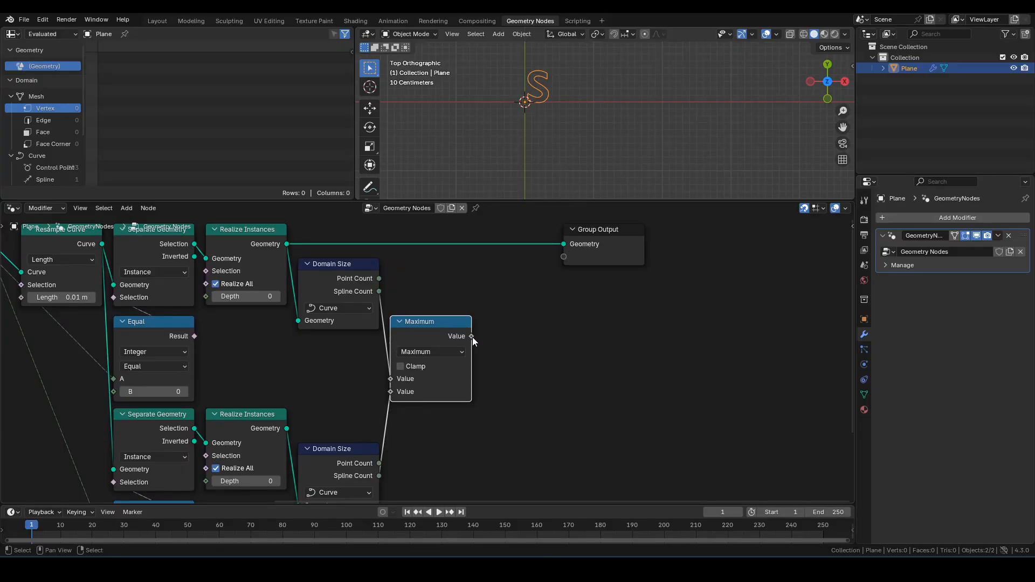
left_click_drag(471, 336, 511, 332)
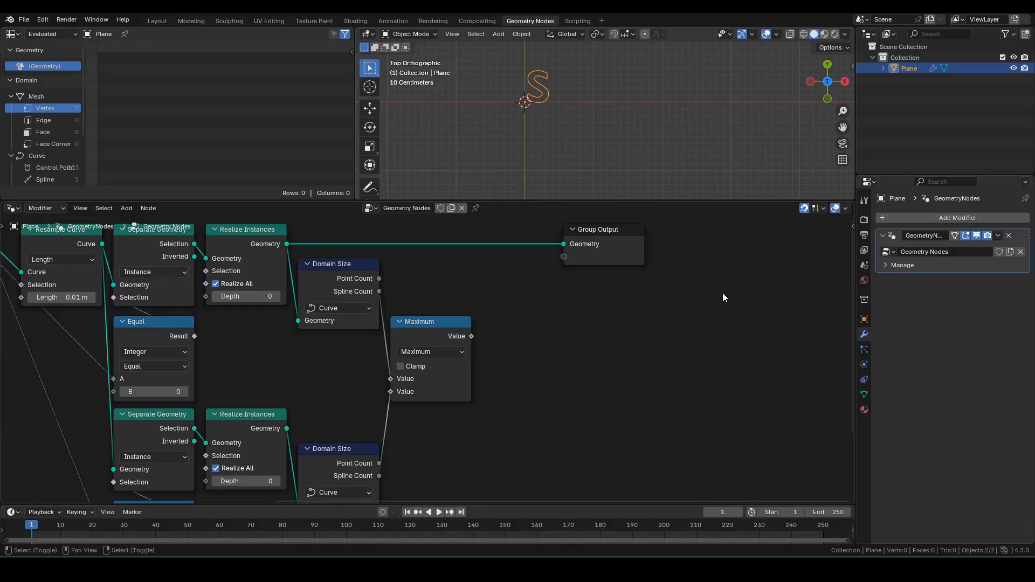
Step: Move the Group Output farther away, add a Repeat zone after the Maximum node, and drive its Iterations with the Maximum value
middle_click_drag(722, 292, 635, 312)
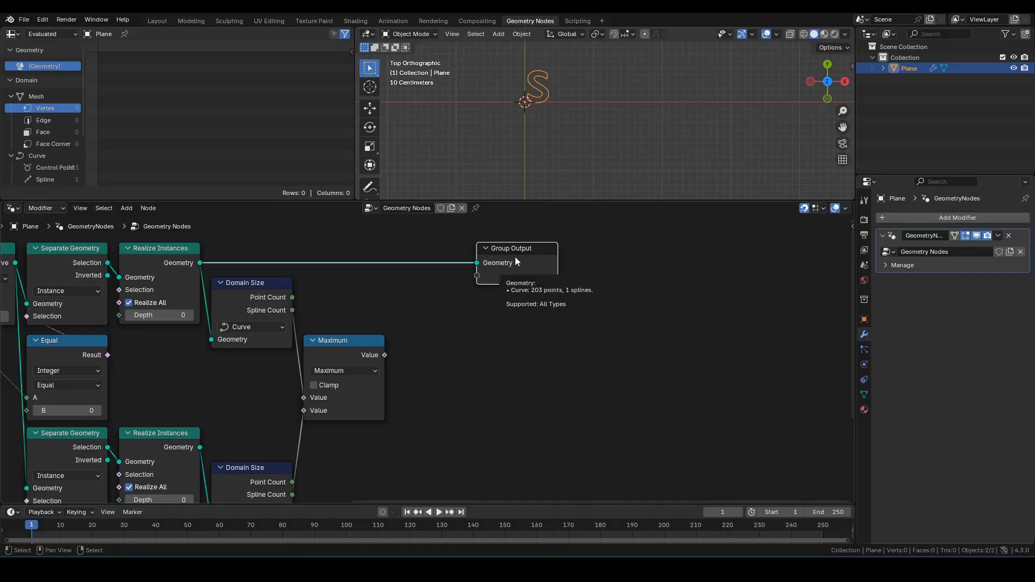
left_click_drag(515, 256, 630, 258)
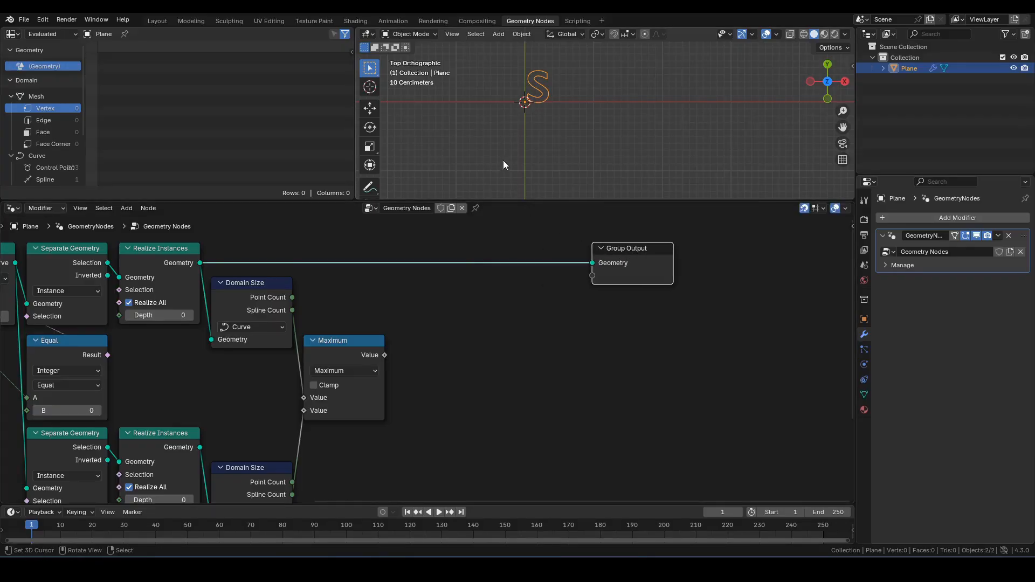
left_click(168, 257)
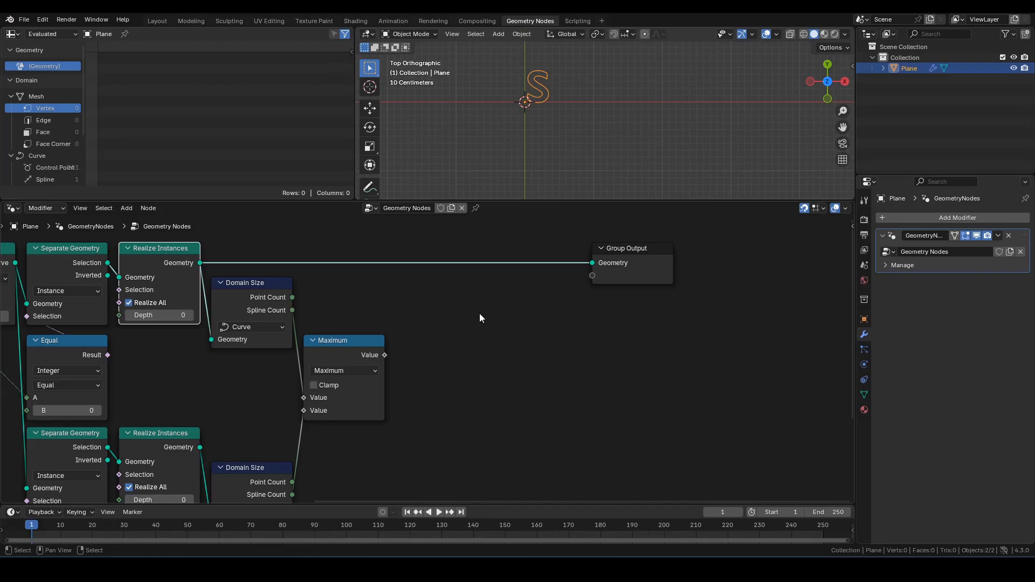
key("F3")
type("rep")
key("Return")
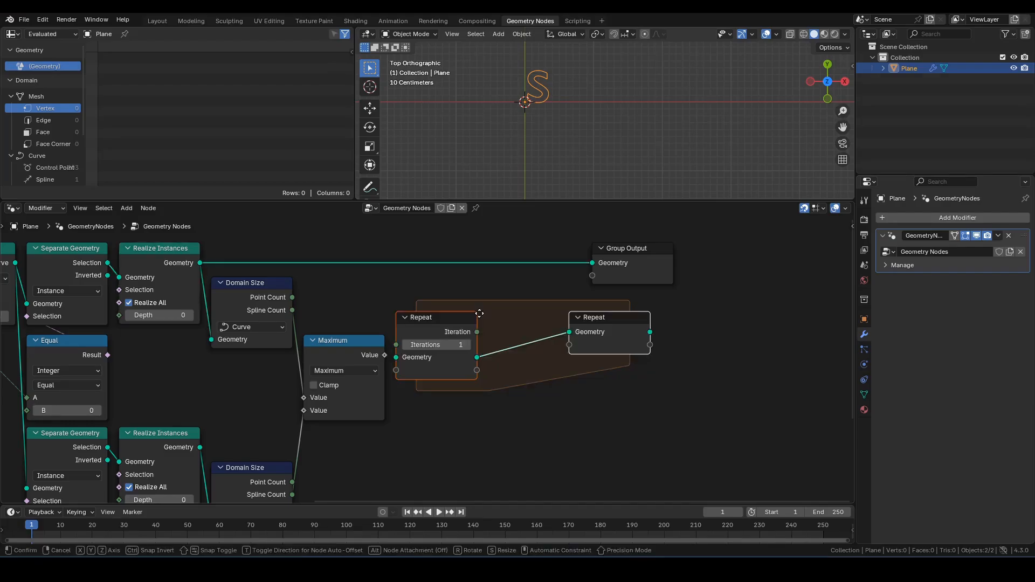
left_click(491, 336)
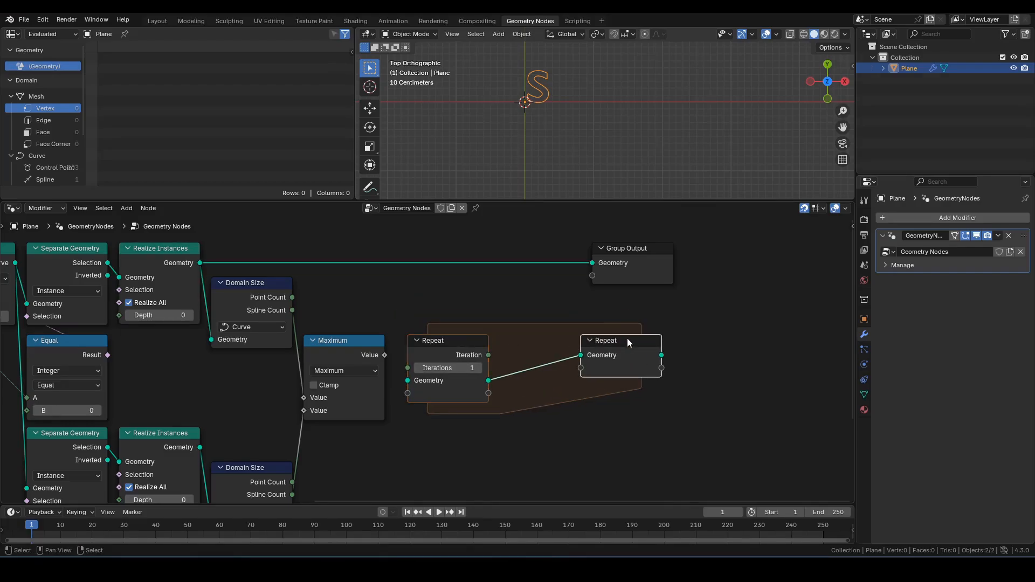
left_click_drag(626, 339, 647, 338)
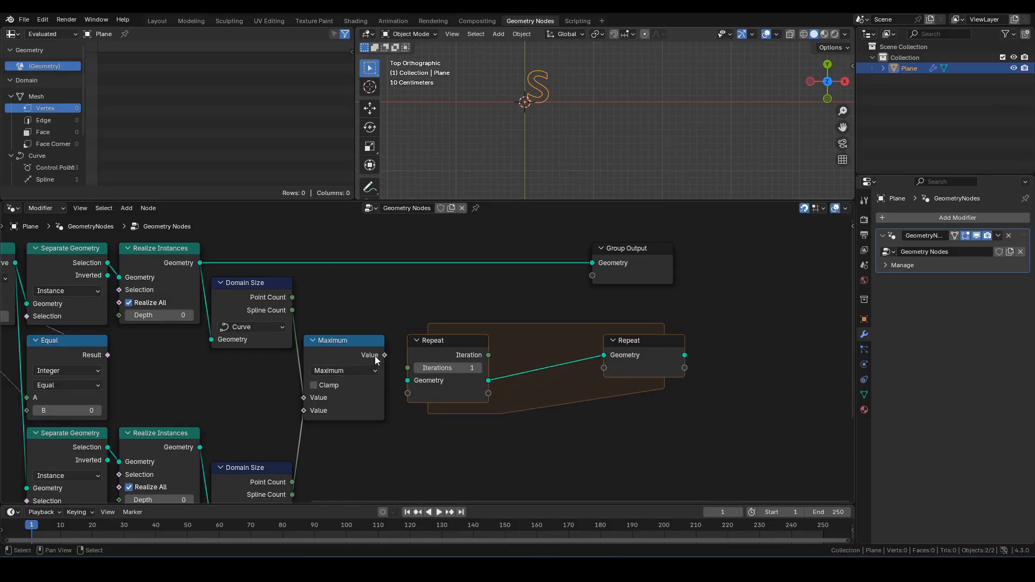
left_click_drag(377, 357, 412, 351)
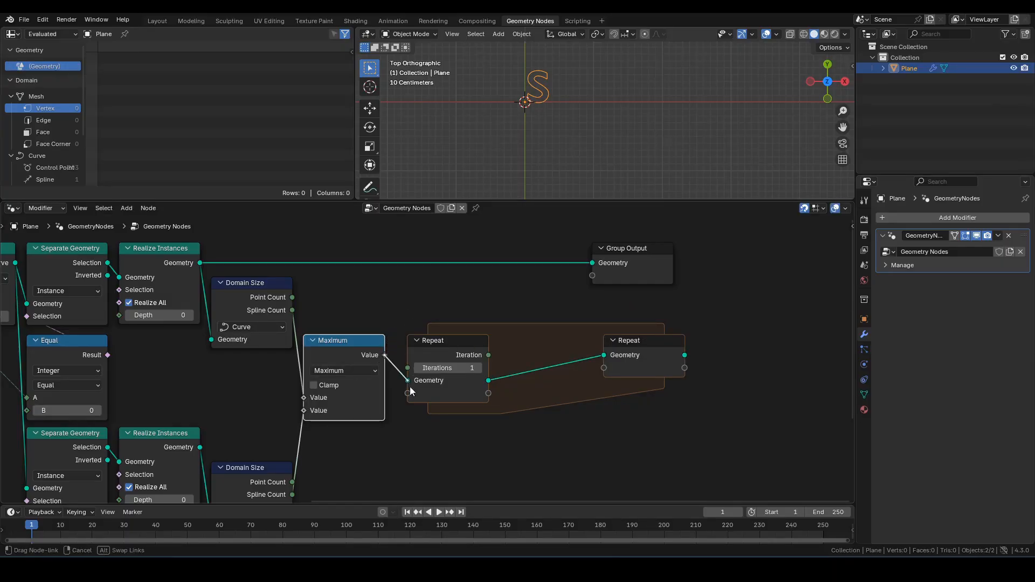
left_click_drag(409, 387, 412, 371)
Step: Insert a Join Geometry node into the geometry link inside the Repeat zone
key("F3")
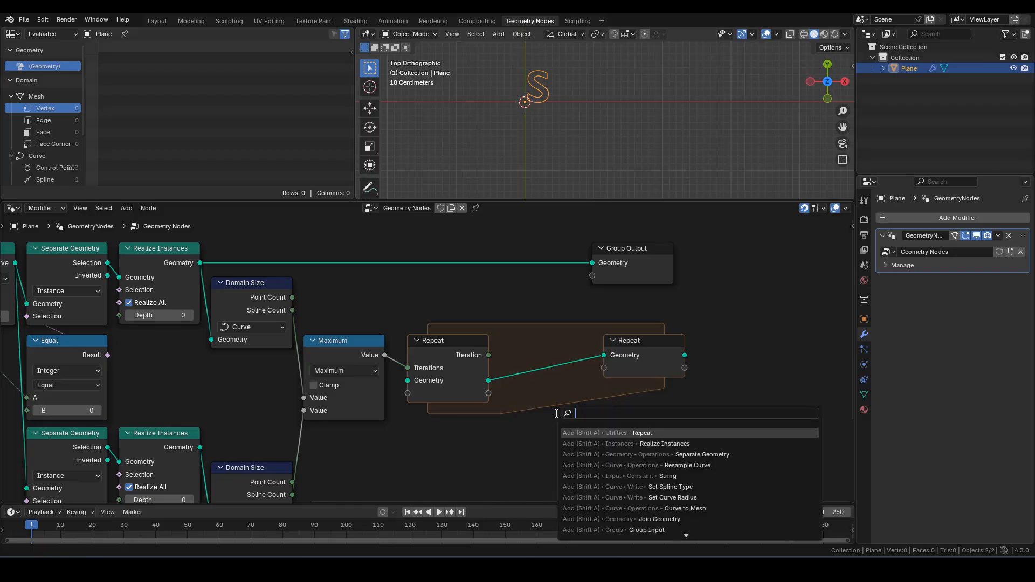
type("joing")
key("Return")
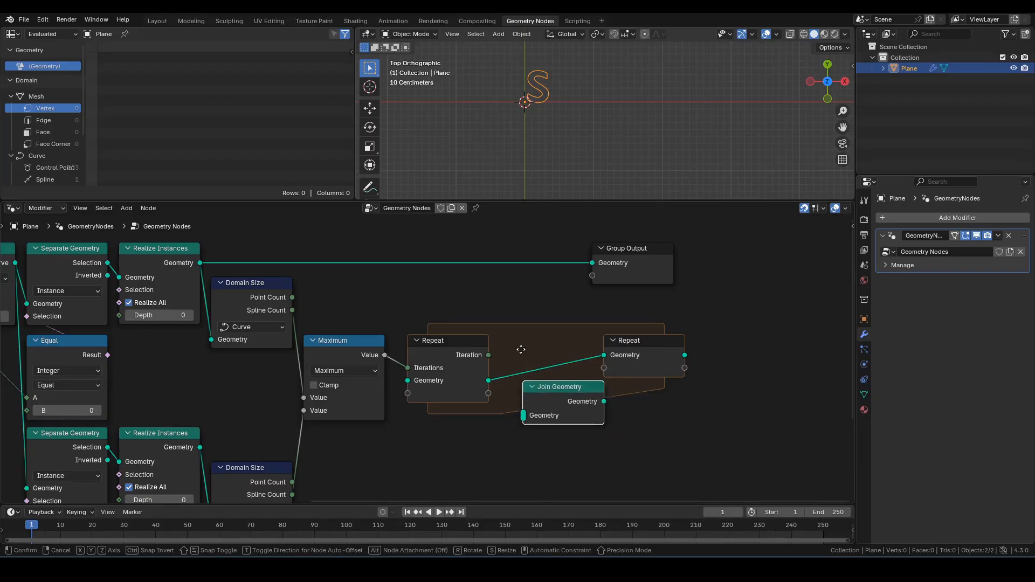
left_click(509, 302)
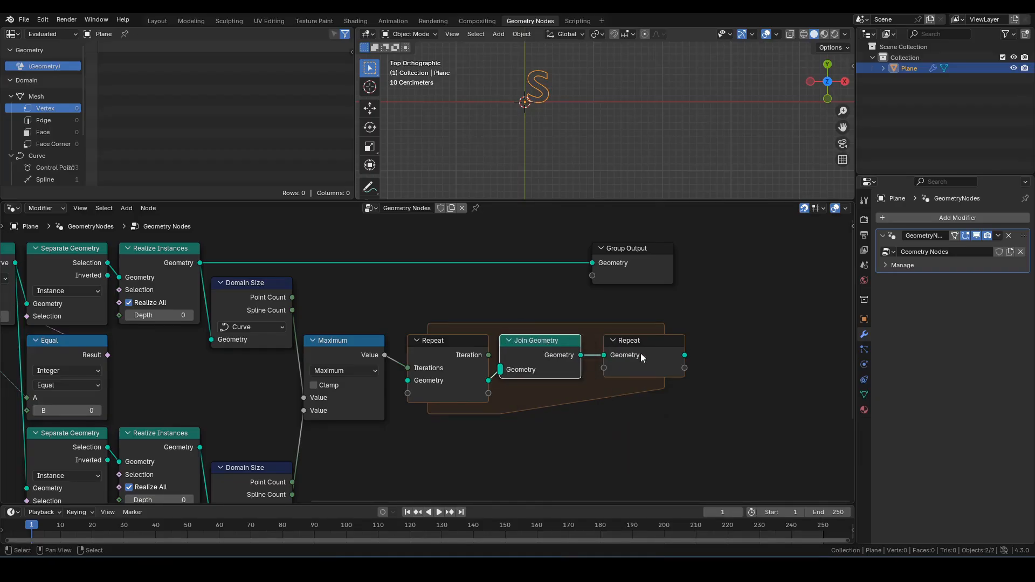
left_click_drag(640, 355, 629, 356)
Step: Add a Curve Line node inside the Repeat zone, feed its curve into Join Geometry, and hide its unused sockets
middle_click_drag(555, 457, 578, 403)
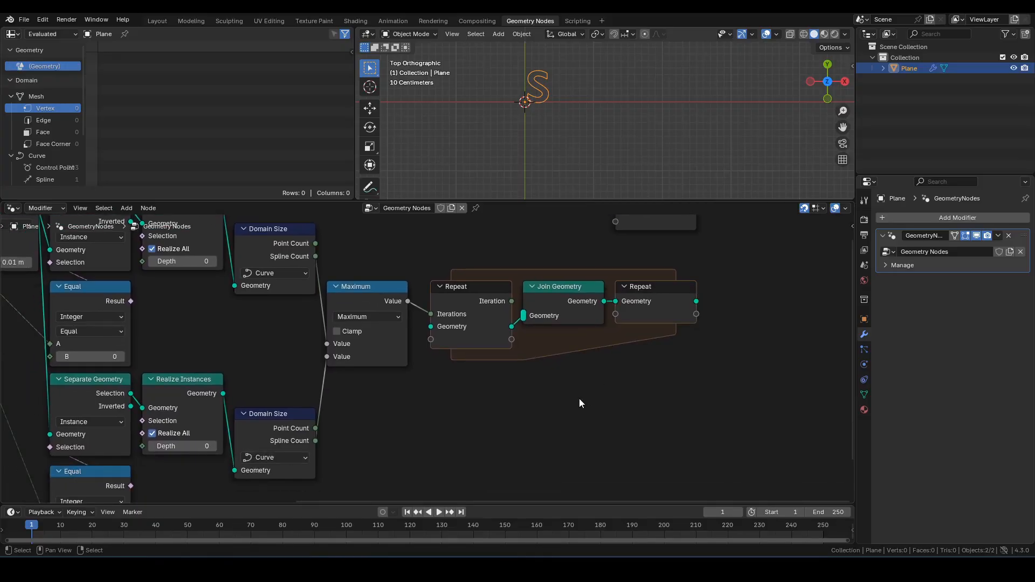
key("F3")
type("lin")
key("Down")
key("Down")
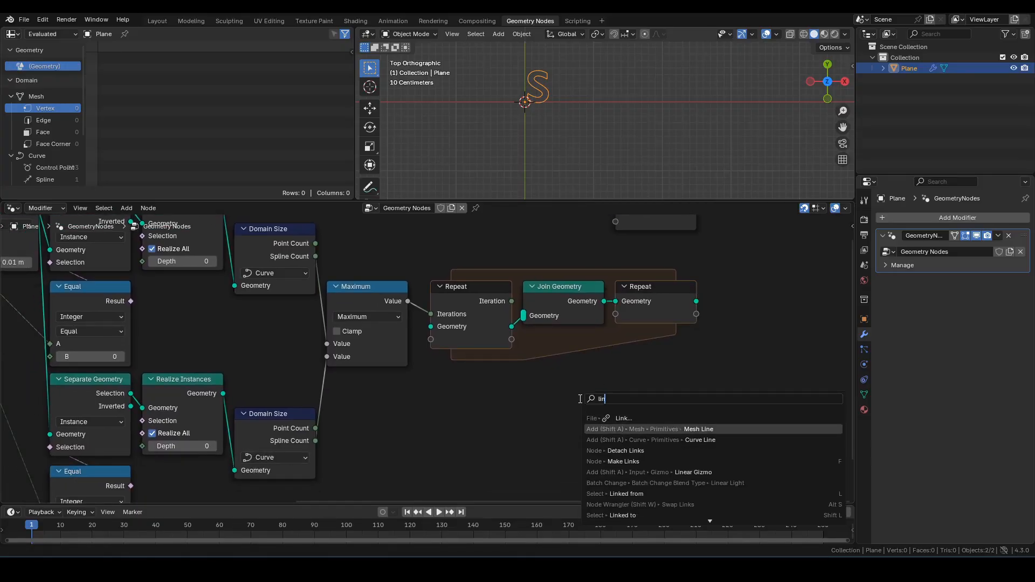
key("Return")
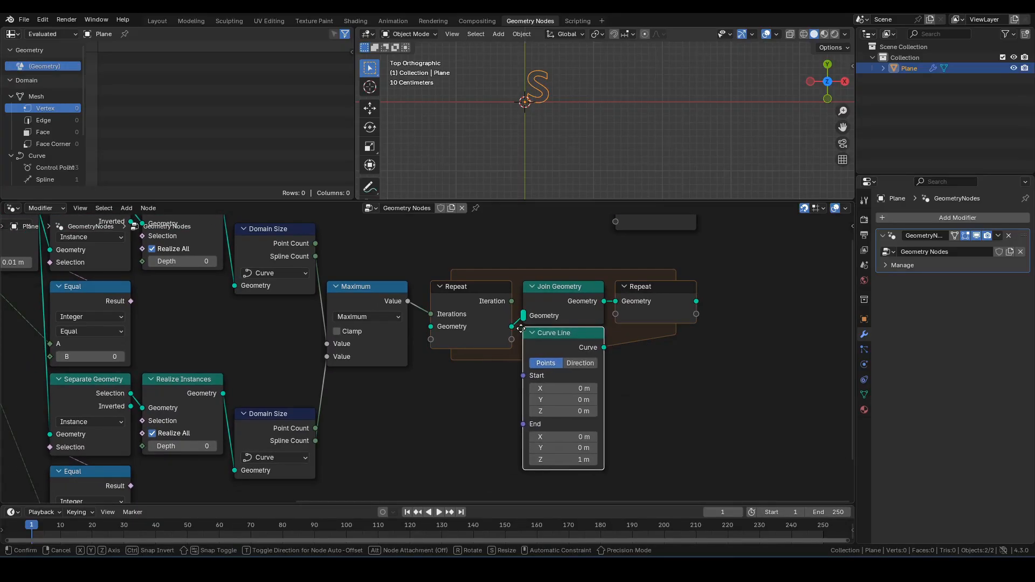
left_click(513, 339)
scroll(617, 355, "up", 2)
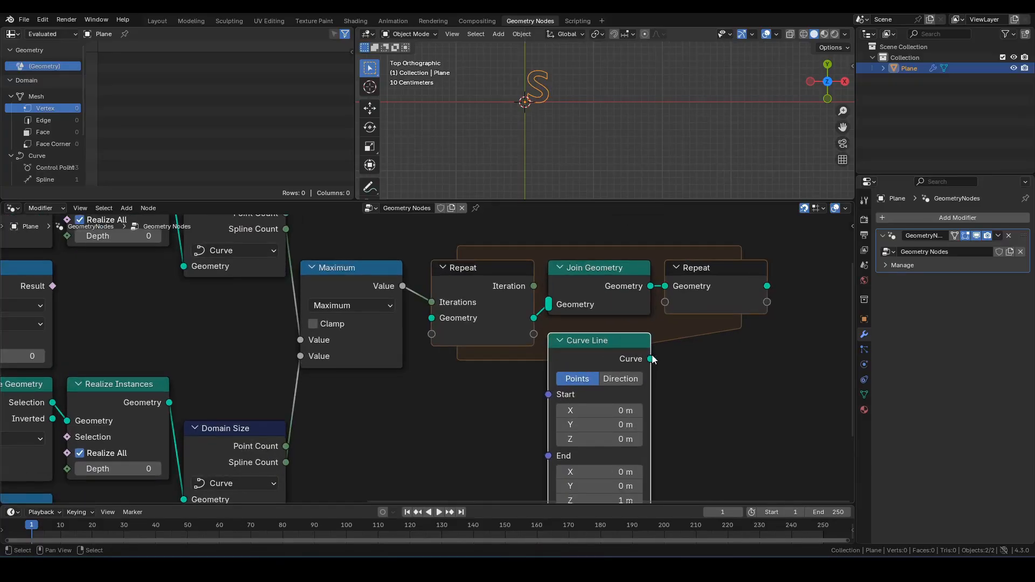
left_click_drag(650, 358, 548, 309)
left_click(610, 347)
key("ctrl+h")
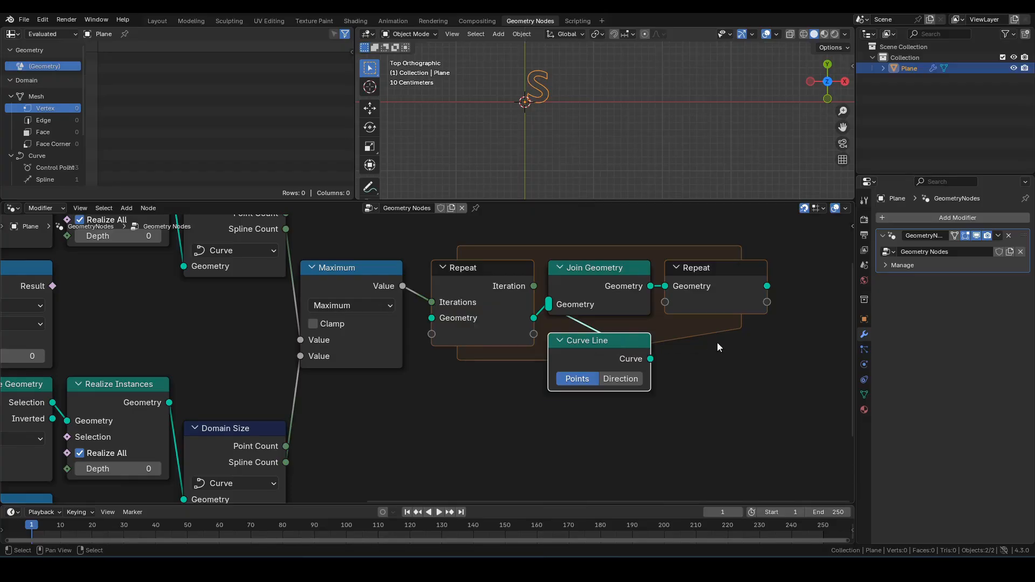
Step: Connect the Repeat zone's geometry to the Group Output and inspect the resulting lines from an angled view
middle_click_drag(713, 342, 484, 423)
scroll(611, 322, "down", 3)
middle_click_drag(608, 317, 584, 358)
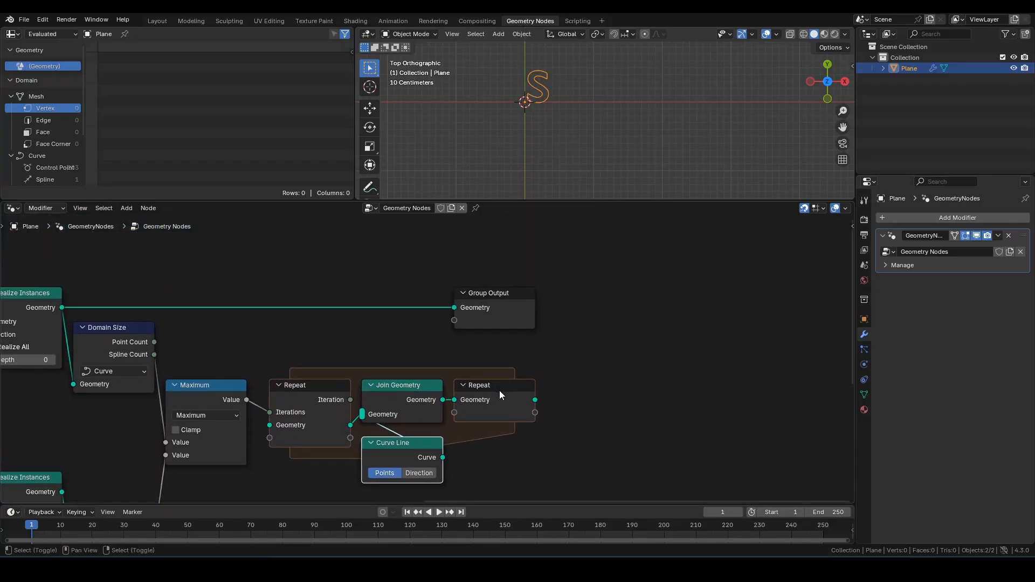
left_click(502, 391, "alt+shift")
middle_click_drag(545, 163, 581, 140)
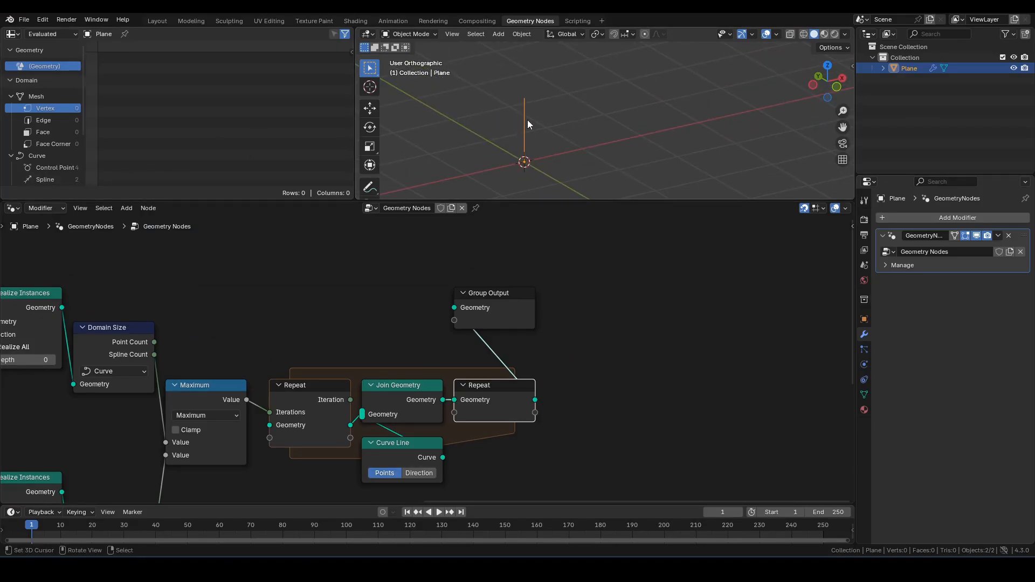
Step: Move the Group Output horizontally away from the Repeat zone to make room for more nodes
left_click(503, 298)
key("g")
key("x")
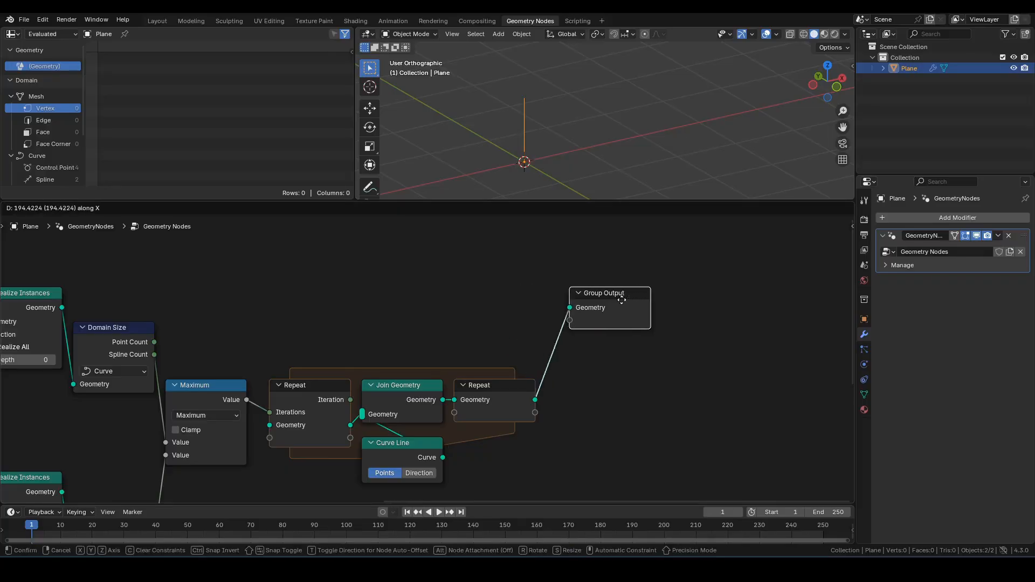
left_click(643, 301)
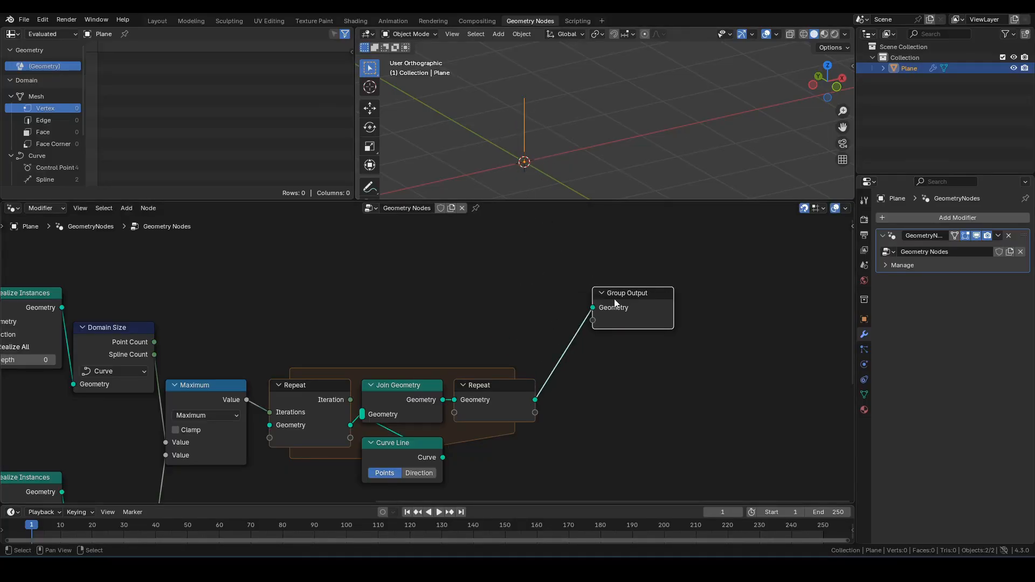
key("g")
key("x")
left_click(668, 301)
middle_click_drag(559, 136, 549, 173)
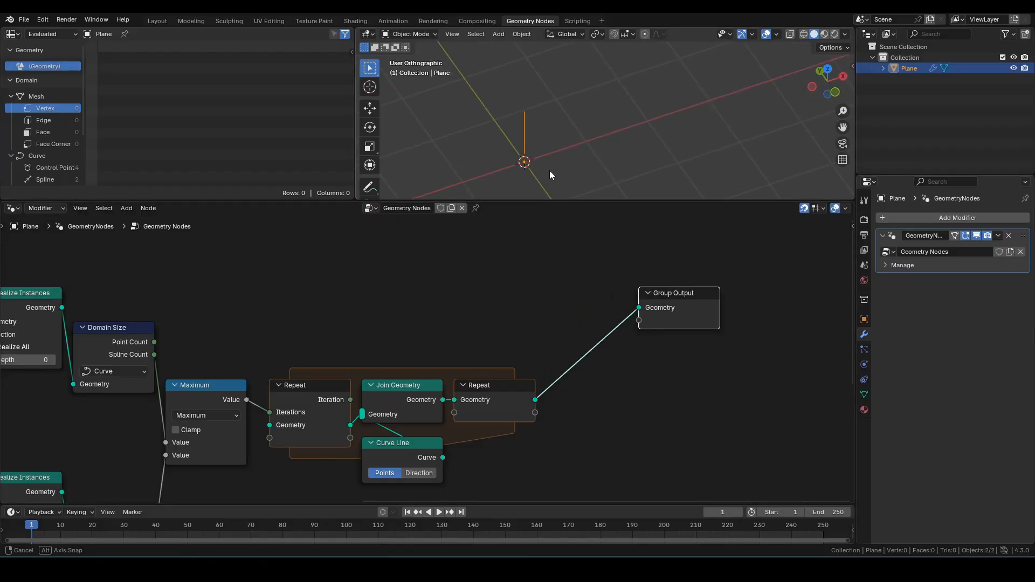
Step: Insert a Resample Curve node in Count mode before the Group Output, and move both nodes farther from the Repeat zone
middle_click_drag(547, 332, 584, 331)
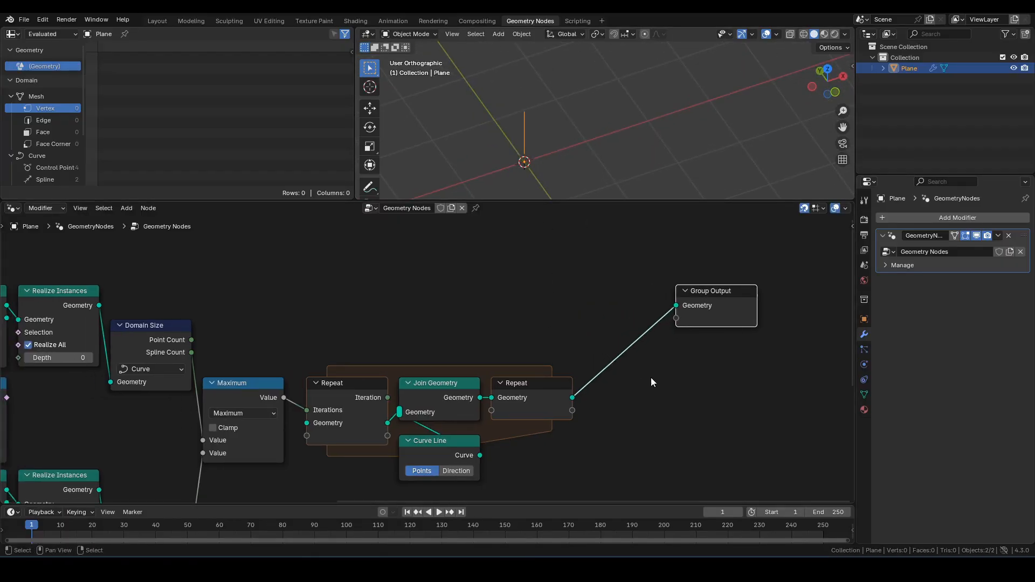
key("F3")
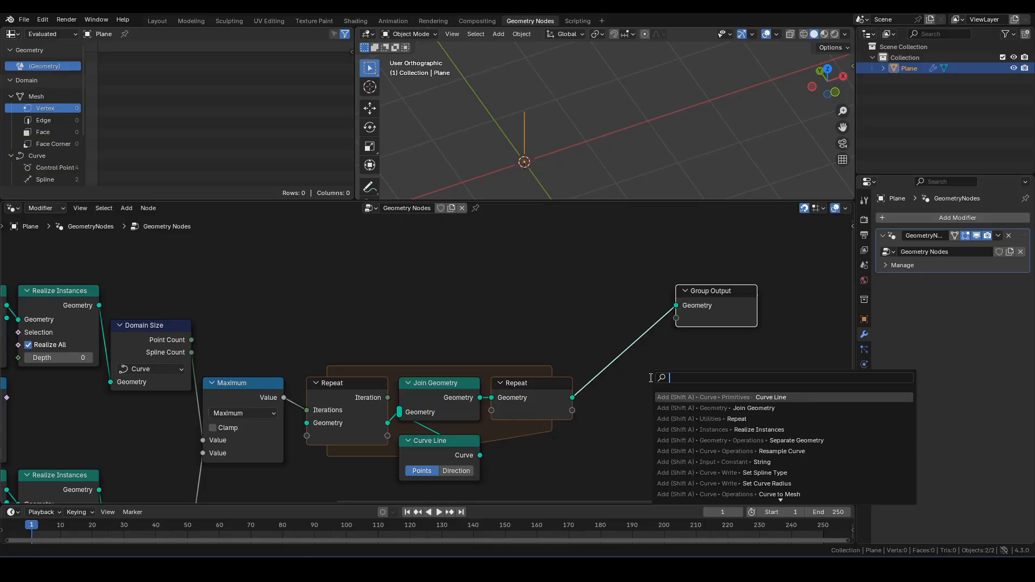
type("resa")
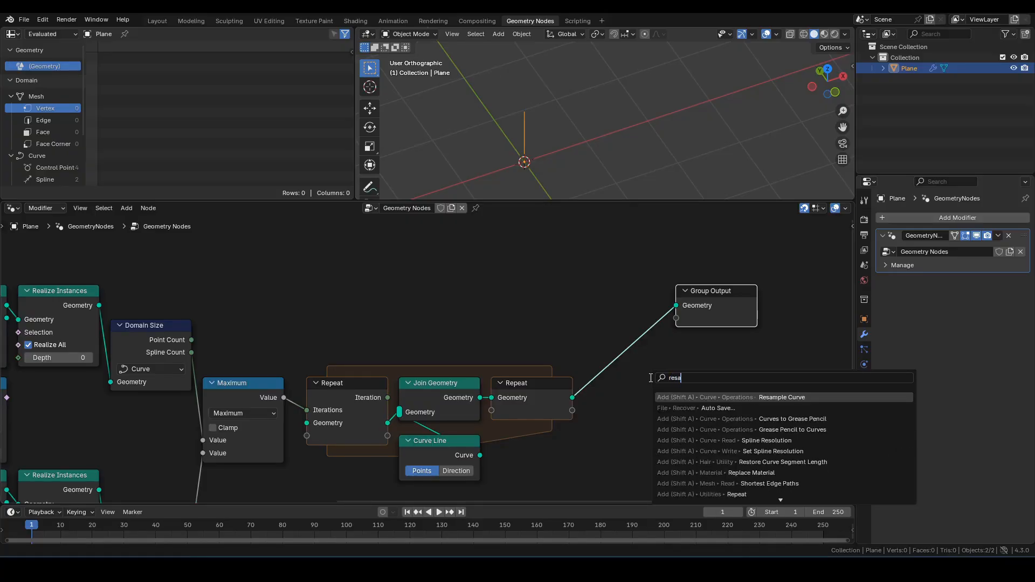
key("Return")
left_click(581, 285)
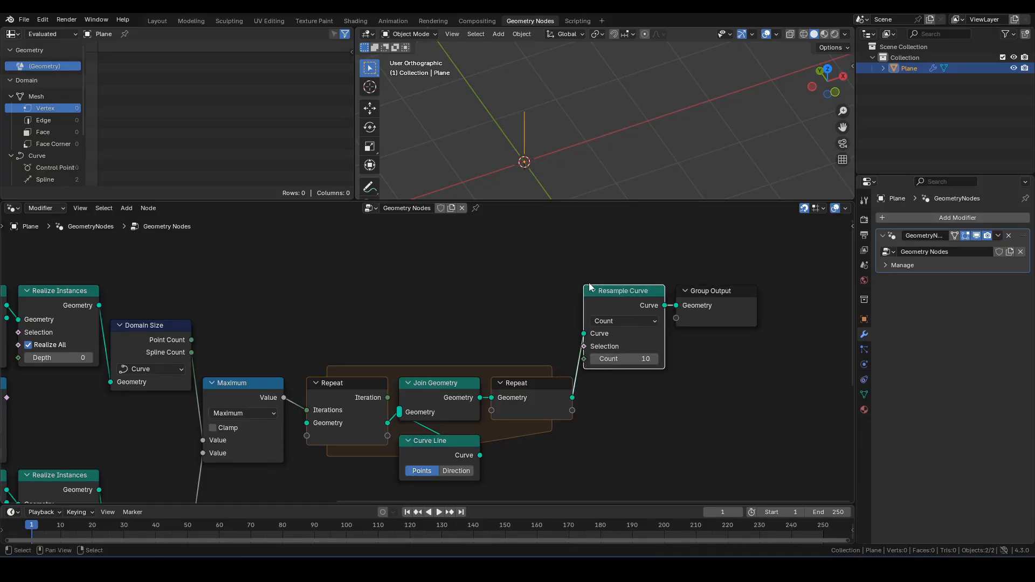
left_click_drag(590, 249, 780, 316)
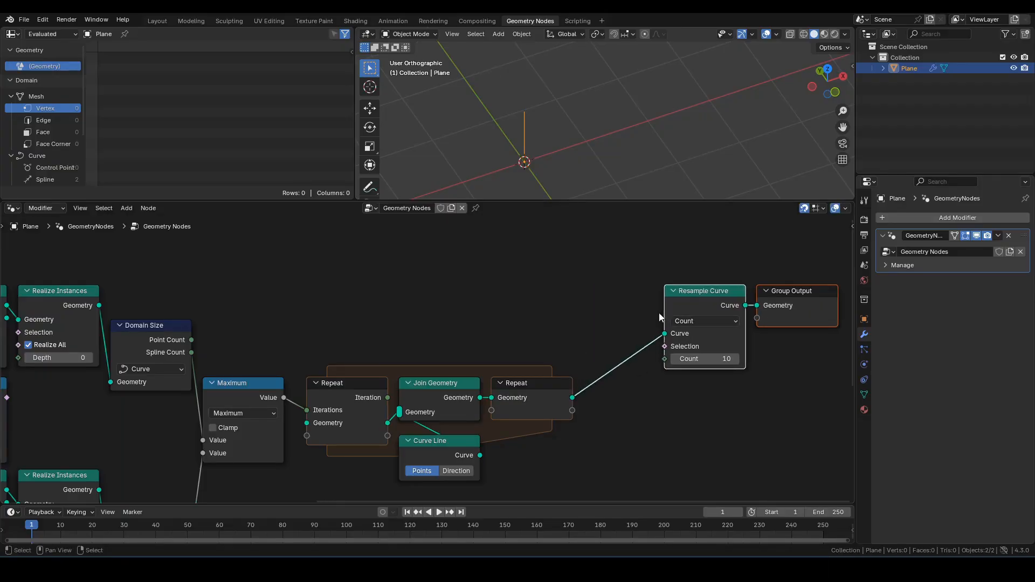
left_click(674, 315)
Step: Preview the upper Realize Instances output with a Viewer node, and delete the Viewer
left_click(179, 303)
left_click(82, 296, "ctrl+shift")
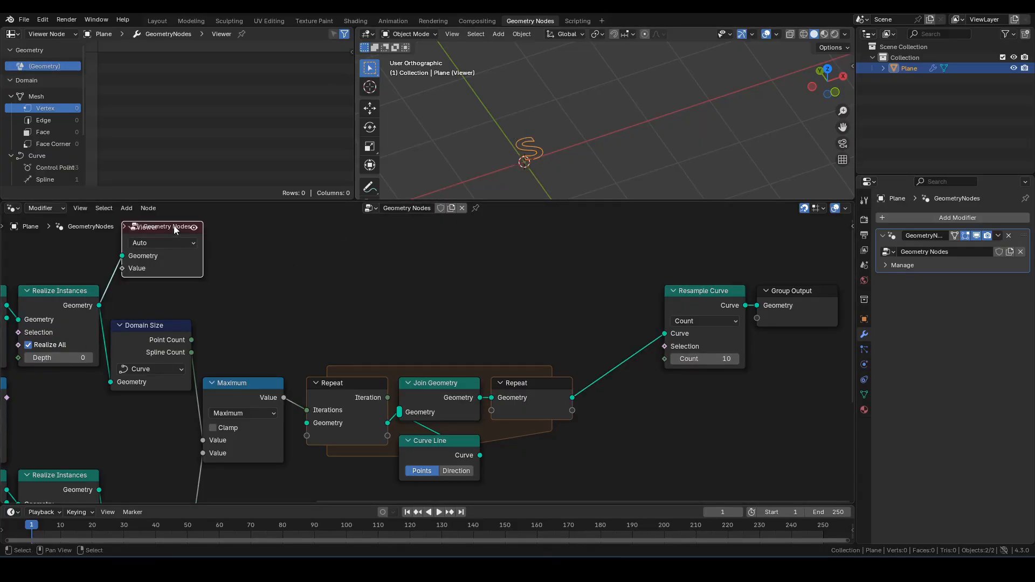
key("x")
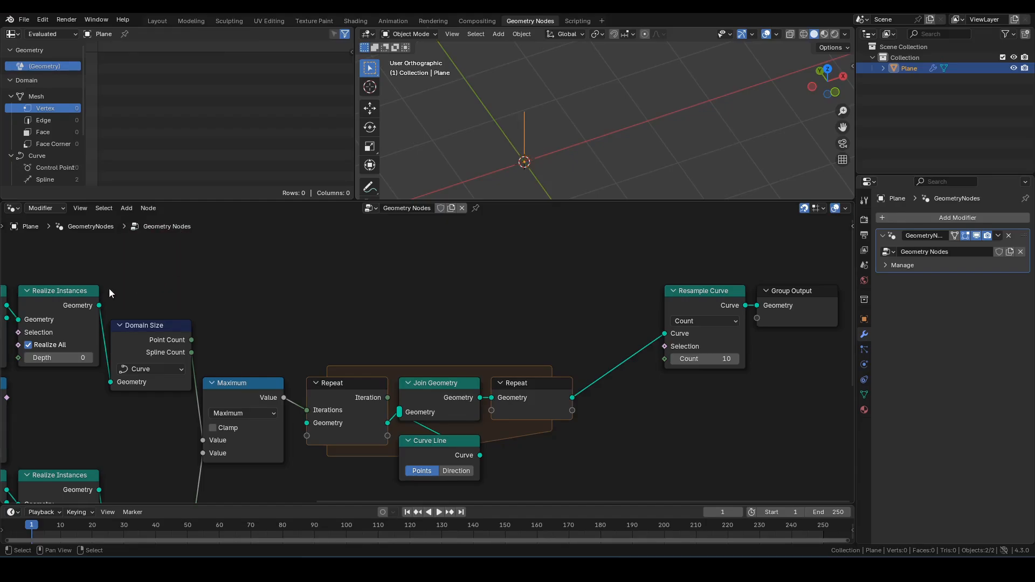
Step: Add a Sample Index node fed by the upper Realize Instances geometry, with data type Integer and domain Spline
left_click_drag(99, 305, 572, 297)
type("sample in")
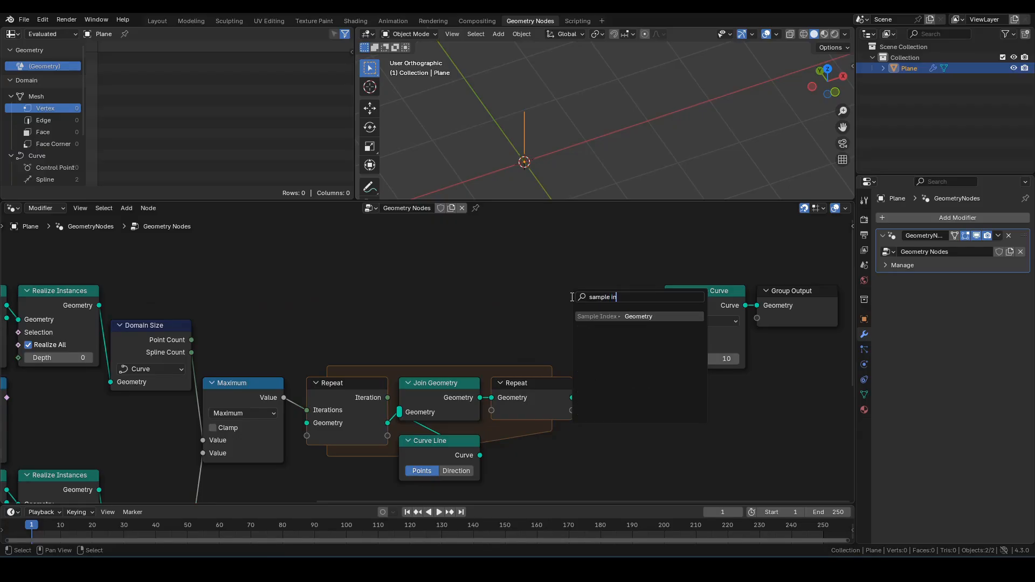
key("Return")
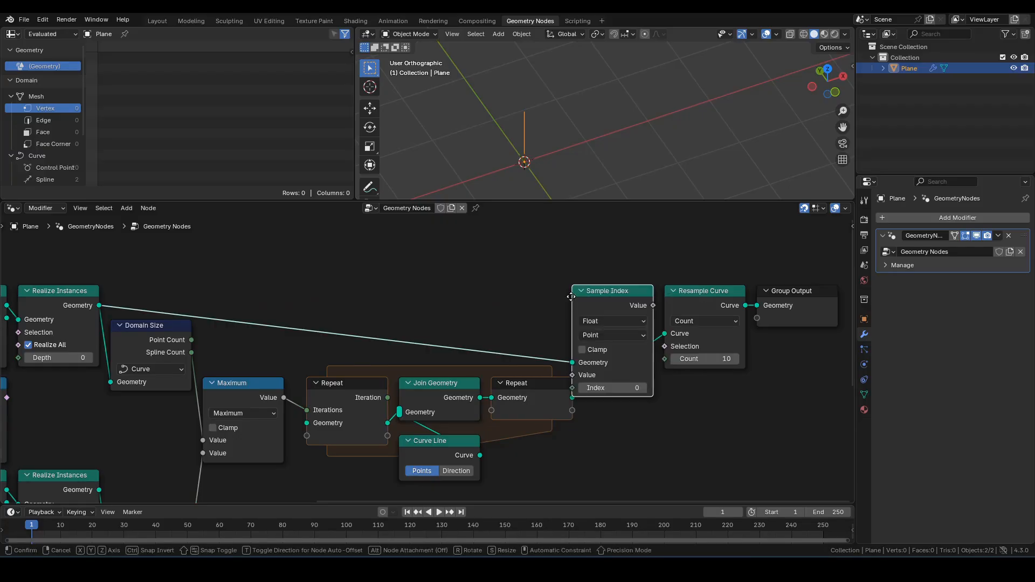
left_click(509, 258)
left_click(524, 276)
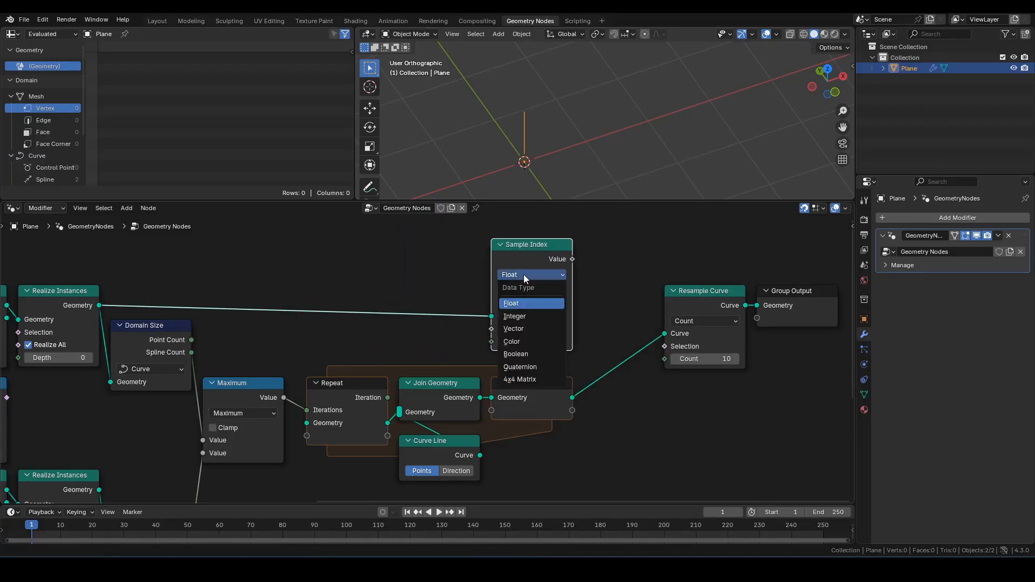
key("i")
left_click(531, 290)
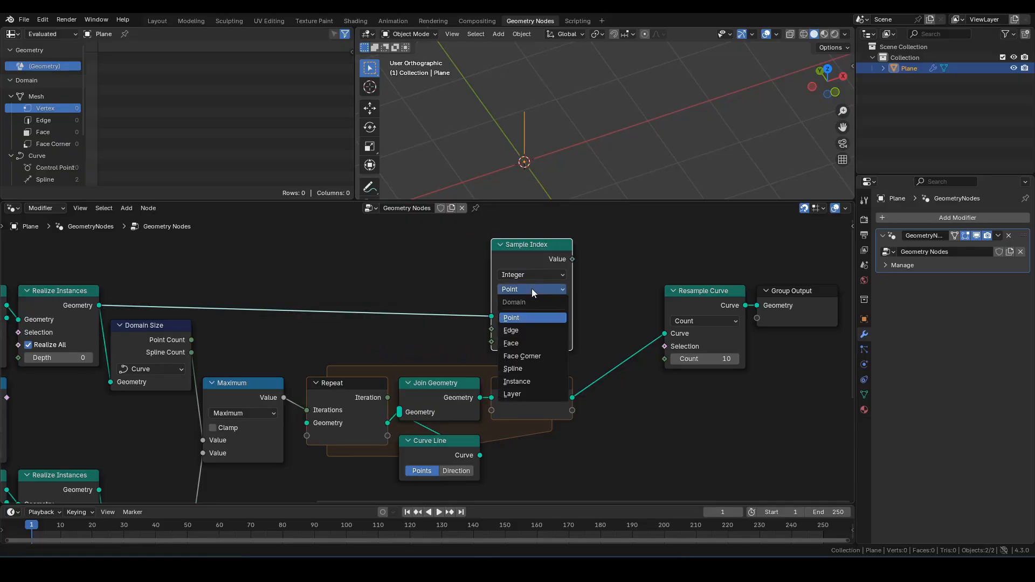
key("s")
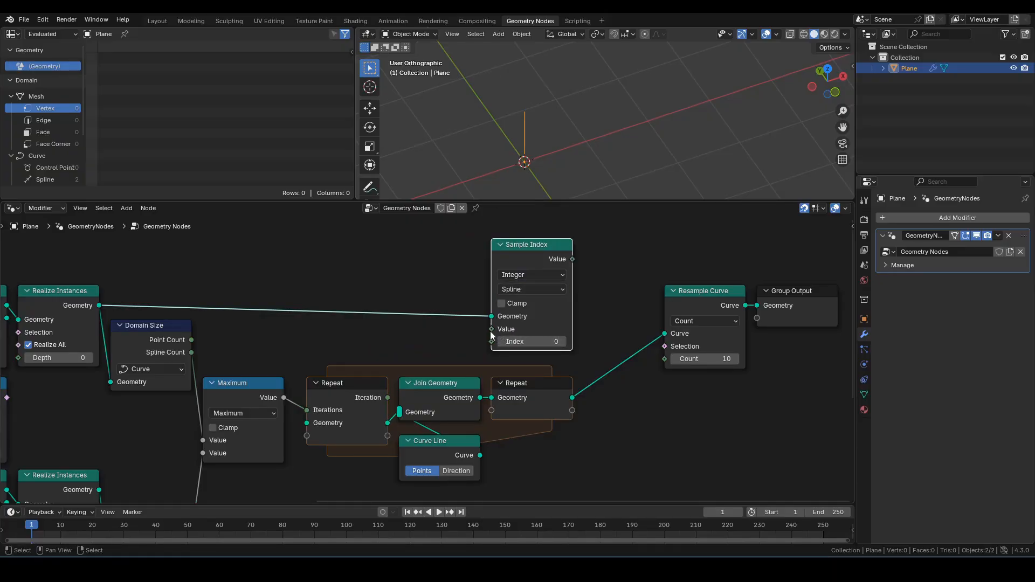
Step: Feed Sample Index's Value from the Point Count of a new Spline Length node, placed beside it with its unused output hidden
left_click_drag(490, 330, 438, 342)
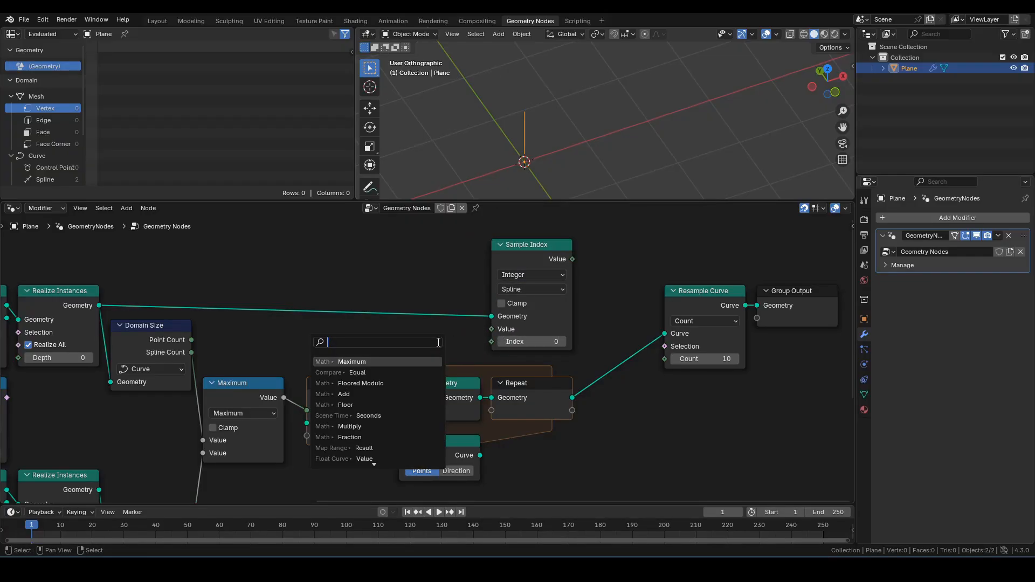
type("point cou")
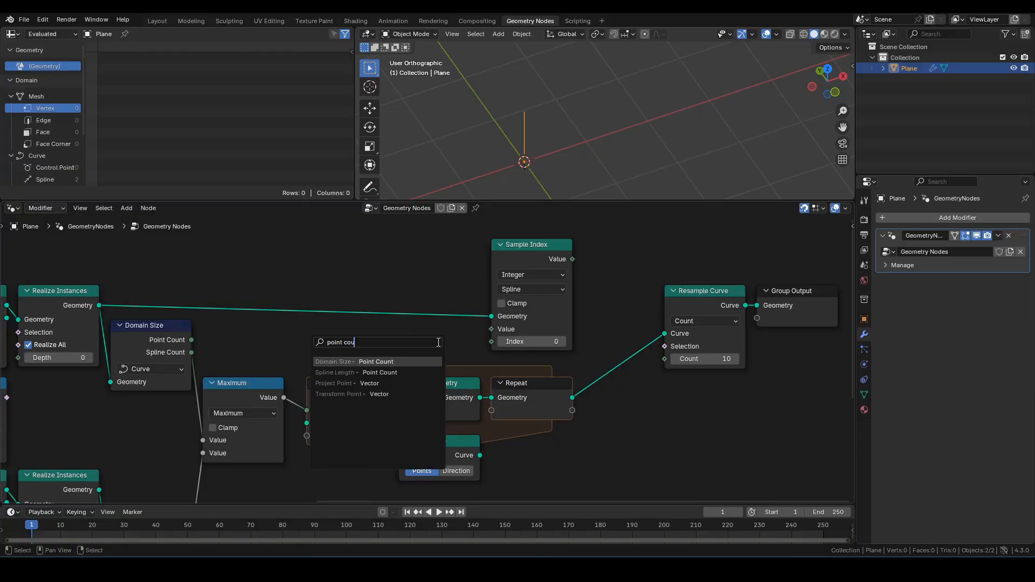
key("Down")
key("Return")
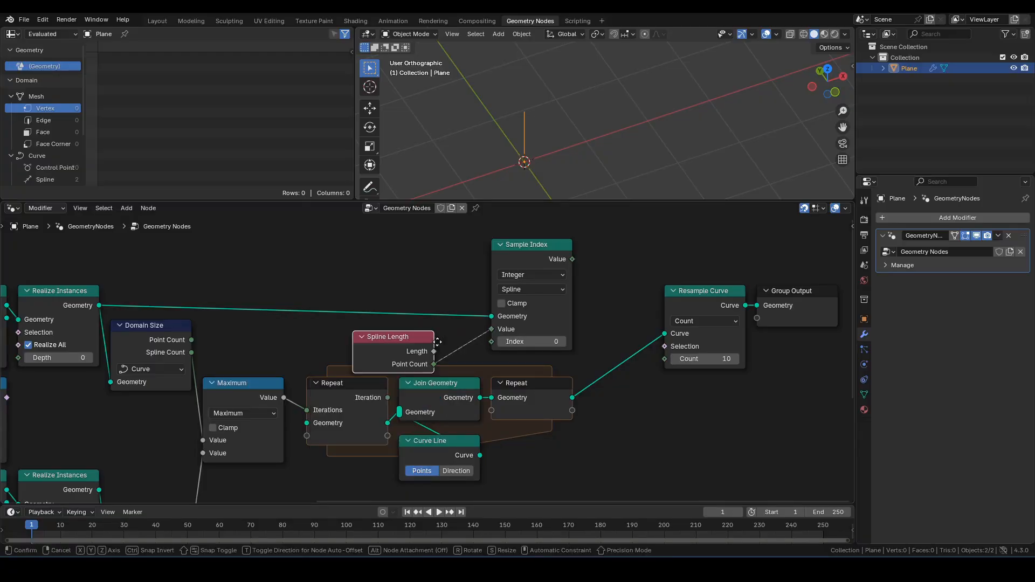
left_click(461, 273)
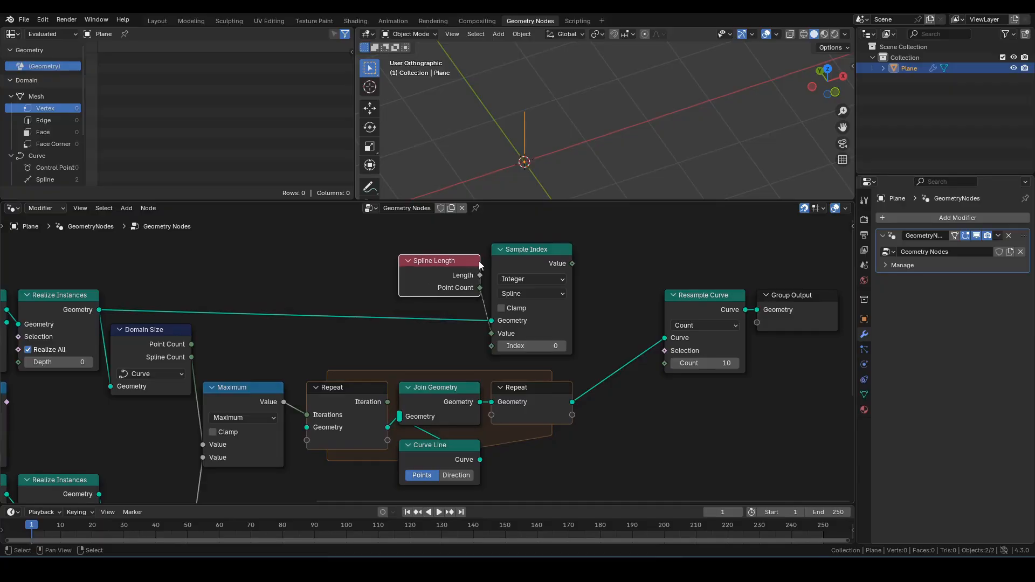
key("ctrl+h")
Step: Connect Sample Index's Value to Resample Curve's Count, and group the Spline Length, Sample Index and Resample Curve nodes
left_click(599, 263)
middle_click_drag(599, 263, 540, 265)
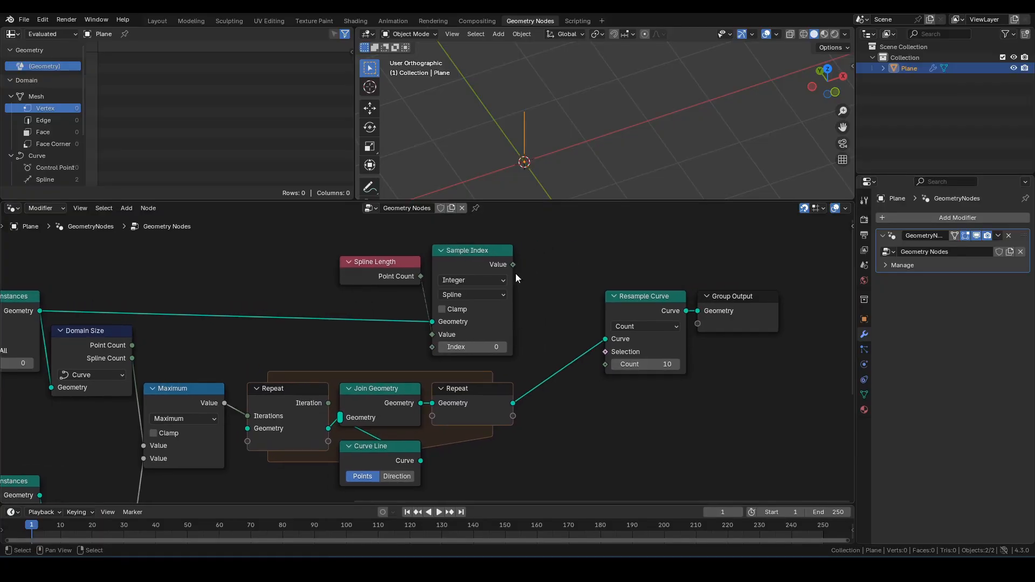
left_click_drag(513, 265, 613, 397)
left_click_drag(305, 253, 669, 361)
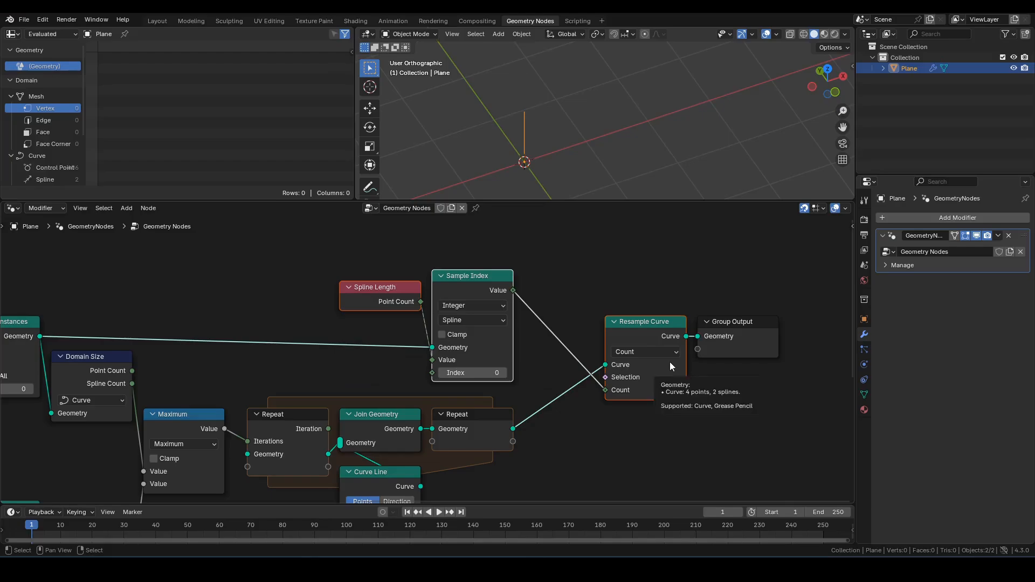
key("ctrl+g")
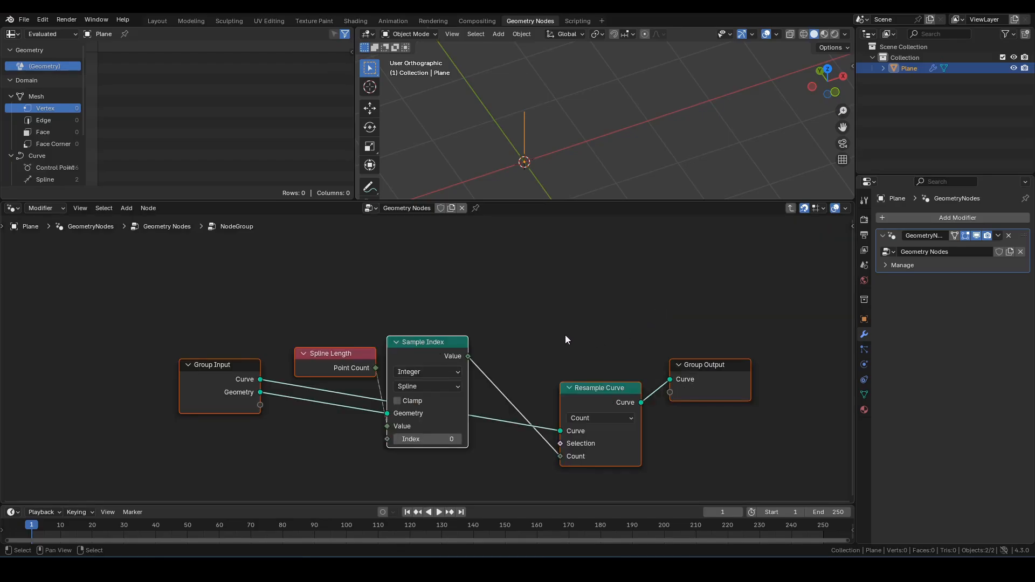
middle_click_drag(565, 334, 506, 274)
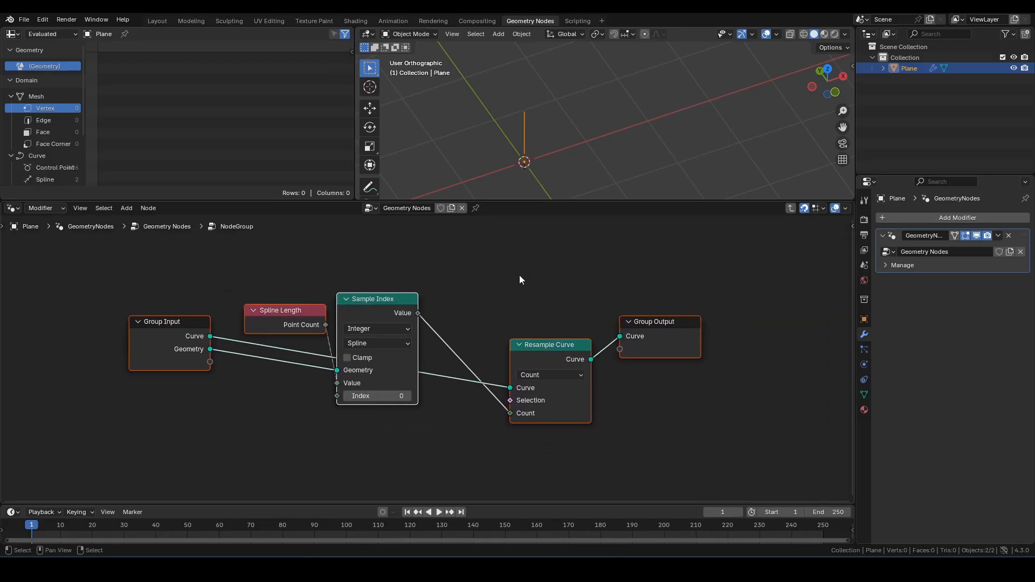
Step: Rename the node group's Geometry input socket to Target
key("n")
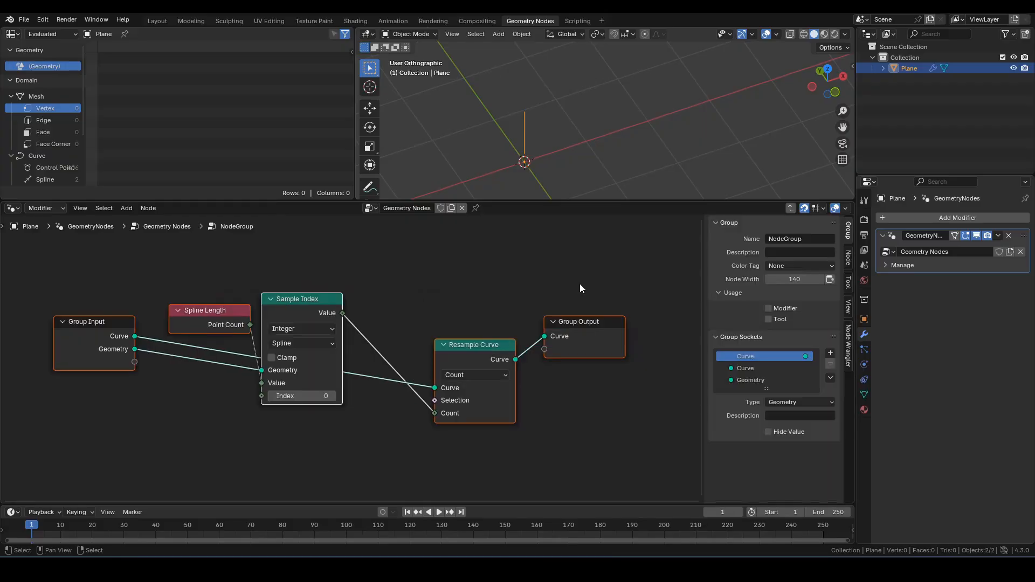
left_click(746, 381)
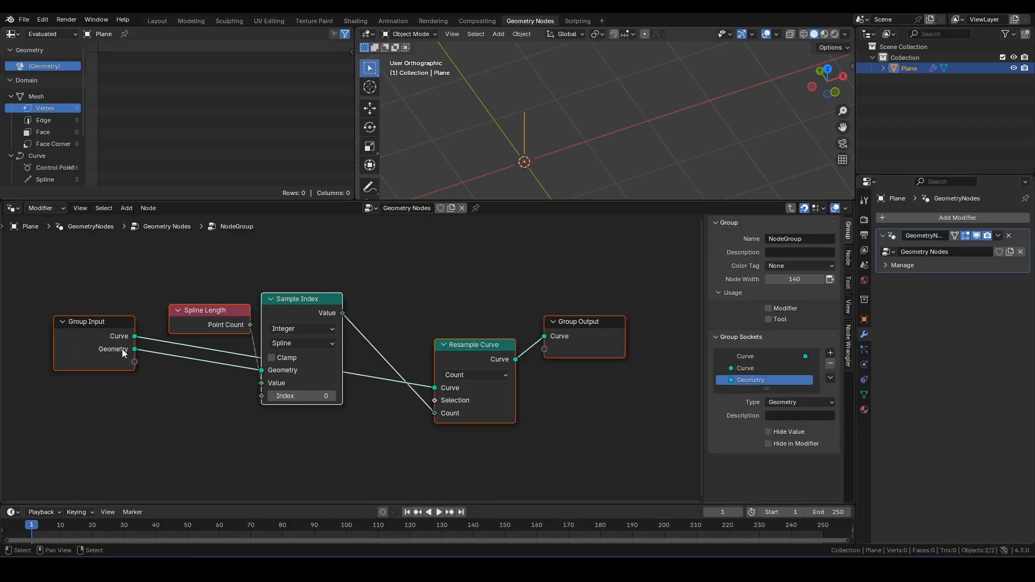
double_click(765, 383)
type("T")
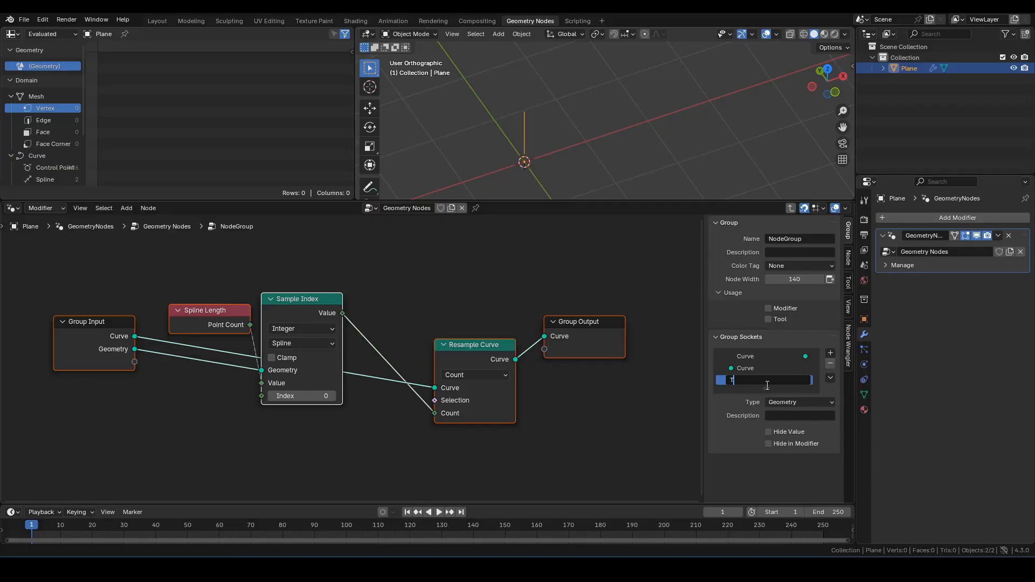
type("arget")
key("Return")
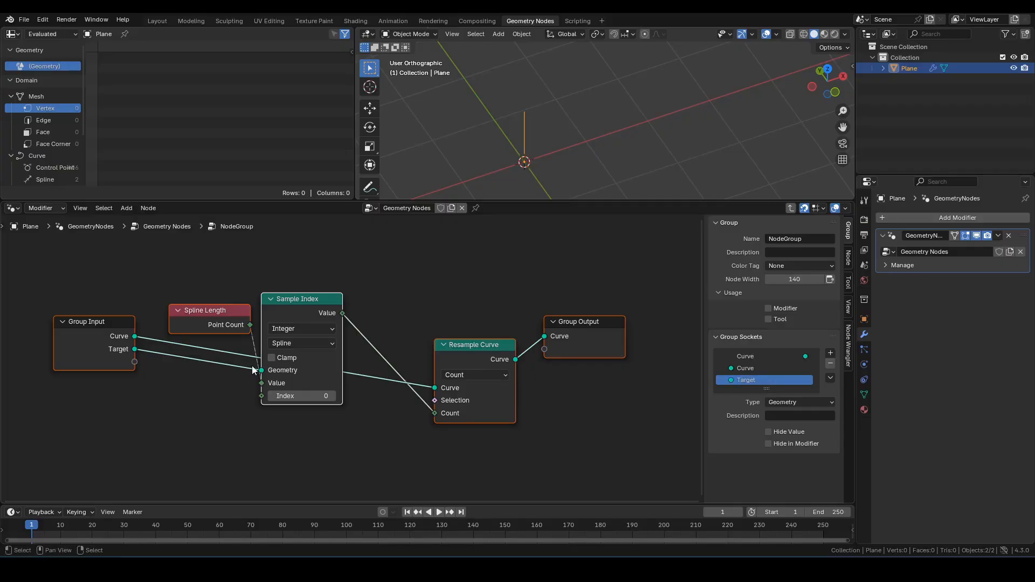
Step: Preview the Group Input's Target and Curve outputs in turn with a Viewer node, deleting the Viewer after each
left_click(135, 351, "ctrl+shift")
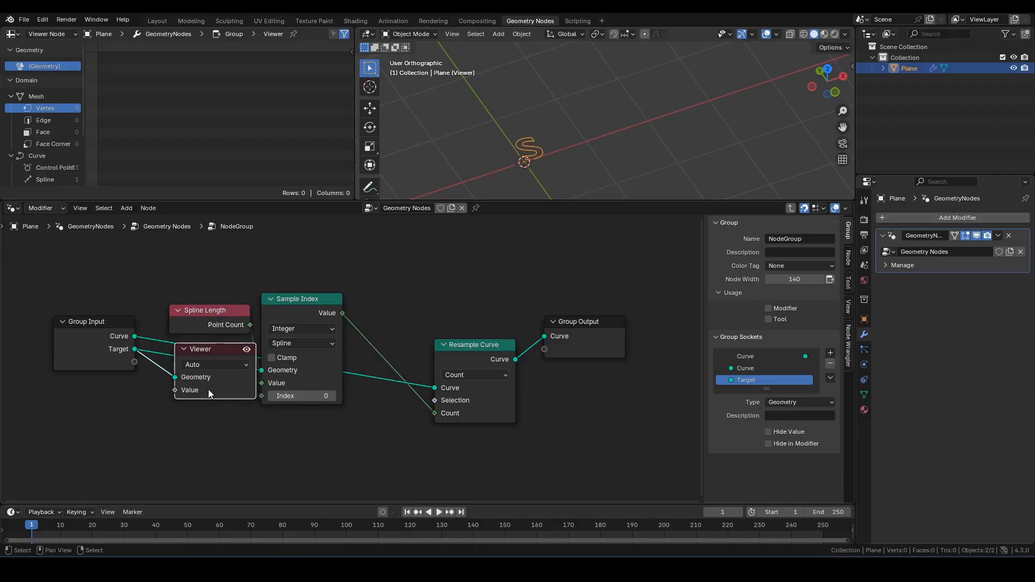
key("x")
left_click(134, 337, "ctrl+shift")
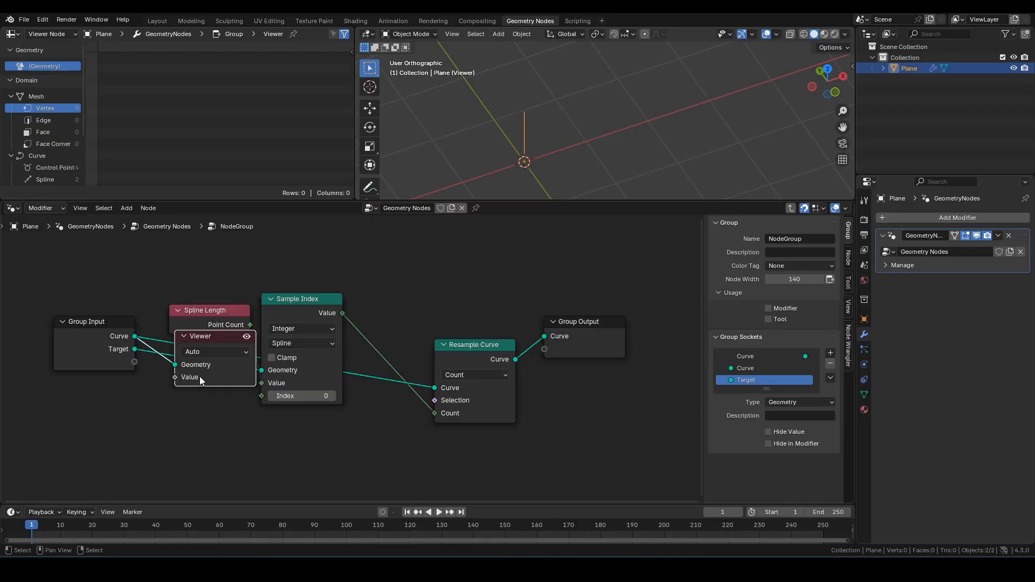
key("x")
Step: Move Spline Length and Sample Index below the other nodes, and feed Resample Curve's Curve from a duplicate Group Input
left_click_drag(190, 282, 302, 349)
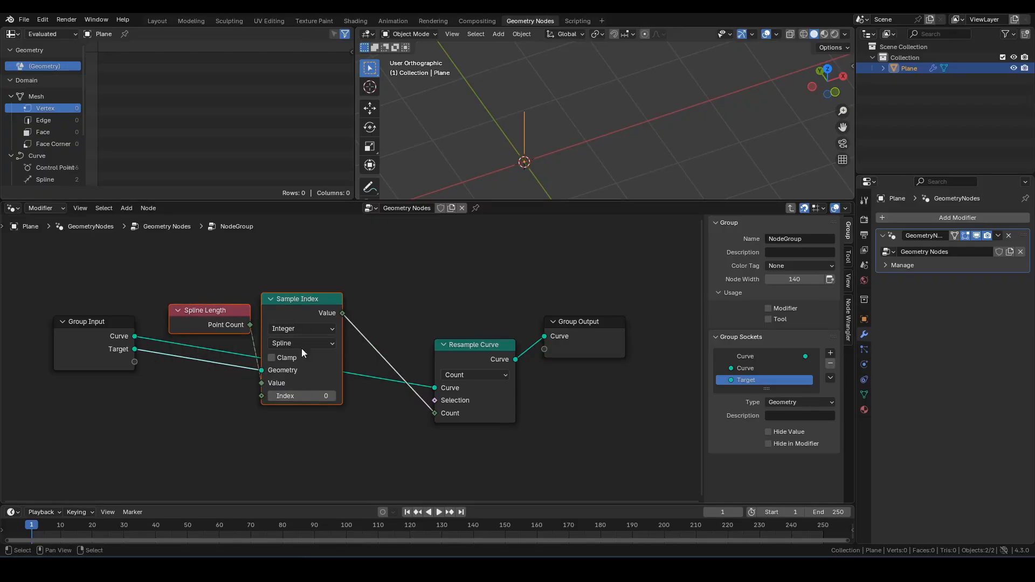
left_click_drag(301, 303, 352, 424)
left_click(95, 281)
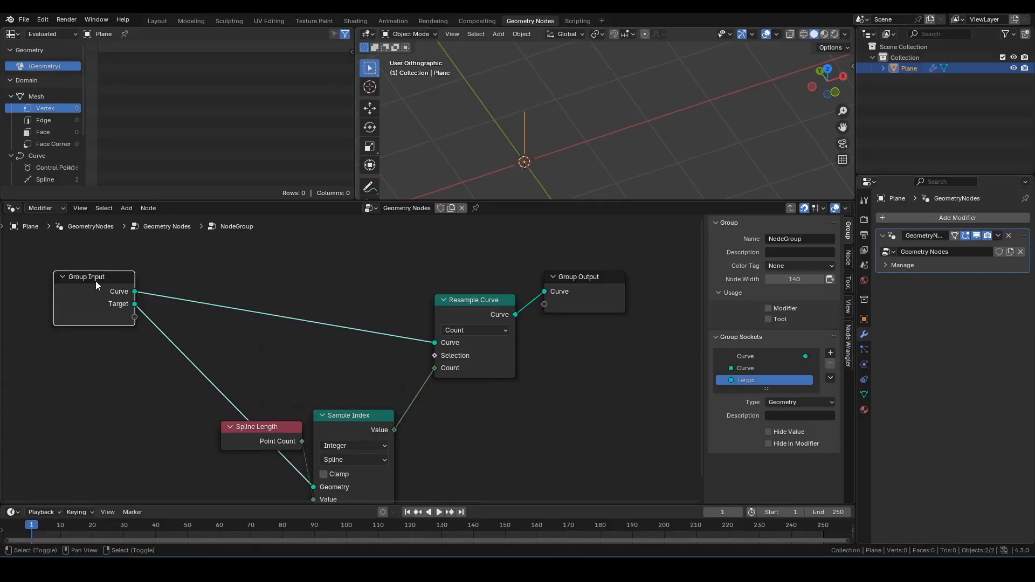
key("shift+d")
left_click(273, 300)
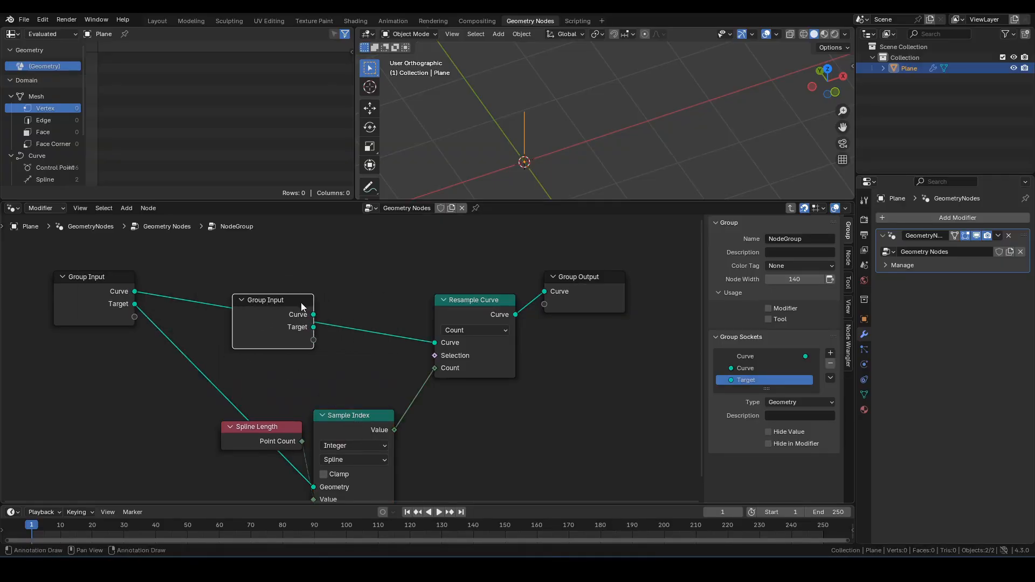
left_click_drag(313, 314, 435, 343)
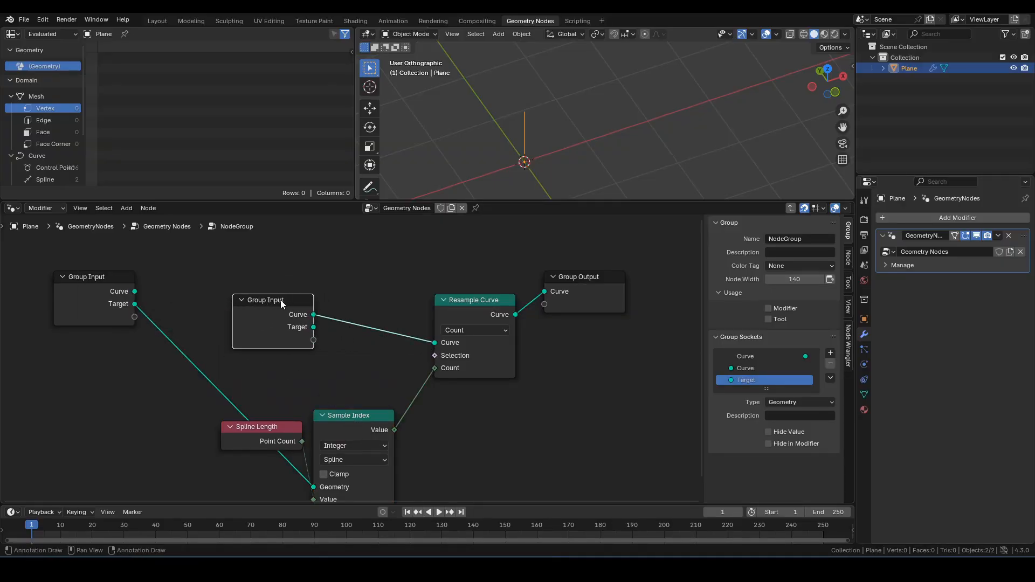
left_click_drag(281, 301, 257, 301)
middle_click_drag(236, 332, 338, 289)
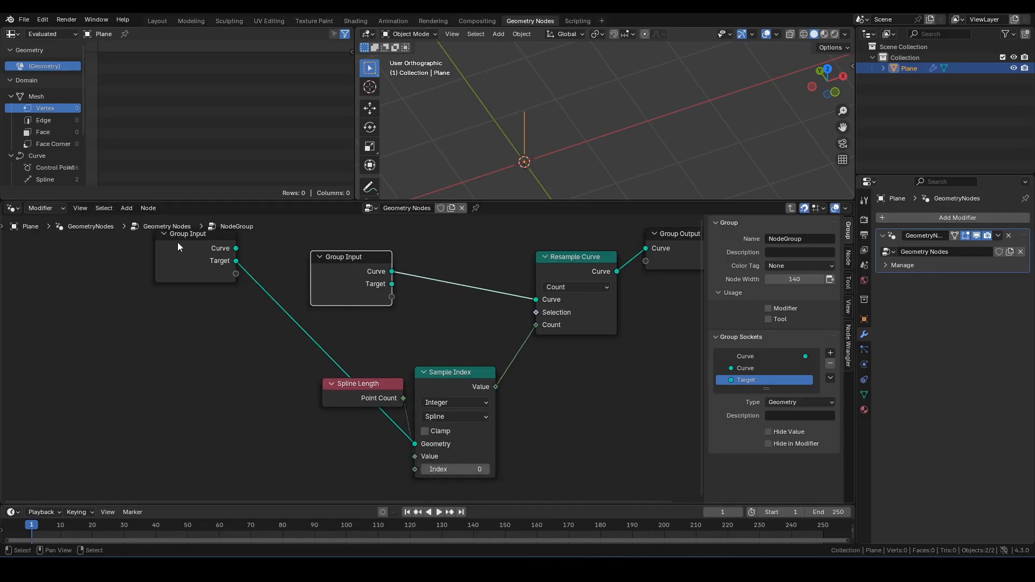
Step: Stack the original Group Input and Spline Length beside Sample Index, and hide that Group Input's unused outputs
left_click(184, 244)
left_click_drag(191, 250, 353, 443)
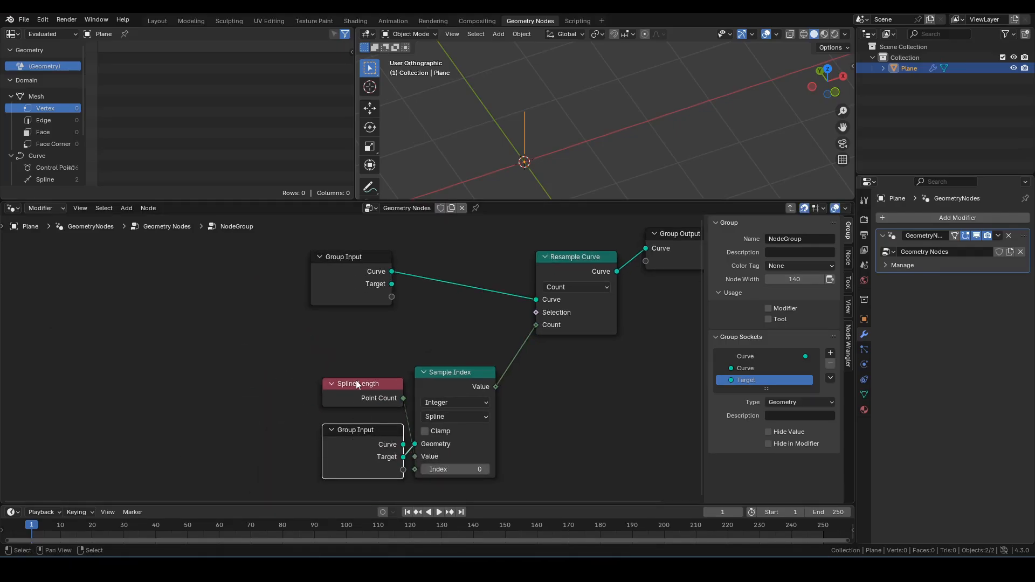
left_click_drag(354, 389, 351, 489)
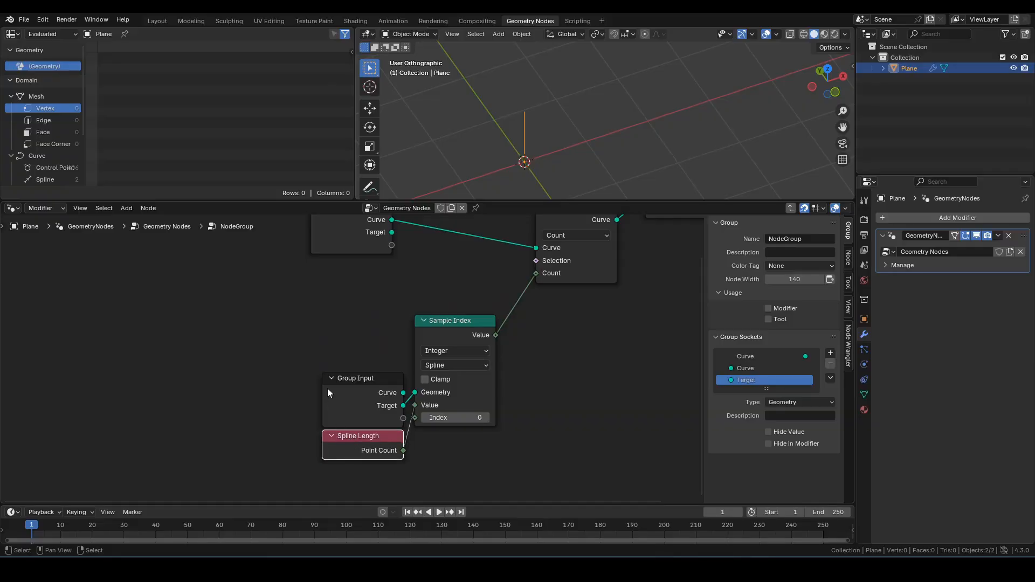
left_click(344, 389)
key("ctrl+h")
left_click_drag(294, 338, 401, 452)
left_click_drag(359, 390, 369, 343)
left_click(354, 366)
Step: Align the Group Output level with Resample Curve, and hide the unused outputs of the upper Group Input
key("Home")
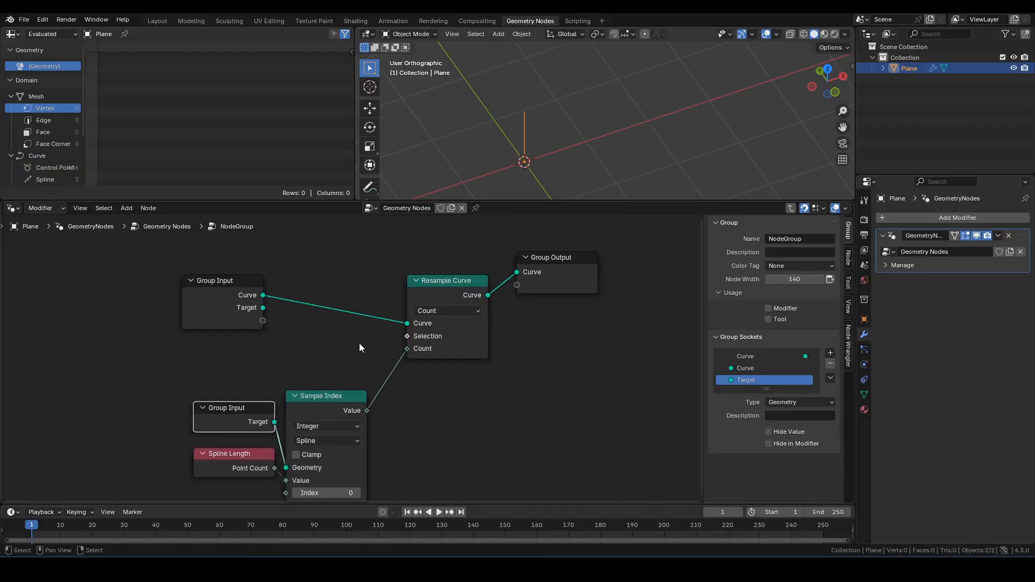
key("a")
key("Home")
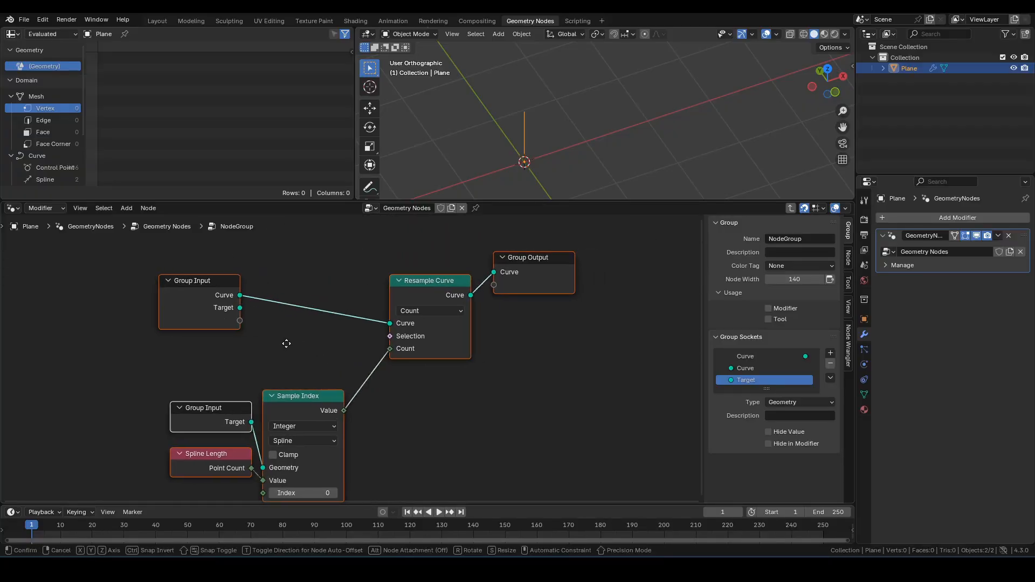
left_click(516, 280)
left_click_drag(516, 280, 562, 303)
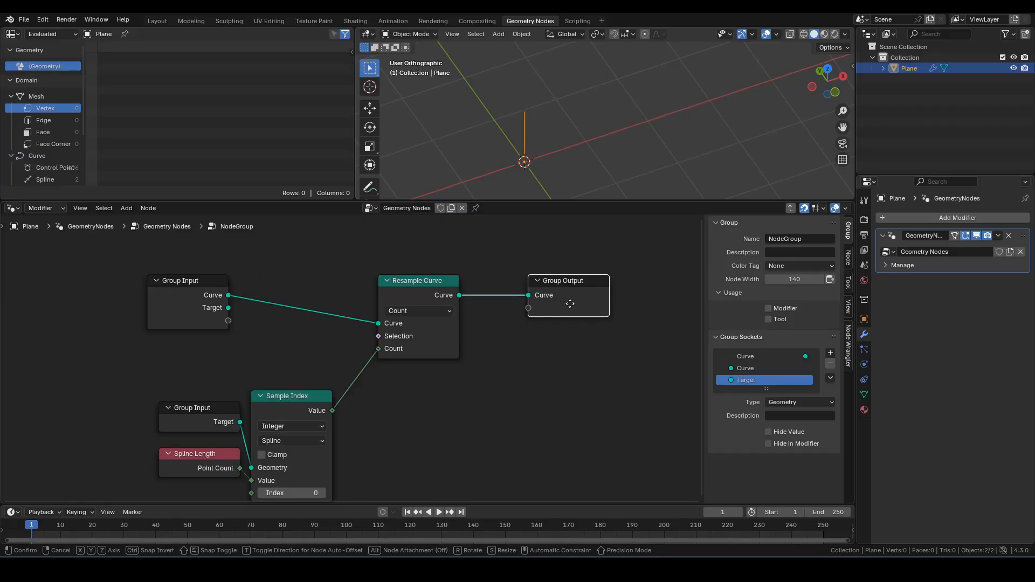
left_click(206, 303)
key("ctrl+h")
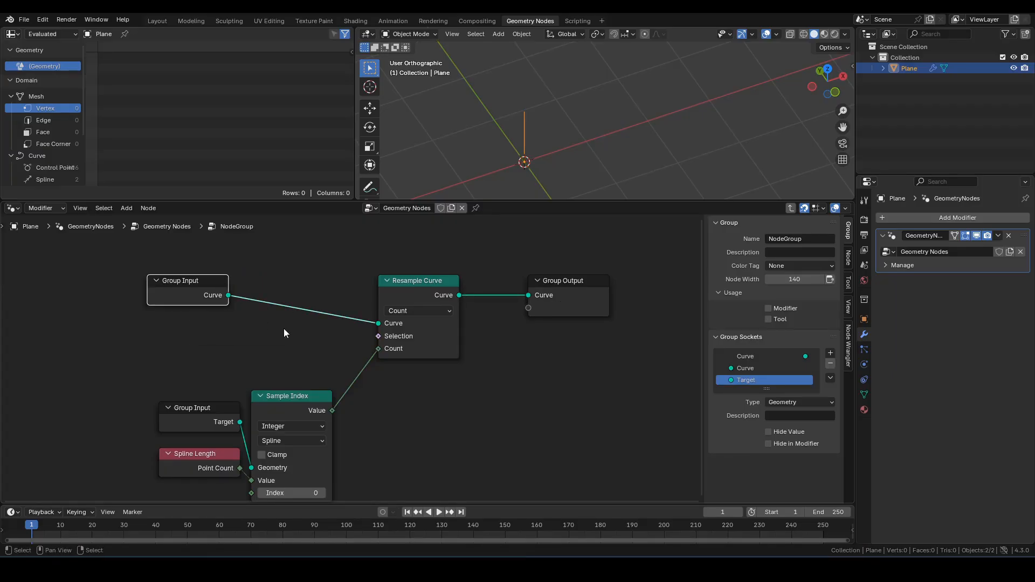
Step: Compare the Target and Curve geometry of the two separate Group Input nodes with a Viewer, and delete the Viewer
middle_click_drag(543, 157, 581, 137, "shift")
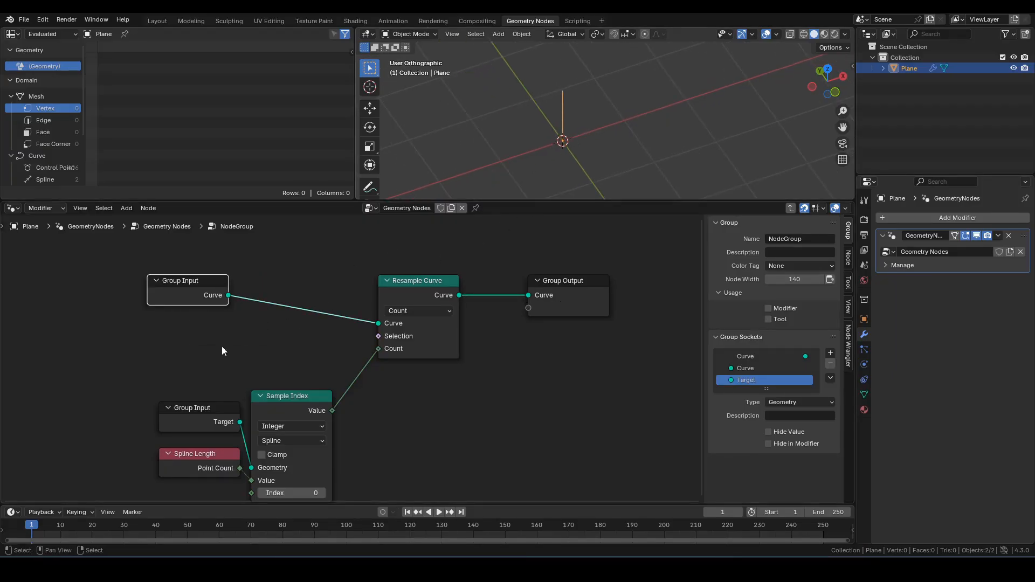
left_click(216, 425, "ctrl+shift")
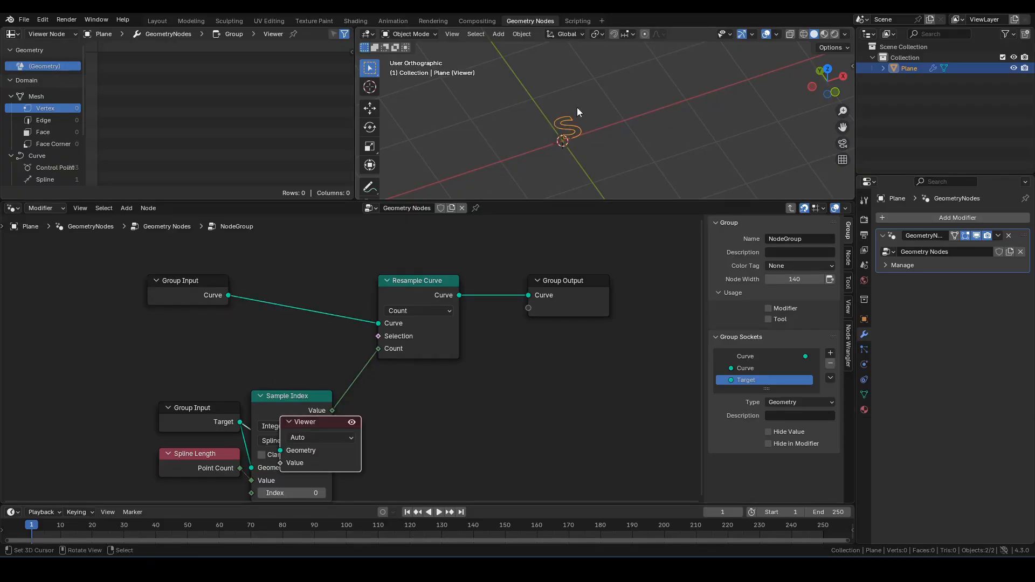
left_click(202, 290, "ctrl+shift")
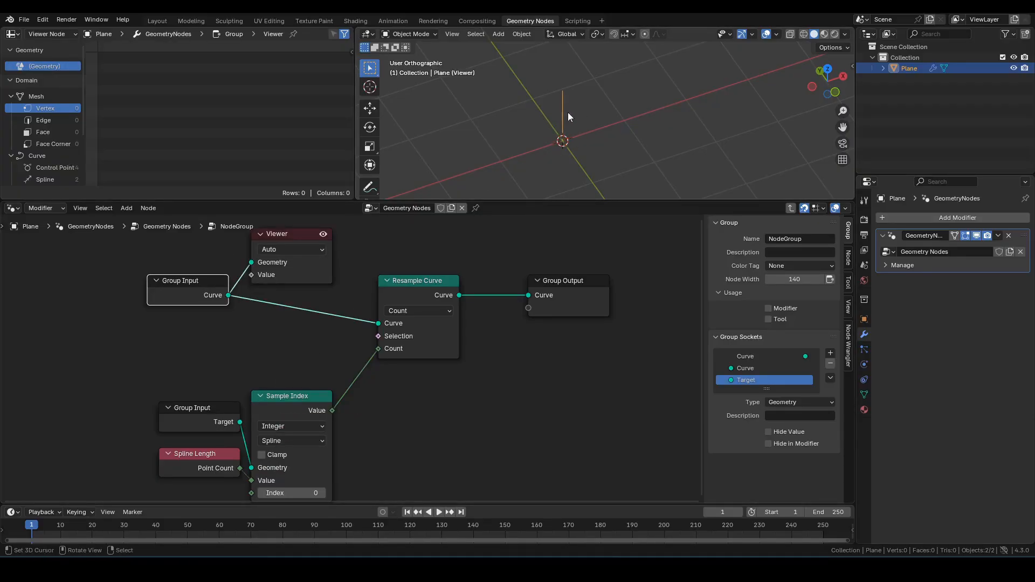
left_click(299, 273)
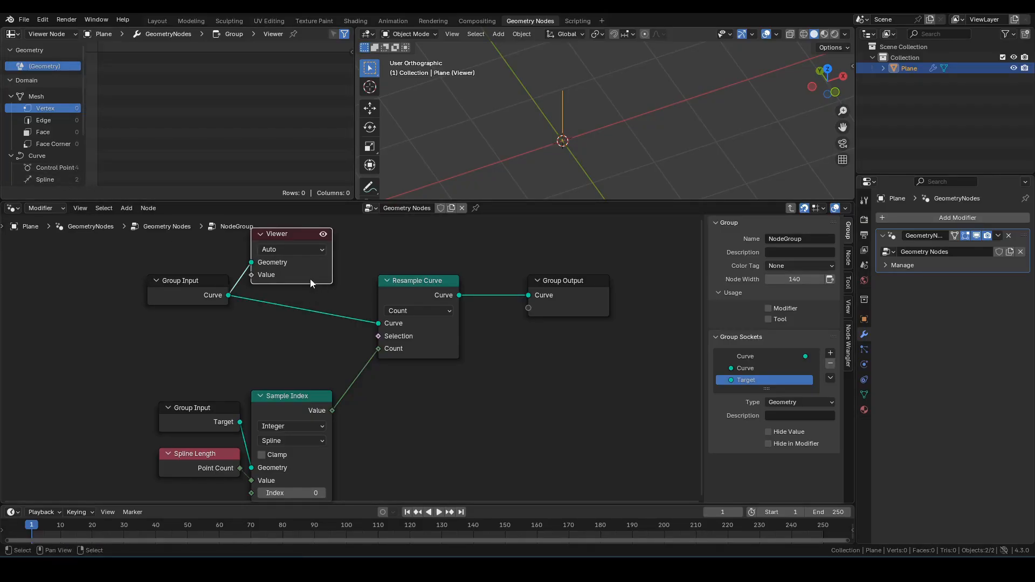
left_click(209, 409, "ctrl+shift")
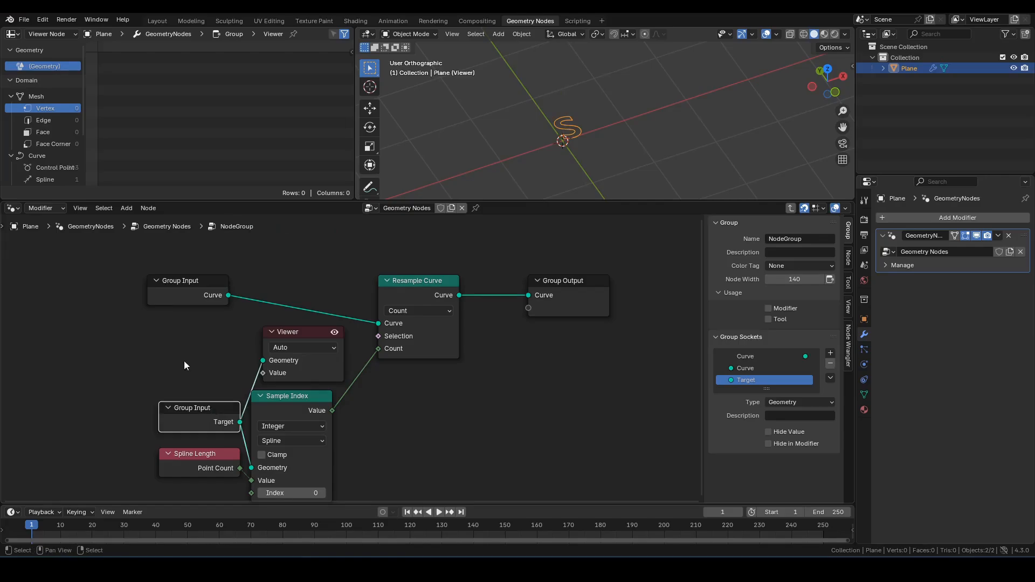
left_click(296, 371)
key("x")
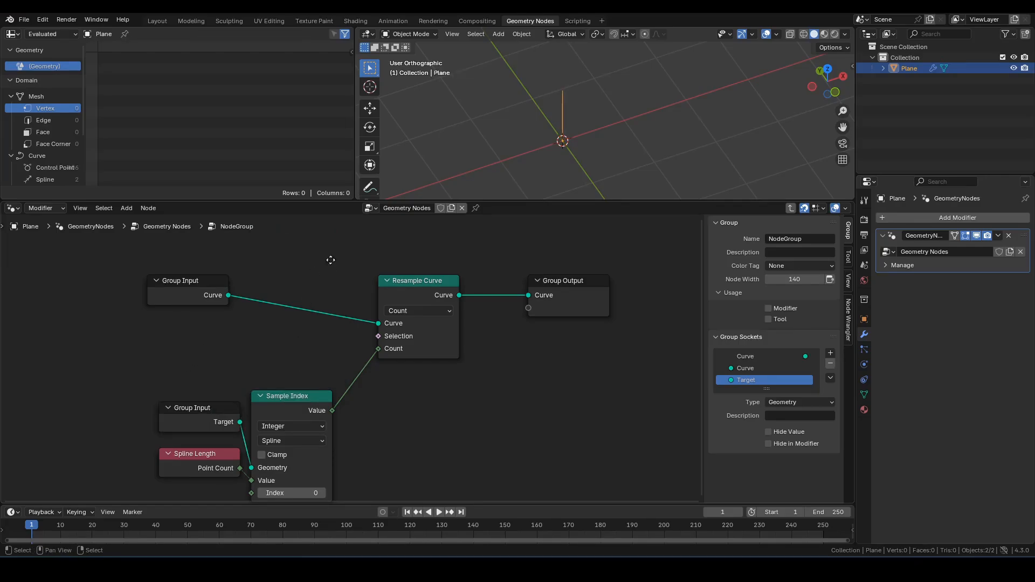
Step: Add a For Each Element zone above the Resample Curve node and set its domain to Spline
middle_click_drag(331, 260, 295, 315)
key("shift+a")
type("fee")
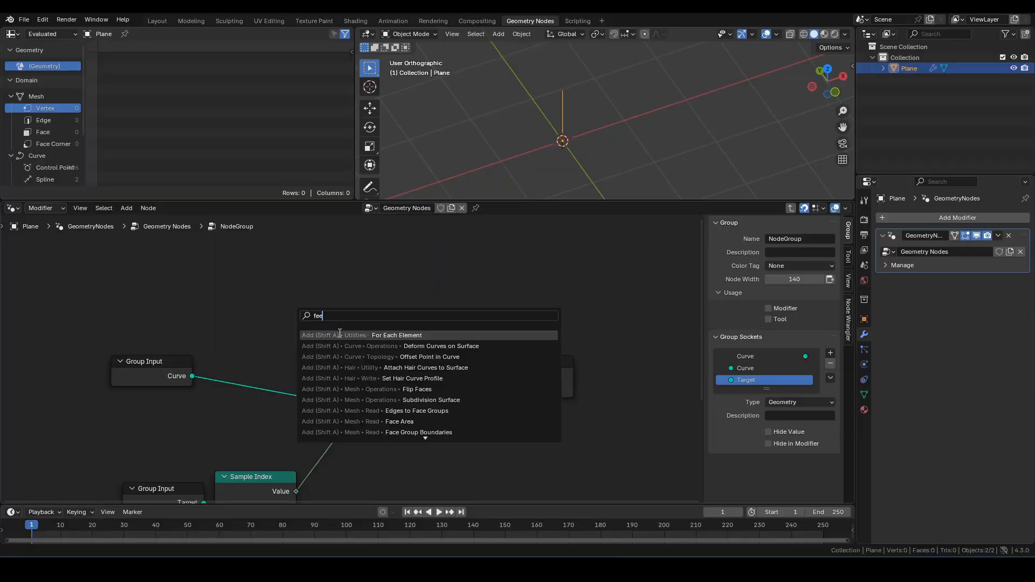
key("Return")
left_click(324, 256)
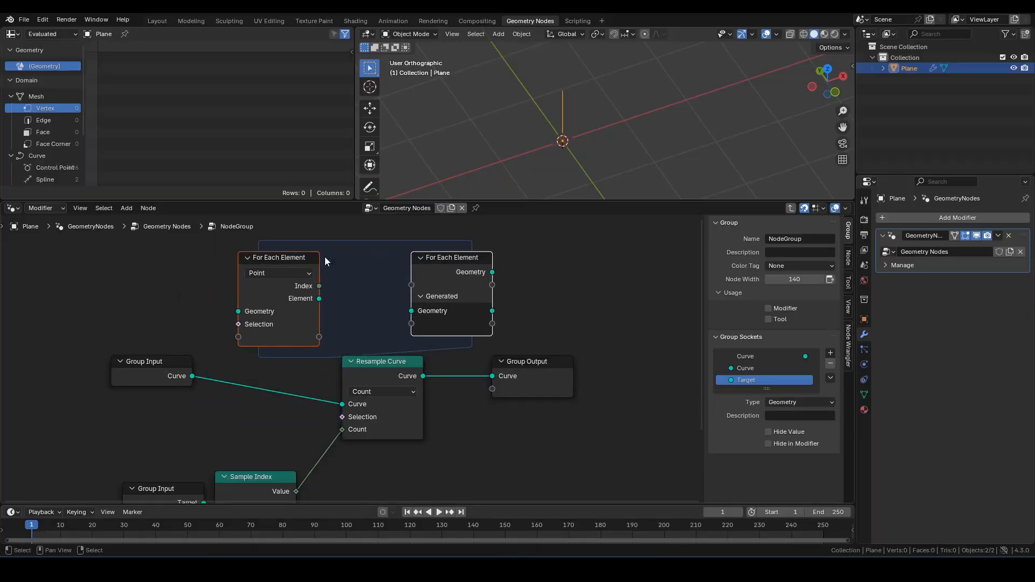
left_click(269, 273)
left_click(270, 354)
Step: Route the Group Input curve through the For Each Element zone and Resample Curve to the Group Output, placing the zone's end node between the latter two
left_click_drag(191, 375, 238, 311)
left_click_drag(319, 299, 341, 403)
left_click_drag(423, 376, 411, 310)
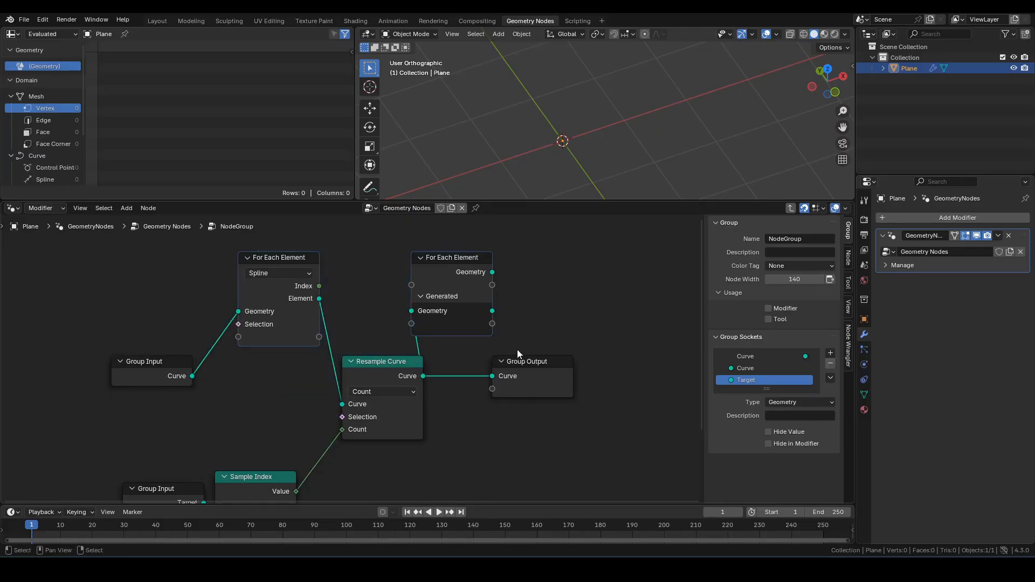
left_click_drag(517, 353, 574, 355)
left_click_drag(492, 311, 549, 369)
left_click_drag(454, 263, 477, 367)
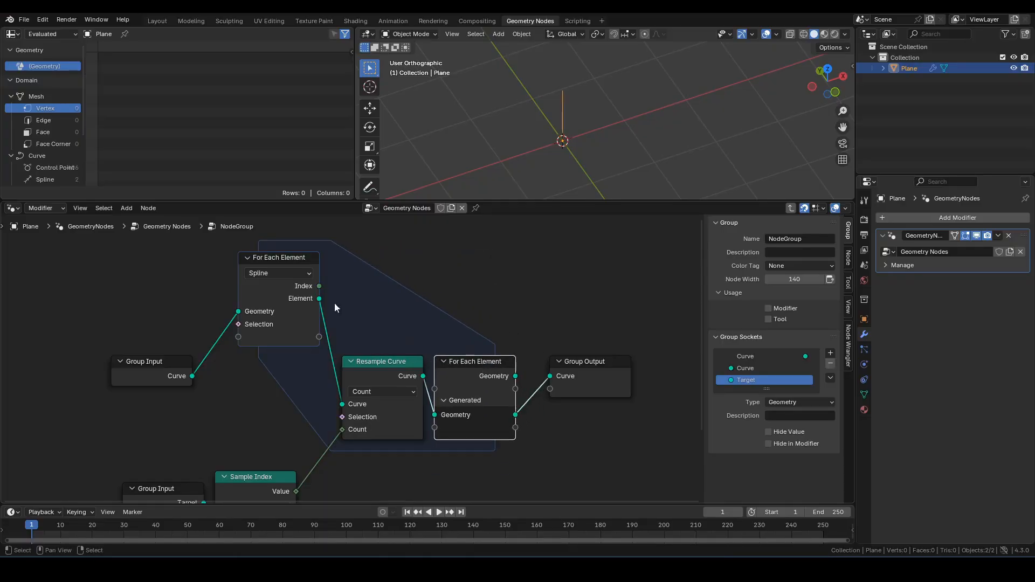
Step: Align the For Each Element start node with Resample Curve, and shift it and its Group Input horizontally to widen the zone
left_click_drag(287, 258, 263, 361)
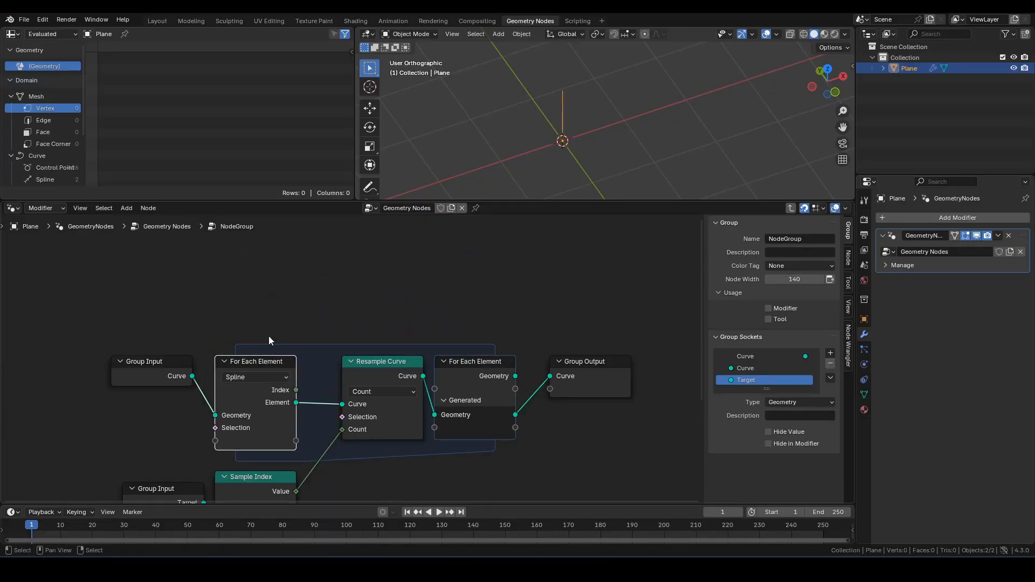
scroll(294, 324, "down", 3)
middle_click_drag(295, 323, 348, 288, "shift")
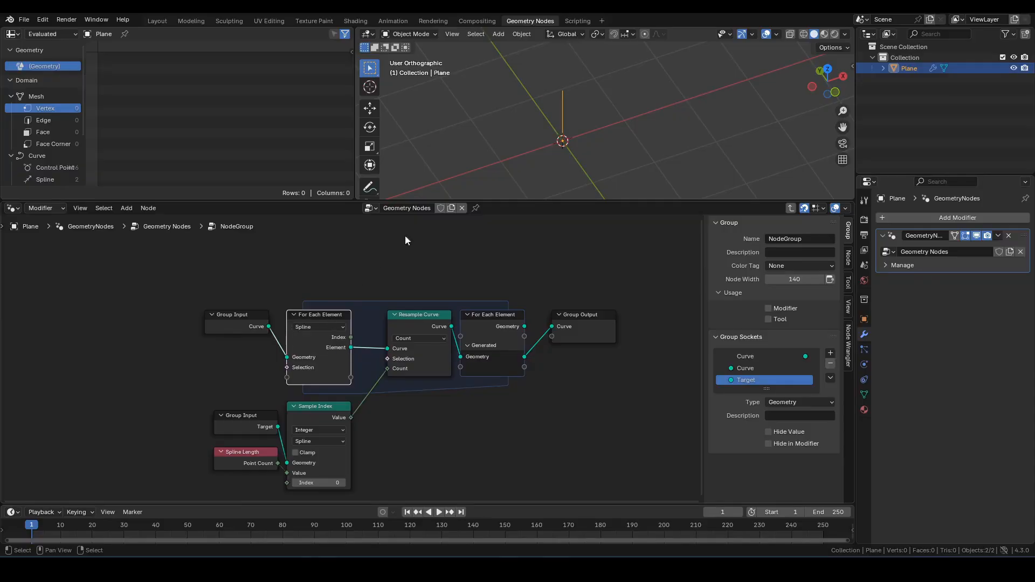
scroll(550, 156, "up", 2)
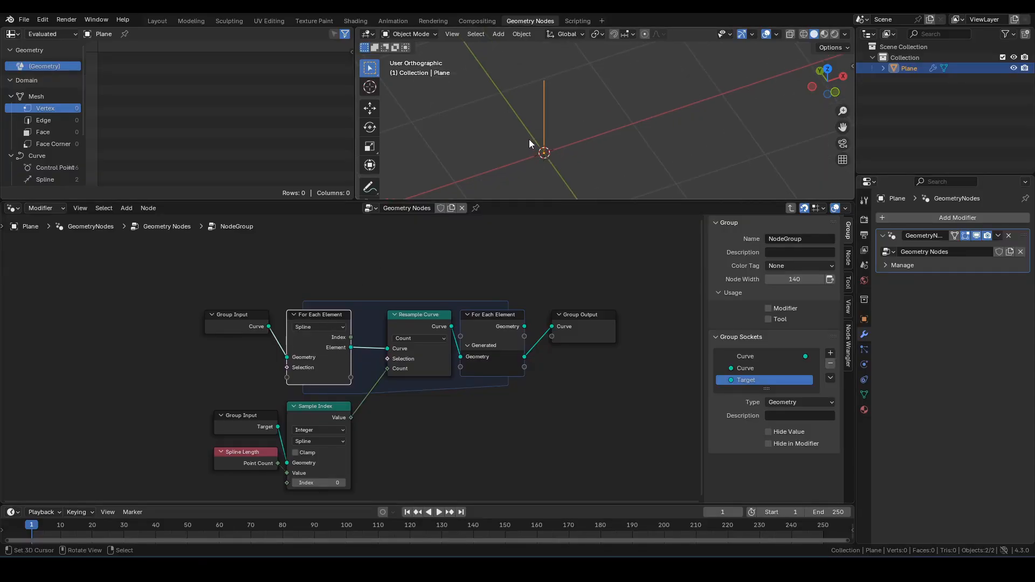
left_click_drag(235, 296, 327, 368)
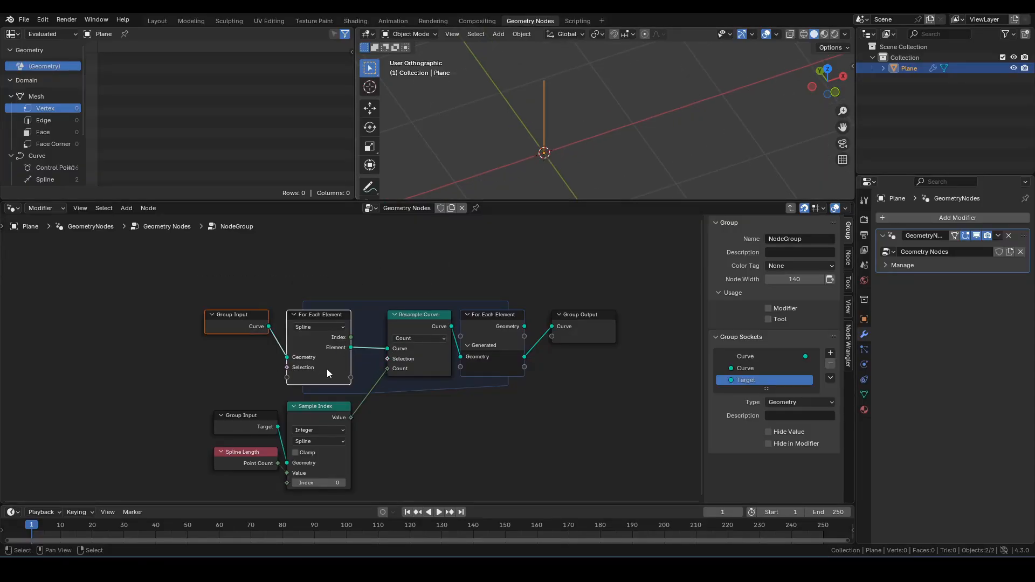
key("g")
key("x")
left_click(239, 366)
scroll(285, 371, "up", 3)
middle_click_drag(263, 360, 283, 329)
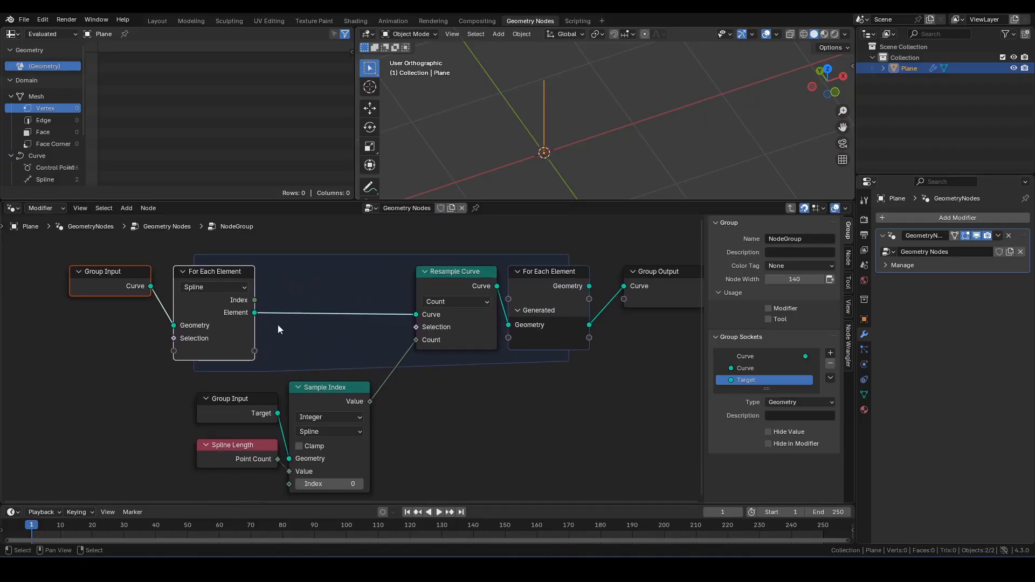
left_click_drag(254, 302, 284, 298)
key("Escape")
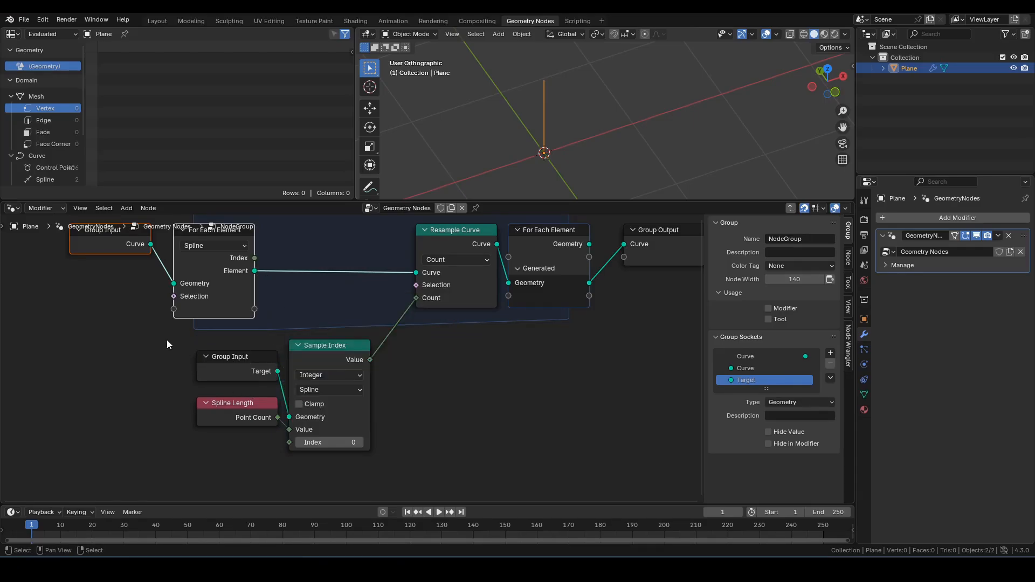
Step: Move the Sample Index cluster closer below Resample Curve, and shift the Curve Group Input and zone start node farther away
left_click_drag(166, 340, 352, 466)
left_click_drag(322, 351, 357, 364)
scroll(474, 342, "down", 2)
middle_click_drag(470, 376, 470, 380, "shift")
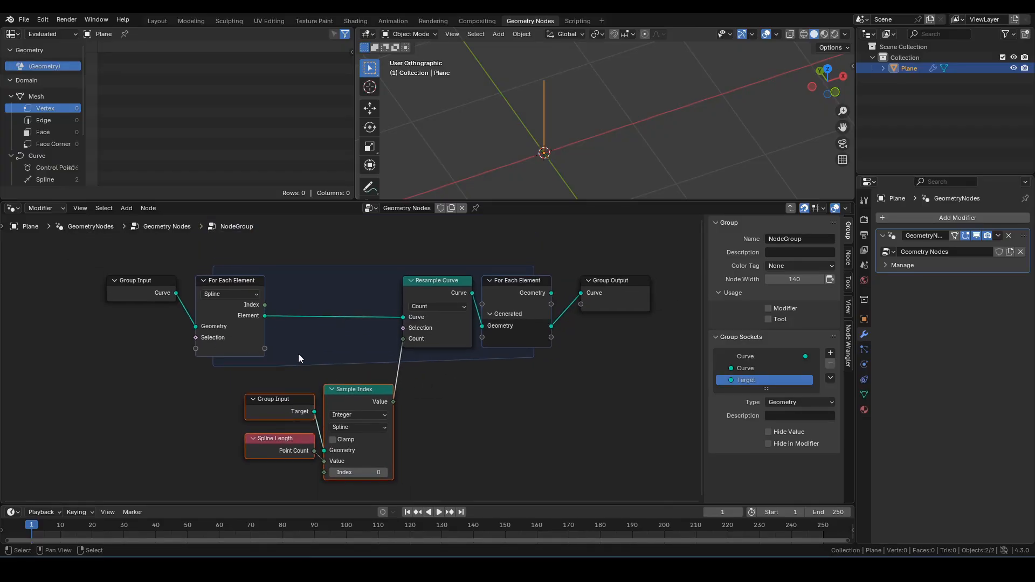
scroll(300, 360, "up", 1)
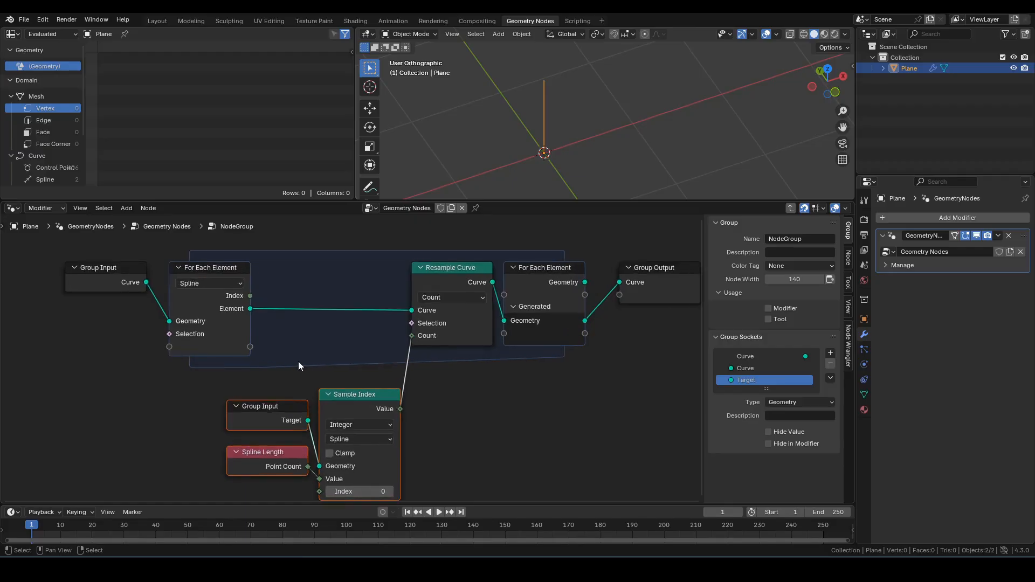
middle_click_drag(298, 361, 351, 363)
left_click_drag(354, 372, 147, 273)
key("g")
left_click(260, 342)
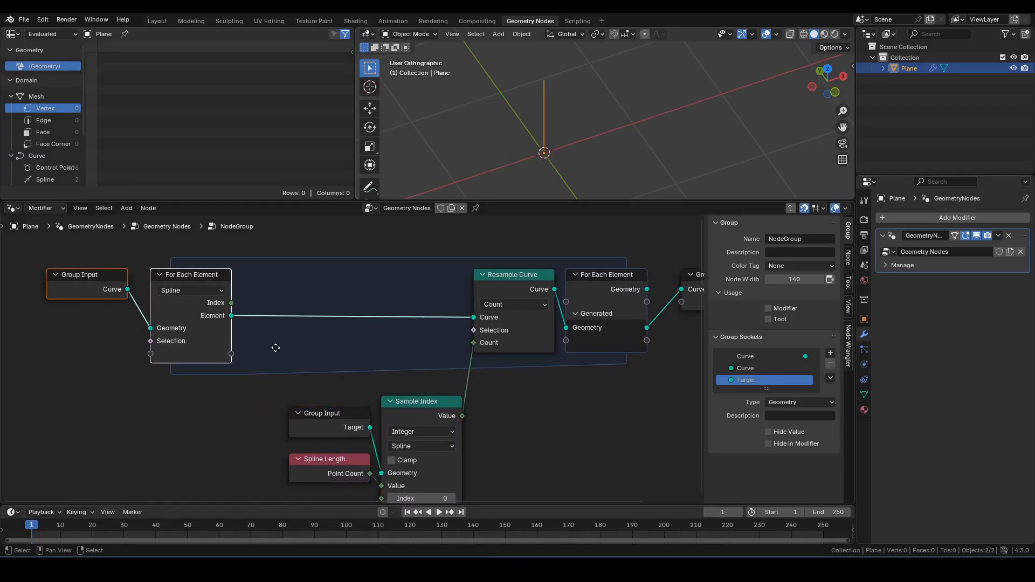
Step: Add a Floored Modulo math node below Spline Length, fed by the For Each Element zone's Index
middle_click_drag(229, 300, 274, 290)
left_click_drag(273, 292, 339, 458)
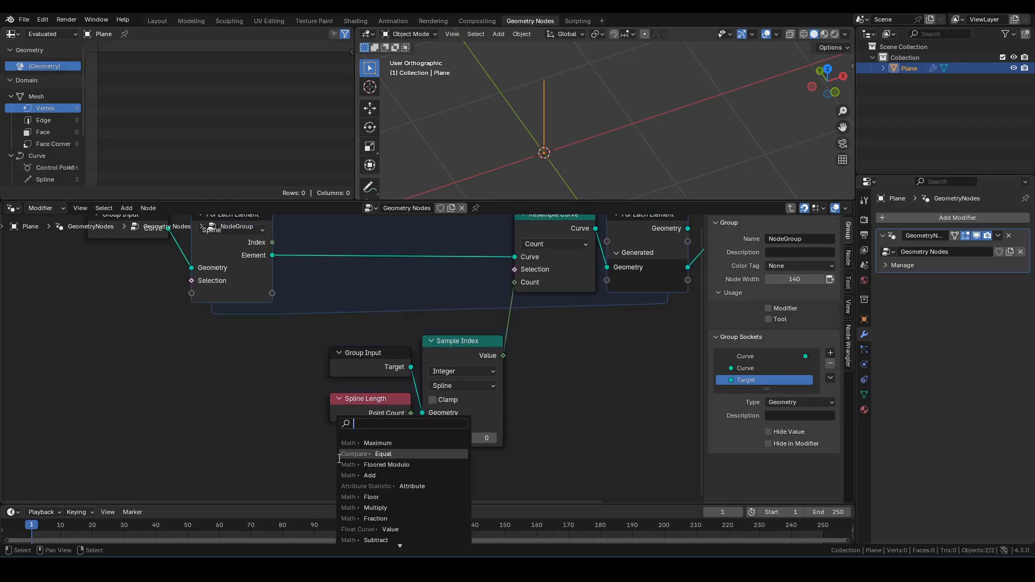
left_click(356, 464)
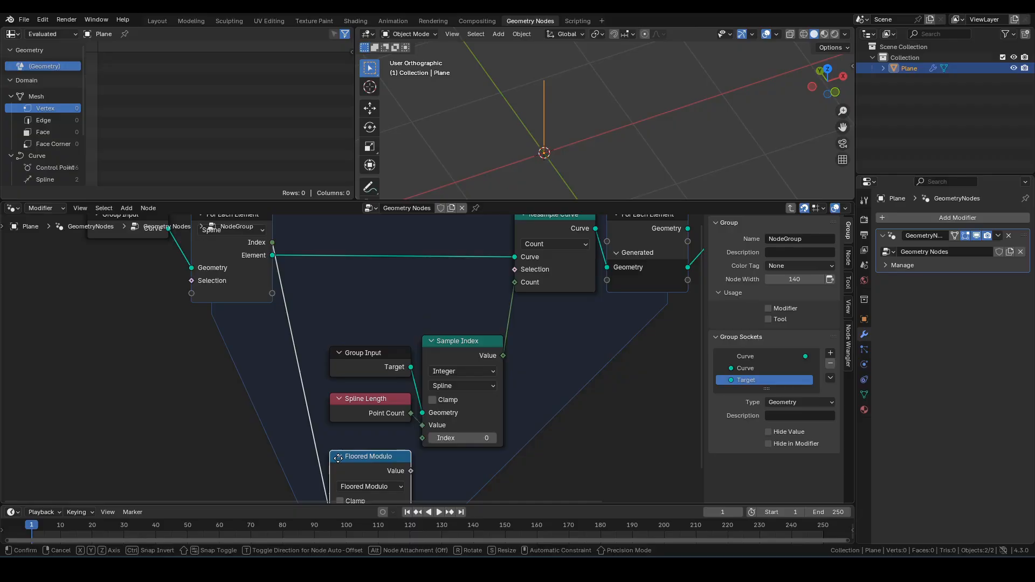
left_click(338, 457)
middle_click_drag(338, 458, 390, 346)
Step: Duplicate the Target Group Input beside the Floored Modulo node and feed it into a new Domain Size node set to Curve
left_click(415, 317)
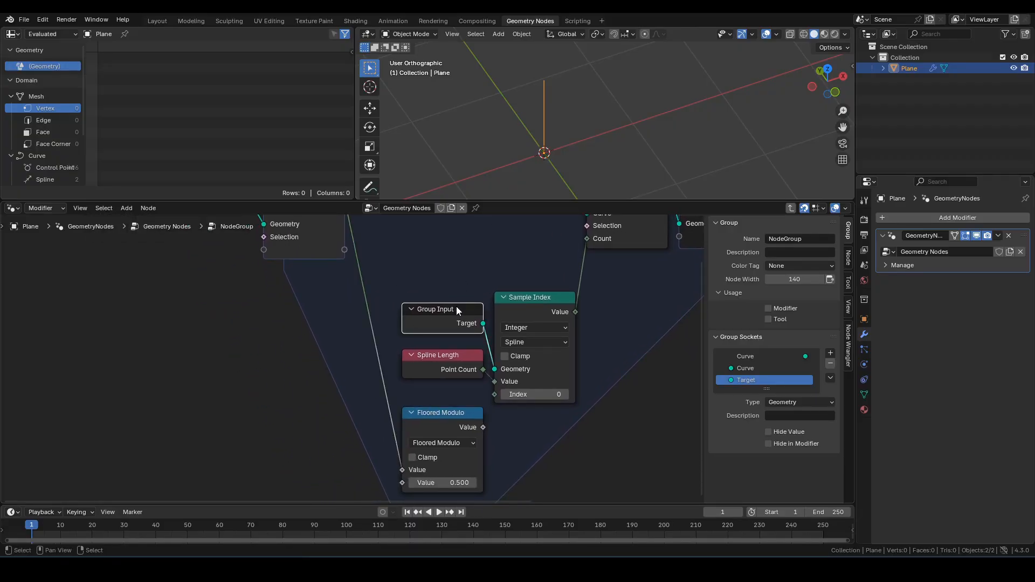
key("shift+d")
left_click(259, 413)
left_click_drag(287, 427, 305, 424)
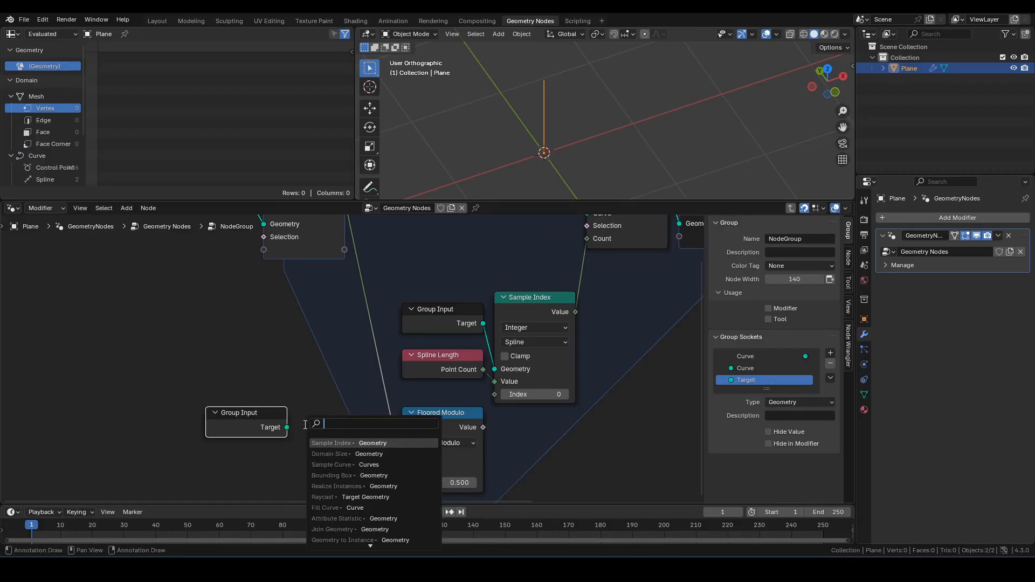
type("ds")
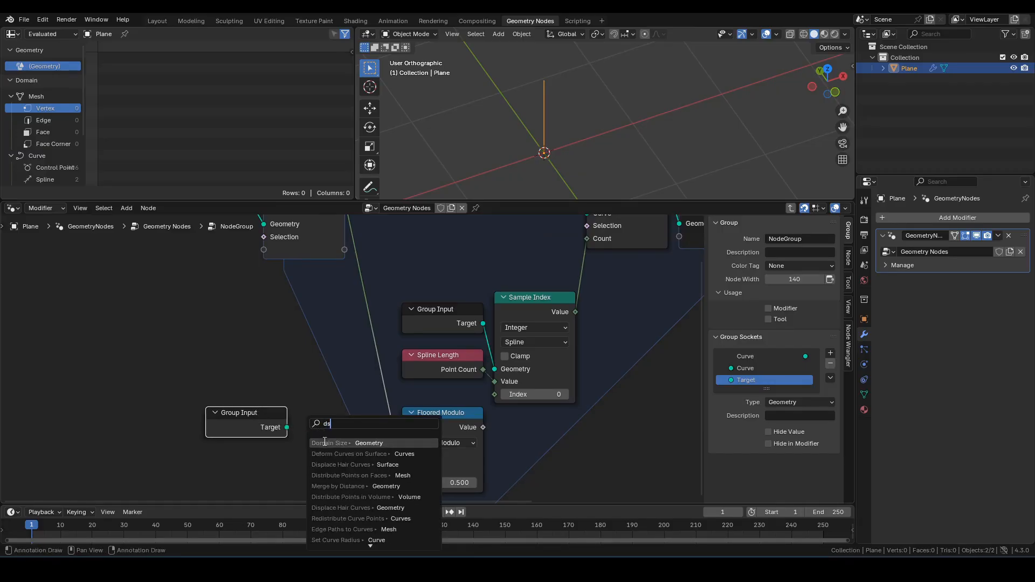
left_click(325, 442)
scroll(323, 428, "down", 5)
left_click(335, 420)
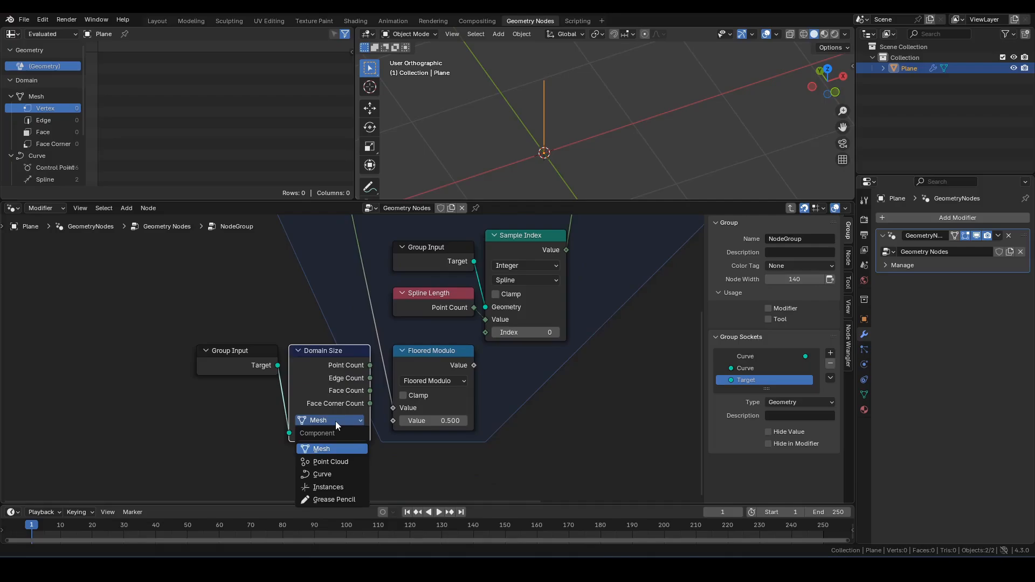
left_click(323, 474)
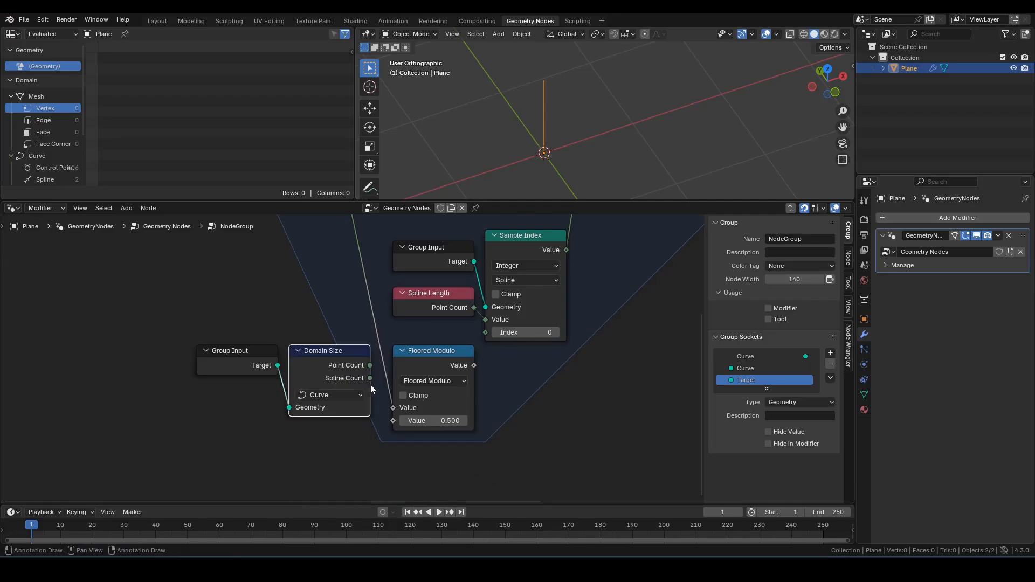
Step: Connect Domain Size's Spline Count to the second value of Floored Modulo, and hide the unused Domain Size output
left_click_drag(369, 378, 390, 391)
left_click_drag(396, 427, 396, 424)
middle_click_drag(514, 366, 498, 401)
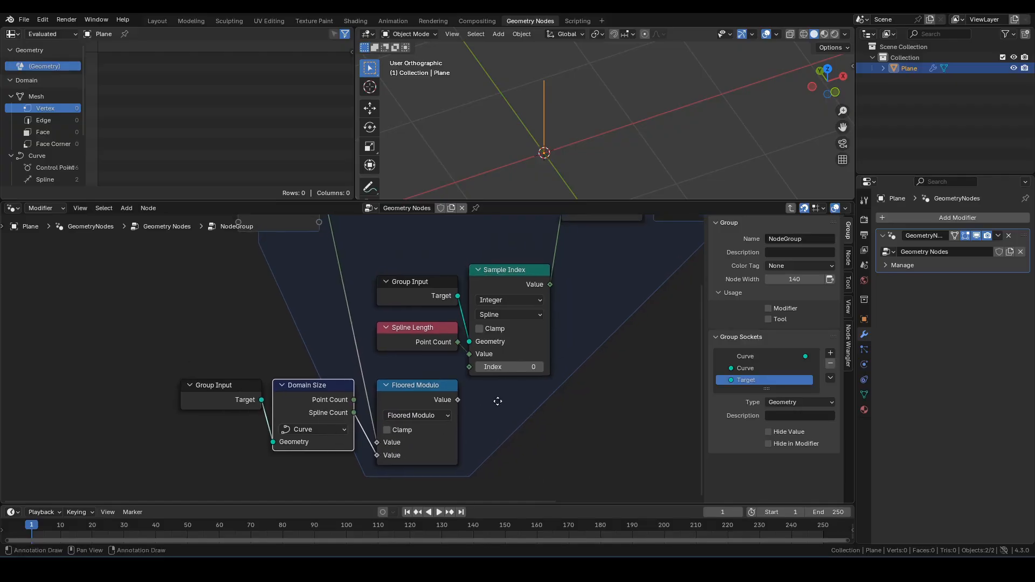
key("ctrl+h")
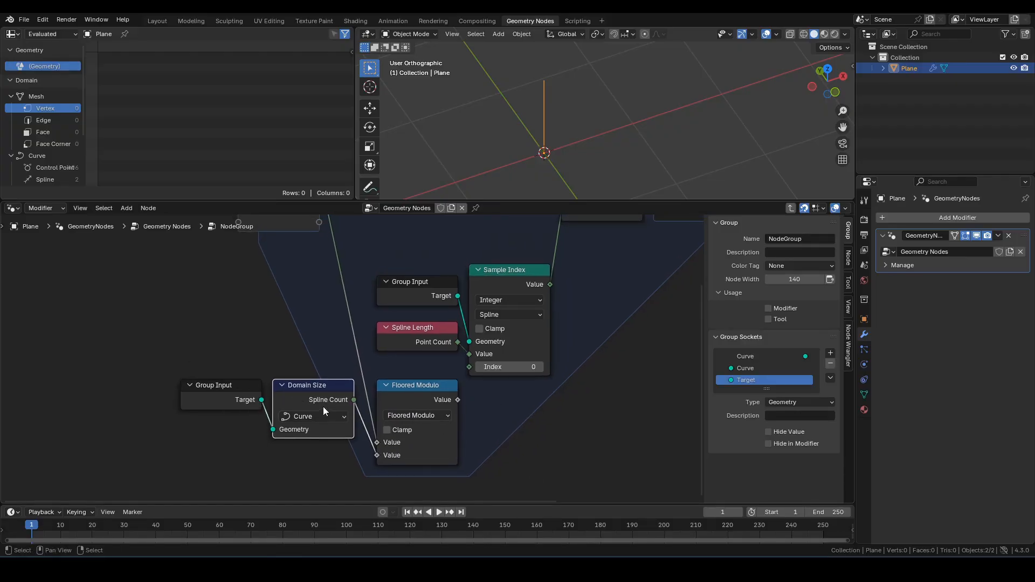
Step: Connect the Floored Modulo result to the Index input of Sample Index
middle_click_drag(328, 305, 328, 424)
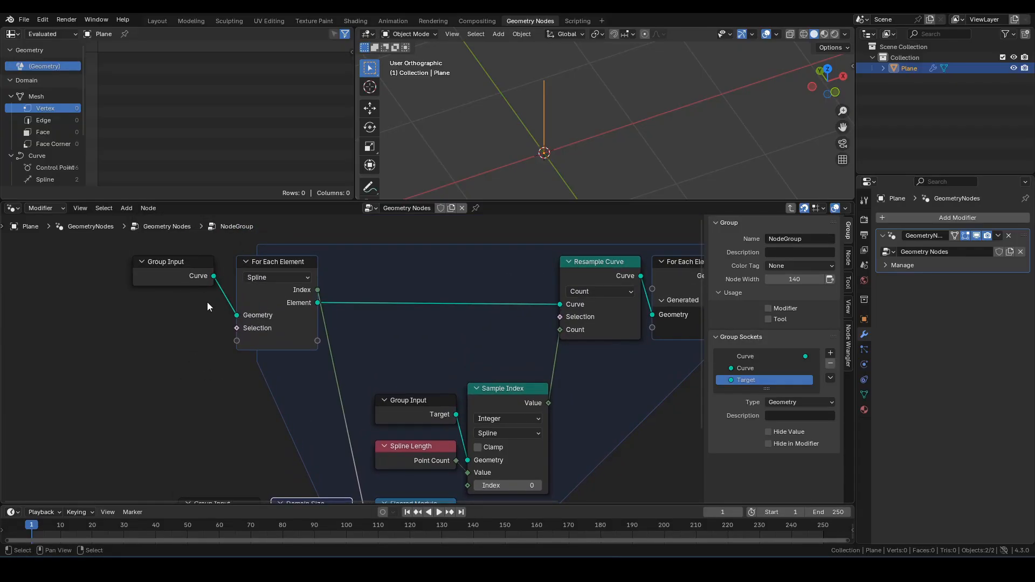
middle_click_drag(392, 387, 367, 335)
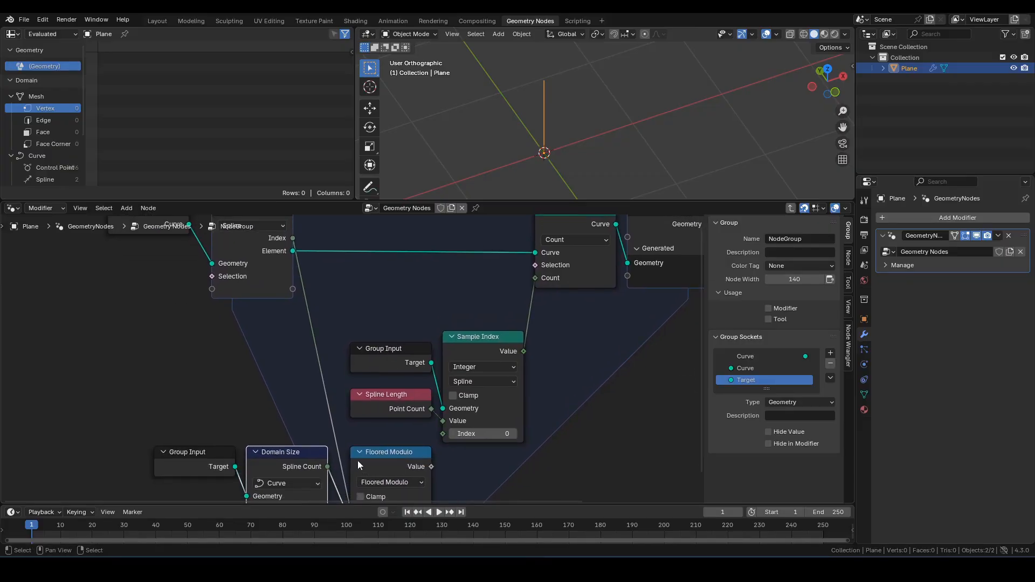
middle_click_drag(329, 400, 356, 435)
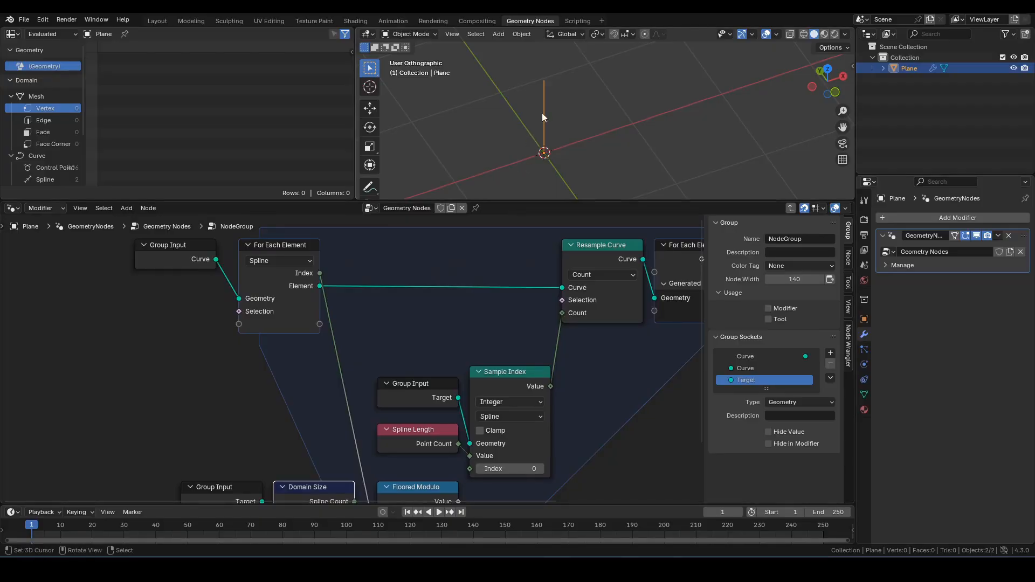
middle_click_drag(463, 414, 457, 341)
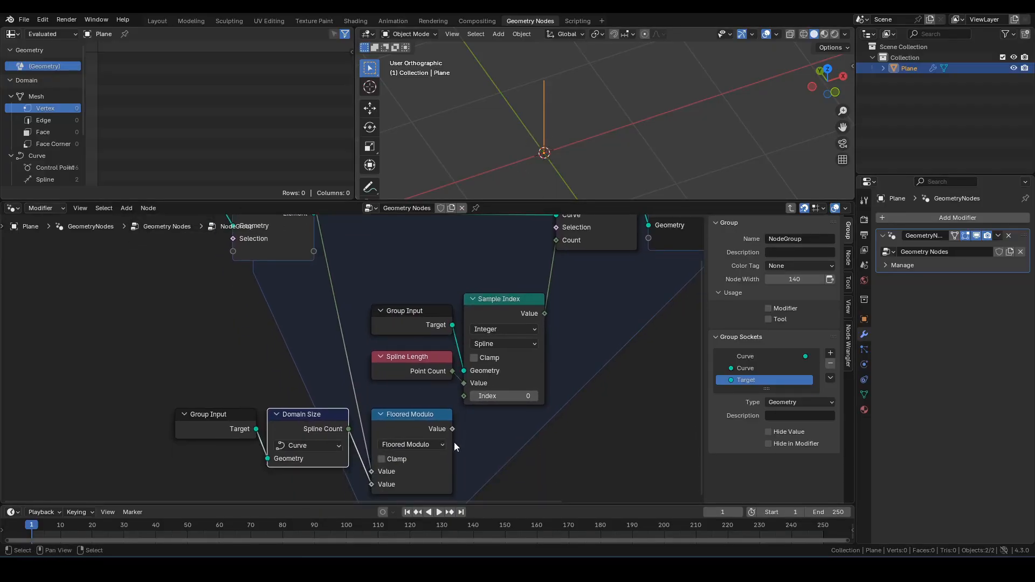
left_click(452, 431)
left_click_drag(452, 430, 466, 403)
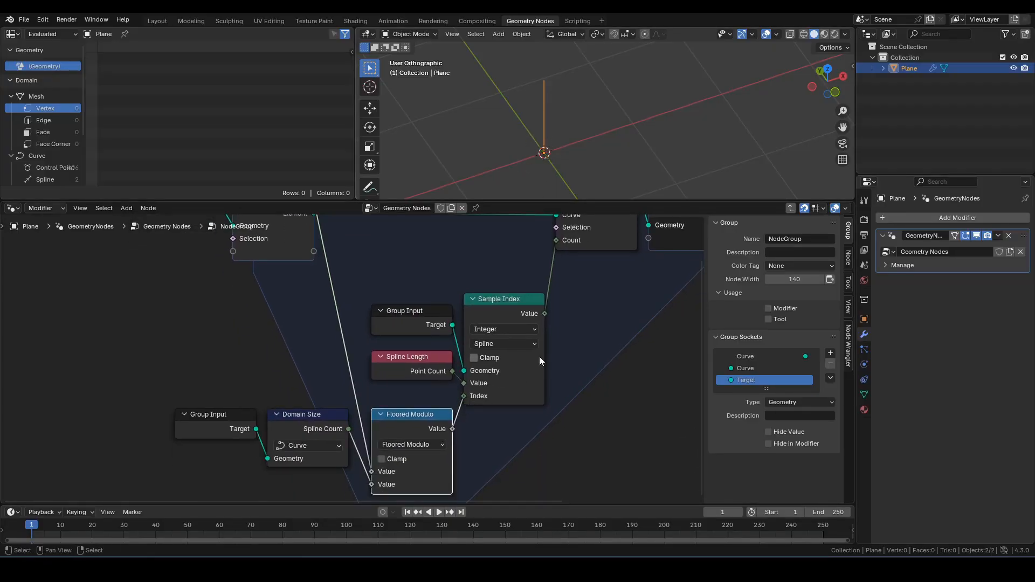
Step: Make room before the zone's end node and insert a Set Position node between Resample Curve and it
scroll(561, 345, "down", 4)
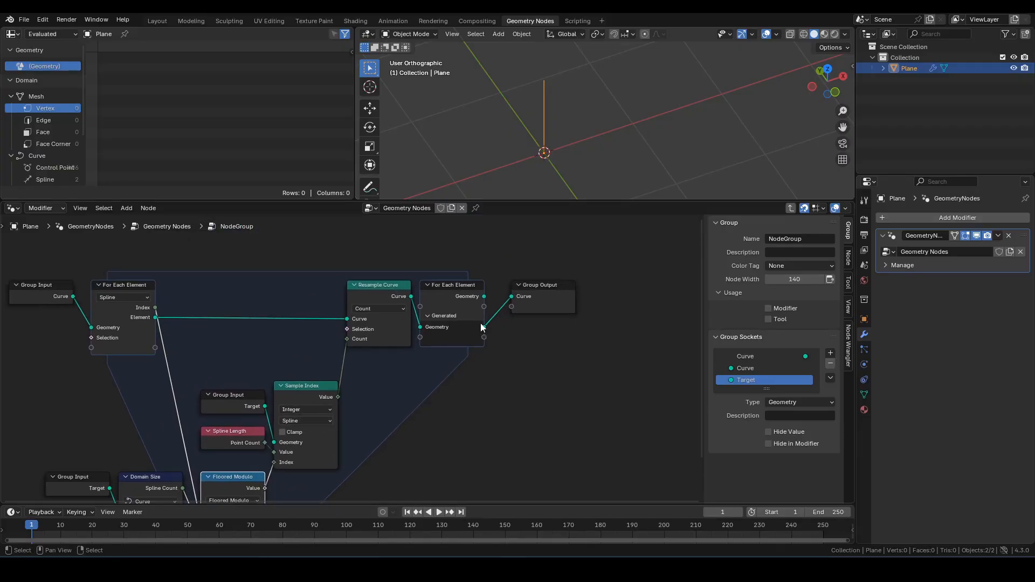
left_click_drag(450, 262, 586, 403)
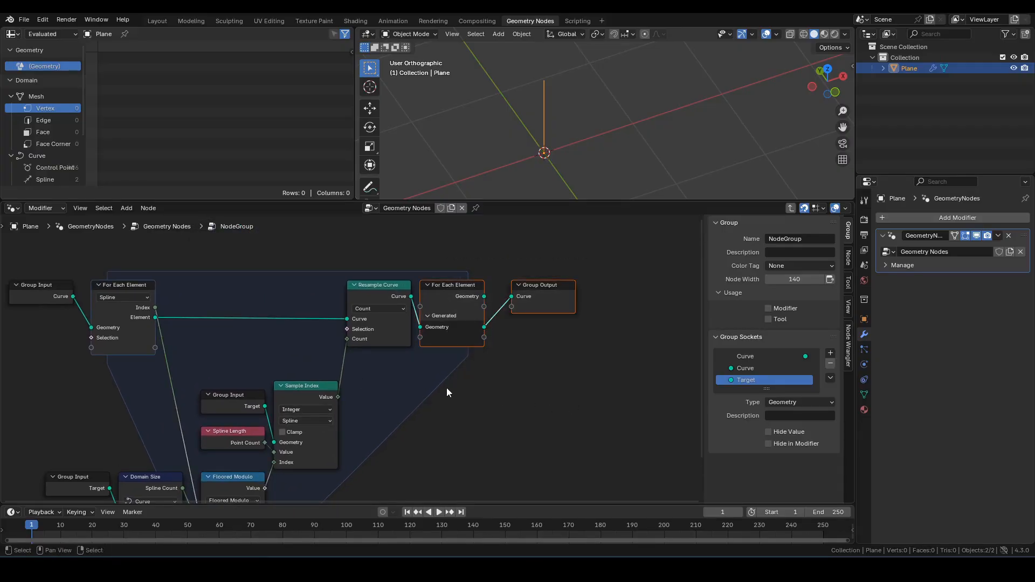
key("g")
key("x")
left_click(606, 374)
key("F3")
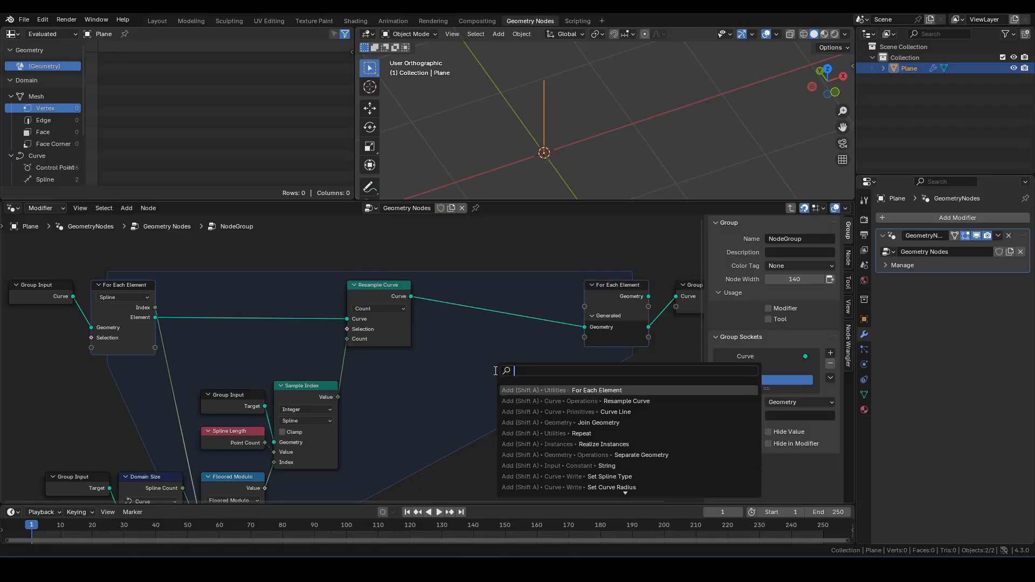
type("set p")
key("Return")
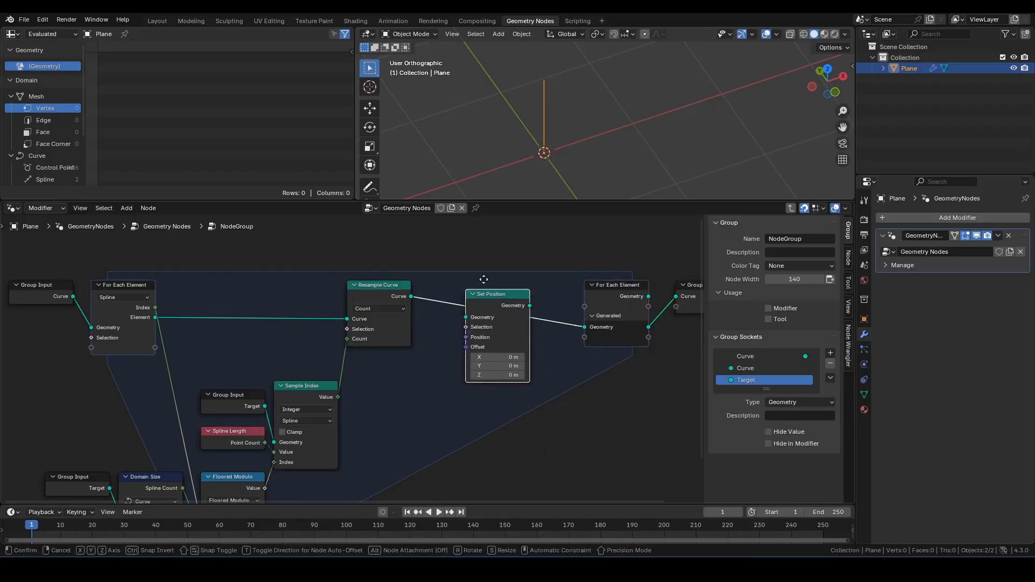
left_click(512, 279)
Step: Duplicate the Target Group Input below Resample Curve and connect it to a new Sample Curve node's Curves input
middle_click_drag(452, 374, 459, 371)
scroll(422, 392, "up", 3)
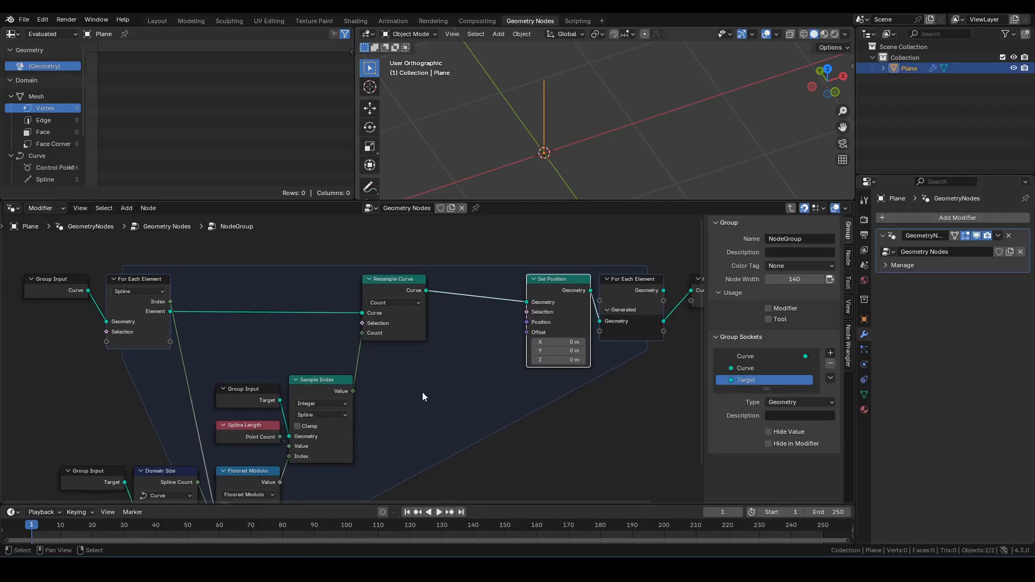
left_click(261, 332)
key("shift+d")
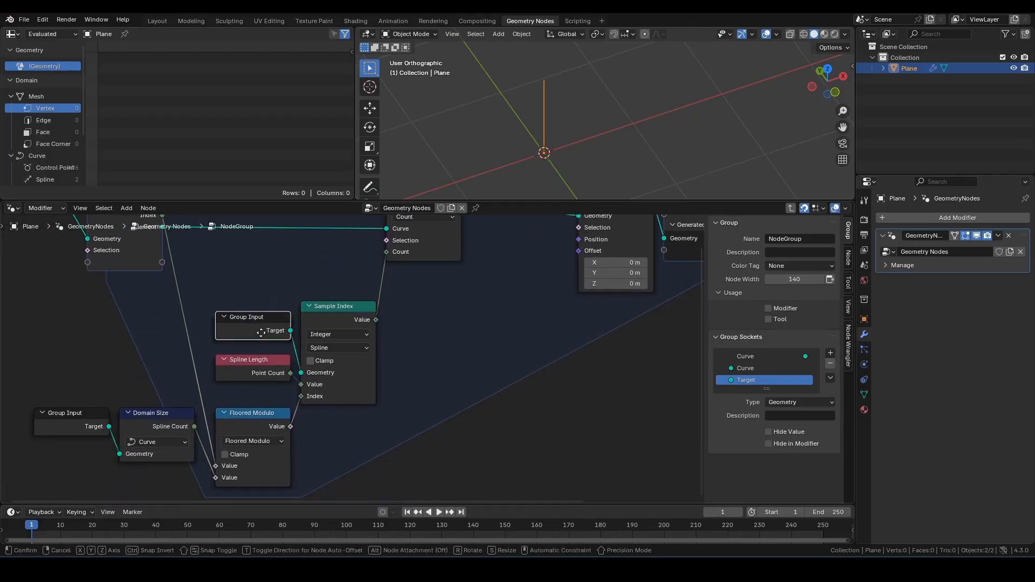
left_click(488, 318)
middle_click_drag(487, 318, 441, 360)
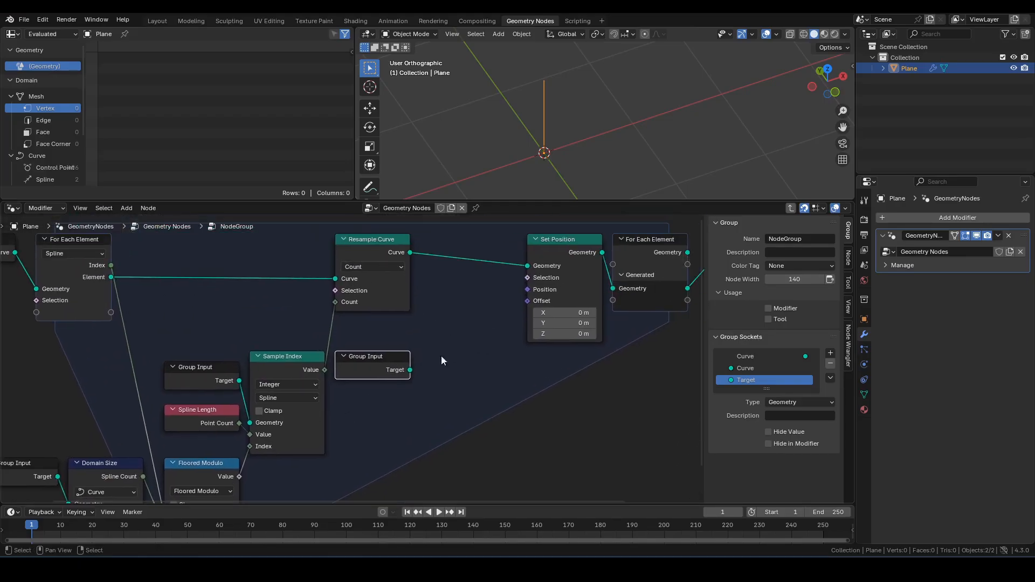
left_click_drag(410, 369, 417, 355)
type("sample curve")
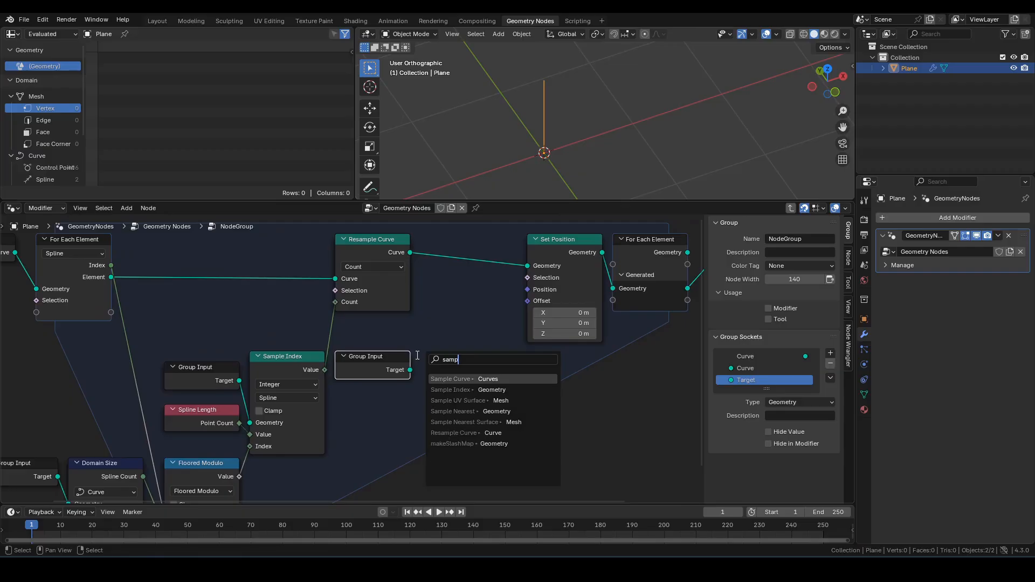
key("Return")
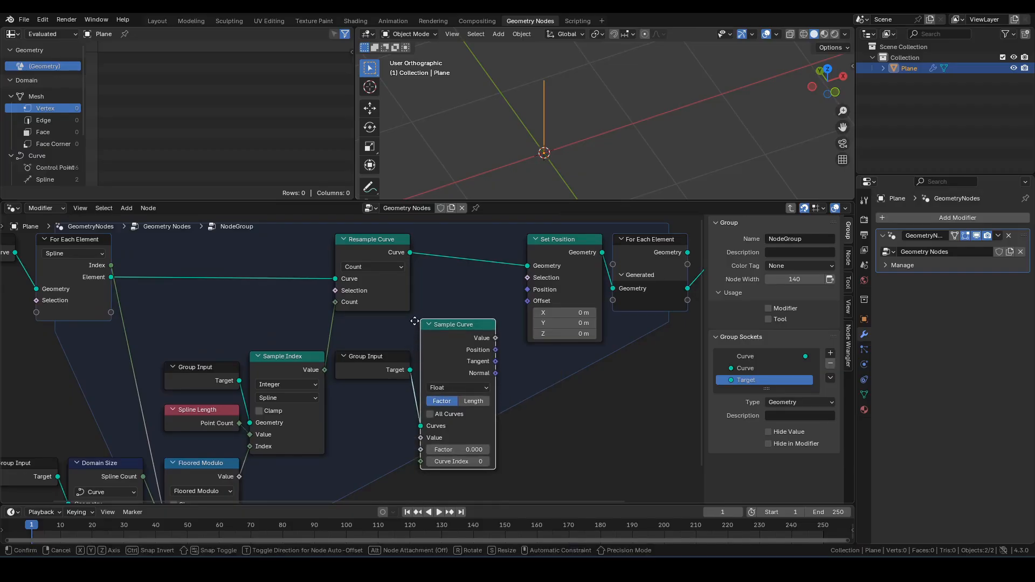
left_click(423, 314)
Step: Add a Spline Parameter node feeding Sample Curve's Factor input, place it below the Group Input, and hide its unused outputs
middle_click_drag(513, 410, 516, 329)
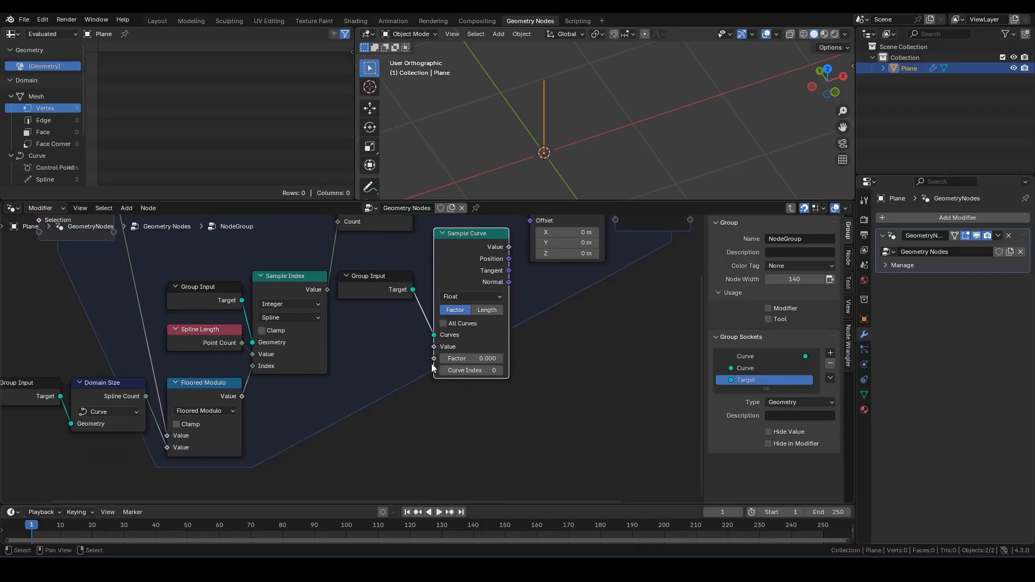
left_click_drag(432, 364, 375, 393)
type("spp")
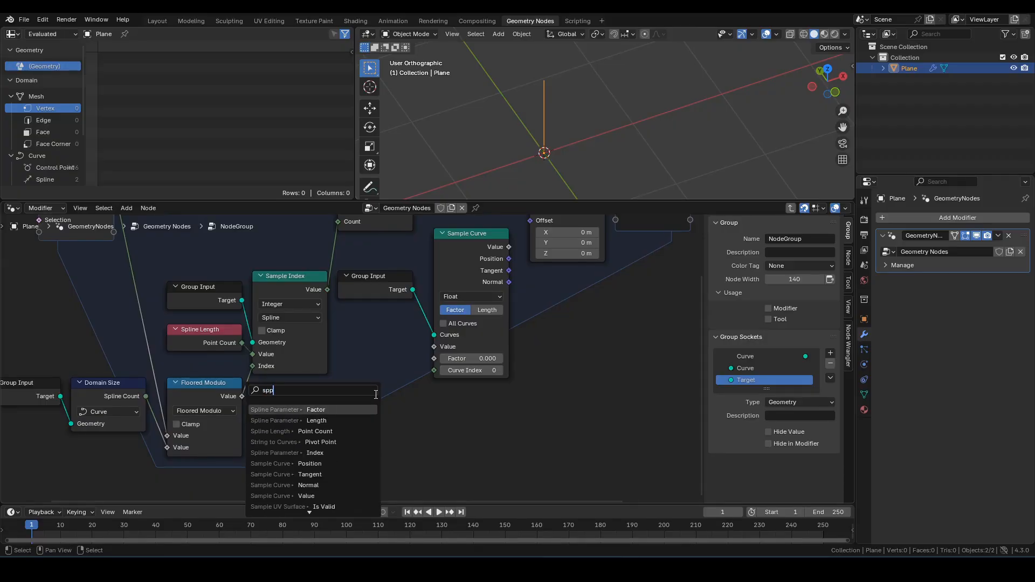
key("Return")
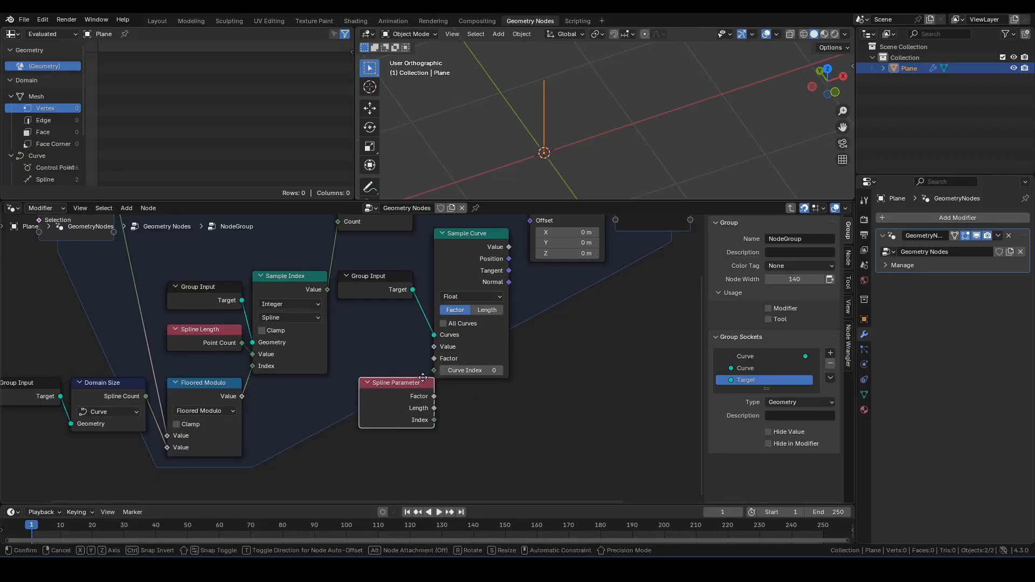
left_click(412, 340)
key("ctrl+h")
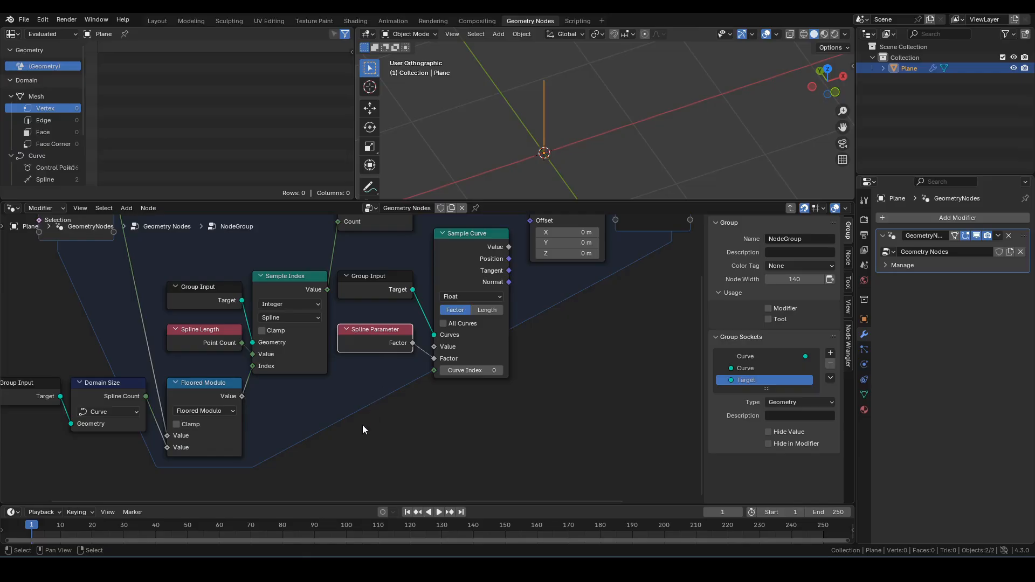
Step: Connect Floored Modulo's result to Sample Curve's Curve Index, and Sample Curve's Position output to Set Position's Position input
middle_click_drag(362, 425, 385, 425)
left_click_drag(264, 397, 458, 371)
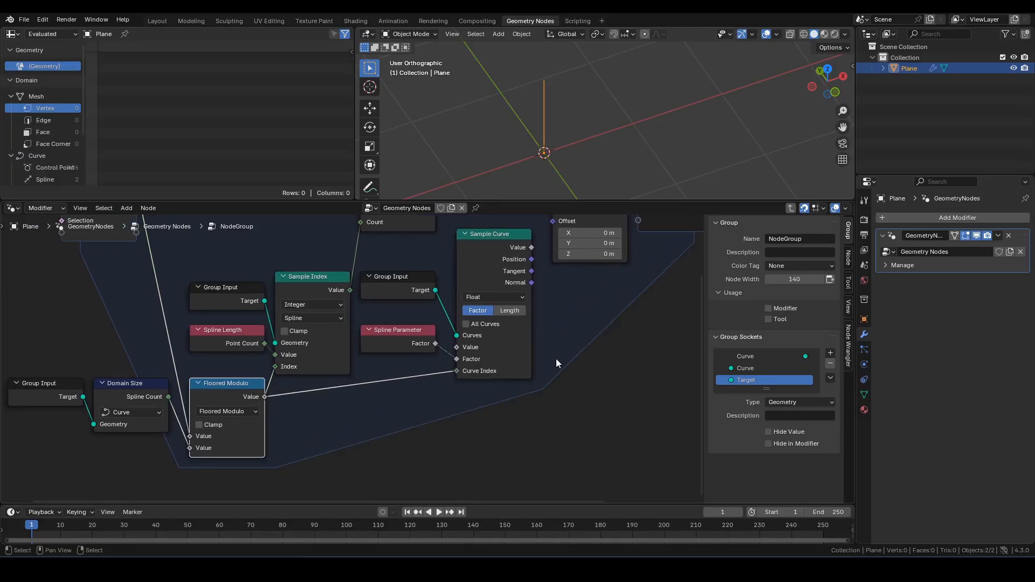
middle_click_drag(601, 315, 523, 408)
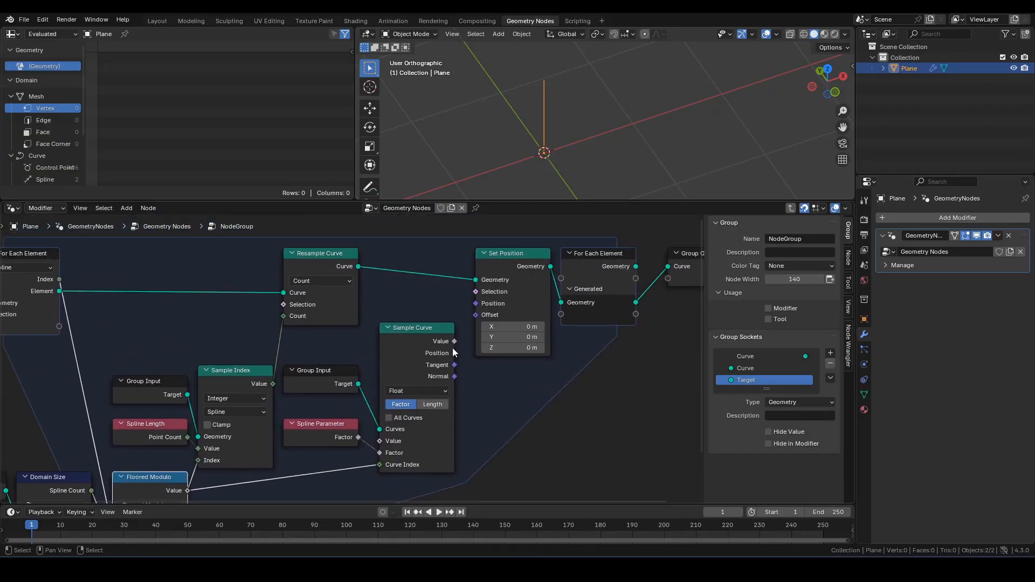
left_click_drag(455, 352, 475, 303)
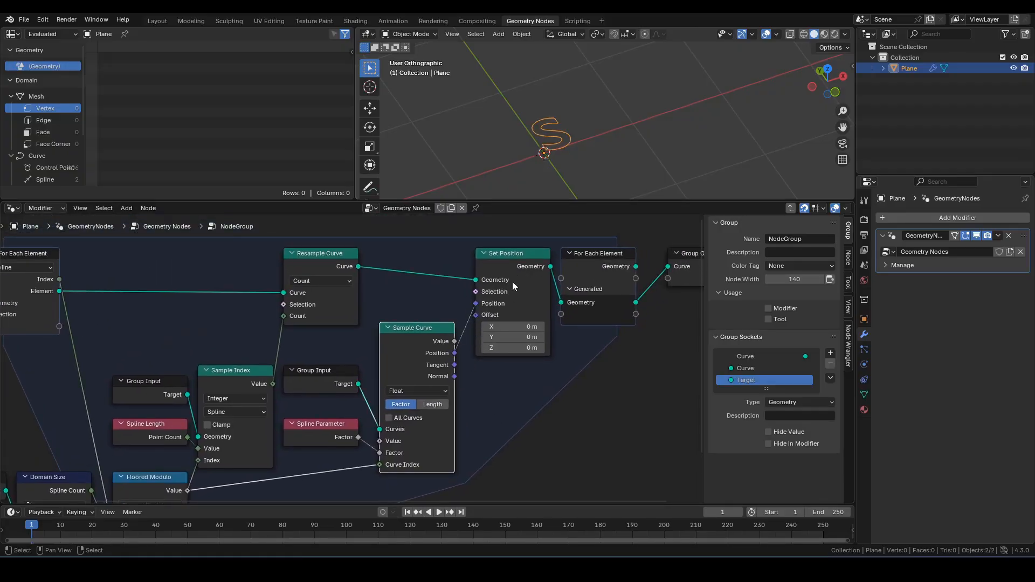
Step: Hide the unused sockets of Set Position, Sample Curve and the zone's end node, and tuck Spline Parameter under the Group Input
left_click(494, 281)
left_click(437, 333, "shift")
left_click(604, 267, "shift")
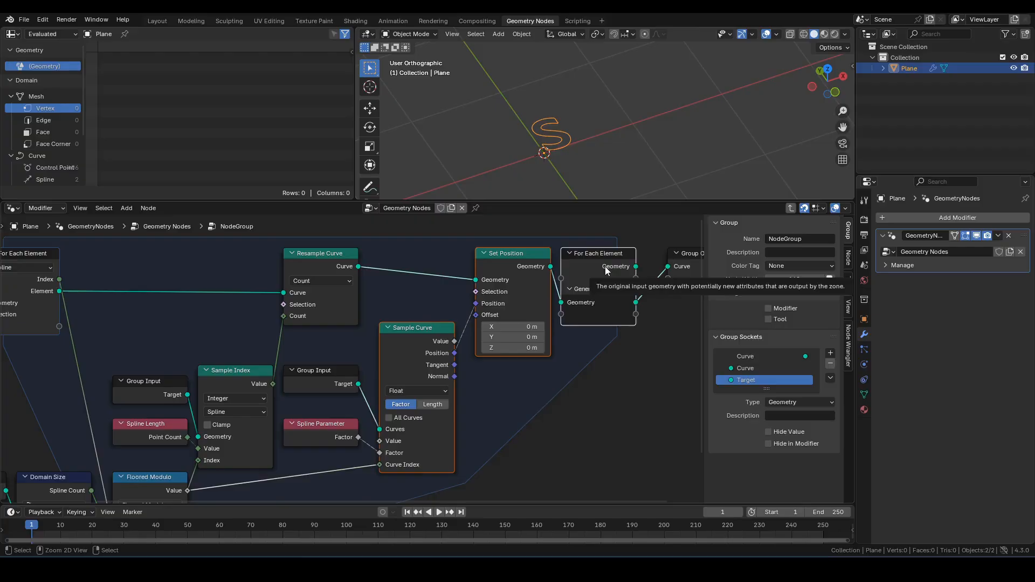
key("ctrl+h")
left_click(493, 365)
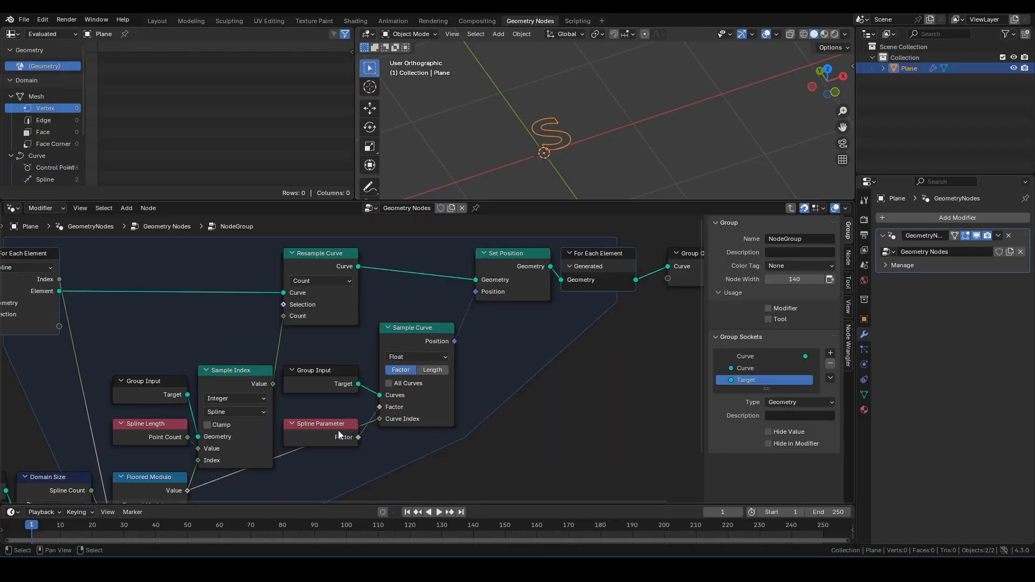
left_click_drag(339, 431, 340, 403)
scroll(584, 146, "up", 2)
middle_click_drag(569, 163, 588, 156, "shift")
scroll(583, 145, "up", 1)
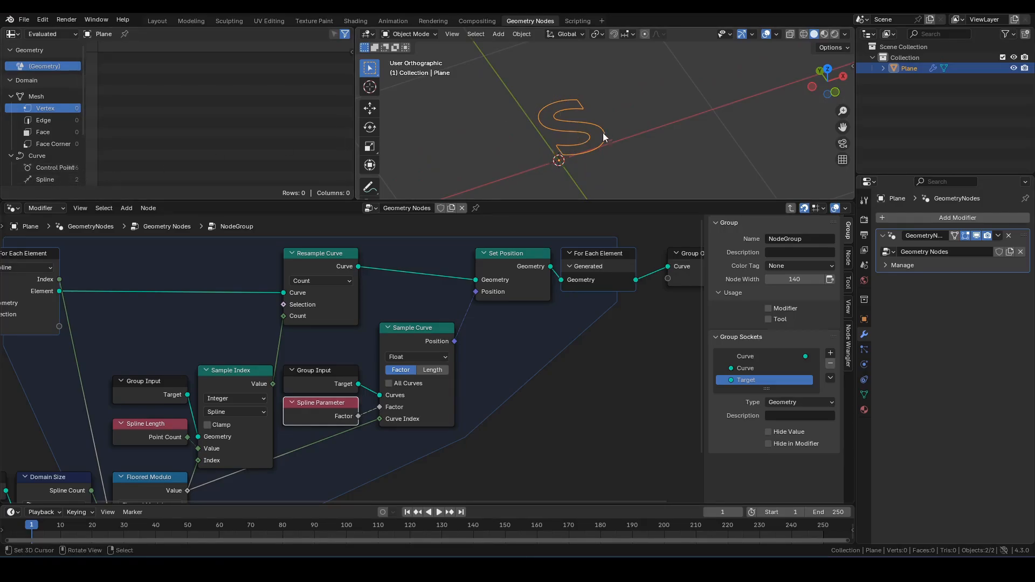
Step: Add reroutes to the Floored Modulo result's links and line them up beneath the Sample Index and Spline Parameter nodes
middle_click_drag(346, 442, 416, 396)
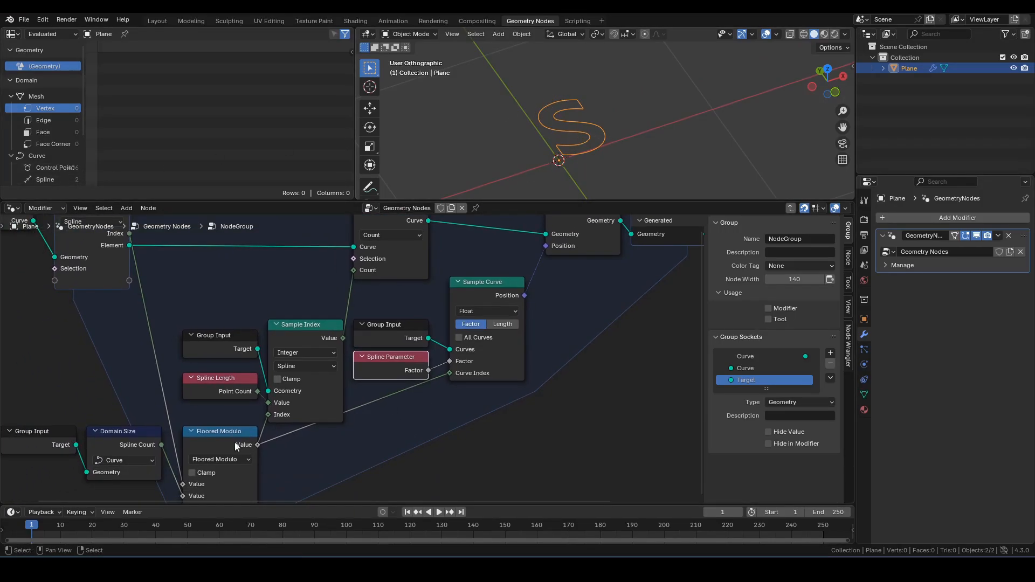
right_click_drag(255, 420, 278, 454, "shift")
key("g")
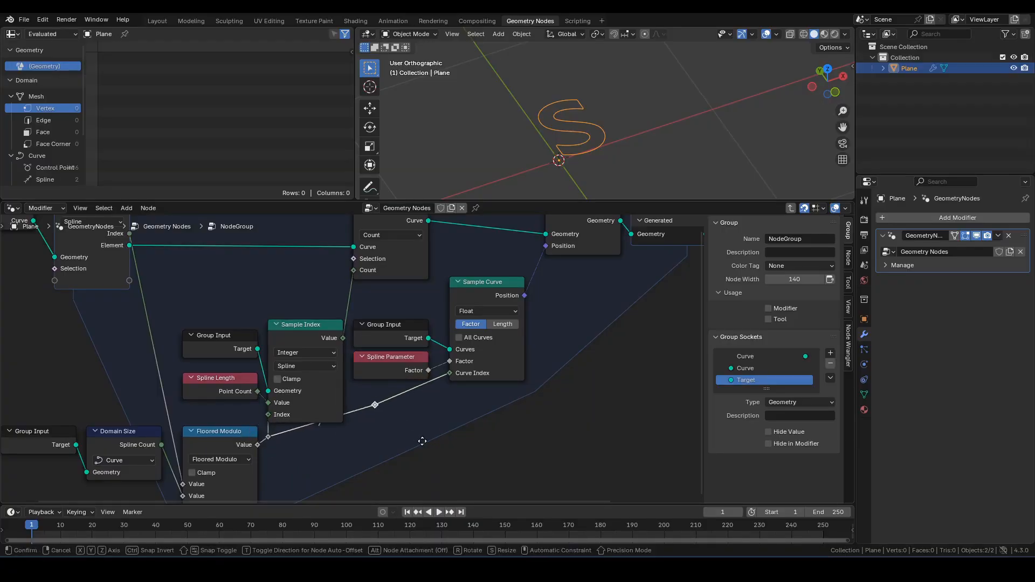
left_click(457, 464)
Step: Move Sample Index together with its Group Input and Spline Length nodes vertically closer to Resample Curve
left_click_drag(199, 302, 308, 418)
key("g")
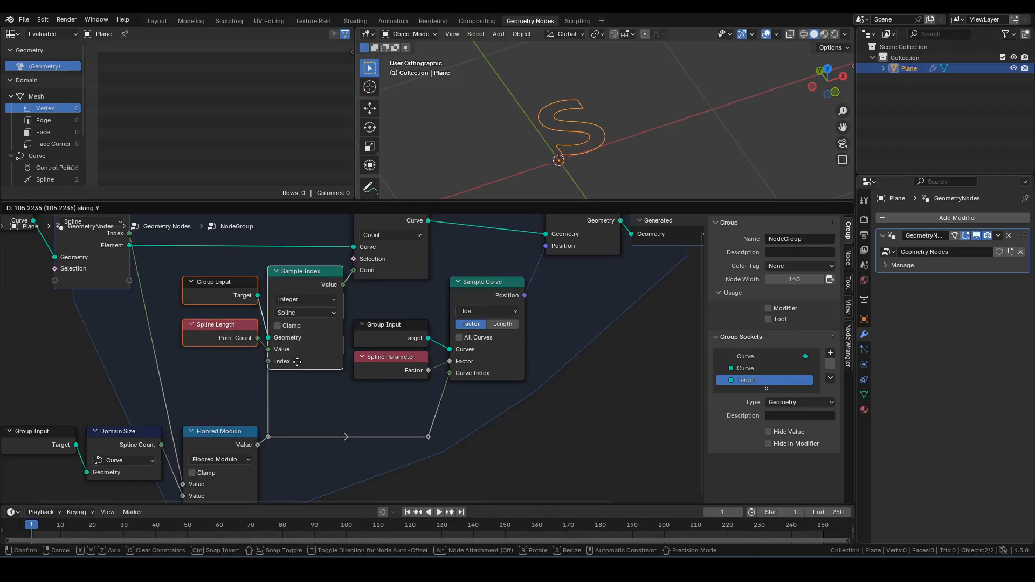
left_click(295, 363)
Step: Move Floored Modulo, Domain Size, their Group Input and the reroutes up beneath the Sample Index and Sample Curve nodes
scroll(296, 363, "down", 1)
left_click_drag(47, 395, 426, 494)
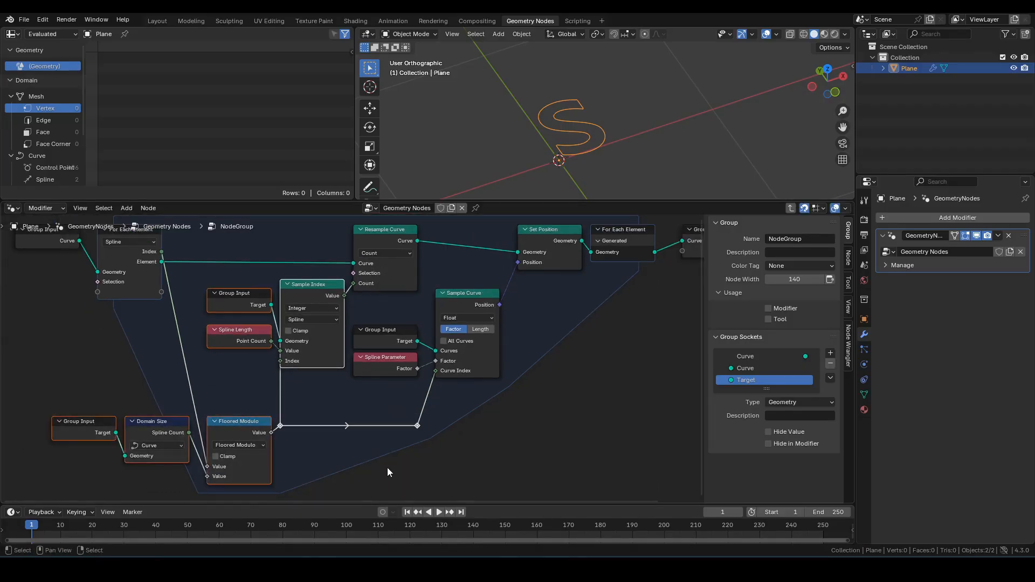
key("g")
key("y")
left_click(390, 470)
left_click_drag(45, 391, 423, 489)
key("g")
left_click(422, 455)
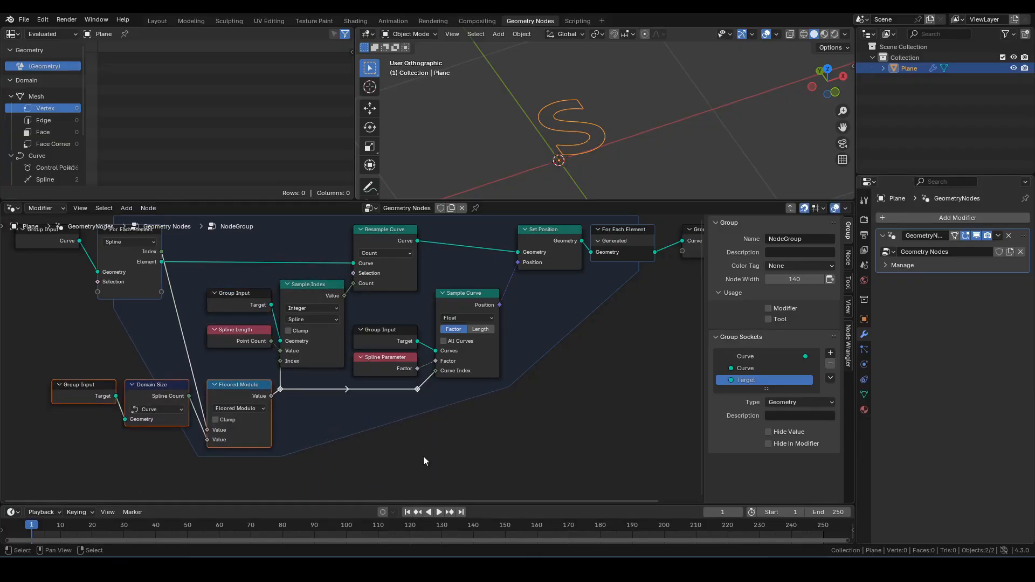
Step: Place the Group Output node next to the zone's end node and hide the node editor's sidebar
middle_click_drag(569, 364, 480, 422, "shift")
left_click_drag(625, 298, 607, 297)
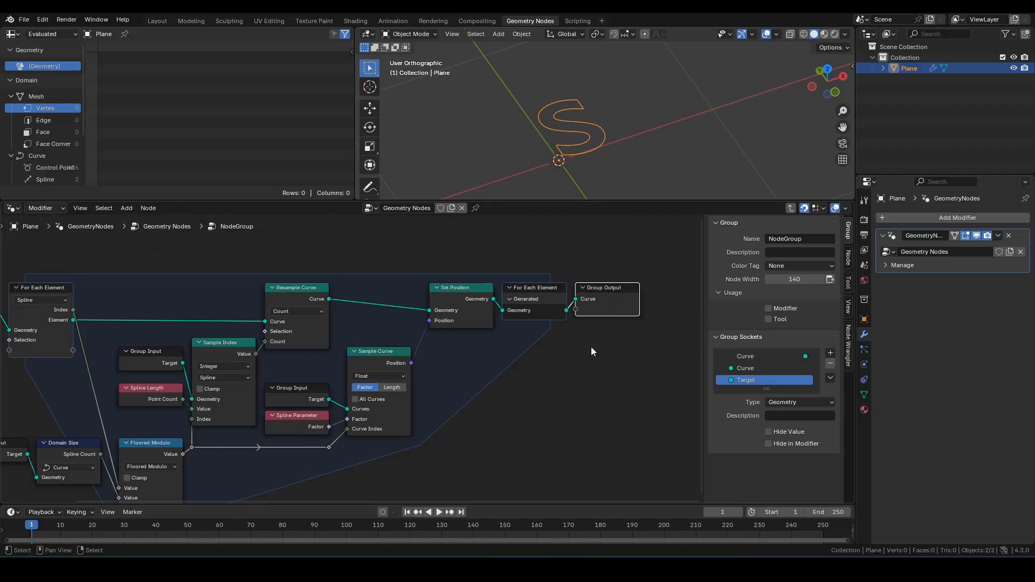
middle_click_drag(549, 378, 575, 355)
key("n")
scroll(564, 385, "down", 1)
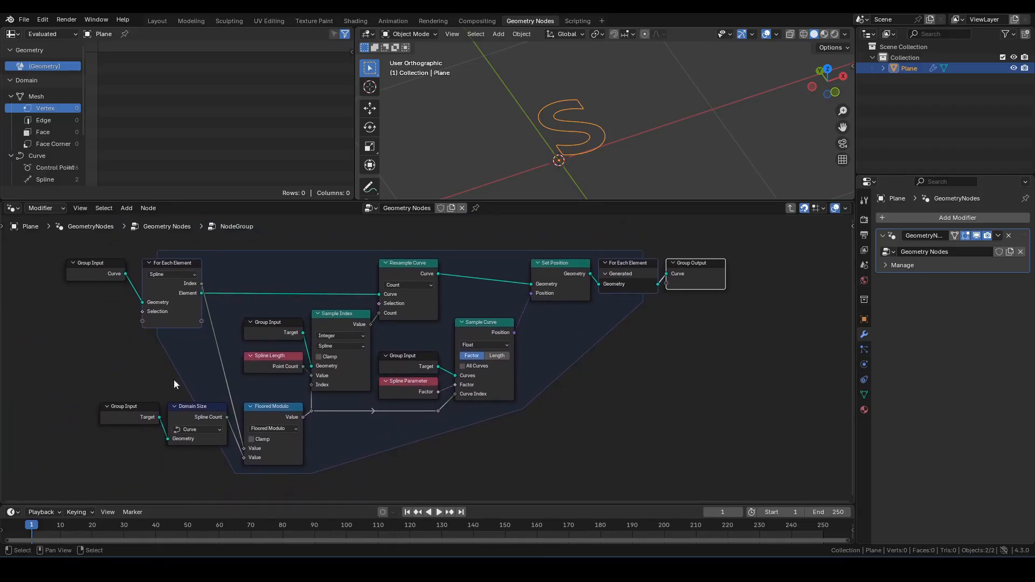
left_click(616, 402)
Step: Leave the node group and rename it retargetSpline
key("Tab")
scroll(561, 409, "up", 3)
double_click(528, 322)
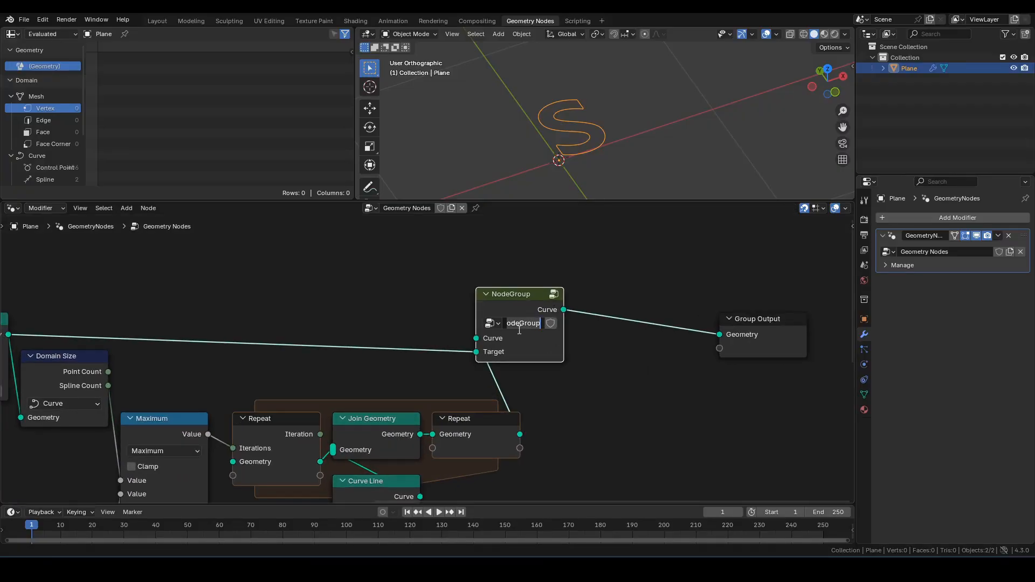
type("retargetSp")
type("line")
key("Return")
Step: Move the retargetSpline node closer to the Group Output and line the two nodes up
scroll(518, 328, "down", 1)
middle_click_drag(542, 349, 566, 347)
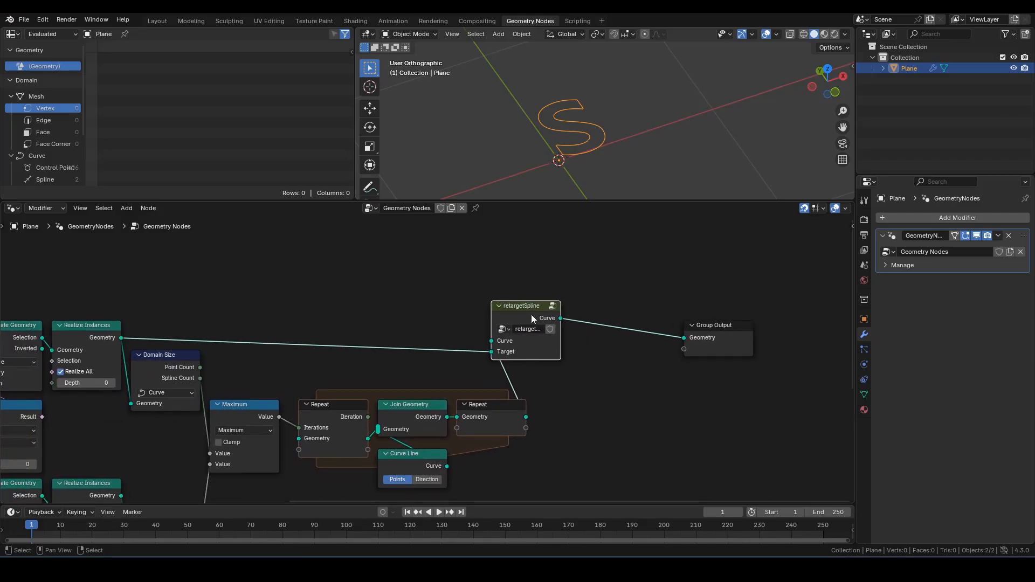
left_click_drag(531, 315, 575, 331)
key("x")
middle_click_drag(574, 331, 547, 279)
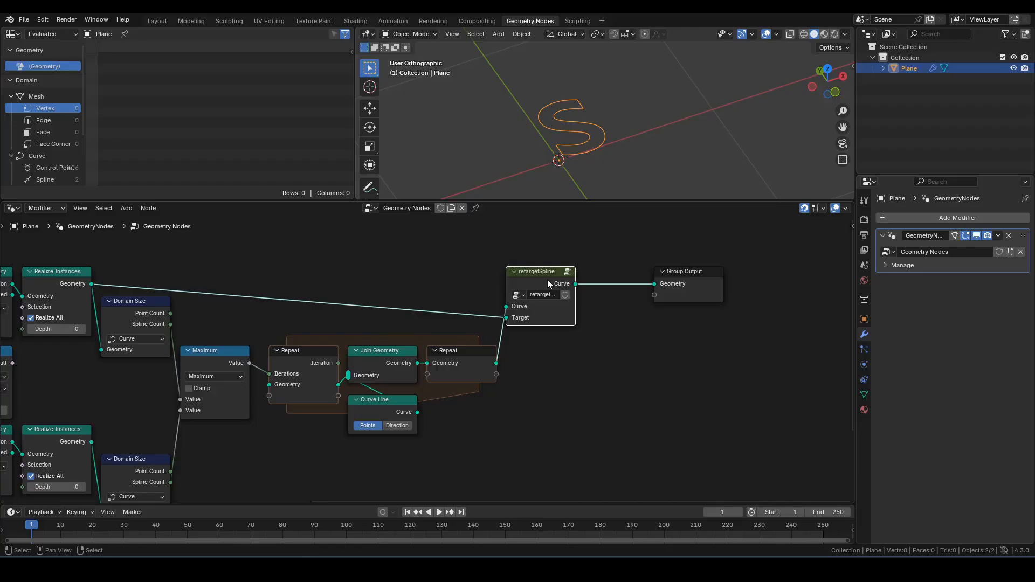
Step: Duplicate retargetSpline below the original with its links and connect the second letter's Realize Instances geometry to the copy's Target input
key("shift+d")
key("y")
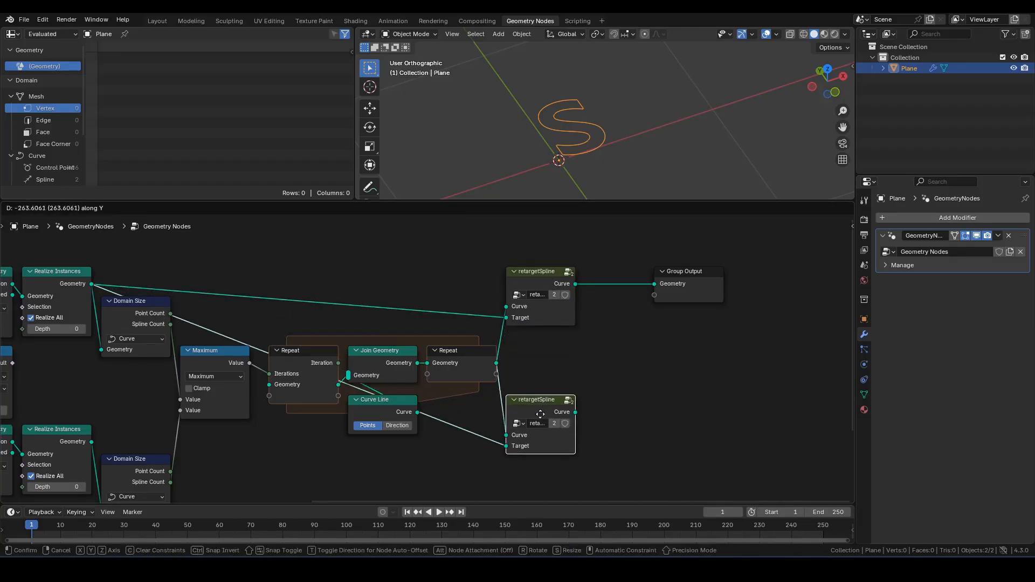
left_click(512, 431)
middle_click_drag(512, 431, 611, 359)
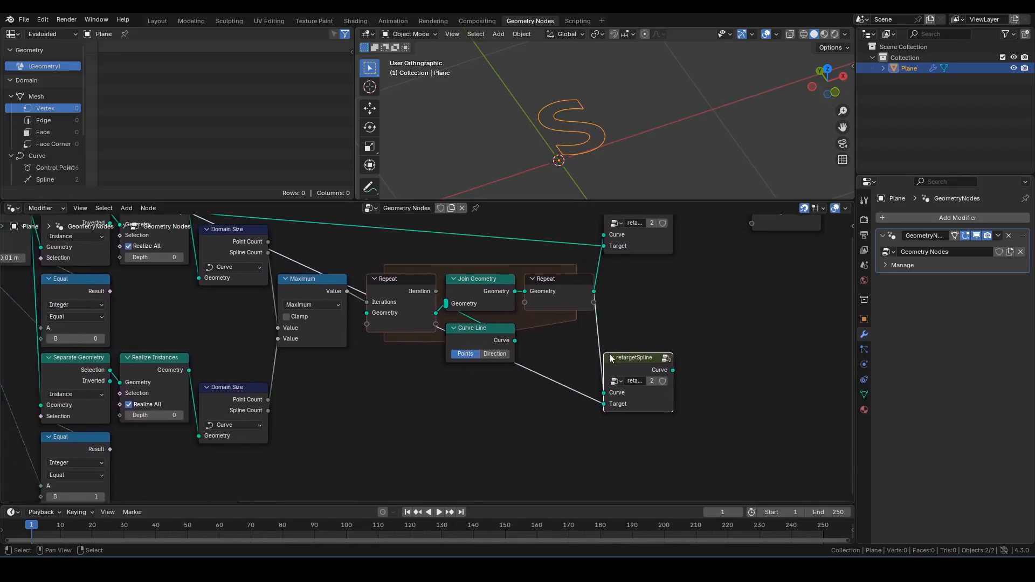
left_click_drag(189, 370, 603, 403)
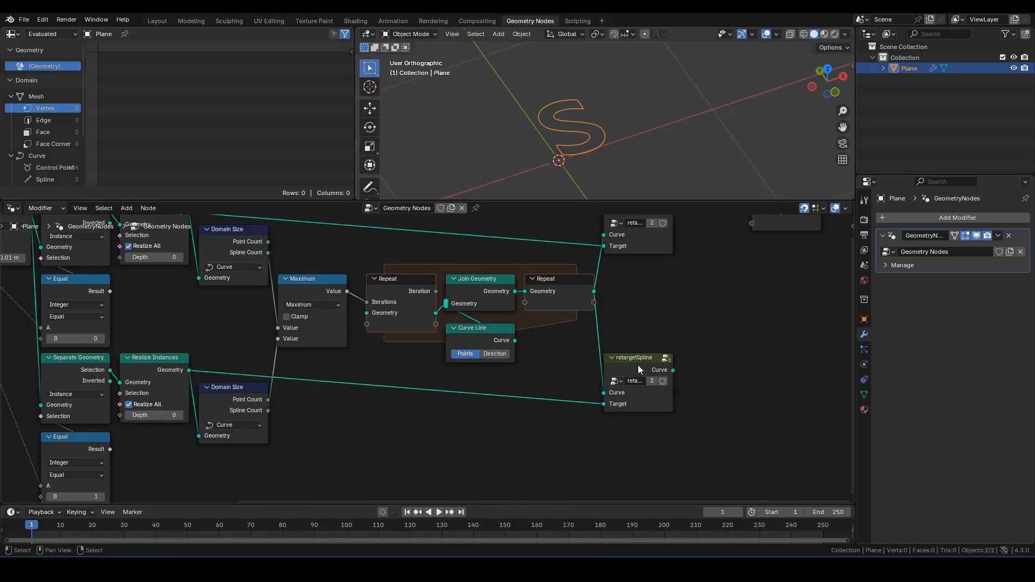
left_click_drag(638, 370, 638, 354)
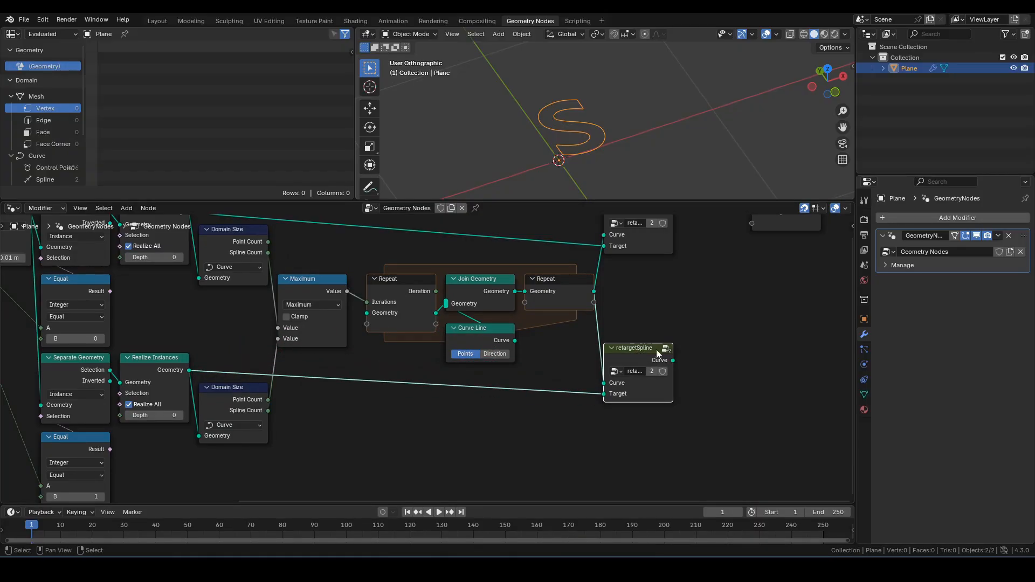
Step: Preview both retargetSpline outputs and the Repeat zone's output with a Viewer node, and remove the Viewer when done
middle_click_drag(639, 354, 482, 393)
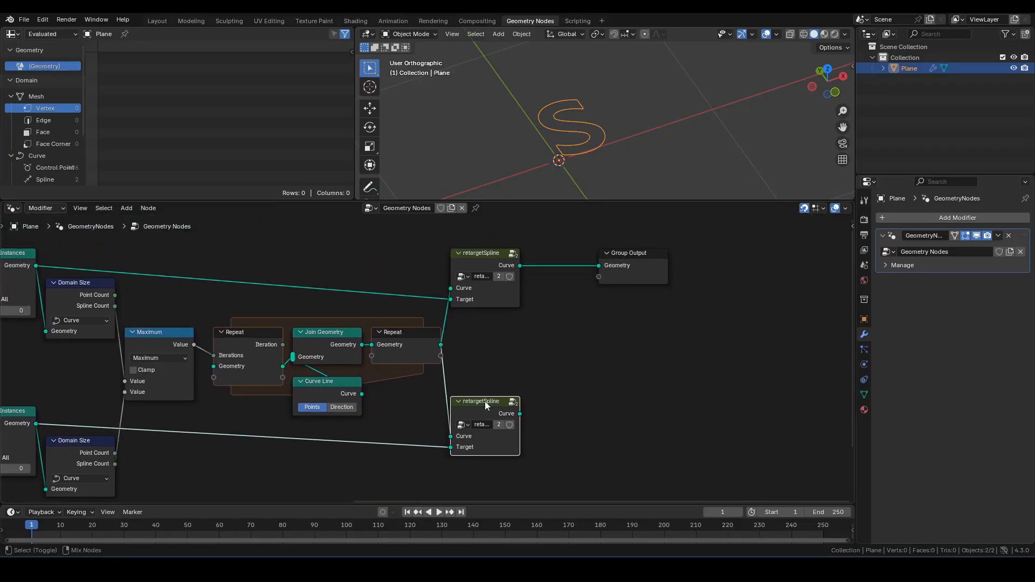
left_click(484, 400, "ctrl+shift")
middle_click_drag(605, 190, 568, 121, "shift")
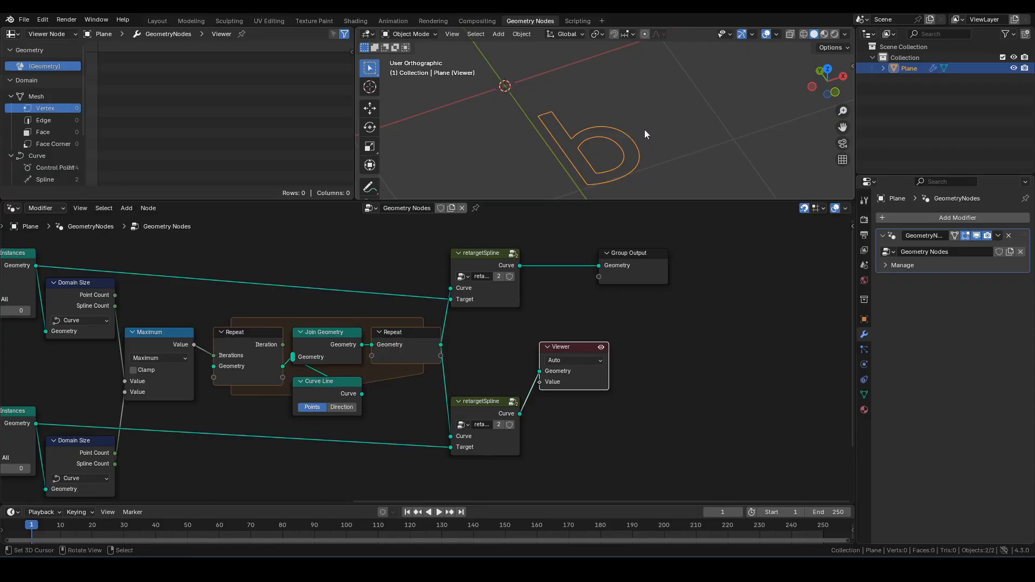
left_click(503, 257, "ctrl+shift")
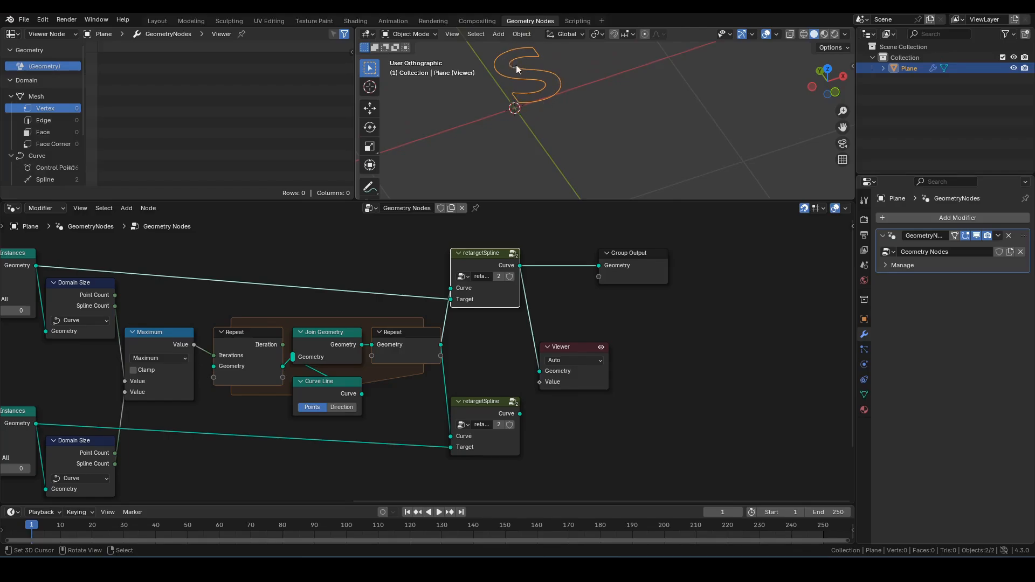
left_click(568, 381)
key("Delete")
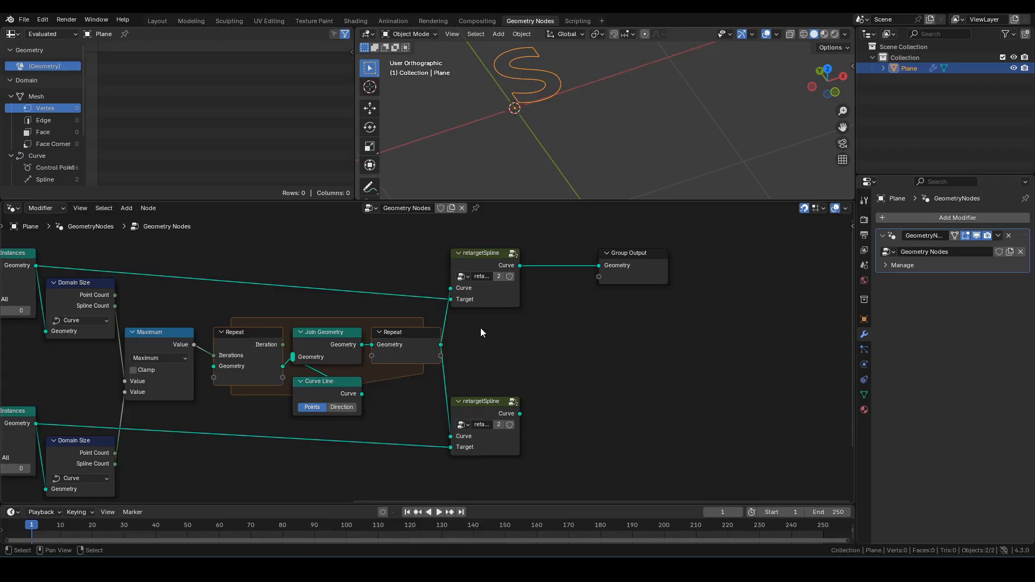
left_click(416, 342, "ctrl+shift")
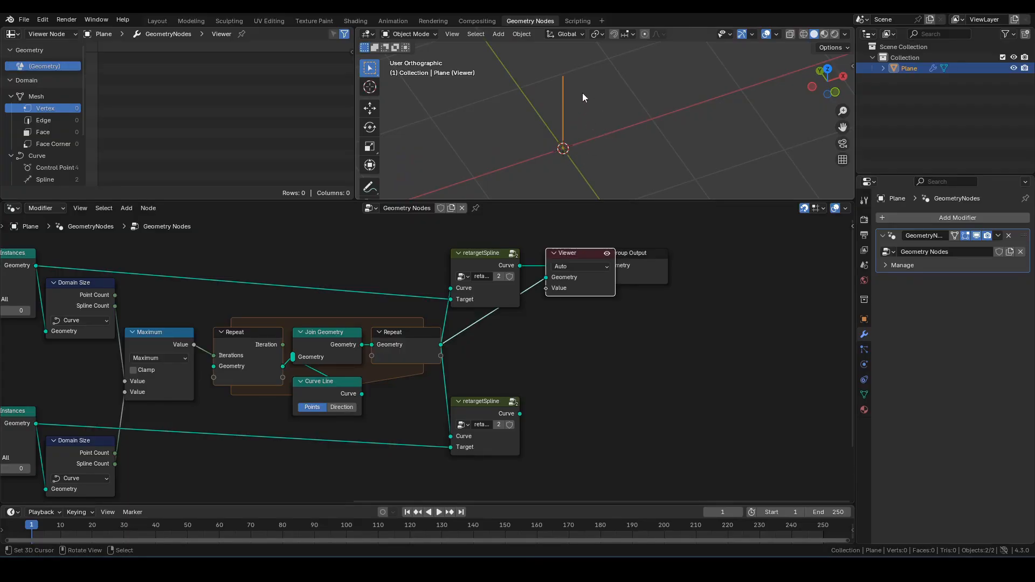
key("Delete")
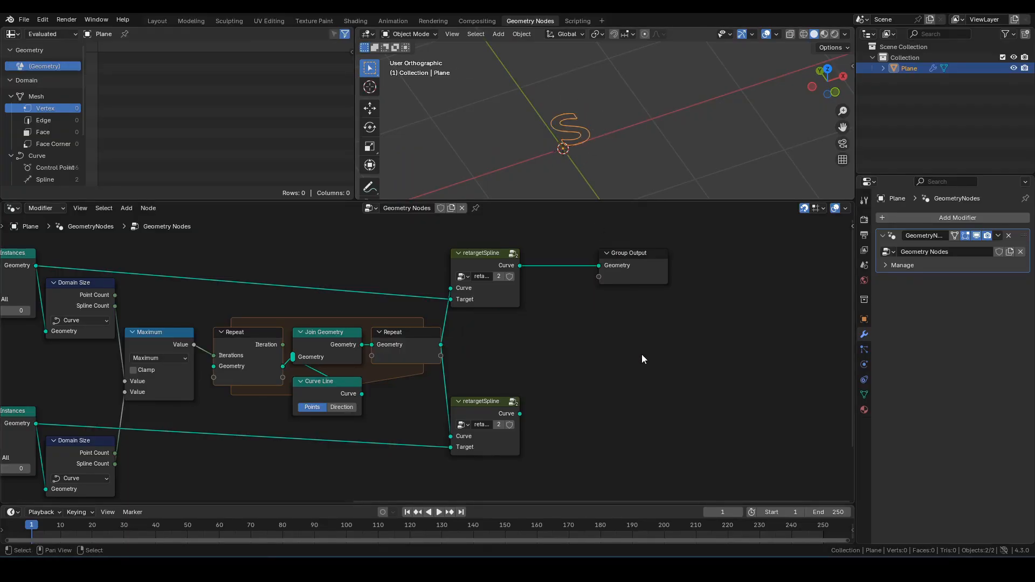
Step: Move the Group Output away from the retargetSpline nodes and place a Join Geometry node in the space between them
middle_click_drag(641, 354, 568, 360)
scroll(568, 360, "up", 2)
left_click_drag(613, 239, 777, 296)
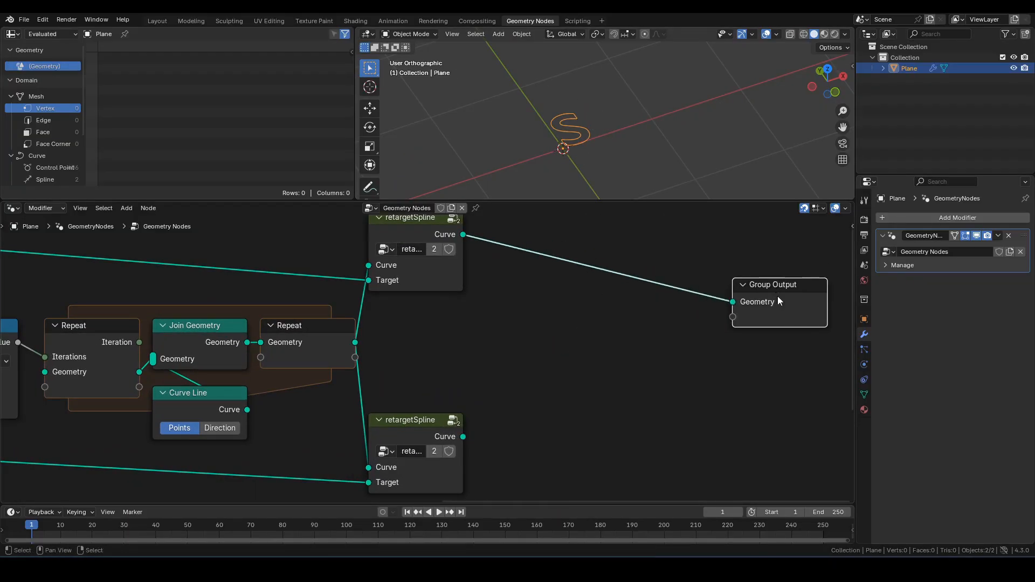
left_click(562, 354)
key("shift+a")
type("joing")
key("Return")
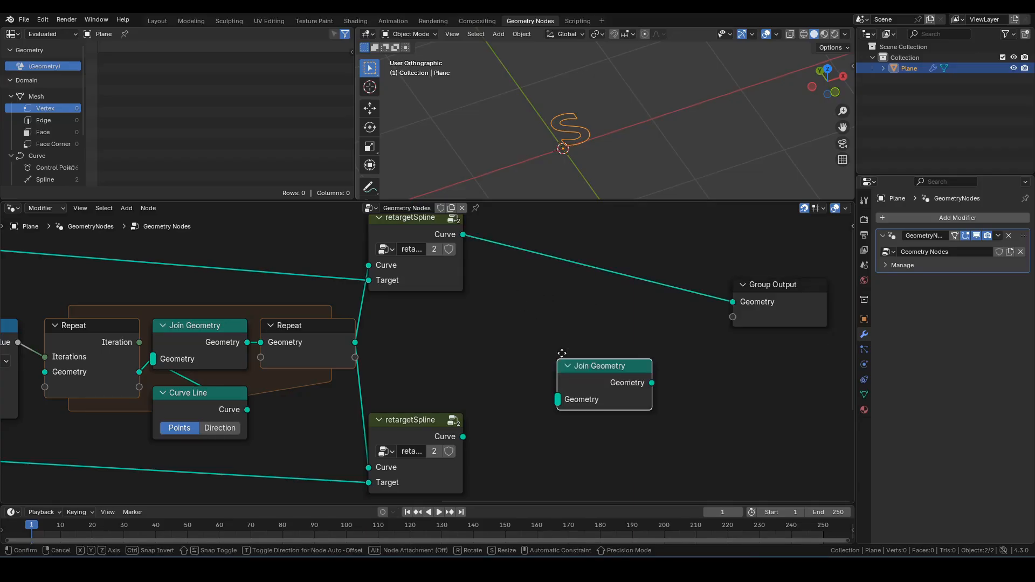
left_click(575, 312)
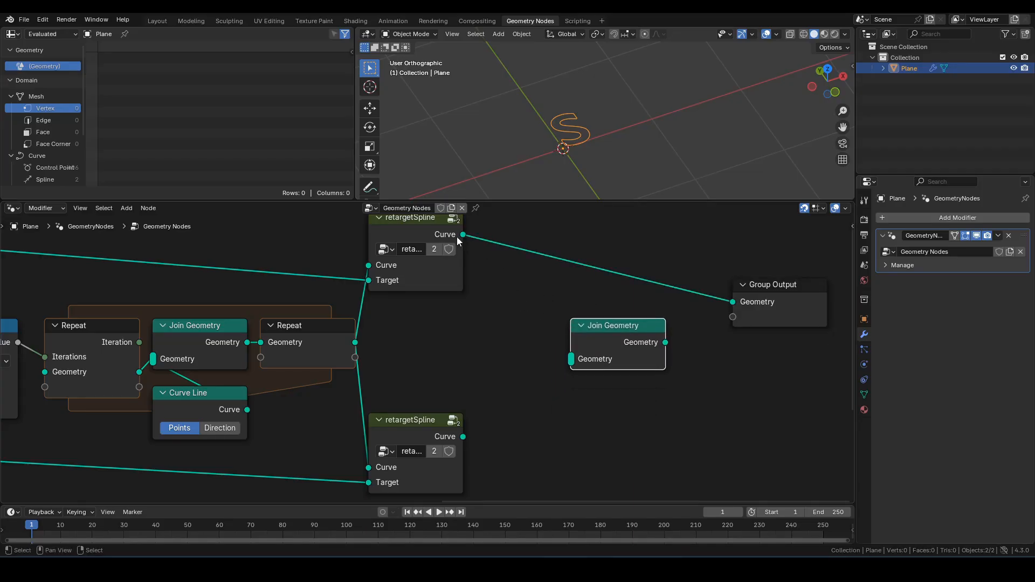
Step: Connect the upper retargetSpline's Curve output and the Repeat zone's Geometry output to the new Join Geometry node
left_click_drag(461, 235, 563, 353)
key("Escape")
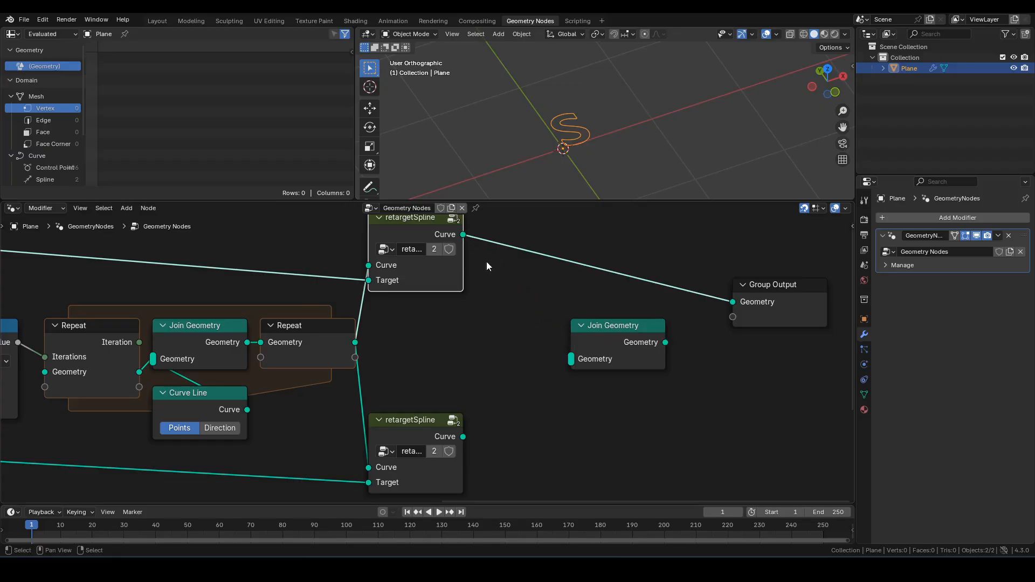
left_click_drag(462, 235, 571, 359)
left_click_drag(355, 342, 574, 366)
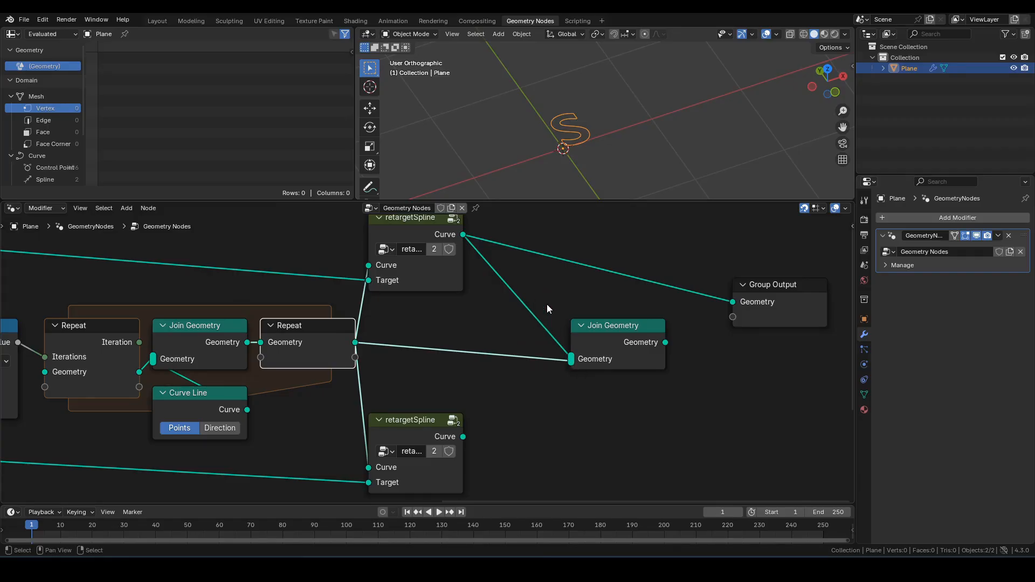
Step: Connect the lower retargetSpline's Curve output to the Join Geometry node and feed the joined geometry into the Group Output, aligned beside it
left_click_drag(463, 437, 574, 373)
scroll(563, 422, "up", 1)
middle_click_drag(654, 410, 633, 402)
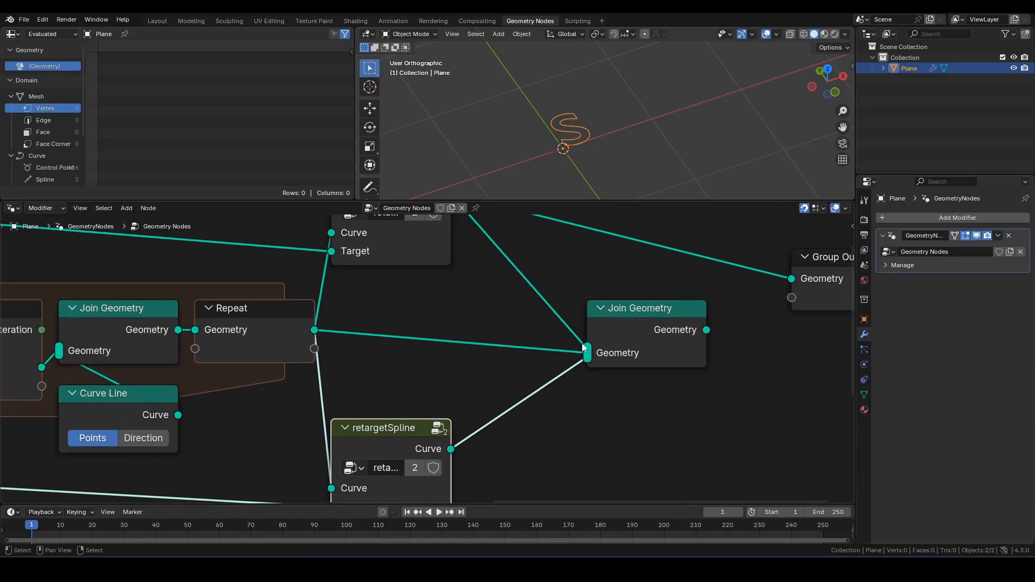
middle_click_drag(773, 323, 692, 365)
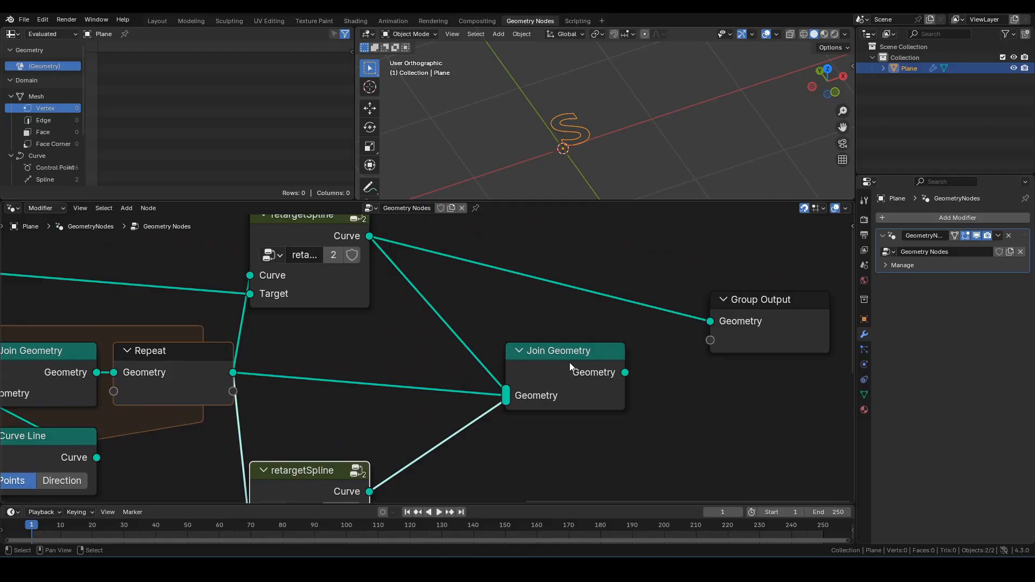
left_click(571, 365, "alt+shift")
left_click_drag(789, 305, 787, 361)
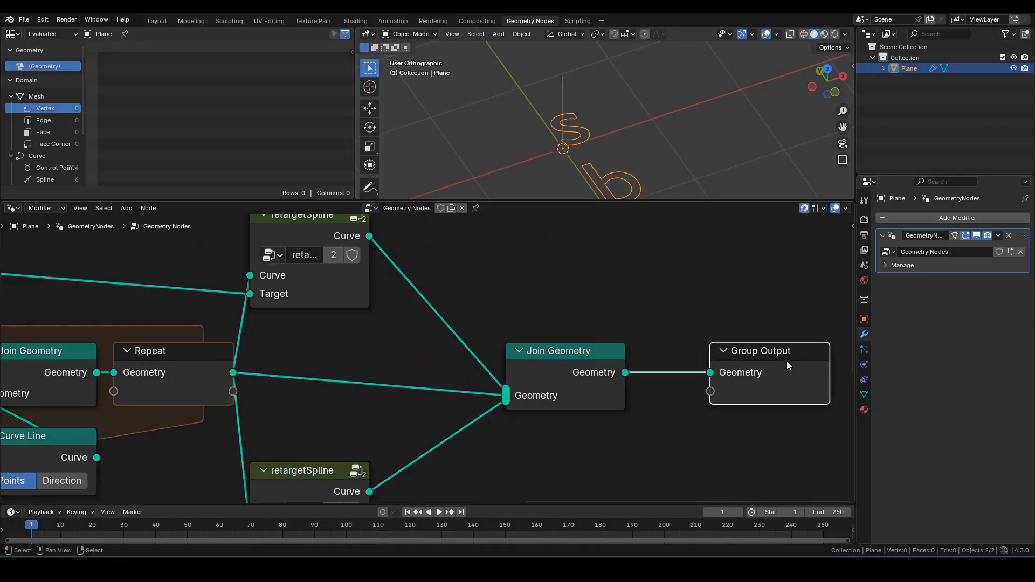
Step: Shift the Group Output slightly away and wrap the final Join Geometry node in a new node group
middle_click_drag(680, 180, 700, 162, "shift")
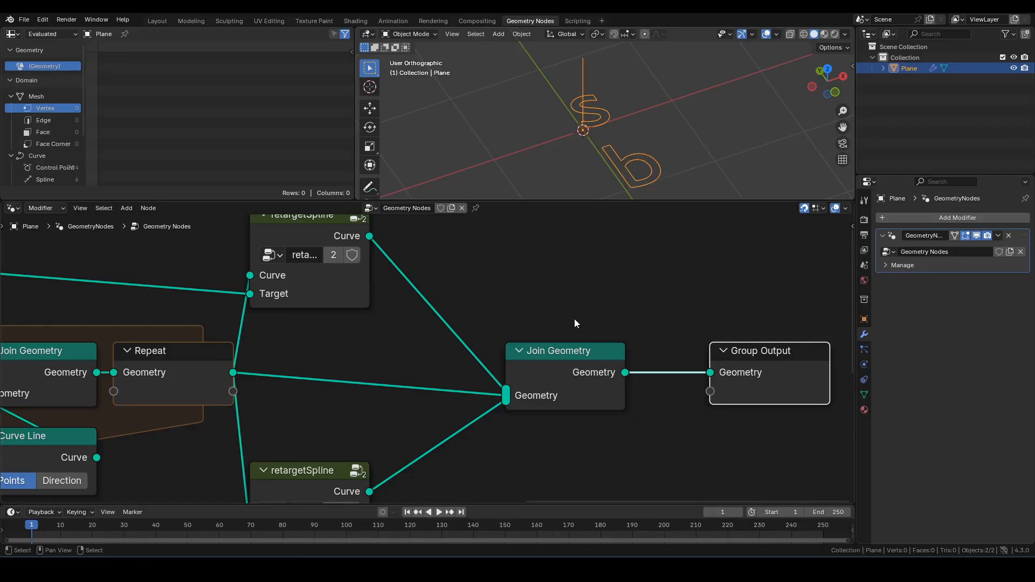
middle_click_drag(559, 293, 525, 319)
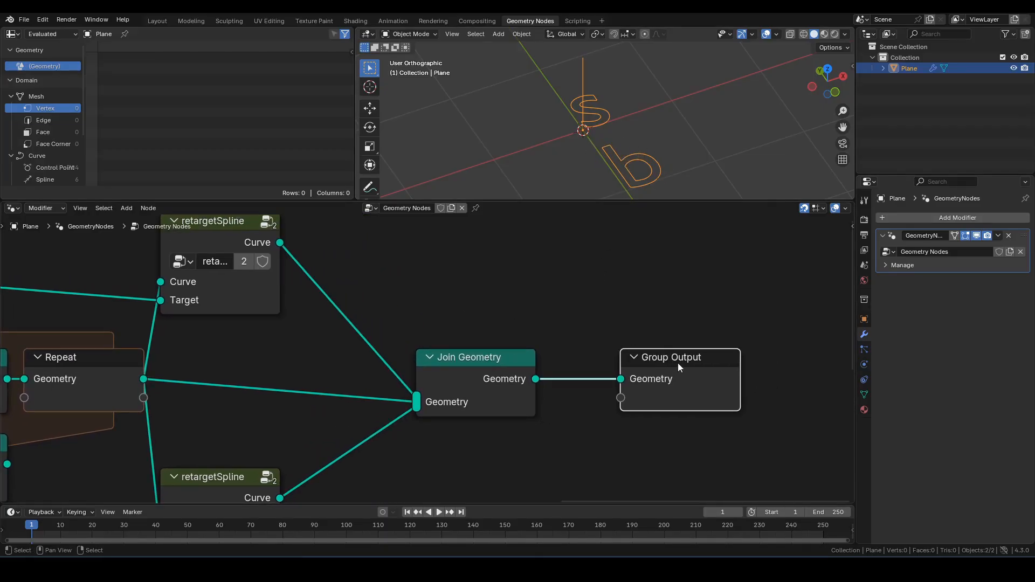
left_click_drag(678, 363, 694, 363)
left_click(467, 372)
scroll(479, 364, "down", 1)
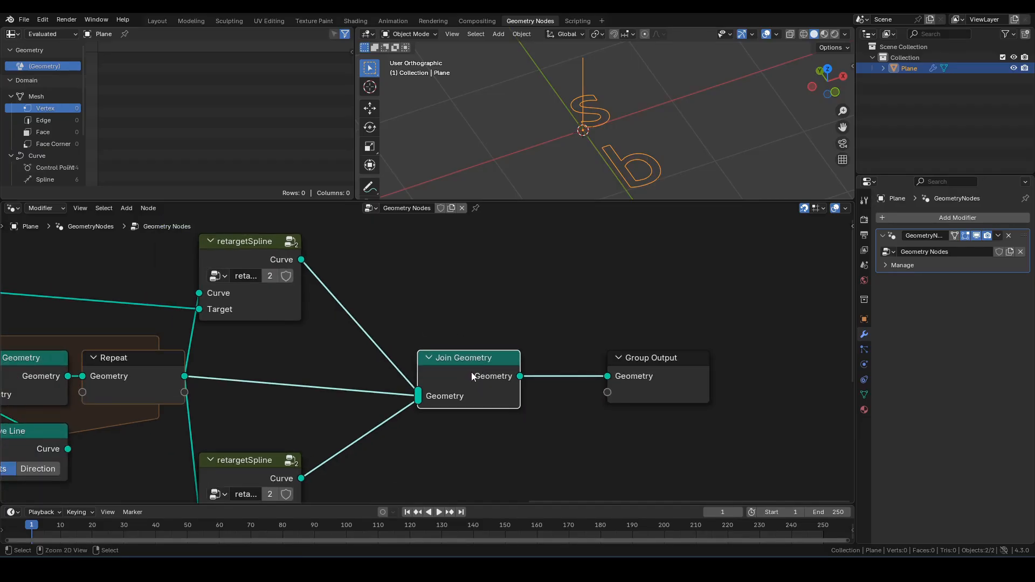
key("ctrl+g")
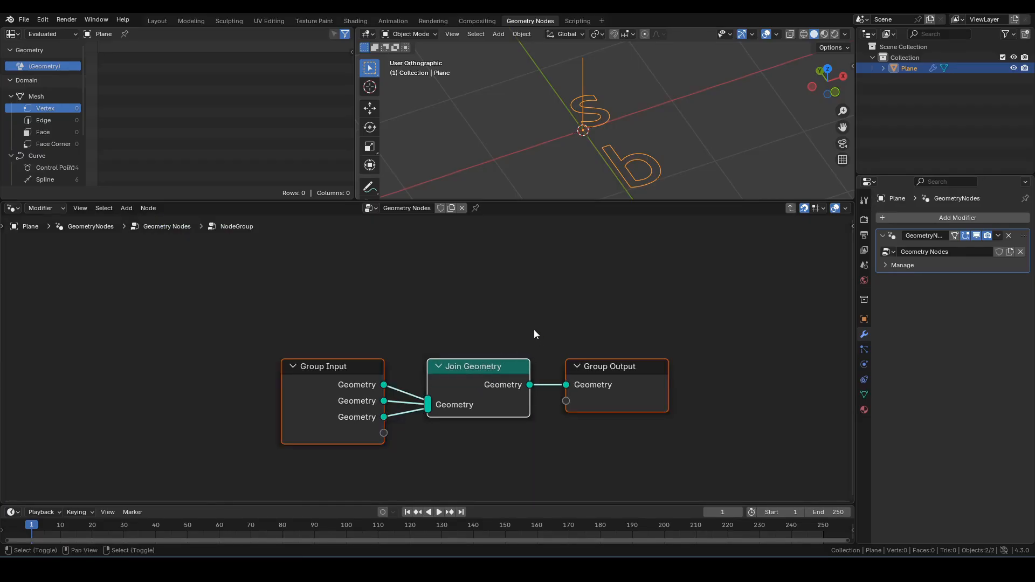
Step: Rename the new group's first two Geometry inputs to Before and Guide
middle_click_drag(547, 340, 459, 288)
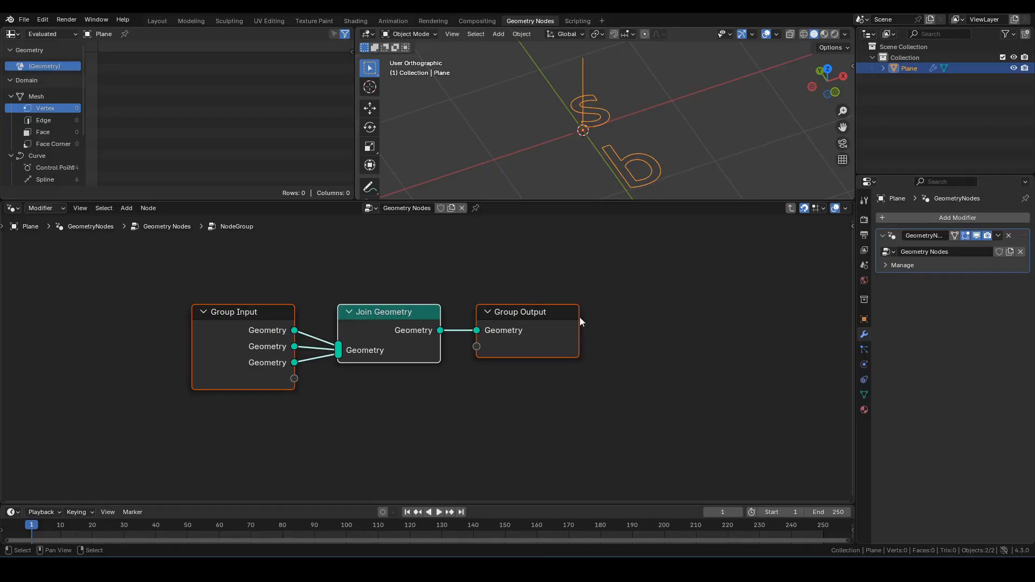
key("n")
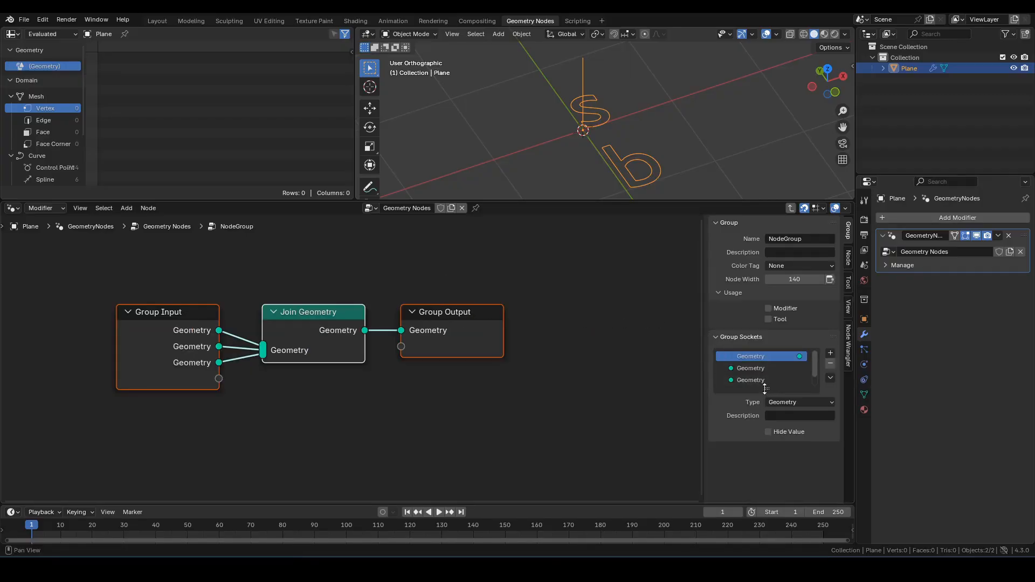
double_click(759, 368)
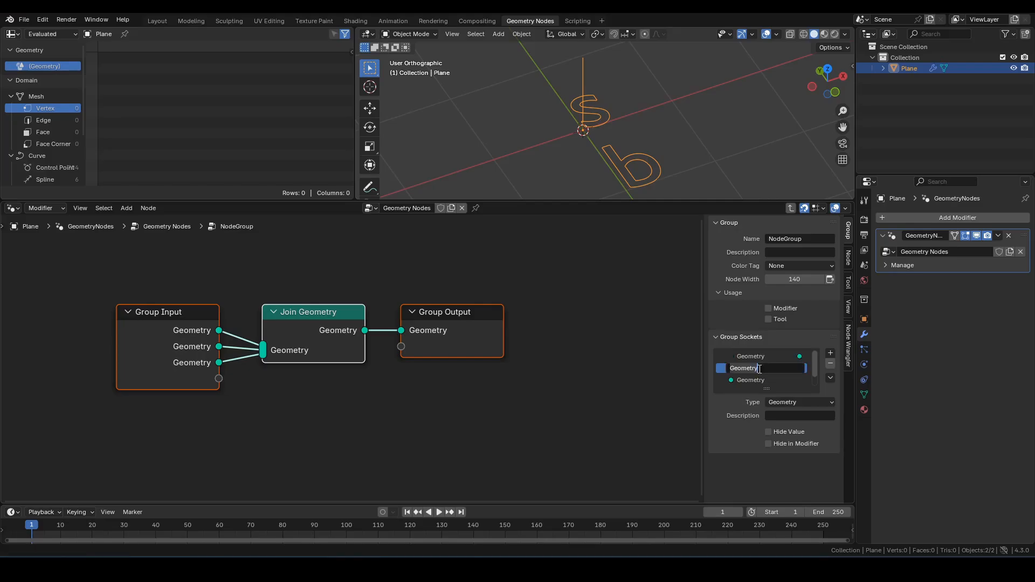
type("Before")
key("Return")
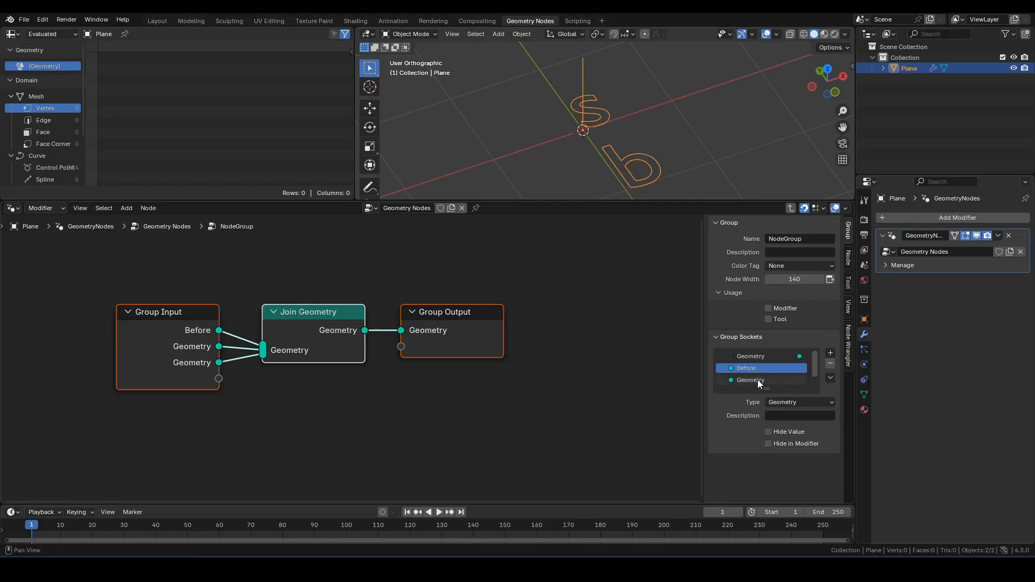
double_click(758, 380)
type("Gu")
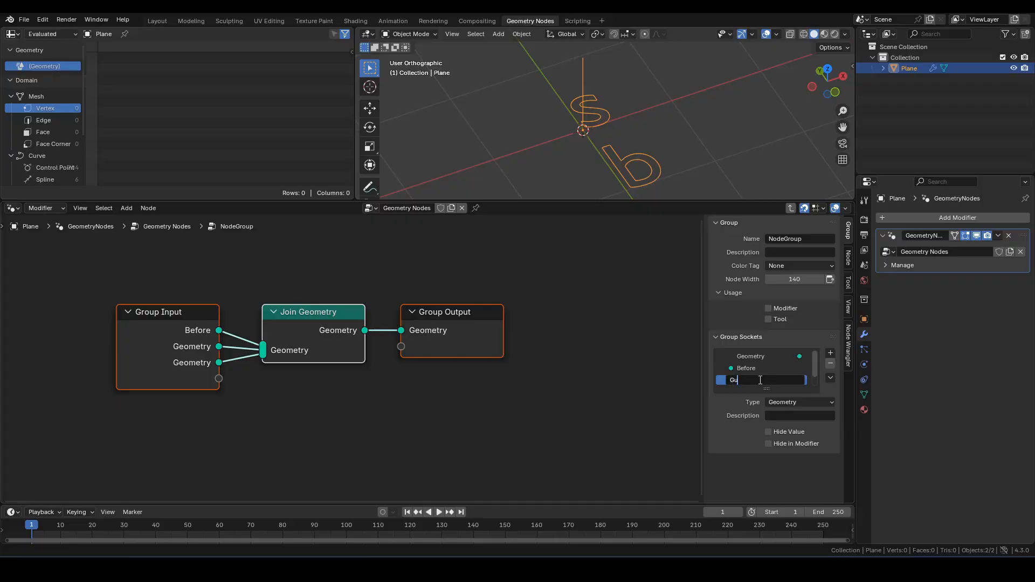
type("ide")
key("Return")
Step: Rename the group's third Geometry input to After and hide the group settings
scroll(810, 377, "down", 1)
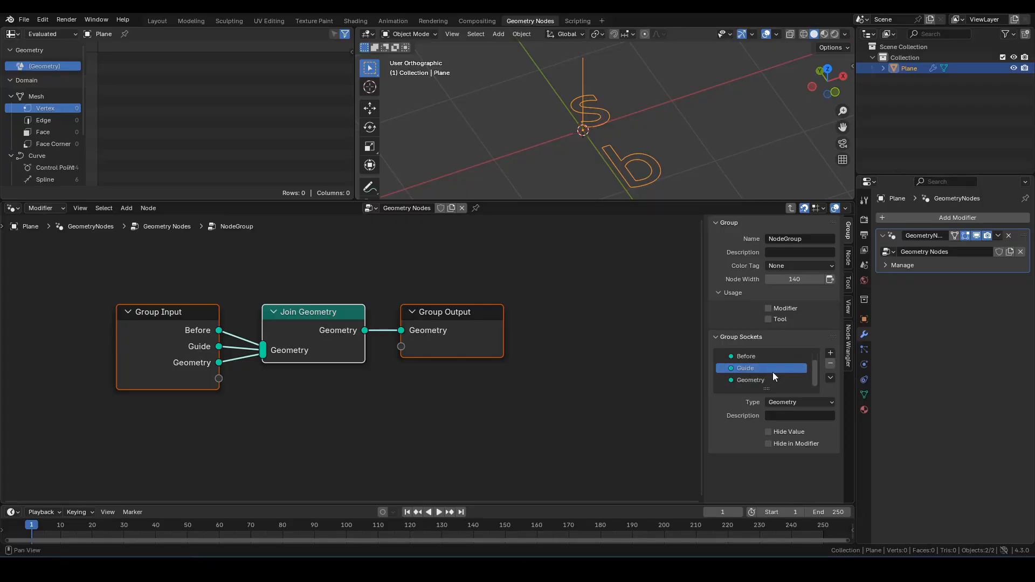
left_click(764, 379)
double_click(765, 379)
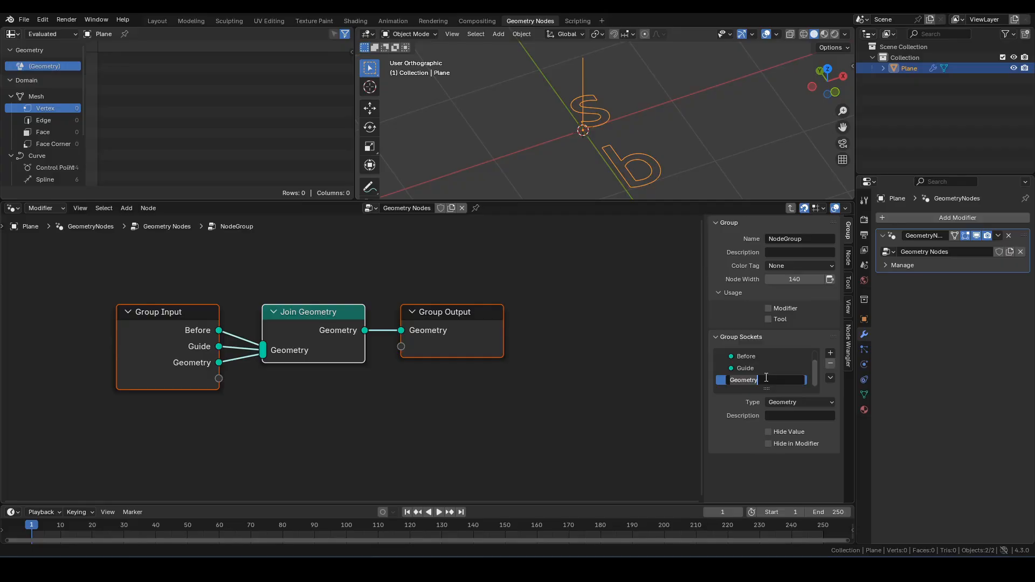
type("After")
key("Return")
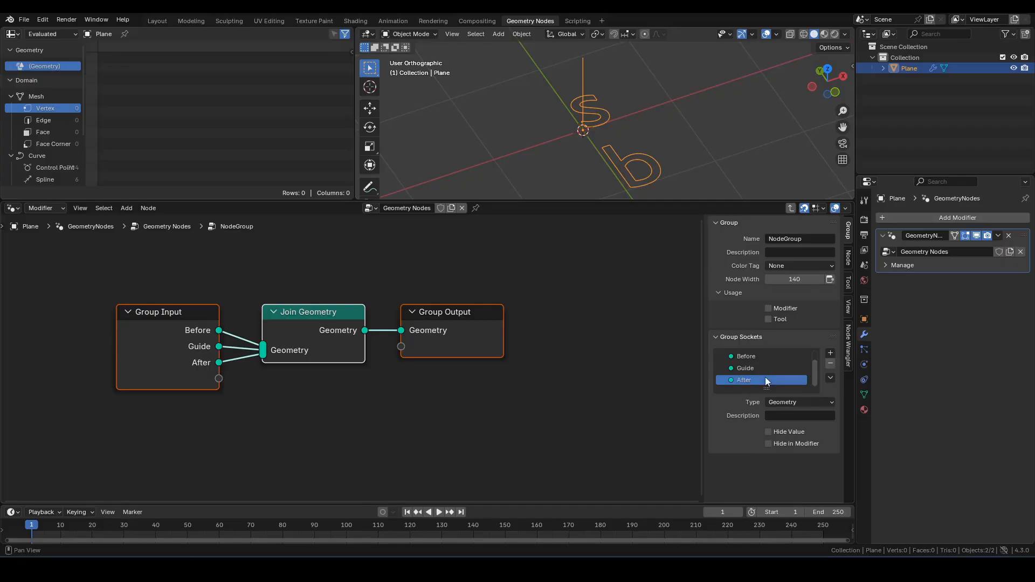
left_click(344, 374)
key("n")
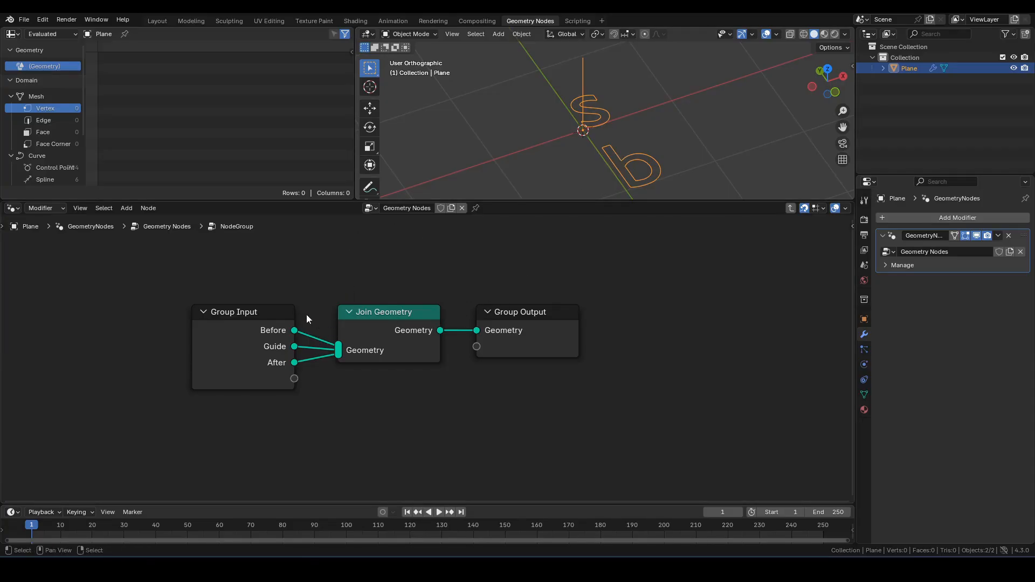
Step: Move the Join Geometry and Group Output nodes horizontally away from the Group Input to make room between them
left_click(260, 315)
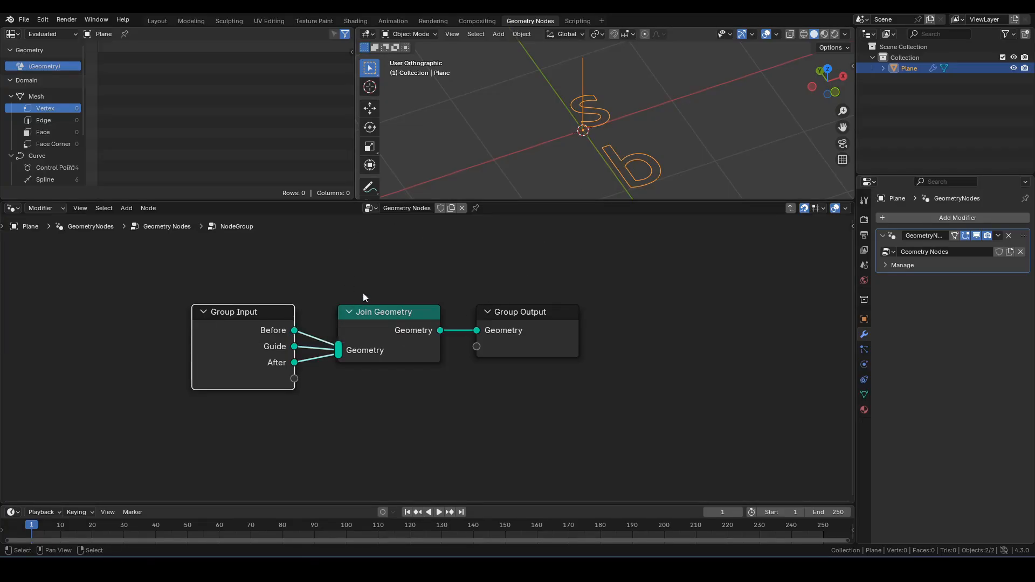
left_click_drag(357, 279, 564, 407)
key("g")
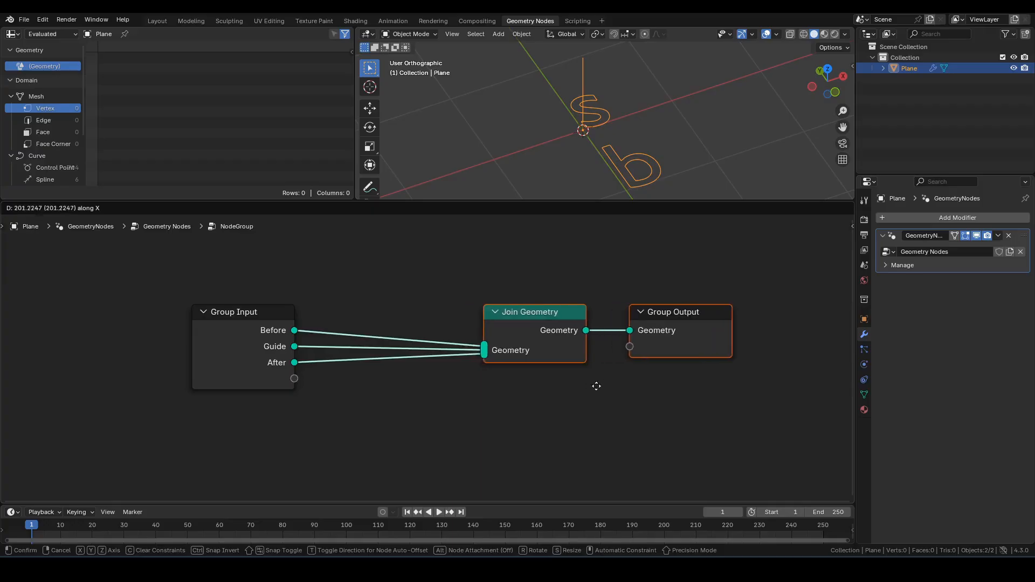
left_click(614, 393)
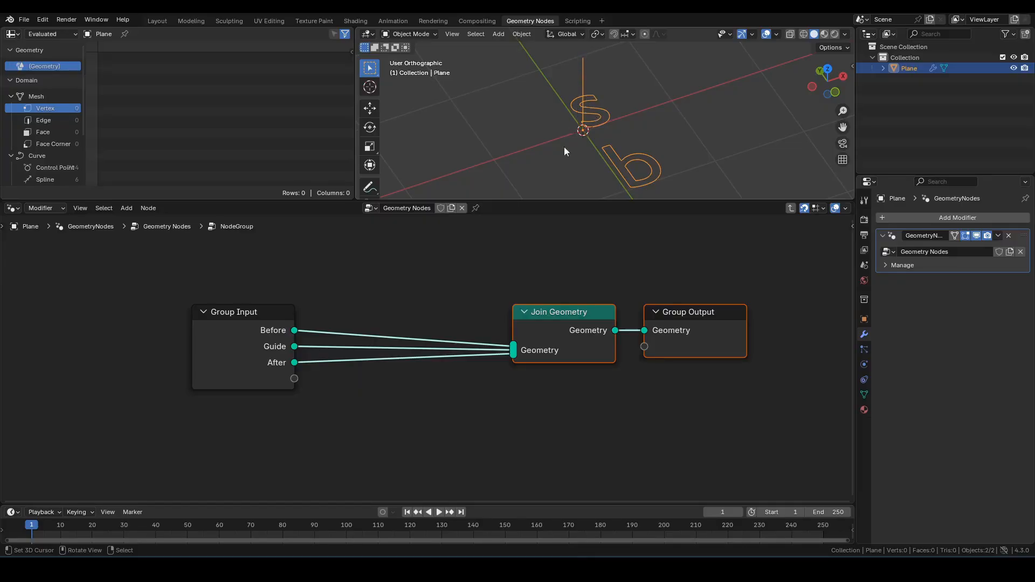
Step: Cut the Before, Guide and After links to Join Geometry and move the Group Input horizontally farther away
right_click_drag(409, 291, 370, 416, "ctrl")
middle_click_drag(391, 392, 523, 409)
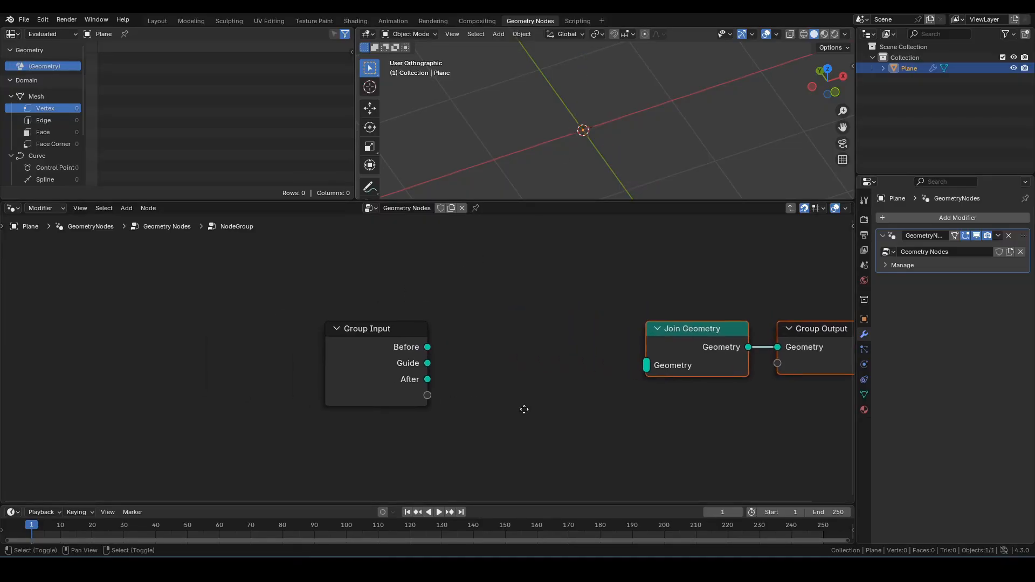
left_click(389, 345)
key("g")
key("x")
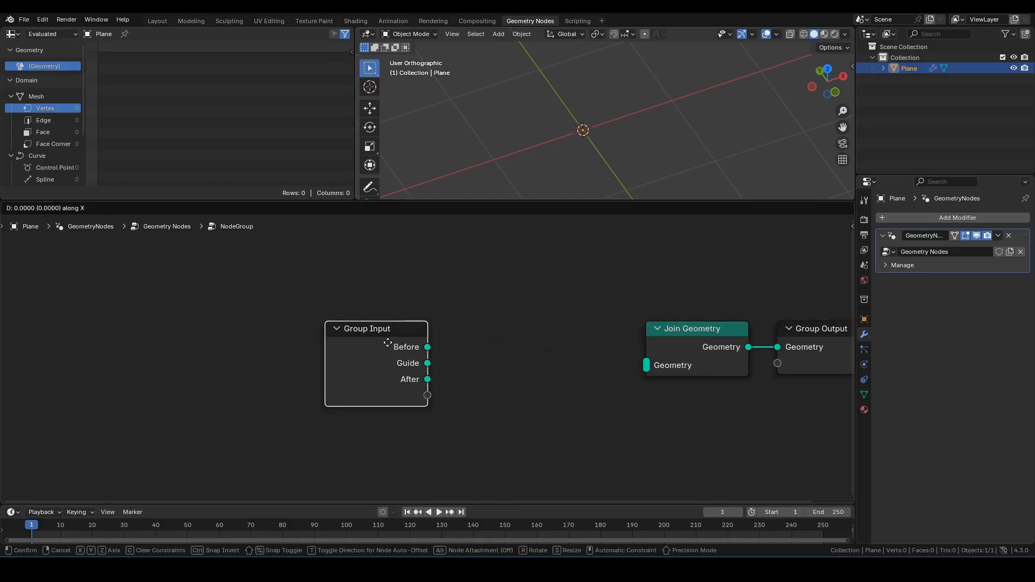
left_click(330, 343)
Step: Add a Separate Geometry node beside the Group Input, connect Before to its Geometry input, and set its domain to Spline
middle_click_drag(450, 325, 345, 322)
key("F3")
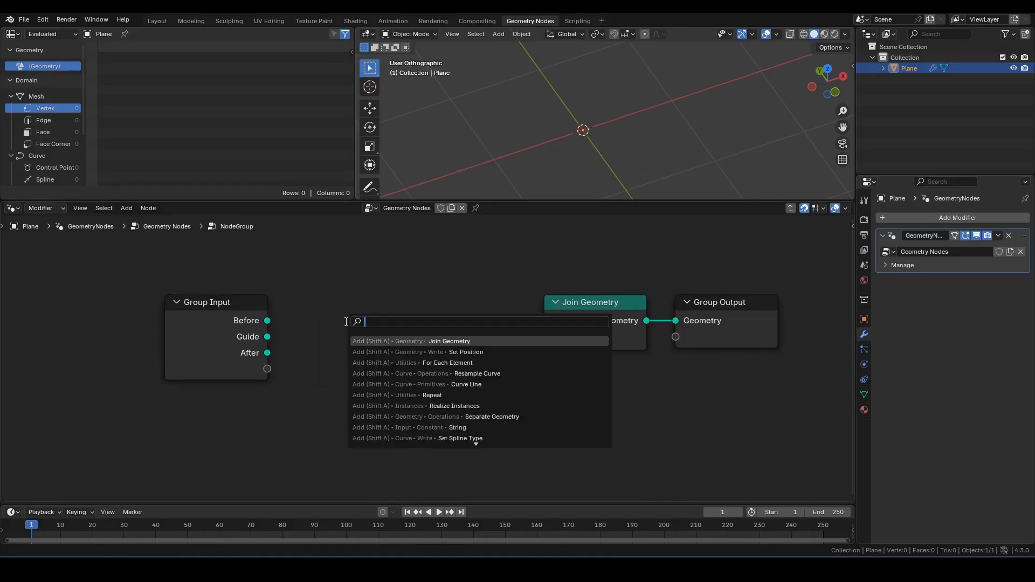
type("sg")
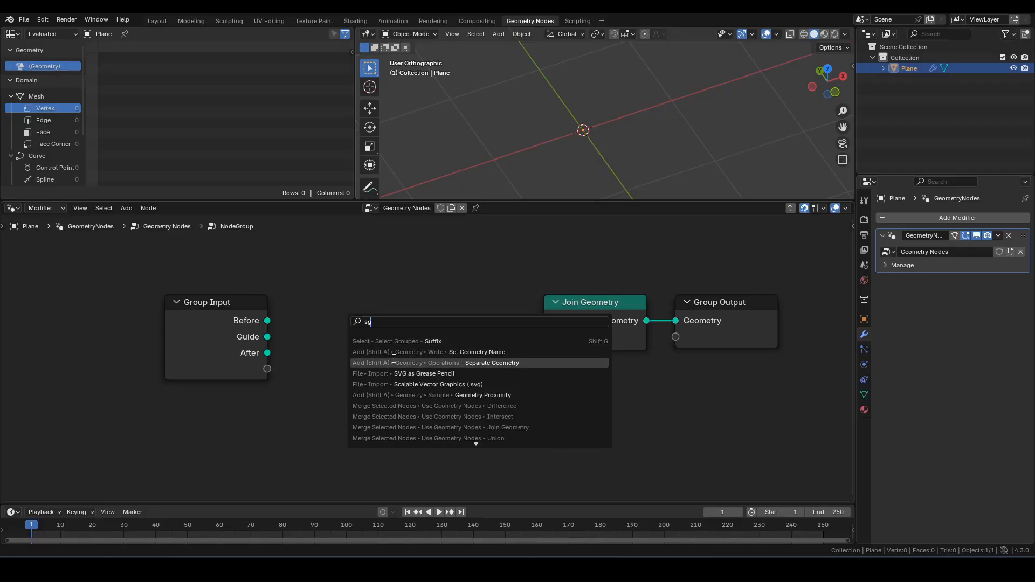
left_click(393, 359)
left_click(324, 300)
middle_click_drag(268, 346, 310, 338)
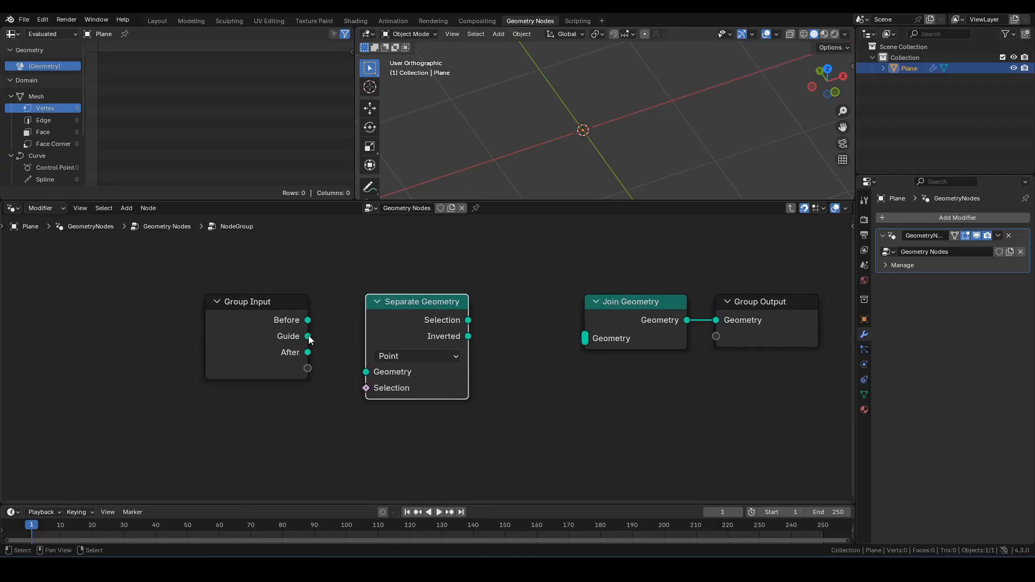
left_click_drag(307, 320, 373, 374)
left_click(406, 356)
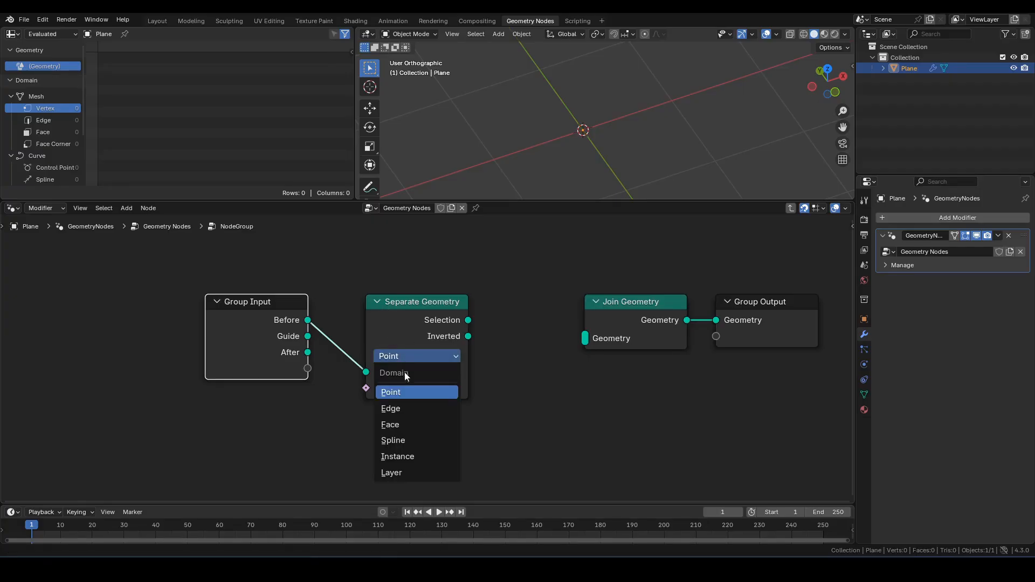
left_click(406, 437)
Step: Drive Separate Geometry's Selection with an Integer Equal comparison placed below the Group Input, with an Index node connected to A
middle_click_drag(296, 427, 396, 396)
left_click_drag(465, 357, 415, 389)
type("e")
left_click(362, 409)
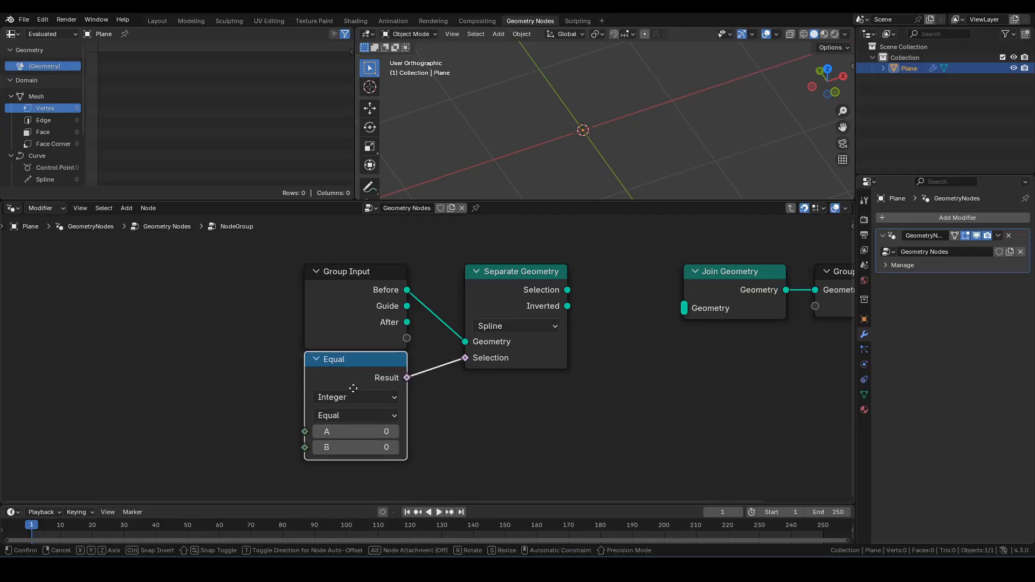
left_click_drag(304, 431, 260, 412)
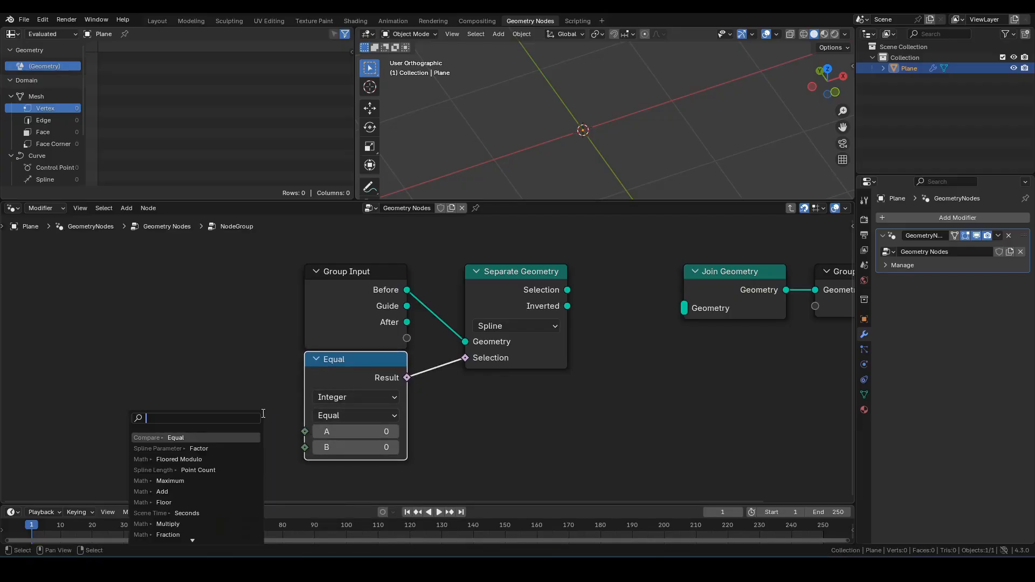
type("ind")
key("Return")
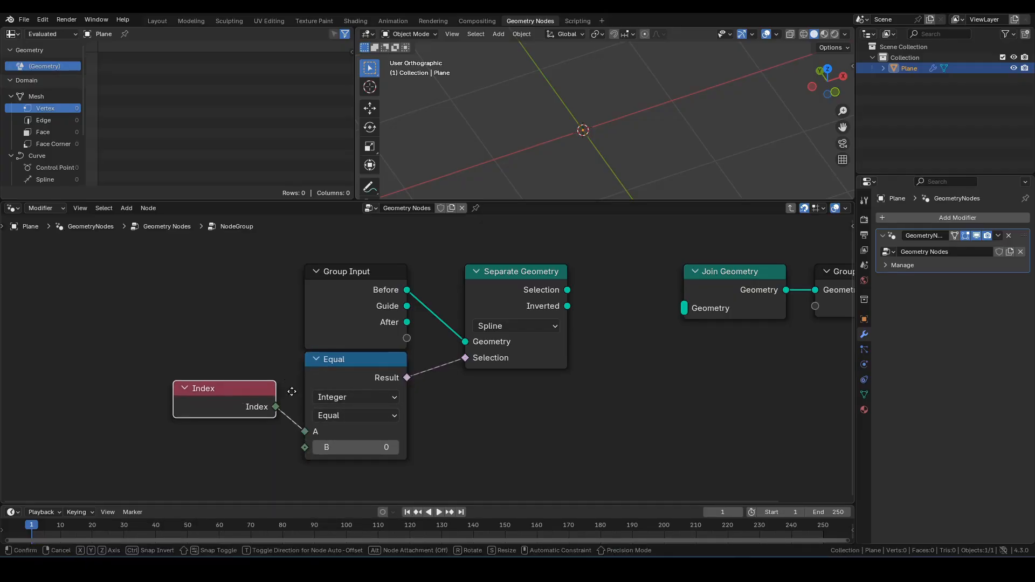
left_click(294, 367)
Step: Move Separate Geometry closer, hide the Group Input's unused sockets, and connect the Selection output to Join Geometry
left_click_drag(504, 277, 464, 276)
middle_click_drag(355, 305, 201, 347)
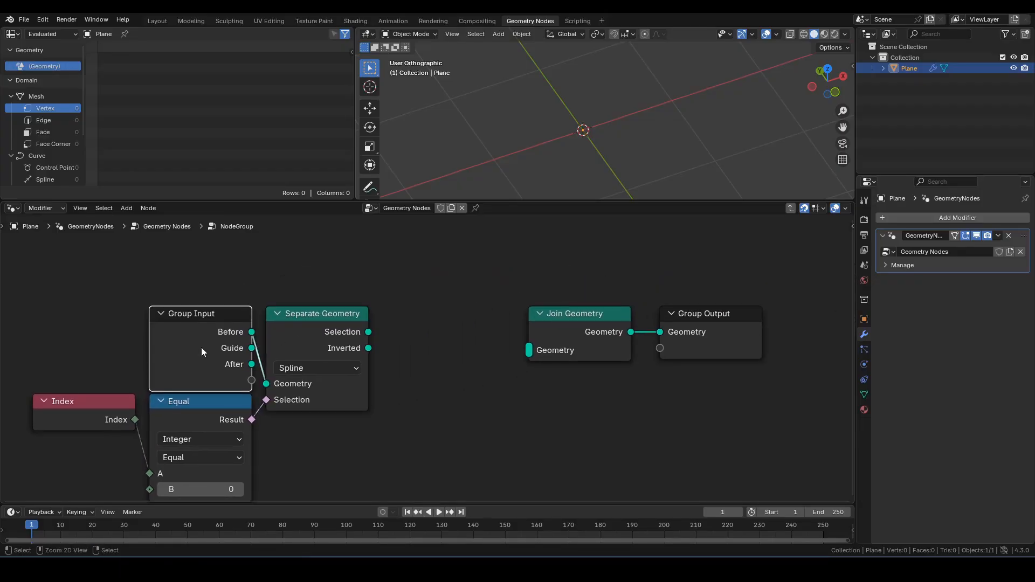
key("ctrl+h")
middle_click_drag(374, 336, 344, 332)
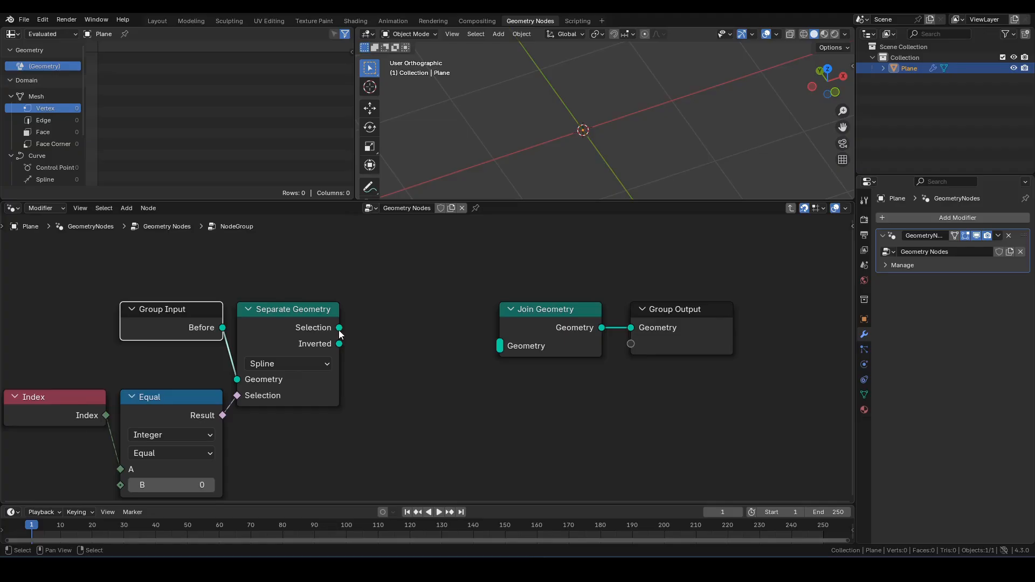
left_click_drag(339, 329, 500, 345)
scroll(580, 157, "up", 3)
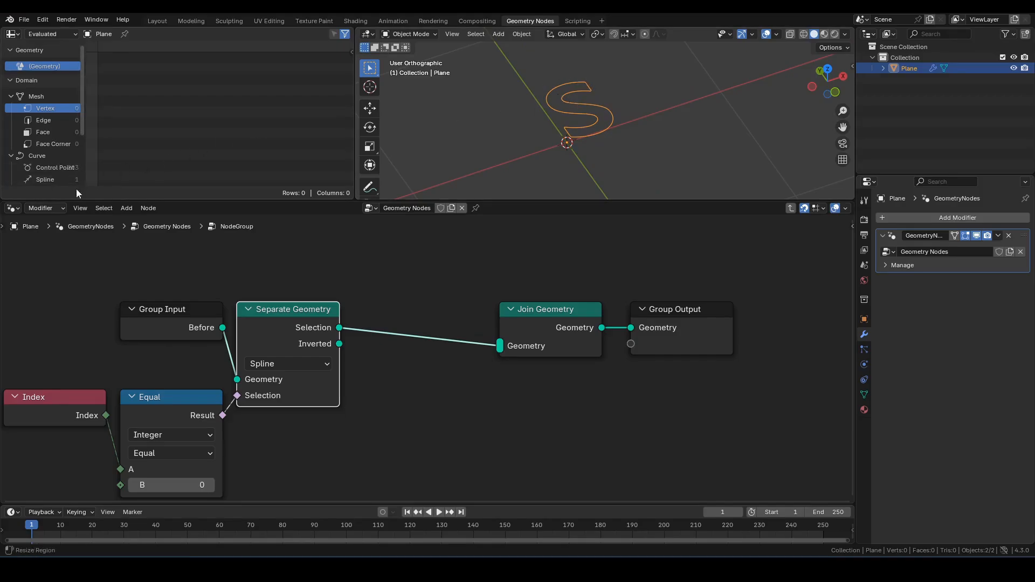
Step: Move the Index and Equal nodes up so they sit directly beneath the Group Input
left_click_drag(65, 365, 156, 417)
key("g")
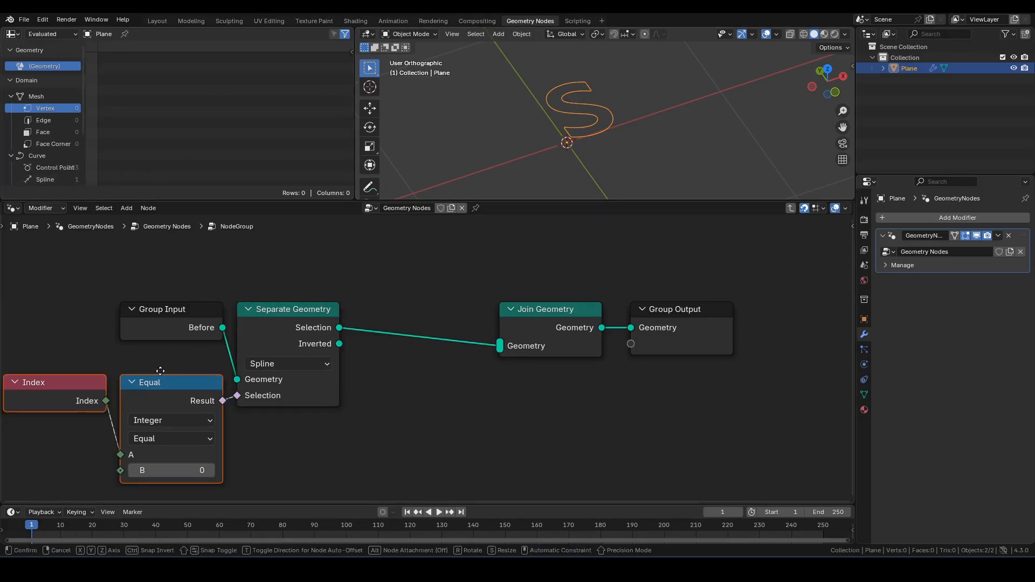
left_click(161, 358)
Step: Duplicate the Group Input, Index, Equal and Separate Geometry nodes together and place the copies straight below the originals
scroll(128, 389, "down", 2)
middle_click_drag(127, 389, 353, 382)
left_click_drag(260, 287, 500, 408)
key("shift+d")
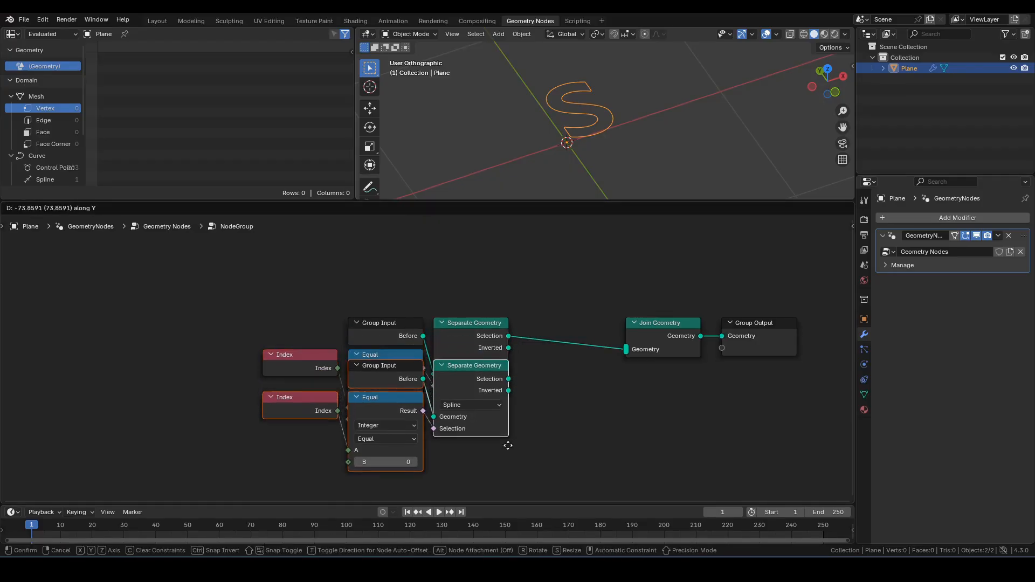
key("y")
left_click(500, 426)
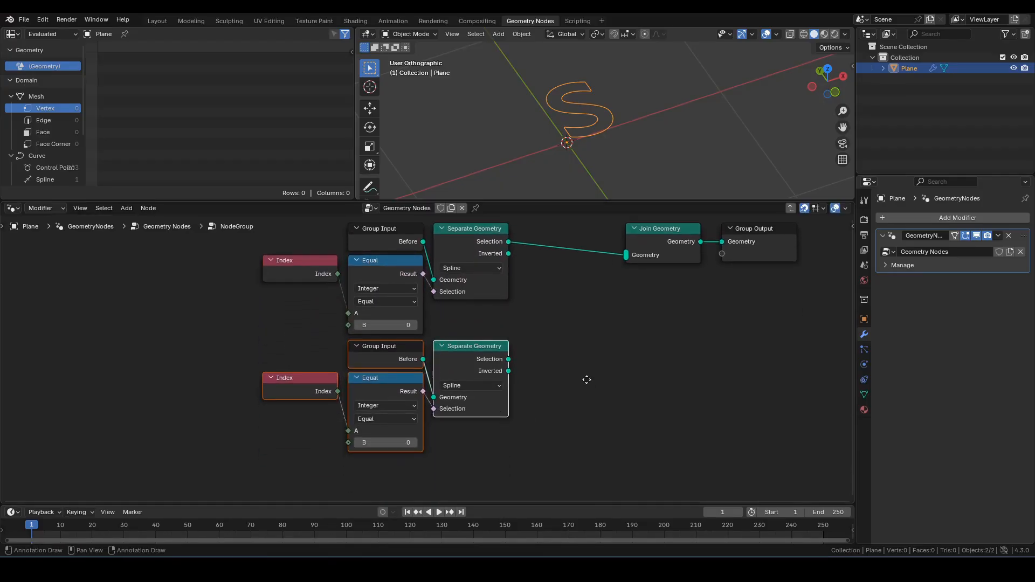
Step: In the second branch, link Guide to Separate Geometry, hide the Group Input's unused sockets, and connect the Selection output to Join Geometry
middle_click_drag(573, 381, 530, 391)
left_click(345, 360)
key("ctrl+h")
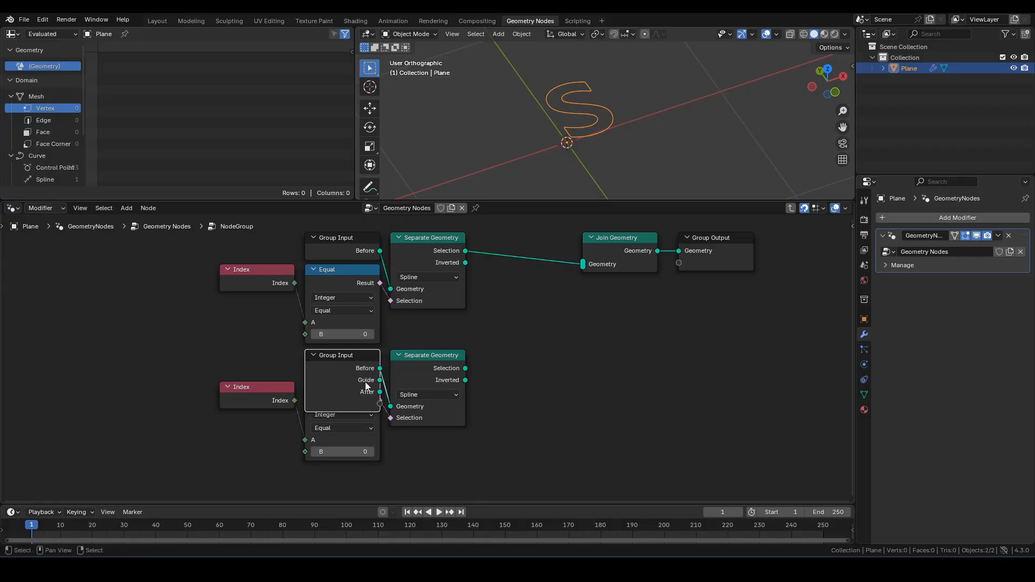
left_click_drag(378, 386, 379, 381)
key("ctrl+h")
middle_click_drag(490, 350, 439, 382)
left_click_drag(414, 401, 534, 301)
Step: Duplicate the Guide branch's Group Input, Index, Equal and Separate Geometry nodes and place the copies straight below it
middle_click_drag(488, 397, 515, 364)
left_click_drag(487, 435, 193, 325)
key("g")
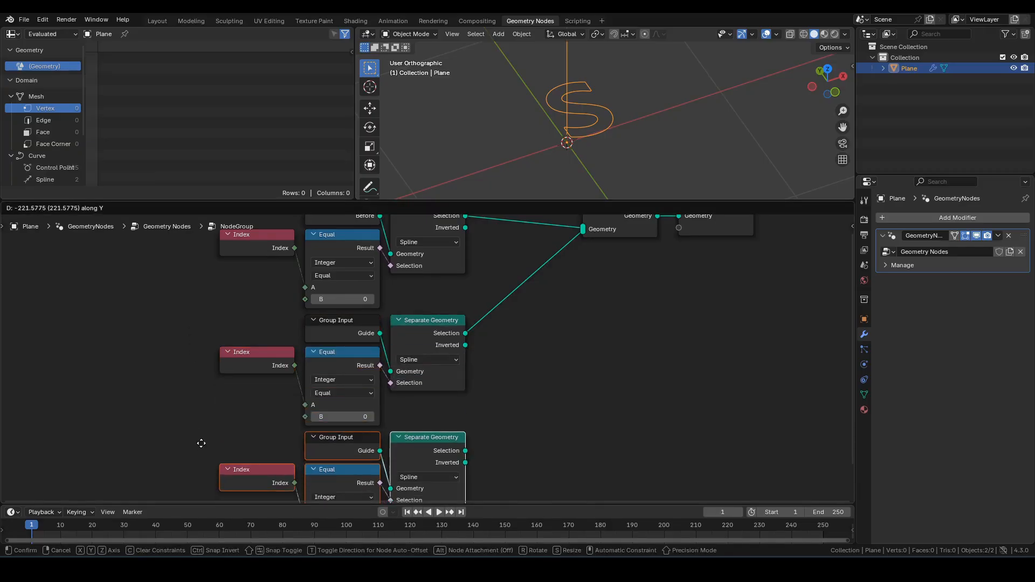
left_click(195, 443)
Step: In the third branch, link After to Separate Geometry, hide the Group Input's unused sockets, and connect the Selection output to Join Geometry
middle_click_drag(348, 455, 357, 377)
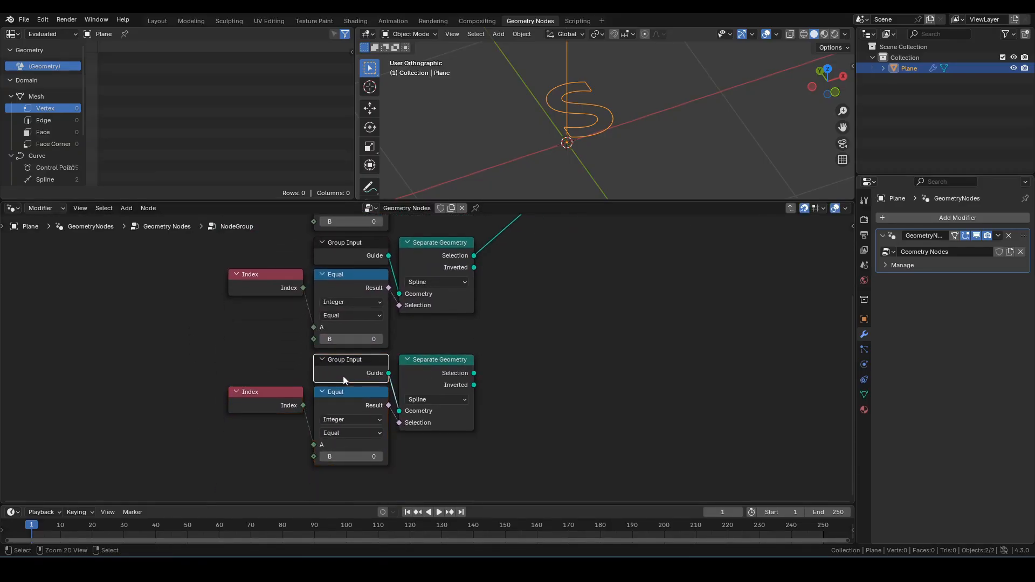
left_click(342, 376)
key("ctrl+h")
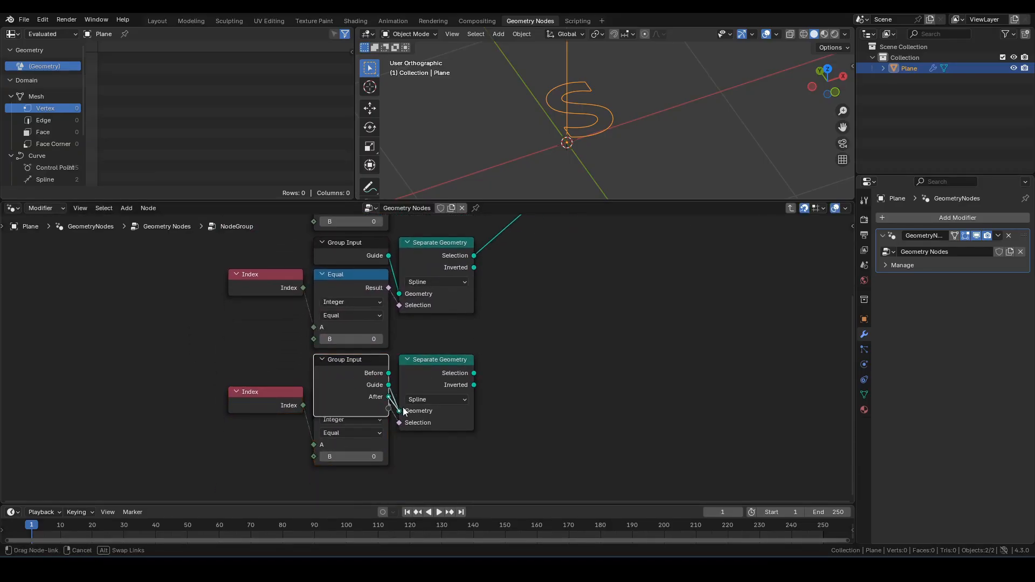
key("ctrl+h")
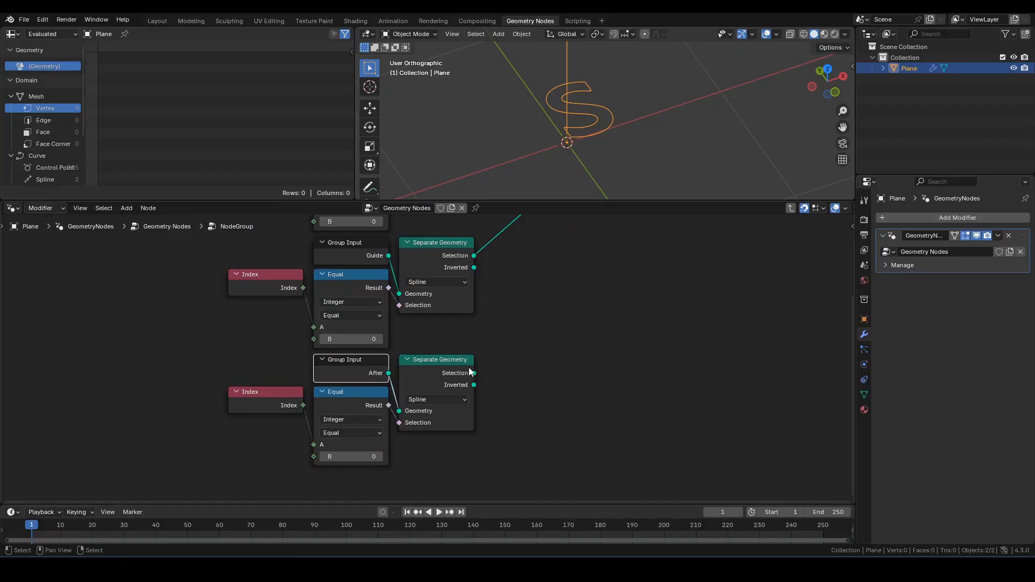
middle_click_drag(547, 337, 441, 430)
left_click_drag(365, 468, 482, 260)
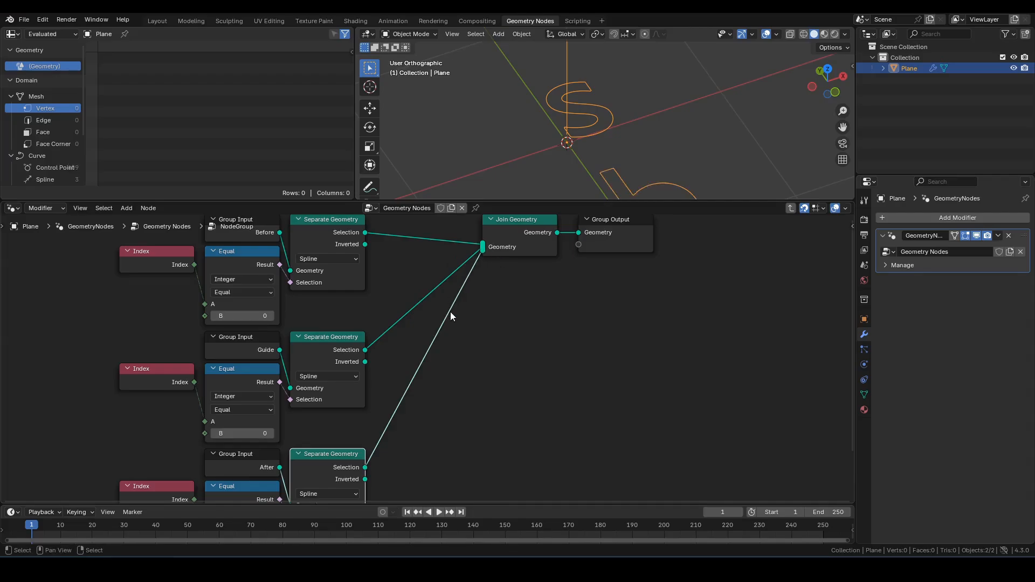
Step: Move Join Geometry and Group Output down so they are level with the Guide branch's Separate Geometry
scroll(452, 300, "up", 2)
middle_click_drag(489, 288, 469, 381)
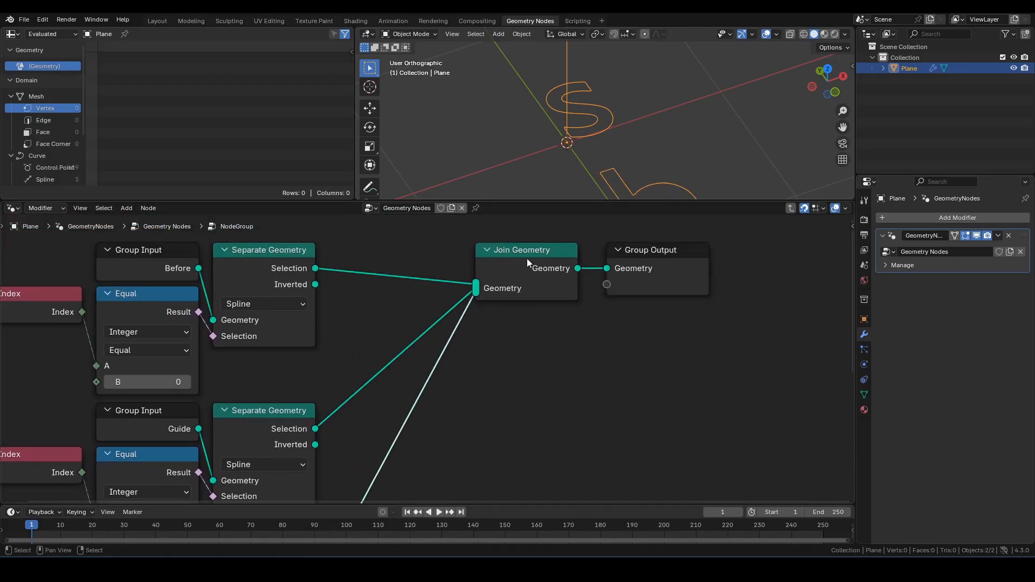
left_click_drag(529, 263, 512, 419)
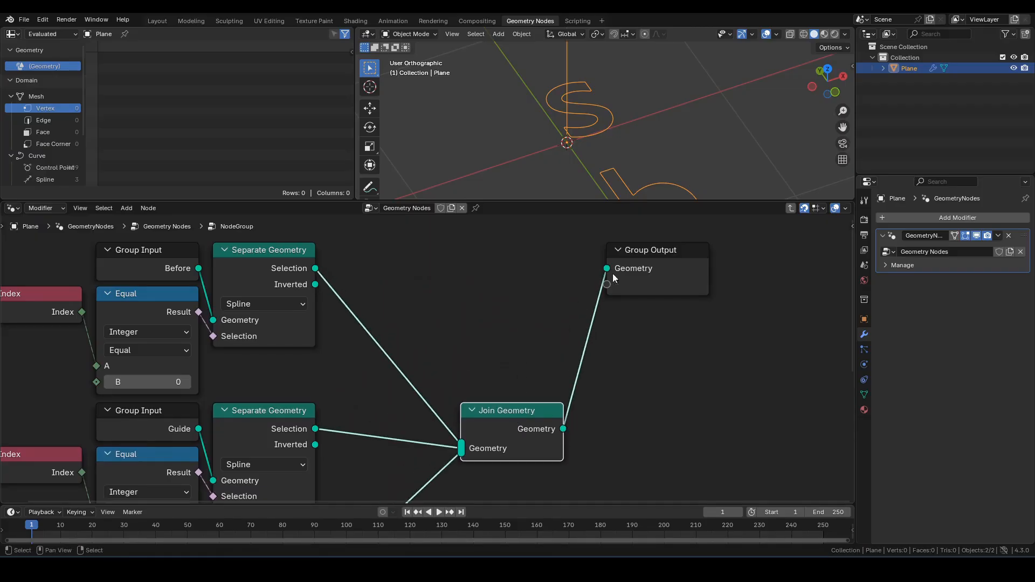
left_click_drag(643, 259, 613, 419)
scroll(631, 170, "down", 4)
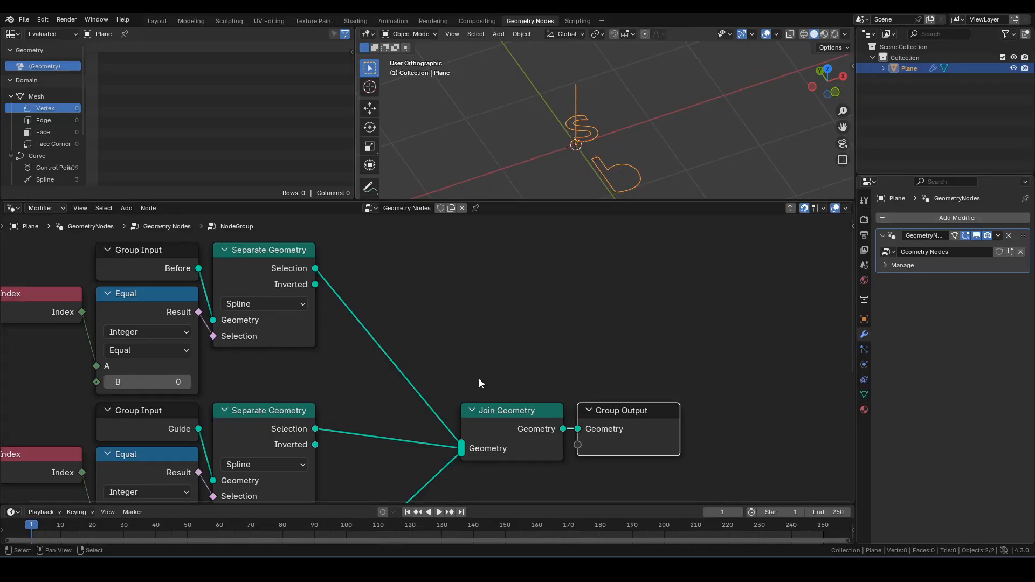
Step: Shift Join Geometry and Group Output together along X, farther away from the Separate Geometry nodes
middle_click_drag(515, 334, 512, 278)
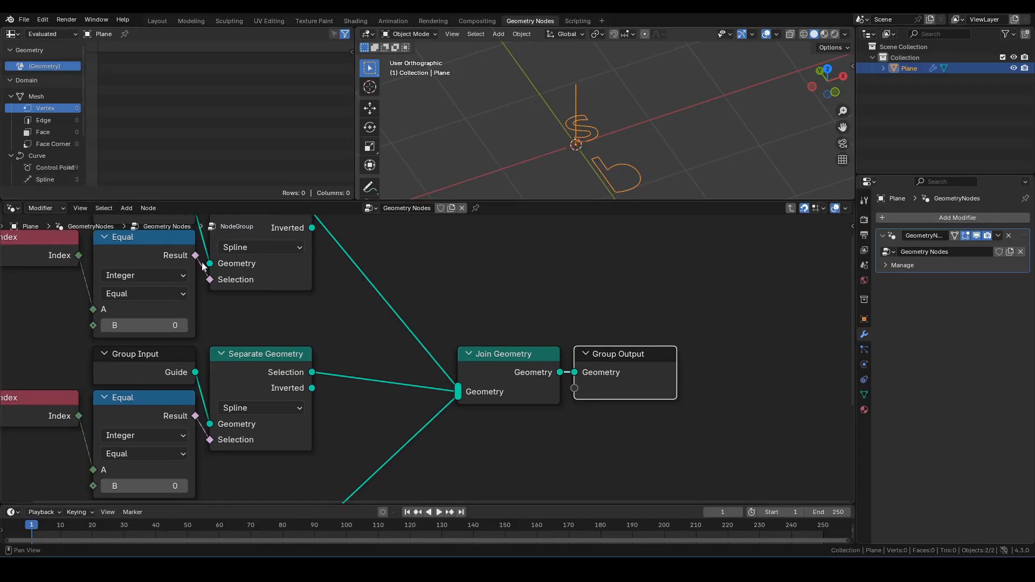
scroll(466, 321, "down", 3)
middle_click_drag(507, 289, 500, 287)
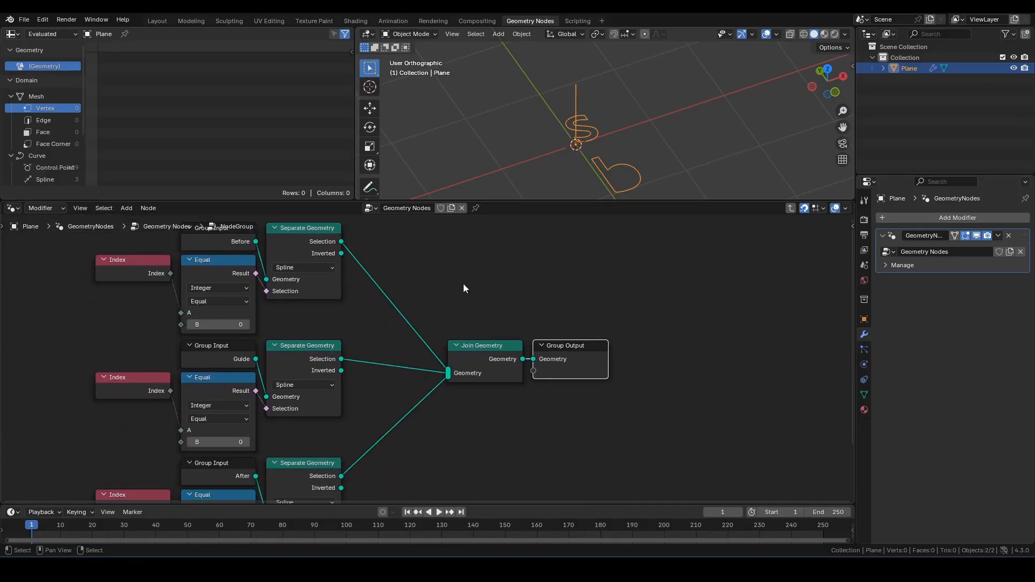
left_click_drag(447, 286, 619, 429)
key("g")
key("x")
left_click(622, 392)
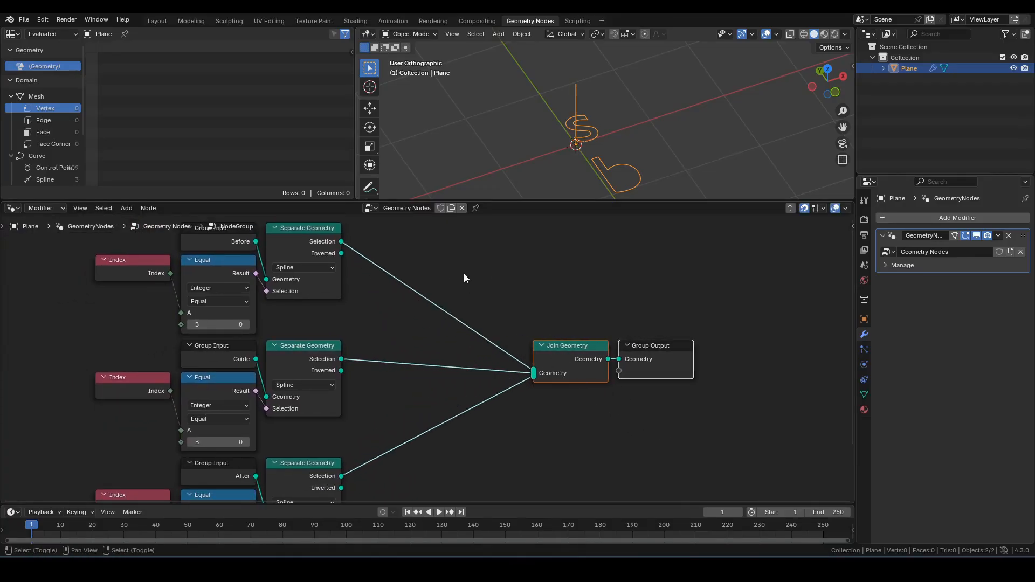
Step: Add reroutes to the three links entering Join Geometry and place each one beside the join, level with its own branch
right_click_drag(464, 275, 465, 443, "shift")
left_click_drag(464, 300, 511, 244)
left_click_drag(468, 370, 512, 367)
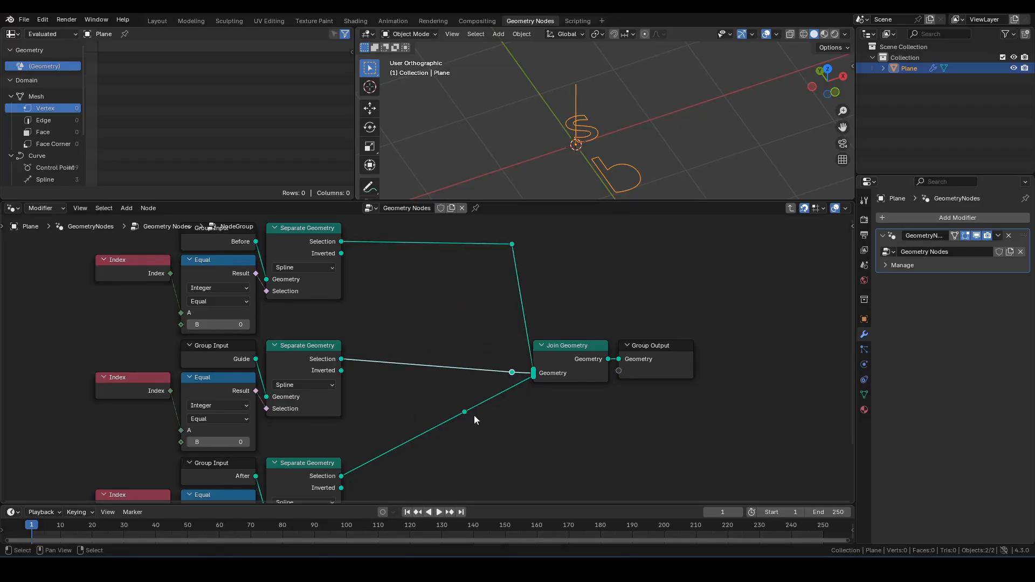
left_click_drag(464, 413, 519, 479)
scroll(566, 421, "down", 2)
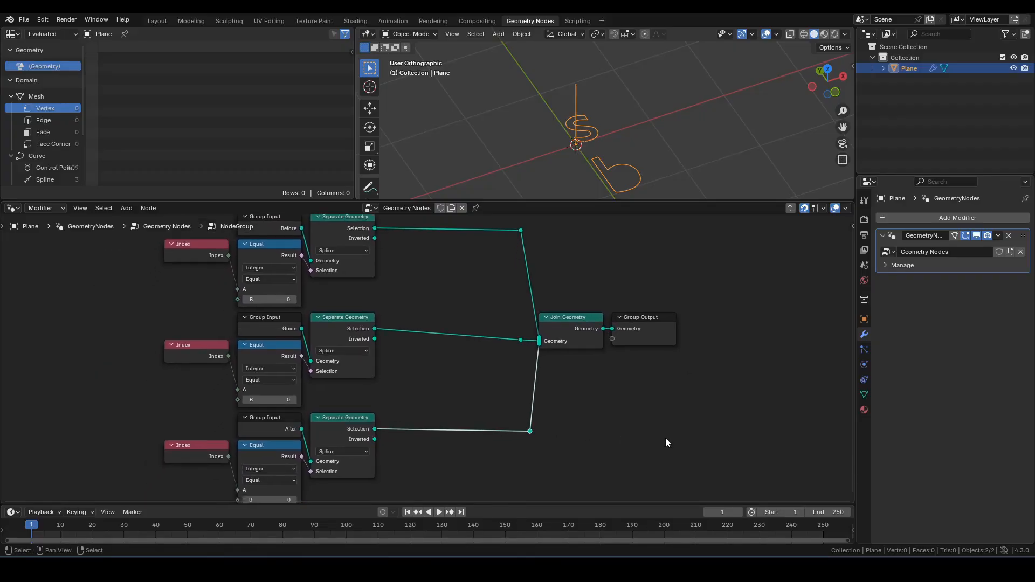
Step: In a maximised top view of the letters, draw an annotation curve from the S's upper terminal around to the top of the b
middle_click_drag(640, 155, 597, 155)
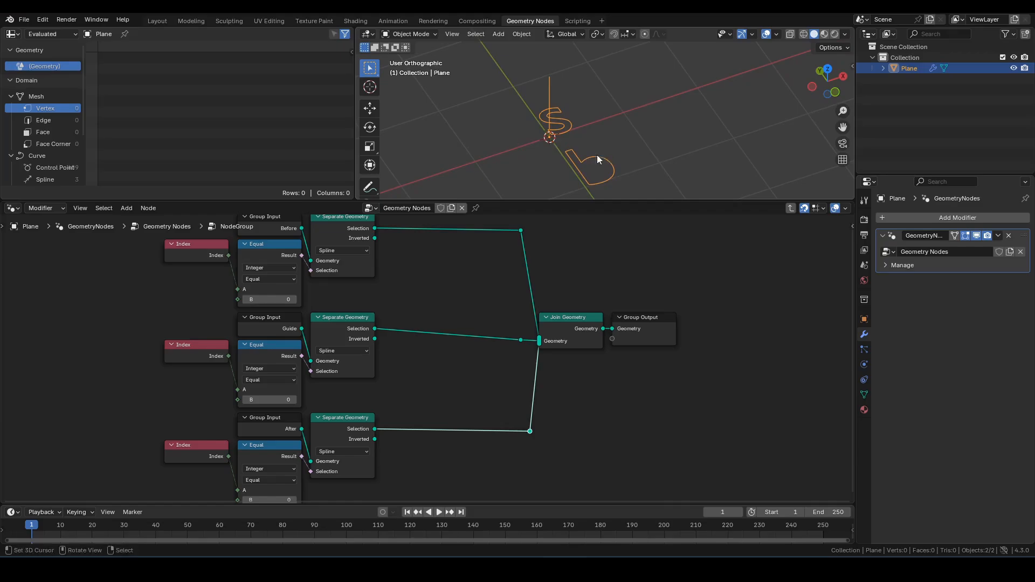
key("KP_7")
key("ctrl+space")
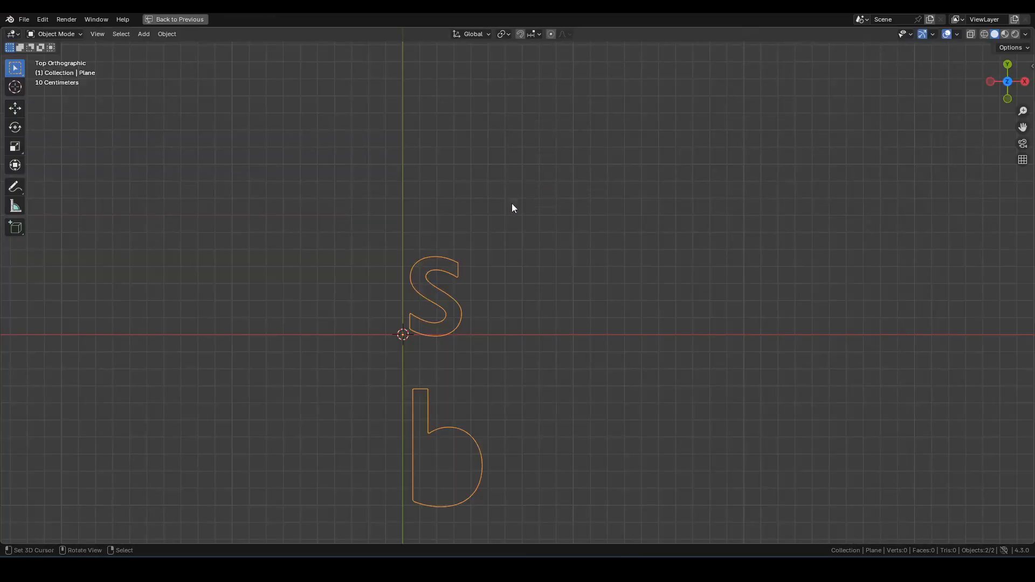
middle_click_drag(442, 314, 419, 253, "shift")
scroll(416, 255, "up", 4)
scroll(414, 257, "down", 1)
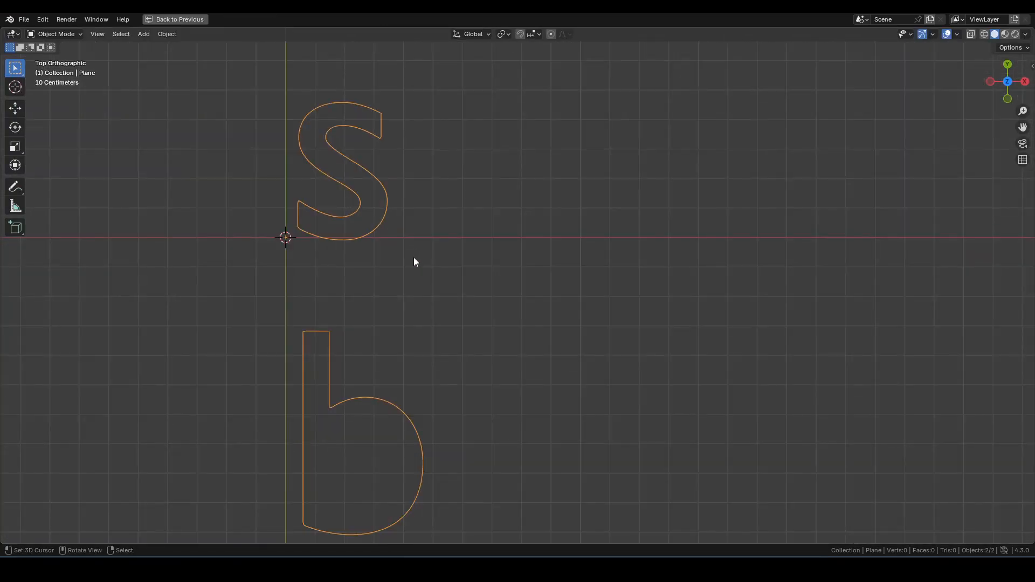
middle_click_drag(409, 216, 471, 180)
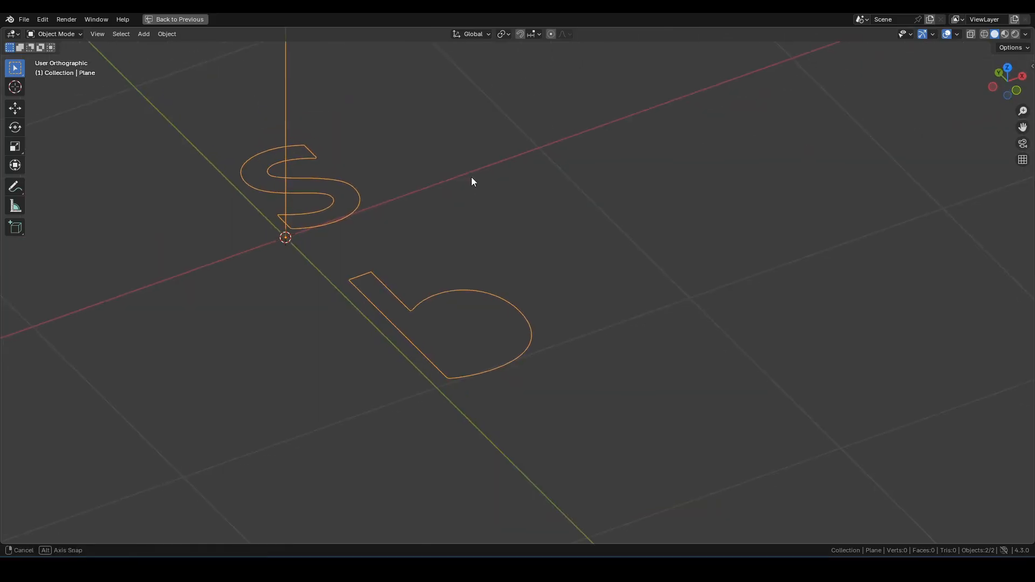
key("KP_7")
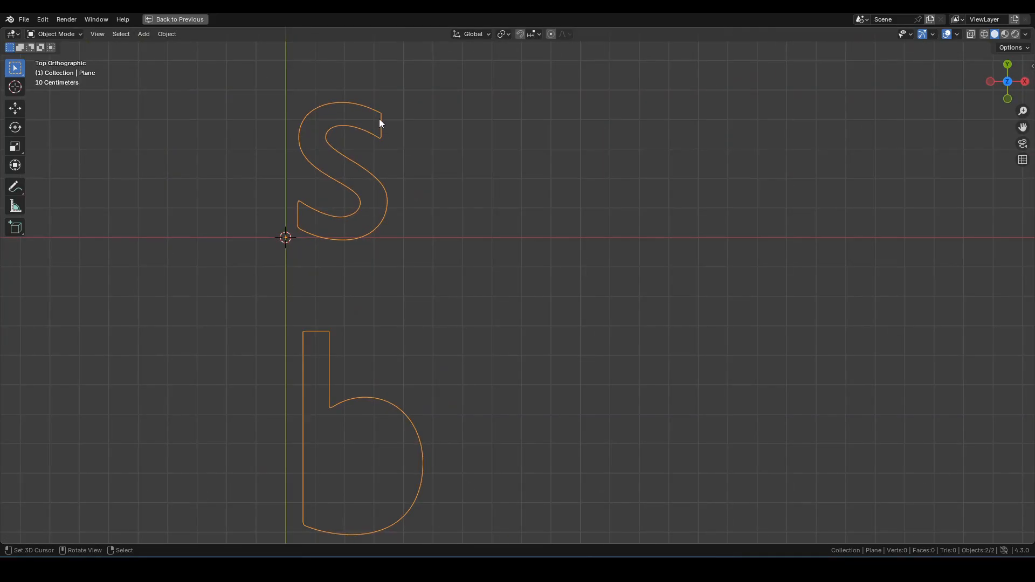
key("d")
mouse_move(381, 115)
left_mouse_down()
mouse_move(393, 92)
mouse_move(461, 100)
mouse_move(432, 289)
mouse_move(324, 328)
left_mouse_up()
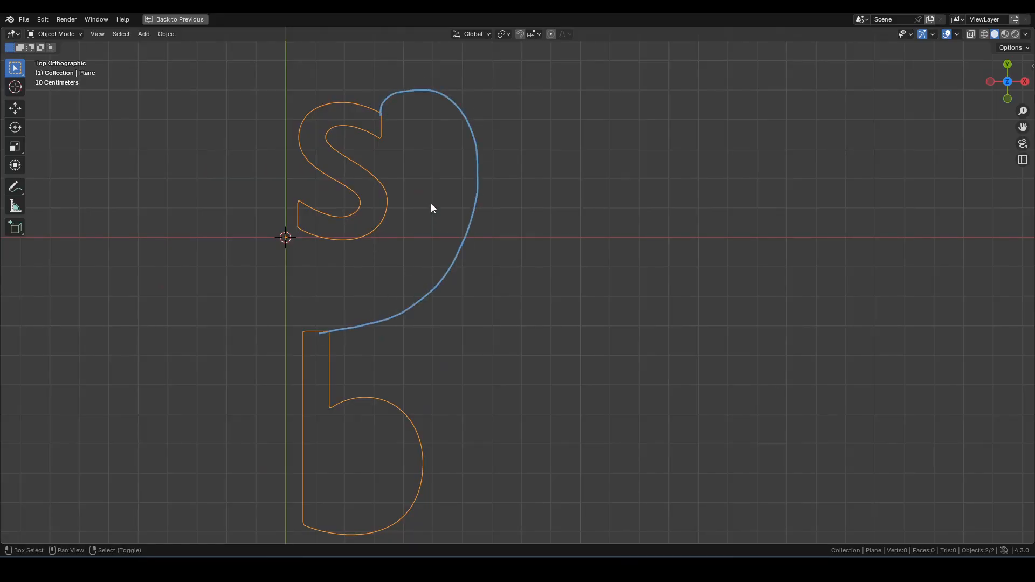
Step: Examine where the annotated guide curve meets the S and the b, then restore the full workspace layout
middle_click_drag(430, 208, 437, 254, "shift")
scroll(381, 175, "up", 2)
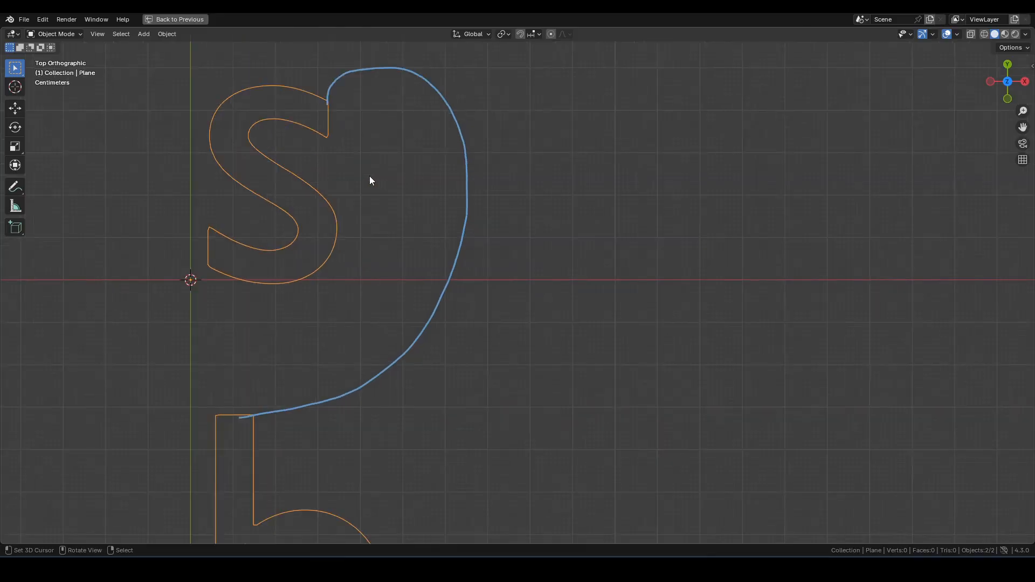
middle_click_drag(341, 129, 374, 148, "shift")
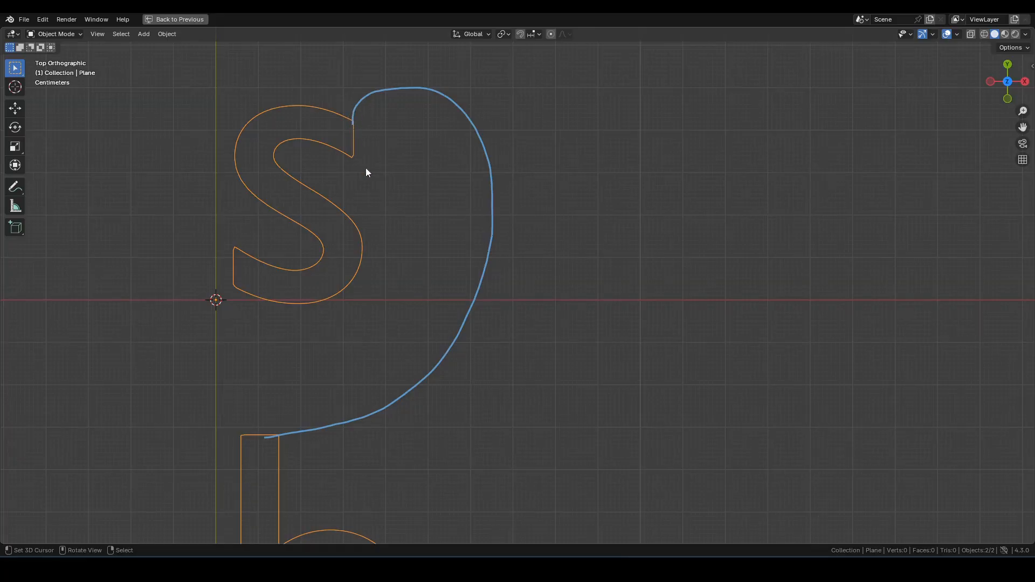
middle_click_drag(297, 432, 318, 361, "shift")
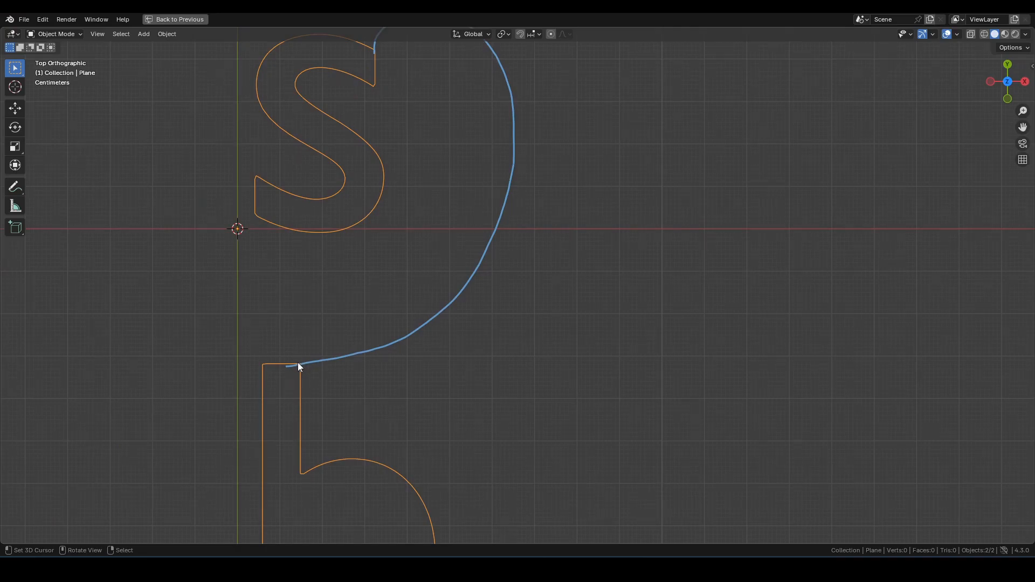
scroll(297, 362, "down", 2)
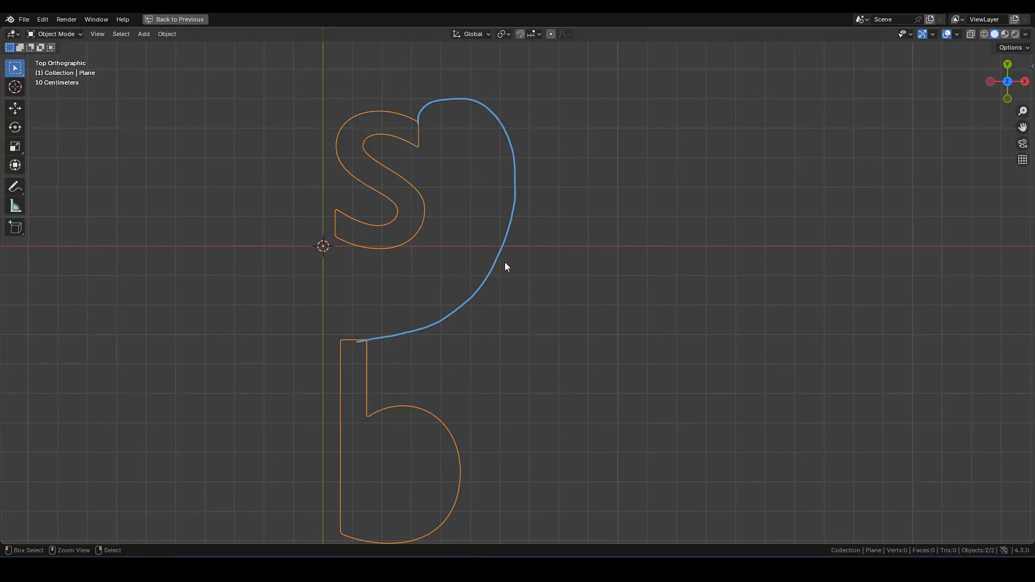
key("ctrl+space")
Step: Move the three reroutes, Join Geometry and Group Output farther along X to make room for more nodes in each branch
middle_click_drag(549, 300, 412, 348)
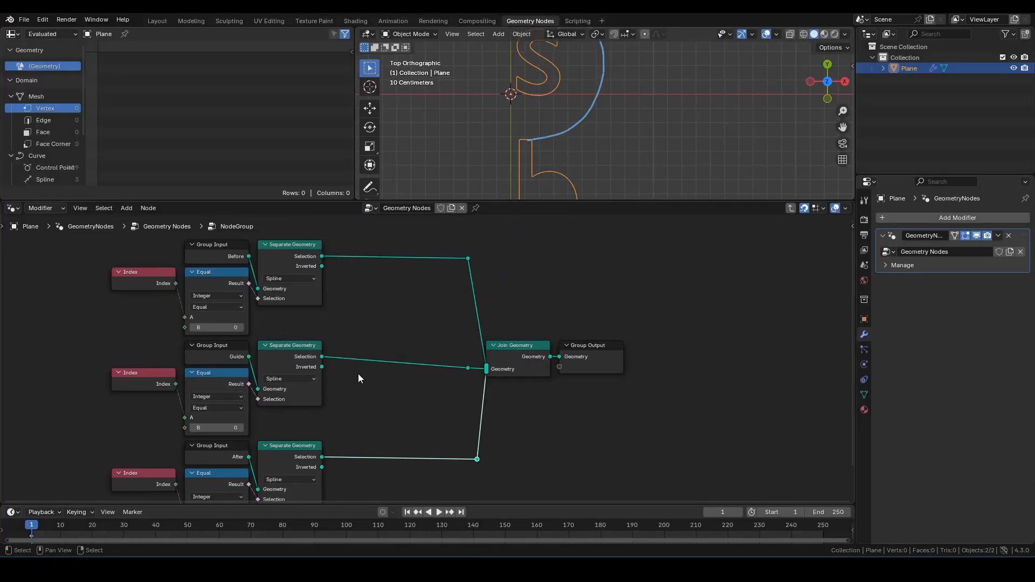
left_click_drag(380, 407, 161, 349)
left_click(396, 297)
left_click_drag(423, 237, 596, 456)
key("g")
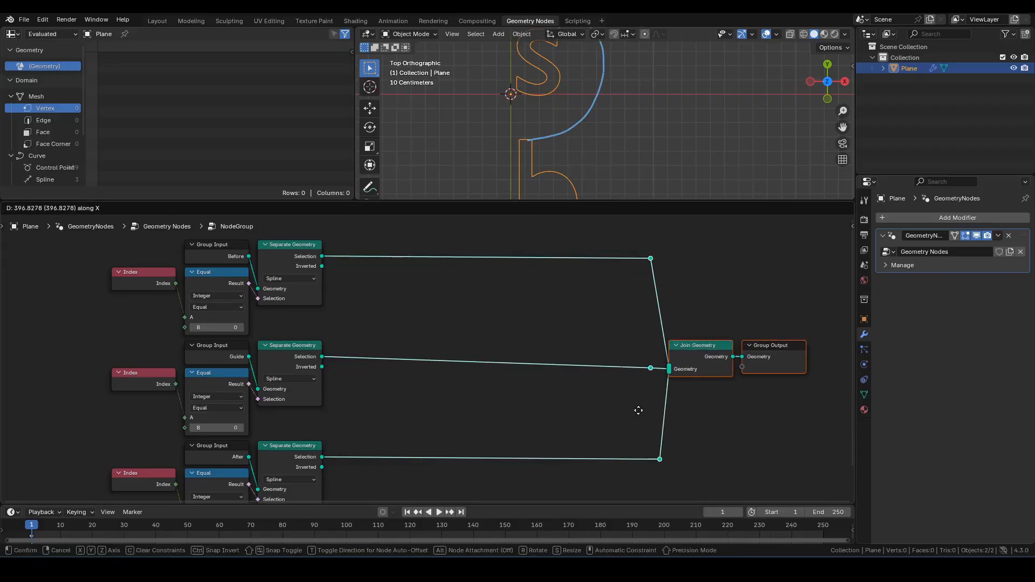
left_click(638, 411)
Step: Move the whole After branch with its reroute straight down to leave space below the Guide branch
middle_click_drag(438, 403, 457, 329)
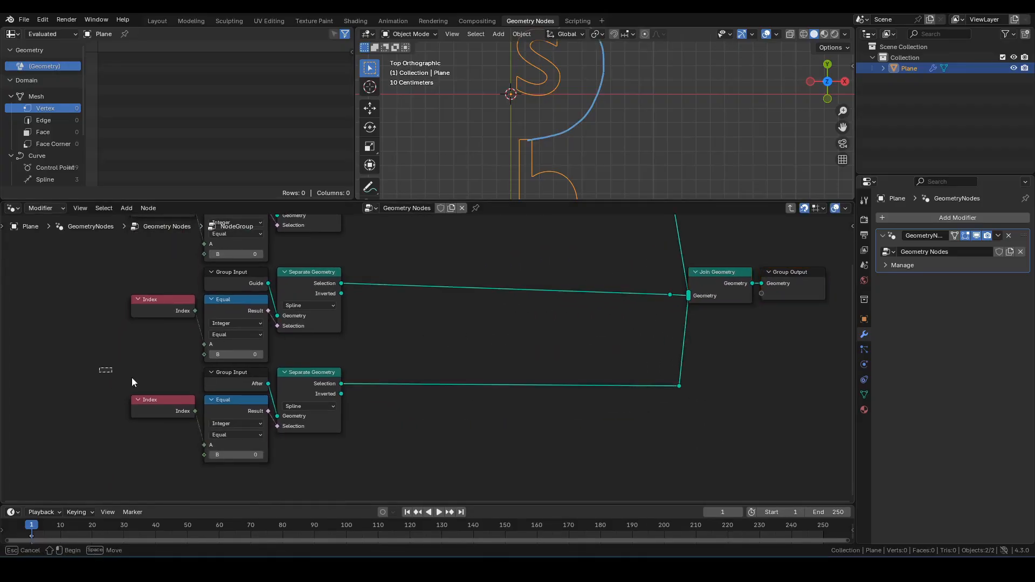
left_click_drag(100, 367, 703, 448)
key("g")
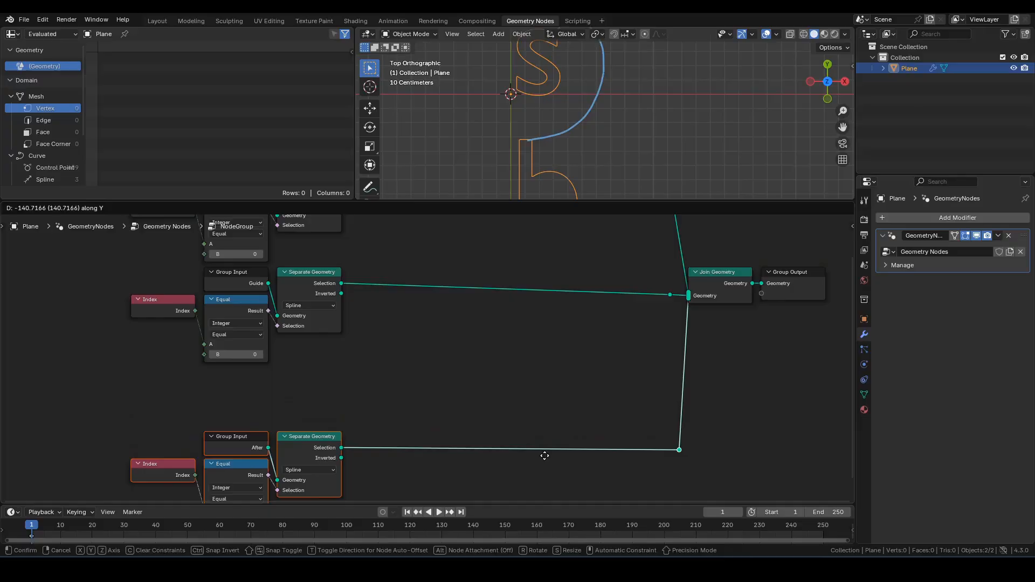
left_click(542, 456)
Step: Insert a Set Position node into the Guide link between Separate Geometry and the reroute
middle_click_drag(476, 354, 438, 399)
key("F3")
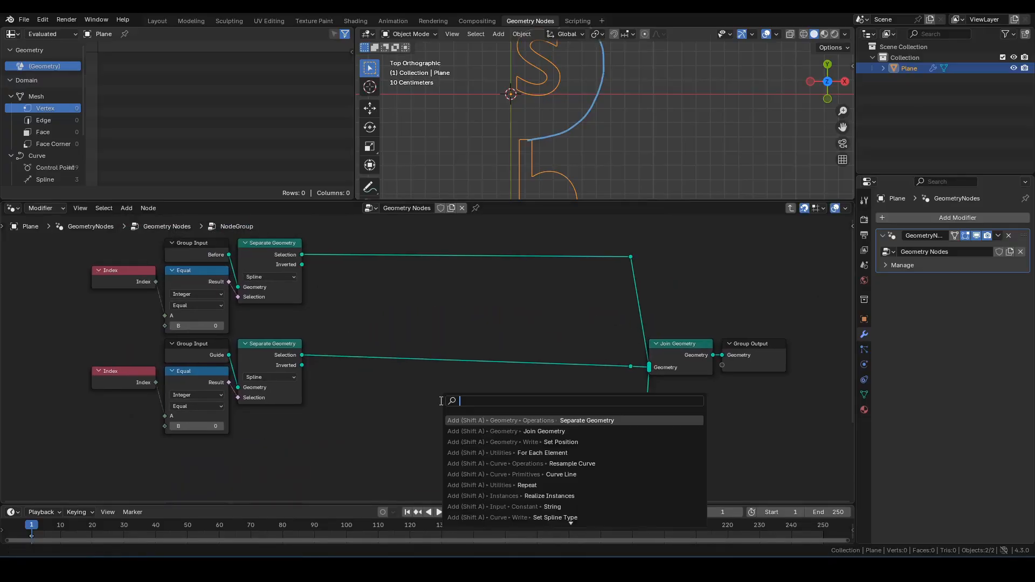
type("set ")
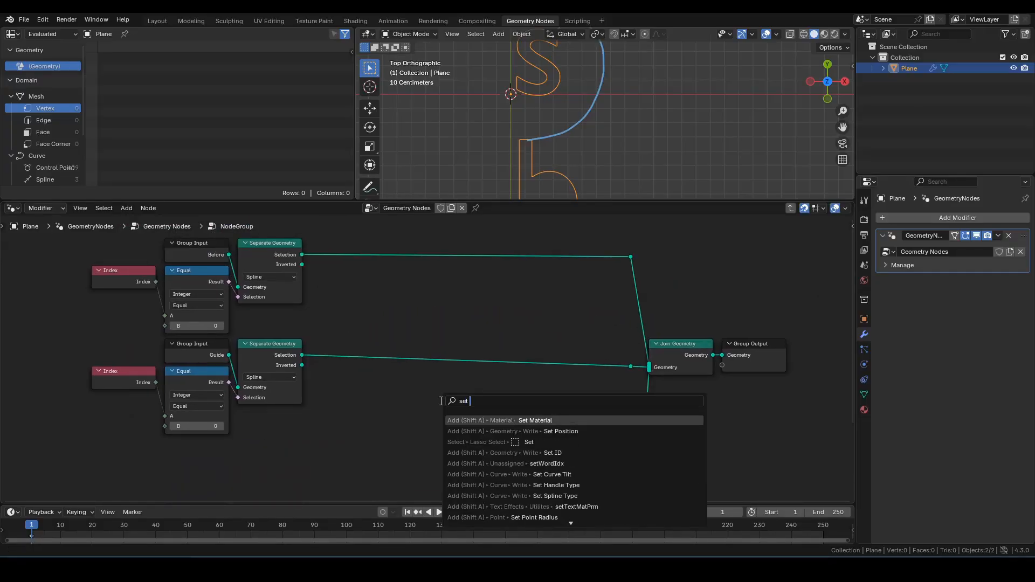
type("po")
key("Return")
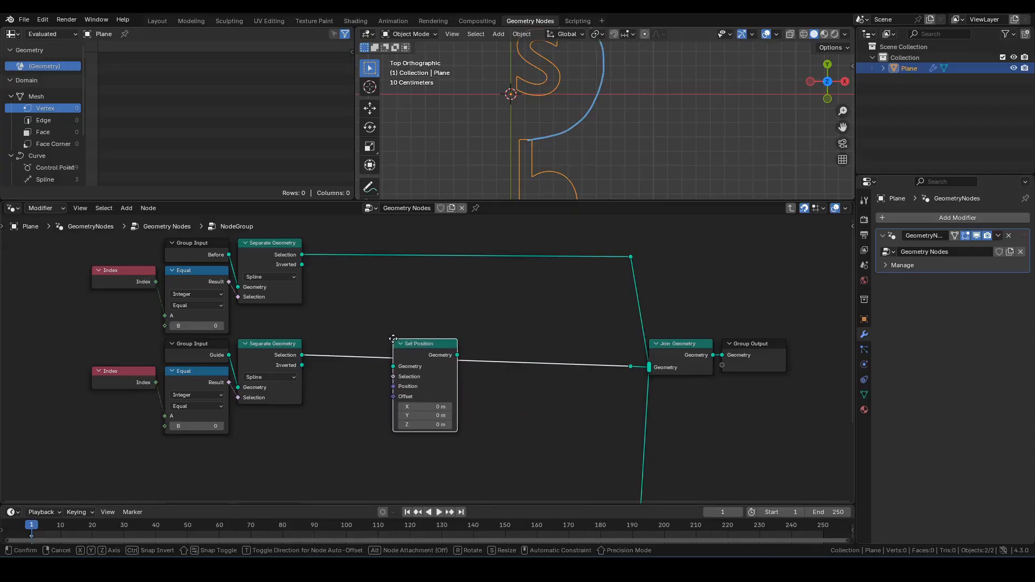
left_click(393, 339)
scroll(423, 364, "up", 4)
middle_click_drag(409, 378, 444, 373)
left_click(577, 379)
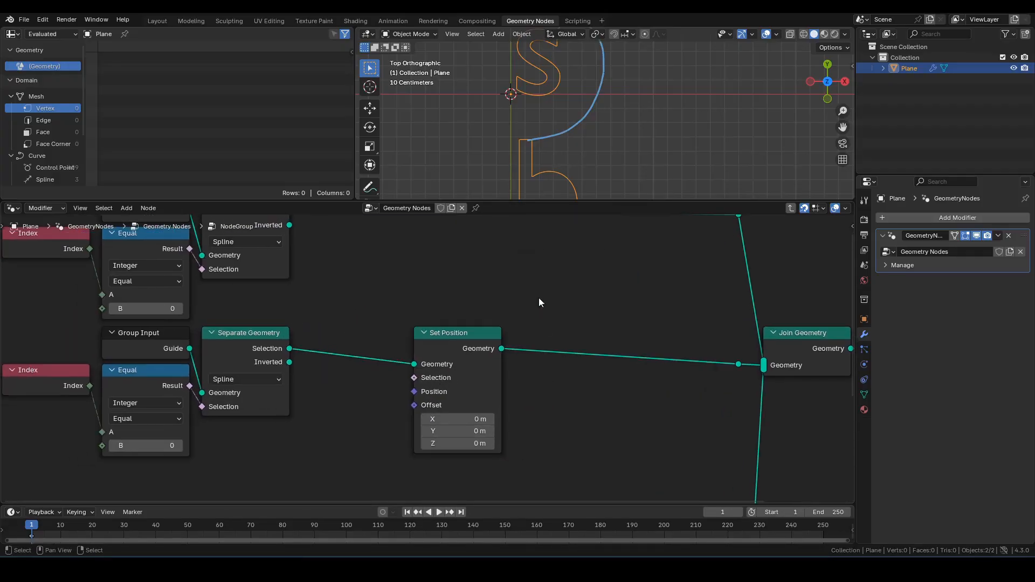
Step: Add an Endpoint Selection node with Start Size 1 and End Size 0 to the Set Position node's Selection, placed directly below it
middle_click_drag(596, 69, 571, 147, "shift")
scroll(566, 149, "up", 3)
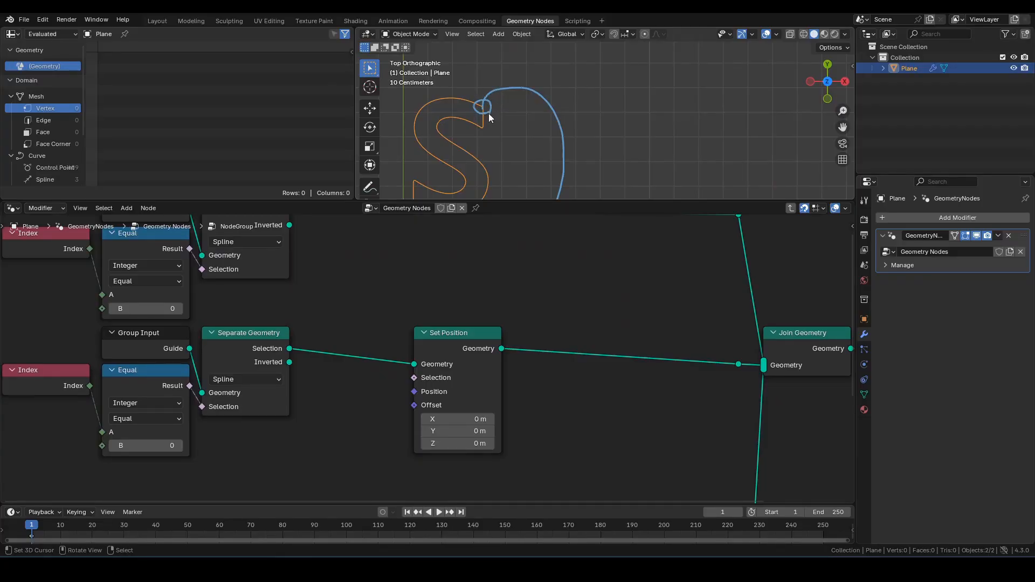
middle_click_drag(378, 382, 417, 341)
left_click_drag(448, 340, 385, 428)
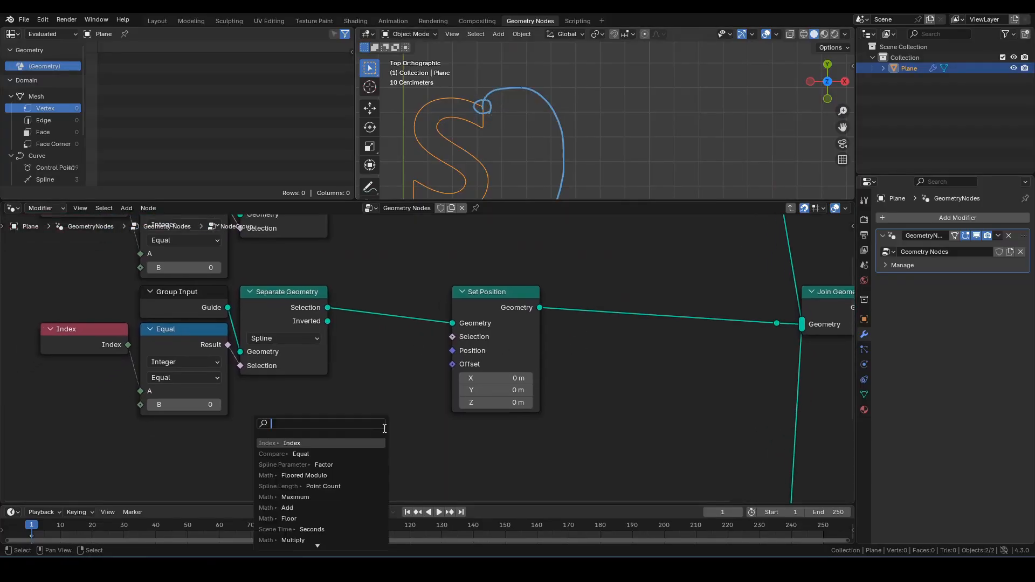
type("end")
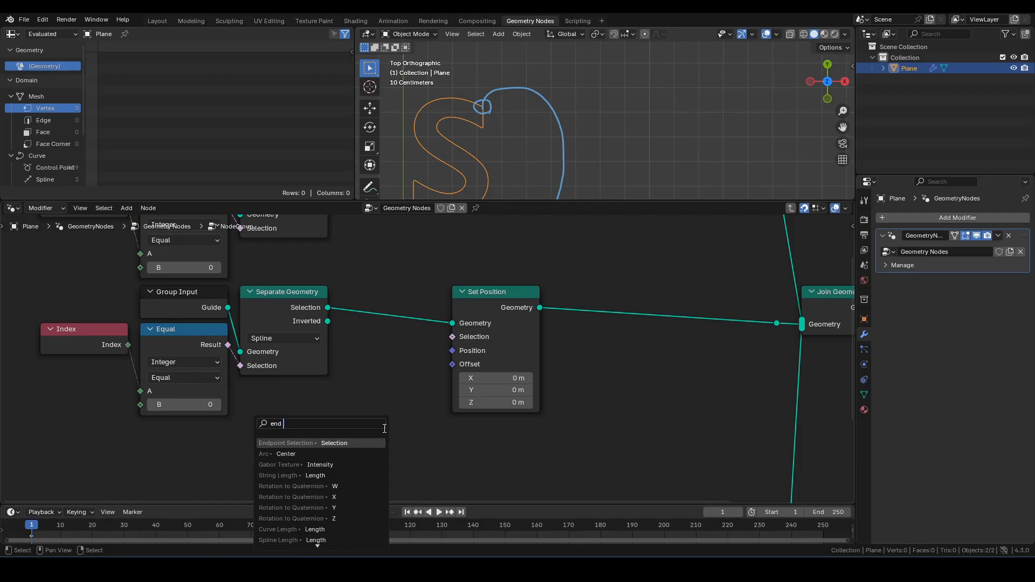
type("point")
key("Return")
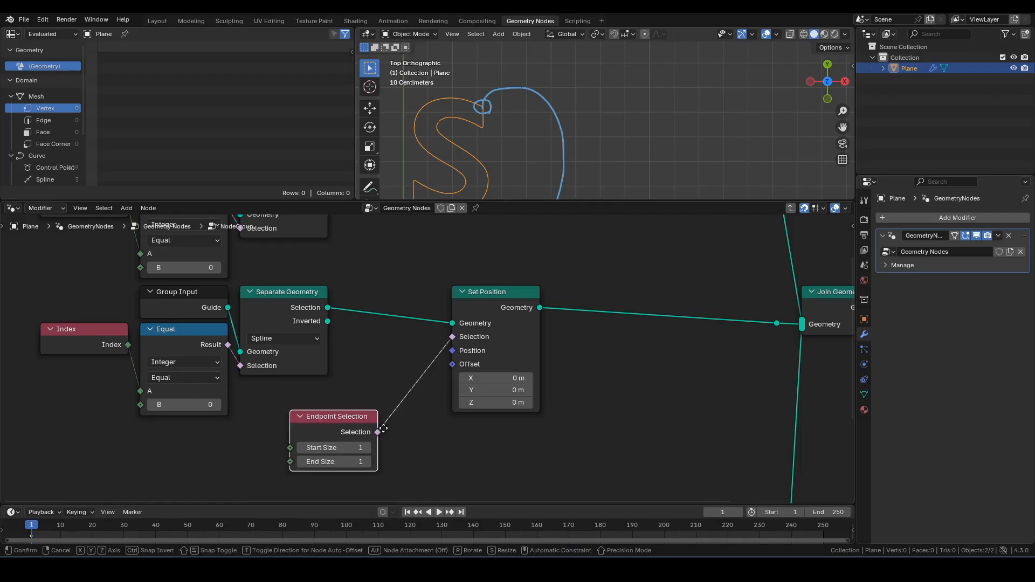
left_click(549, 435)
middle_click_drag(525, 466, 532, 412)
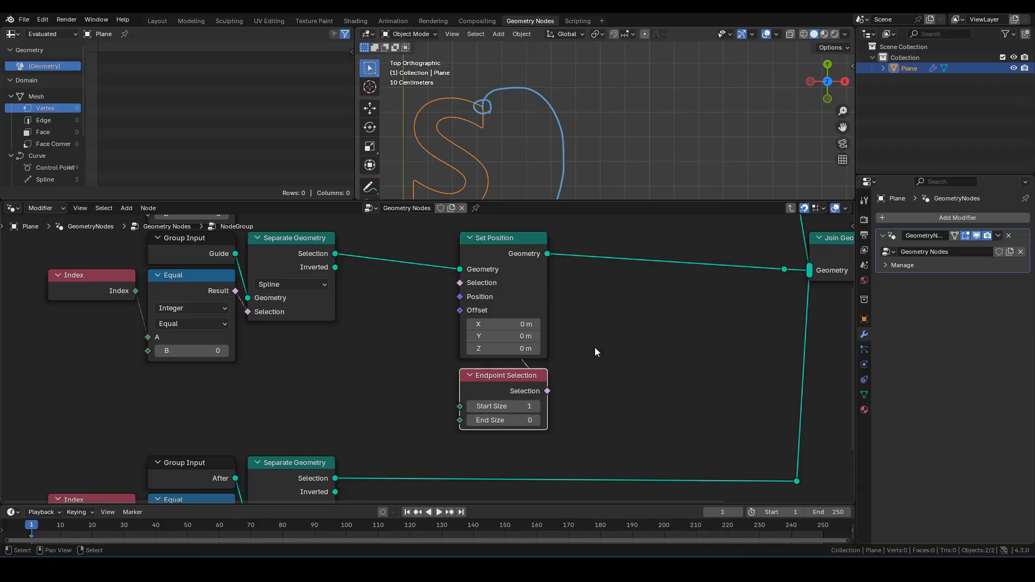
Step: Add a reroute to the Before link and feed a new Sample Curve node's Curves input from it
middle_click_drag(611, 296, 612, 328, "shift")
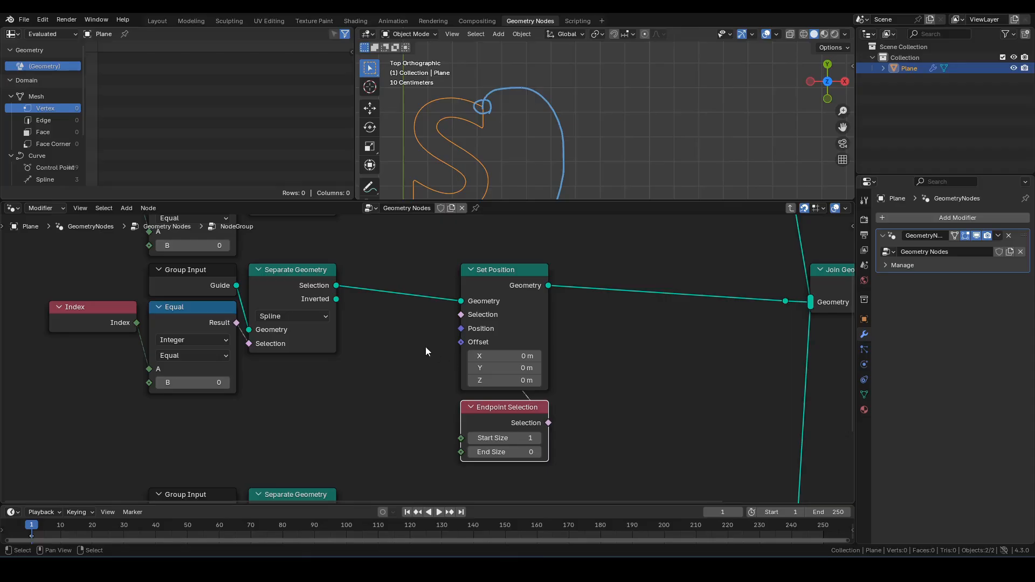
middle_click_drag(446, 314, 462, 379, "shift")
scroll(458, 354, "down", 2)
middle_click_drag(461, 326, 457, 368)
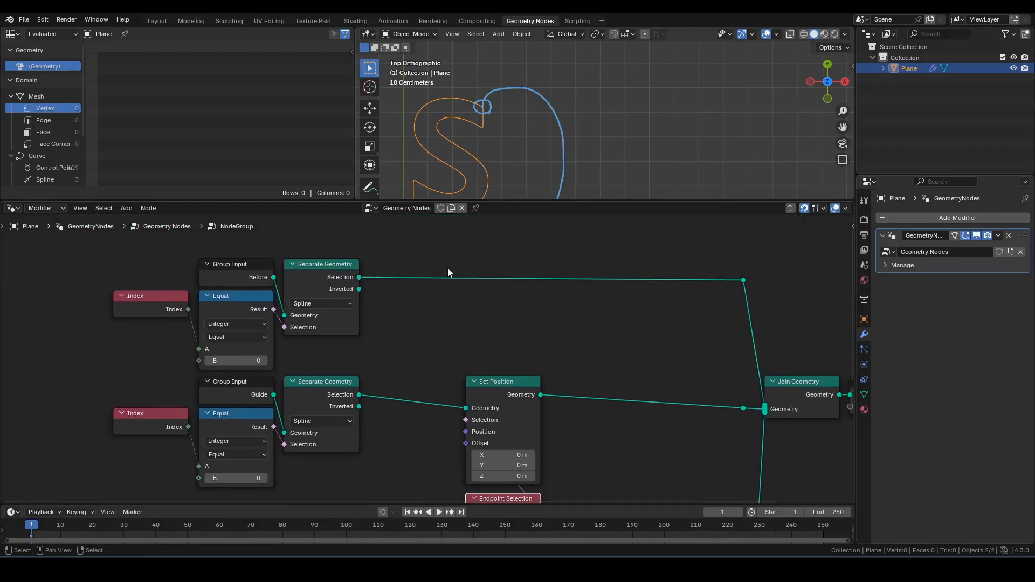
right_click_drag(379, 260, 379, 289, "shift")
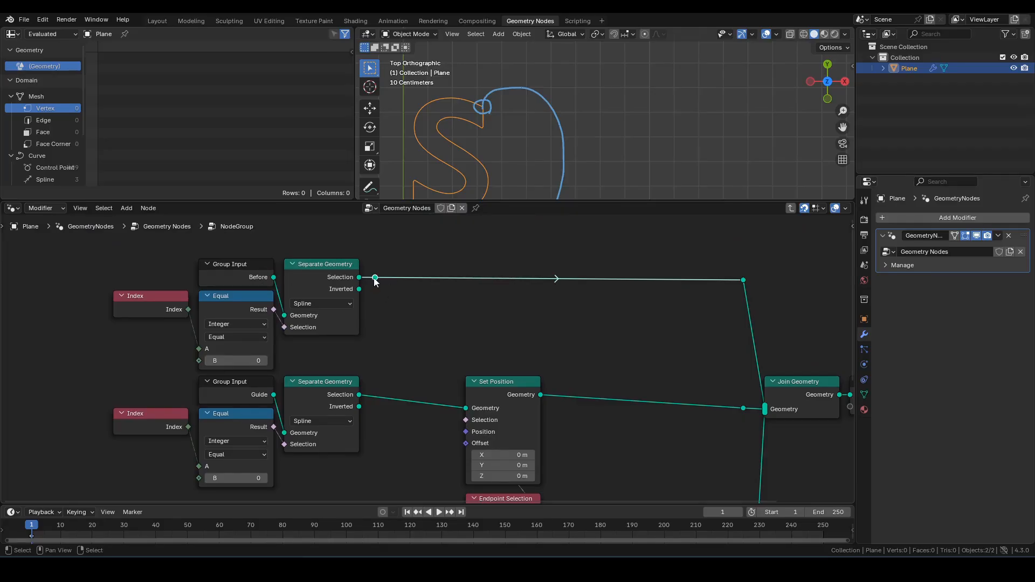
left_click_drag(376, 278, 376, 435)
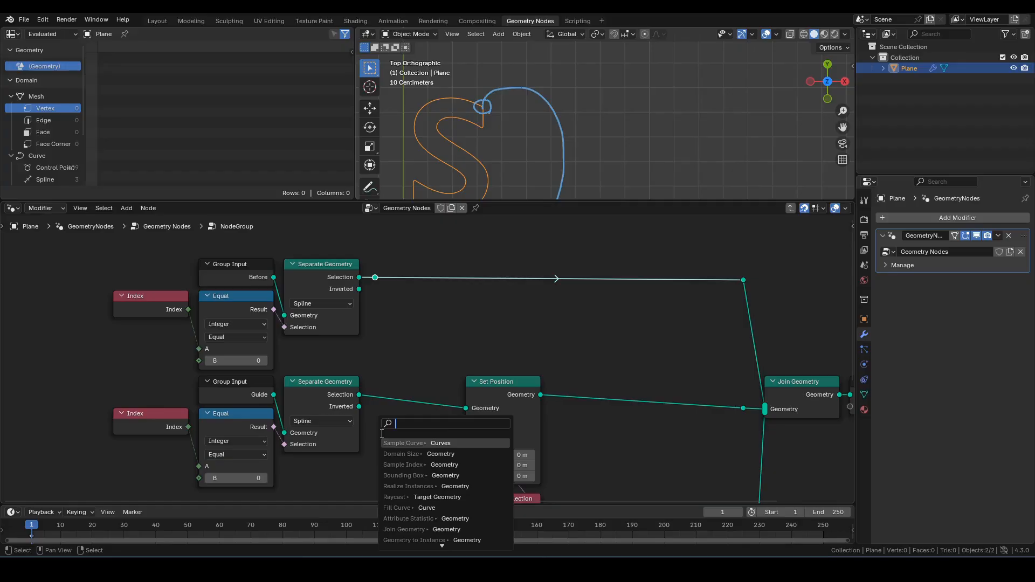
type("sample cuy")
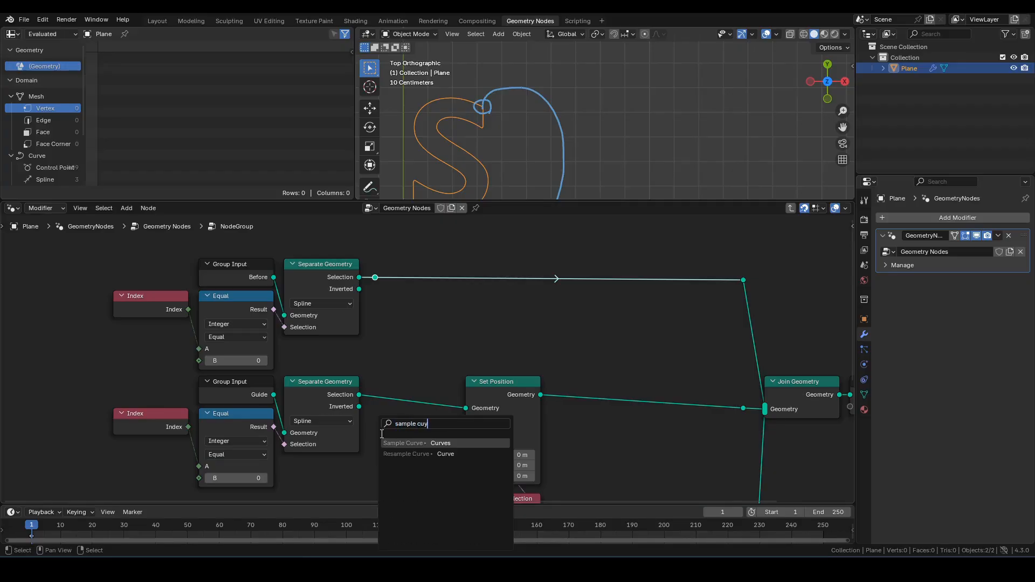
key("Return")
left_click(380, 433)
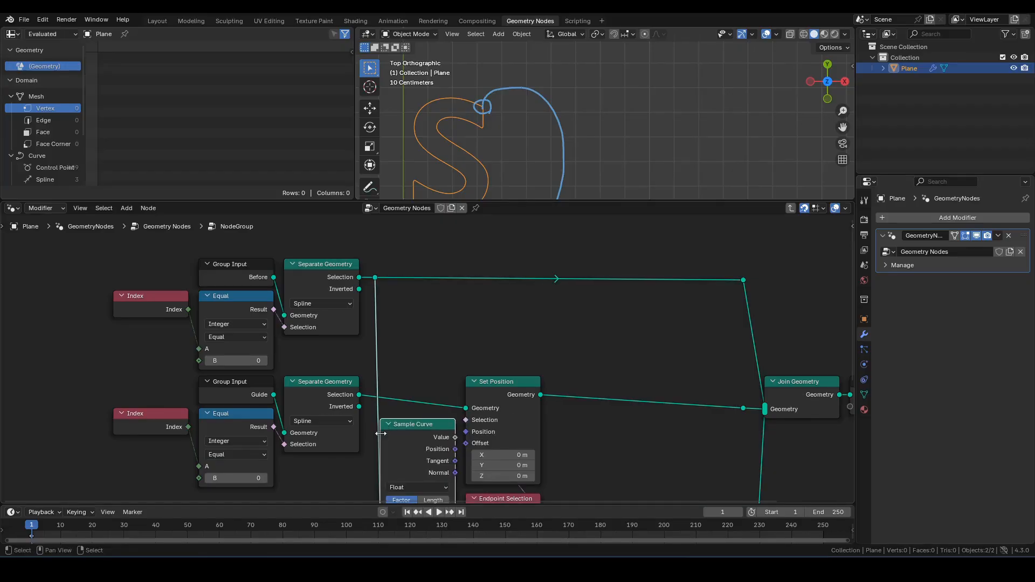
Step: Set the Sample Curve factor to 1 and connect its Position output to the Set Position node's Position
middle_click_drag(407, 354, 388, 270)
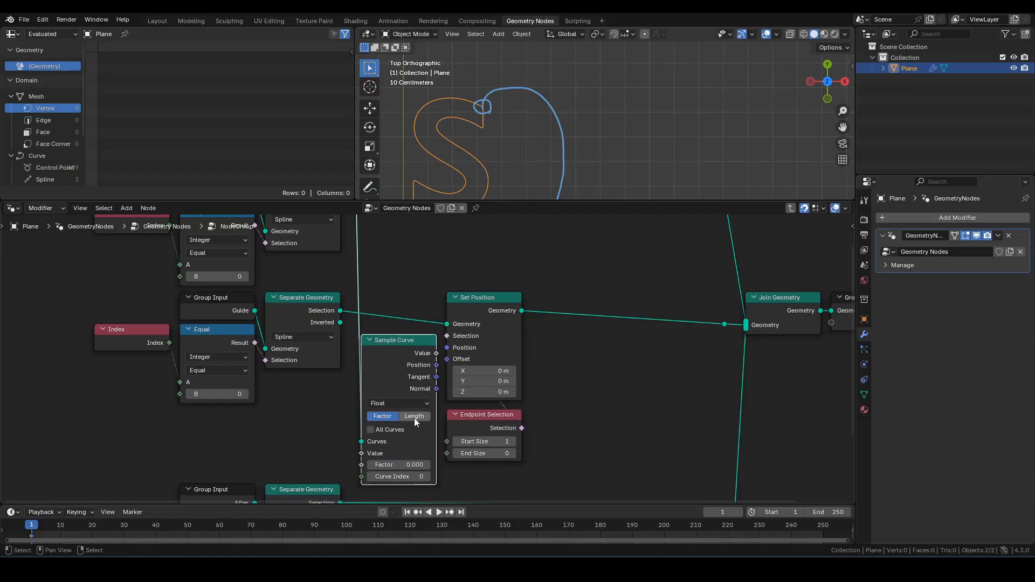
left_click(373, 464)
type("1")
key("Return")
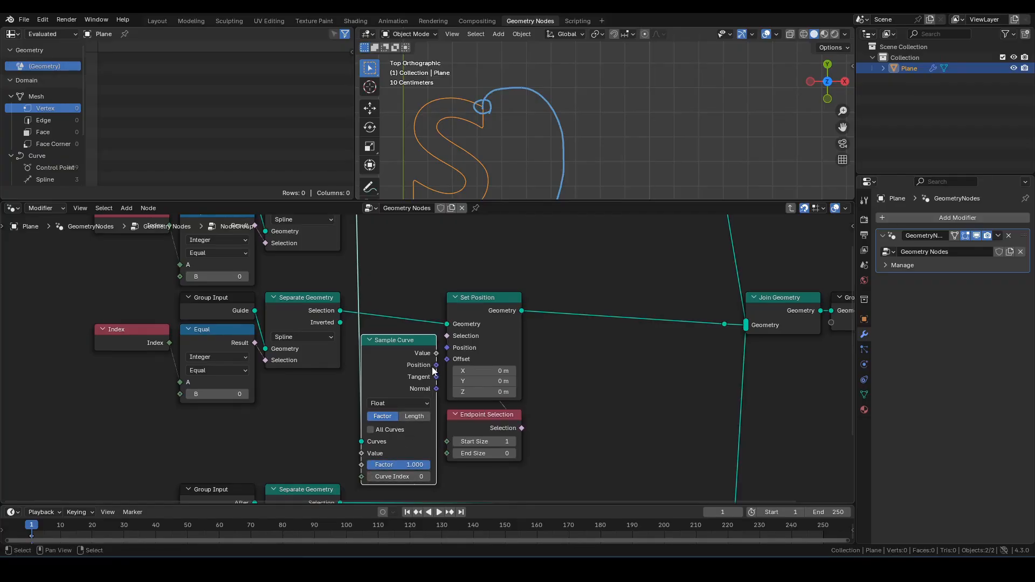
left_click_drag(437, 366, 445, 354)
Step: Hide the unused sockets of the Set Position node and move Endpoint Selection up close beneath it
left_click(478, 300)
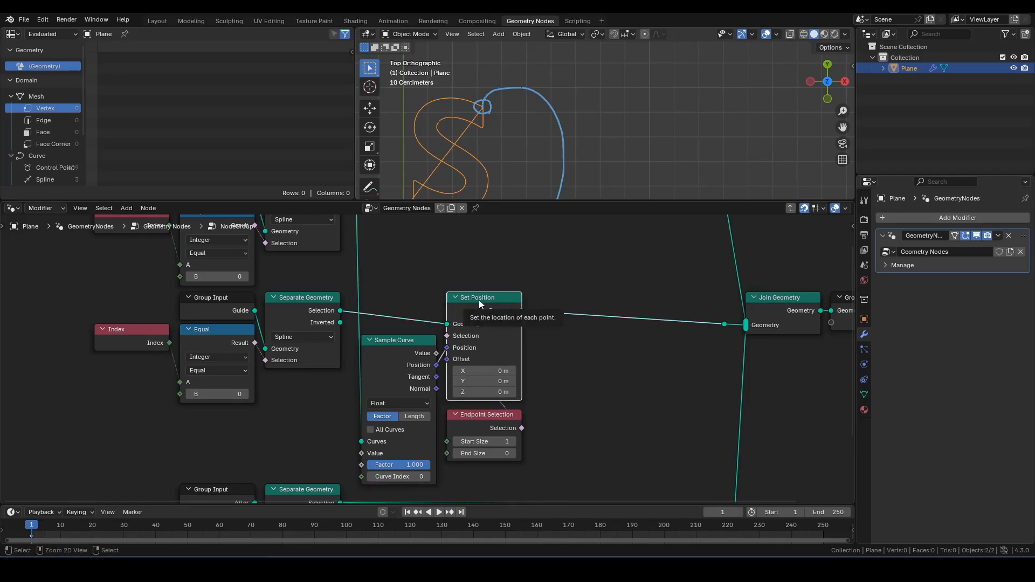
key("ctrl+h")
scroll(511, 118, "up", 1)
scroll(456, 81, "up", 2)
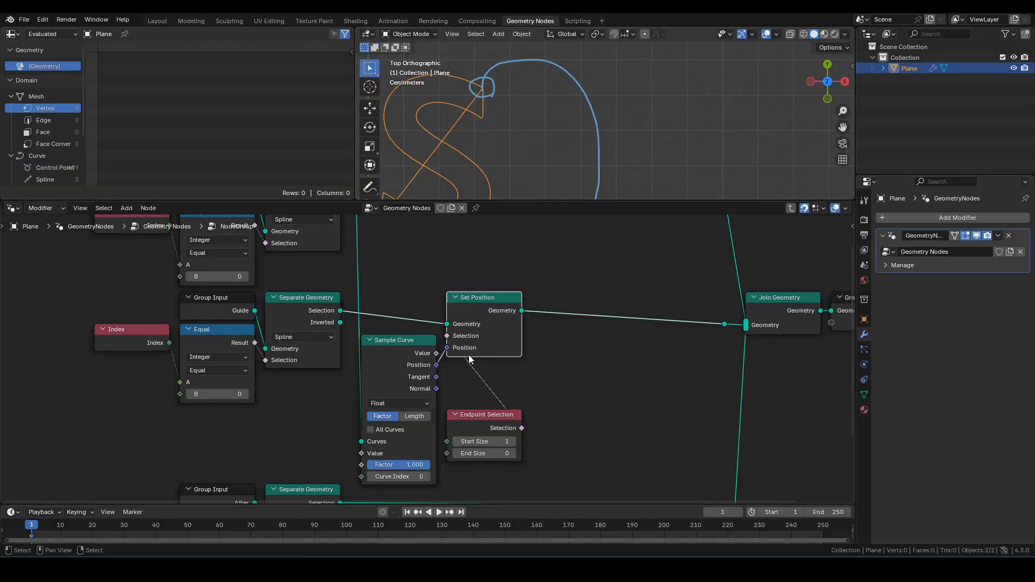
left_click_drag(479, 427, 479, 383)
Step: Remove the annotation layer and mark the right corner of the b's stem top with a small annotated circle
scroll(479, 357, "down", 2)
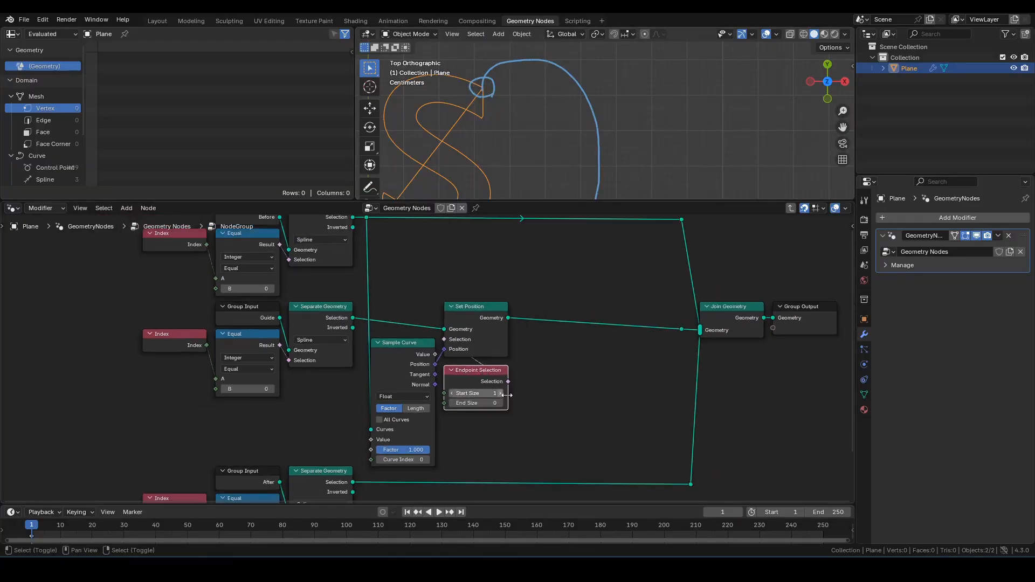
middle_click_drag(526, 400, 515, 434)
scroll(501, 127, "down", 2)
middle_click_drag(534, 154, 536, 122, "shift")
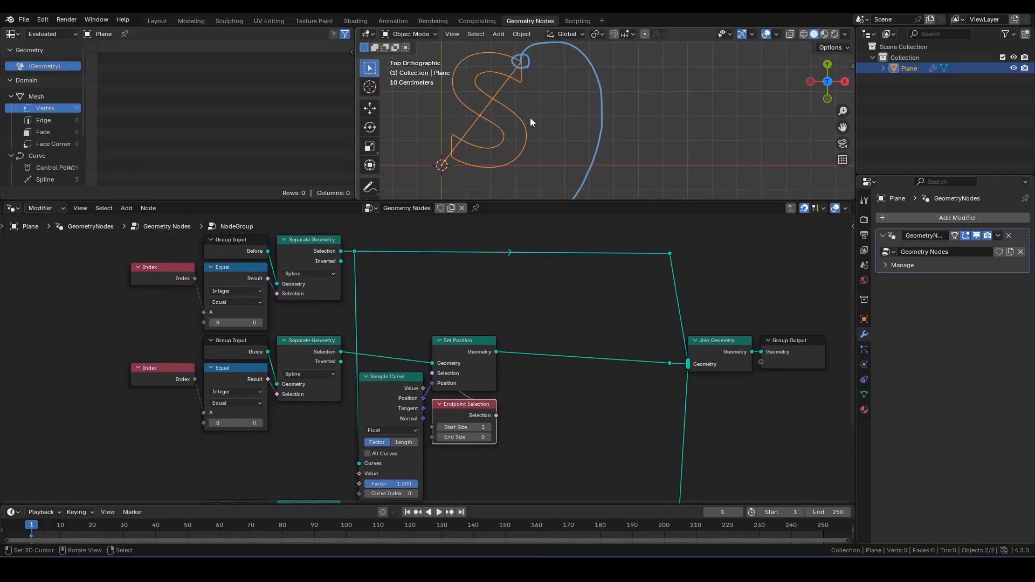
key("q")
left_click(530, 118)
scroll(531, 129, "down", 3)
middle_click_drag(537, 161, 534, 120, "shift")
scroll(526, 142, "up", 2)
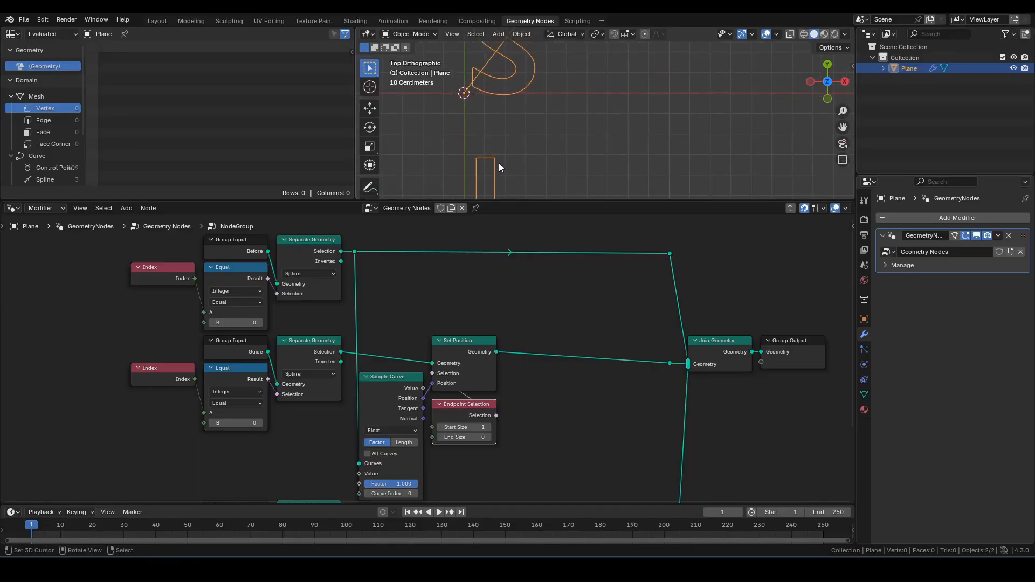
left_click_drag(499, 162, 493, 164)
Step: Duplicate the Set Position, Sample Curve and Endpoint Selection nodes along X and chain the copied Set Position after the first
middle_click_drag(549, 431, 528, 390)
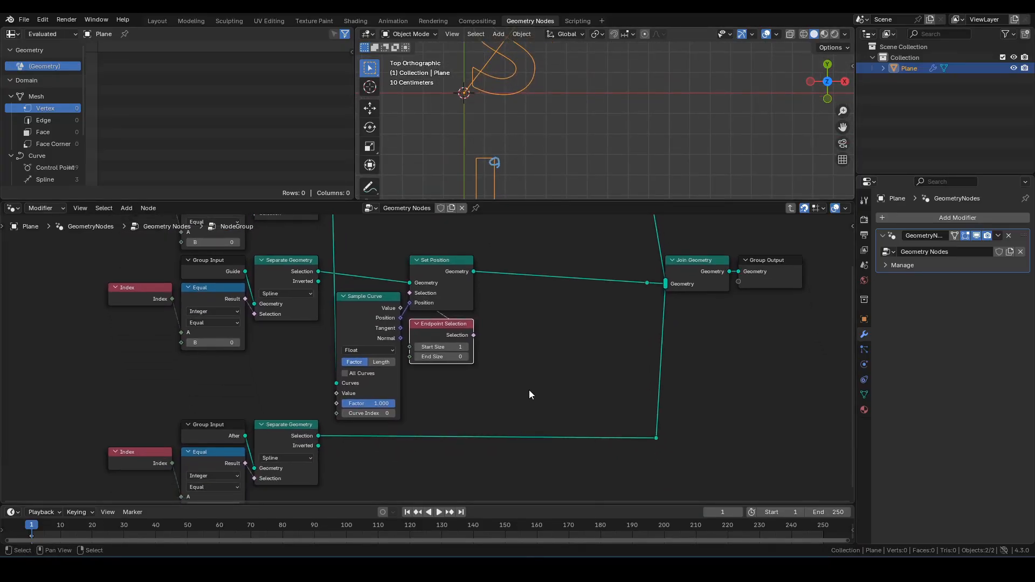
left_click_drag(541, 388, 367, 245)
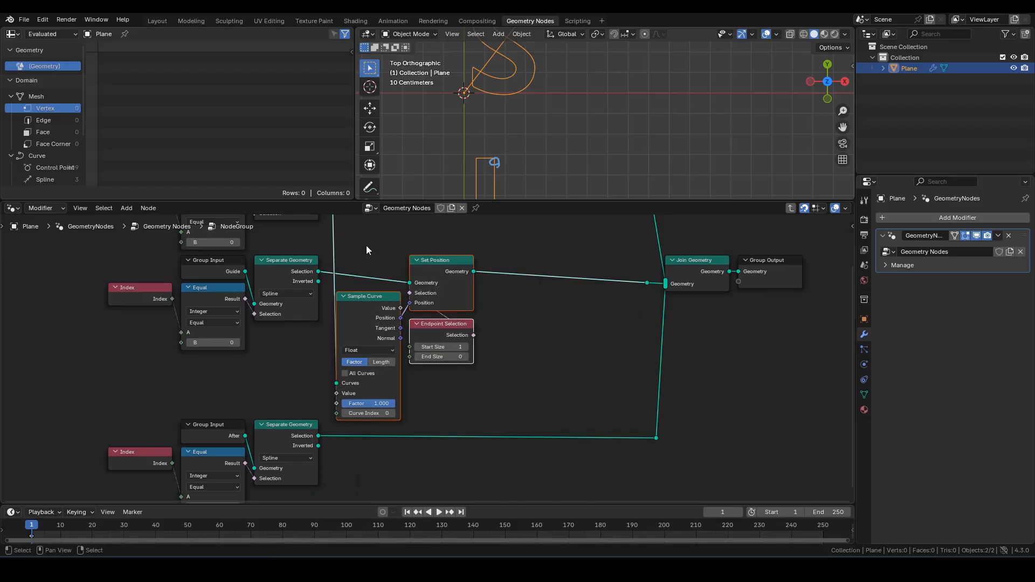
key("shift+d")
key("x")
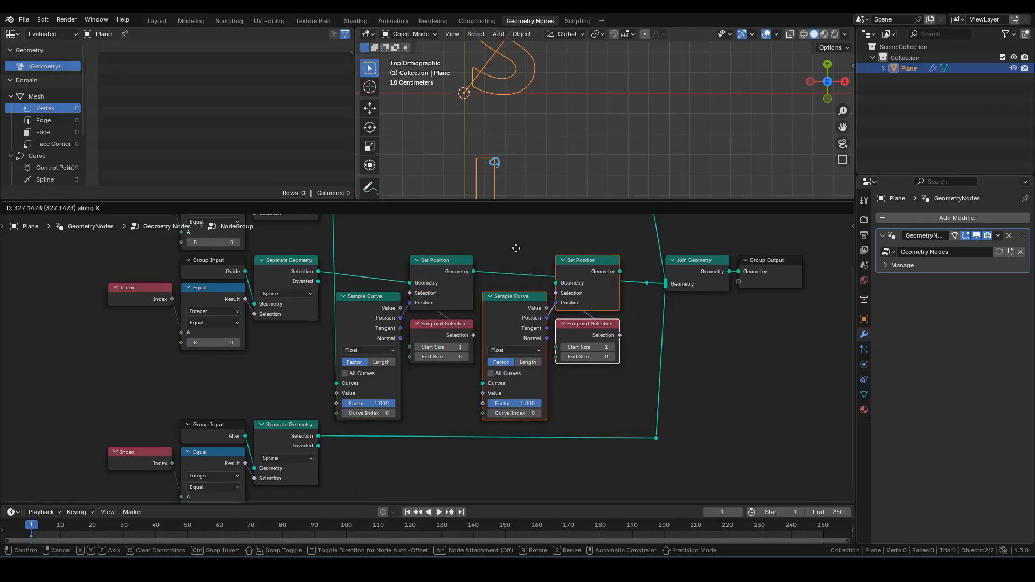
left_click(517, 248)
left_click_drag(473, 271, 555, 282)
left_click_drag(620, 271, 664, 283)
scroll(651, 371, "up", 3)
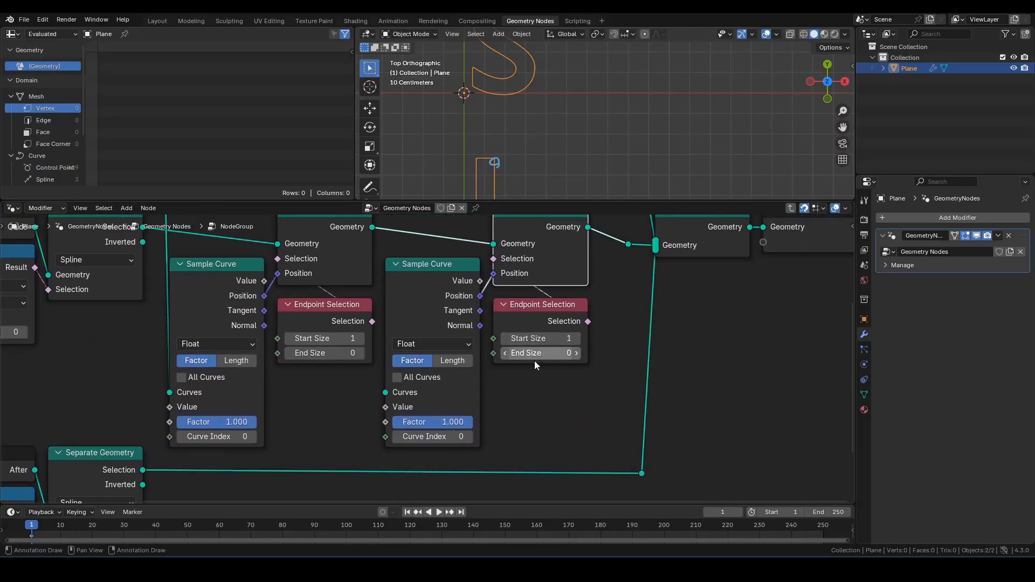
Step: Set the copied Endpoint Selection to Start Size 0 and End Size 1, and the copied Sample Curve's factor to 0
left_click(502, 338)
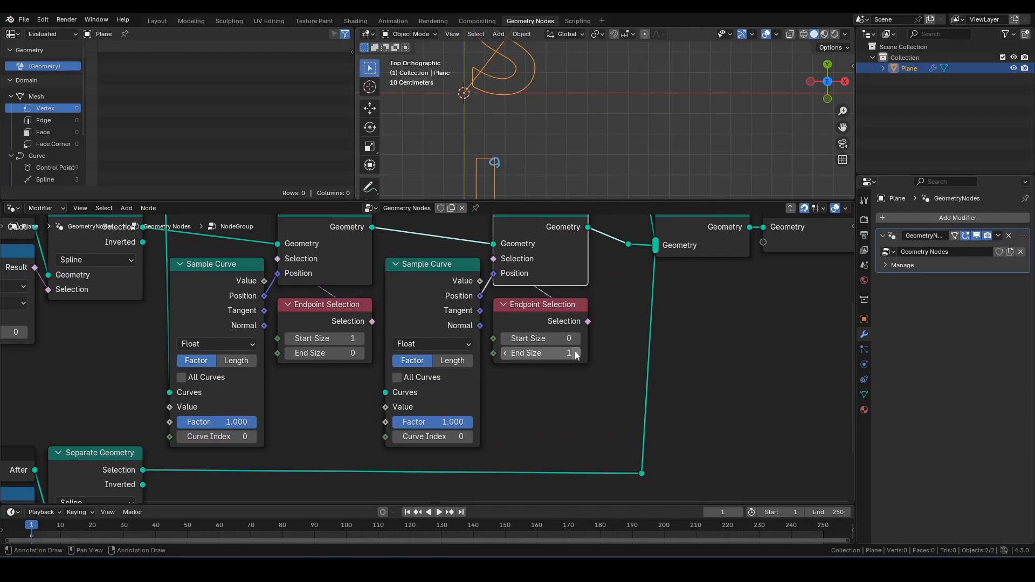
scroll(436, 377, "down", 1)
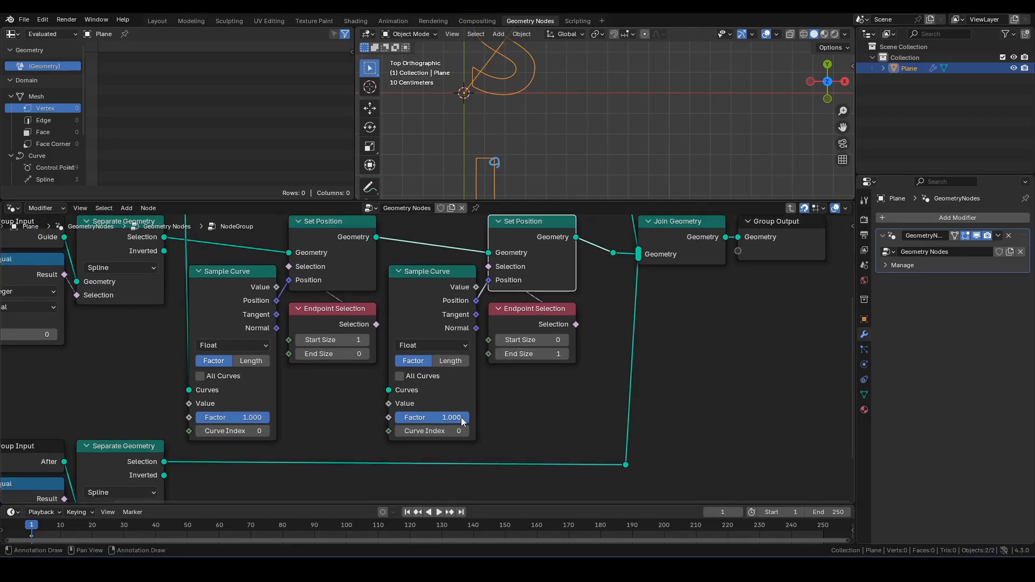
left_click_drag(461, 418, 325, 394)
Step: Add a reroute to the After link, connect it to the second Sample Curve's Curves input, and shift it closer beneath that node
scroll(325, 393, "down", 1)
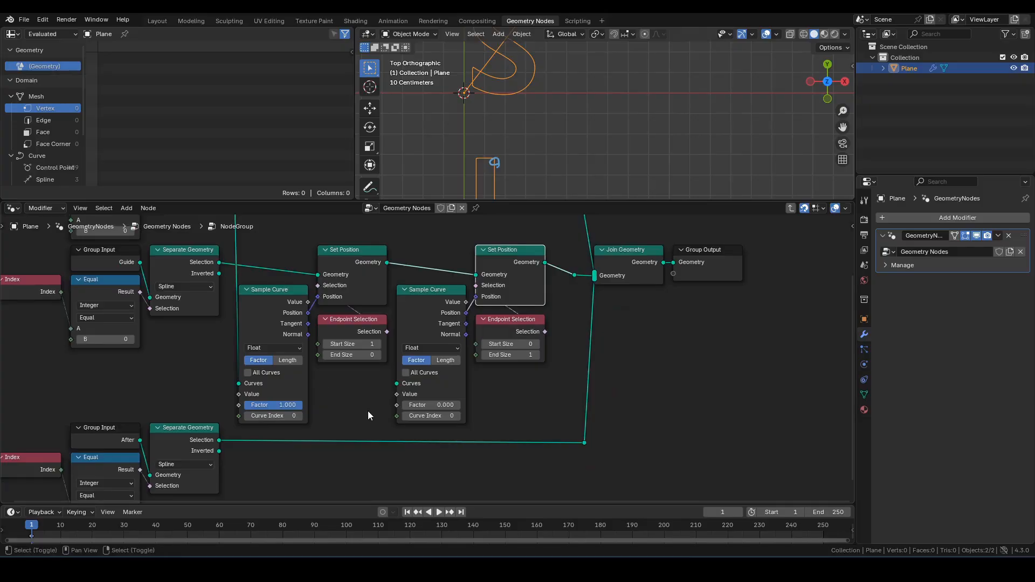
right_click_drag(356, 413, 367, 473, "shift")
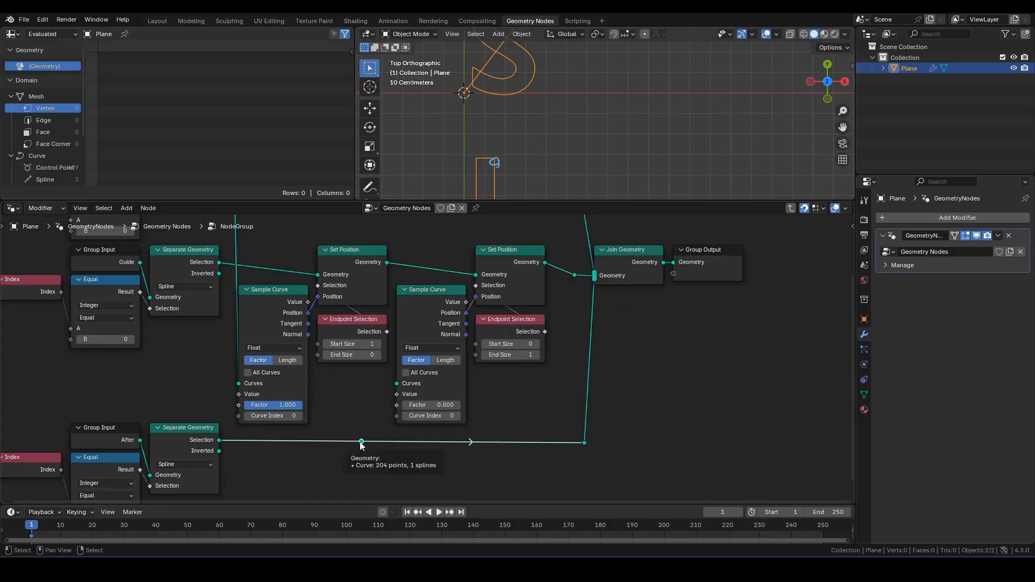
left_click_drag(361, 442, 397, 383)
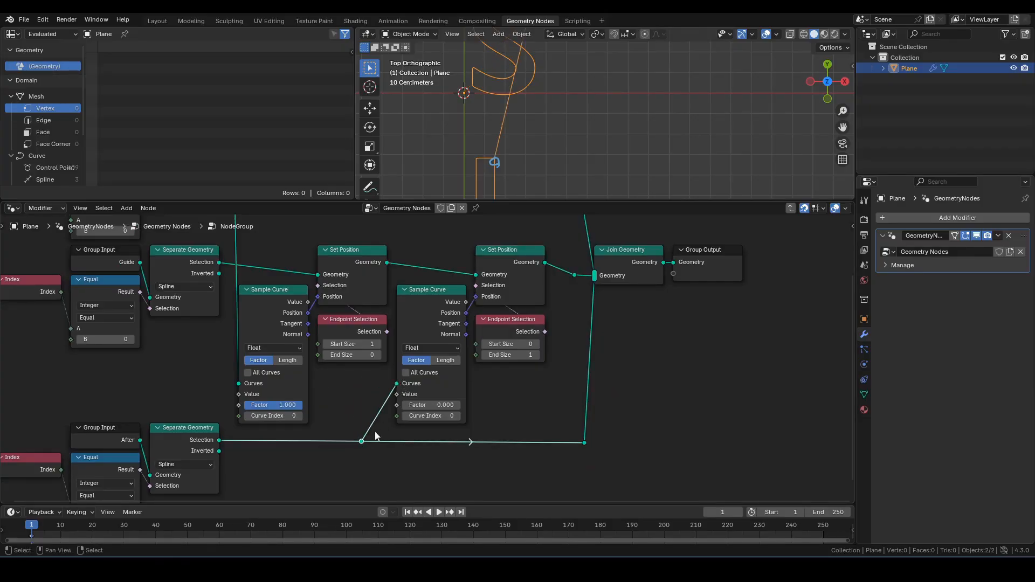
left_click_drag(362, 443, 386, 442)
scroll(386, 442, "down", 2)
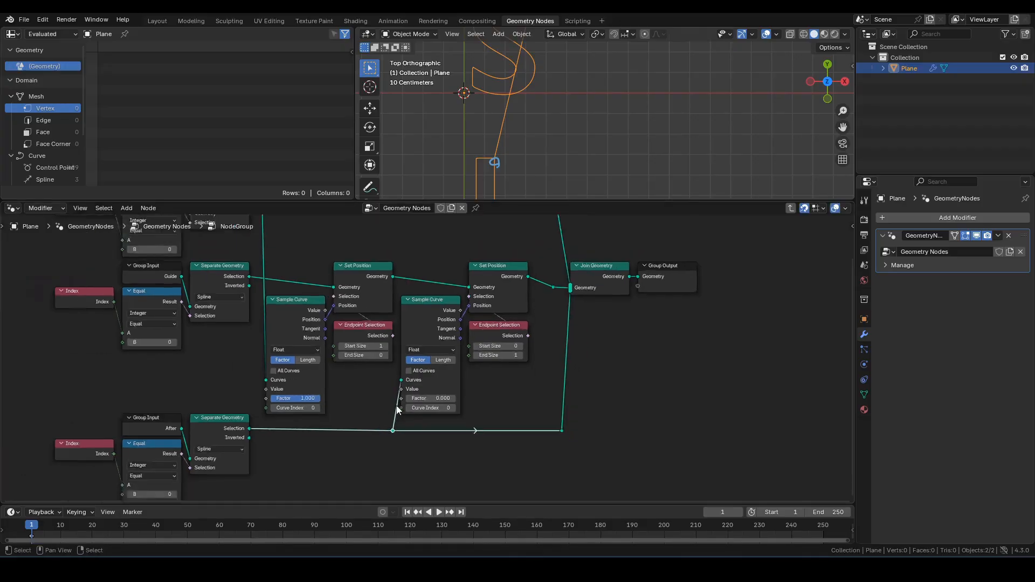
Step: Remove the annotation layer and check the guide line between the S and the b
scroll(567, 73, "down", 3)
middle_click_drag(572, 104, 558, 123, "shift")
key("q")
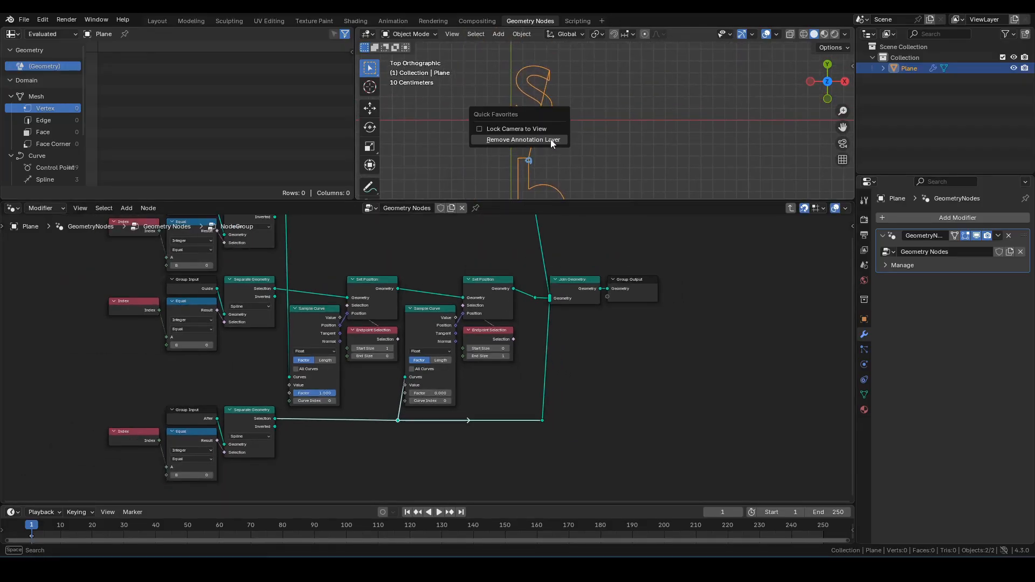
left_click(549, 141)
scroll(546, 143, "up", 3)
scroll(545, 145, "down", 2)
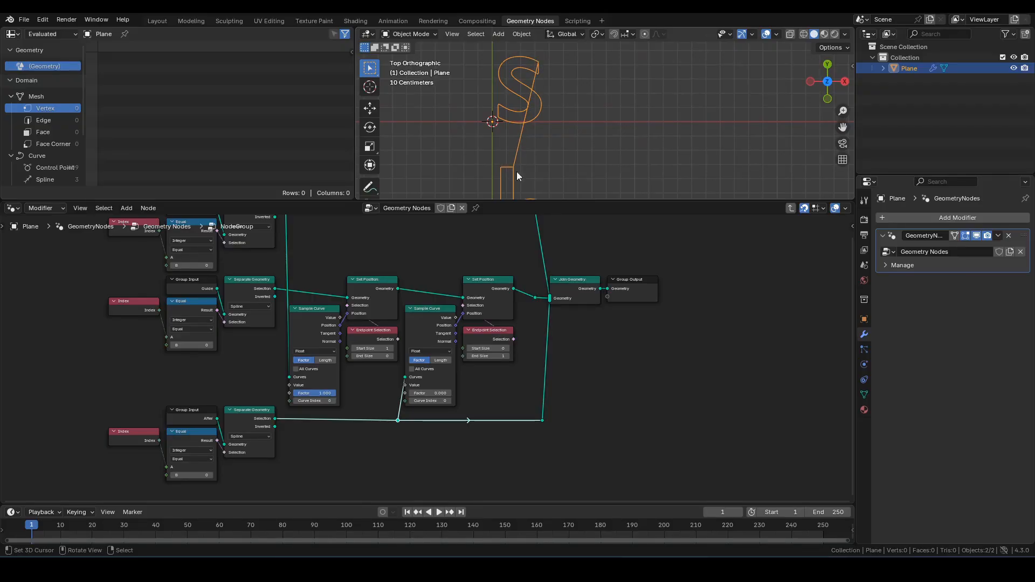
Step: Maximize the 3D viewport and annotate a curved guide path from the S to the b with direction arrows at both ends
middle_click_drag(462, 337, 470, 376)
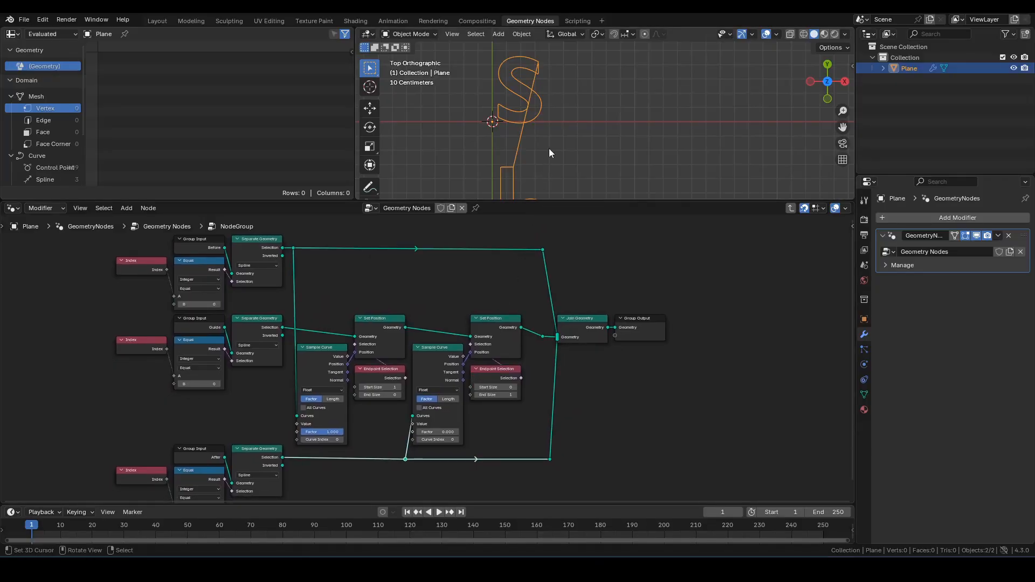
key("ctrl+space")
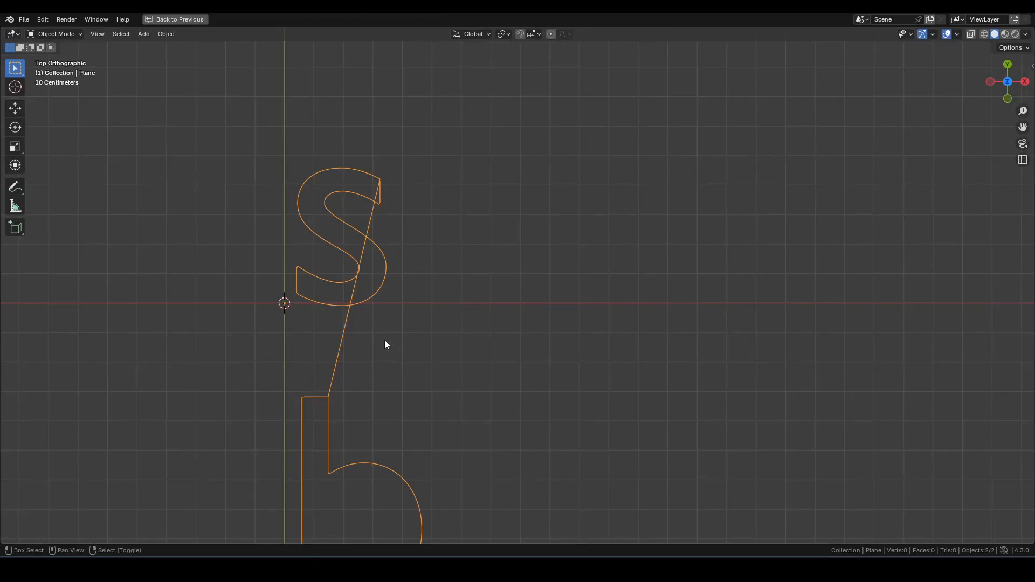
middle_click_drag(395, 247, 414, 286, "shift")
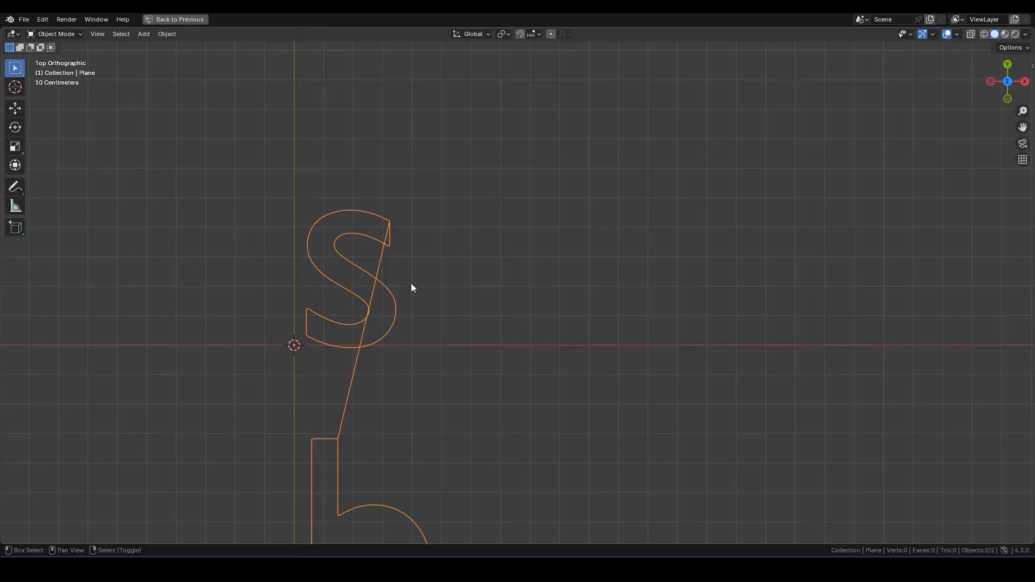
scroll(409, 245, "up", 1)
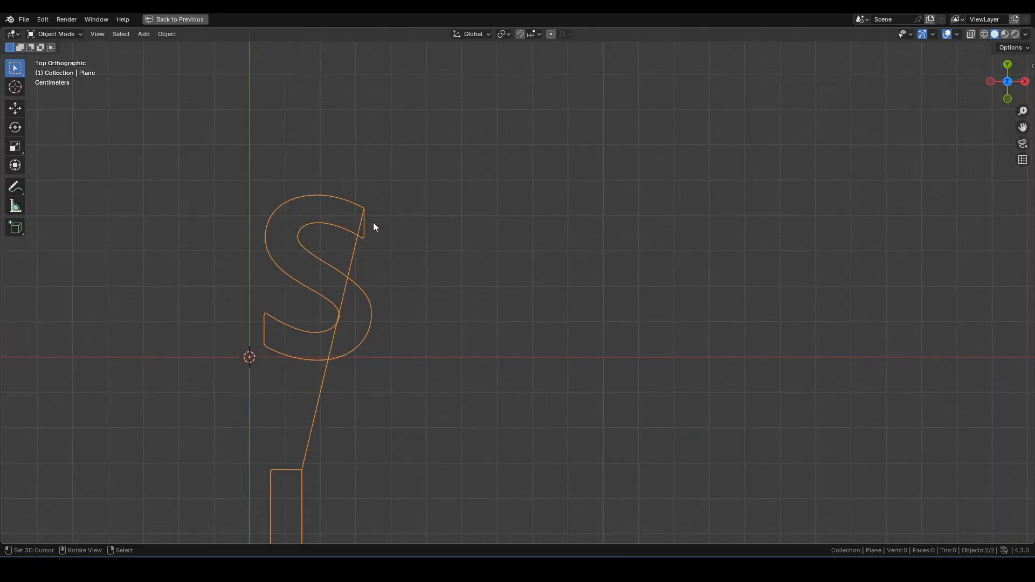
mouse_move(373, 222)
left_mouse_down()
mouse_move(379, 183)
mouse_move(363, 194)
mouse_move(365, 178)
mouse_move(399, 158)
mouse_move(462, 188)
mouse_move(495, 345)
mouse_move(459, 436)
mouse_move(353, 467)
mouse_move(275, 458)
mouse_move(285, 462)
left_mouse_up()
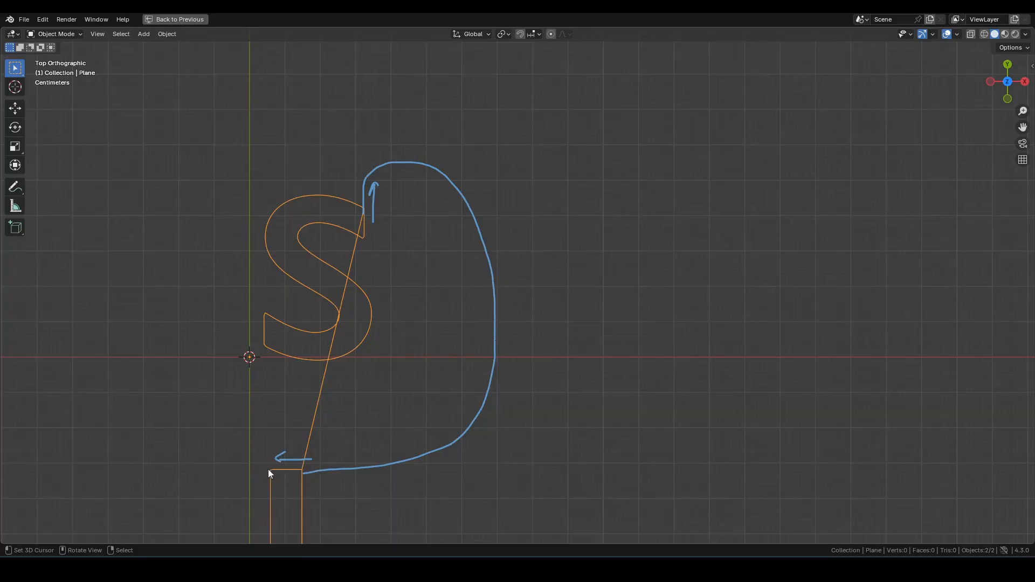
Step: Remove the annotation layer and restore the full Geometry Nodes workspace layout
key("Delete")
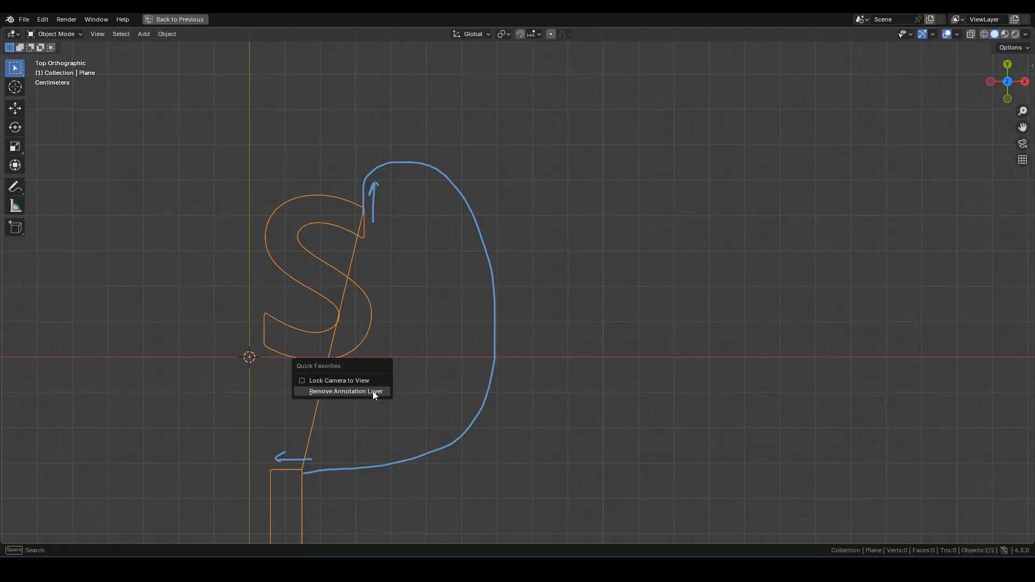
left_click(373, 390)
key("ctrl+space")
middle_click_drag(591, 354, 490, 358)
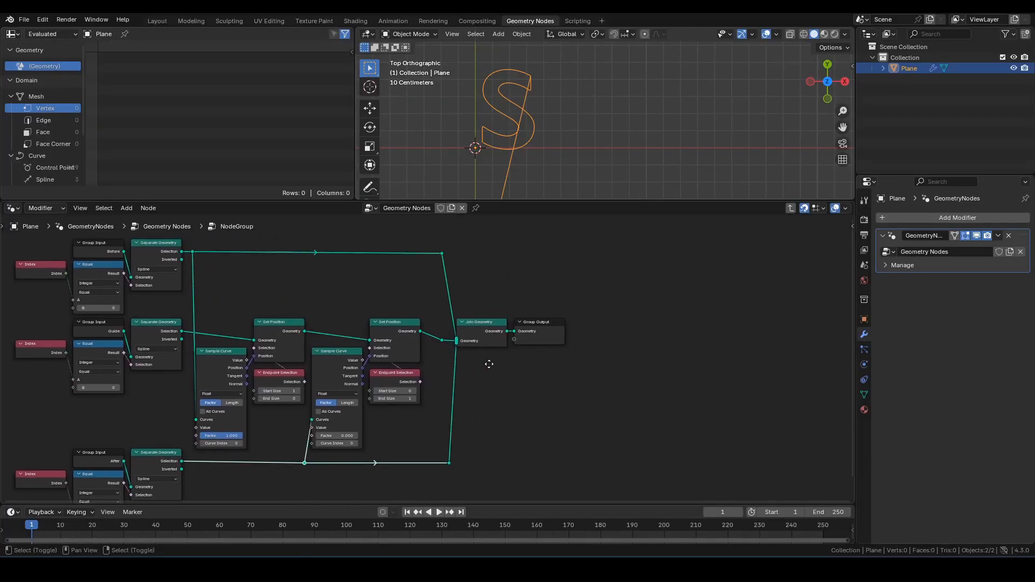
Step: Move the Join Geometry and Group Output nodes with their reroutes farther along X to make room for new nodes
left_click_drag(619, 486, 442, 231)
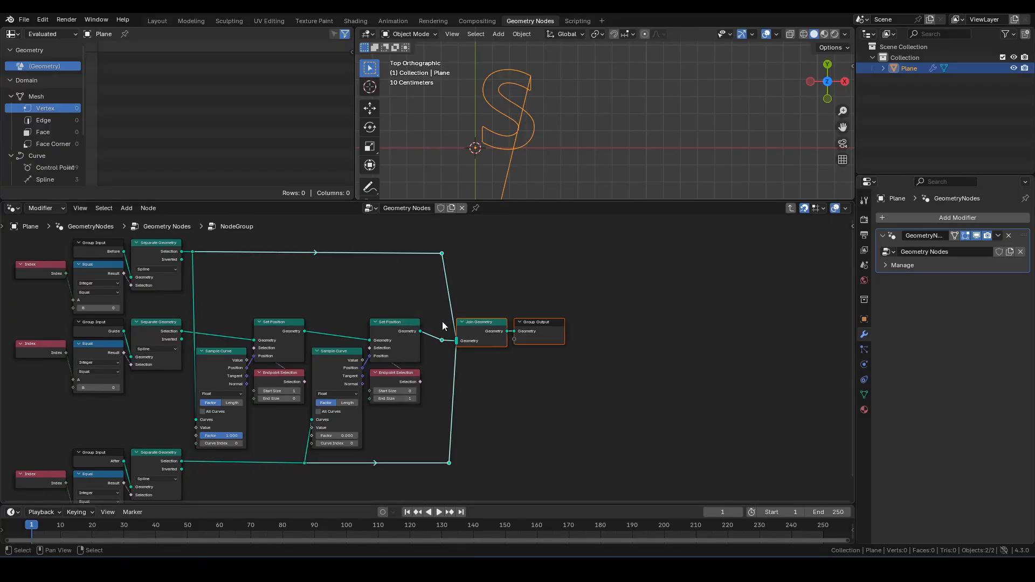
key("g")
key("x")
left_click(689, 296)
scroll(630, 351, "up", 1)
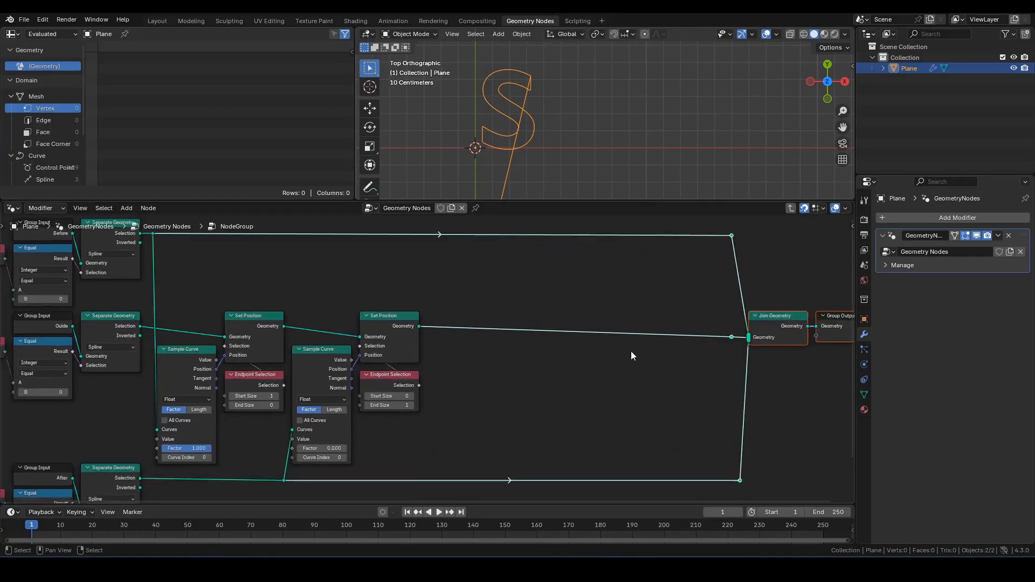
scroll(479, 348, "up", 1)
Step: Insert a Set Spline Type node after the second Set Position and set its type to Bézier
left_click(474, 349)
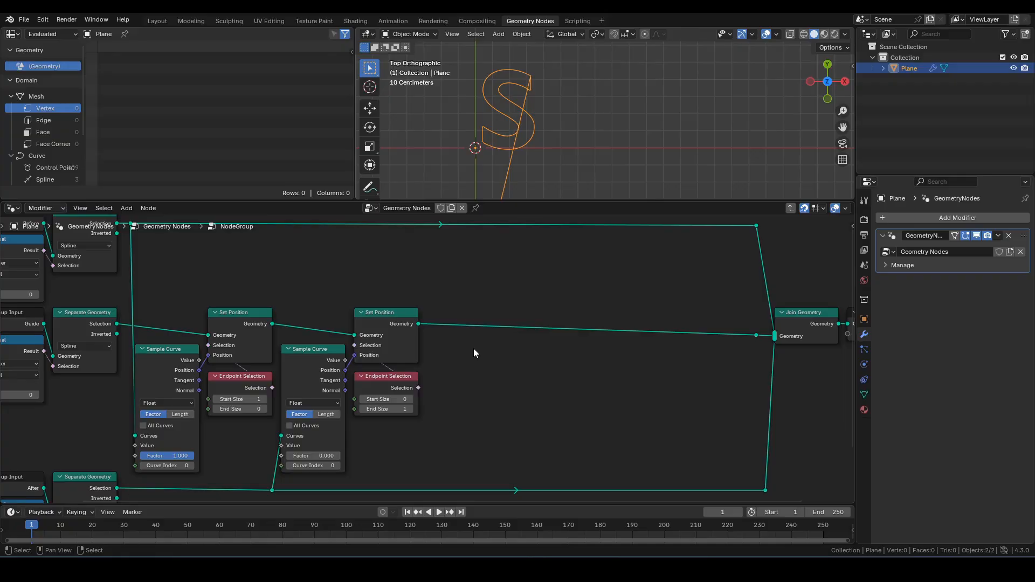
key("F3")
type("ss")
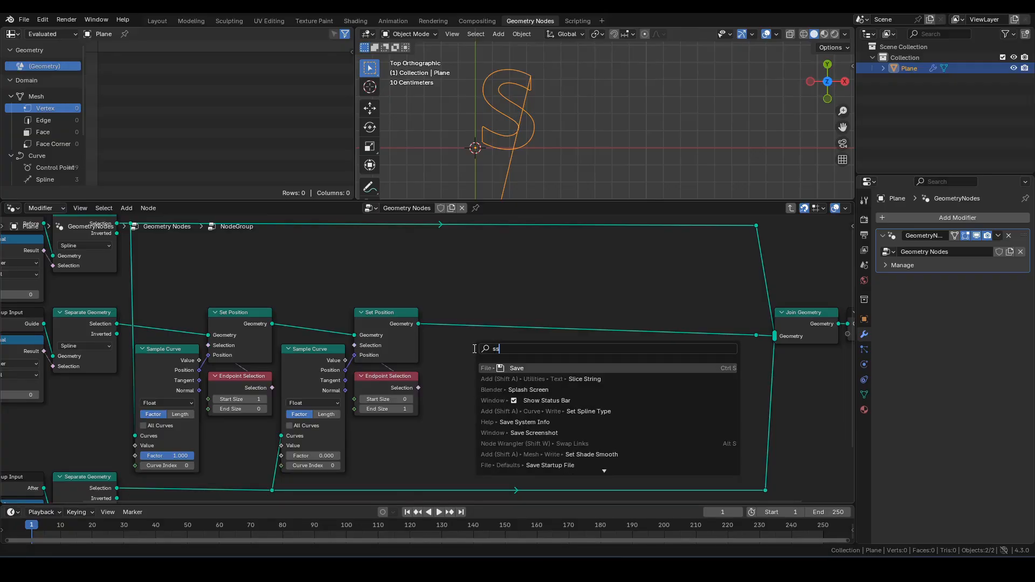
key("Down")
key("Down")
key("Down")
key("Down")
key("Return")
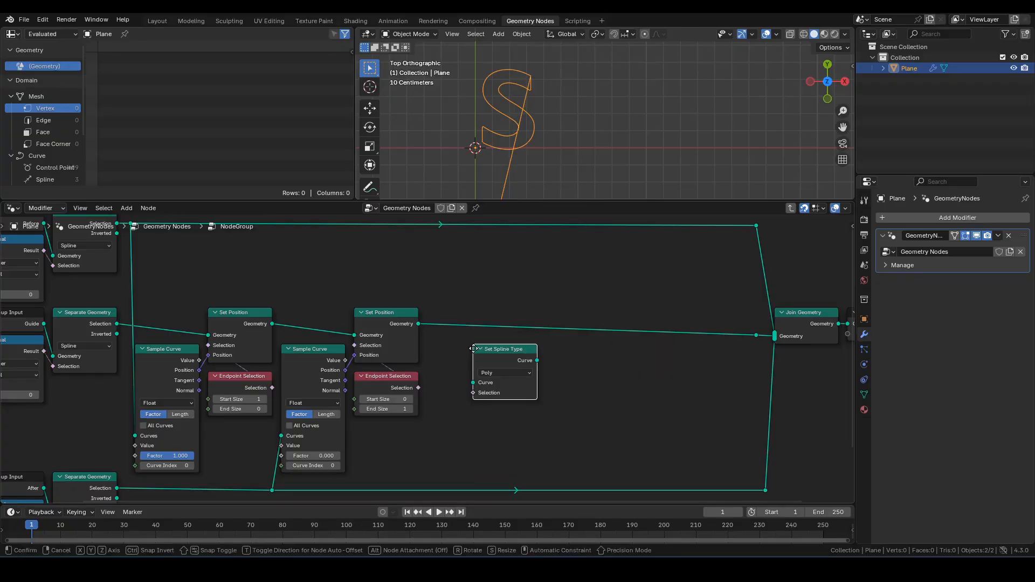
left_click(428, 312)
left_click(459, 336)
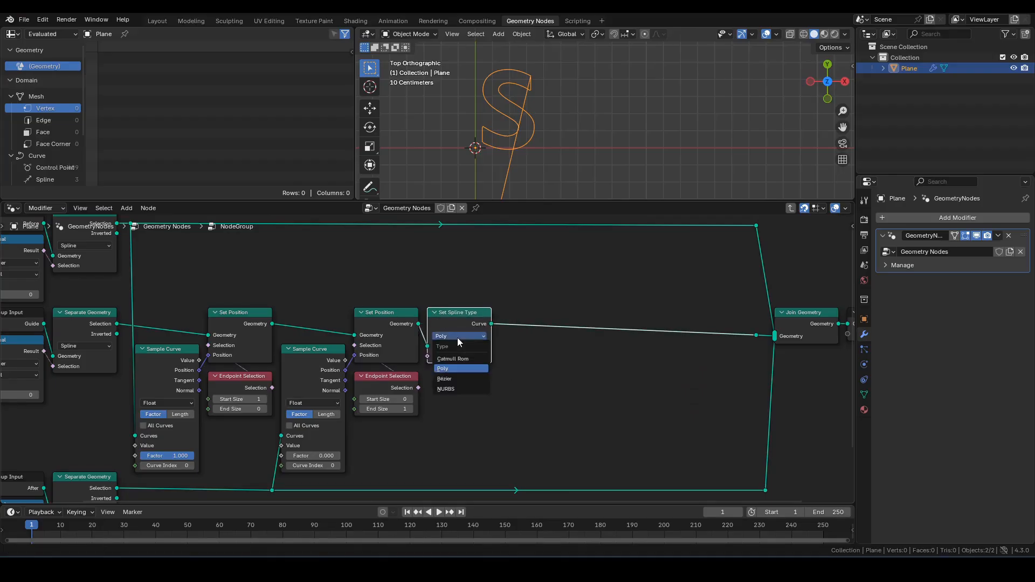
left_click(445, 378)
Step: Insert a Set Handle Positions node between Set Spline Type and Join Geometry and set it to Right
scroll(652, 370, "up", 2)
middle_click_drag(652, 370, 492, 397)
key("F3")
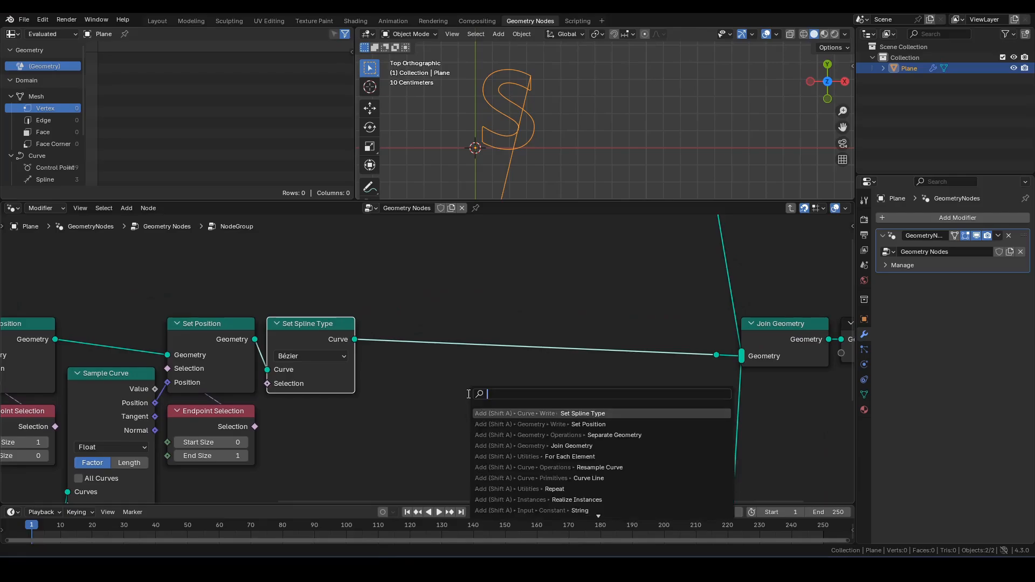
type("shp")
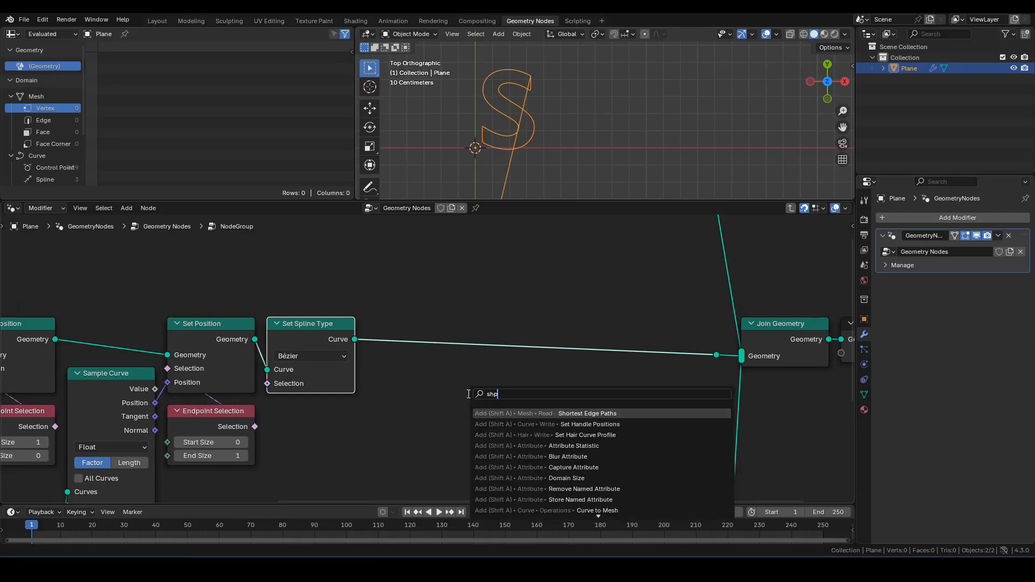
key("Down")
key("Return")
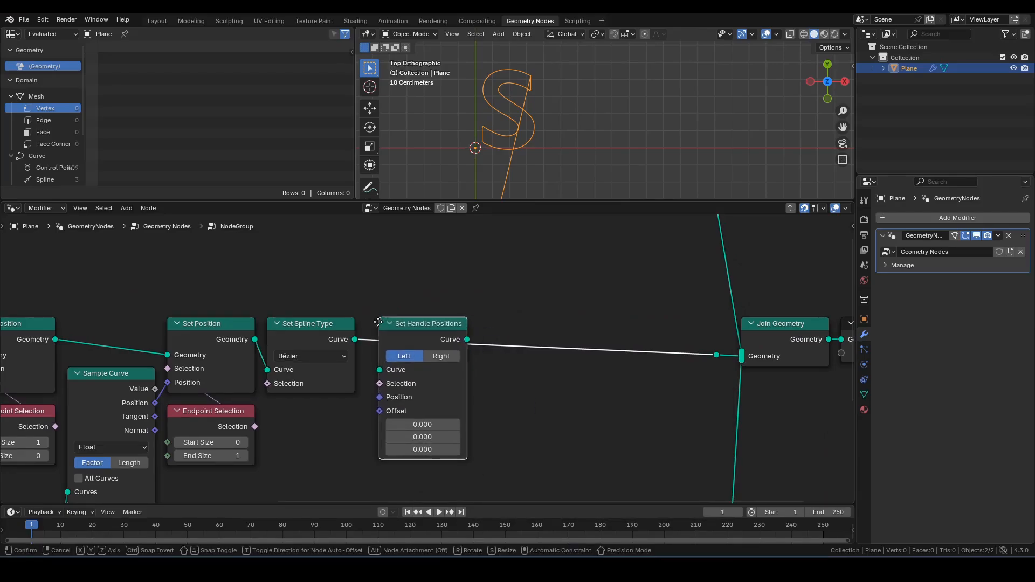
left_click(470, 317)
scroll(466, 362, "down", 2)
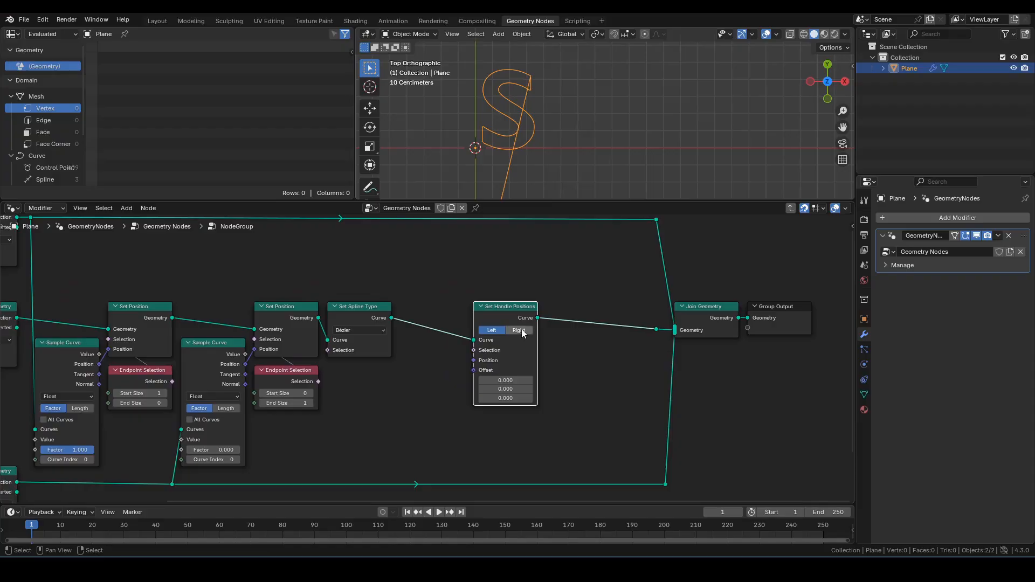
left_click(520, 329)
Step: Annotate a small circle around the upper end of the S where the guide line starts
scroll(566, 73, "up", 3)
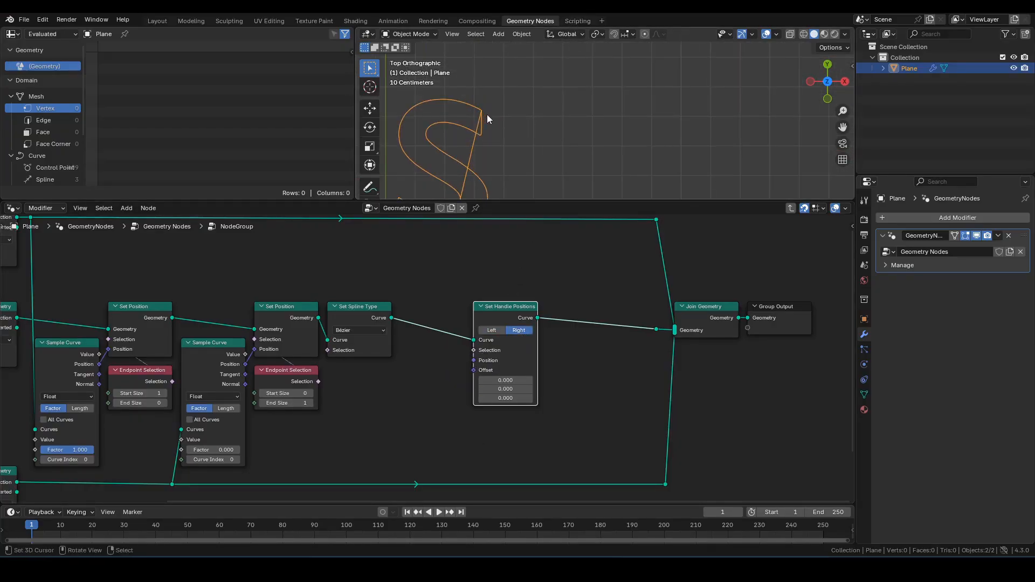
key("d")
left_click_drag(479, 108, 483, 120)
Step: Duplicate the first Endpoint Selection below Set Handle Positions and connect it to that node's Selection input
middle_click_drag(195, 382, 244, 353)
left_click(176, 348)
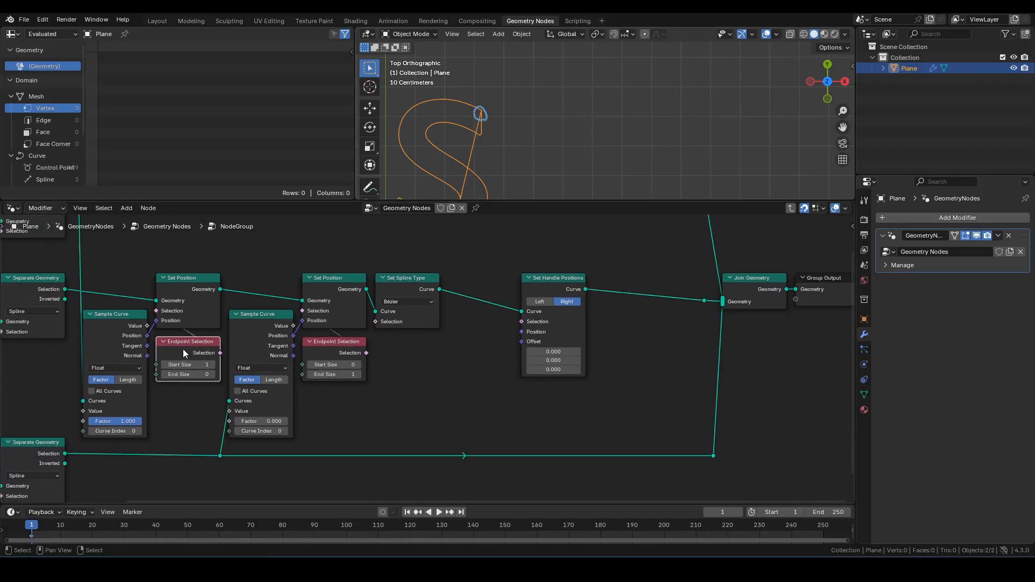
key("shift+d")
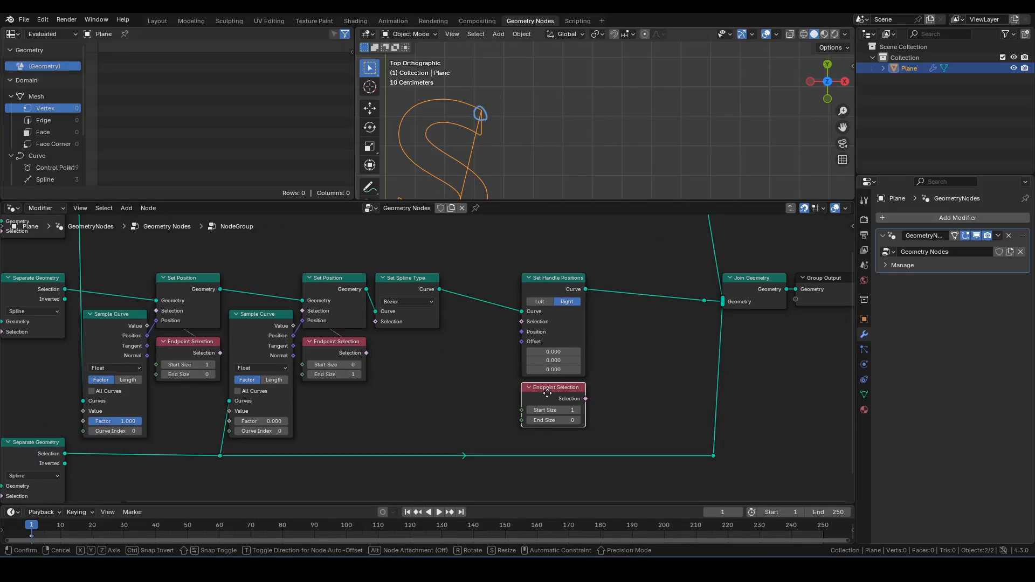
left_click(547, 393)
left_click_drag(585, 398, 522, 321)
Step: Add a Vector Math Scale node fed by the first Sample Curve's Tangent and connect it to the Set Handle Positions Offset
middle_click_drag(358, 358, 395, 365)
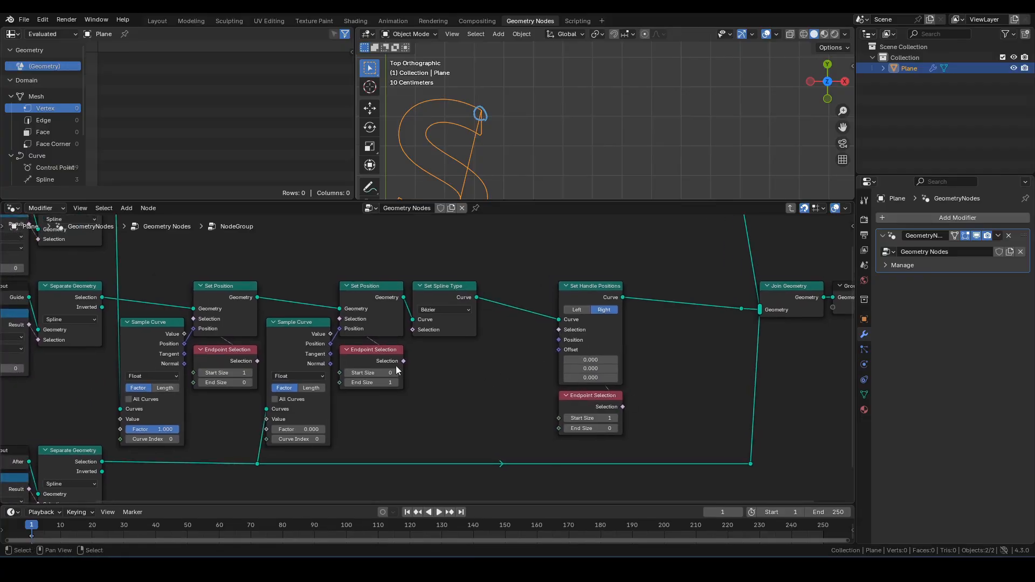
left_click(149, 343)
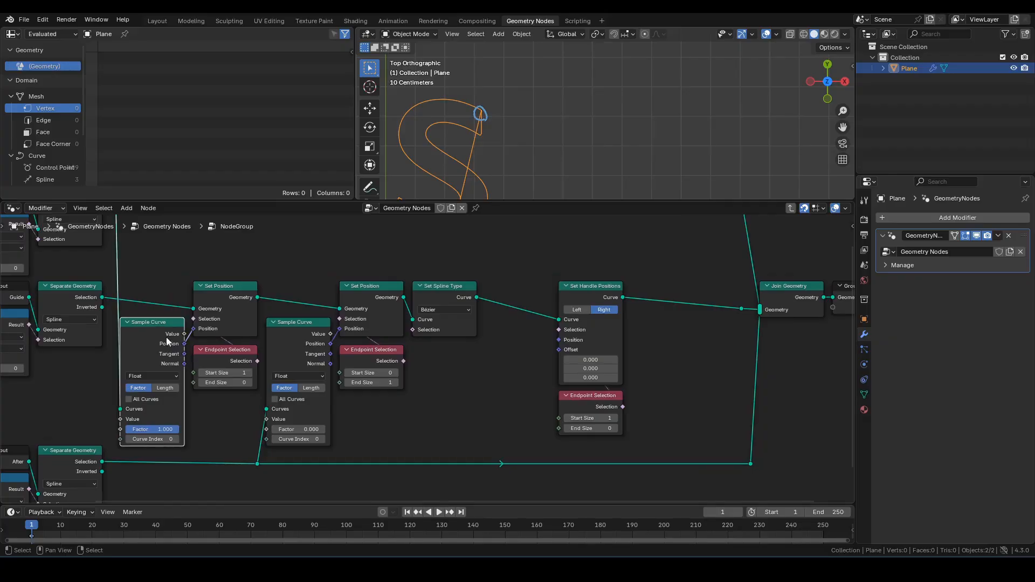
left_click_drag(184, 354, 480, 375)
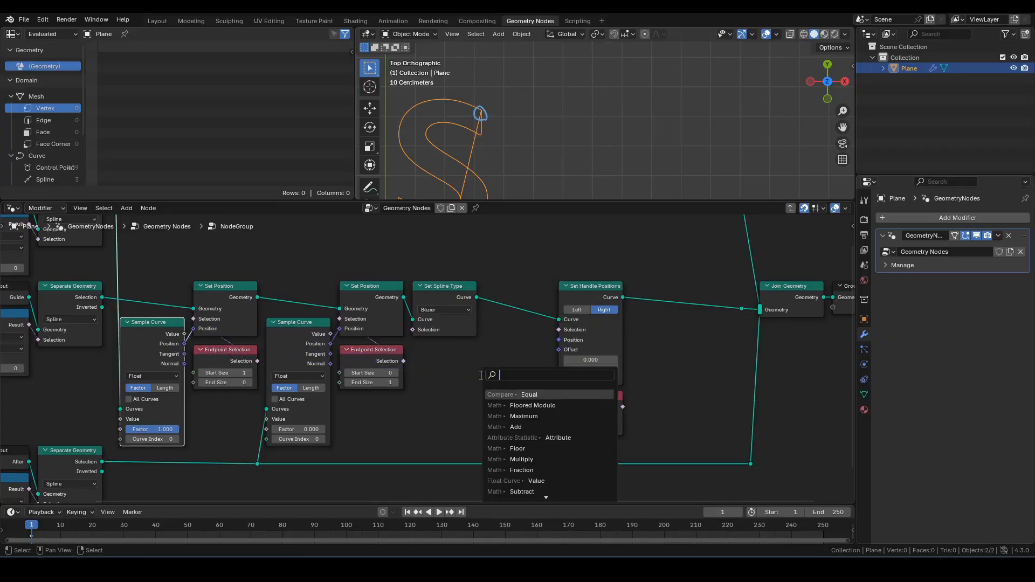
type("sca")
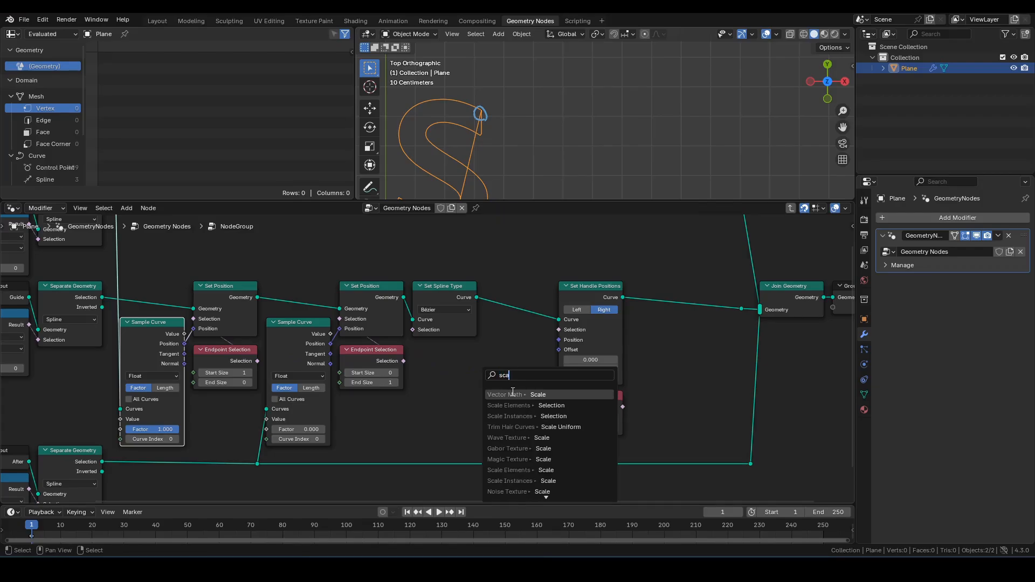
left_click(512, 394)
left_click(538, 382)
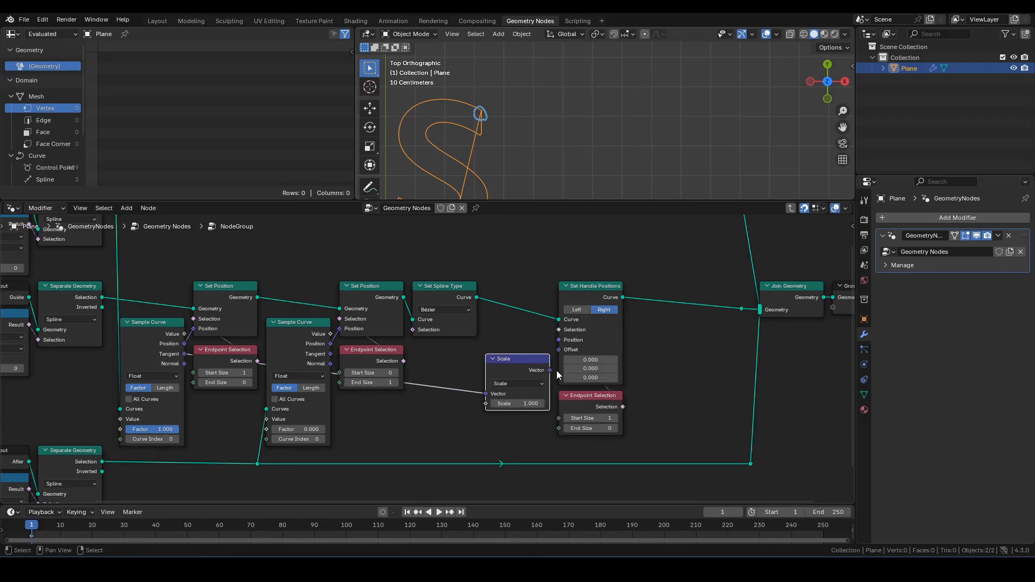
left_click_drag(553, 370, 558, 350)
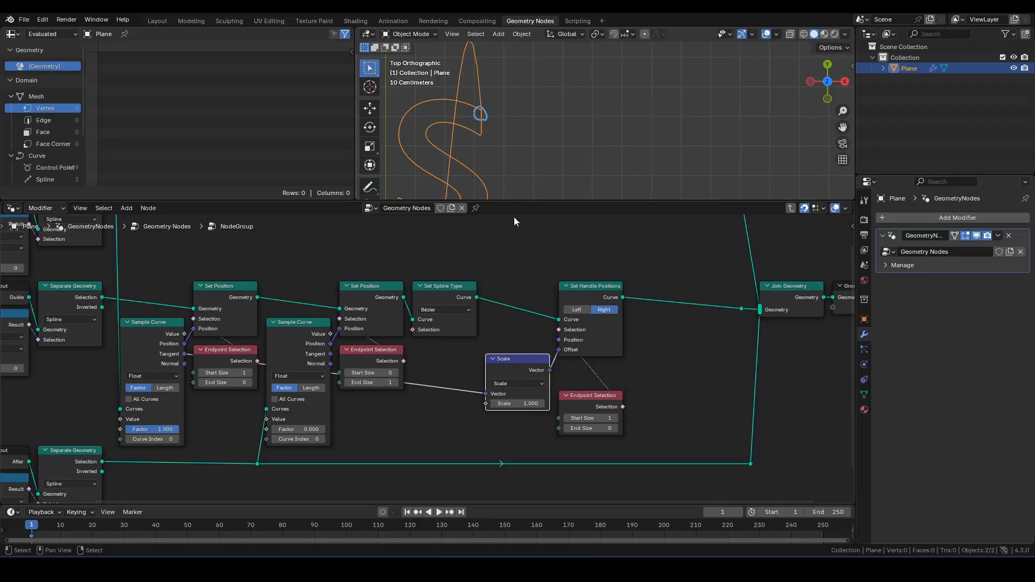
scroll(505, 132, "down", 3)
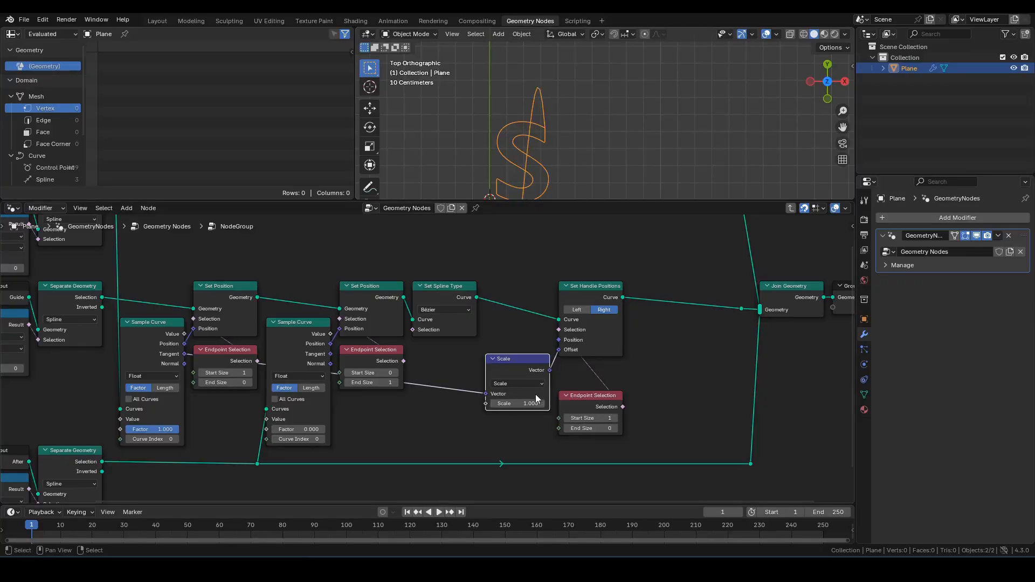
Step: Tidy the new Endpoint Selection and Scale nodes, and route the Tangent link through two reroutes beneath the Sample Curve nodes
left_click_drag(578, 403, 578, 375)
left_click_drag(522, 358, 523, 348)
middle_click_drag(563, 422, 607, 387)
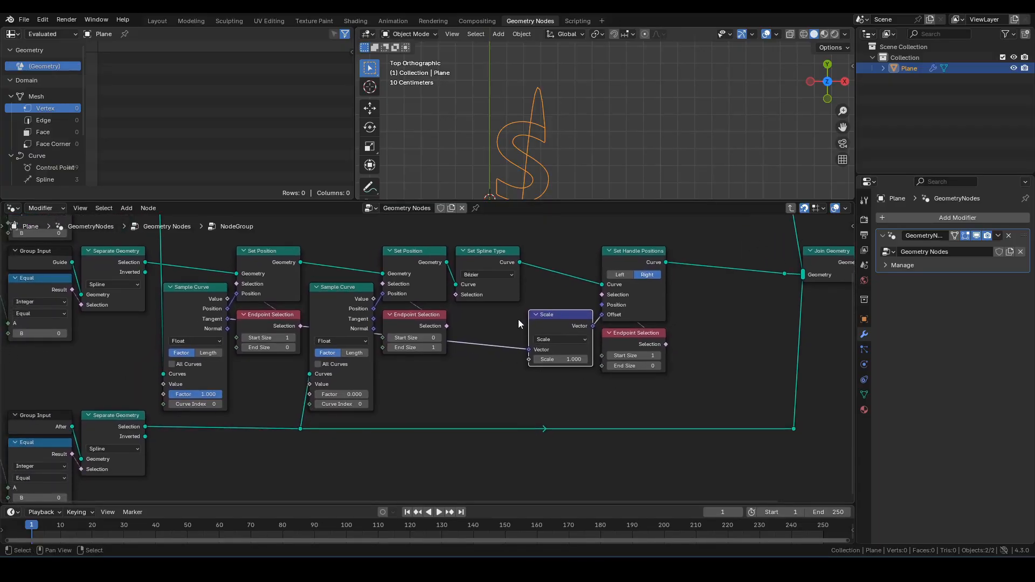
mouse_move(509, 325)
right_mouse_down("shift")
mouse_move(485, 374)
mouse_move(443, 414)
right_mouse_up("shift")
key("g")
left_click(499, 444)
key("g")
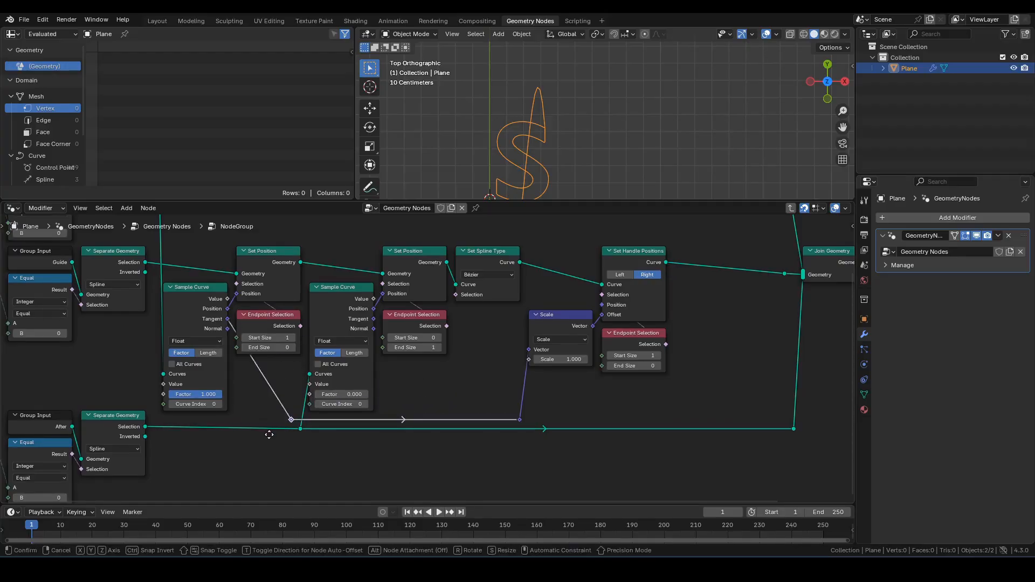
left_click(224, 434)
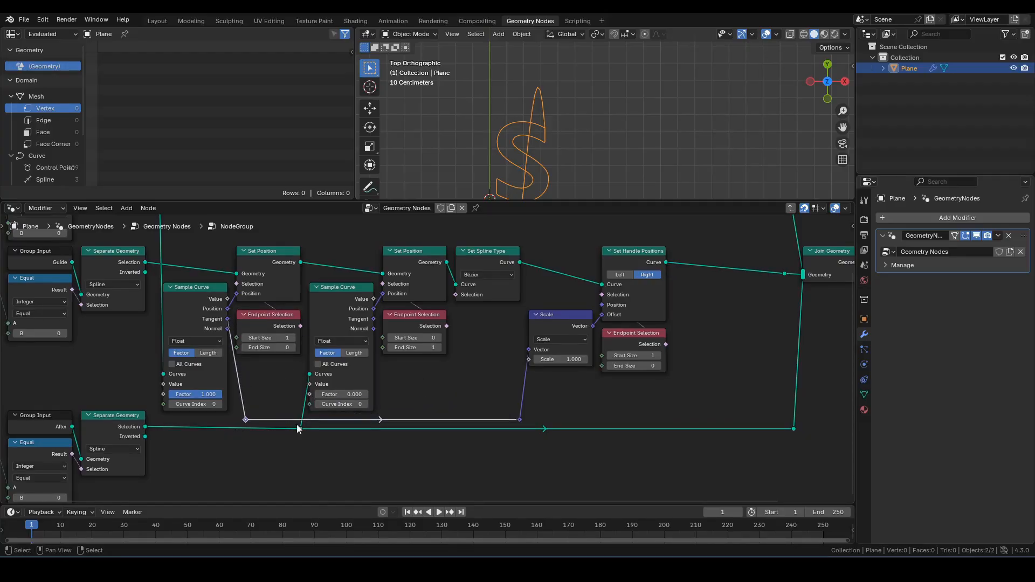
Step: Move the After branch nodes and their reroutes down along Y, clear of the Tangent link
scroll(324, 431, "down", 2)
middle_click_drag(416, 441, 511, 394)
left_click_drag(77, 382, 838, 439)
key("g")
key("y")
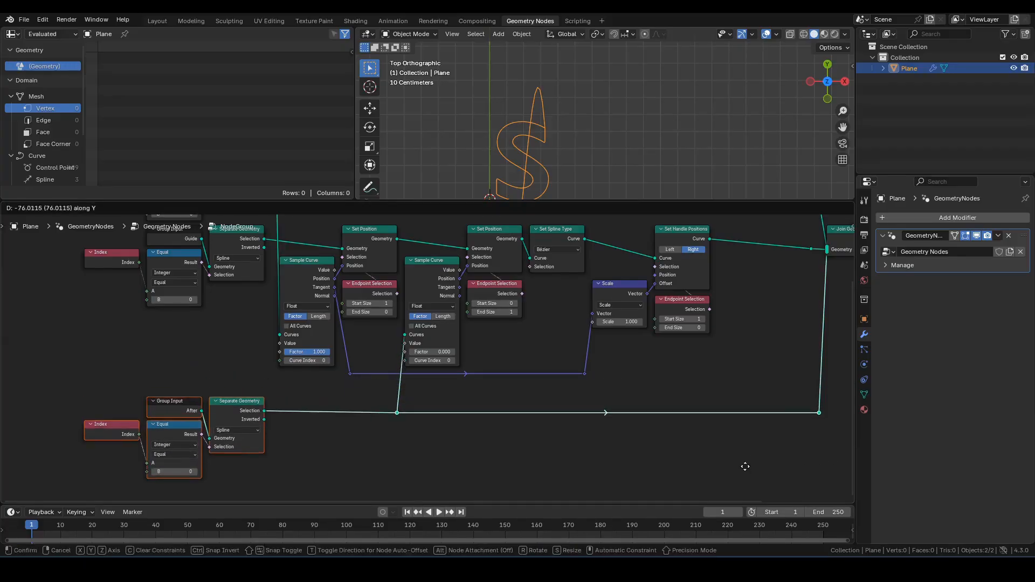
left_click(745, 473)
Step: Shift Join Geometry, Group Output and their reroutes along X to make room for a second handle setup
middle_click_drag(700, 367, 642, 440)
scroll(667, 426, "up", 2)
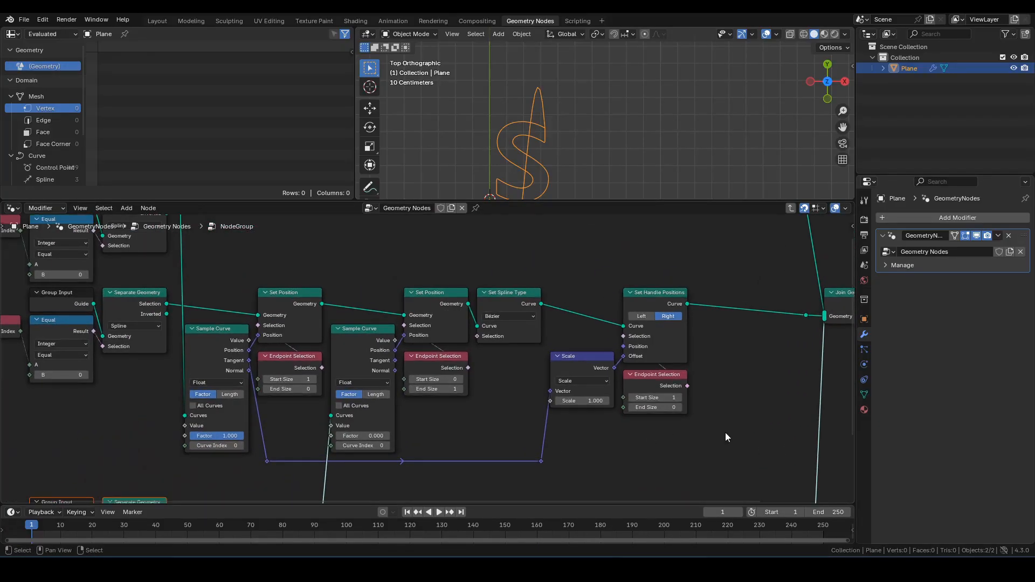
middle_click_drag(725, 437, 705, 452)
scroll(572, 150, "down", 3)
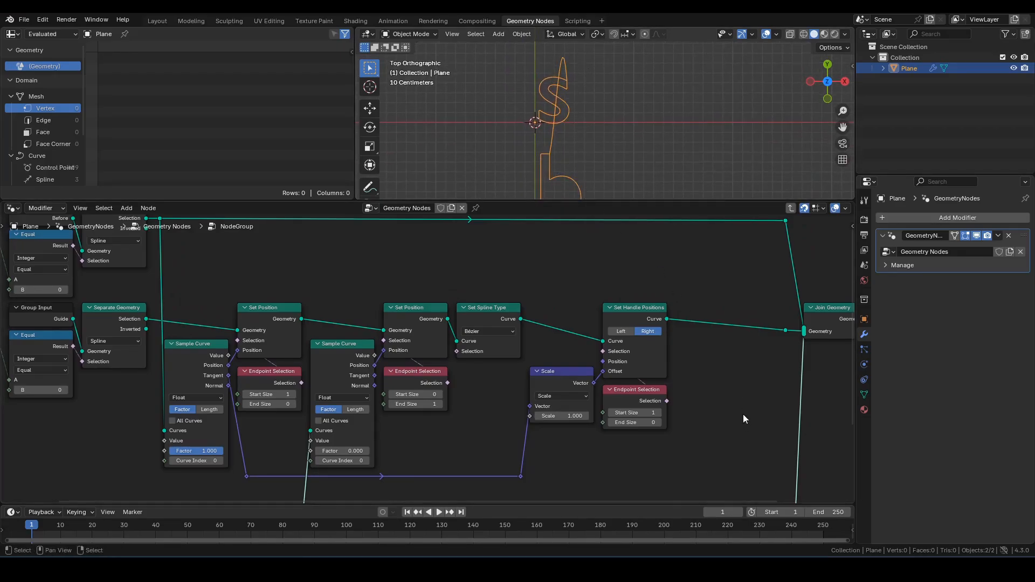
middle_click_drag(742, 413, 618, 424)
scroll(571, 157, "up", 2)
middle_click_drag(581, 370, 508, 318)
left_click_drag(350, 257, 482, 416)
scroll(481, 413, "down", 2)
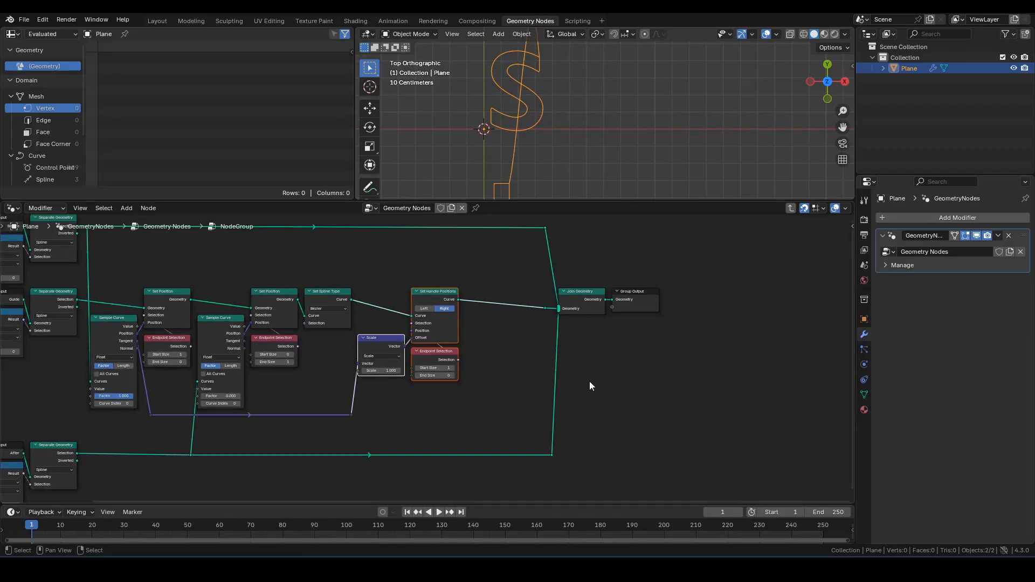
left_click_drag(516, 227, 673, 456)
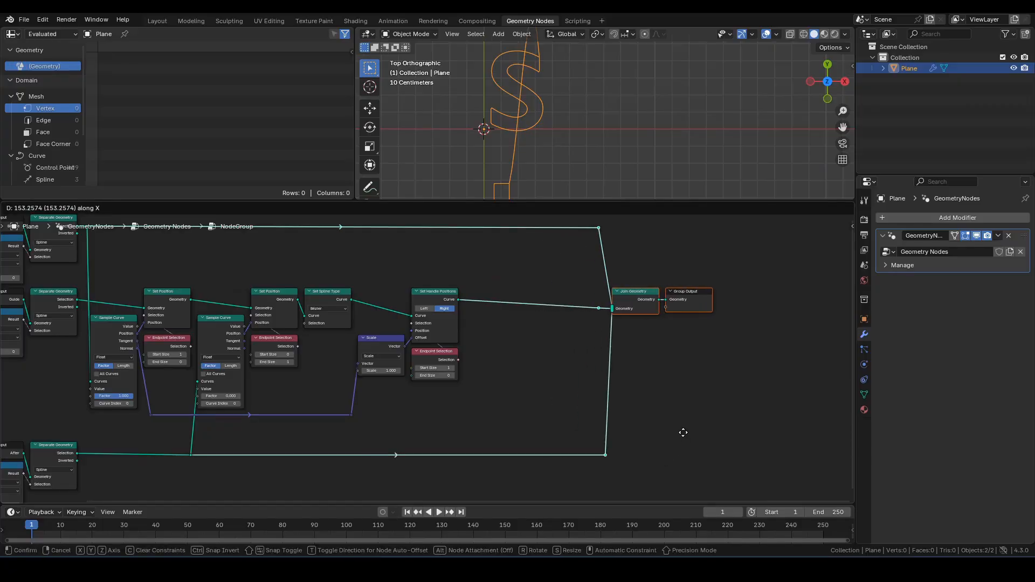
scroll(518, 403, "up", 1)
Step: Duplicate the Scale, Set Handle Positions and Endpoint Selection nodes and chain the copy between the first Set Handle Positions and Join Geometry
left_click_drag(517, 404, 361, 257)
key("g")
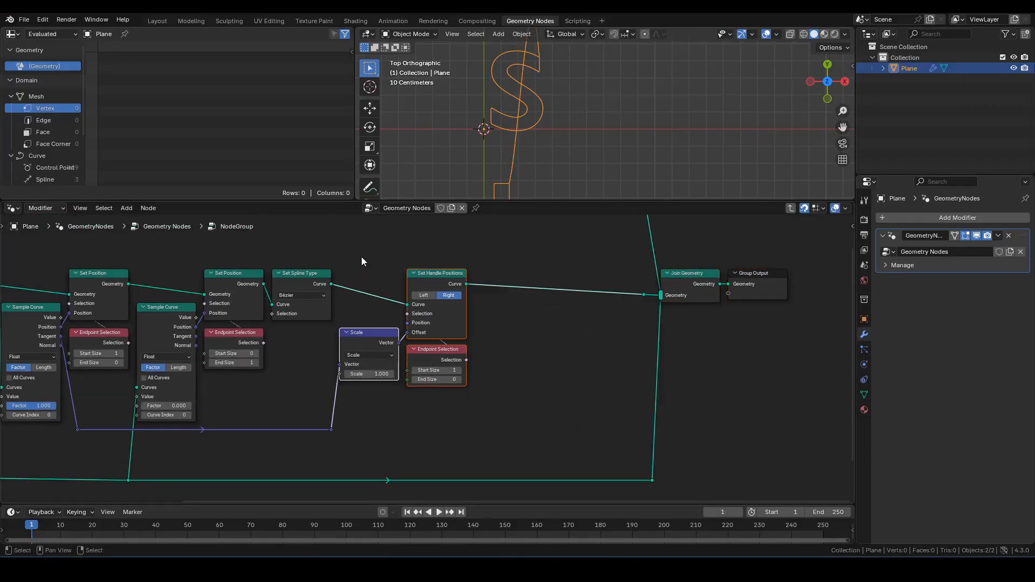
left_click(496, 262)
left_click_drag(466, 284, 540, 304)
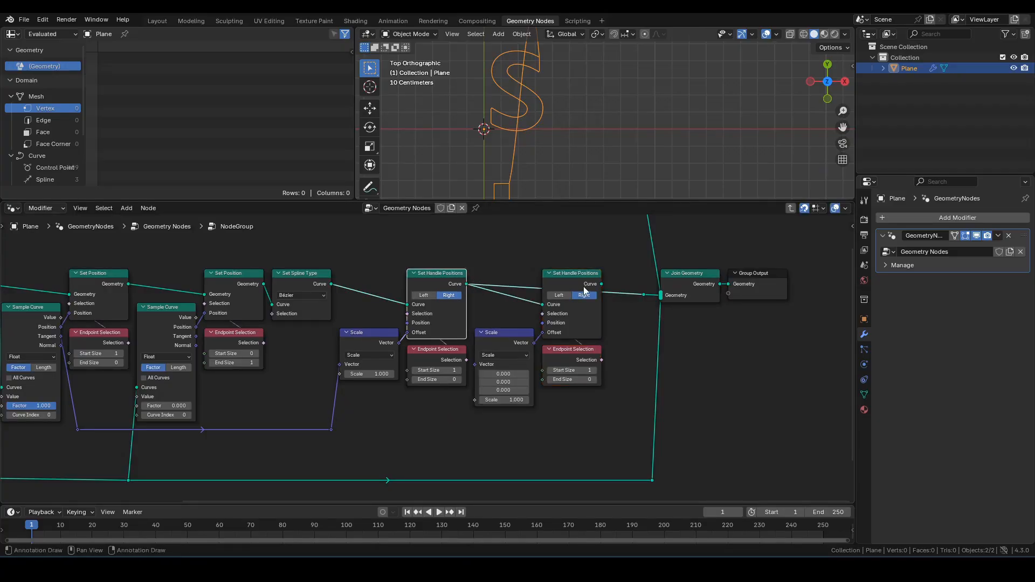
left_click_drag(602, 284, 642, 295)
Step: Switch the copied Set Handle Positions to Left and set its Endpoint Selection to Start Size 0 and End Size 1
scroll(629, 343, "up", 2)
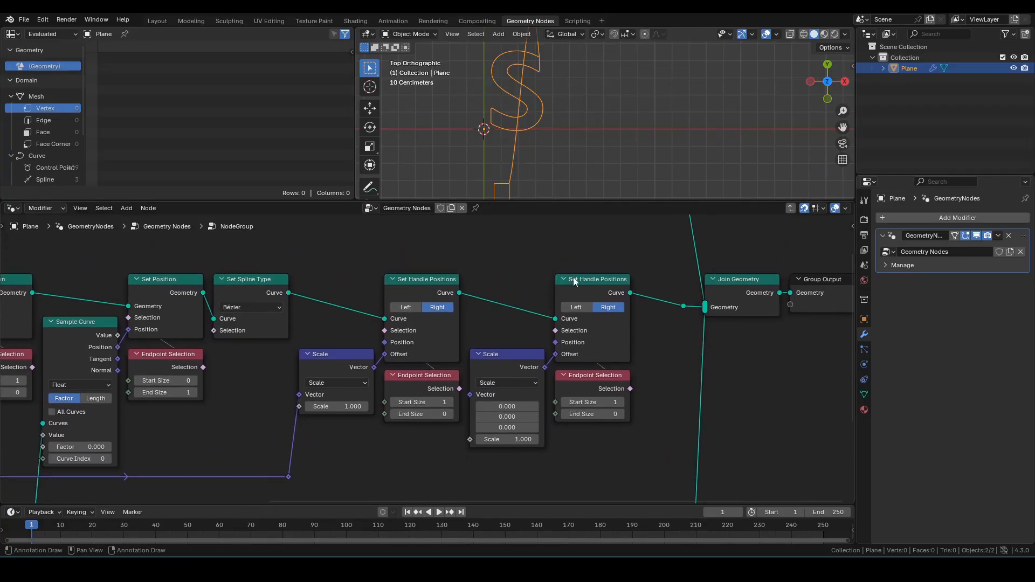
left_click(576, 307)
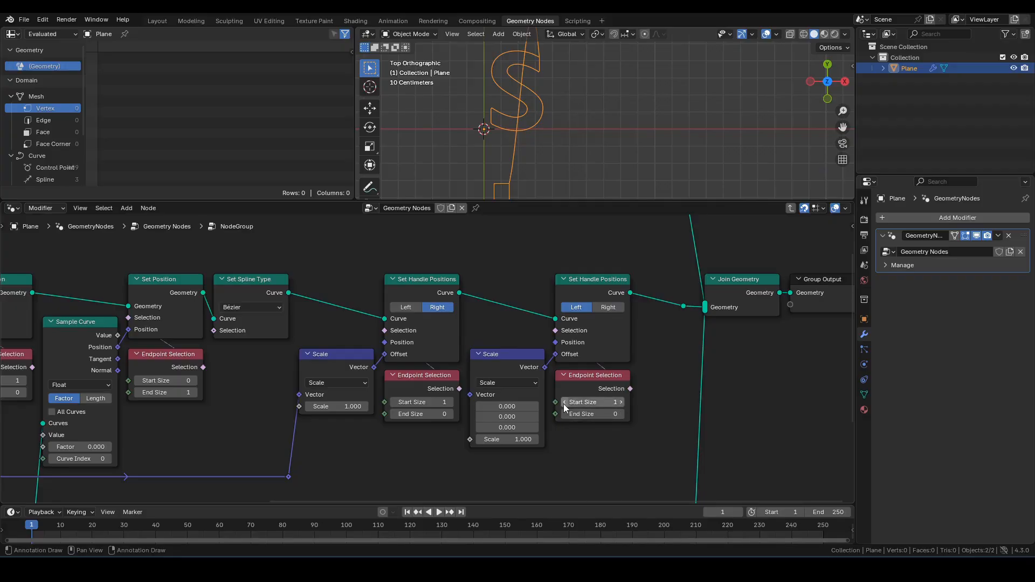
left_click(563, 405)
left_click(620, 414)
scroll(306, 426, "down", 4)
middle_click_drag(305, 426, 437, 392)
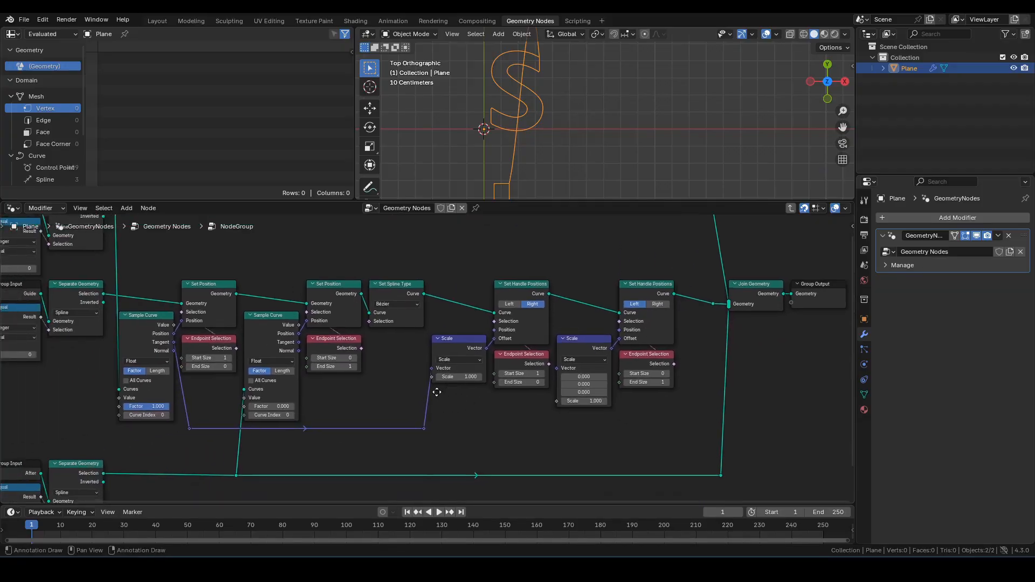
Step: Link the second Sample Curve's Tangent to the copied Scale node's Vector and route the link beneath the nodes through two reroutes
scroll(358, 393, "up", 1)
left_click(217, 311)
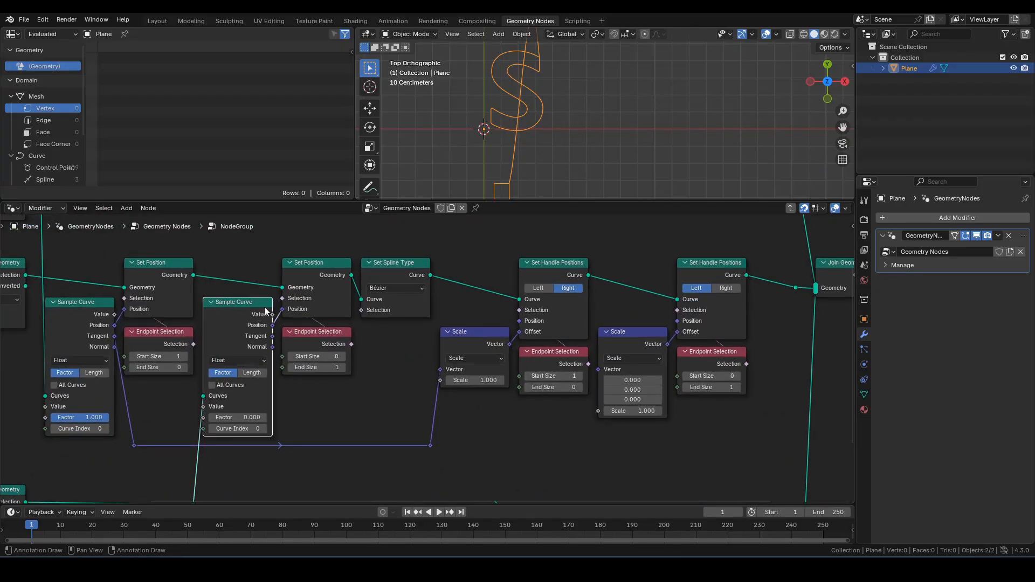
left_click_drag(272, 336, 600, 370)
right_click_drag(410, 352, 409, 360, "shift")
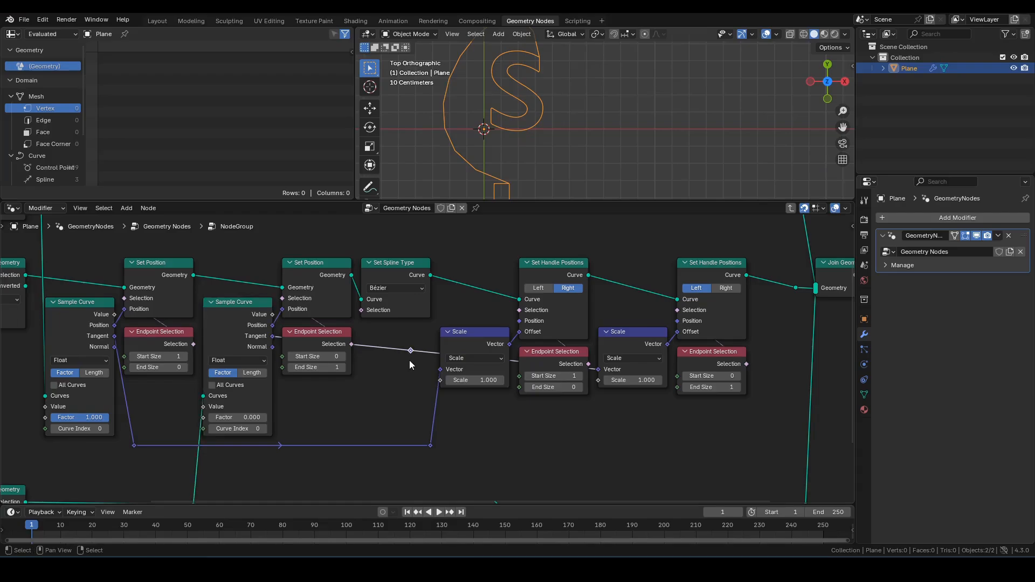
key("g")
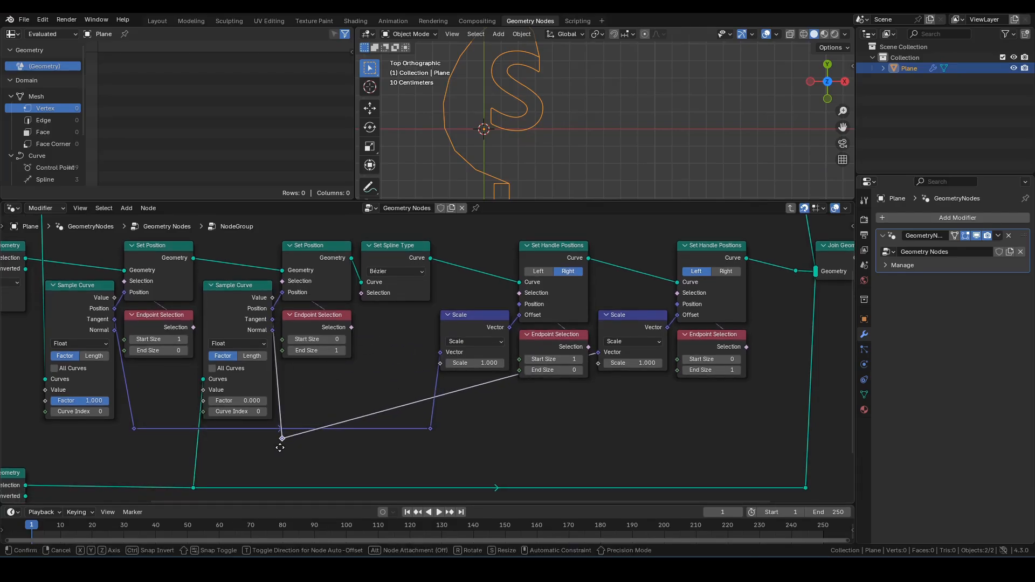
left_click(284, 448)
right_click_drag(484, 412, 483, 406, "shift")
key("g")
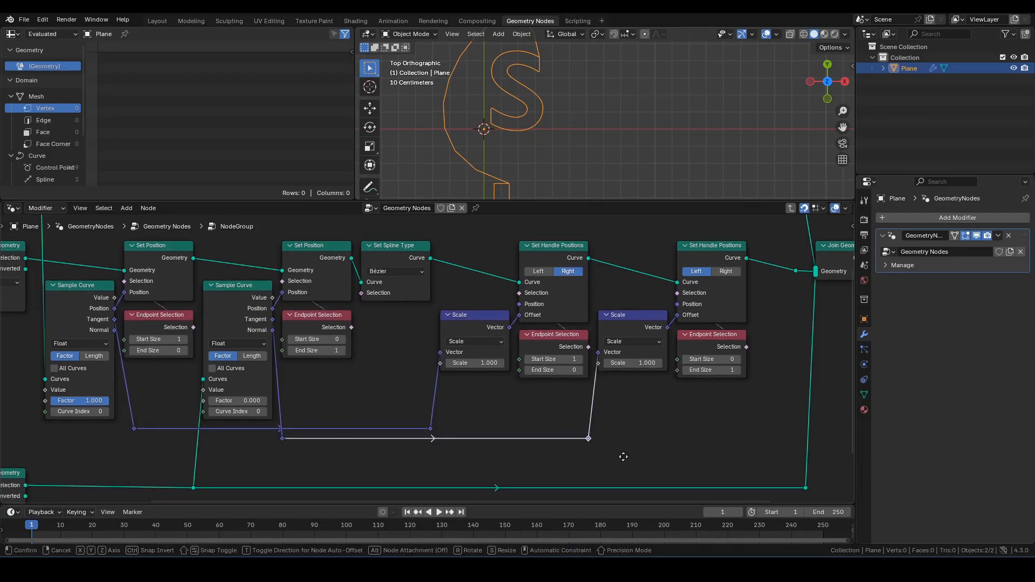
left_click(602, 457)
Step: Set the copied Scale node's Scale to -1 to reverse the handle direction at the Guide curve's end
scroll(585, 167, "down", 3)
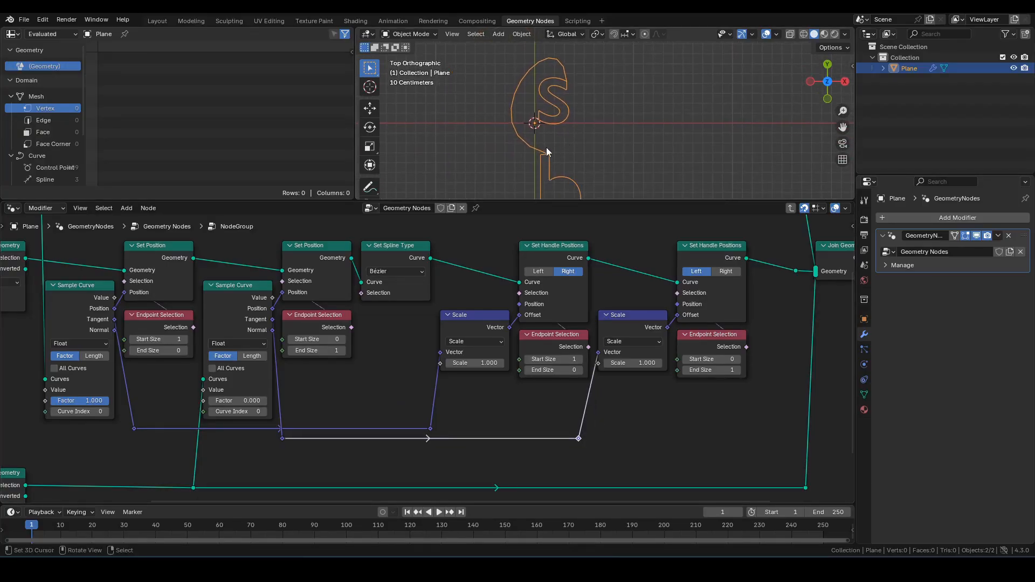
left_click(630, 363)
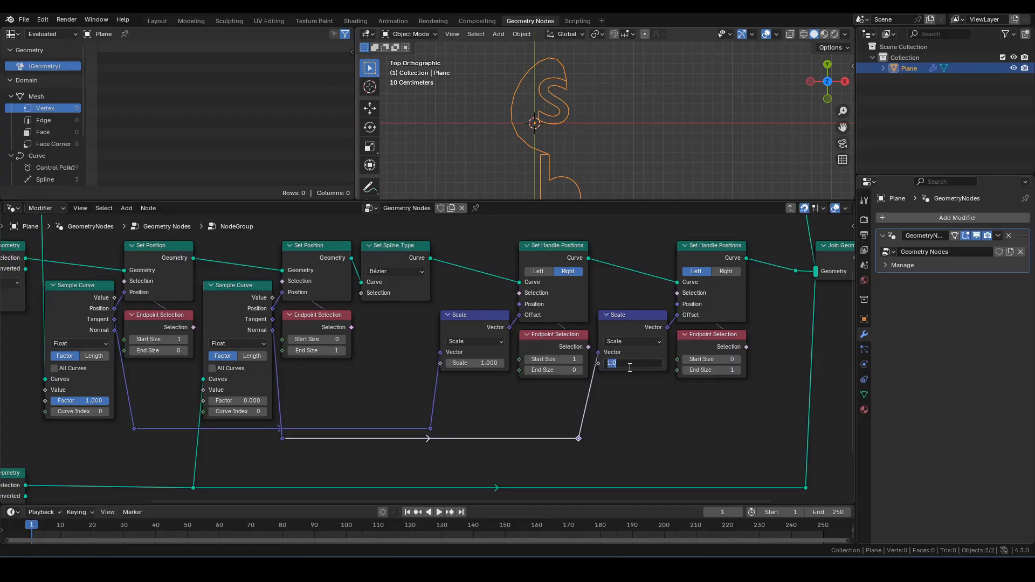
type("-1")
key("Return")
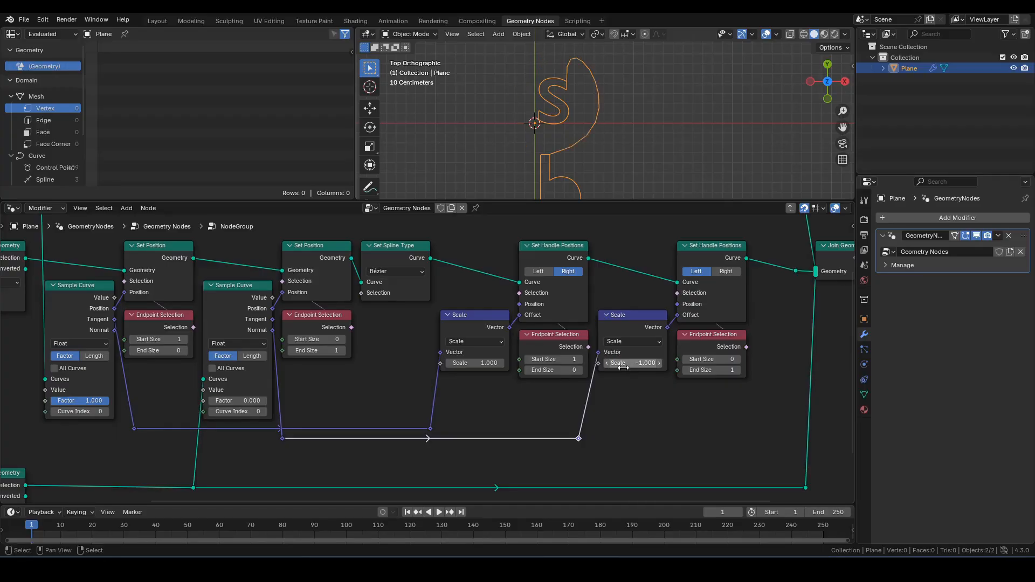
middle_click_drag(593, 137, 548, 125, "shift")
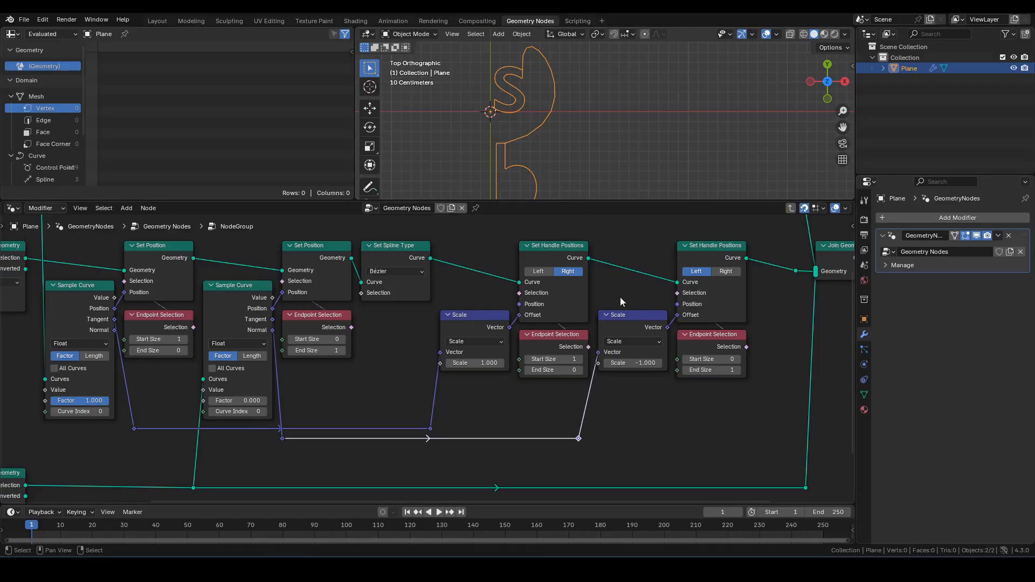
Step: Shift Join Geometry, Group Output and their incoming reroutes farther along X to free space after the second Set Handle Positions
scroll(571, 422, "down", 1)
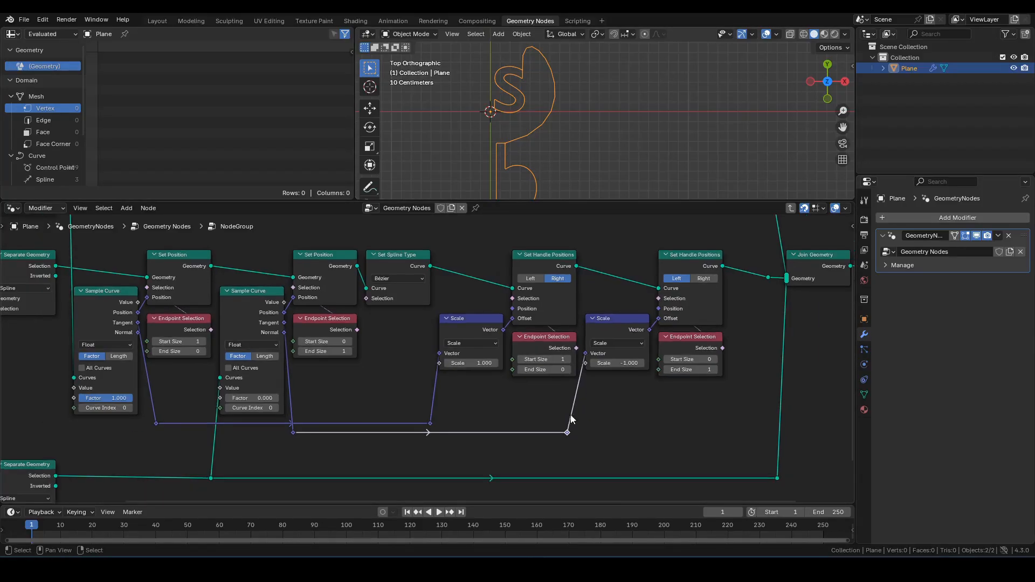
middle_click_drag(631, 385, 485, 419)
scroll(549, 395, "down", 1)
middle_click_drag(678, 400, 592, 397)
left_click_drag(682, 485, 494, 213)
key("g")
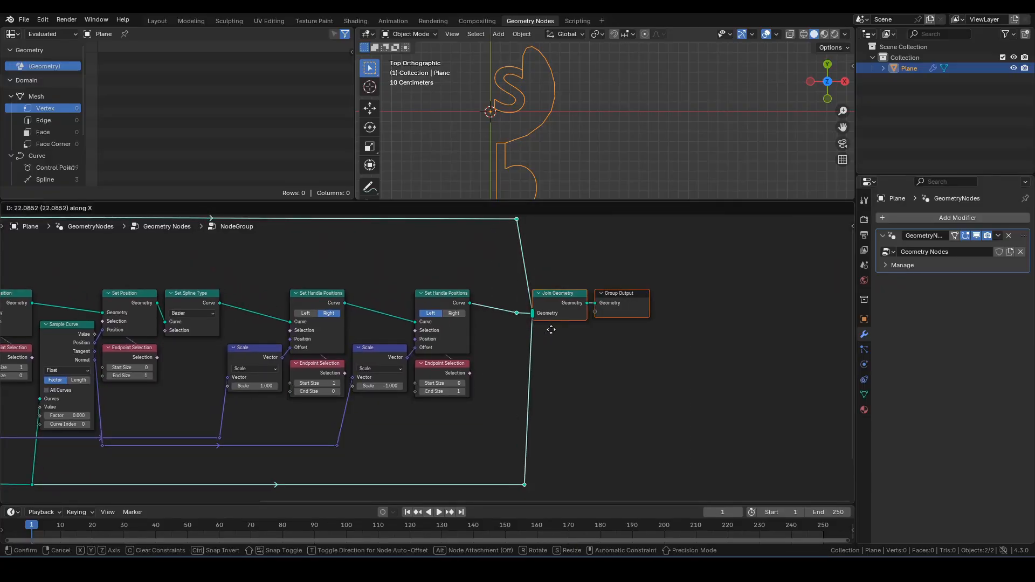
left_click(646, 321)
Step: Add a Set Spline Type node on the link between the second Set Handle Positions and Join Geometry
scroll(526, 116, "up", 1)
scroll(509, 82, "up", 2, "shift")
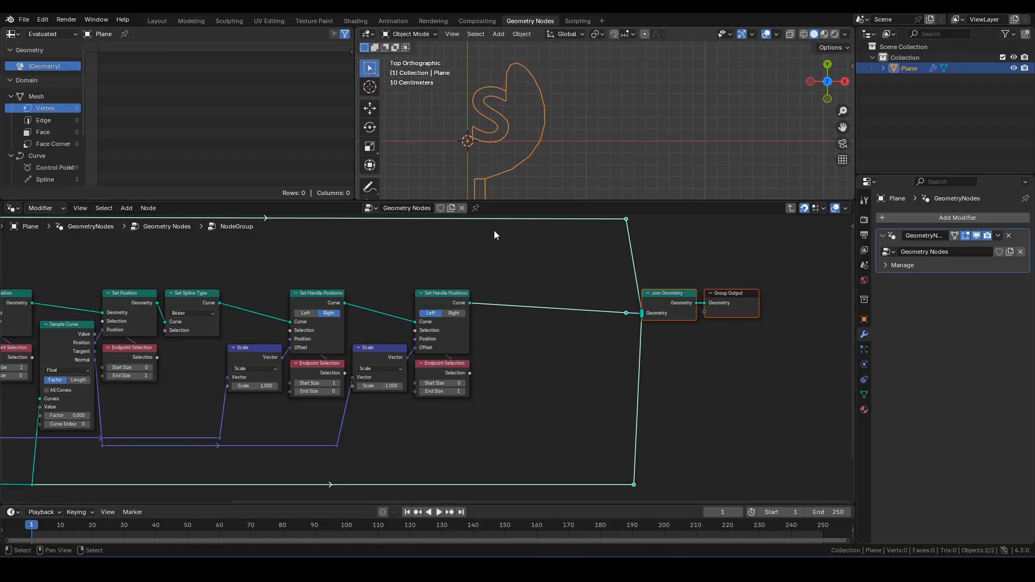
scroll(503, 330, "up", 1)
left_click(535, 339)
key("F3")
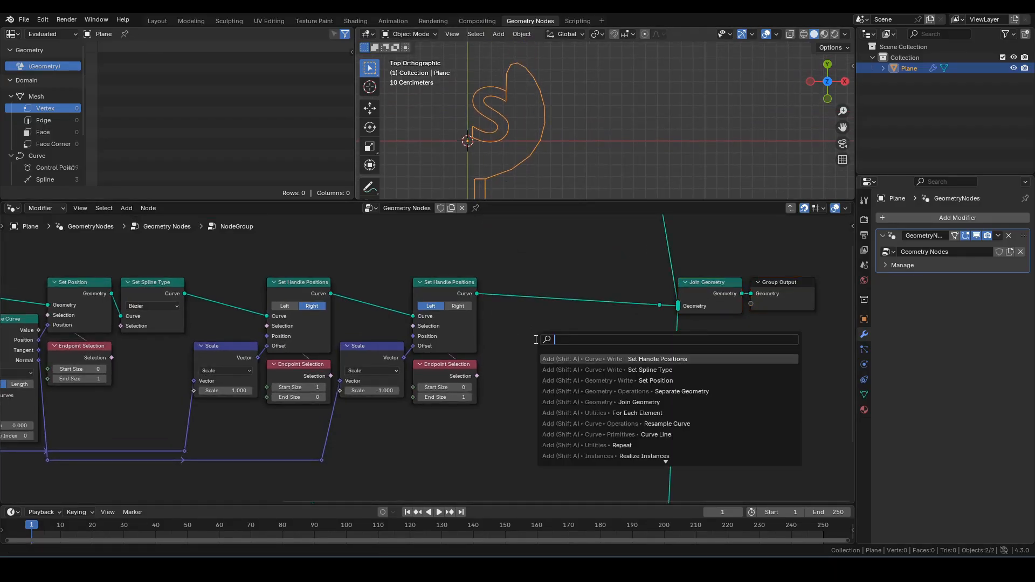
type("sst")
key("Down")
key("Down")
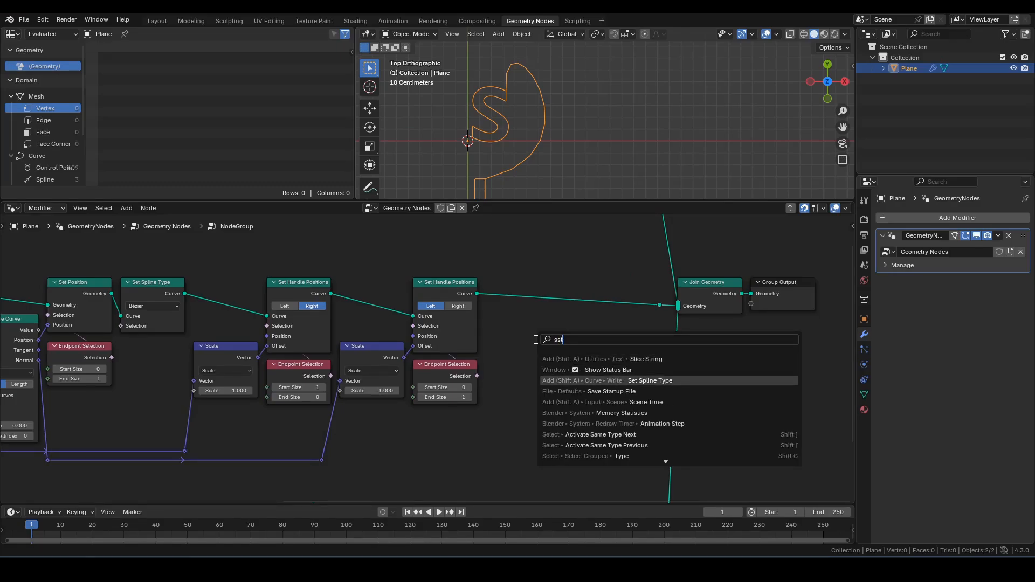
key("Return")
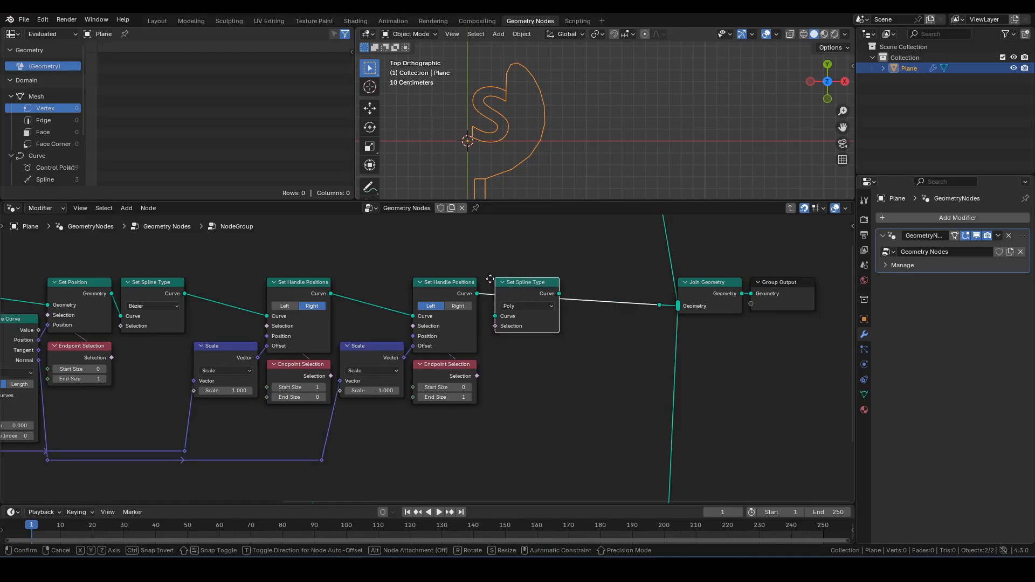
left_click(500, 282)
Step: Switch the new Set Spline Type node to NURBS and inspect the bent curve between the letters in a maximized 3D viewport
left_click(522, 304)
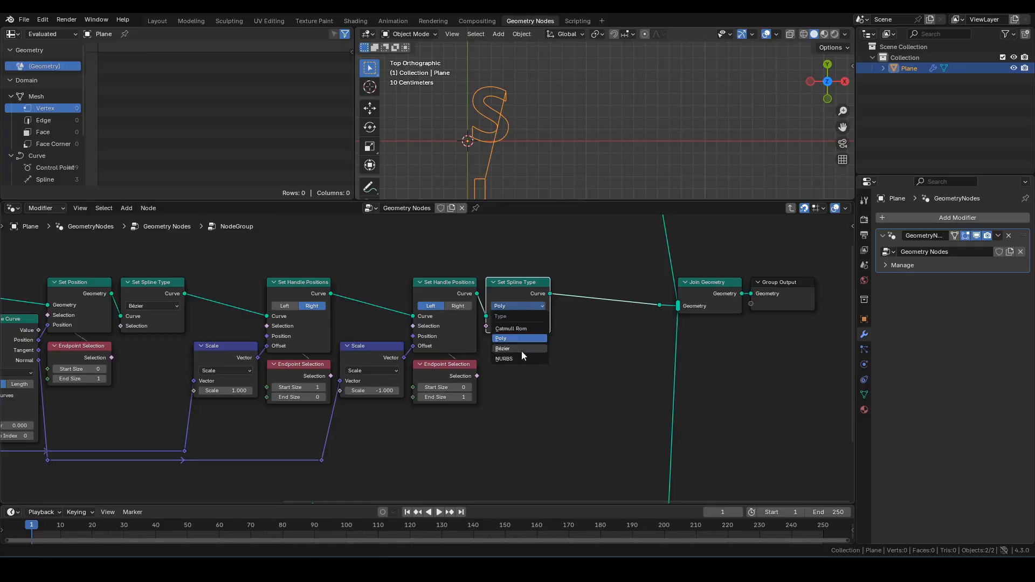
left_click(519, 356)
key("ctrl+space")
scroll(536, 193, "up", 4)
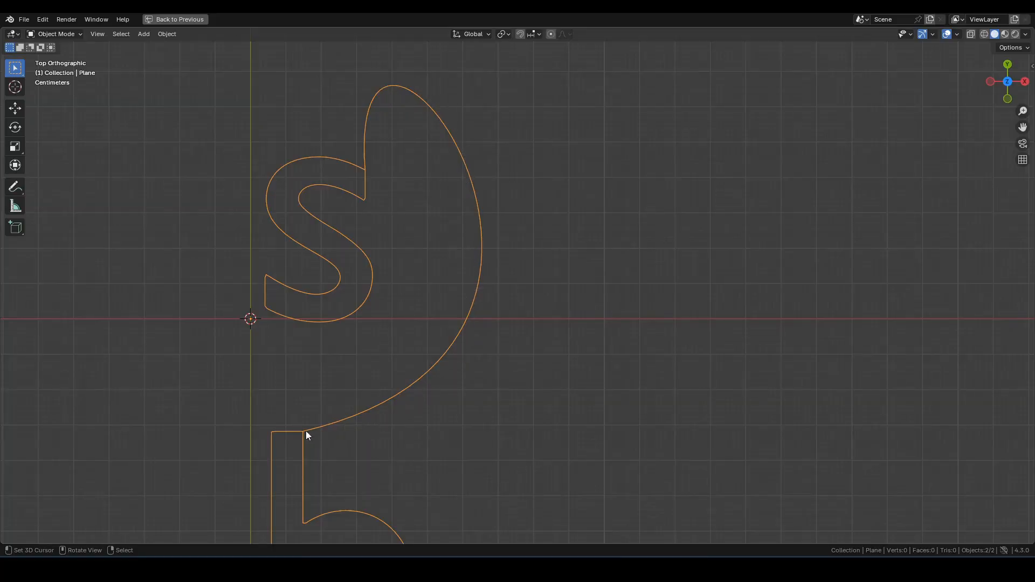
scroll(431, 447, "down", 3)
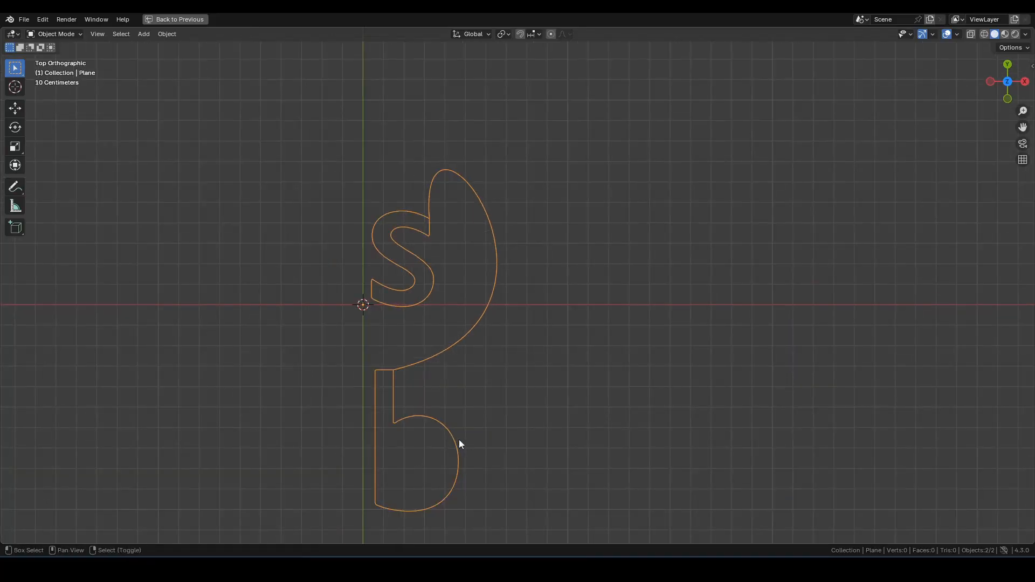
middle_click_drag(458, 439, 393, 396, "shift")
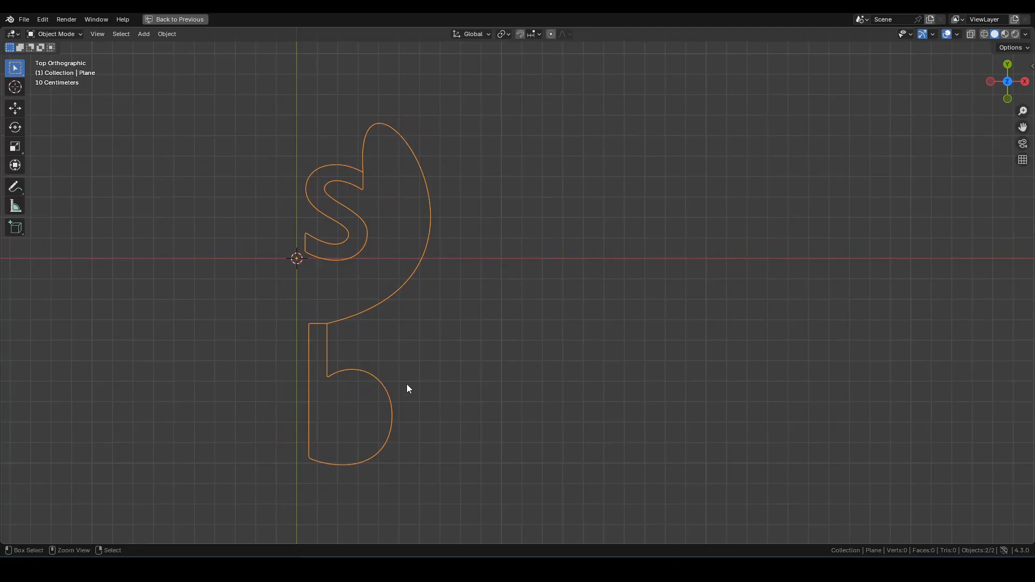
key("ctrl+space")
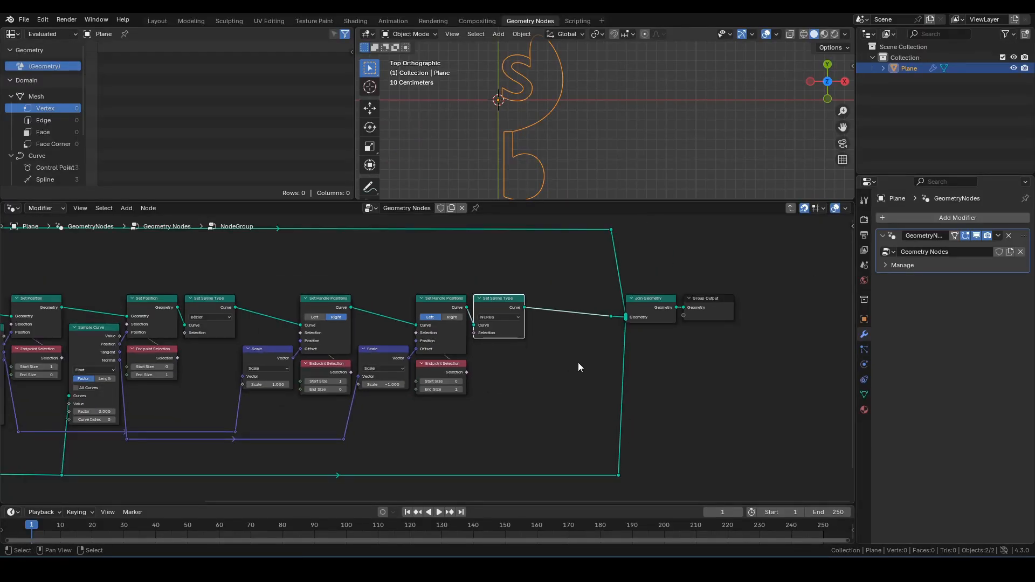
Step: Group the Sample Curve, Set Position, Endpoint Selection, Set Spline Type, Scale and Set Handle Positions nodes, including reroutes, into a nested node group
middle_click_drag(397, 400, 545, 379)
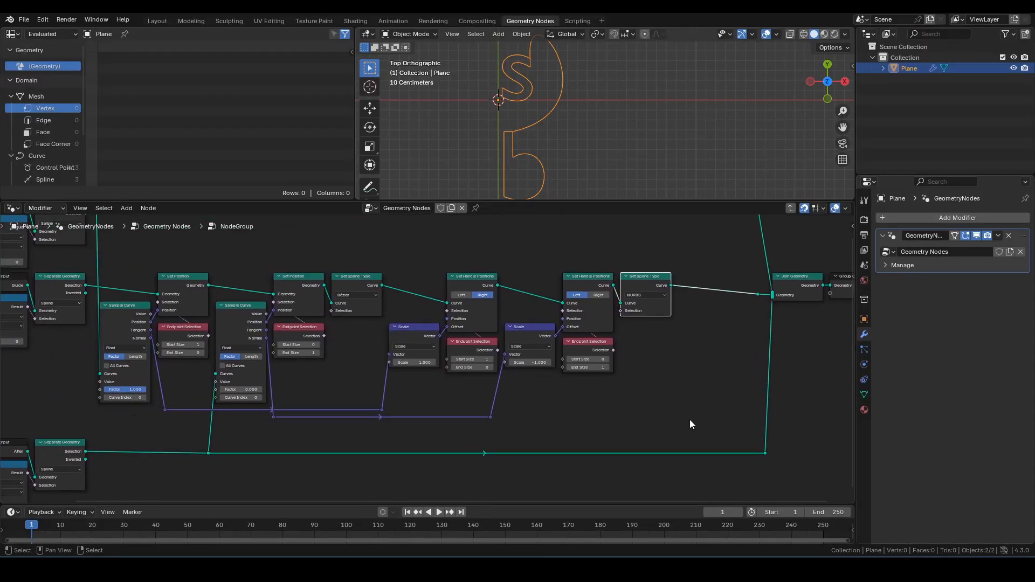
left_click_drag(694, 428, 104, 257)
key("Home")
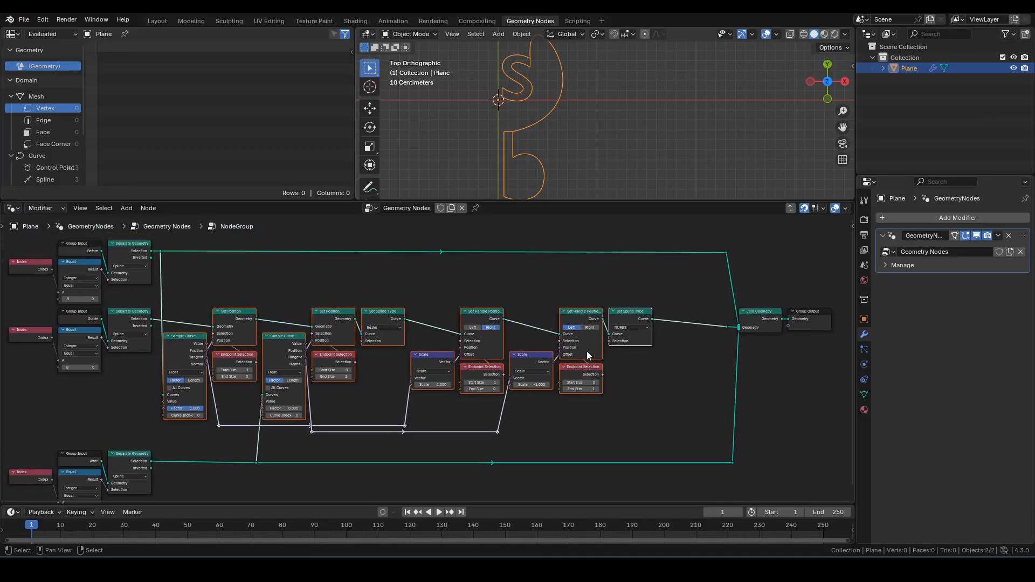
key("ctrl+g")
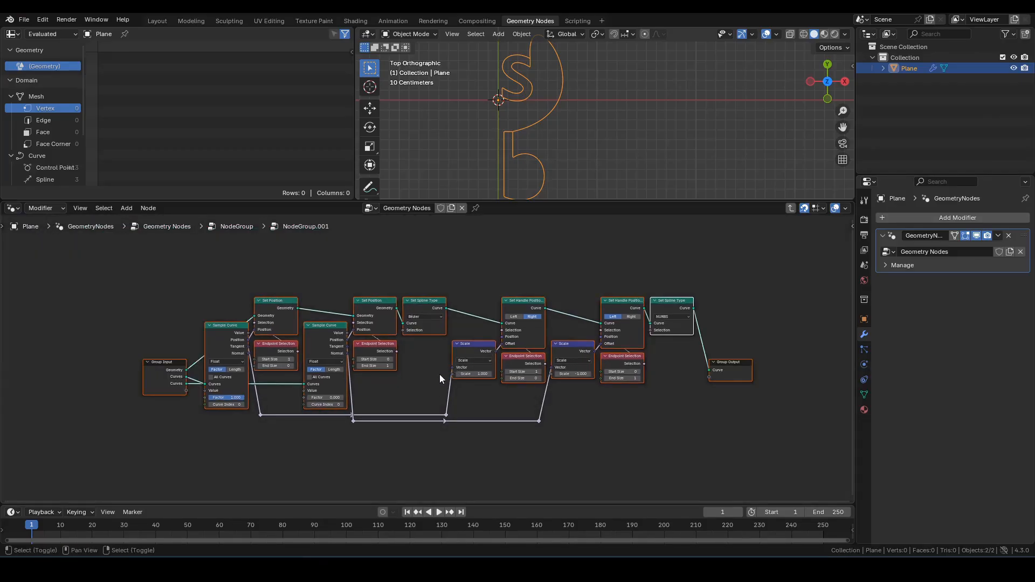
key("Home")
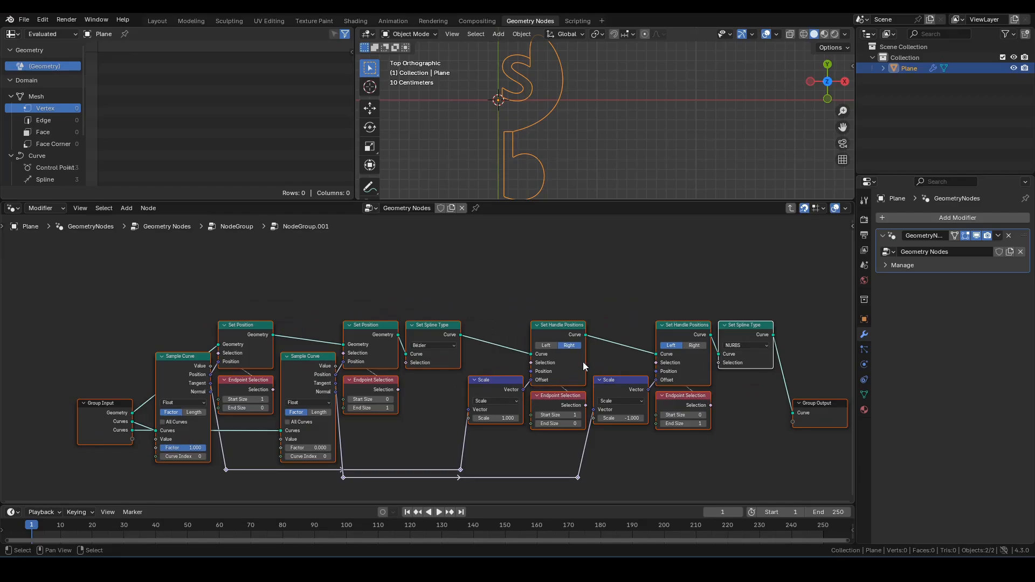
Step: Rename the nested group's Geometry input socket to Guide
middle_click_drag(583, 363, 519, 331)
middle_click_drag(255, 365, 379, 364)
scroll(271, 334, "up", 3)
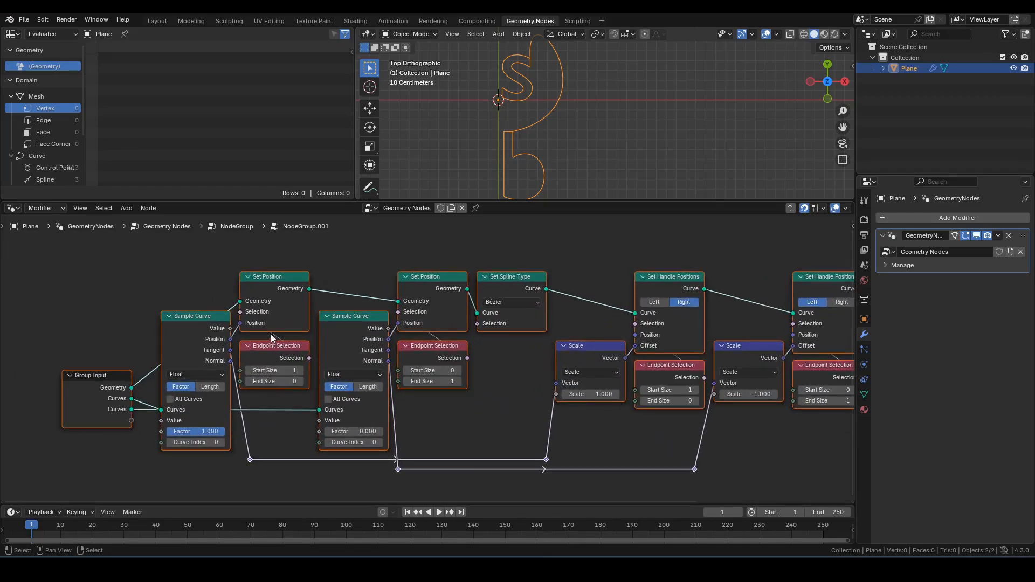
middle_click_drag(667, 324, 583, 319)
key("n")
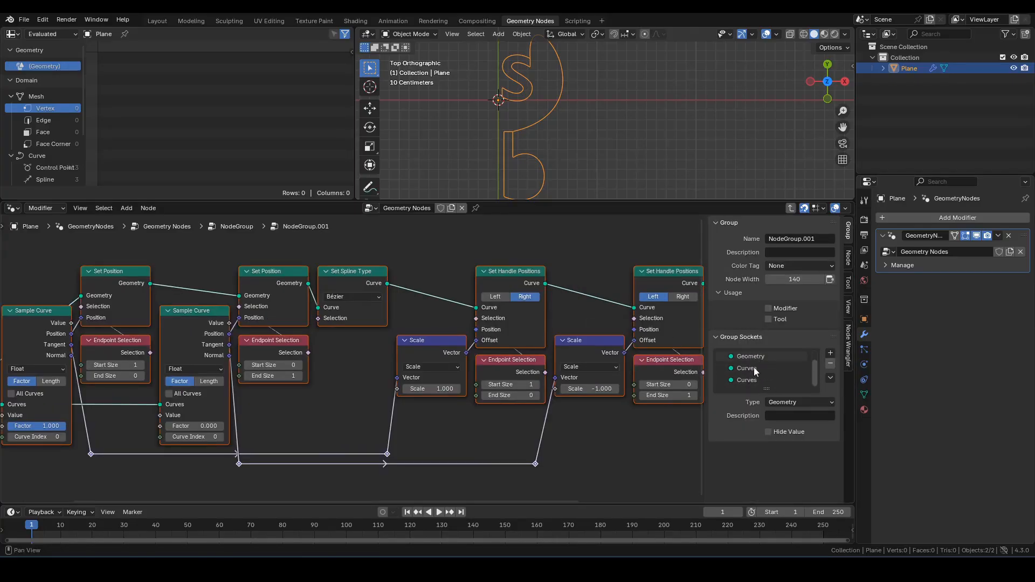
double_click(766, 369)
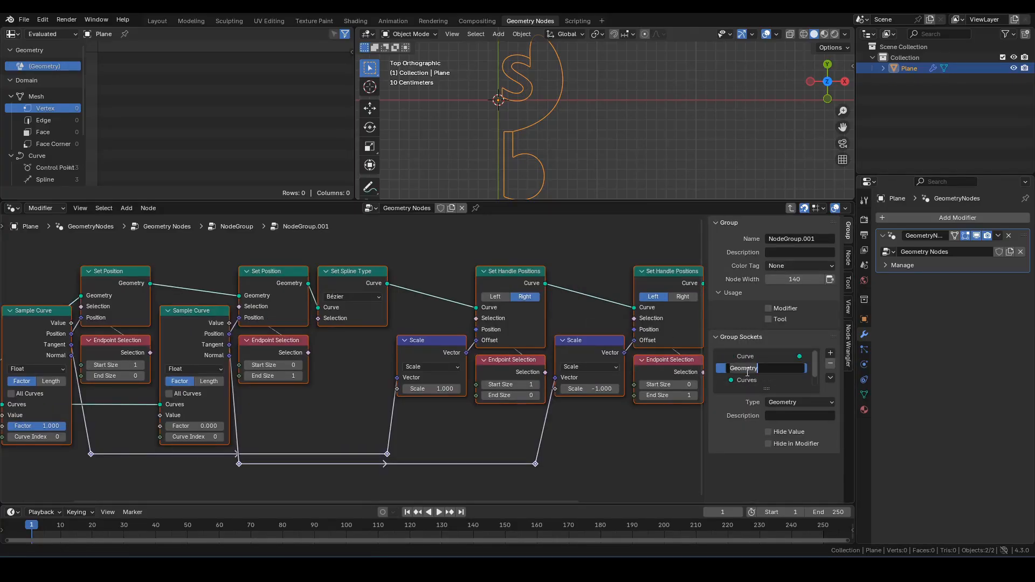
type("Guide")
key("Return")
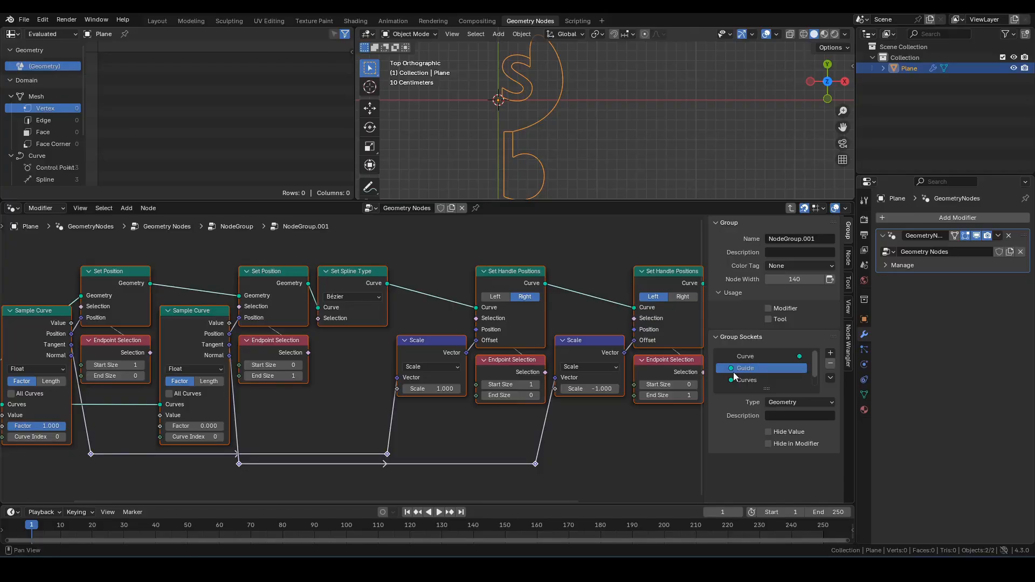
Step: Rename the group's two Curves input sockets to Before and After, in that order
double_click(764, 380)
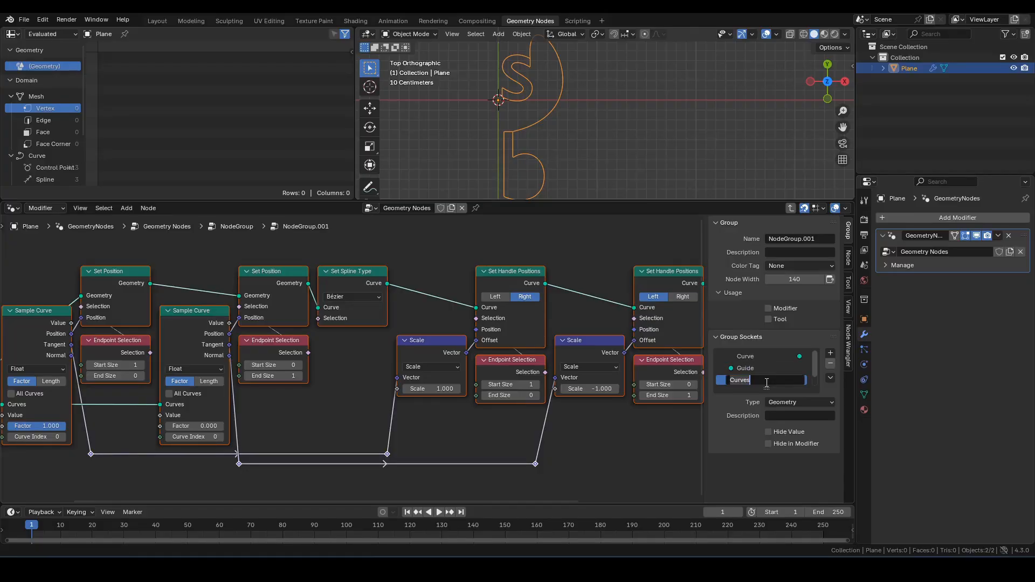
type("Before")
key("Return")
scroll(769, 383, "down", 1)
double_click(766, 379)
type("After")
key("Return")
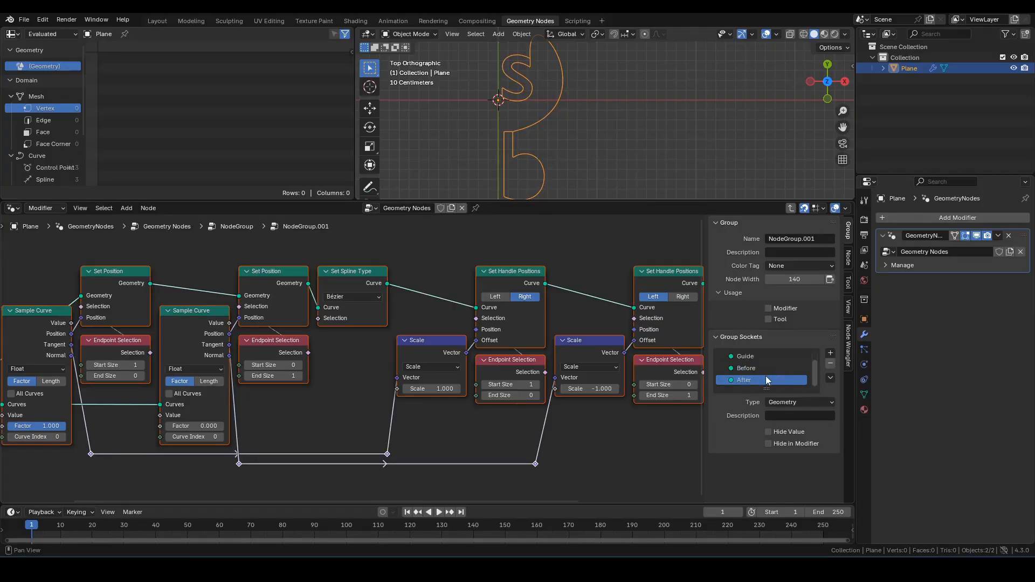
Step: Duplicate Group Input above the first Sample Curve and connect the copy's Guide output to the first Set Position's Geometry
key("Home")
key("n")
middle_click_drag(294, 367, 437, 370)
scroll(437, 369, "up", 5)
left_click(162, 395)
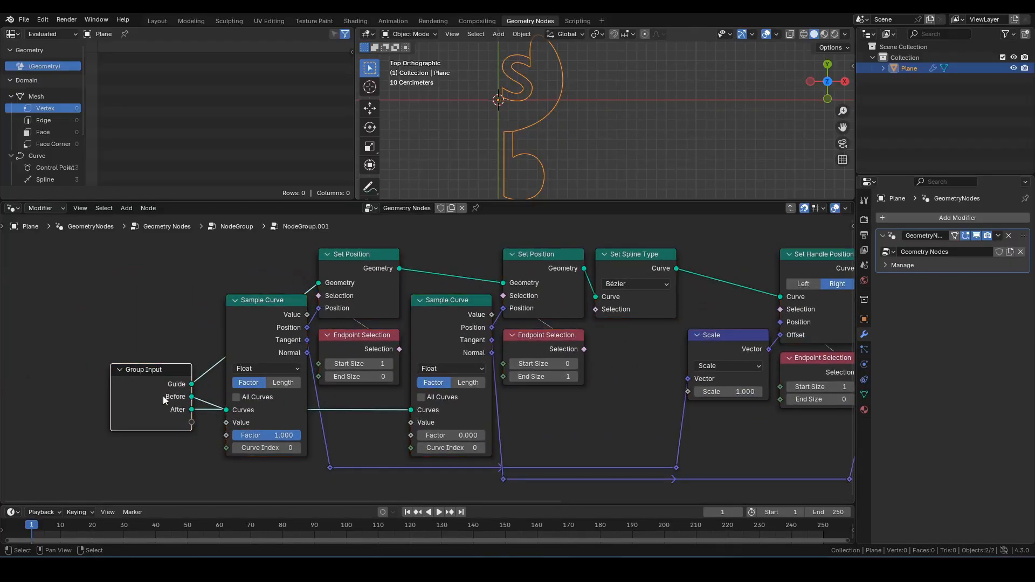
key("shift+d")
left_click(276, 259)
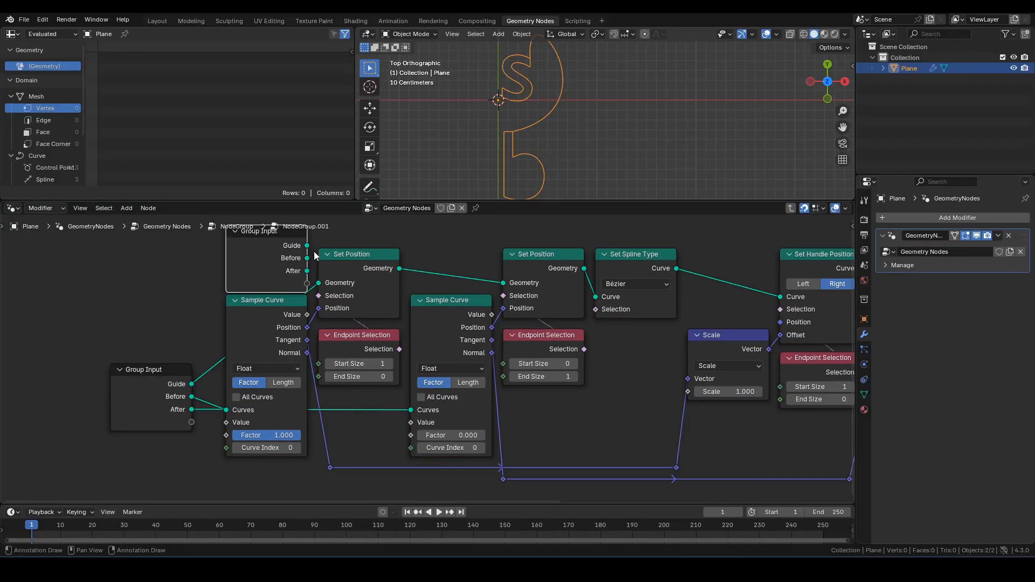
left_click_drag(307, 246, 318, 283)
Step: Duplicate Group Input beside the second Sample Curve and connect the copy's After output to its Curves input
left_click(151, 406)
key("shift+d")
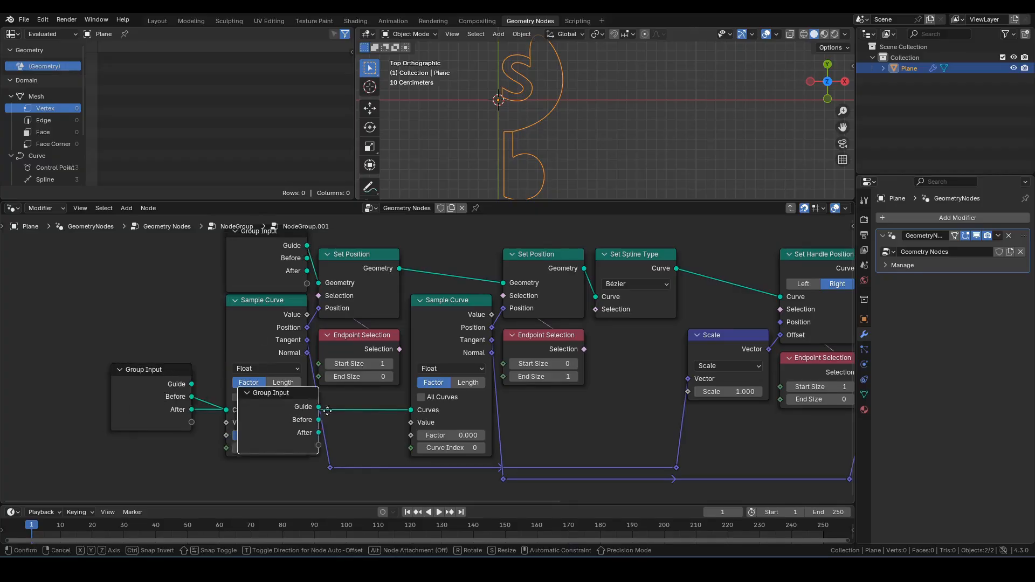
left_click(370, 412)
left_click_drag(399, 432, 411, 409)
Step: Hide the unused sockets on all three Group Input nodes
left_click(150, 386, "shift")
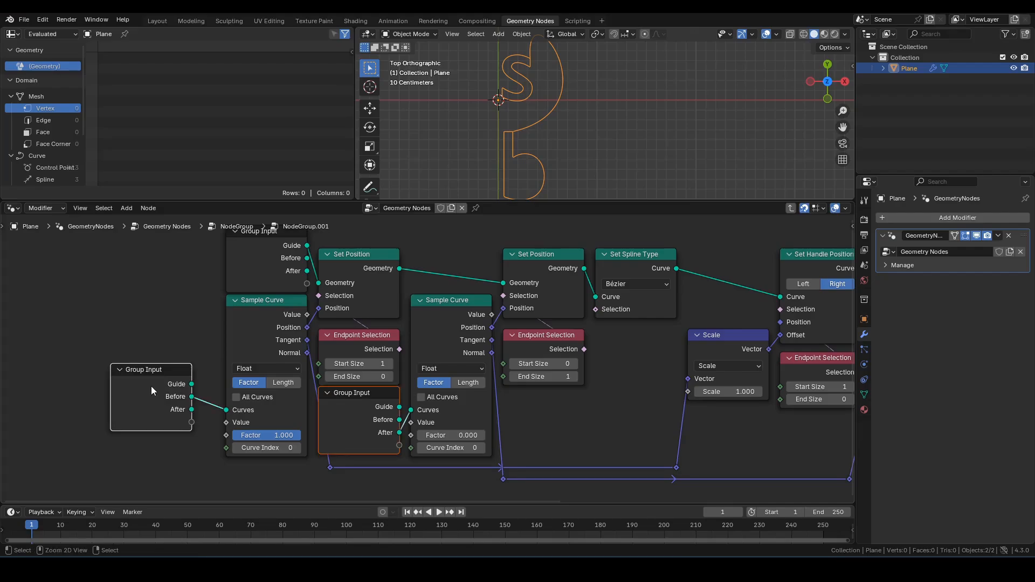
key("ctrl+h")
left_click(289, 248)
key("ctrl+h")
Step: Tidy the group by placing Group Output beside the NURBS Set Spline Type and the Before and Guide inputs closer to their target nodes
scroll(360, 312, "down", 1)
scroll(367, 315, "down", 2)
middle_click_drag(537, 345, 312, 337)
scroll(396, 343, "down", 2)
left_click_drag(747, 371, 740, 293)
left_click_drag(57, 357, 74, 384)
left_click_drag(124, 272, 124, 288)
left_click(756, 303)
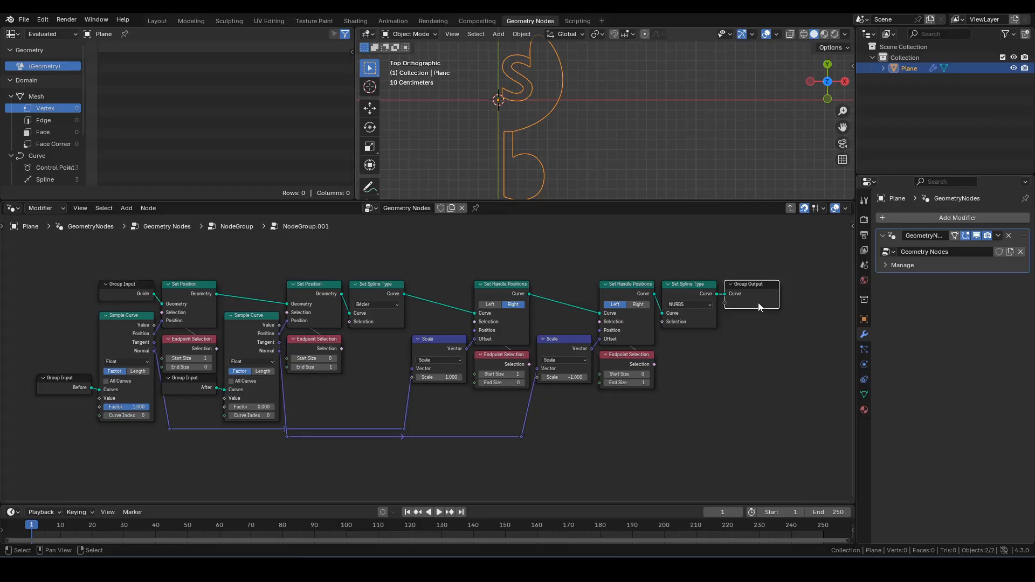
Step: Exit the nested group and rename its node group to makeGuide
key("Tab")
double_click(399, 407)
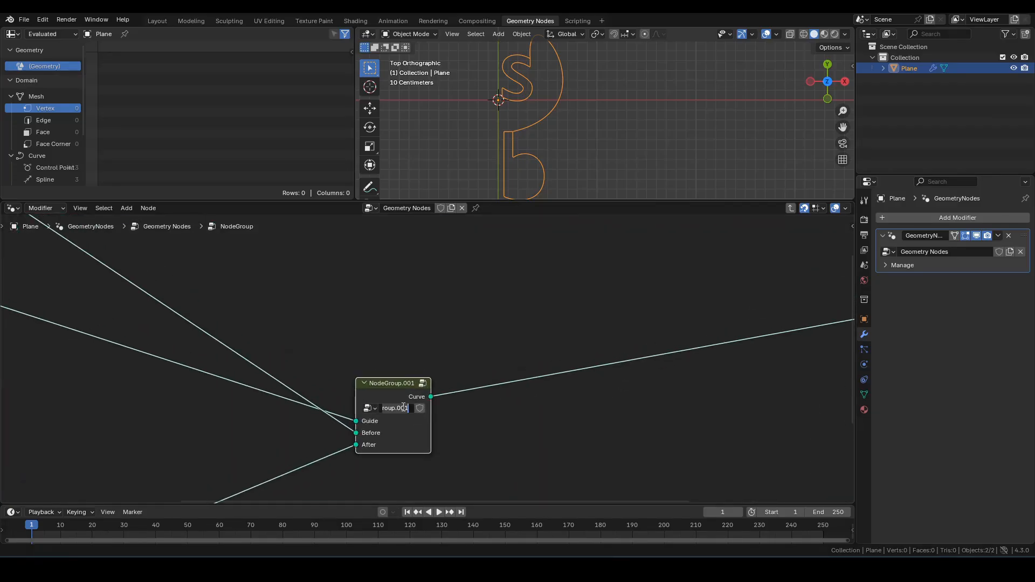
type("makeGuide")
key("Return")
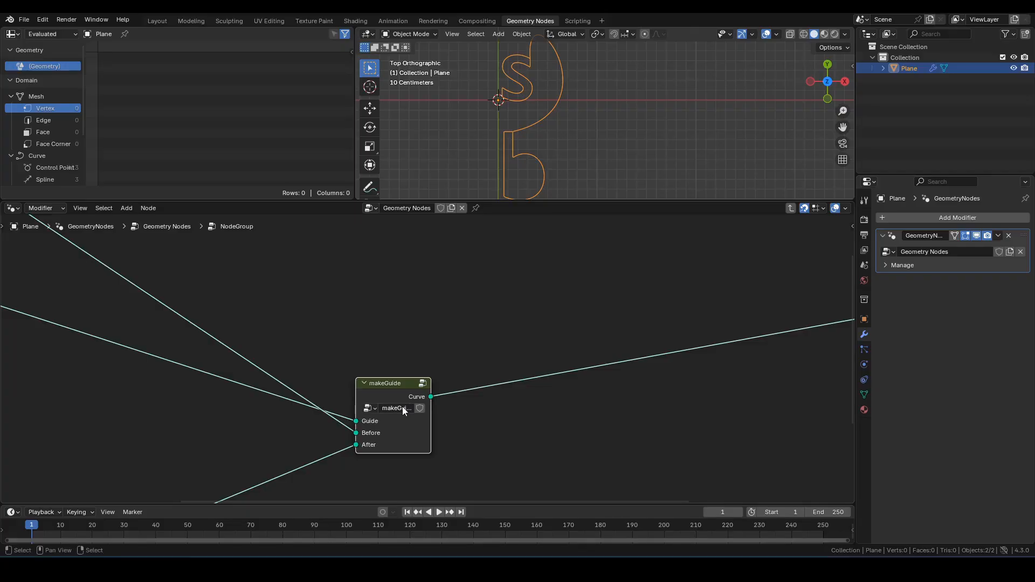
Step: Shift the reroute on the After branch horizontally so it sits just beside that branch's Separate Geometry node
scroll(402, 406, "down", 3)
left_click_drag(215, 437, 284, 474)
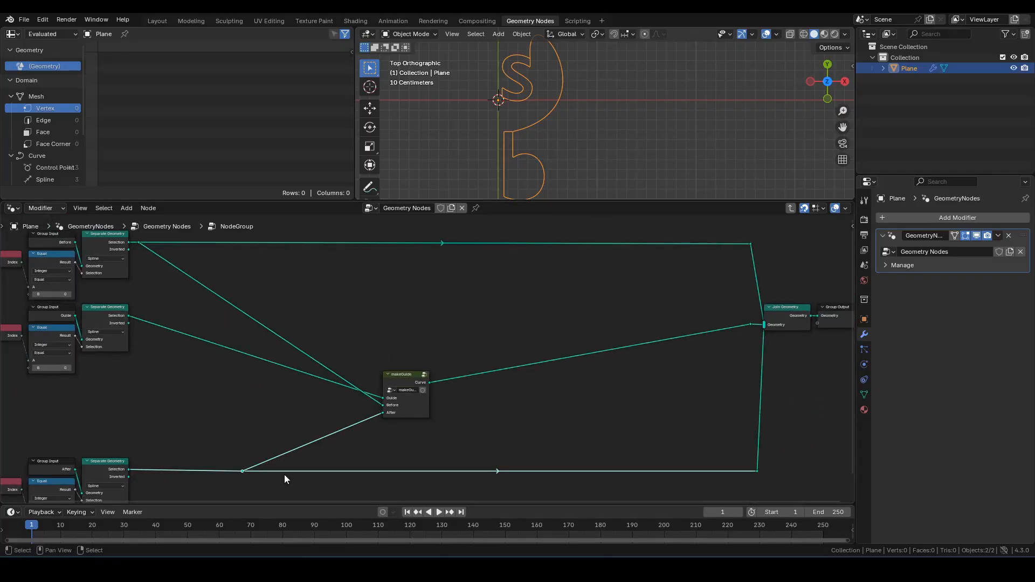
key("g")
key("x")
left_click(186, 476)
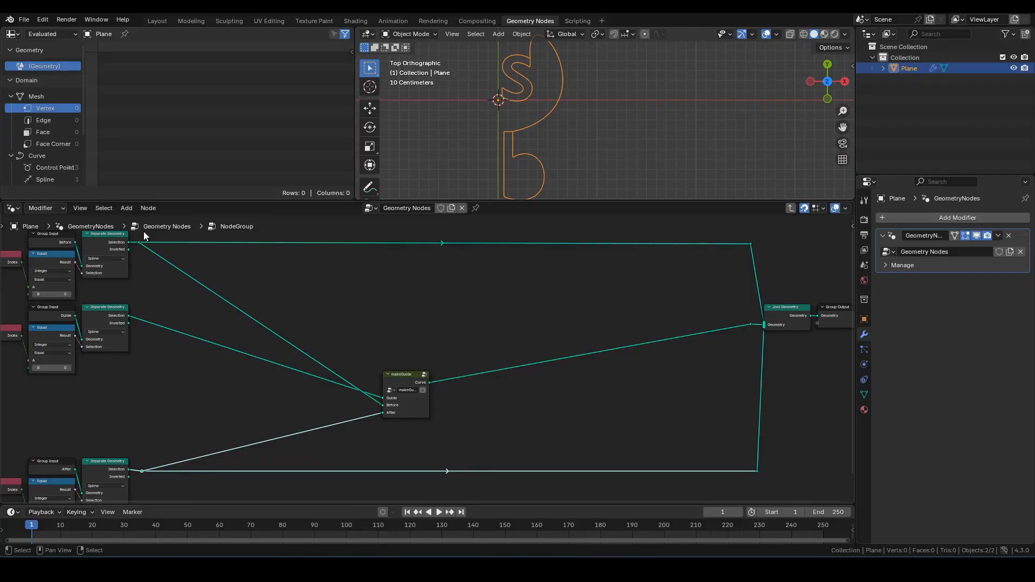
left_click_drag(138, 241, 148, 250)
key("Escape")
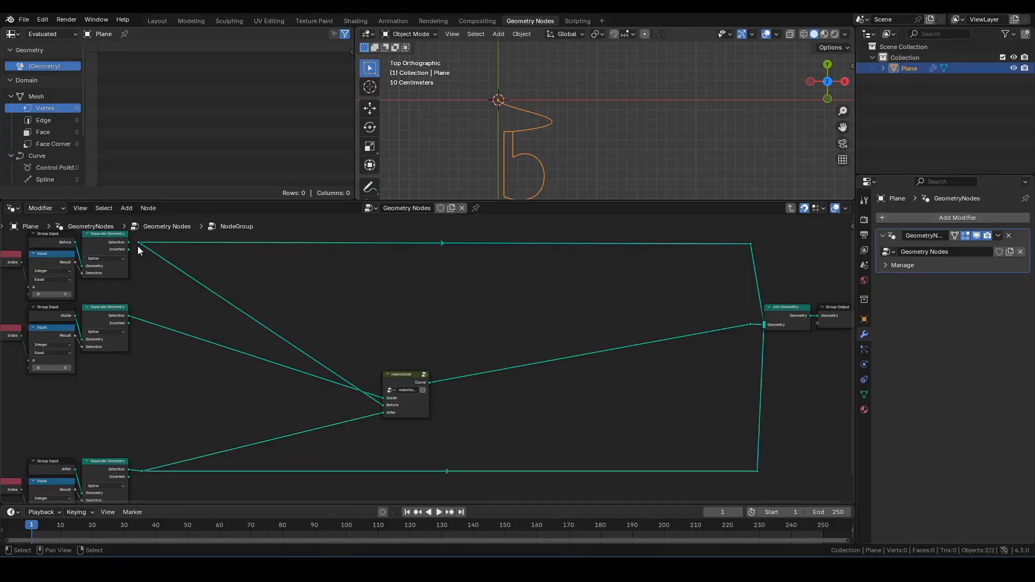
key("ctrl+z")
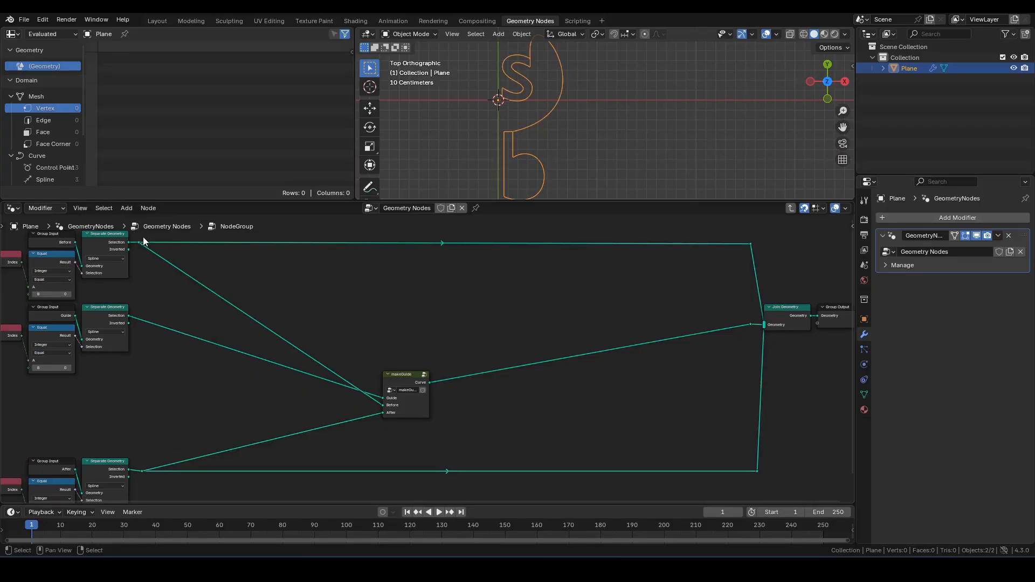
Step: Nudge the Before branch's reroute into alignment and place the makeGuide node beside the Guide branch's Separate Geometry
left_click(140, 242)
key("g")
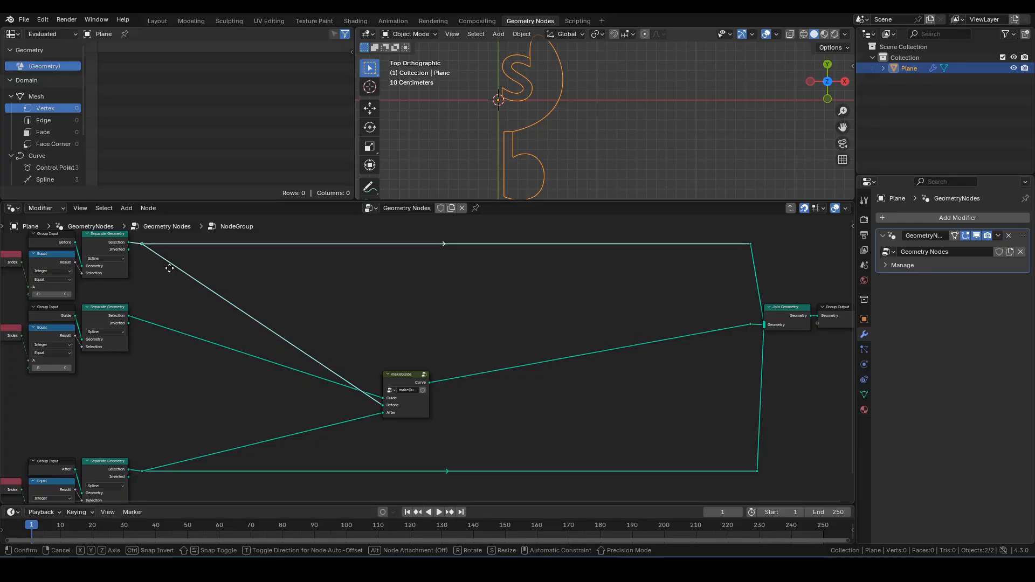
left_click(170, 270)
left_click_drag(405, 373, 163, 308)
Step: Move the whole After branch with its reroutes vertically up to just below the Guide branch
middle_click_drag(148, 444, 316, 367)
scroll(317, 367, "down", 5)
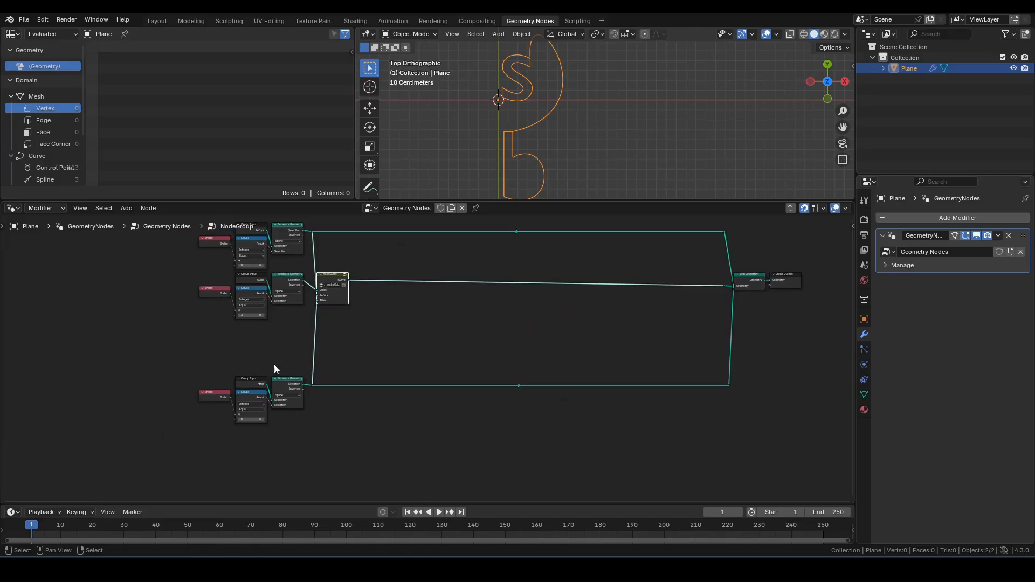
left_click_drag(168, 354, 734, 461)
key("g")
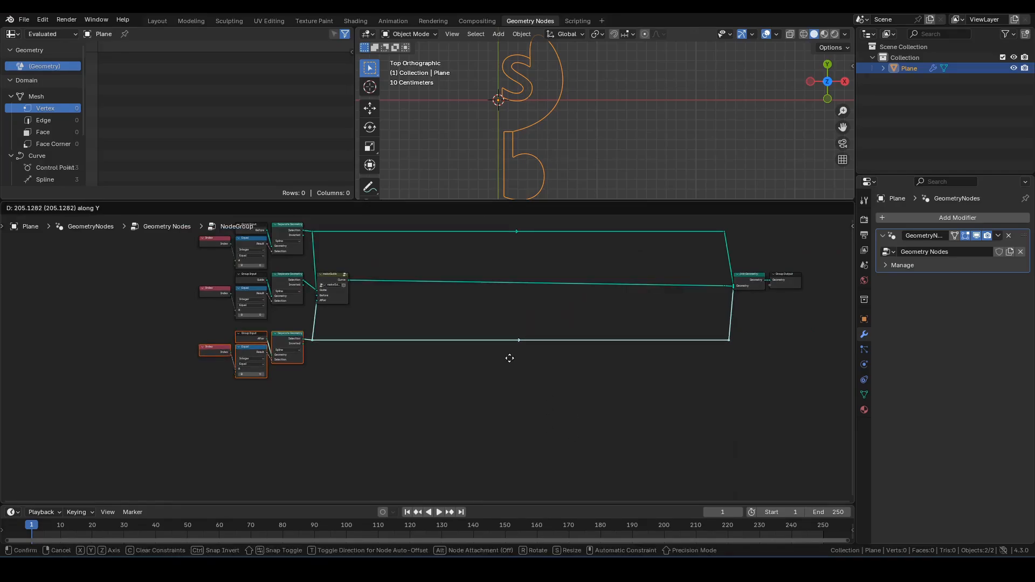
left_click(509, 351)
Step: Add reroutes on the links into makeGuide's After and Before inputs and align them so both links run vertically beside the node
scroll(416, 335, "up", 6)
middle_click_drag(316, 264, 390, 412, "shift")
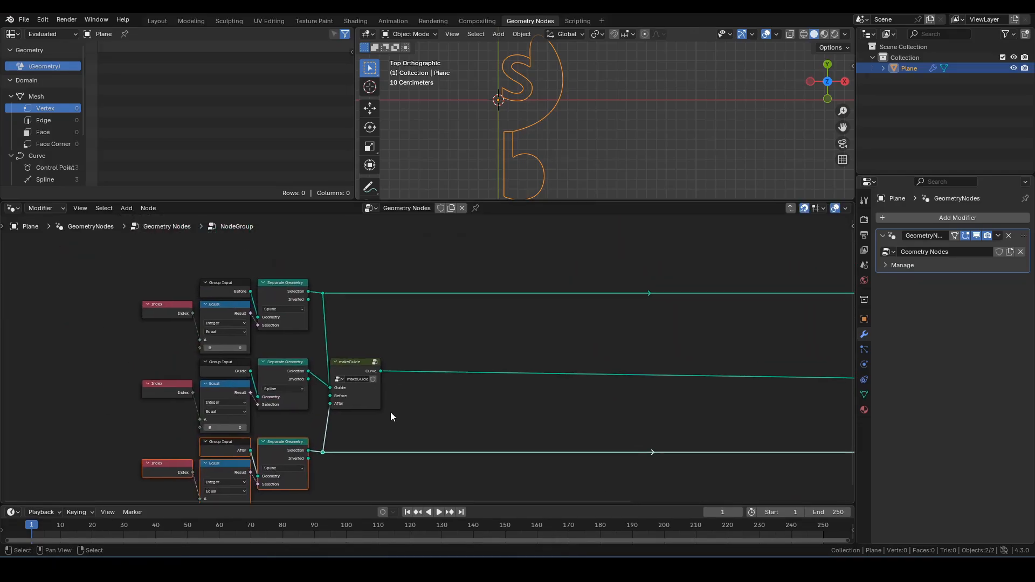
right_click_drag(320, 421, 346, 423, "shift")
scroll(346, 423, "up", 4)
key("g")
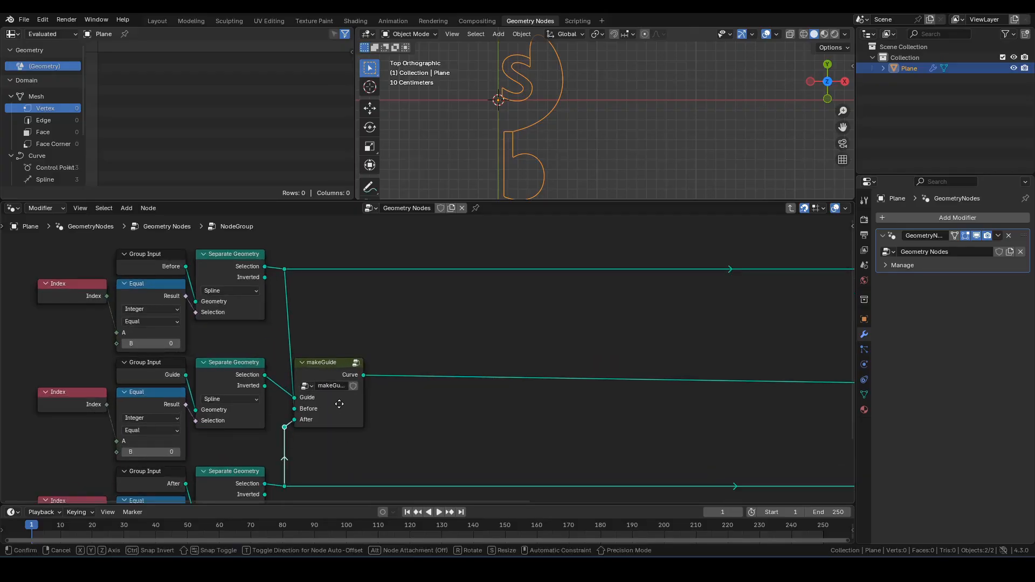
left_click(339, 397)
right_click_drag(280, 295, 310, 314, "shift")
key("g")
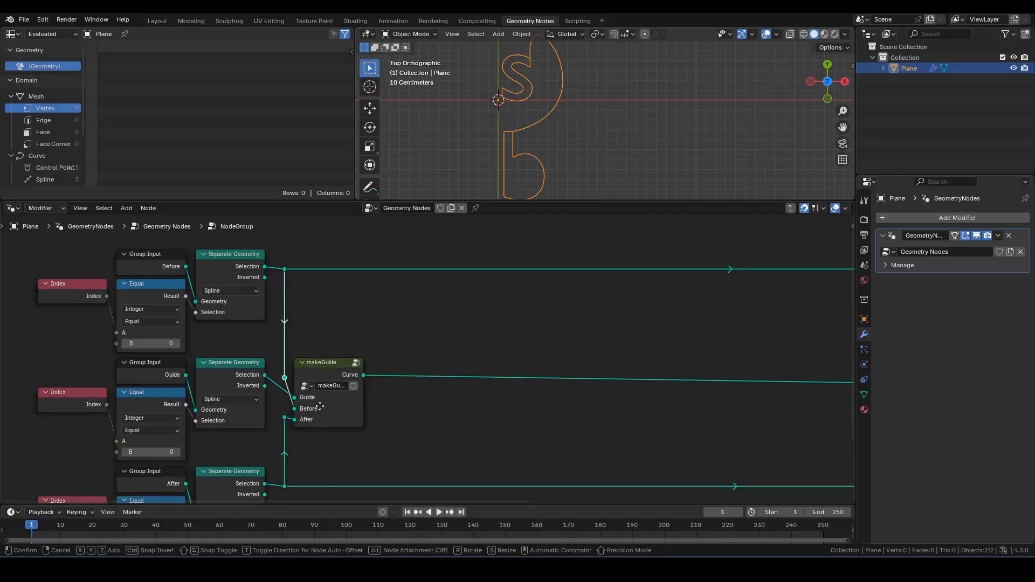
left_click(320, 431)
Step: Move Join Geometry, Group Output and their incoming reroutes horizontally closer to the makeGuide node
scroll(417, 309, "down", 2)
middle_click_drag(536, 346, 335, 358)
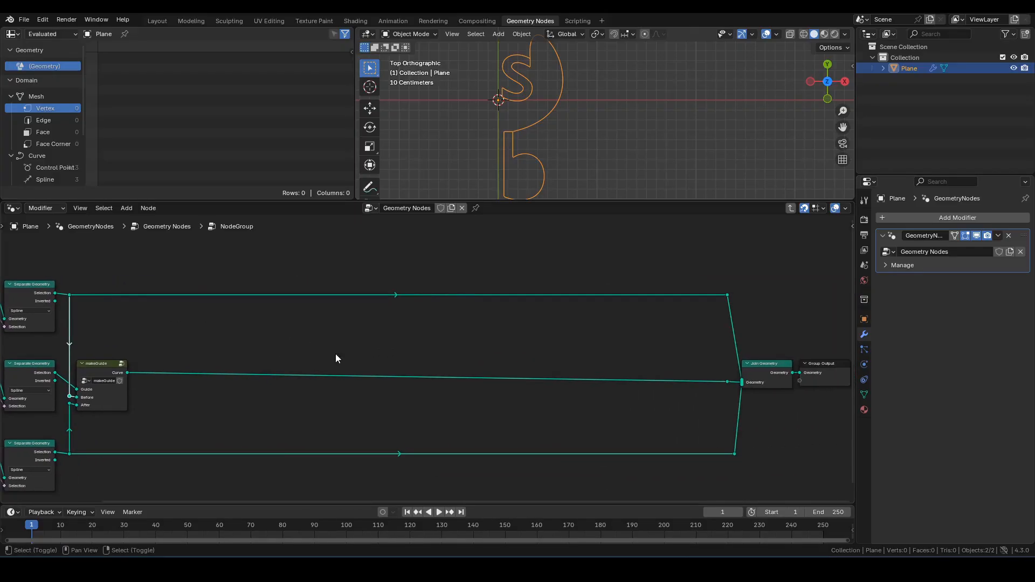
left_click_drag(641, 282, 851, 504)
key("g")
key("x")
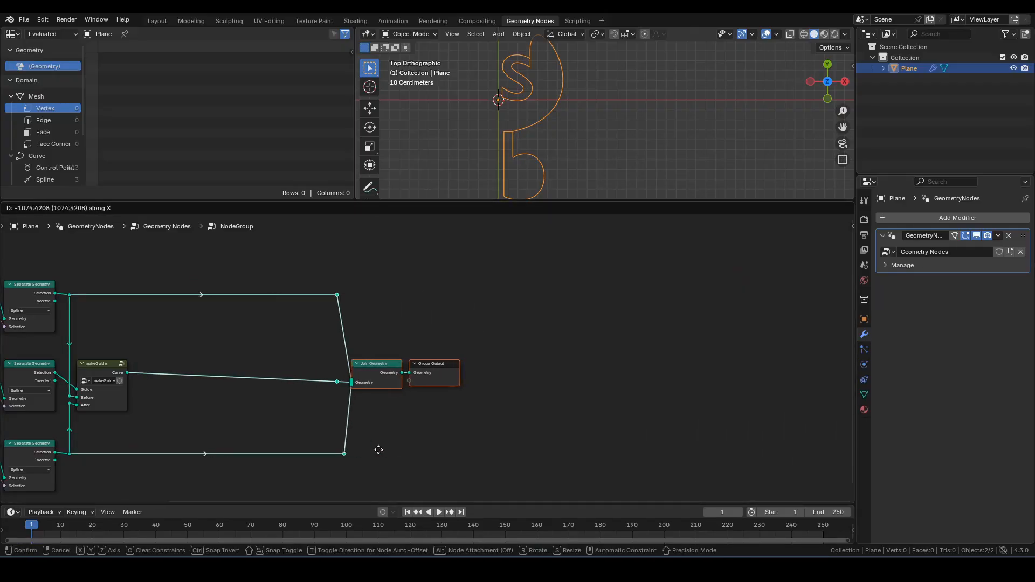
left_click(328, 439)
Step: Widen the spreadsheet's domain list so the Control Point and Spline counts fit
middle_click_drag(198, 404, 434, 379)
scroll(435, 378, "up", 1)
scroll(554, 149, "down", 1)
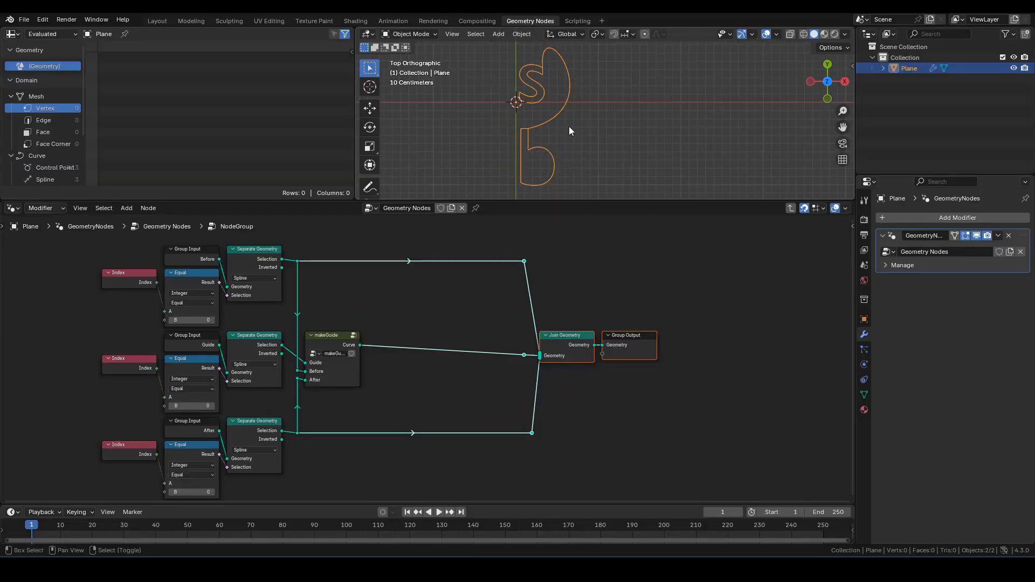
middle_click_drag(568, 127, 551, 138, "shift")
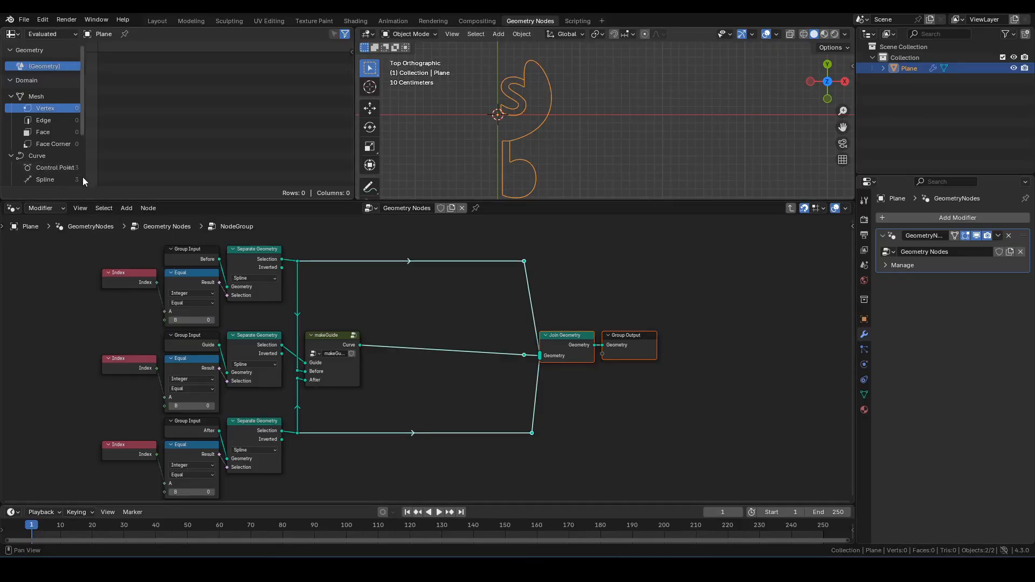
left_click_drag(85, 163, 94, 163)
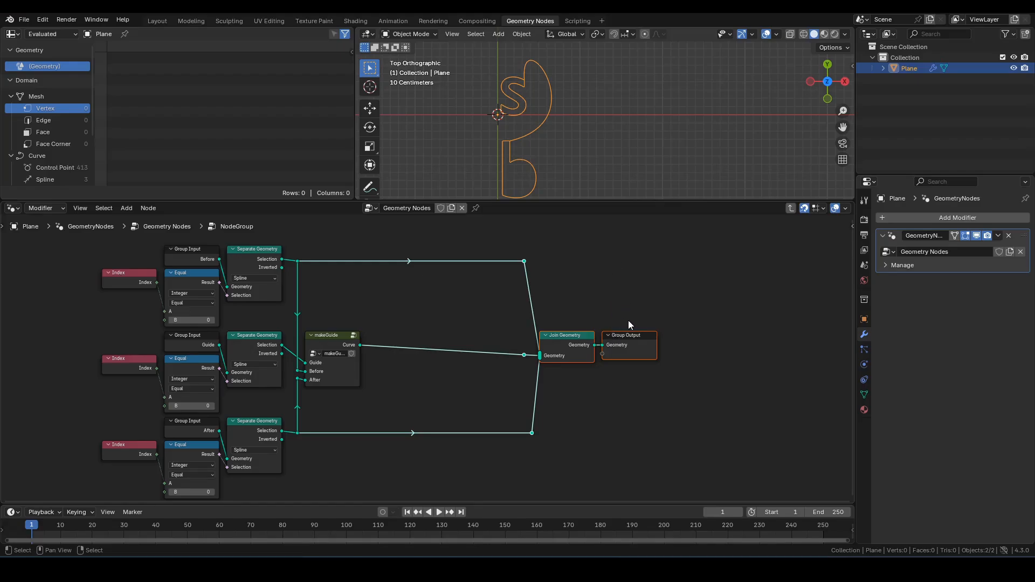
Step: Move Group Output farther from Join Geometry to make room for more nodes between them
middle_click_drag(692, 314, 663, 313)
left_click_drag(575, 293, 668, 400)
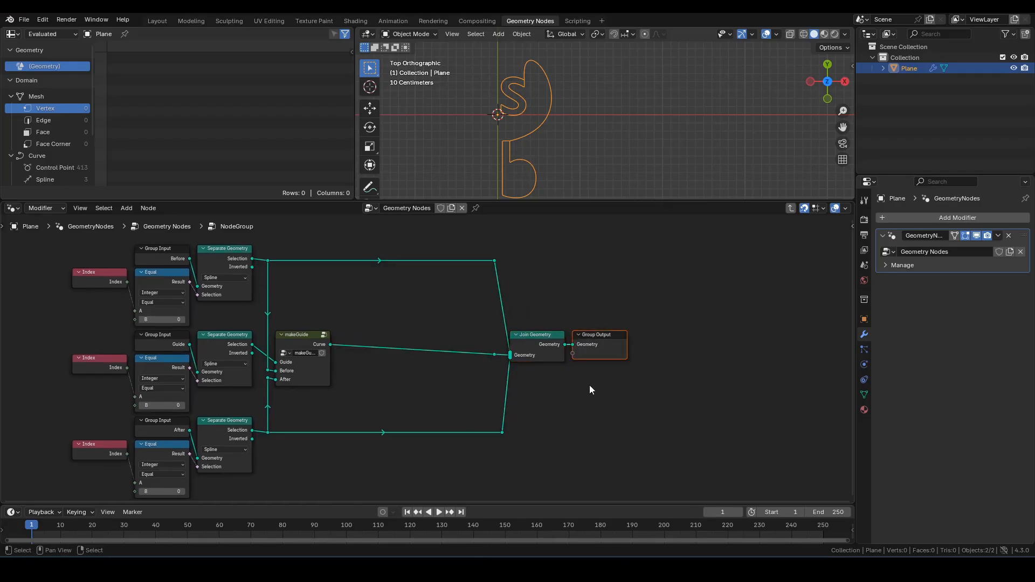
key("g")
left_click(757, 386)
middle_click_drag(681, 328, 599, 328)
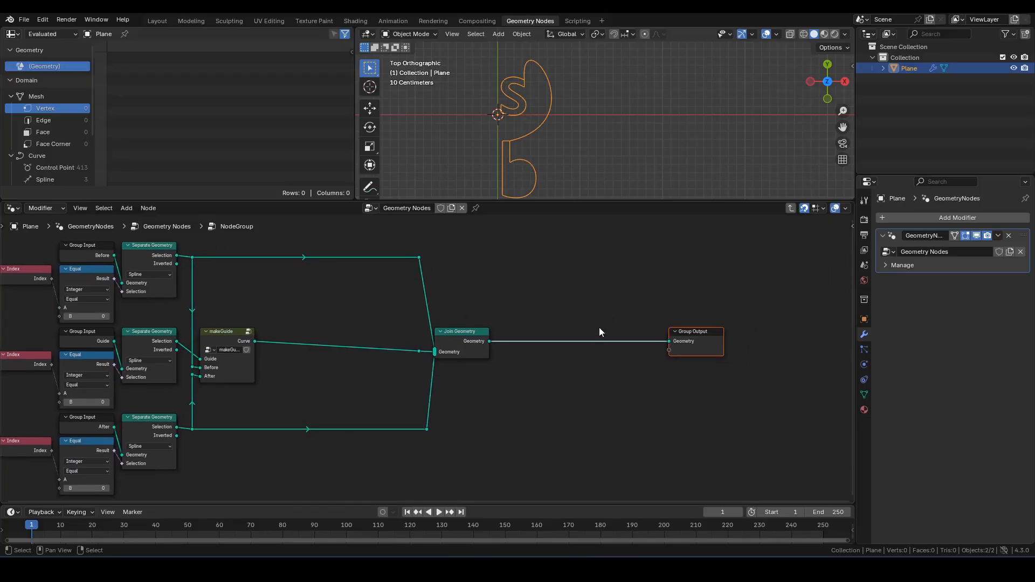
scroll(593, 331, "up", 1)
left_click(555, 320)
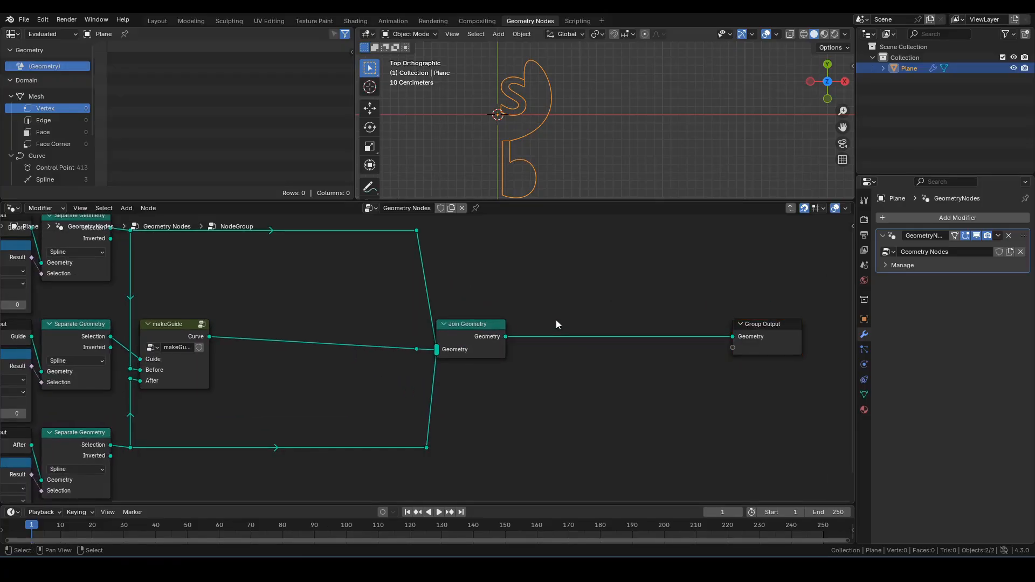
Step: Insert a Curve to Mesh node between the Join Geometry and Group Output nodes
key("F3")
type("ctm")
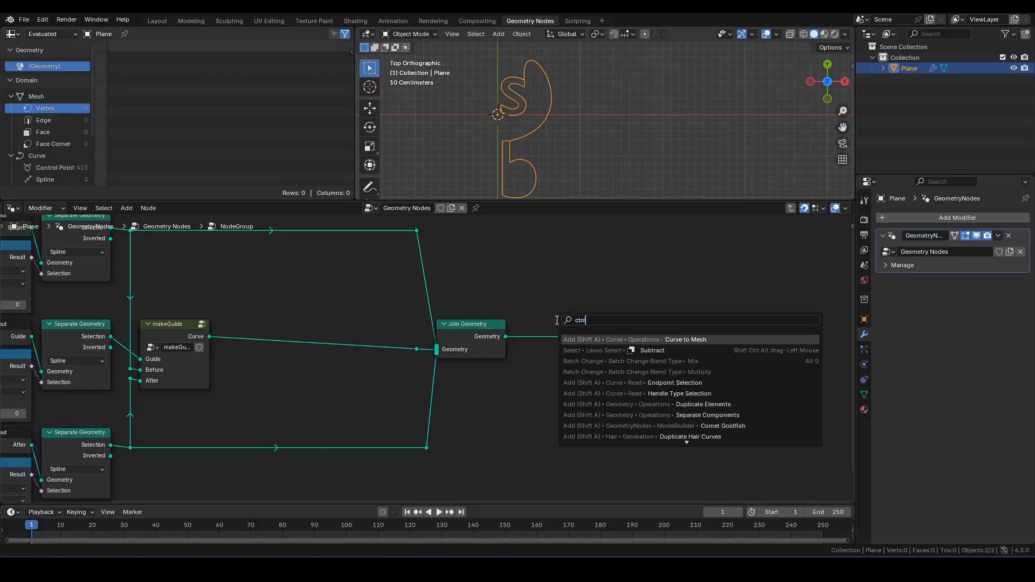
key("Return")
left_click(516, 320)
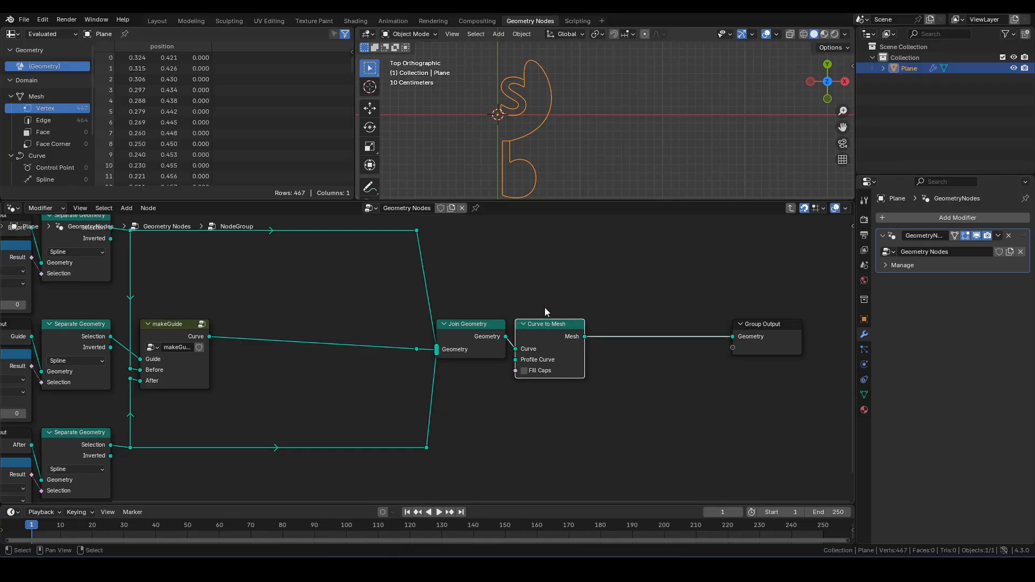
Step: Insert a Merge by Distance node between the Curve to Mesh and Group Output nodes
key("F3")
type("merge")
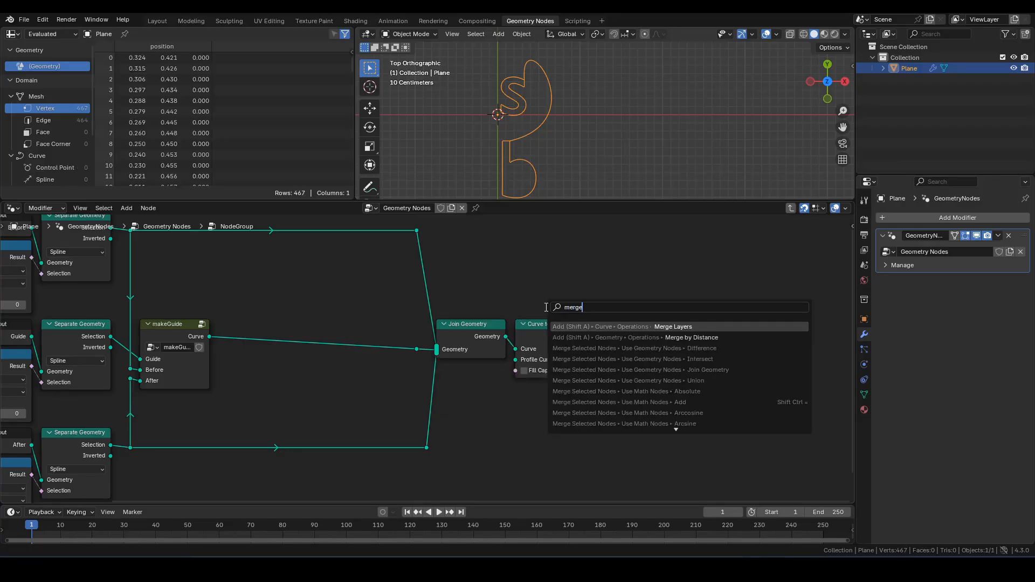
key("Down")
key("Return")
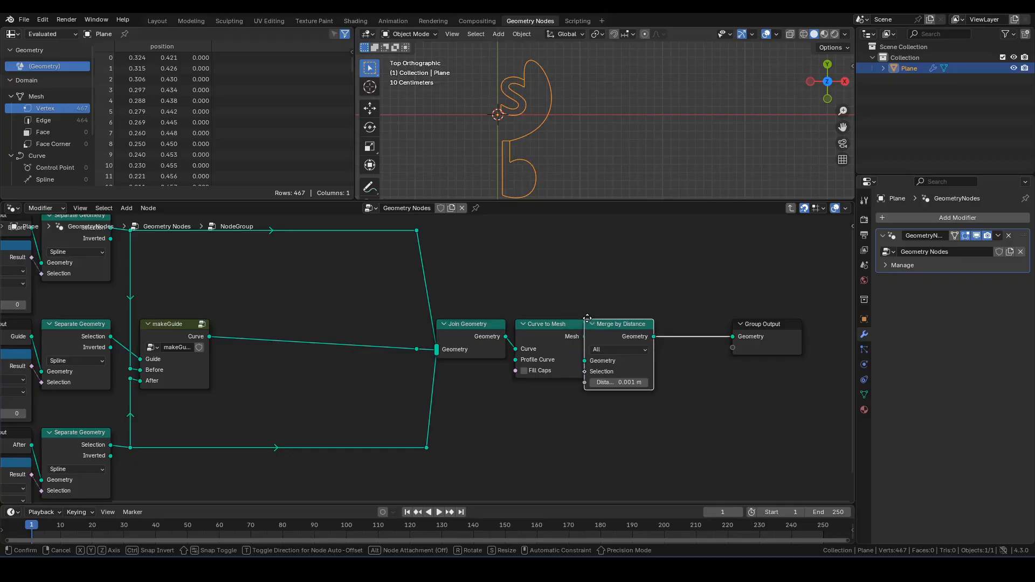
left_click(597, 319)
Step: Make room before the Group Output and insert a Mesh to Curve node after Merge by Distance
middle_click_drag(715, 301, 639, 296)
left_click_drag(640, 295, 712, 376)
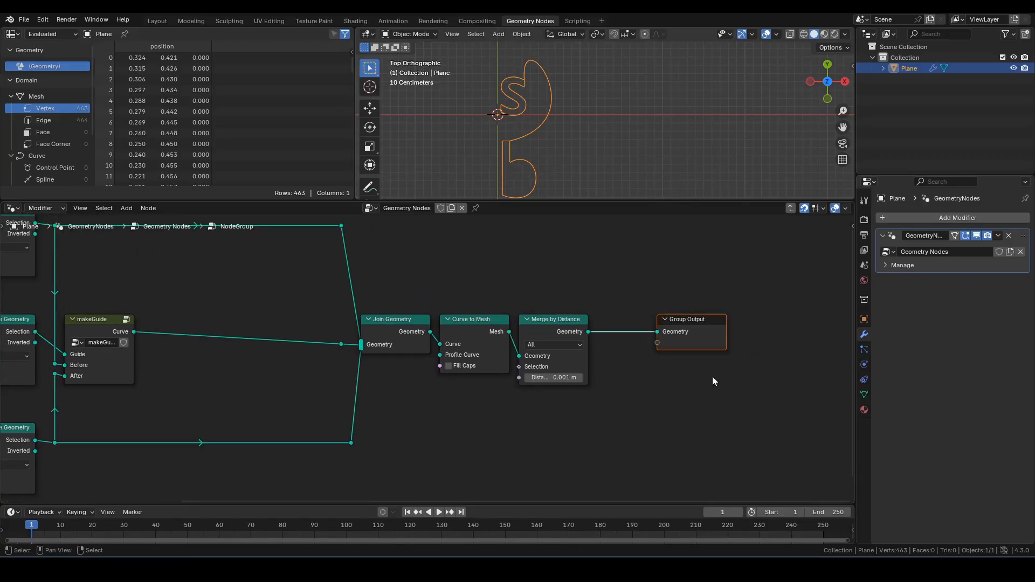
key("g")
left_click(721, 367)
key("F3")
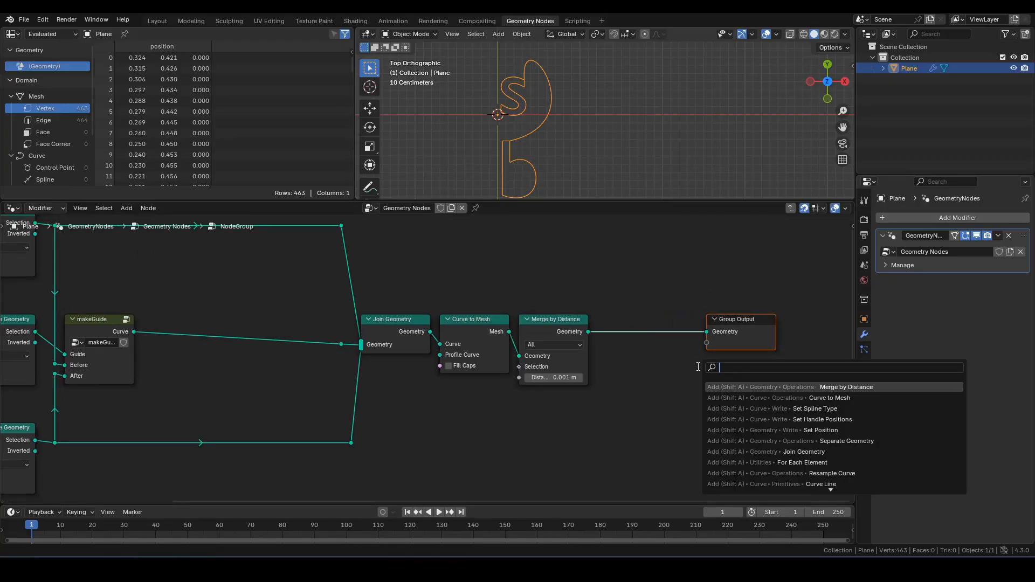
type("mtc")
key("Return")
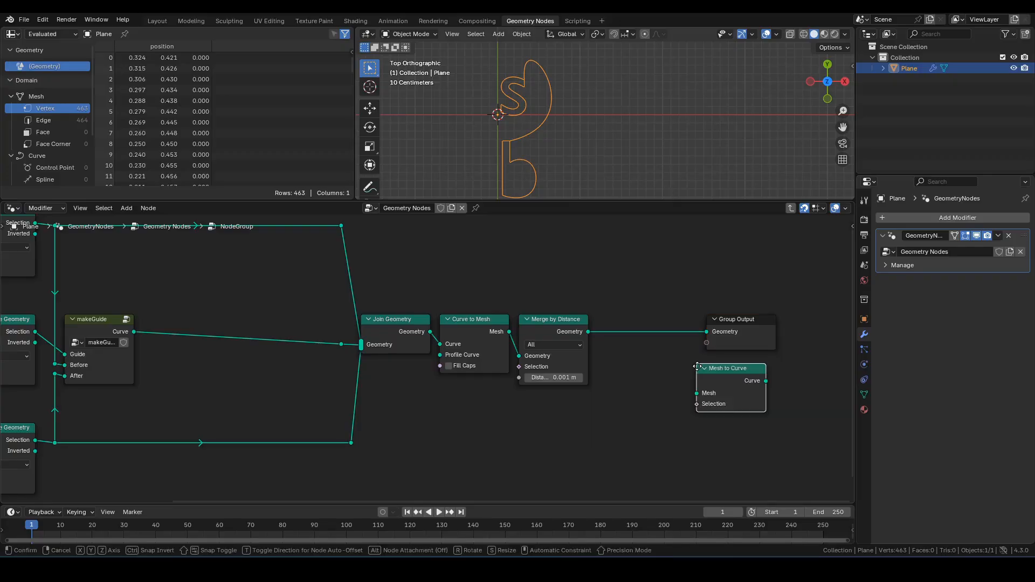
left_click(594, 318)
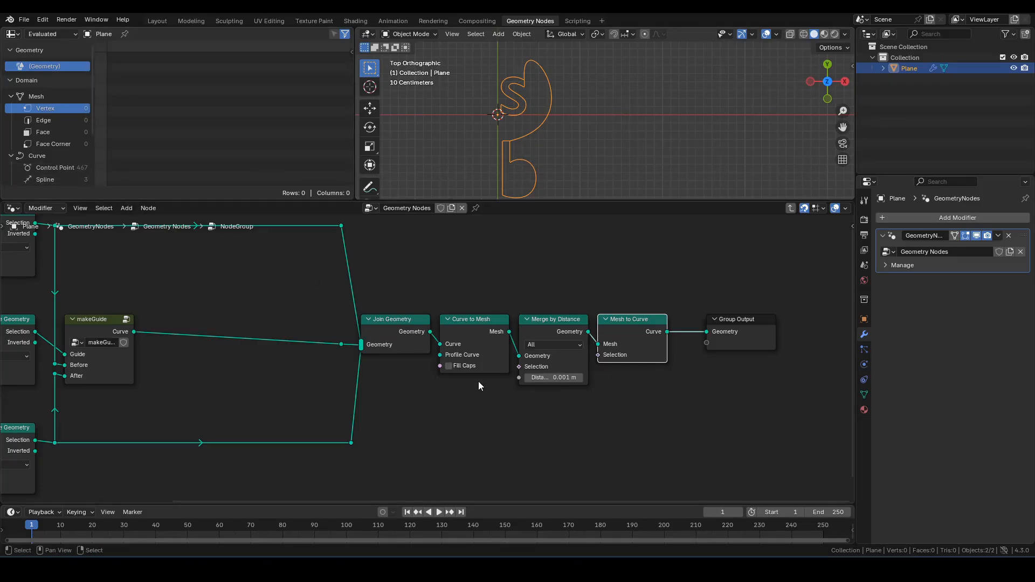
Step: Examine the points where the connecting curve meets the outlines of the two letters in the top view
scroll(571, 174, "up", 3)
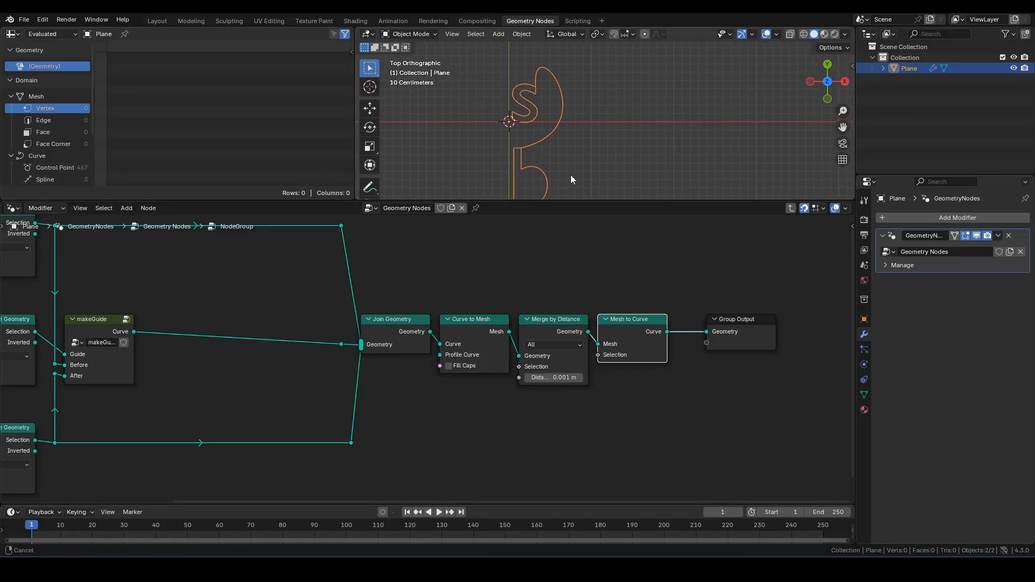
left_click(536, 334)
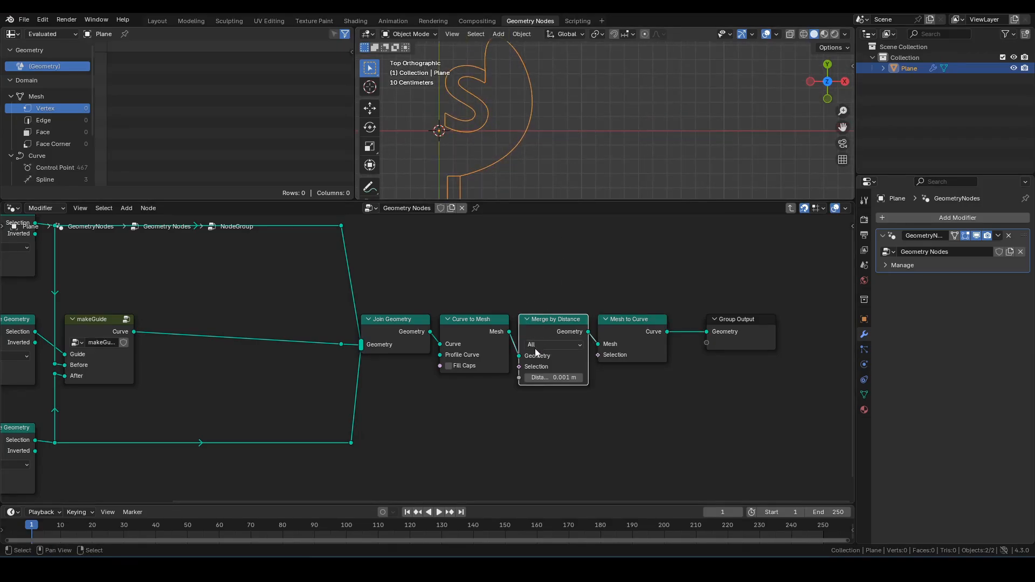
scroll(516, 153, "up", 5)
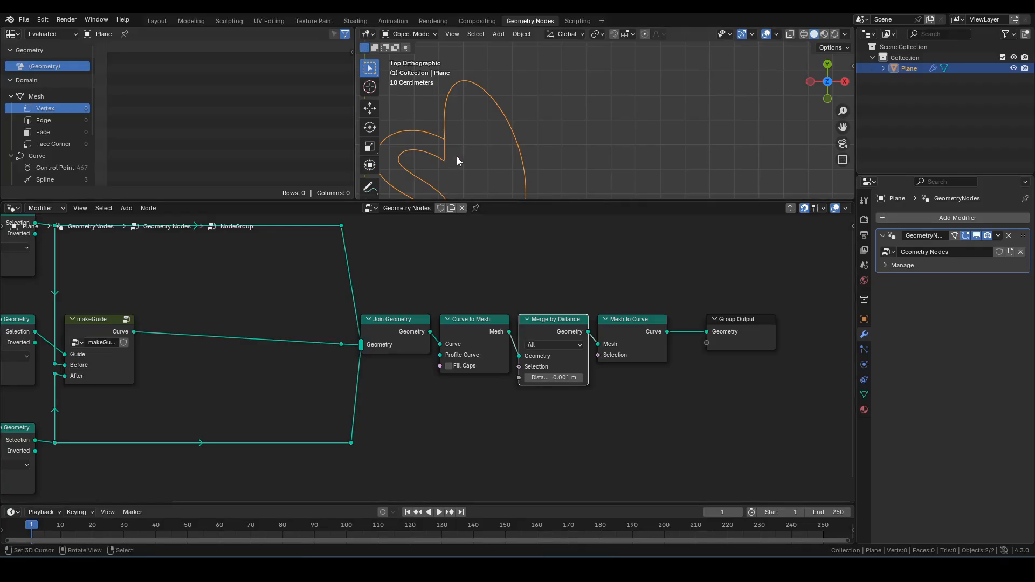
scroll(495, 162, "up", 3)
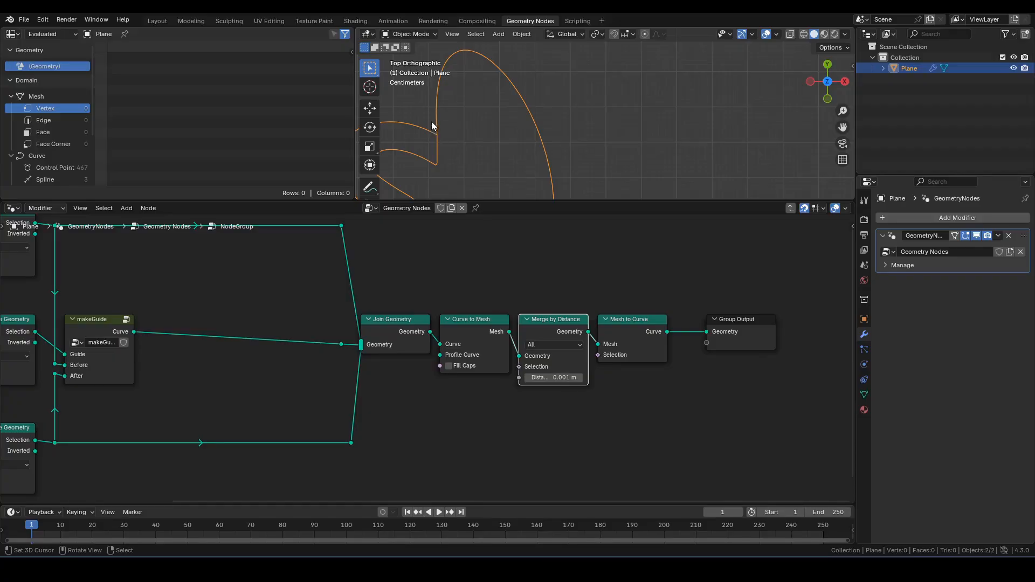
scroll(442, 126, "down", 4)
middle_click_drag(506, 163, 527, 49, "shift")
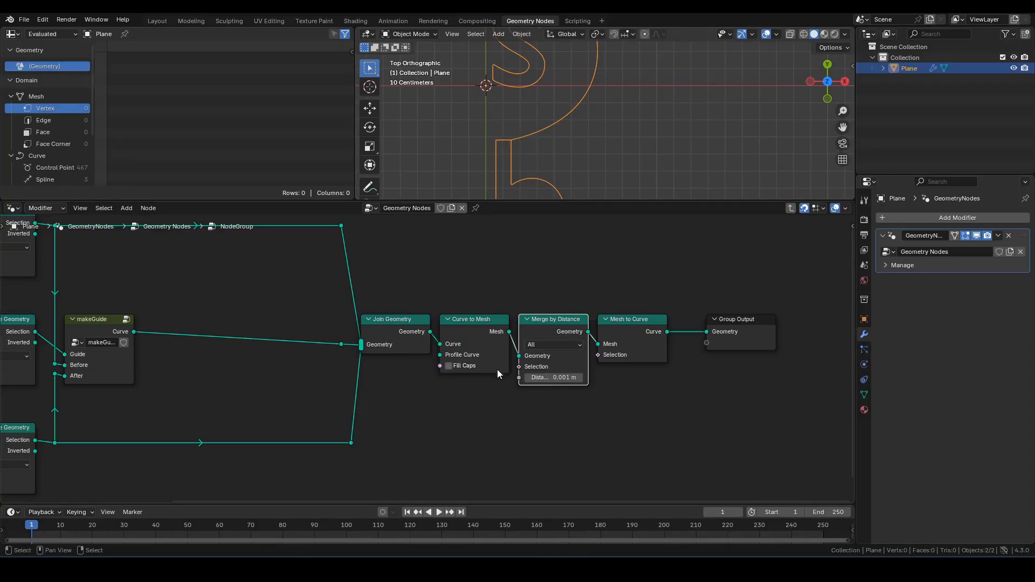
left_click_drag(519, 368, 487, 404)
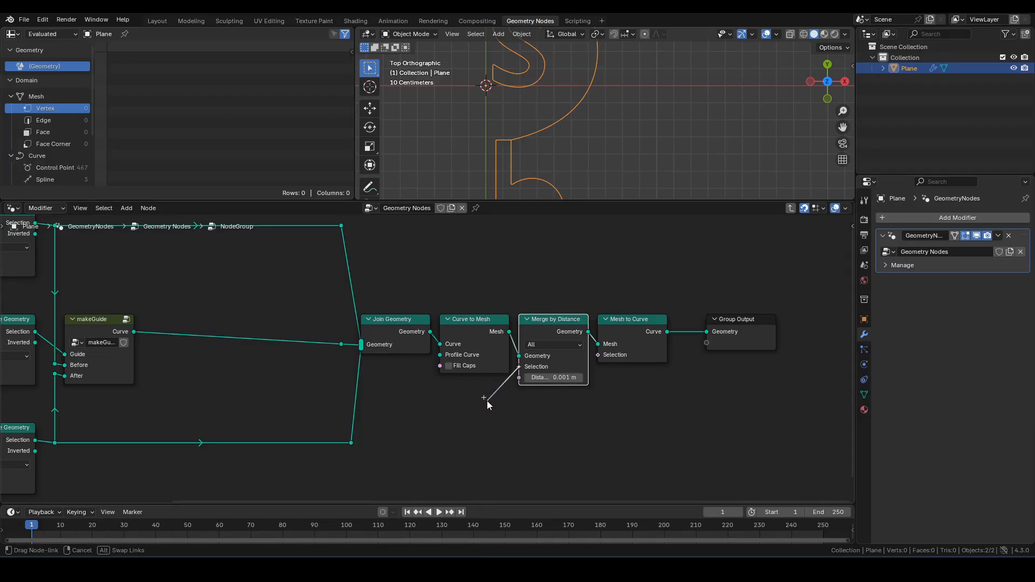
left_click_drag(487, 401, 486, 402)
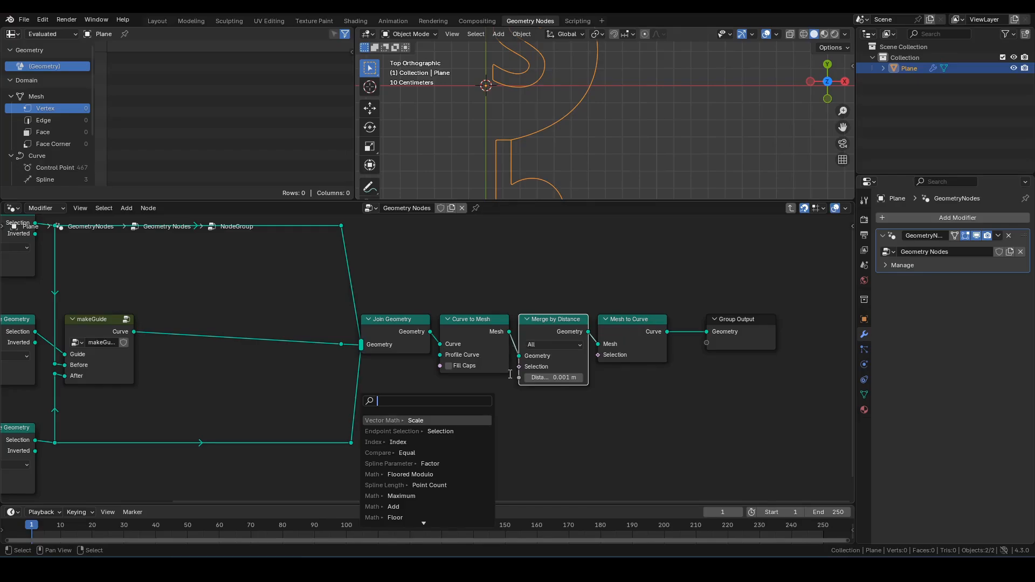
middle_click_drag(464, 384, 535, 410)
left_click(541, 305)
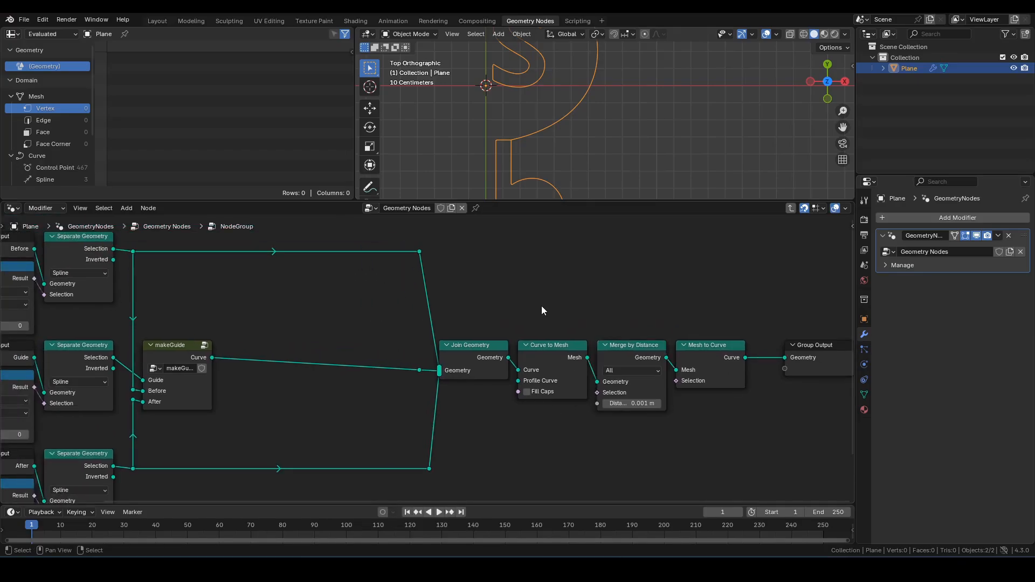
Step: Relocate the Curve to Mesh node to the Before branch and insert duplicates of it into the makeGuide and After branches
left_click(546, 346)
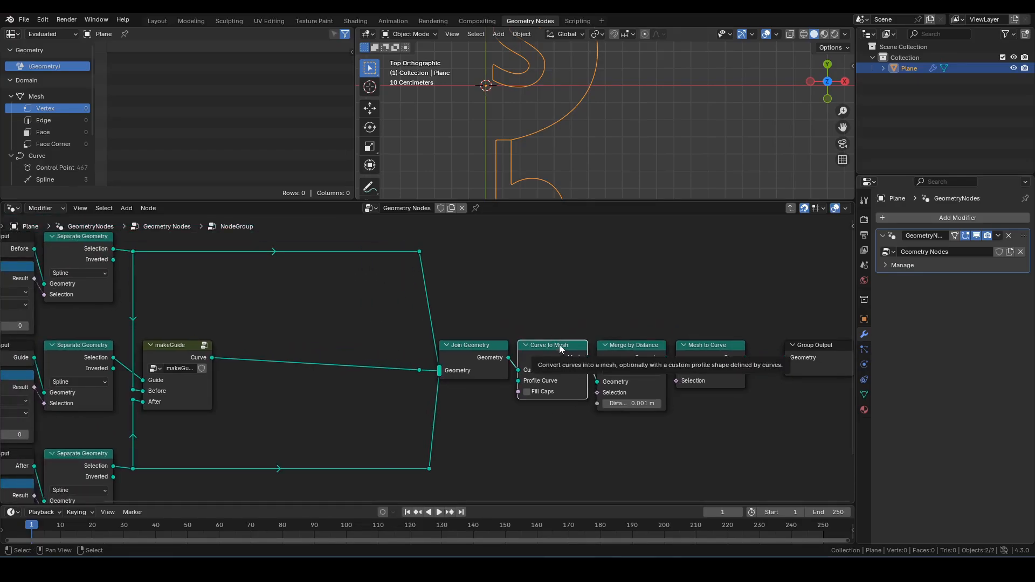
left_click_drag(556, 345, 264, 234, "alt")
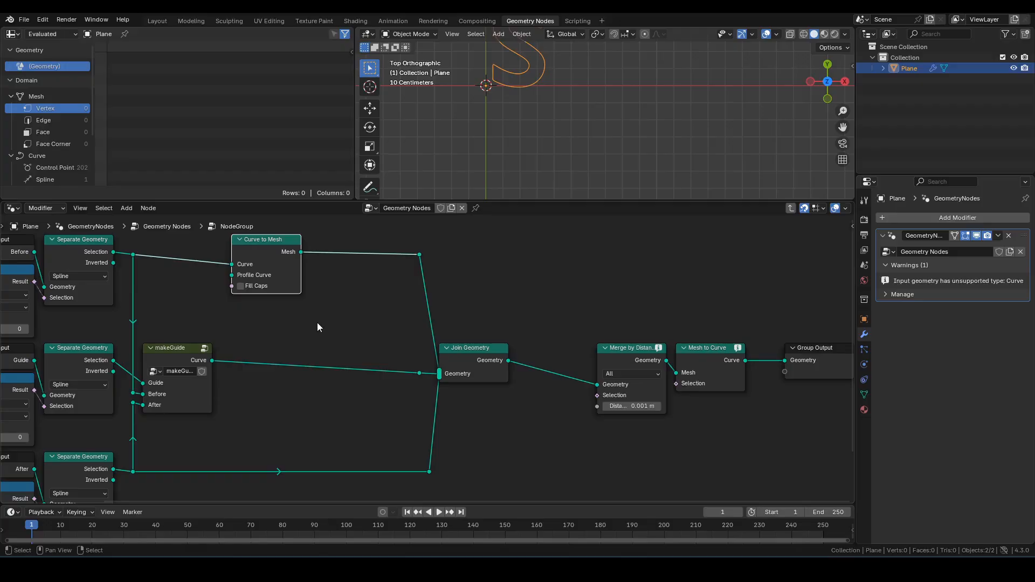
key("shift+d")
key("y")
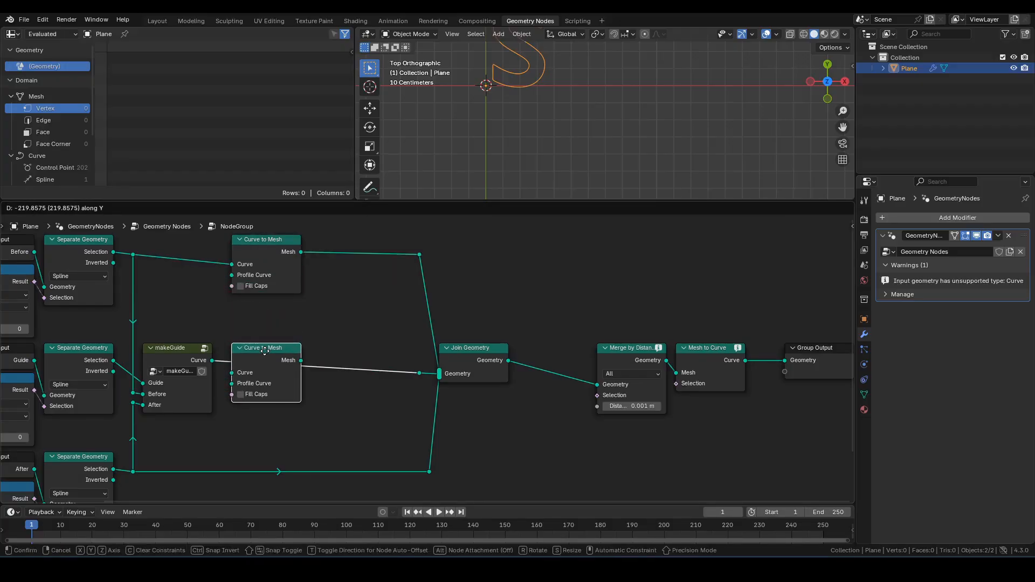
left_click(264, 351)
key("shift+d")
key("y")
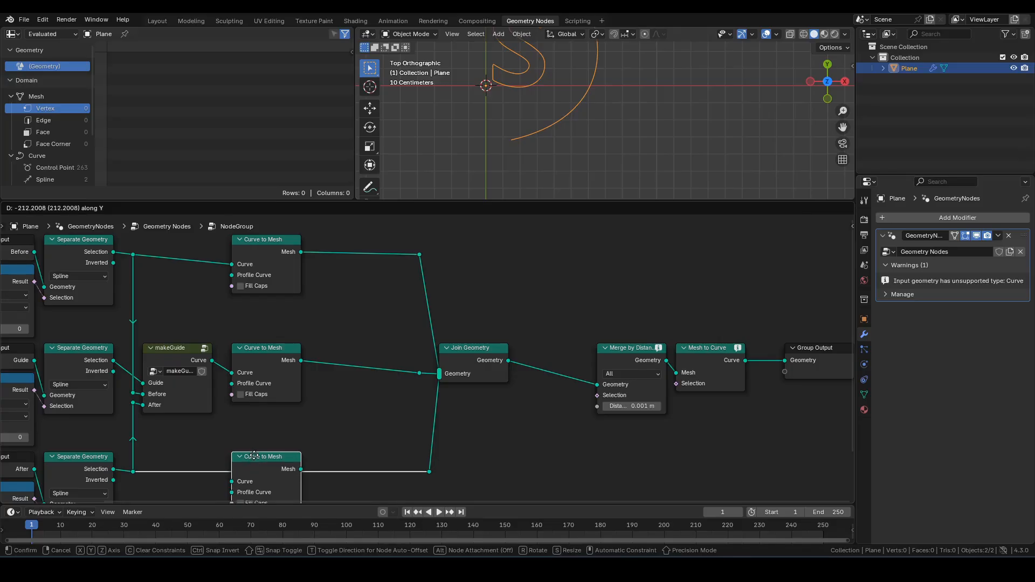
left_click(254, 456)
scroll(313, 386, "down", 1)
middle_click_drag(313, 386, 317, 389, "shift")
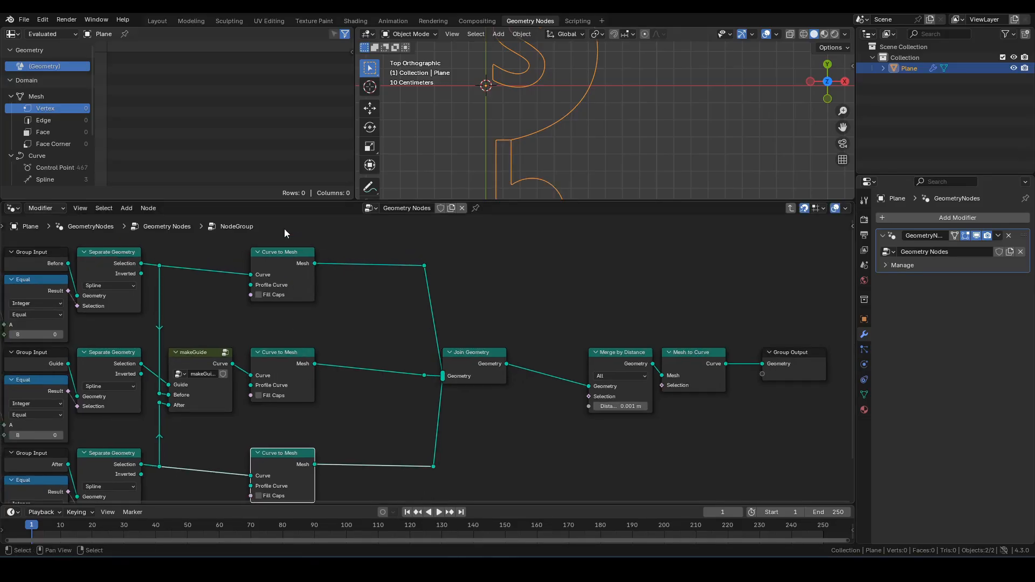
Step: Shift the three Curve to Mesh nodes together slightly toward the Join Geometry node
left_click_drag(283, 232, 321, 478)
key("g")
left_click(329, 475)
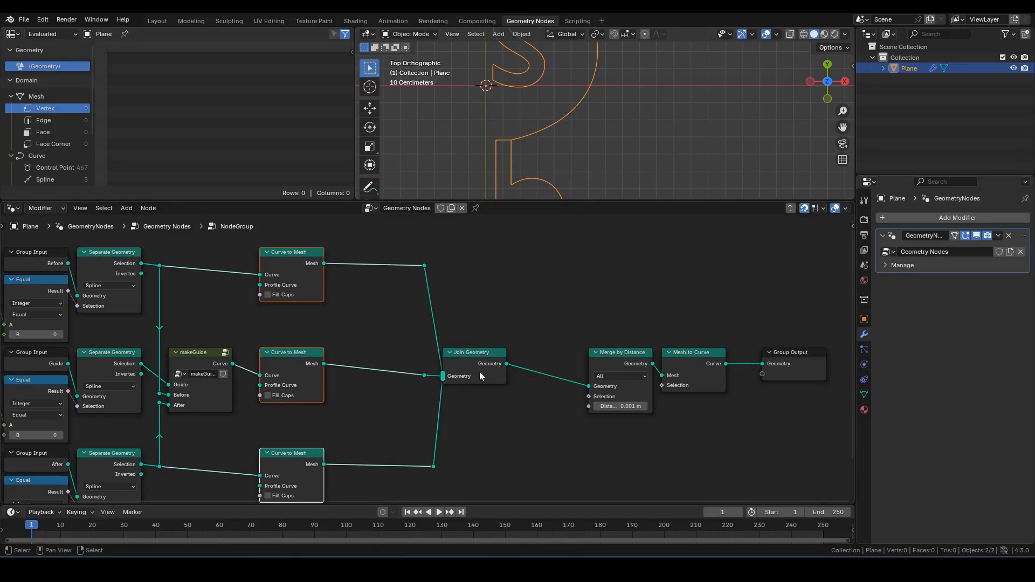
left_click(477, 360)
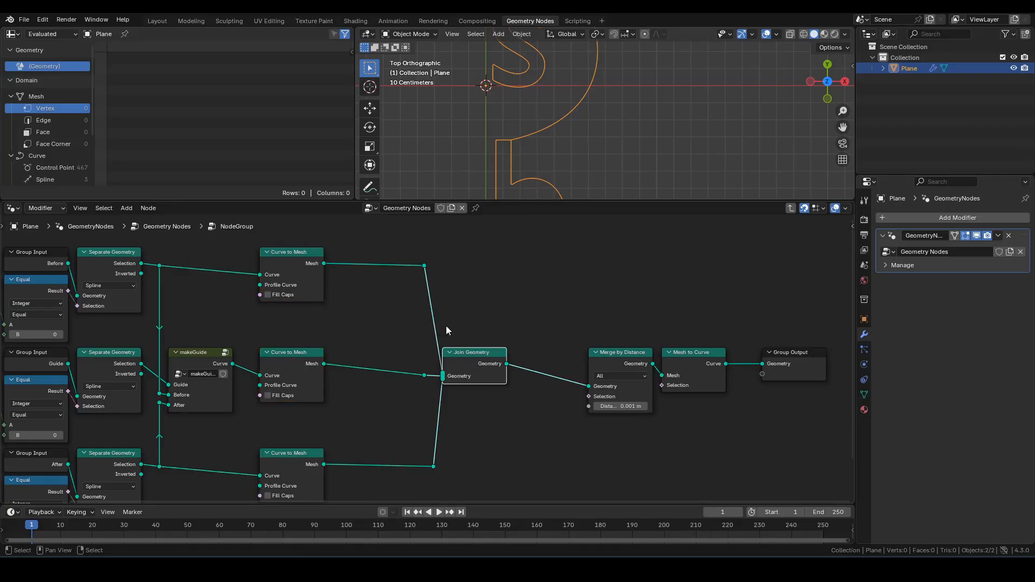
left_click(512, 305)
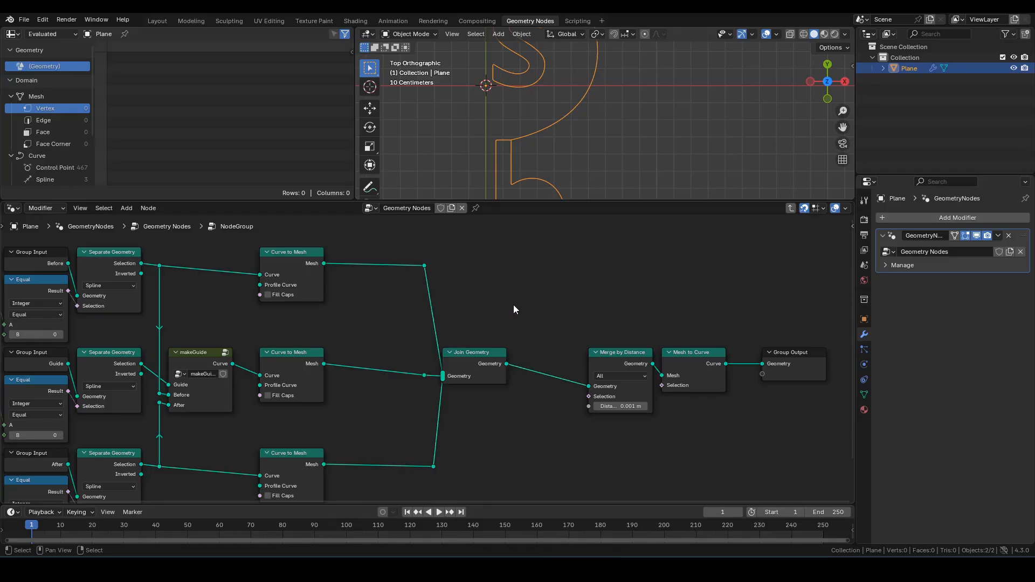
Step: Insert a Capture Attribute node set to Point after the Curve to Mesh node of the Before branch
middle_click_drag(584, 107, 576, 49, "shift")
scroll(542, 158, "up", 5)
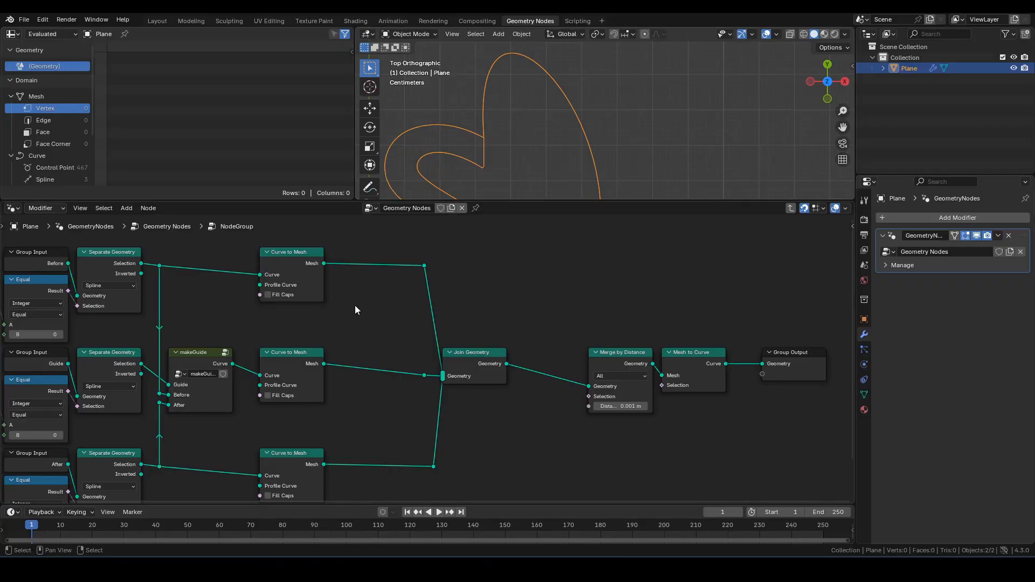
key("F3")
type("cap")
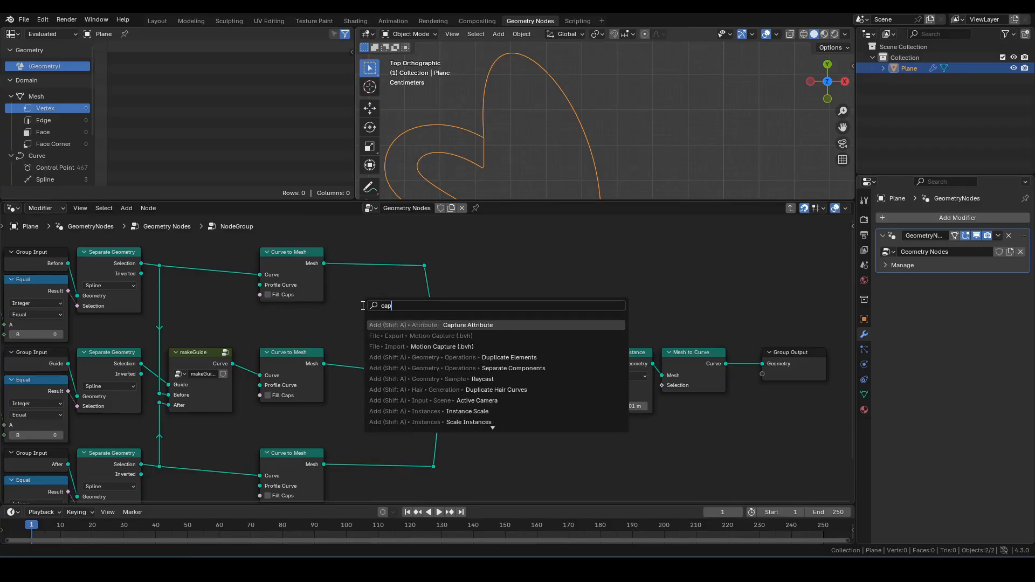
key("Return")
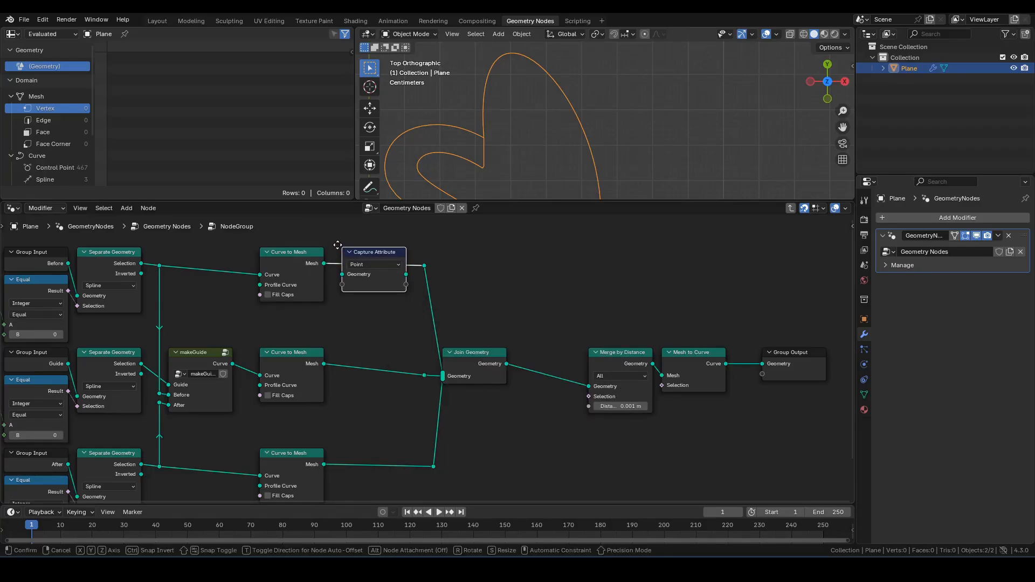
left_click(337, 245)
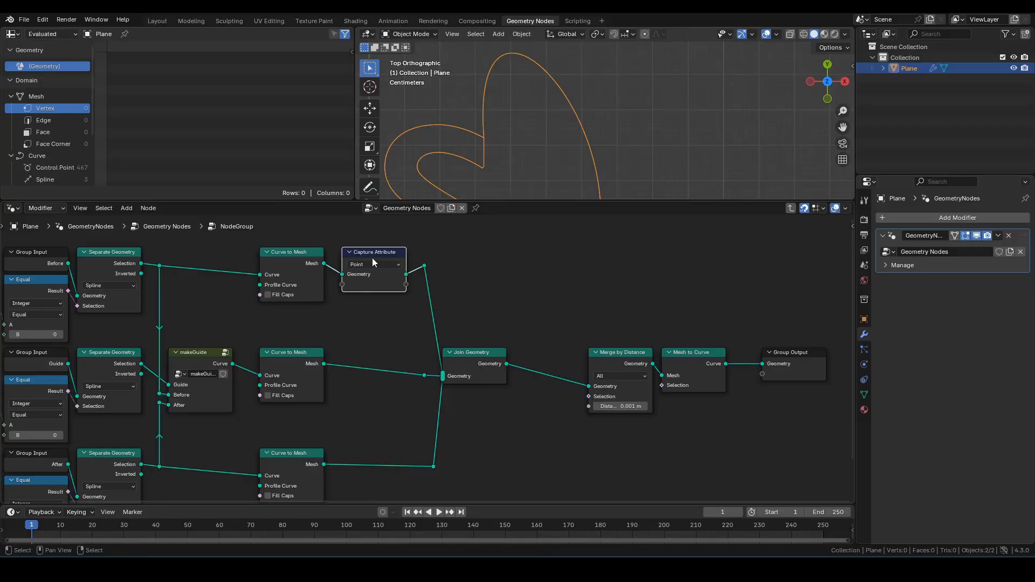
Step: Wrap the Capture Attribute node in a new node group and reposition the nodes inside it
key("ctrl+g")
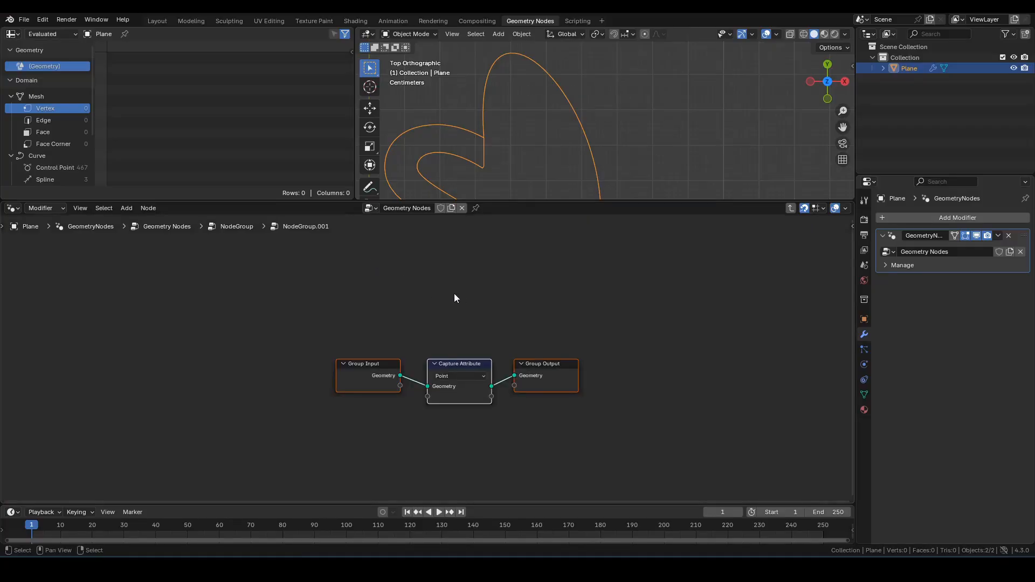
key("g")
left_click(418, 240)
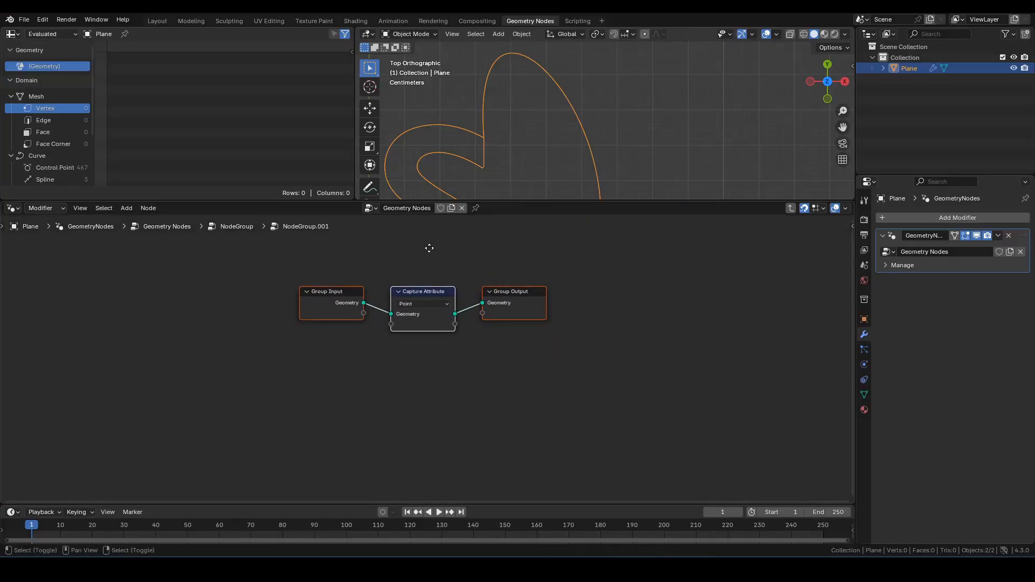
middle_click_drag(430, 248, 445, 303)
scroll(444, 302, "up", 3)
scroll(490, 138, "down", 3)
Step: Annotate the junction of the S outline and the connecting curve with a circle and the labels x and 0
scroll(495, 108, "up", 5)
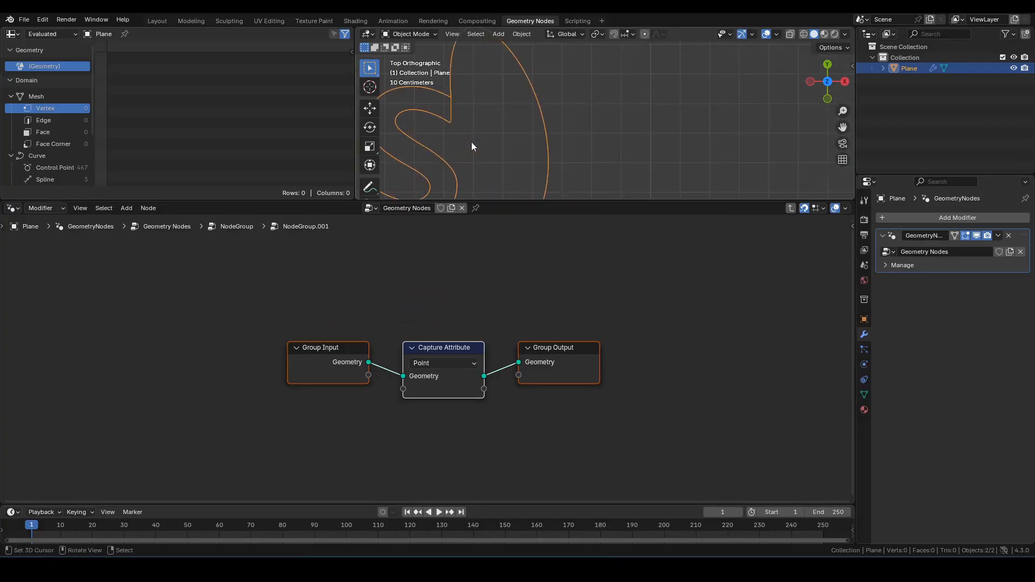
scroll(472, 112, "up", 2)
scroll(467, 138, "up", 2)
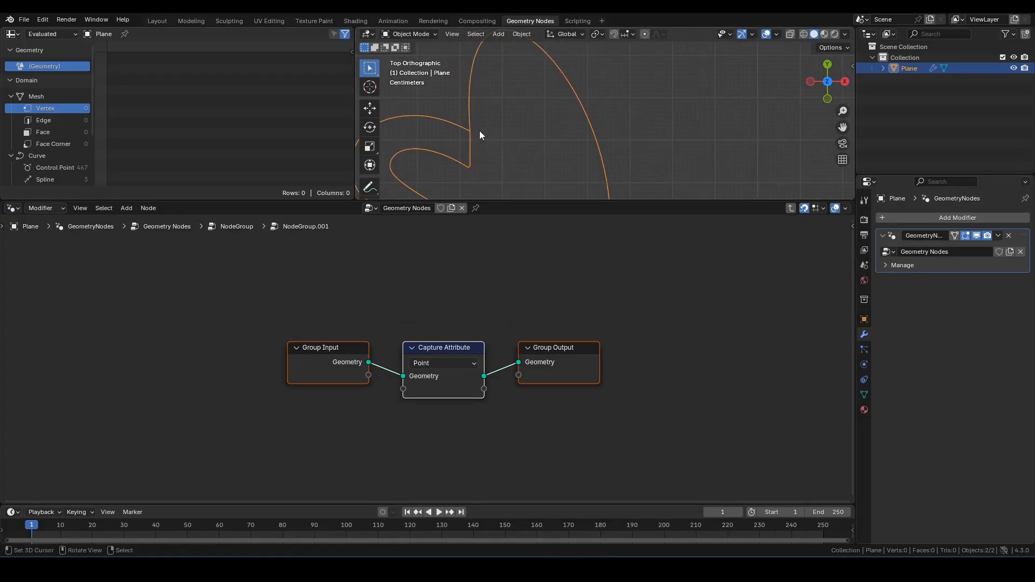
left_click_drag(467, 139, 479, 138)
middle_click_drag(497, 103, 523, 95, "shift")
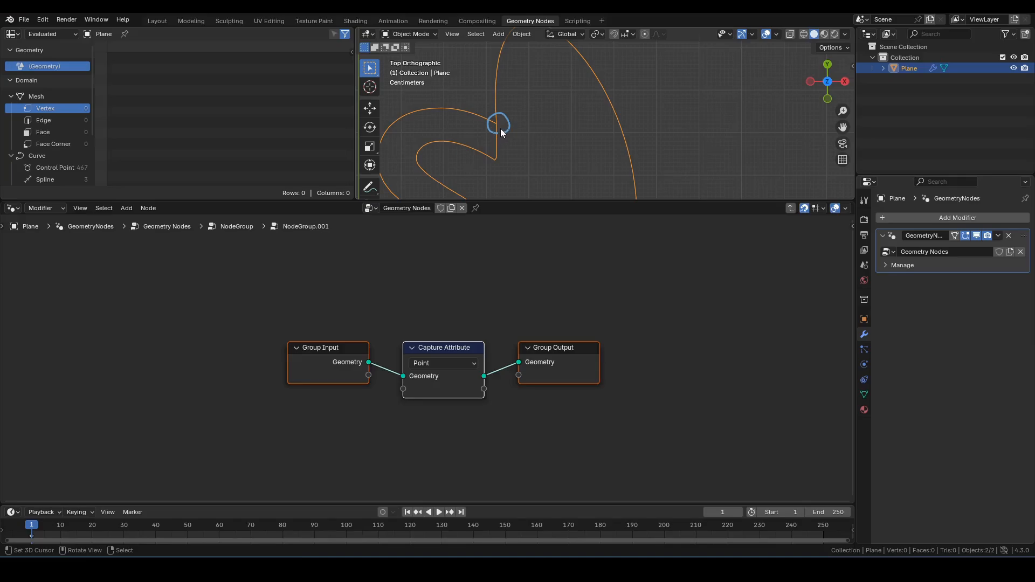
mouse_move(503, 127)
left_mouse_down()
mouse_move(510, 140)
mouse_move(497, 148)
left_mouse_up()
left_click_drag(501, 99, 504, 101)
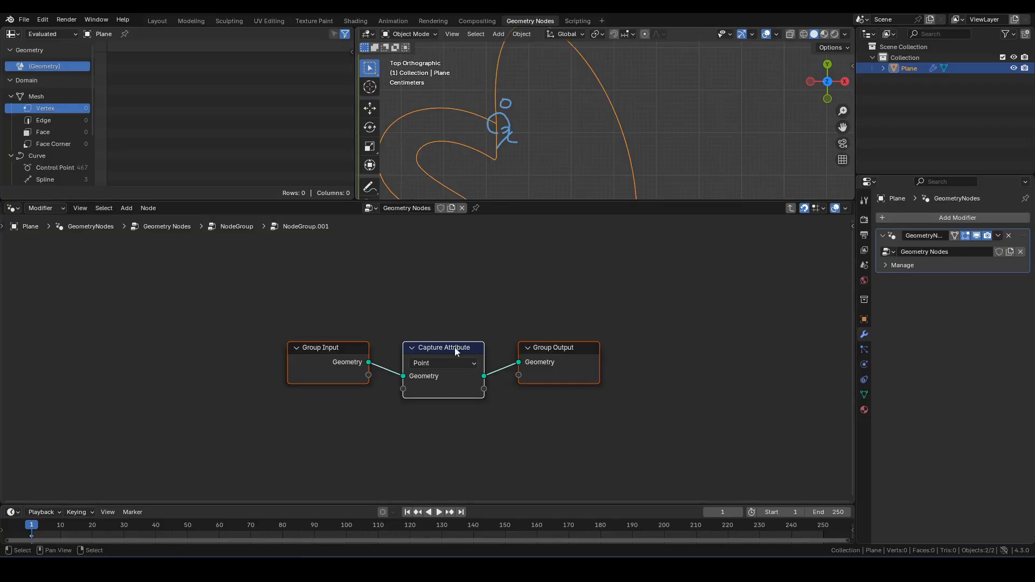
middle_click_drag(500, 317, 520, 249)
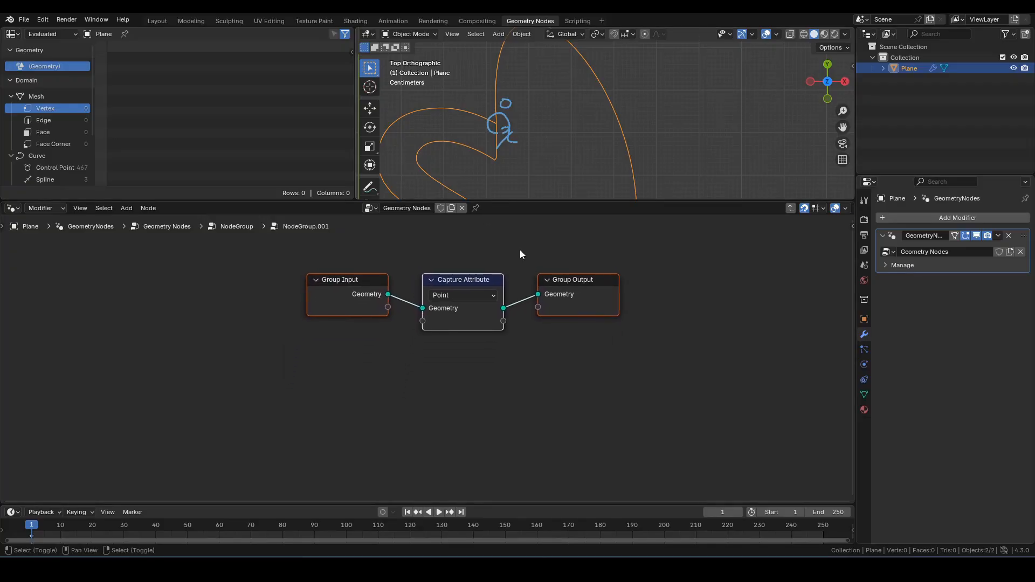
Step: Clear the hand-drawn circle and labels around the S outline junction in the viewport
key("q")
left_click(517, 148)
middle_click_drag(463, 168, 471, 171, "shift")
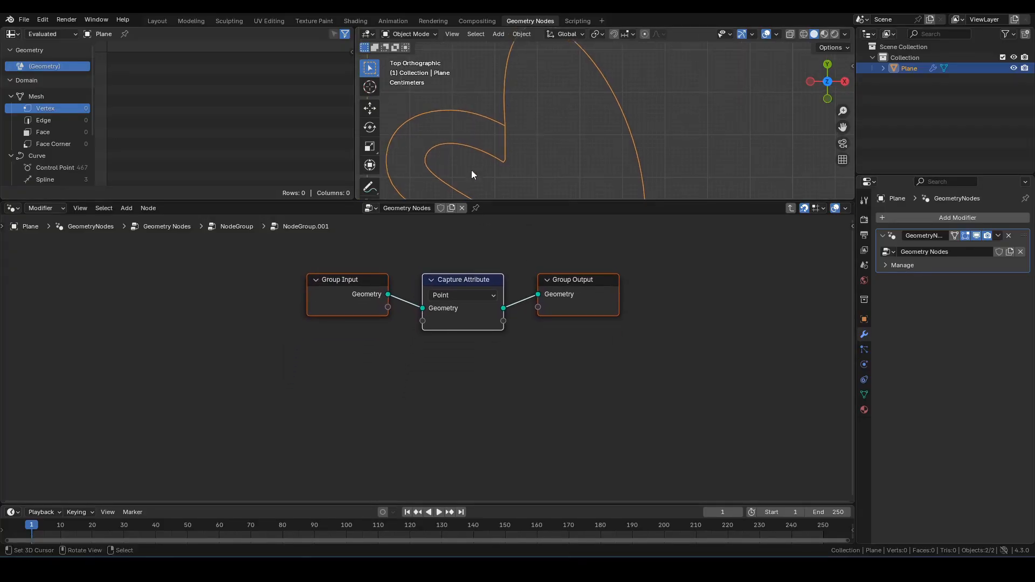
Step: Preview the Group Input geometry with a temporary Viewer node and annotate the S outline's upper end corner with 0 and x
left_click(360, 294, "ctrl+shift")
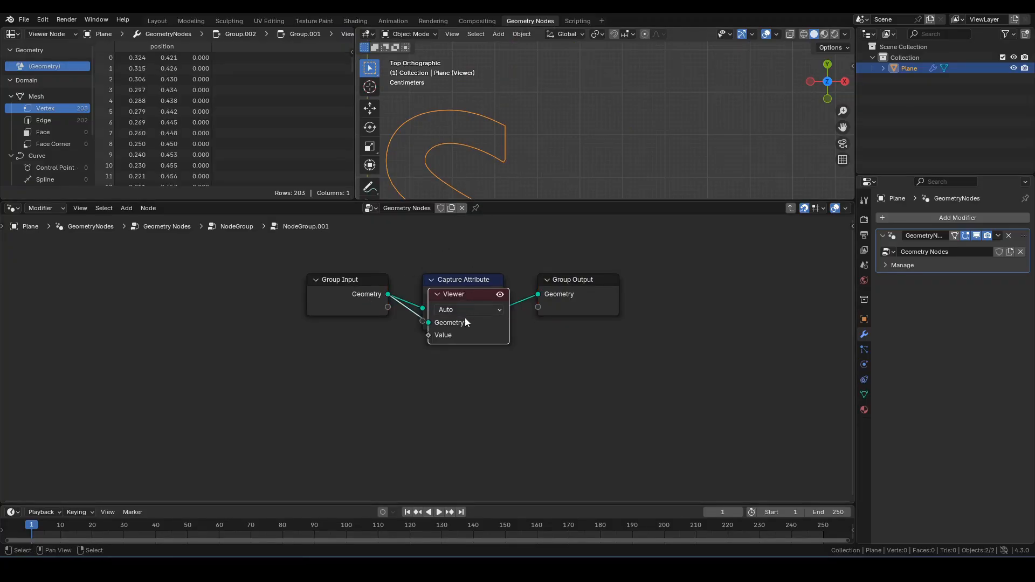
left_click_drag(465, 322, 459, 389)
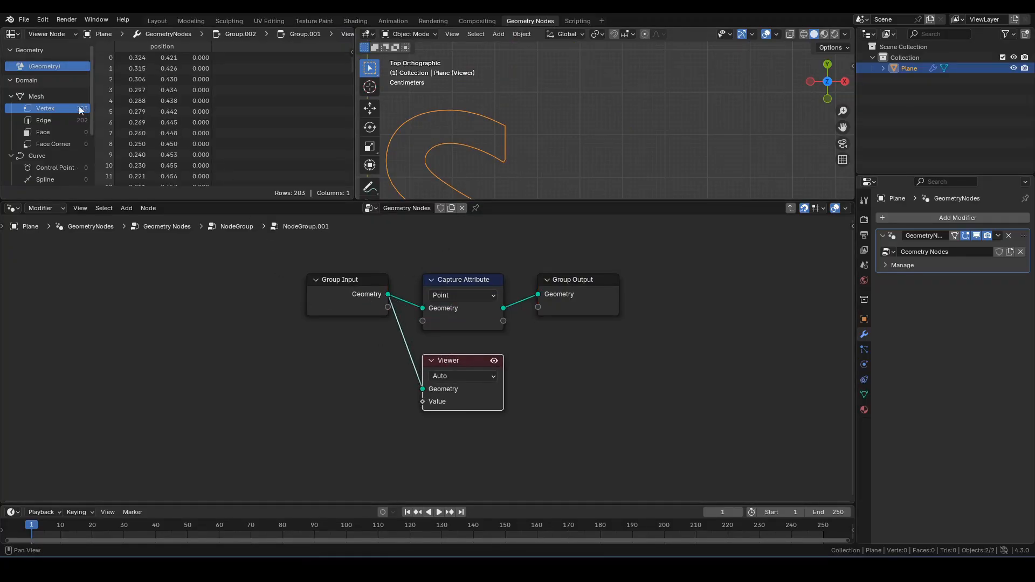
scroll(510, 134, "up", 1)
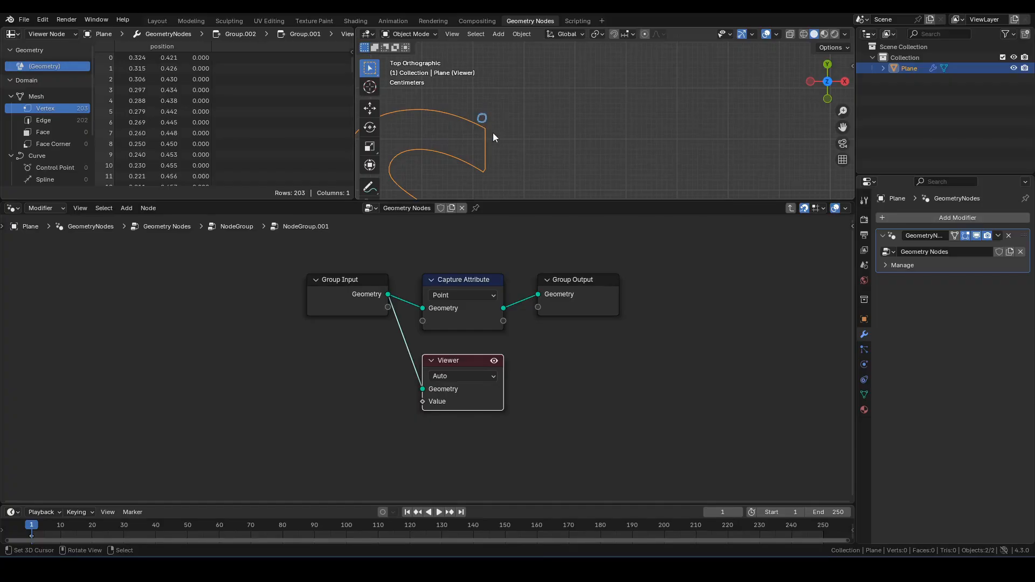
left_click_drag(491, 131, 502, 135)
middle_click_drag(473, 236, 563, 203)
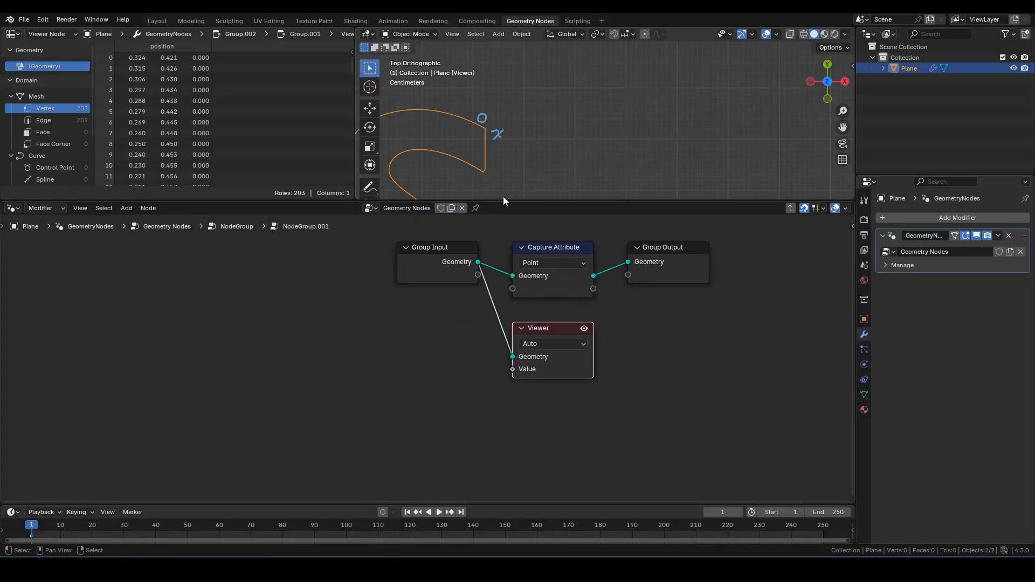
middle_click_drag(512, 138, 544, 134, "shift")
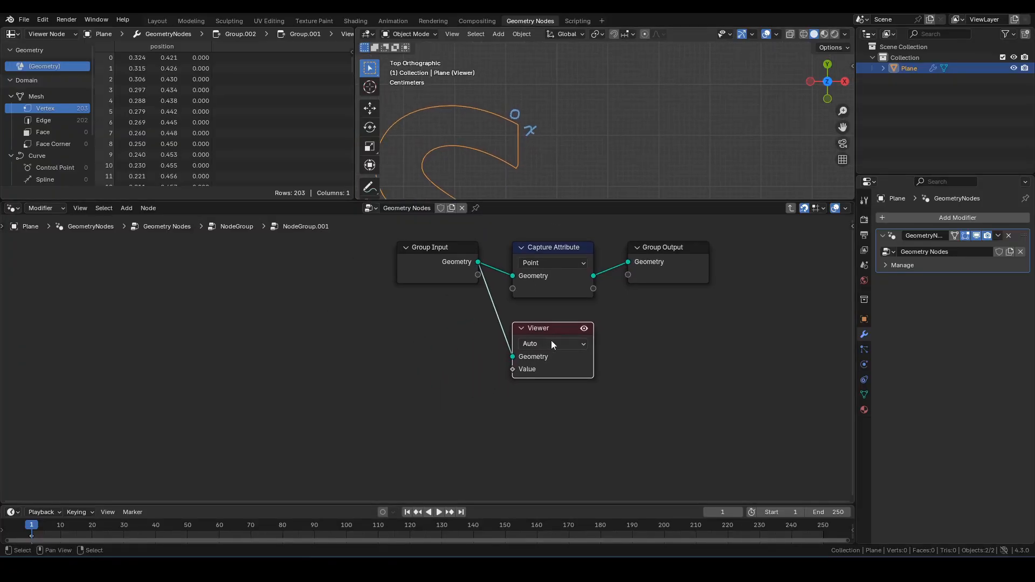
key("x")
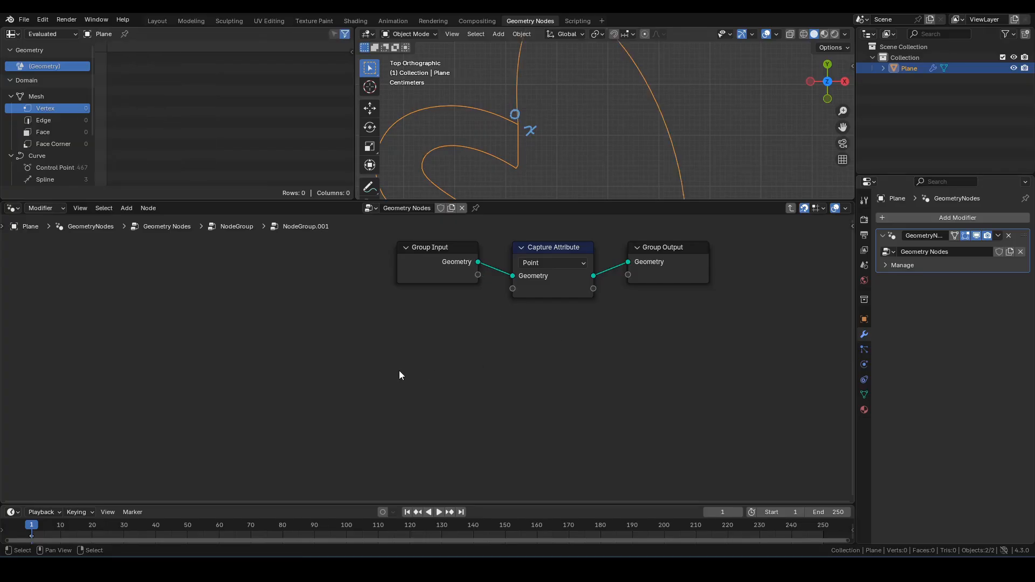
Step: Add an Index node below Group Input and feed it into input A of an integer Equal node comparing with 0
key("F3")
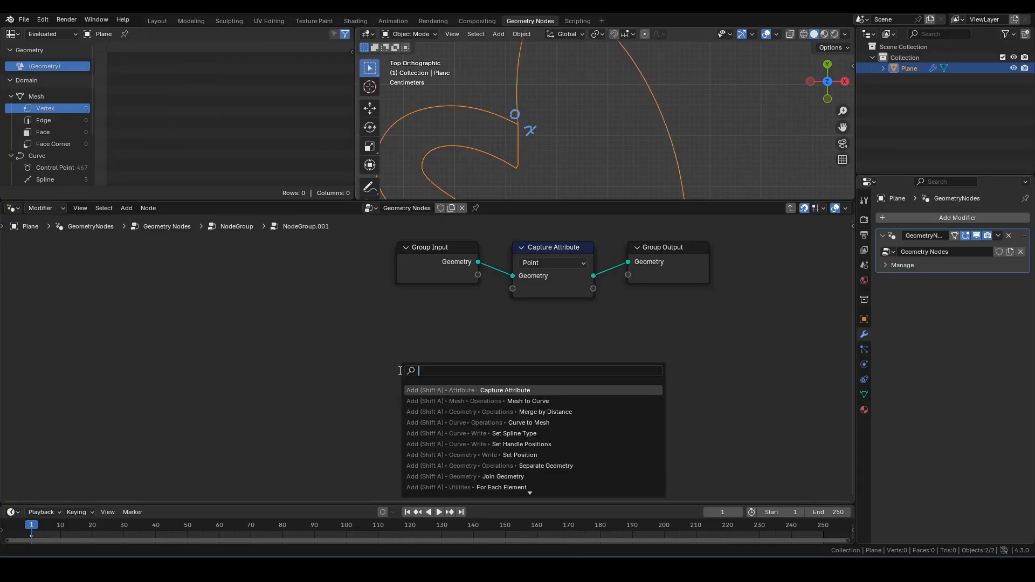
type("index")
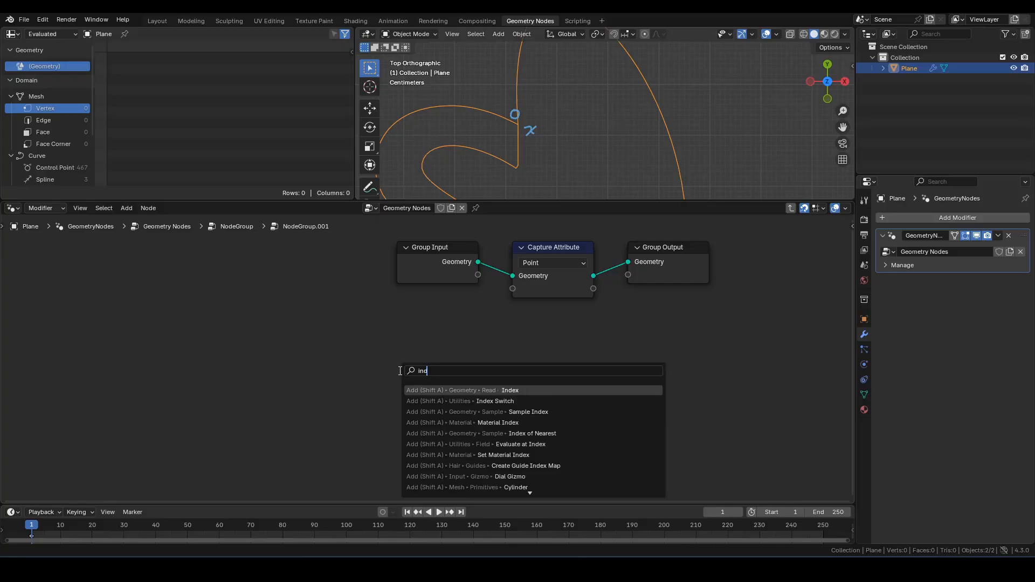
key("Return")
left_click(308, 314)
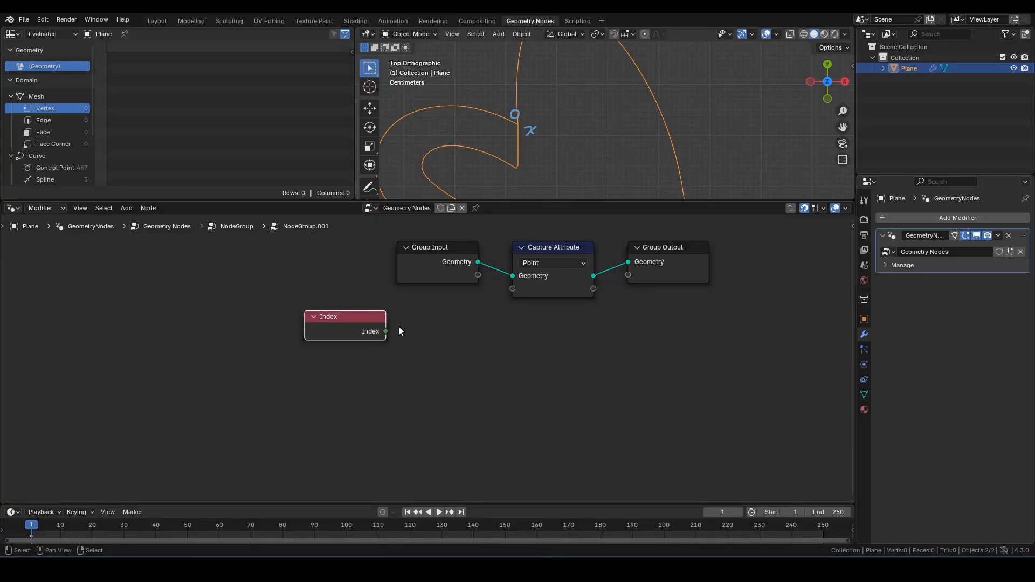
left_click_drag(386, 331, 412, 331)
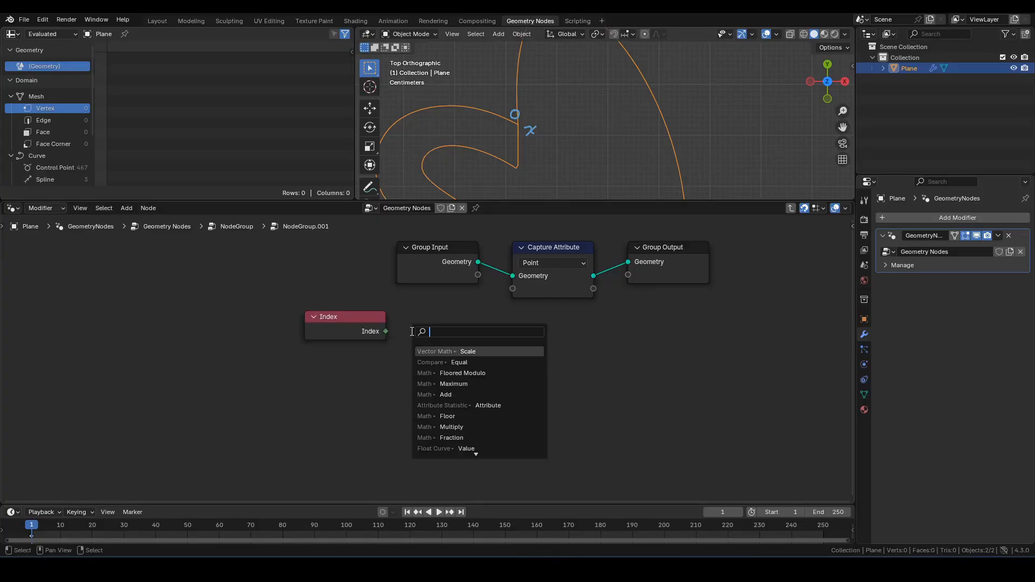
type("equal")
key("Return")
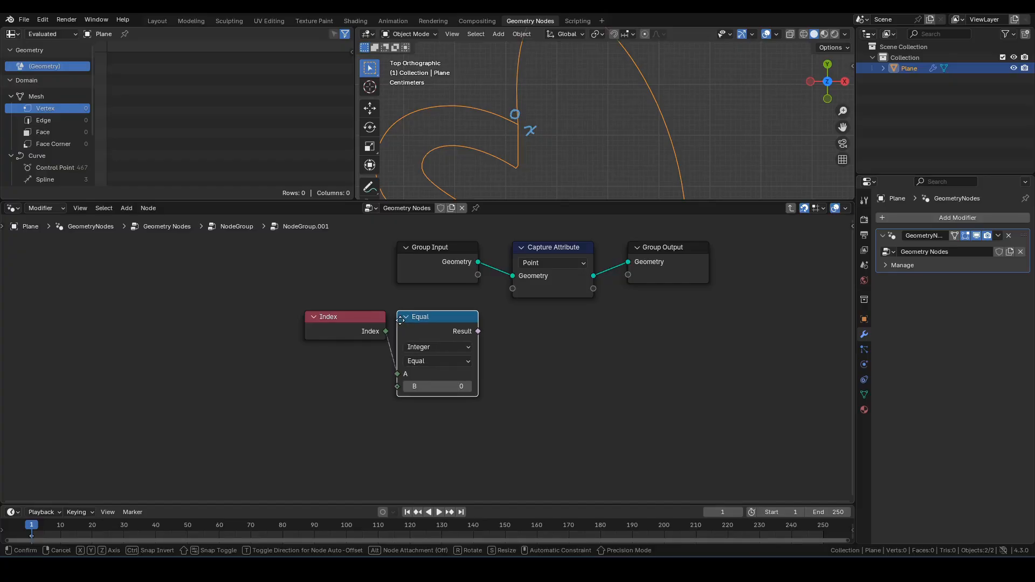
left_click(398, 319)
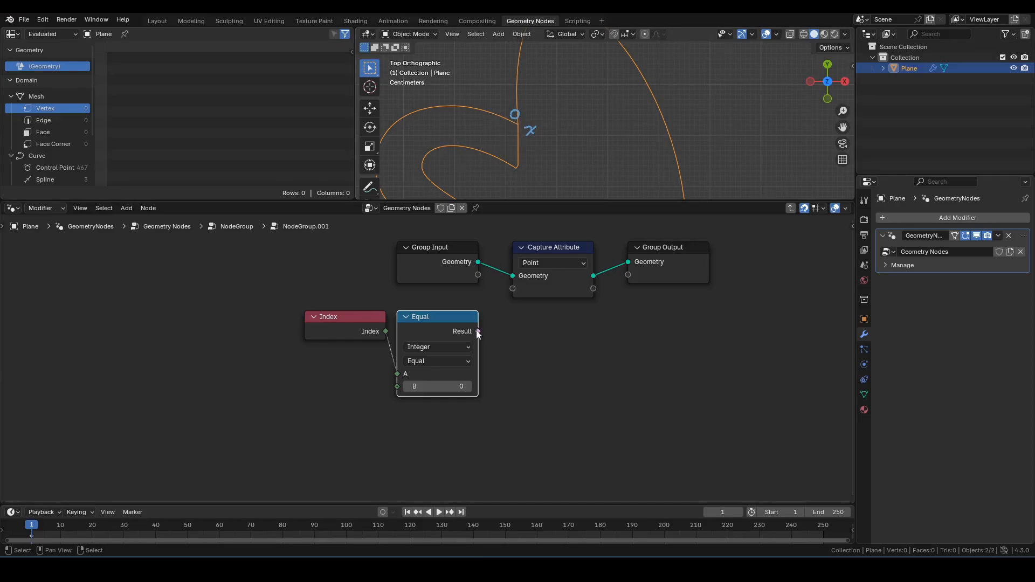
Step: Capture the Equal result in the Capture Attribute node and name the captured item isPtSt
left_click_drag(477, 331, 512, 288)
left_click(565, 247)
key("n")
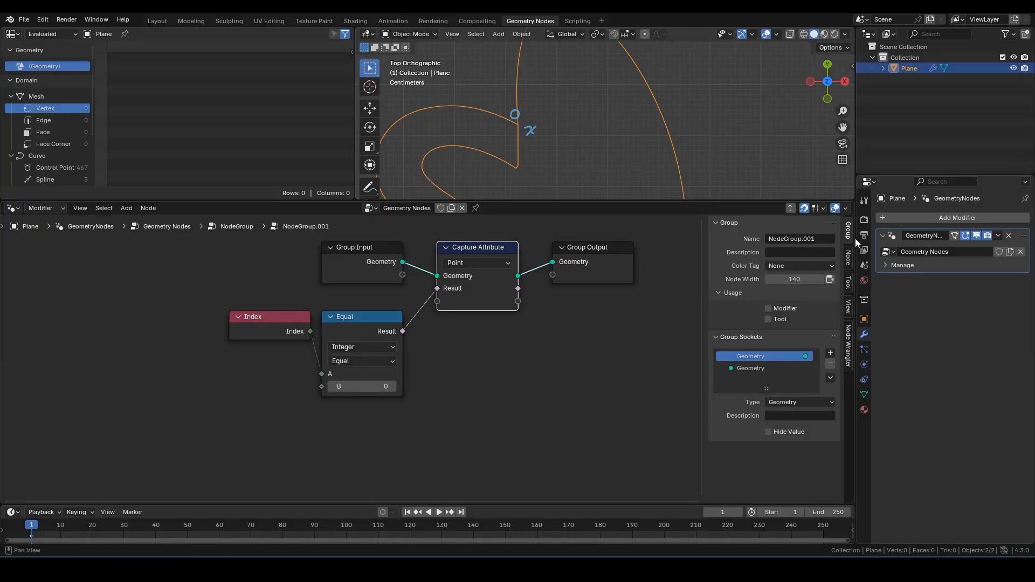
left_click(848, 257)
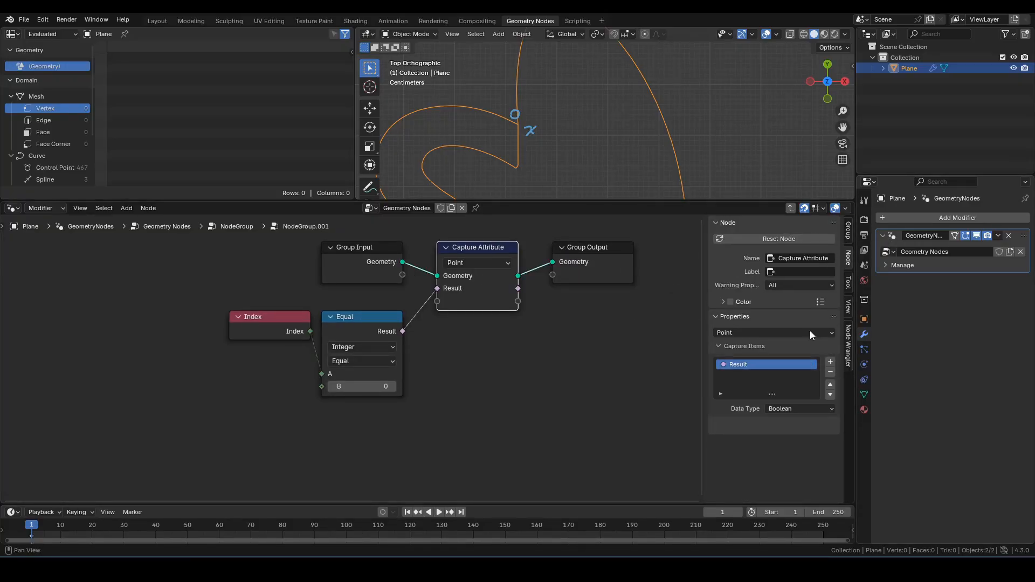
double_click(762, 365)
type("isPtSt")
key("Return")
middle_click_drag(521, 346, 497, 340)
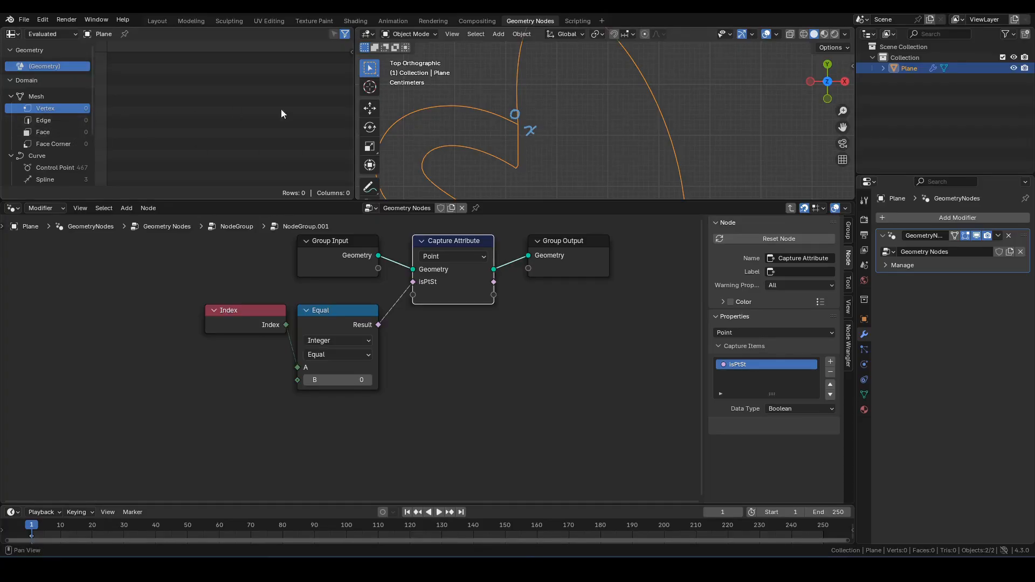
Step: Examine the last vertex rows of the Group Input geometry in the spreadsheet using a temporary Viewer node
left_click(430, 270, "ctrl+shift")
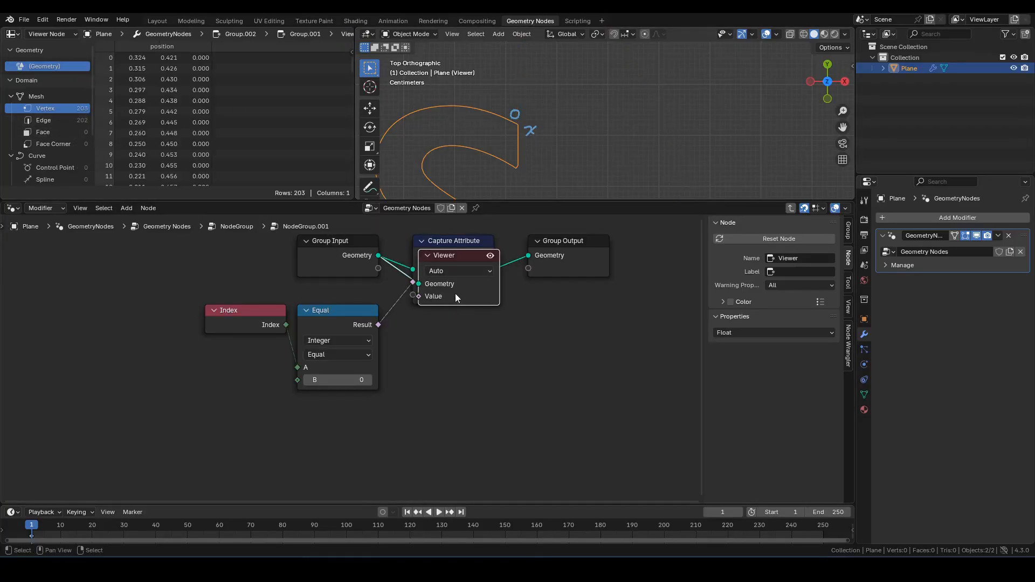
left_click_drag(455, 296, 461, 363)
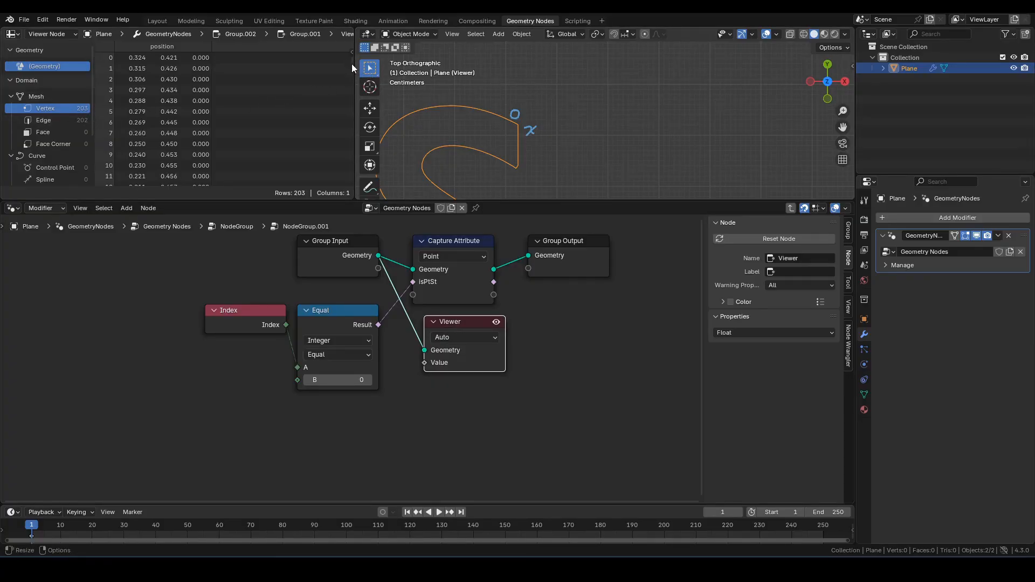
left_click_drag(352, 63, 340, 193)
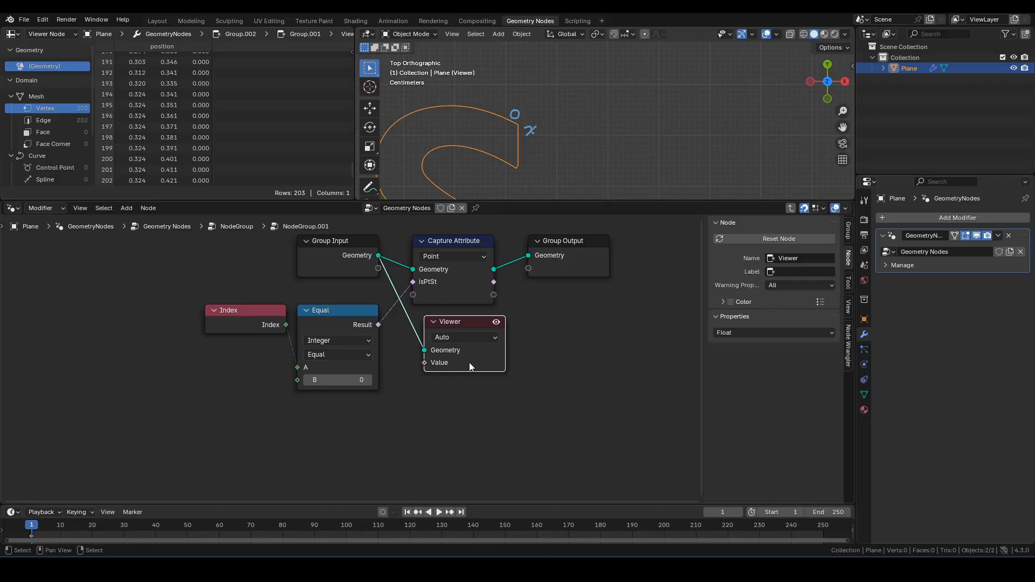
key("x")
Step: Duplicate the Index and Equal nodes straight below the originals, keeping the link between them
left_click_drag(402, 425, 189, 303)
key("shift+d")
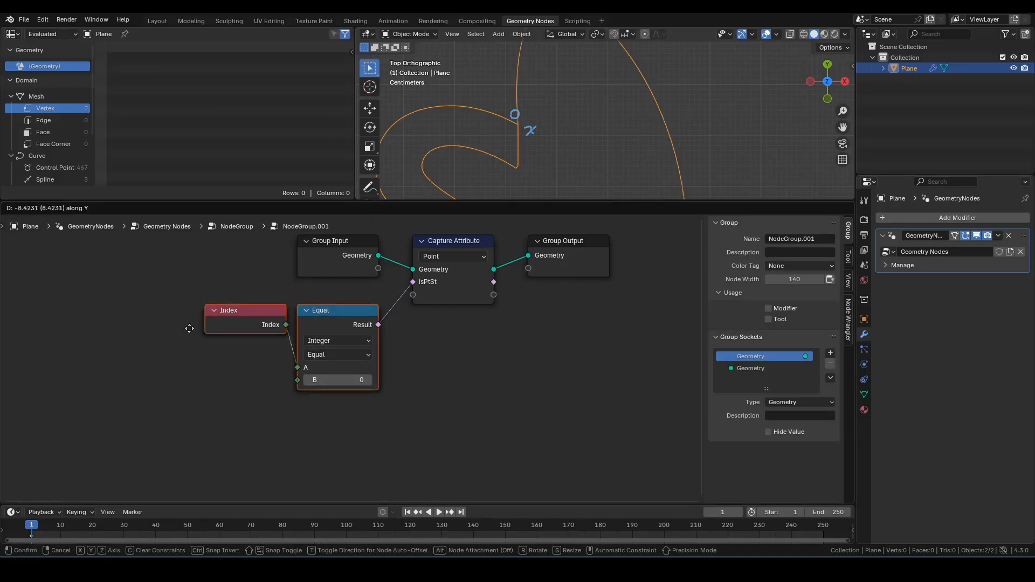
key("y")
left_click(182, 397)
middle_click_drag(374, 337, 563, 354)
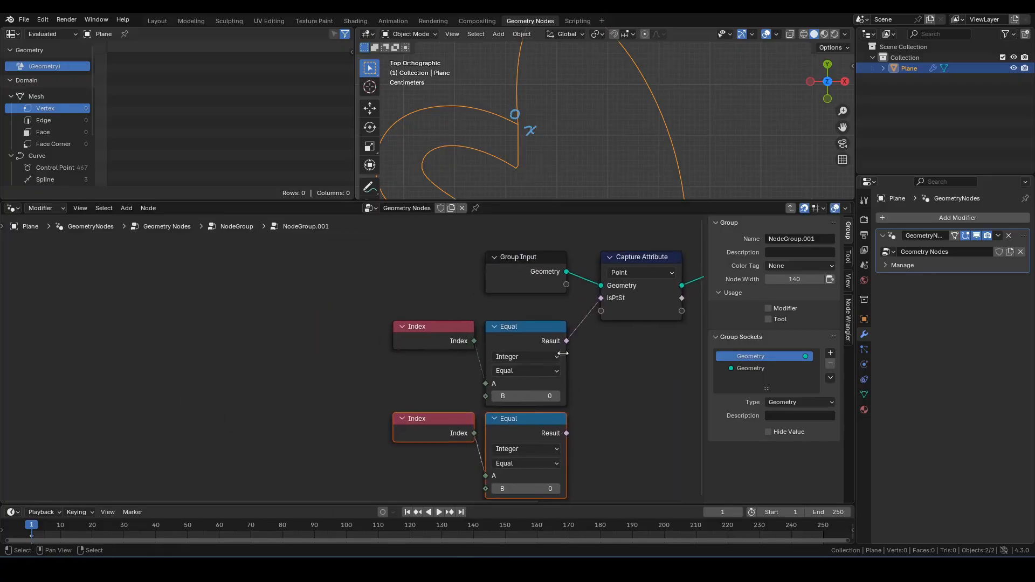
Step: Duplicate the Group Input node near the second Index node and connect its Geometry to a new Domain Size node
left_click(526, 277)
key("shift+d")
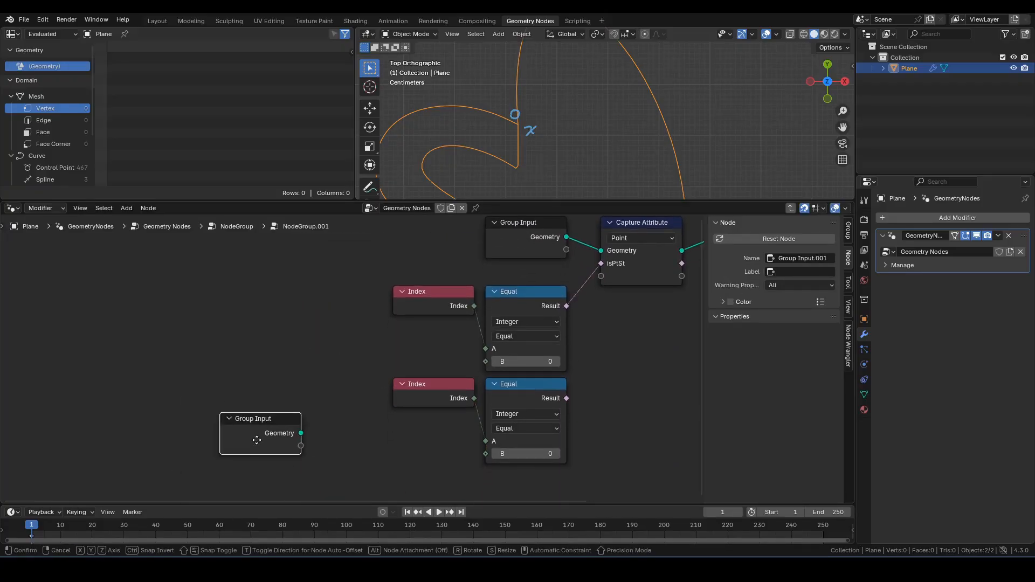
left_click(263, 447)
left_click_drag(302, 434, 315, 427)
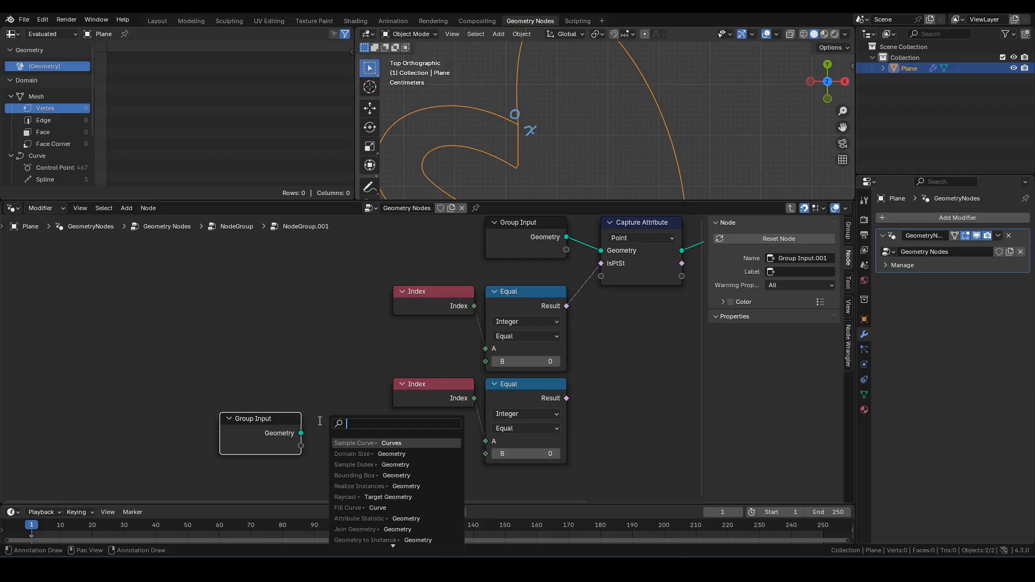
type("ds")
key("Return")
left_click(347, 436)
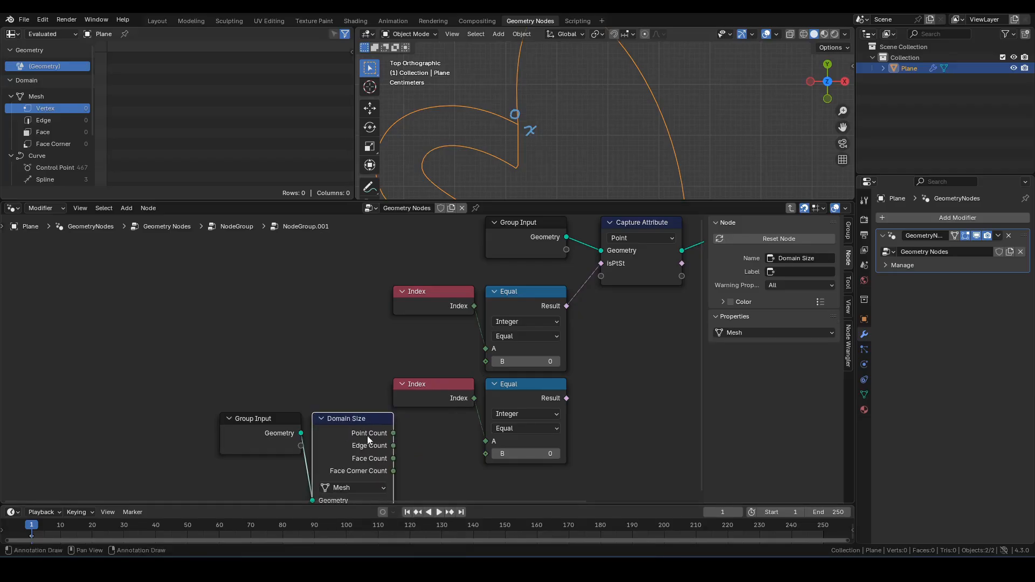
Step: Shift the copied Group Input and Domain Size nodes aside and subtract 1 from Point Count with a Math Subtract node
middle_click_drag(284, 387, 344, 384)
left_click_drag(287, 399, 455, 429)
key("g")
left_click(395, 439)
type("sub")
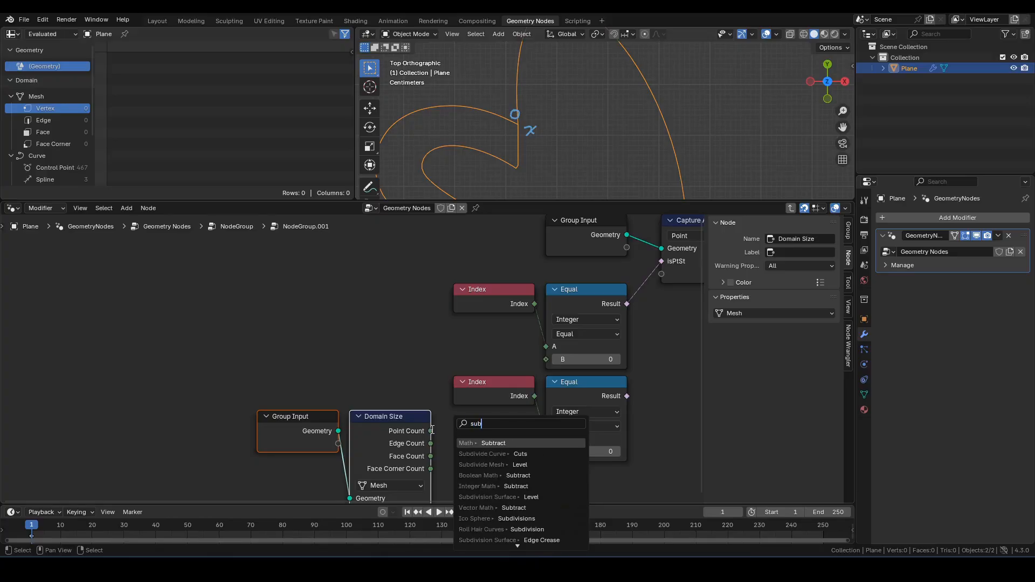
key("Return")
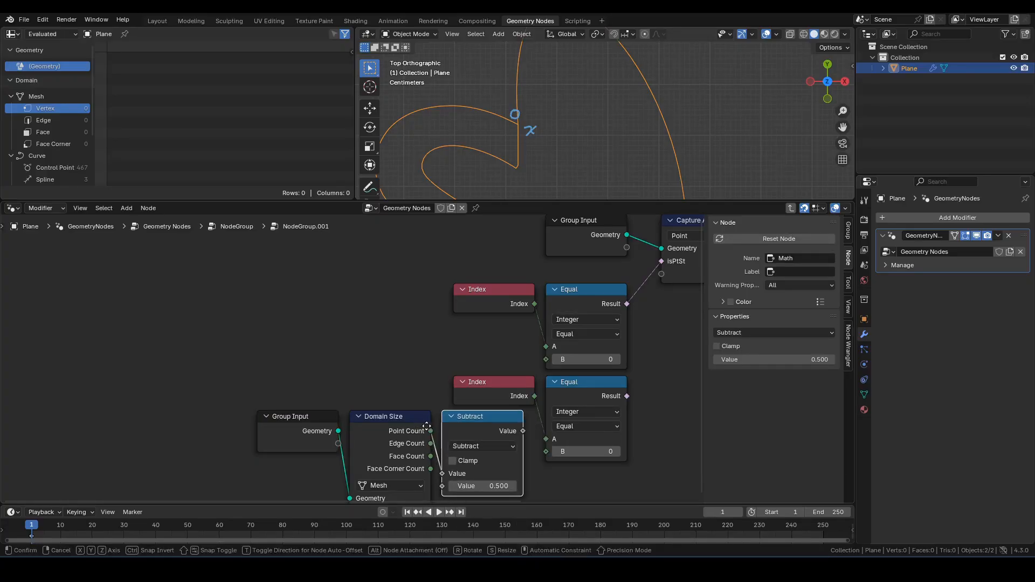
left_click(431, 418)
left_click(499, 485)
type("1")
key("Return")
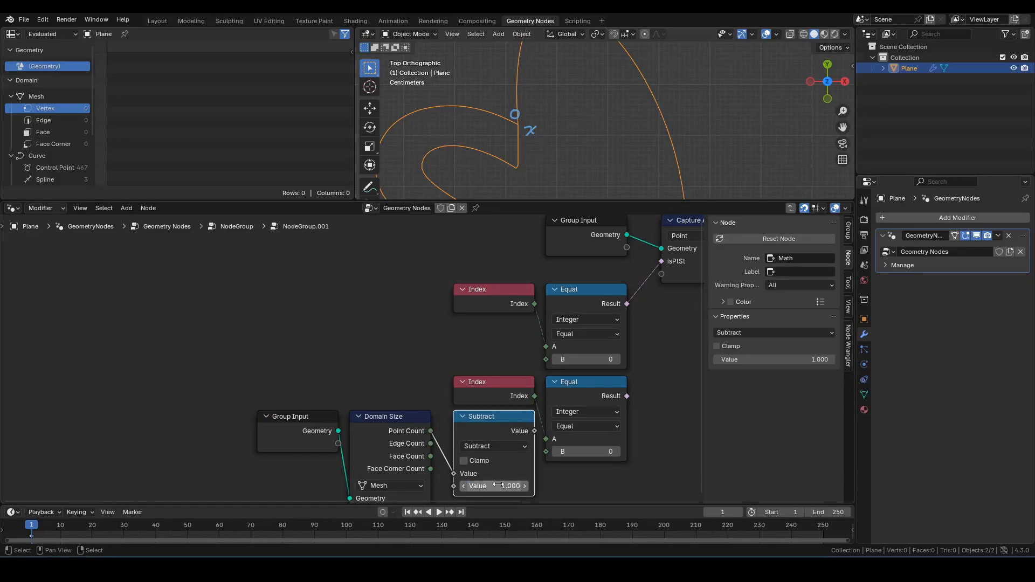
Step: Connect the Subtract value to input B of the second Equal node and hide the unused Domain Size sockets
left_click_drag(534, 431, 546, 451)
middle_click_drag(633, 391, 478, 440)
left_click(310, 423)
key("ctrl+h")
Step: Capture the second Equal result in the Capture Attribute node and name the captured item isPtEd
left_click_drag(472, 448, 508, 332)
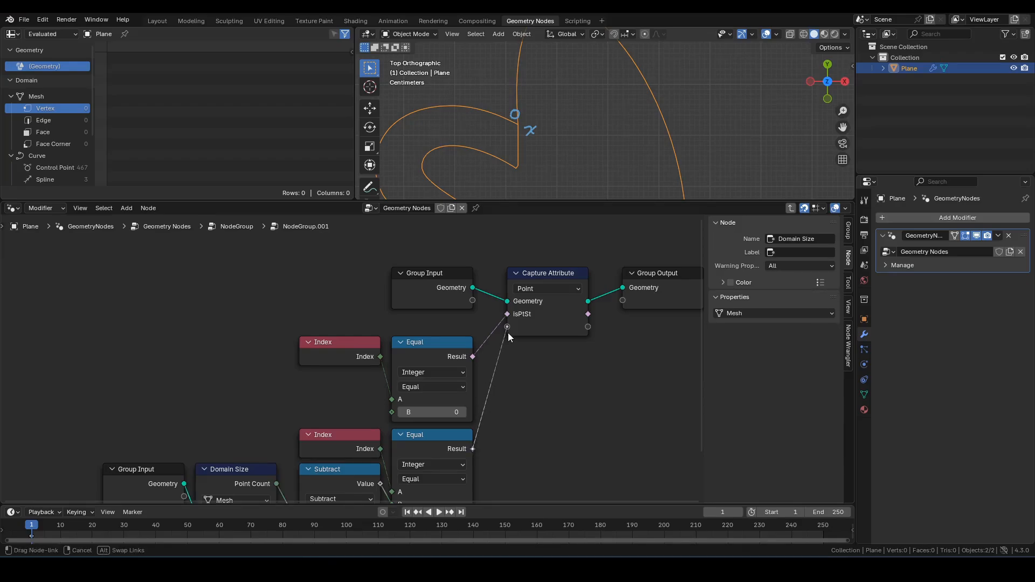
left_click(543, 277)
double_click(752, 376)
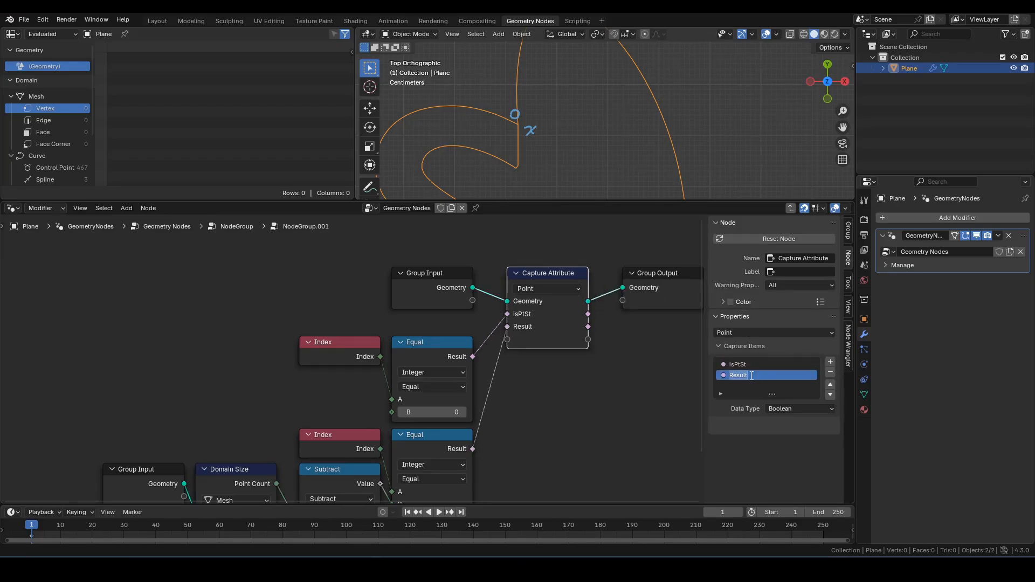
type("isPtEd")
key("Return")
Step: Connect isPtSt and isPtEd to the Group Output and hide the unused sockets on Group Output, Capture Attribute and the upper Group Input
middle_click_drag(599, 324, 474, 329)
left_click_drag(467, 339, 507, 330)
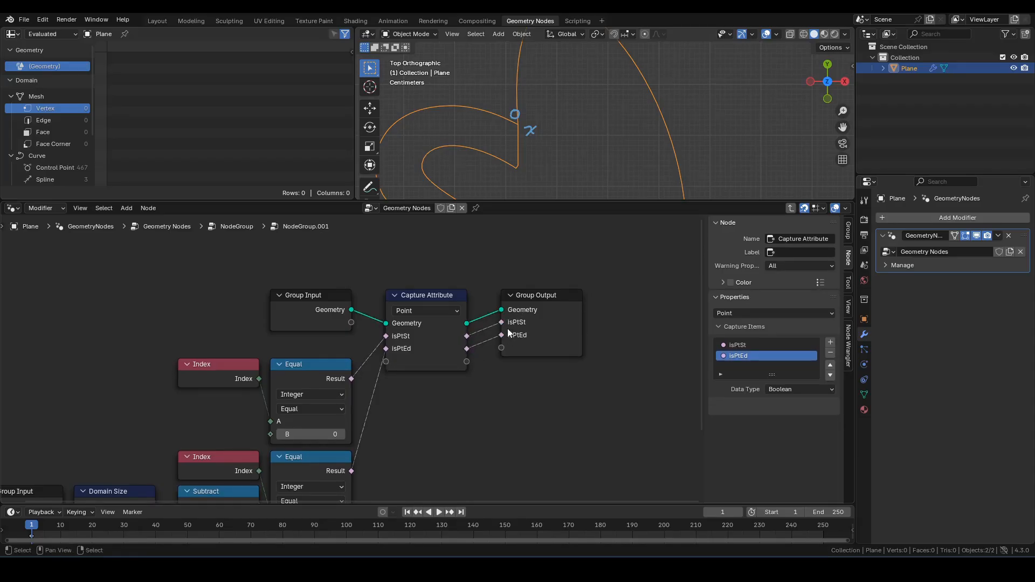
left_click(507, 328)
left_click(408, 297, "shift")
left_click(326, 302, "shift")
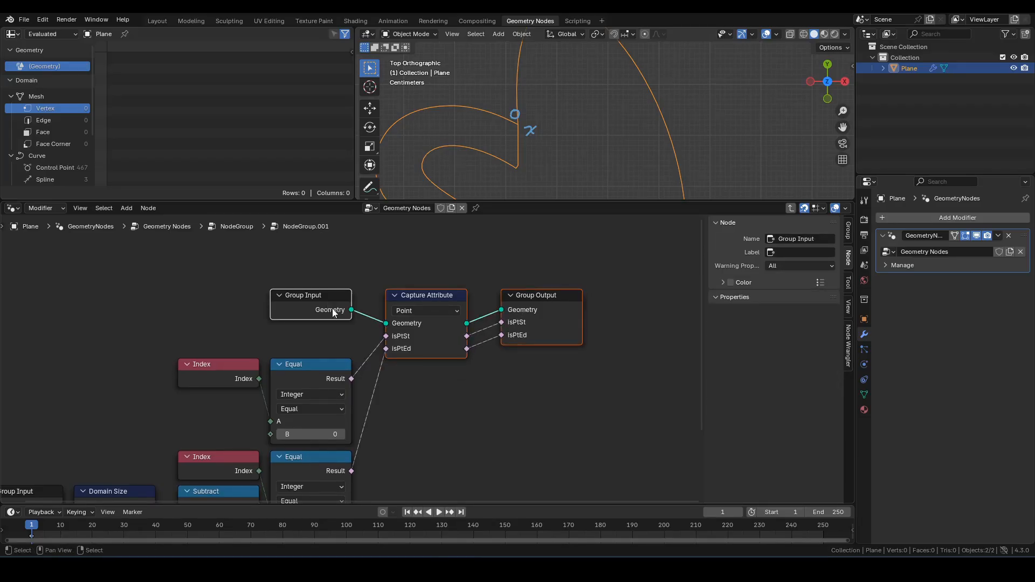
key("Home")
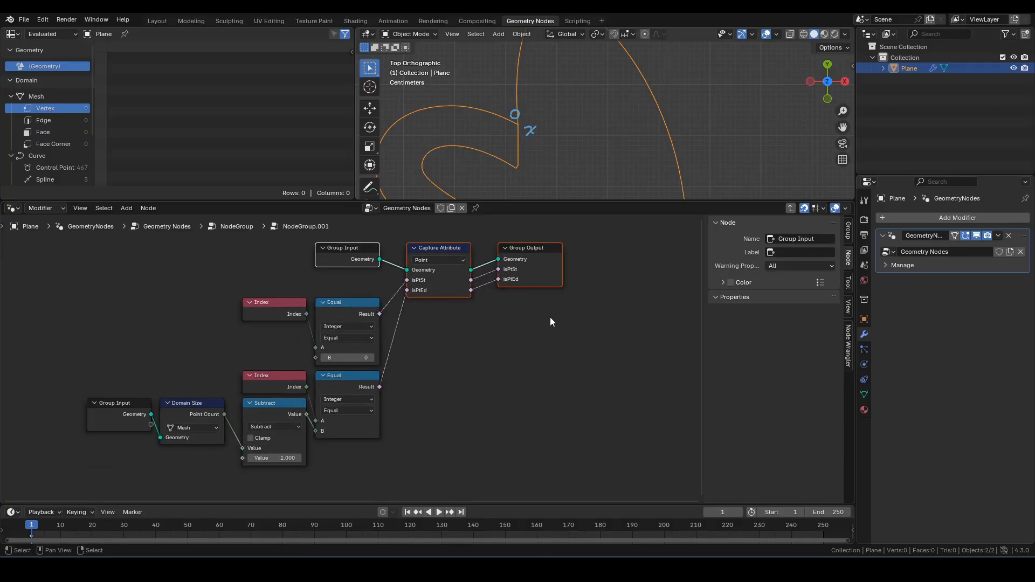
Step: Clear the viewport annotations, hide the node editor sidebar and return to the parent NodeGroup
key("q")
left_click(533, 131)
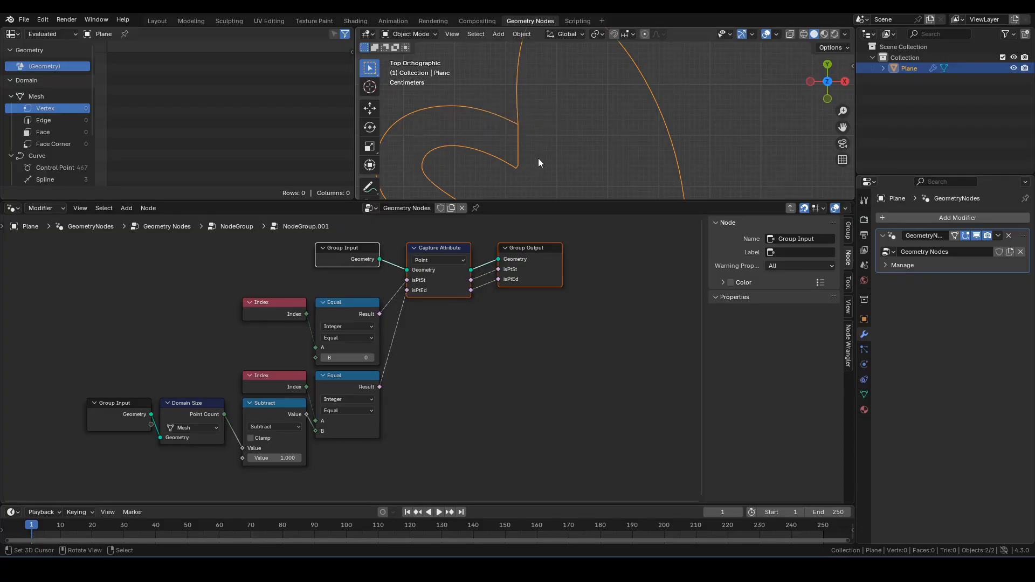
key("n")
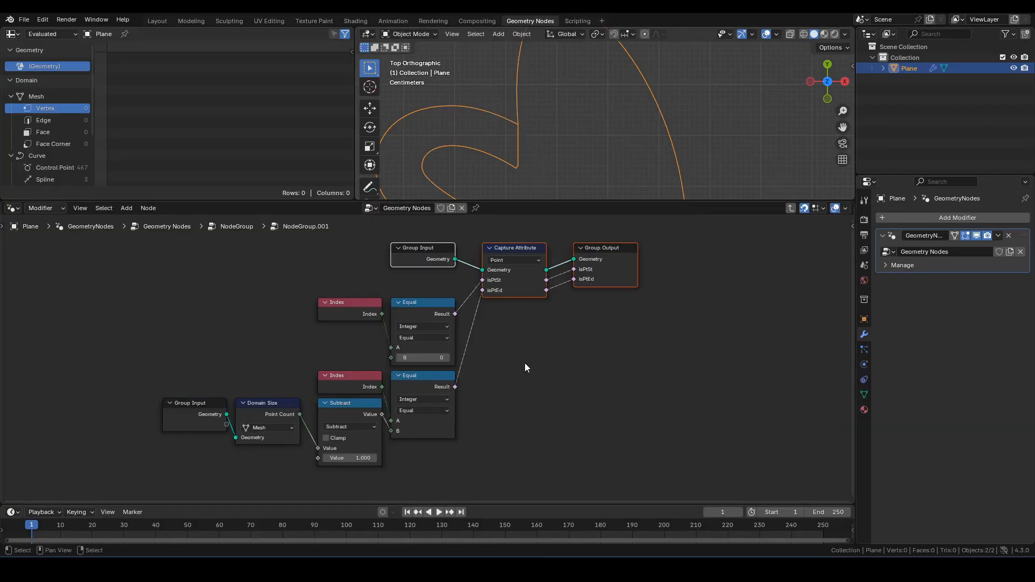
key("Tab")
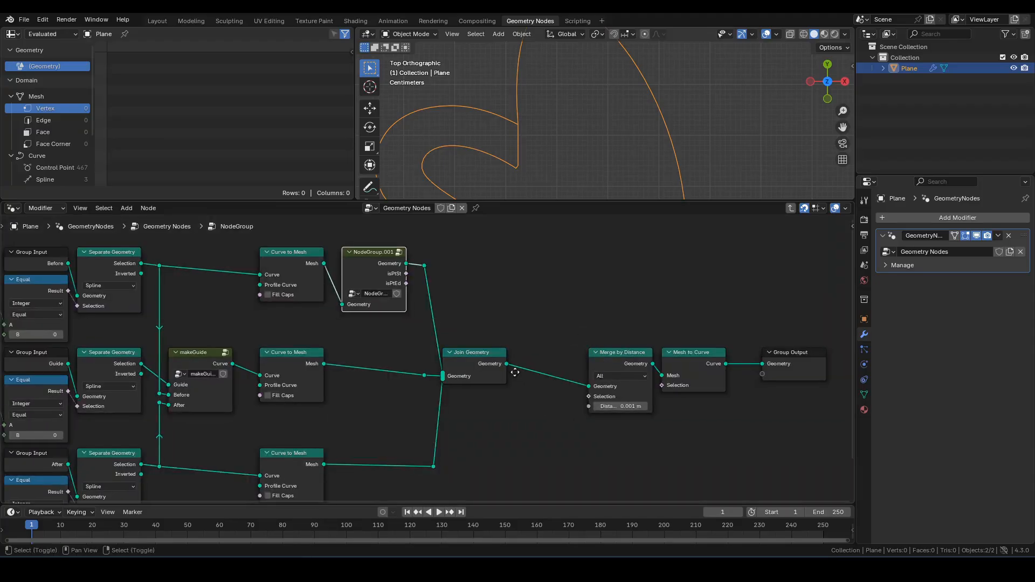
Step: Rename the NodeGroup.001 node group as jdgEndpoints
scroll(383, 309, "up", 2)
scroll(383, 308, "up", 1)
left_click(380, 265)
key("BackSpace")
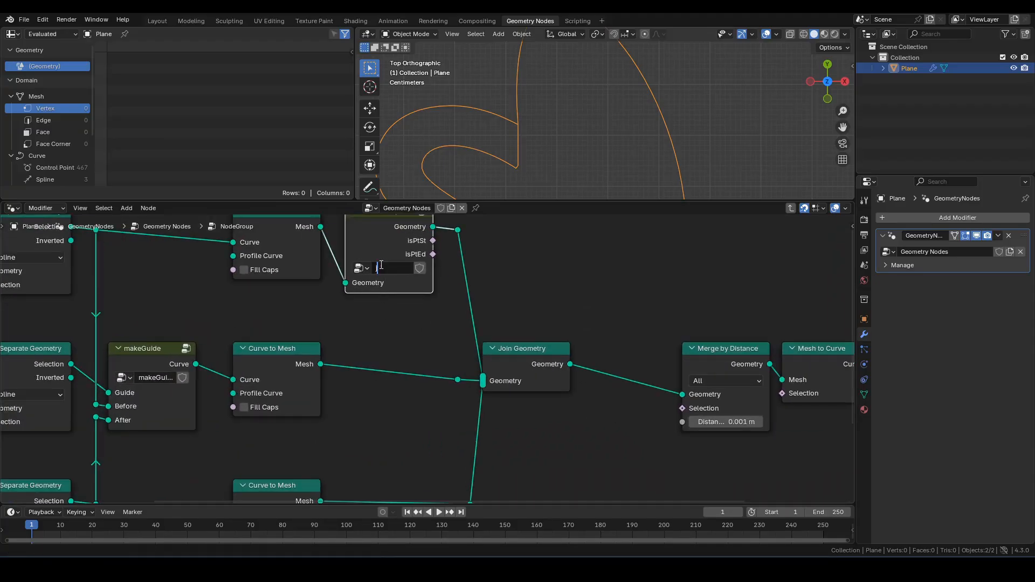
type("jdgEndpoint")
key("Return")
scroll(425, 320, "down", 1)
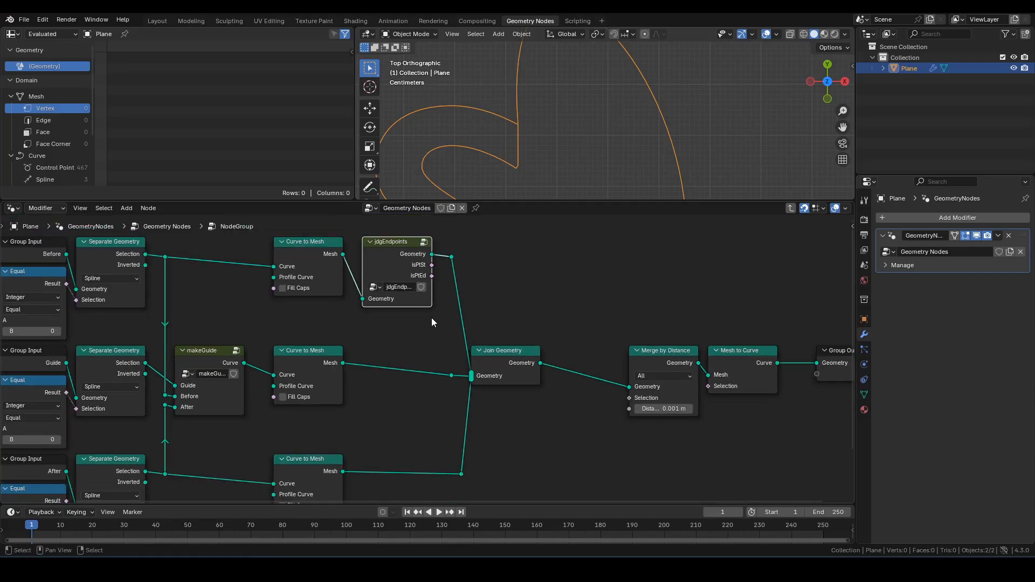
Step: Duplicate the jdgEndpoints node into the Guide and After branches, between each Curve to Mesh node and Join Geometry
scroll(402, 320, "right", 1, "ctrl")
key("shift+d")
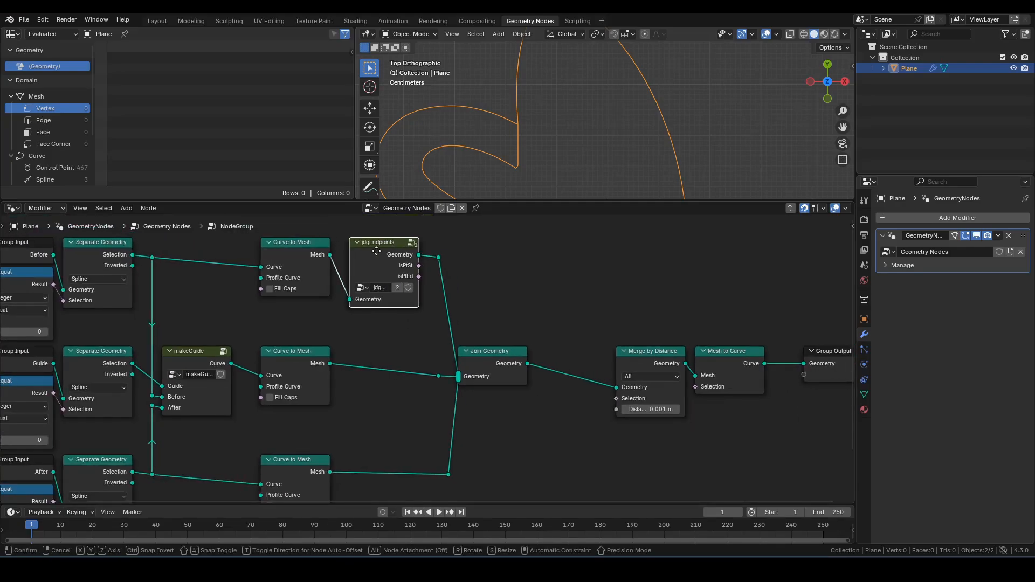
left_click(377, 363)
middle_click_drag(392, 368, 398, 308)
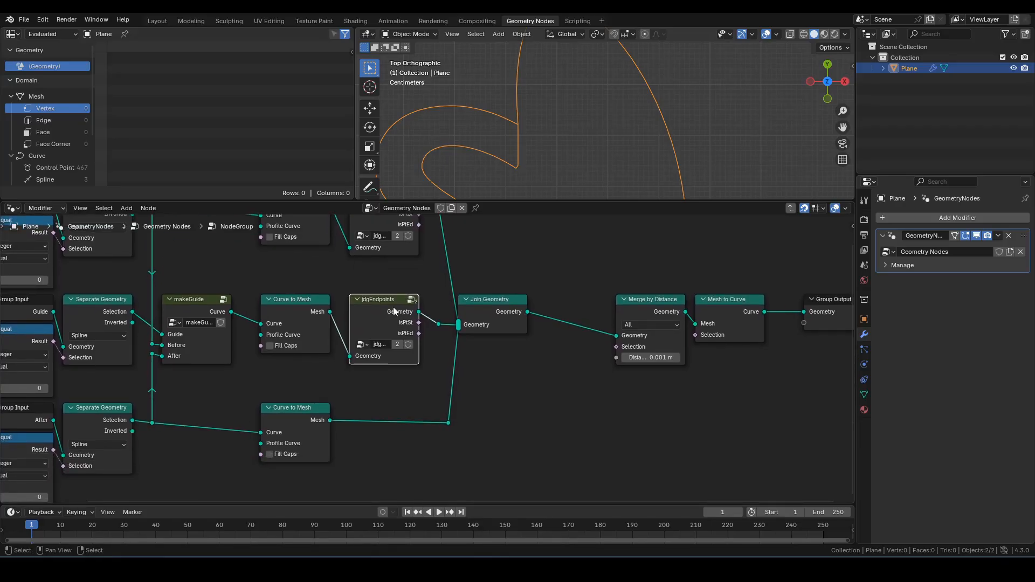
key("shift+d")
key("y")
left_click(387, 420)
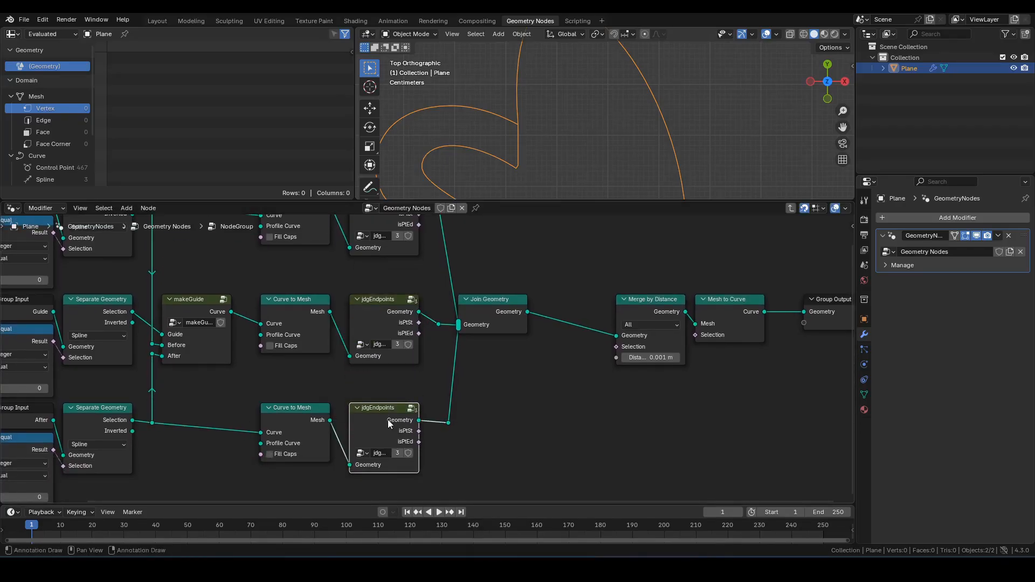
scroll(542, 344, "down", 1)
middle_click_drag(529, 345, 443, 382)
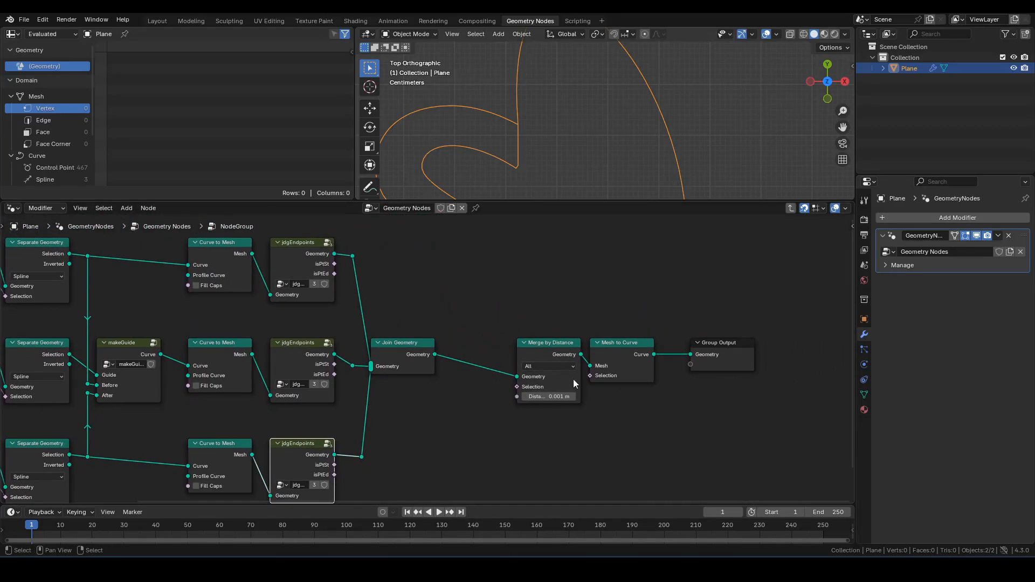
Step: Circle the junction of the upper letter outline and the guide curve with a viewport annotation
scroll(530, 160, "up", 1)
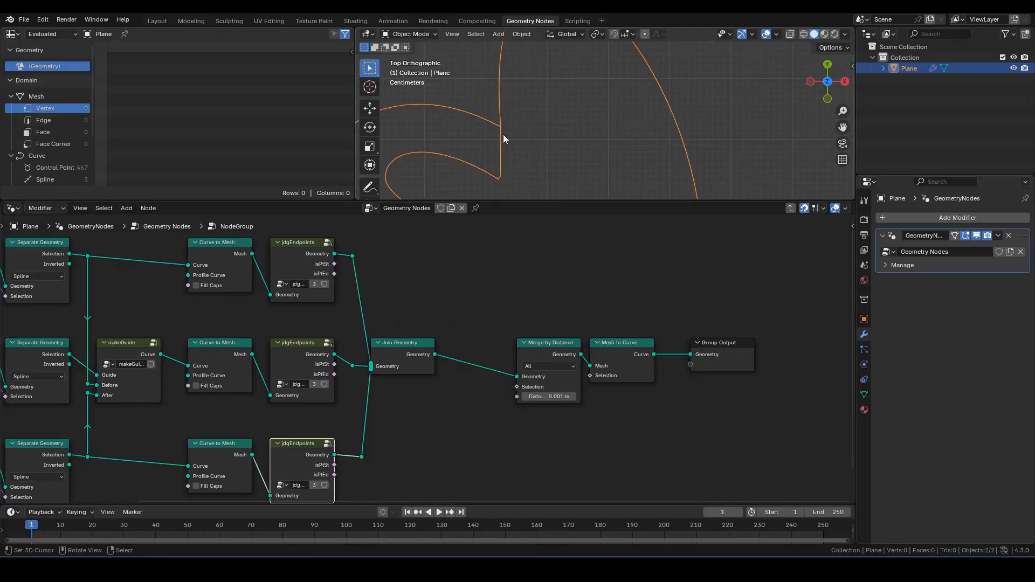
key("d")
mouse_move(502, 136)
left_mouse_down()
mouse_move(498, 115)
mouse_move(500, 136)
left_mouse_up()
Step: Add an Or node below Join Geometry, combining the Before branch's isPtEd with the Guide branch's isPtSt
mouse_move(397, 304)
middle_mouse_down()
mouse_move(394, 249)
mouse_move(416, 267)
middle_mouse_up()
left_click_drag(416, 268, 497, 412)
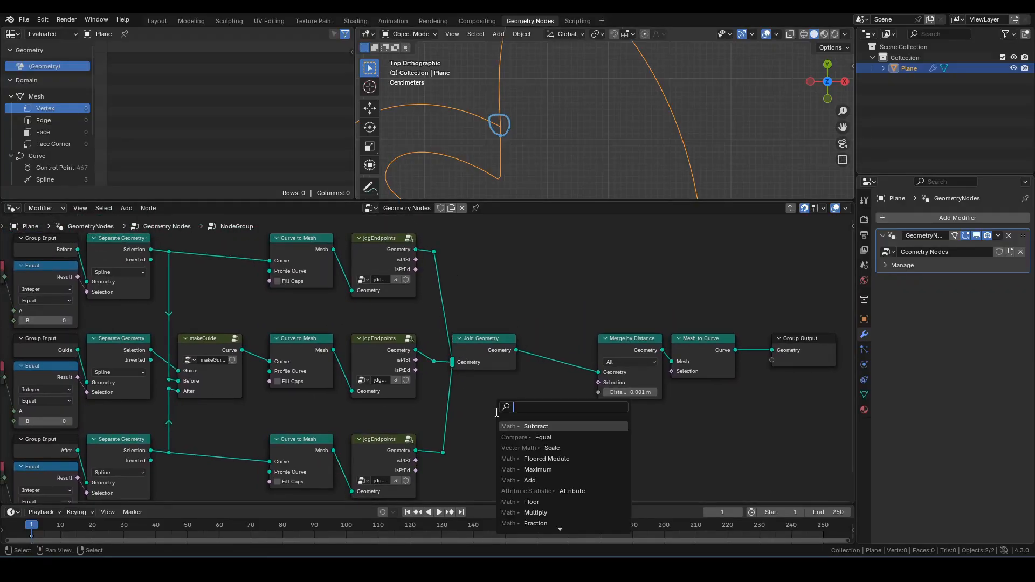
type("or")
key("Return")
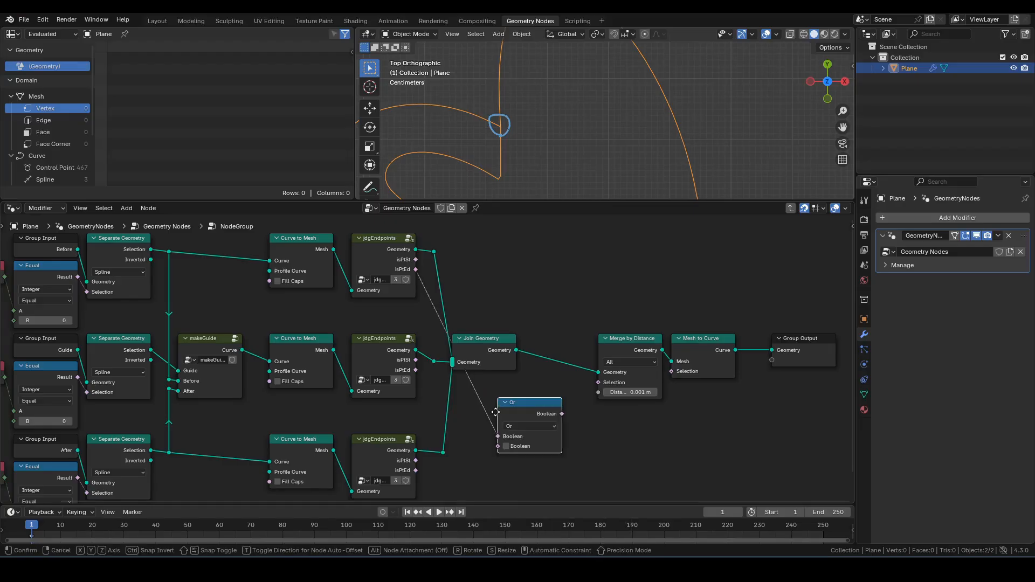
left_click(496, 403)
middle_click_drag(495, 403, 530, 369)
middle_click_drag(456, 322, 473, 348)
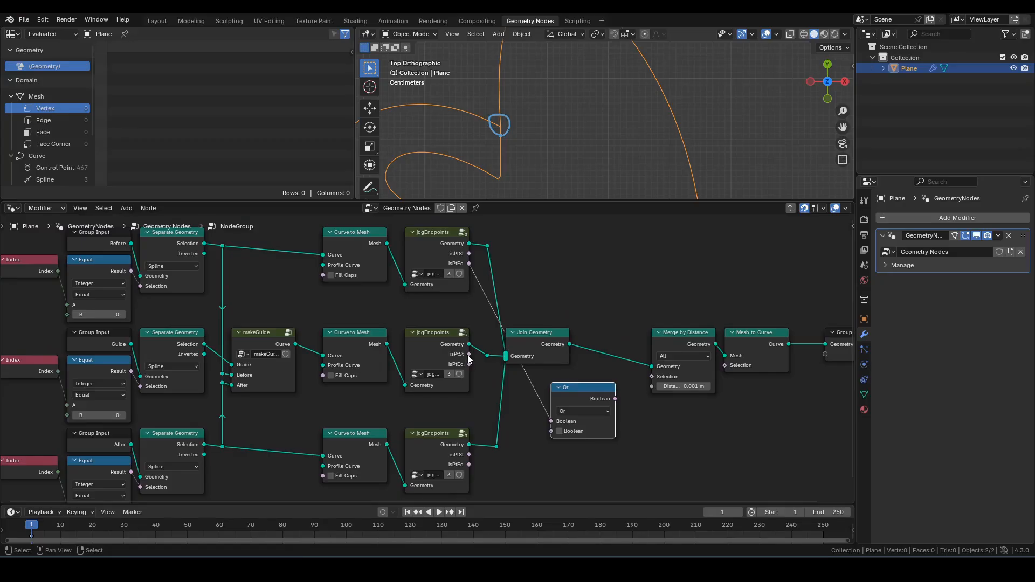
left_click_drag(469, 354, 551, 431)
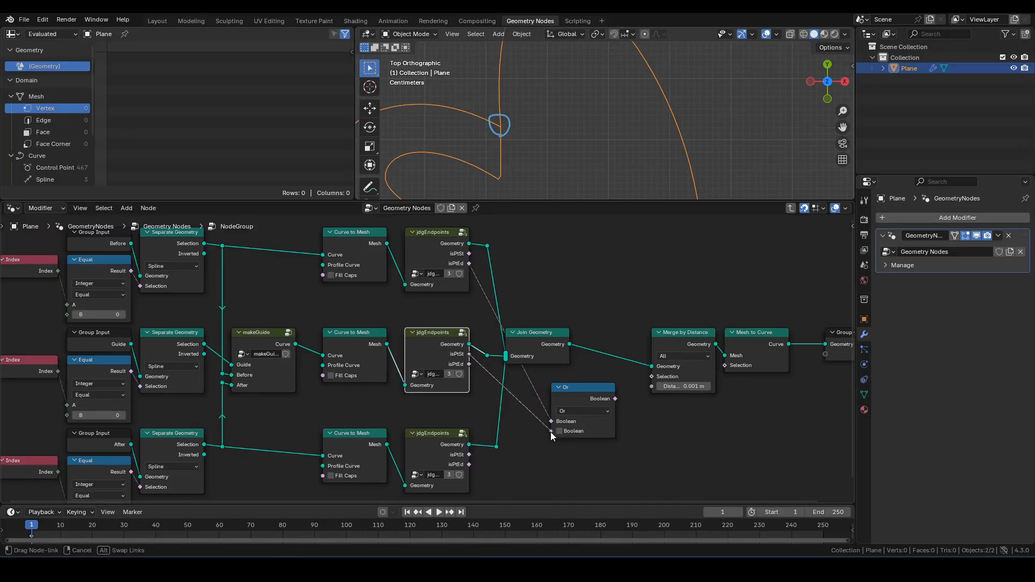
Step: Feed the Or result into the Merge by Distance Selection and move Merge by Distance next to Join Geometry
left_click_drag(593, 402, 658, 377)
left_click(690, 338)
key("g")
key("x")
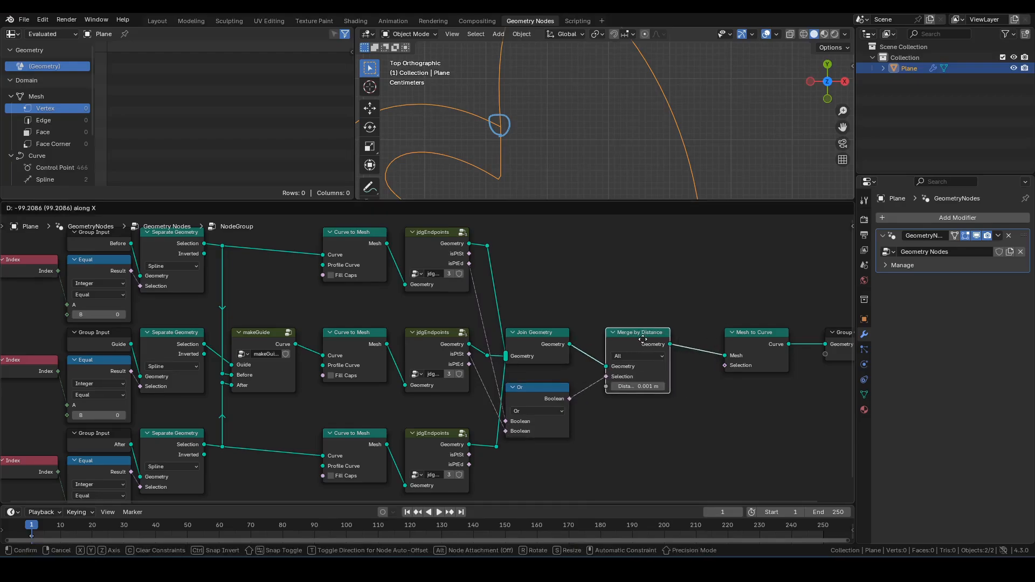
left_click(614, 339)
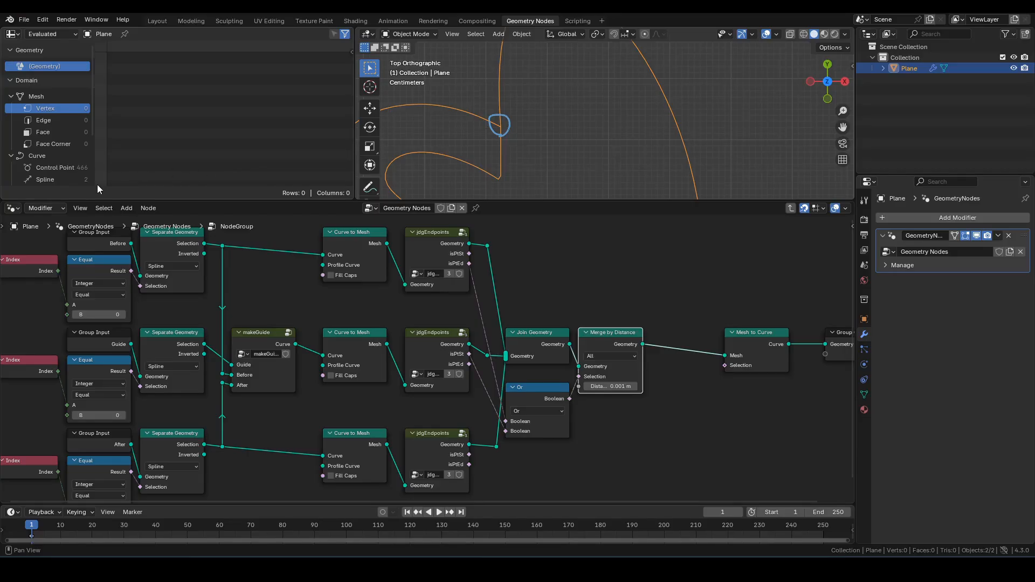
Step: Clear the viewport annotation and examine where the guide curve meets both letter outlines
key("q")
left_click(507, 135)
scroll(548, 149, "down", 5)
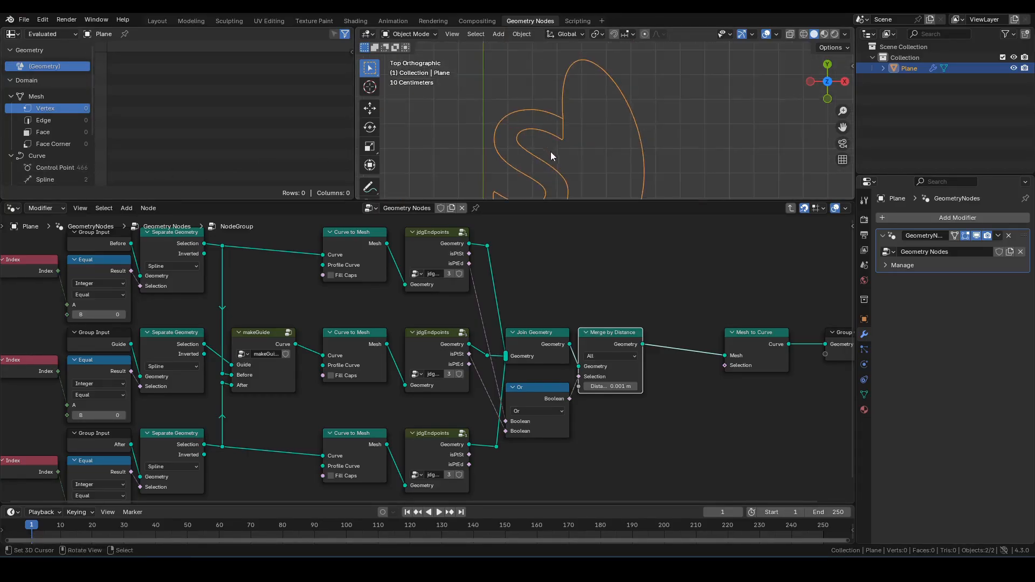
mouse_move(593, 151)
middle_mouse_down("shift")
mouse_move(595, 83)
mouse_move(597, 180)
middle_mouse_up("shift")
scroll(596, 179, "up", 2)
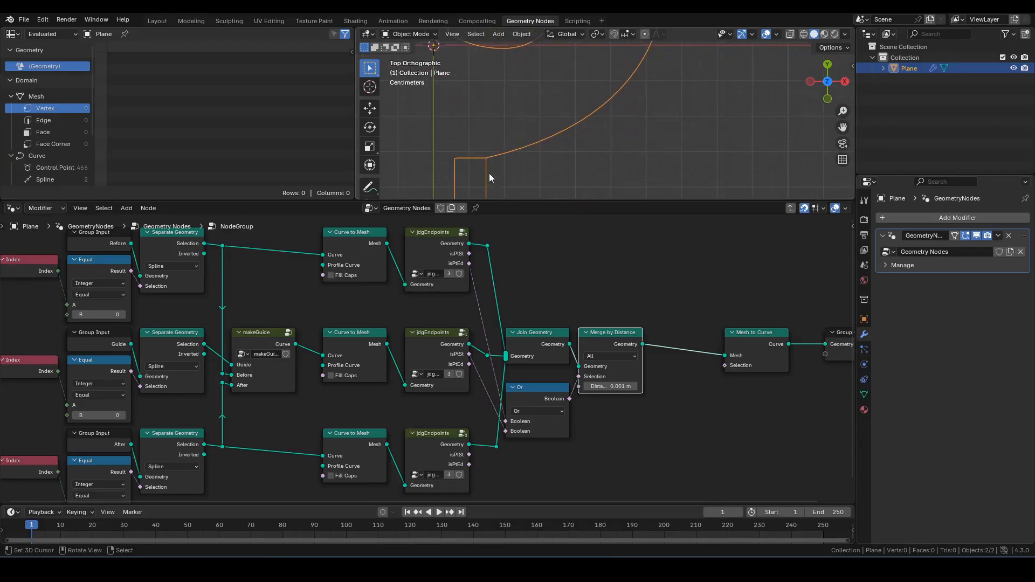
scroll(491, 171, "down", 2)
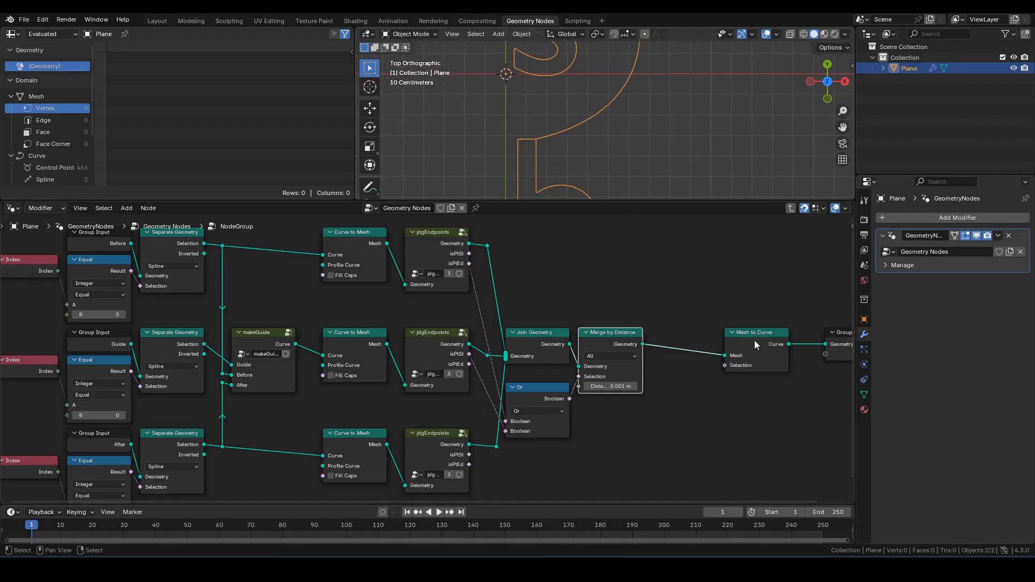
Step: Make room before Mesh to Curve and insert a duplicate Merge by Distance node after the first one
middle_click_drag(754, 340, 616, 324, "shift")
left_click_drag(630, 323, 658, 322)
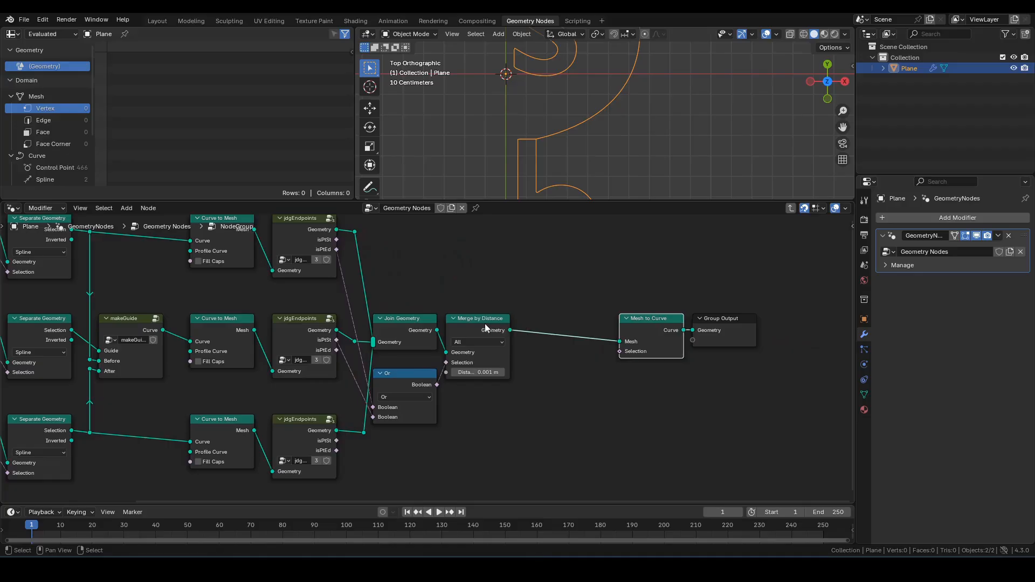
left_click(485, 324)
key("shift+d")
left_click(556, 325)
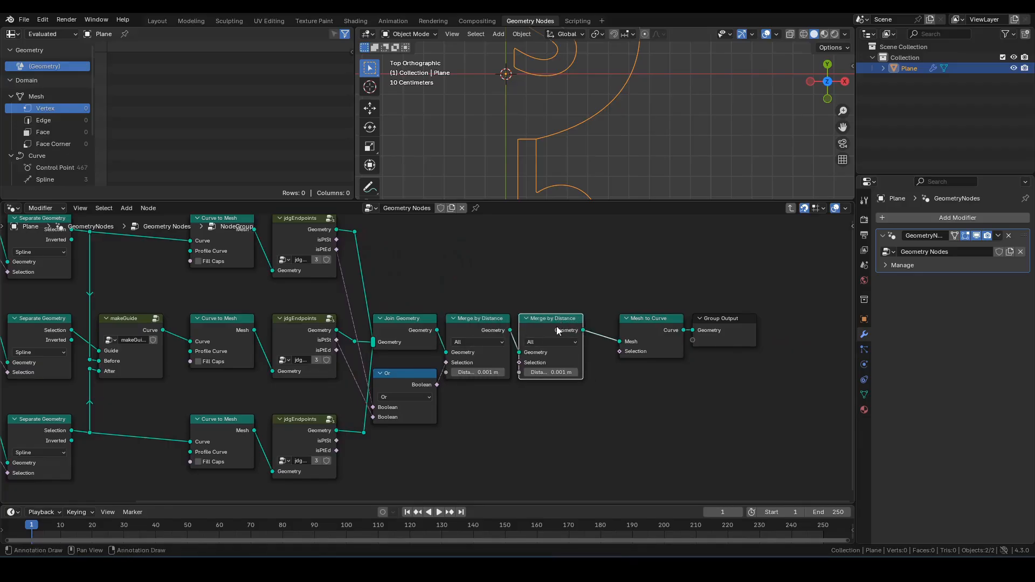
middle_click_drag(519, 409, 541, 417)
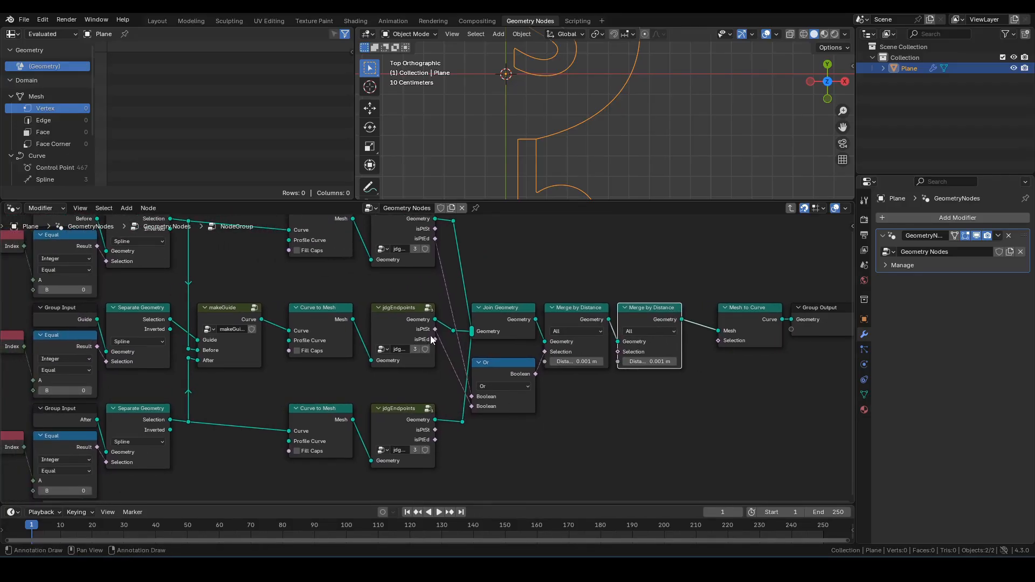
Step: Add a second Or node combining the Guide branch's isPtEd and the After branch's isPtSt, feeding the second Merge by Distance Selection
left_click_drag(434, 340, 568, 409)
type("or")
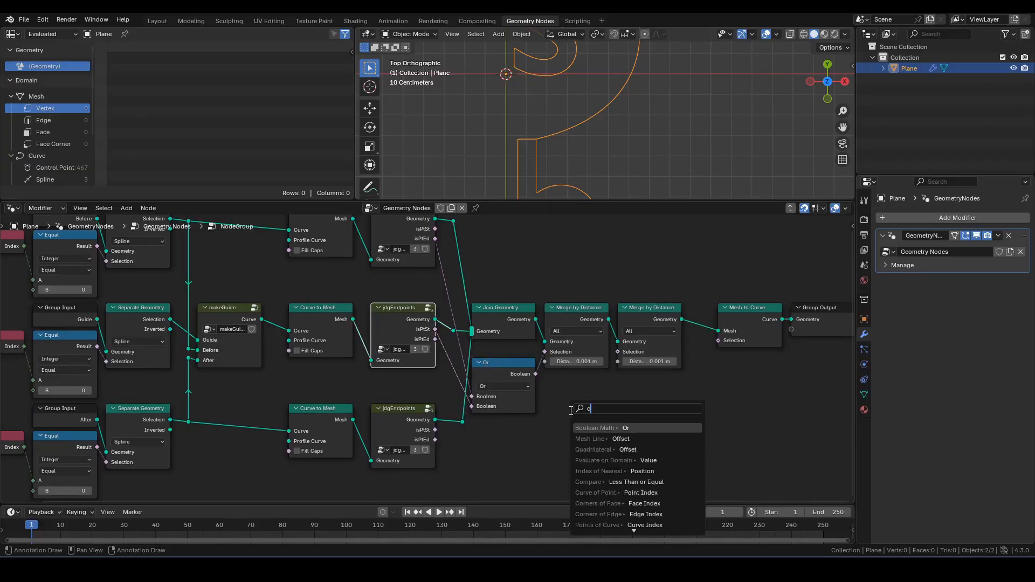
key("Return")
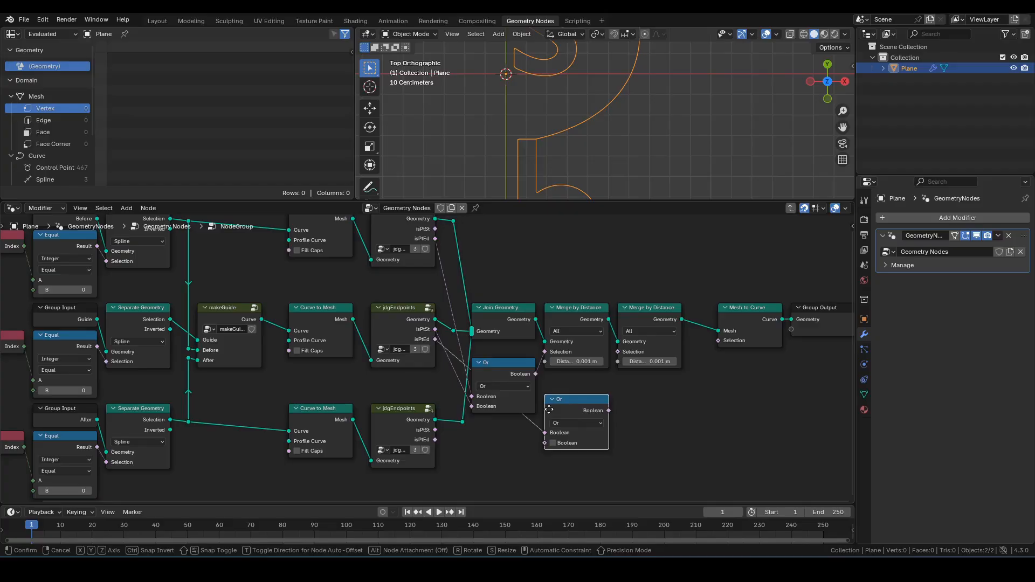
left_click(541, 399)
middle_click_drag(440, 445, 451, 392)
scroll(432, 401, "up", 1)
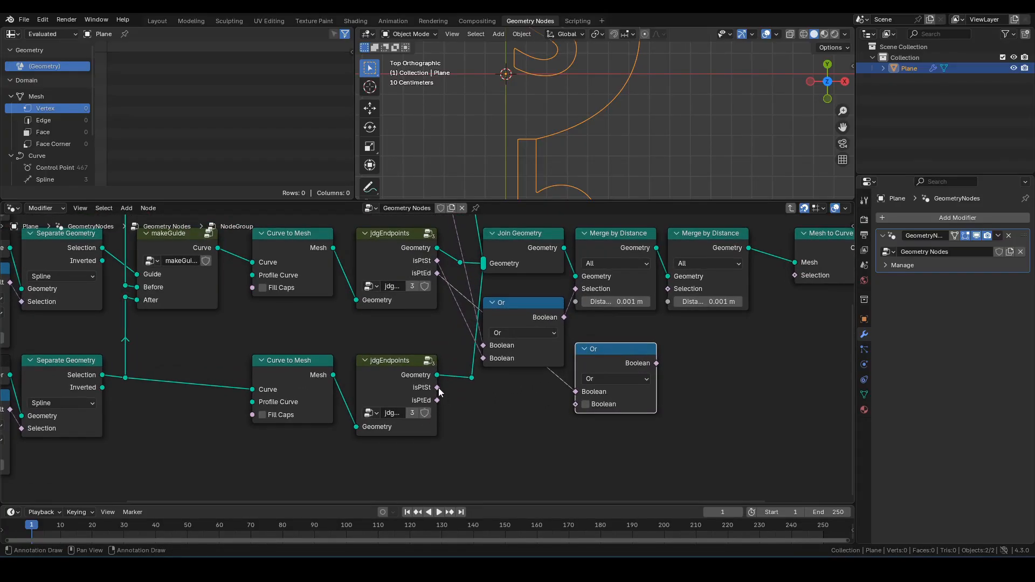
left_click_drag(437, 388, 580, 410)
middle_click_drag(732, 358, 654, 415)
left_click_drag(579, 420, 591, 346)
middle_click_drag(562, 77, 603, 114, "shift")
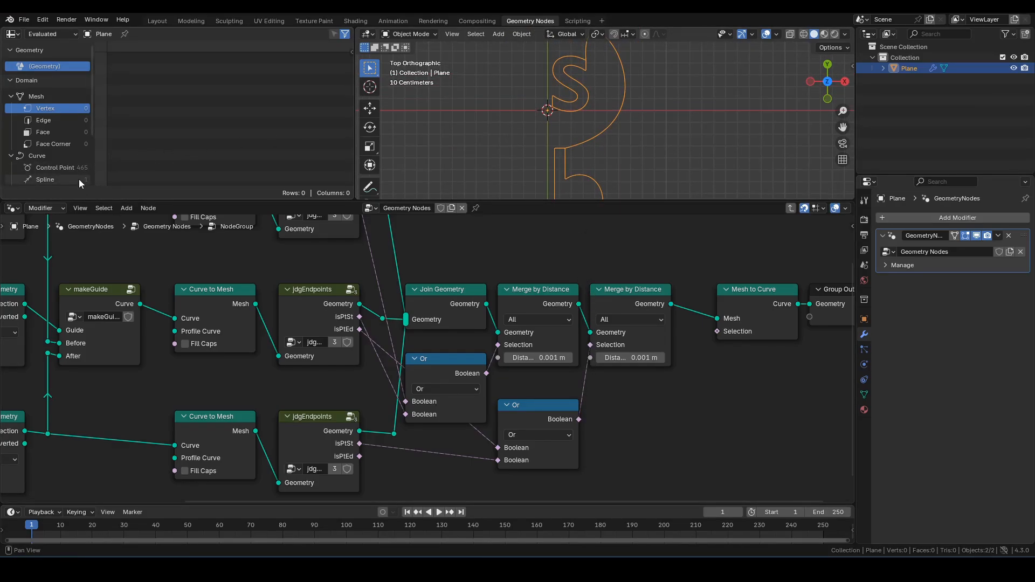
mouse_move(603, 146)
middle_mouse_down("shift")
mouse_move(617, 148)
mouse_move(610, 157)
middle_mouse_up("shift")
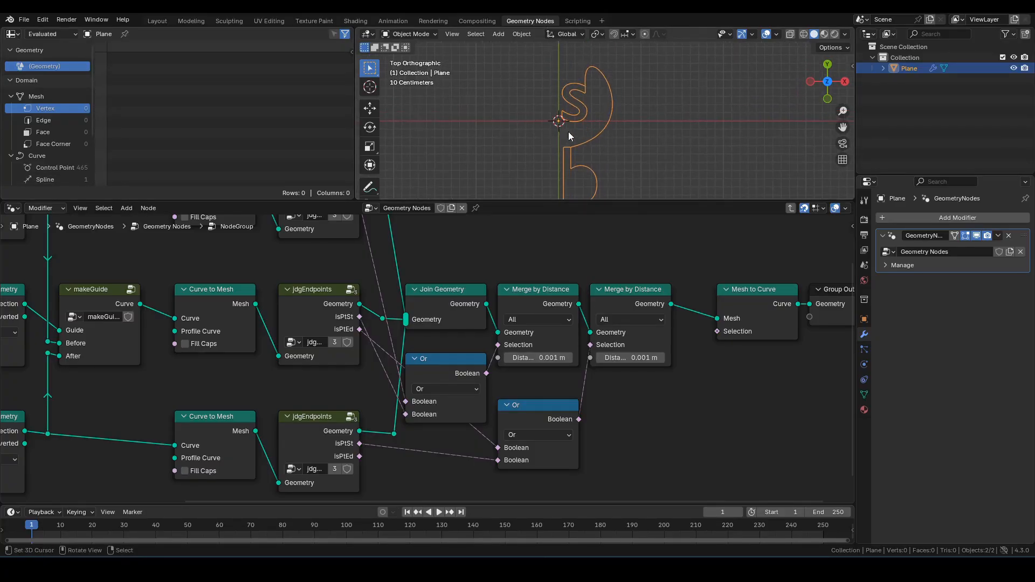
middle_click_drag(620, 159, 612, 142, "shift")
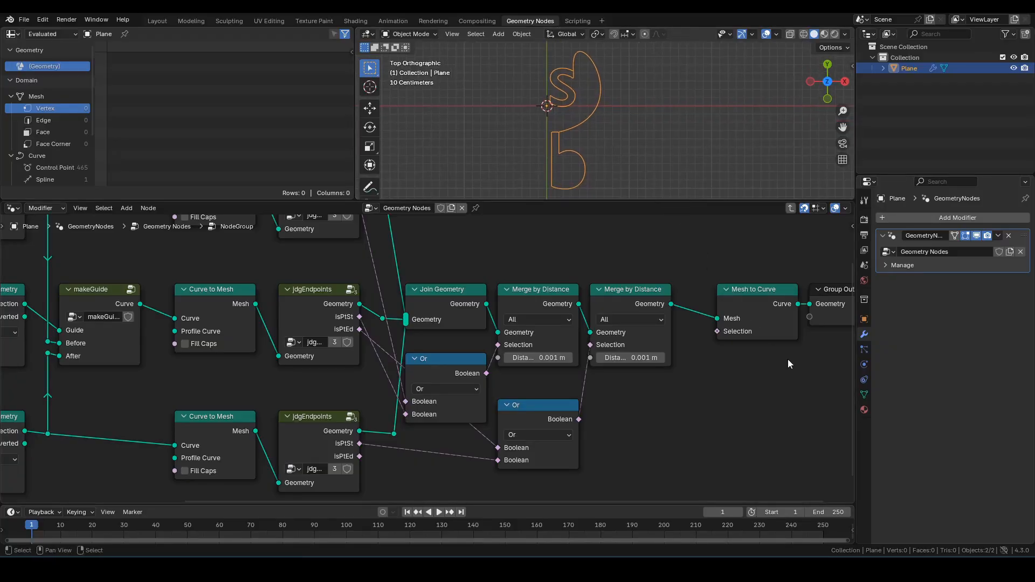
Step: Move Mesh to Curve beside the second Merge by Distance and shift Group Output away from it horizontally to free space
middle_click_drag(773, 356, 621, 357)
left_click(609, 300)
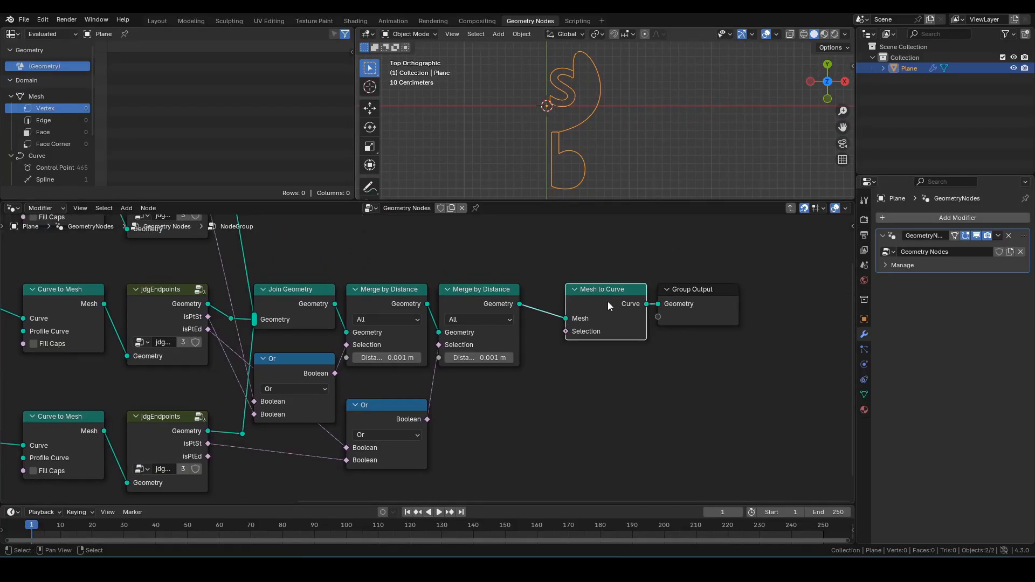
key("g")
key("x")
left_click(570, 311)
scroll(620, 287, "down", 2)
middle_click_drag(648, 284, 595, 292)
left_click(587, 320)
key("g")
key("x")
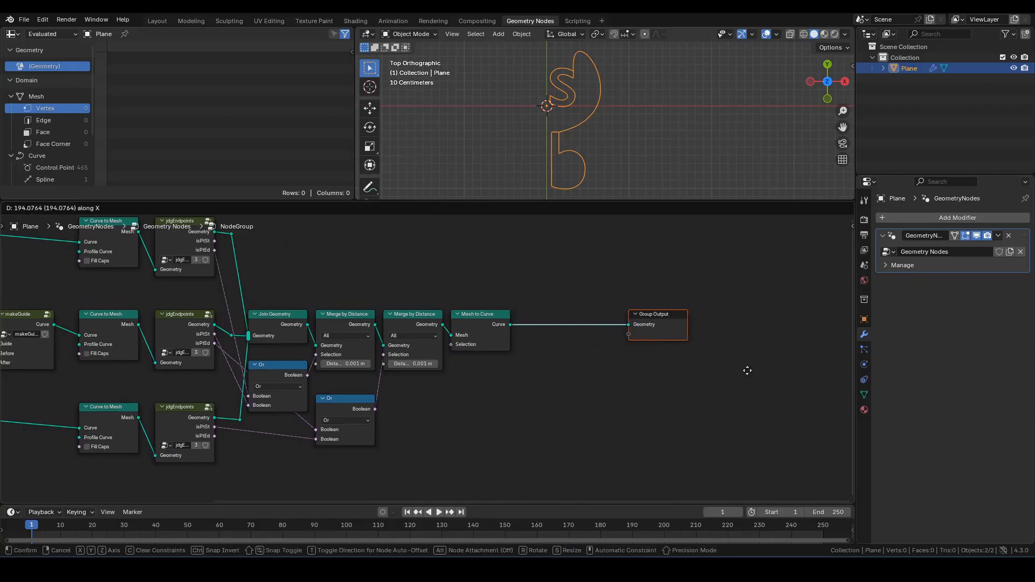
left_click(801, 364)
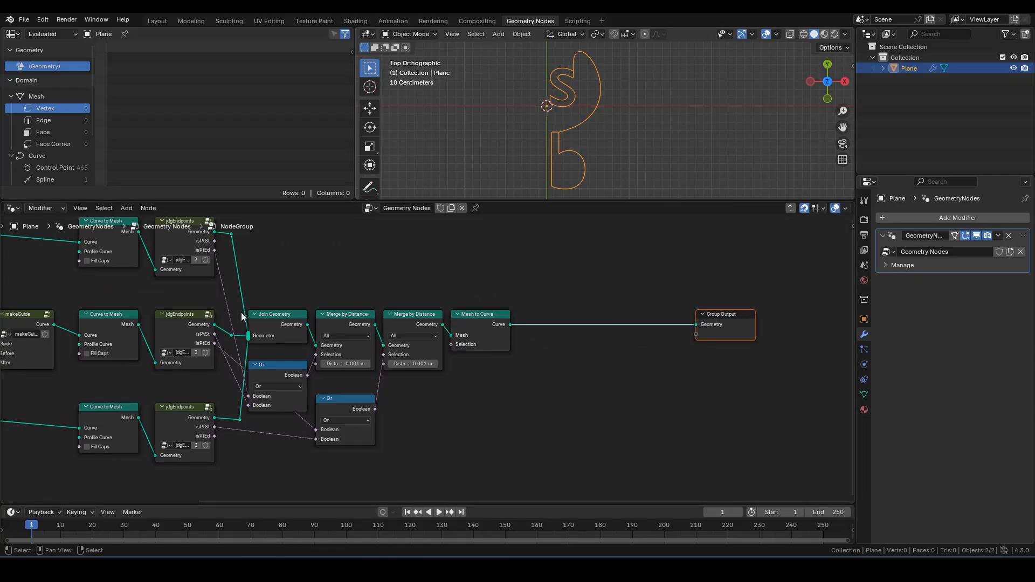
Step: Insert a Trim Curve node between Mesh to Curve and Group Output and set its mode to Length
scroll(318, 306, "down", 2)
middle_click_drag(406, 292, 459, 295, "shift")
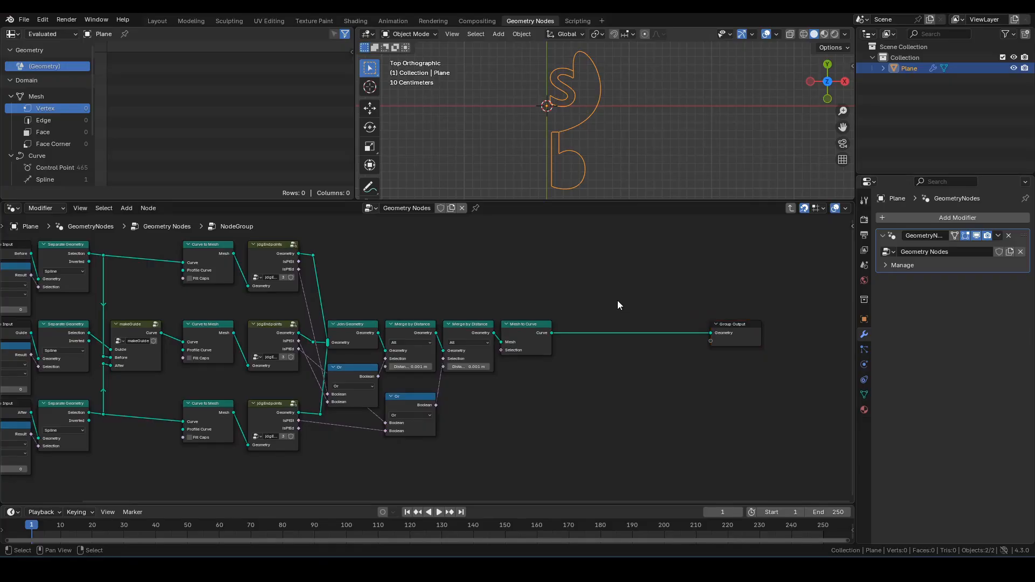
key("F3")
type("trim")
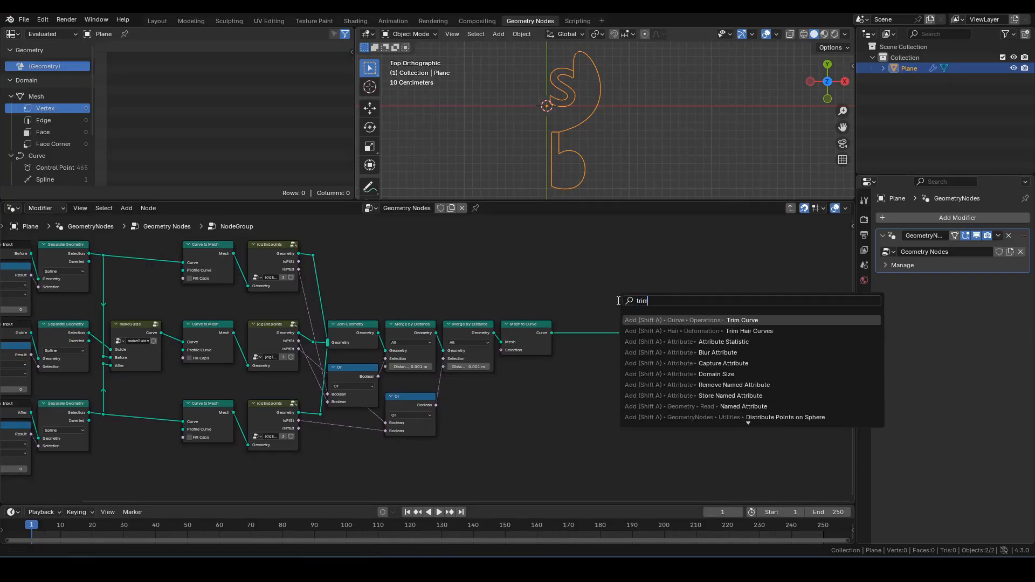
key("Return")
left_click(654, 319)
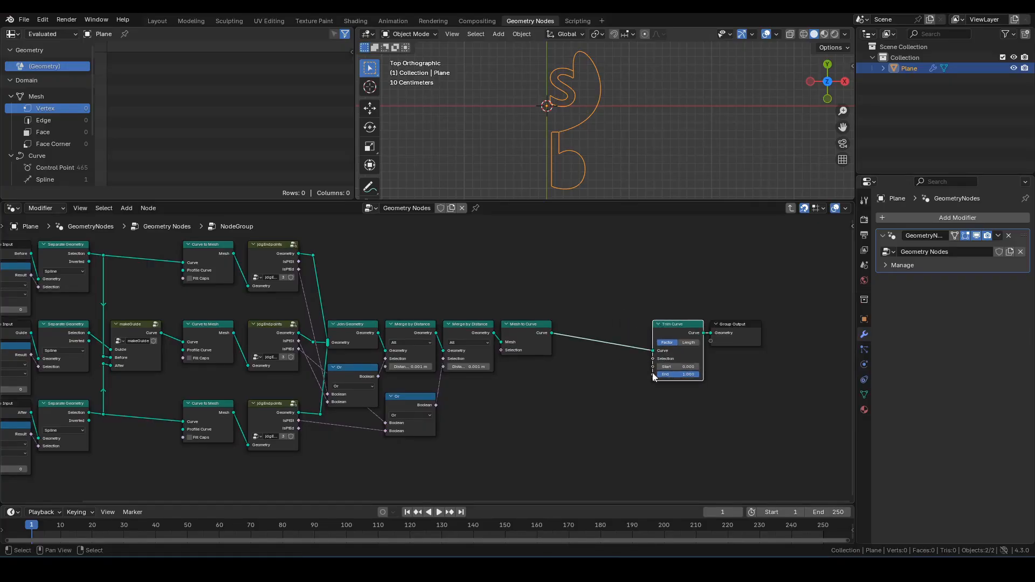
scroll(653, 350, "up", 2)
middle_click_drag(654, 374, 494, 358, "shift")
scroll(547, 345, "up", 1)
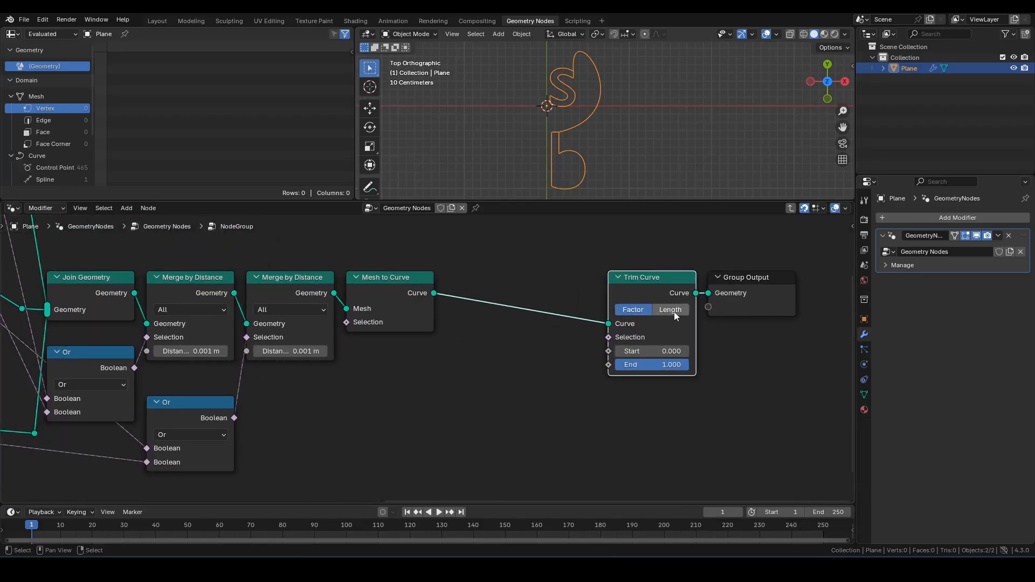
left_click(673, 311)
Step: Add a Map Range node with its Result feeding the Trim Curve Start input
middle_click_drag(559, 369, 616, 343)
left_click_drag(665, 324, 612, 350)
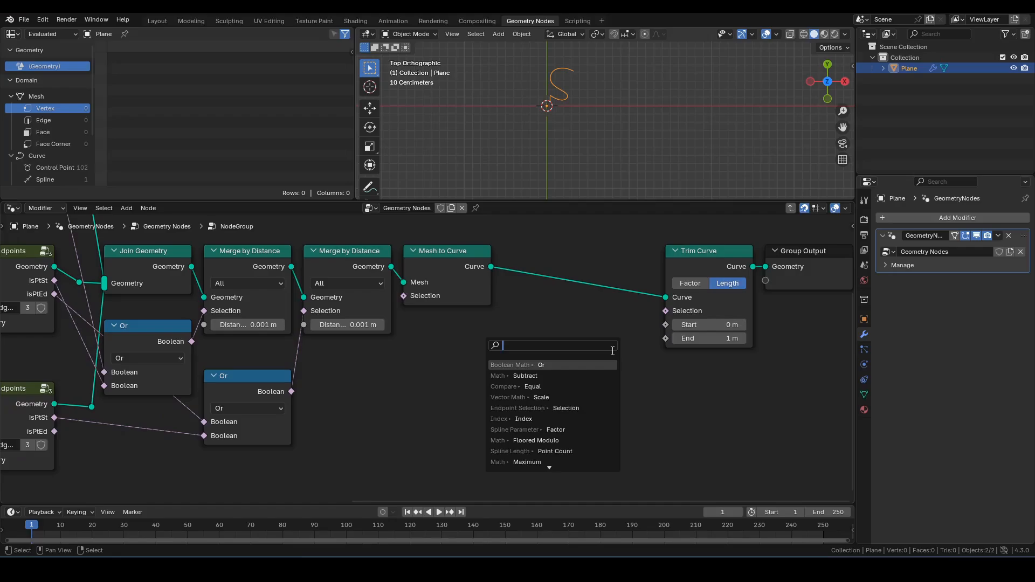
type("map ra")
key("Return")
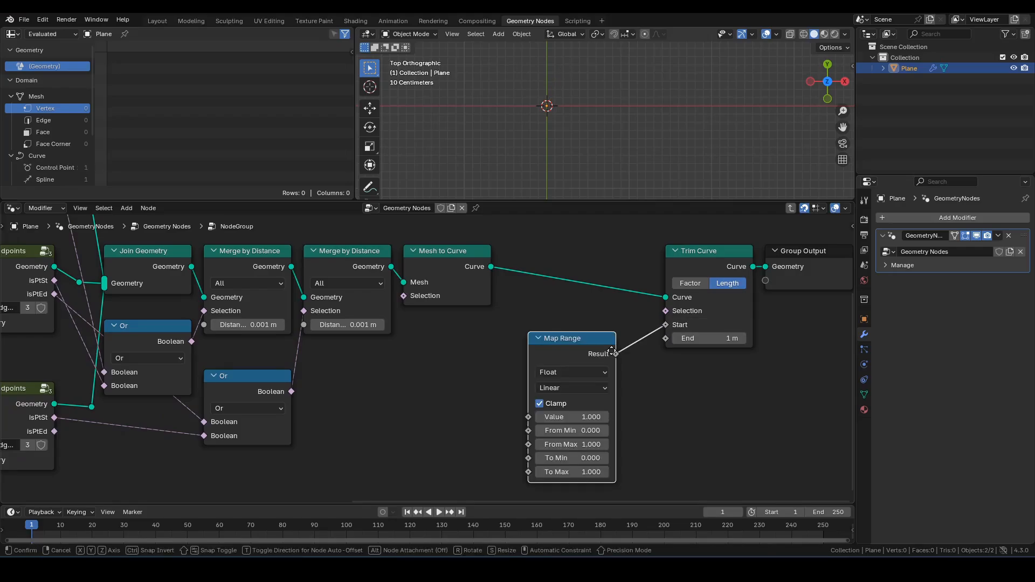
left_click(649, 329)
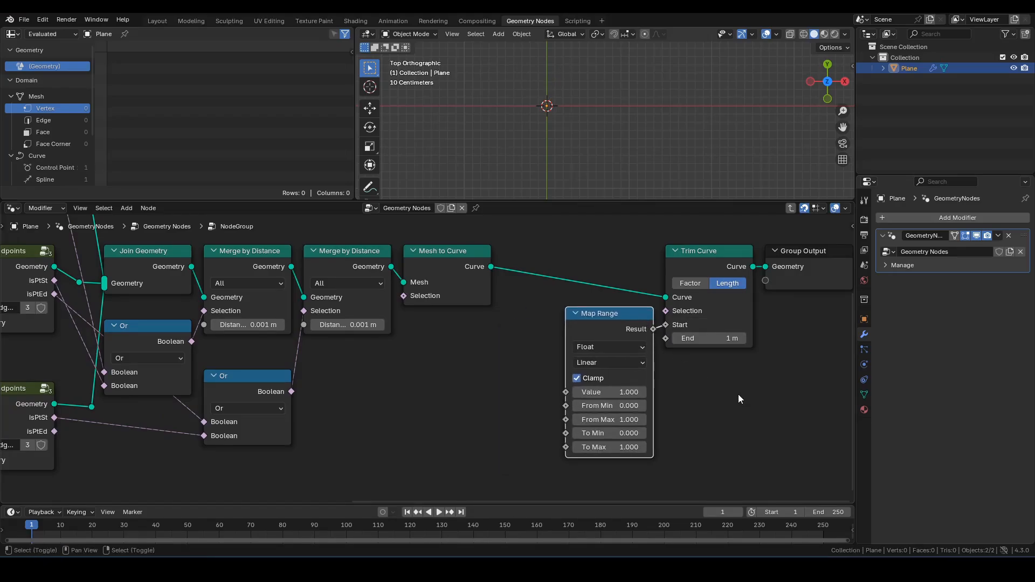
Step: Duplicate the Map Range node directly below the original and connect the copy's Result to the Trim Curve End input
scroll(652, 298, "down", 2, "shift")
left_click_drag(613, 272, 599, 275)
key("shift+d")
key("y")
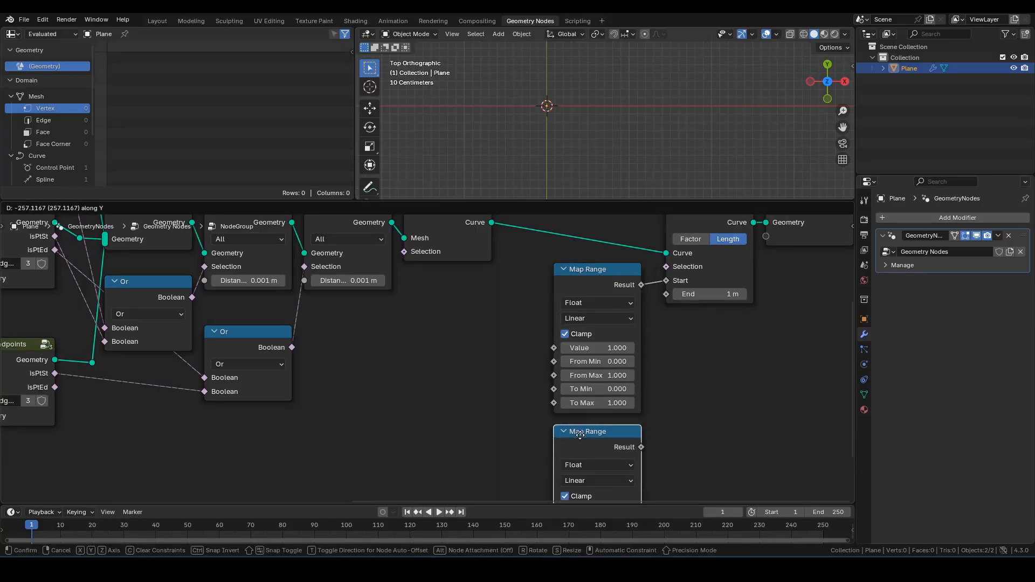
left_click(579, 428)
middle_click_drag(752, 396, 732, 357)
scroll(602, 397, "down", 2)
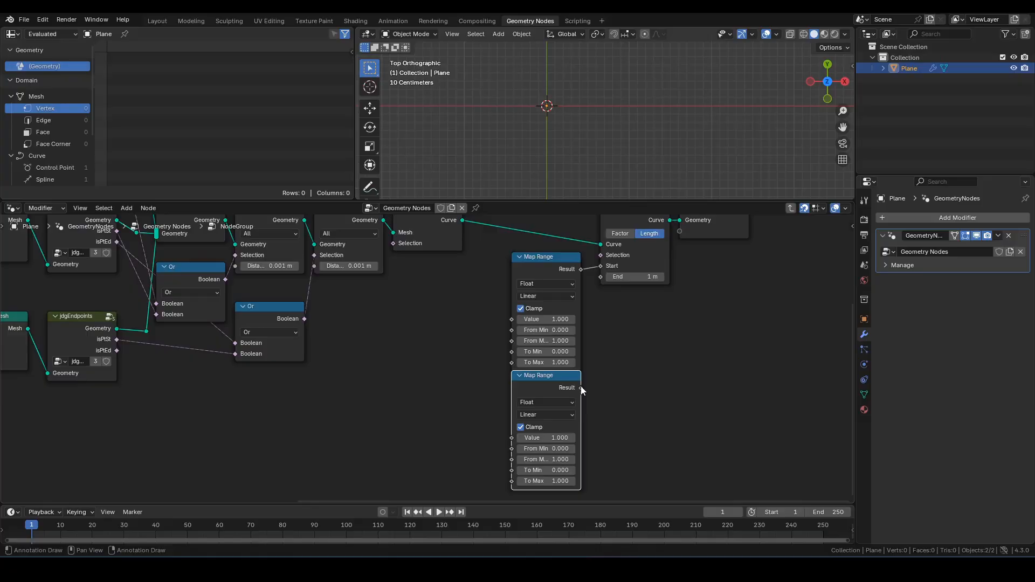
left_click_drag(581, 388, 600, 277)
Step: Shift both Map Range nodes, Trim Curve and Group Output together away from Mesh to Curve to free space
scroll(597, 274, "down", 1)
left_click(531, 254)
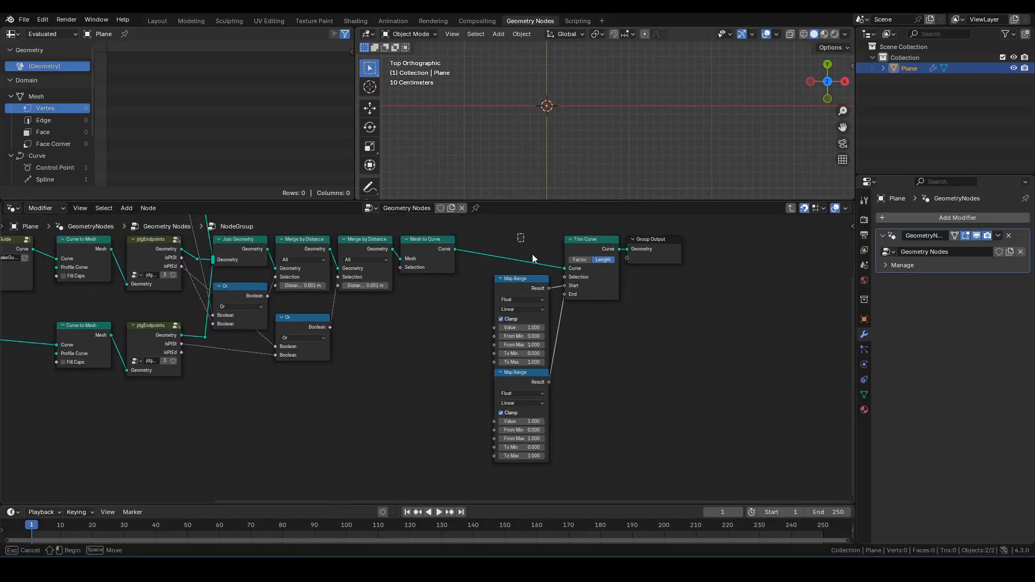
left_click_drag(532, 254, 699, 451)
key("g")
left_click(715, 408)
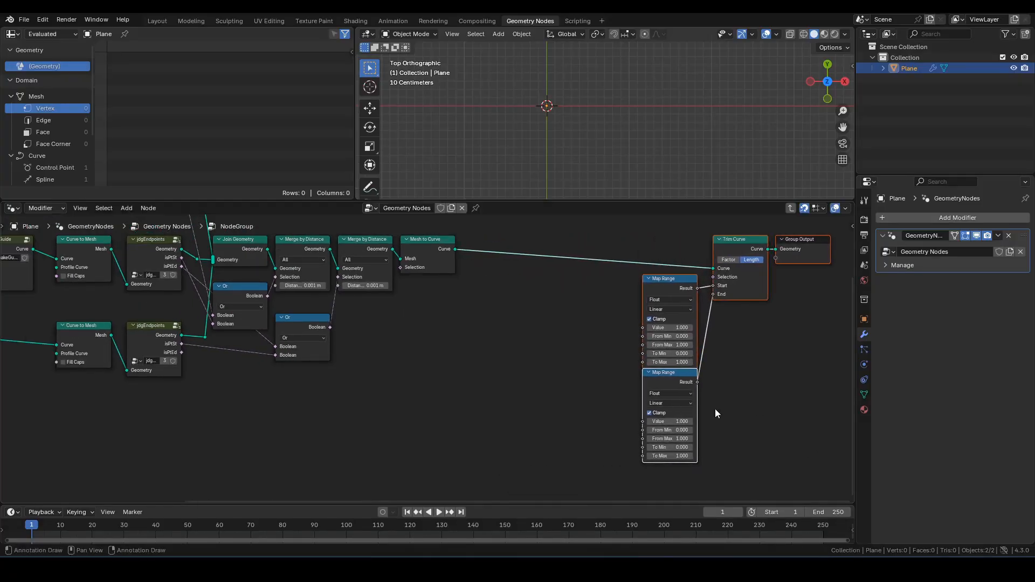
left_click(612, 412)
Step: Add a Value node and connect its output to the Value input of both Map Range nodes
scroll(561, 379, "up", 2)
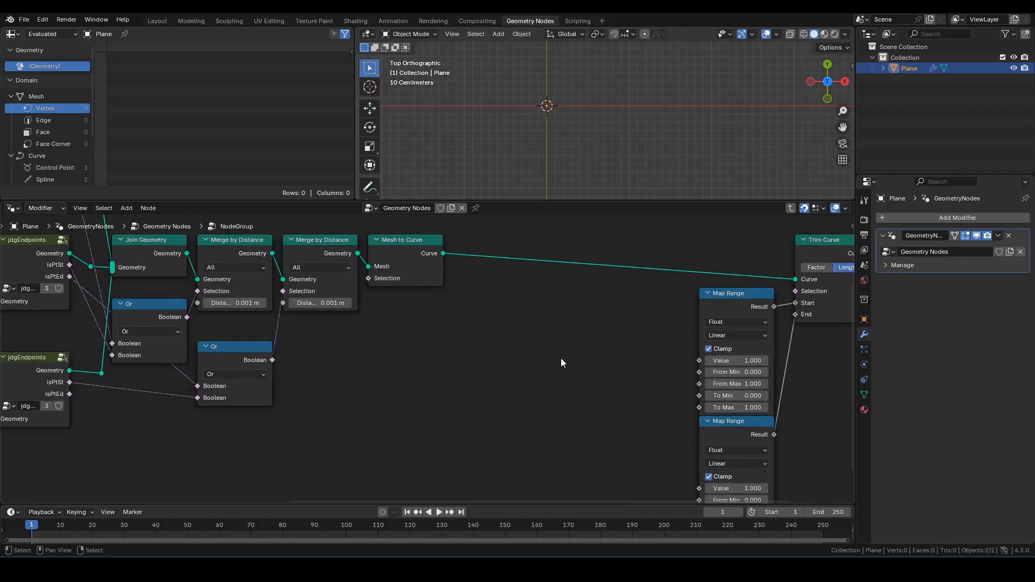
key("shift+a")
type("val")
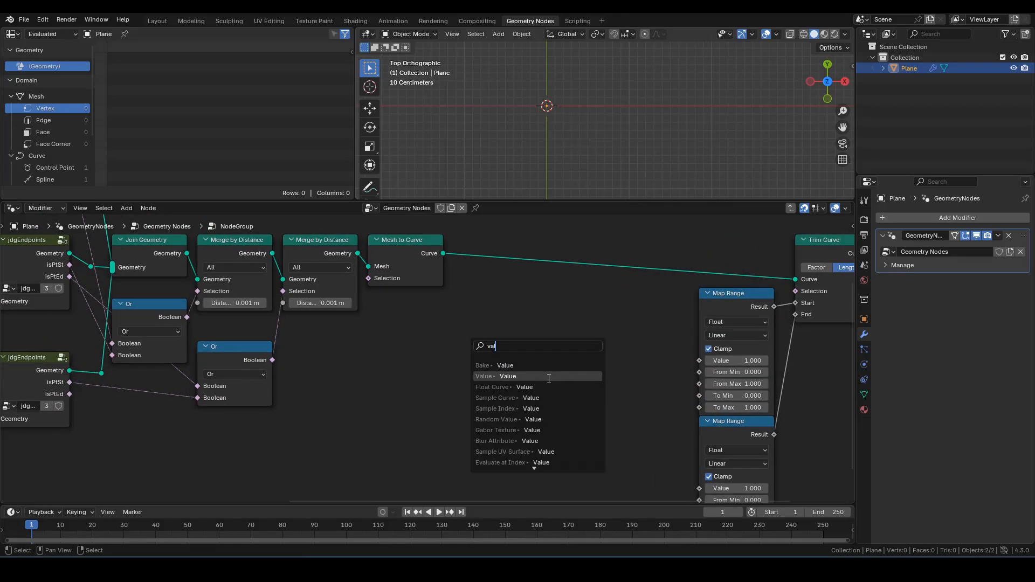
left_click(548, 379)
left_click(561, 332)
middle_click_drag(618, 329, 574, 311)
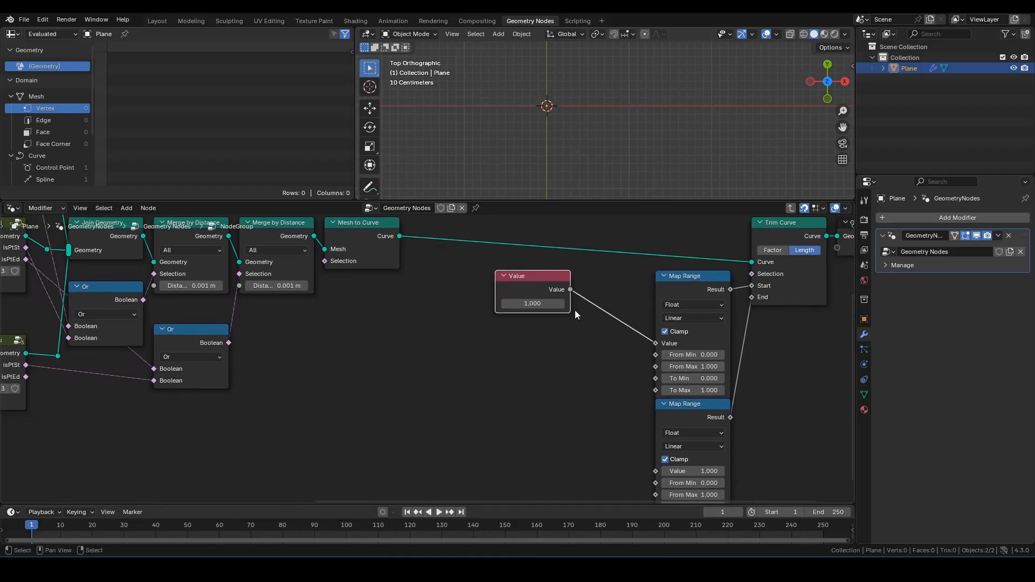
left_click_drag(572, 292, 657, 471)
Step: Add three reroute points to the Value links and align them in a vertical line beside the Map Range nodes
right_click_drag(619, 295, 591, 365, "shift")
key("g")
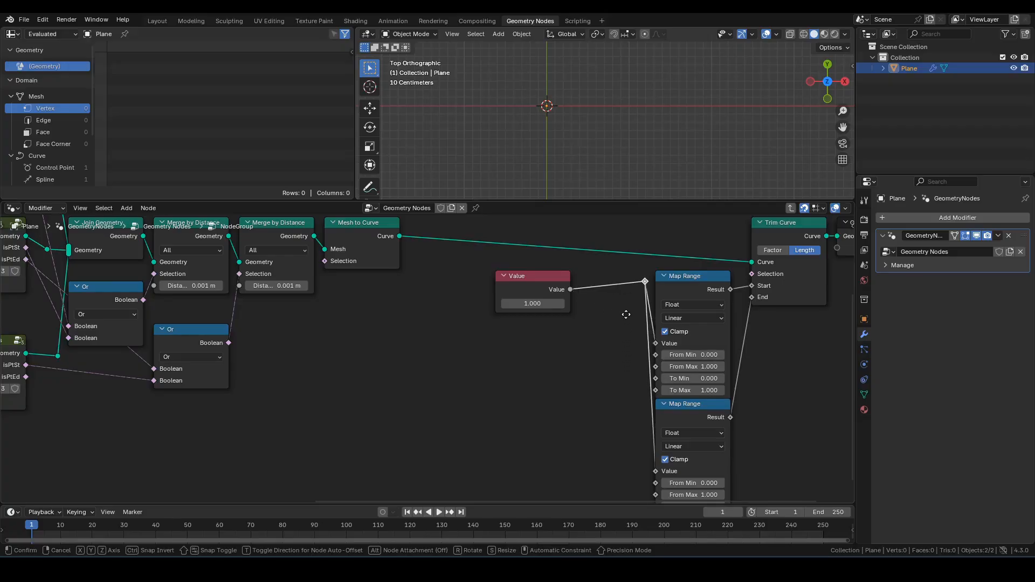
left_click(636, 314)
right_click_drag(660, 309, 623, 335, "shift")
key("g")
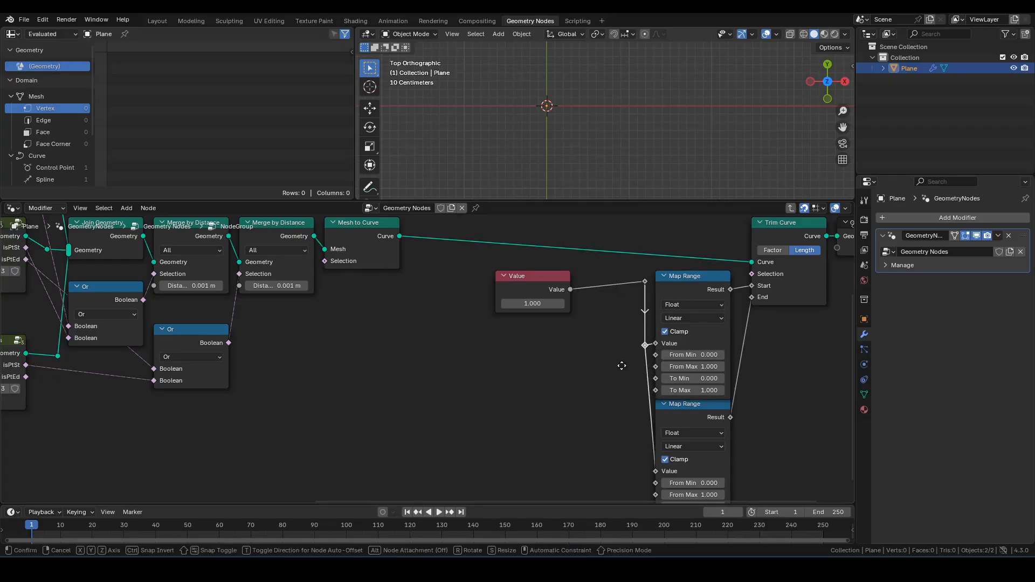
left_click(621, 365)
right_click_drag(667, 390, 620, 411, "shift")
key("g")
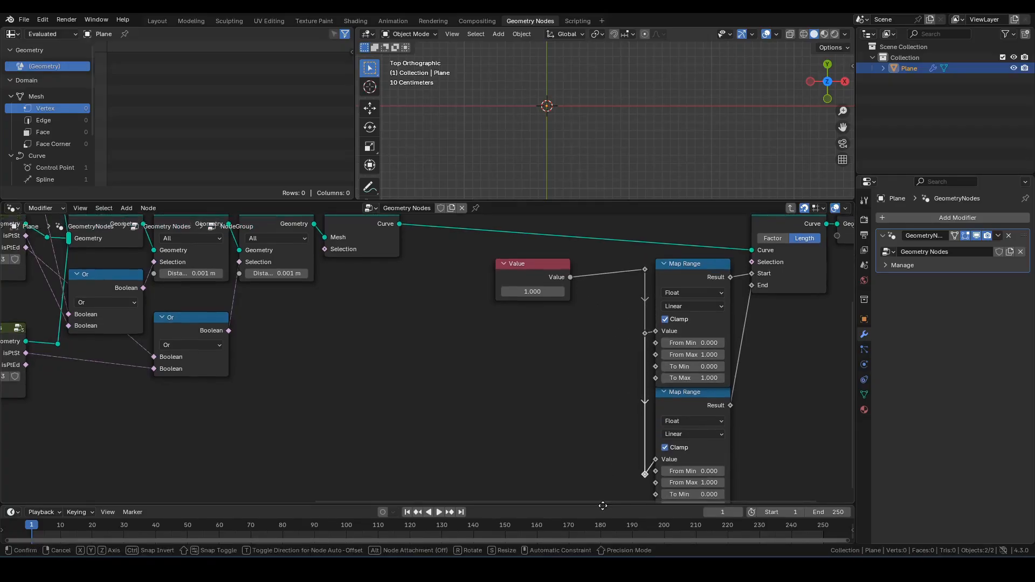
left_click(606, 447)
scroll(614, 409, "up", 3, "shift")
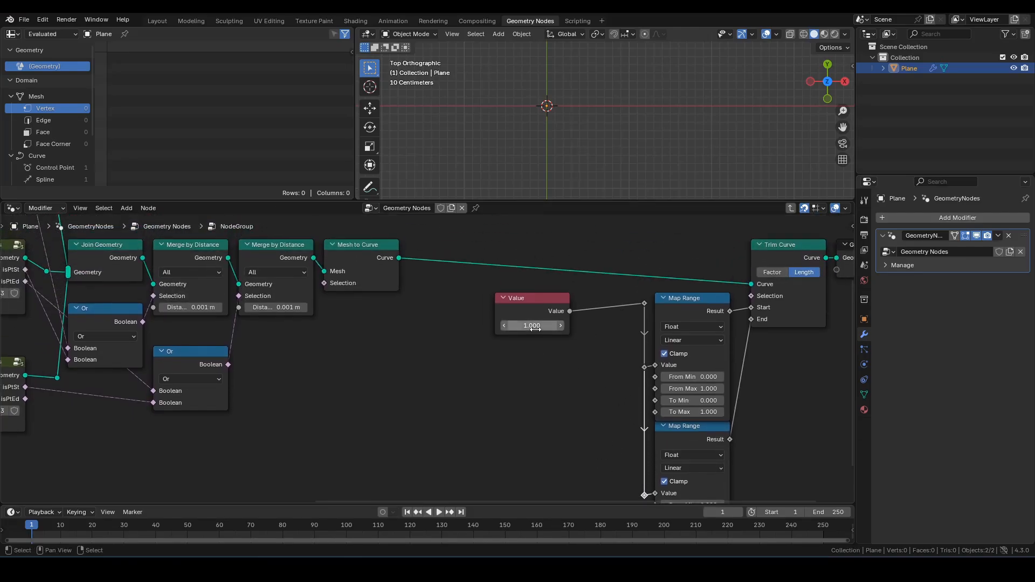
Step: Set the Value node to 0 and move it slightly above the Map Range nodes' top edge
left_click(535, 326)
type("0")
key("Return")
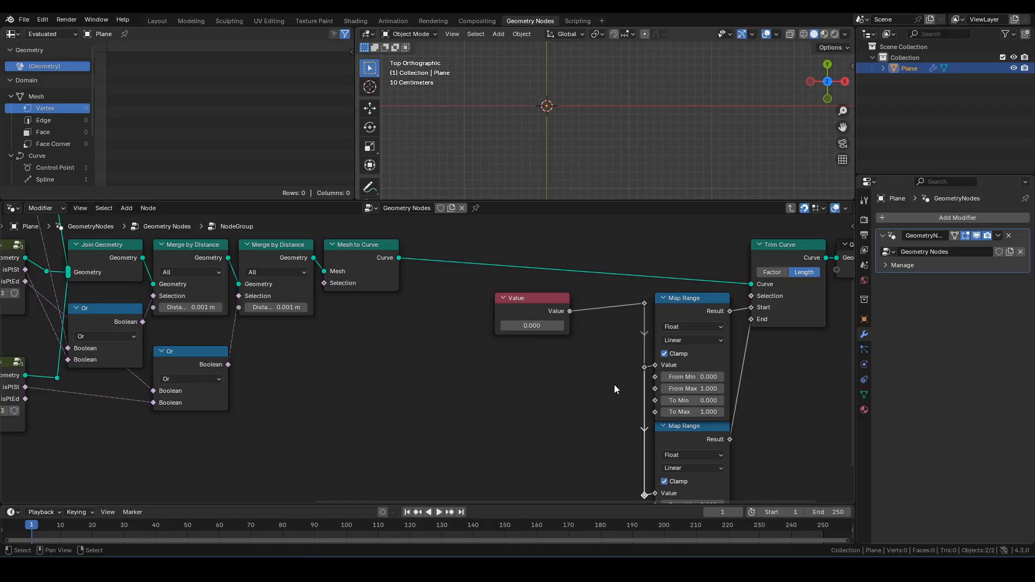
left_click_drag(529, 309, 529, 297)
Step: Adjust the lower Map Range's To Min to 2.010 to test the trimmed length
middle_click_drag(606, 362, 575, 343)
middle_click_drag(692, 413, 681, 381)
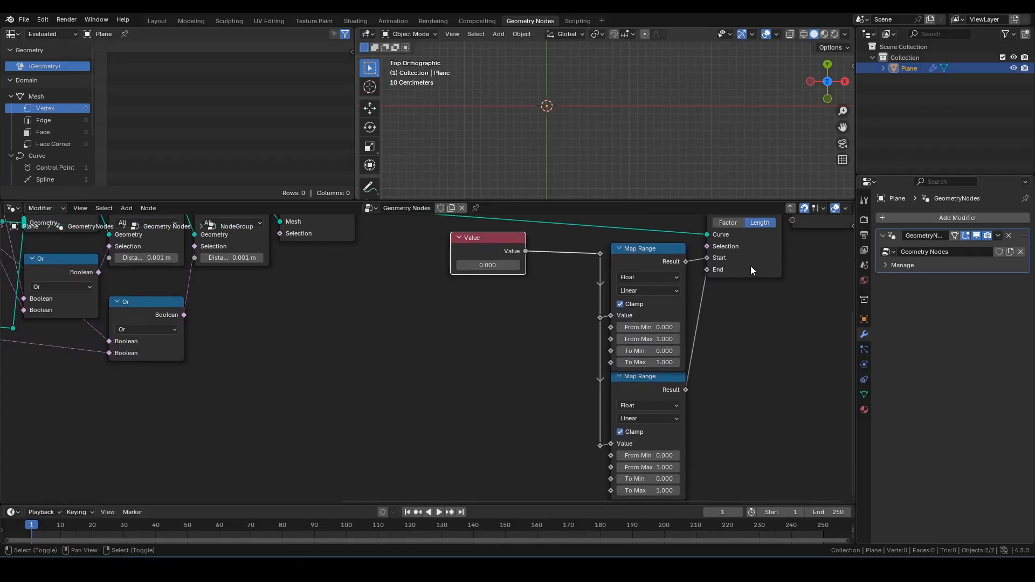
middle_click_drag(750, 267, 751, 281)
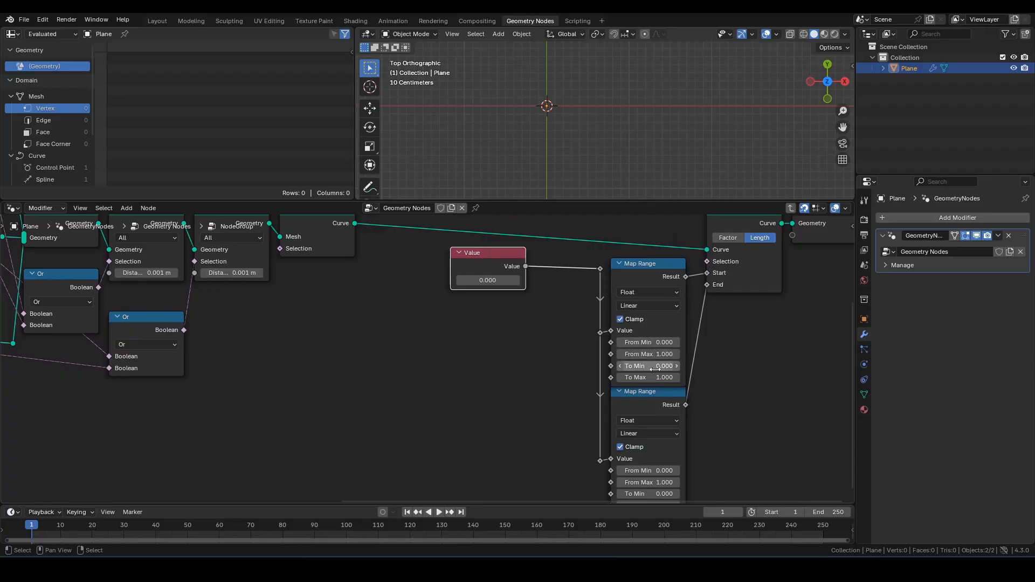
middle_click_drag(712, 394, 707, 359)
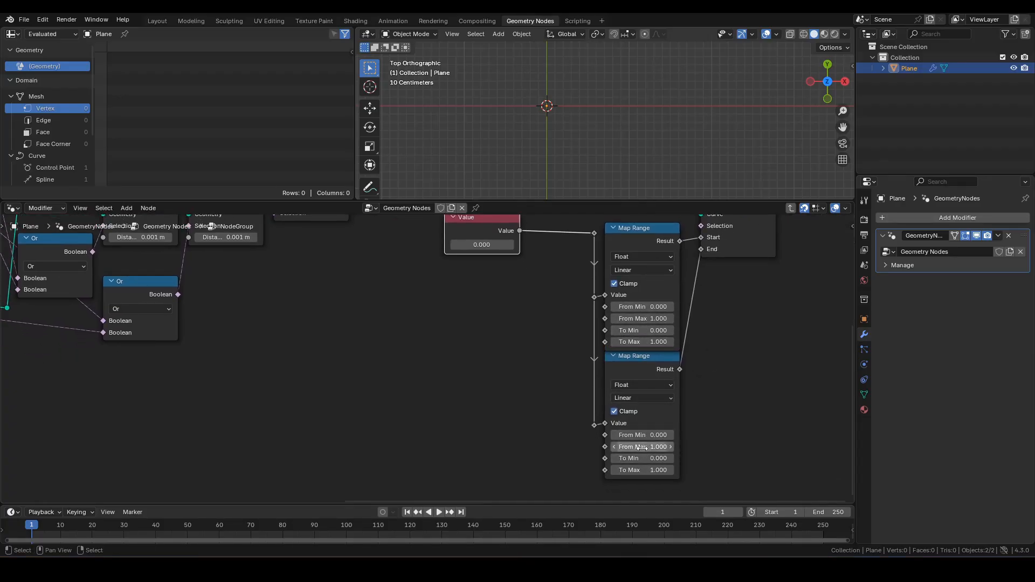
left_click_drag(637, 458, 644, 458)
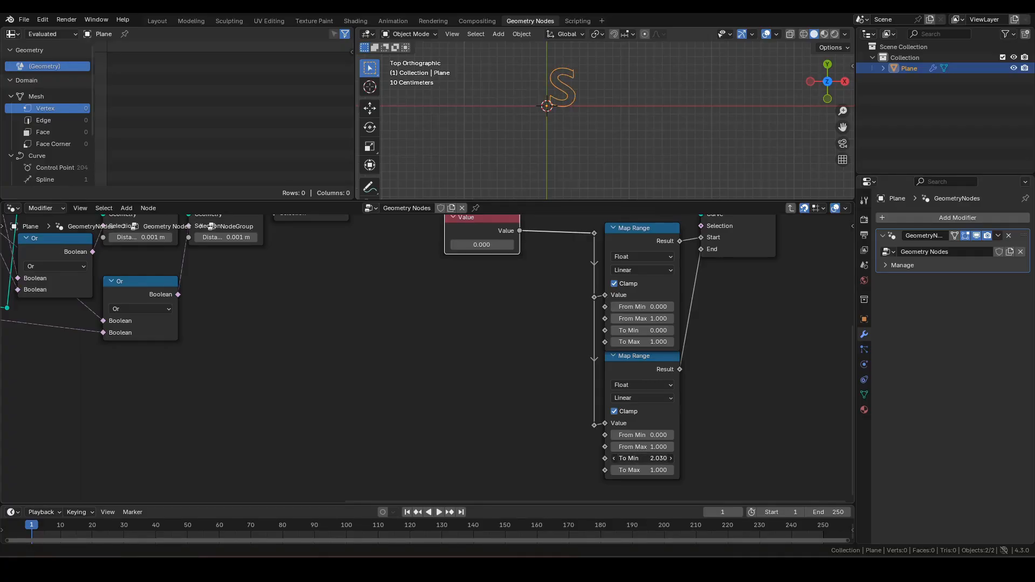
left_click_drag(644, 458, 645, 458)
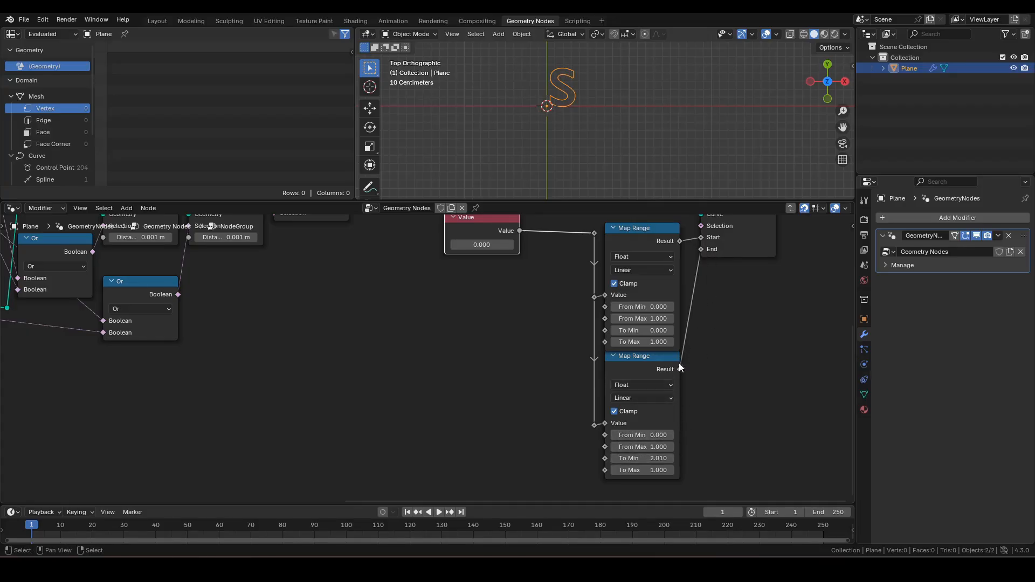
Step: Examine the trimmed S outline in the viewport against the From and To settings of both Map Range nodes
middle_click_drag(717, 329, 725, 364, "shift")
scroll(576, 133, "up", 3)
middle_click_drag(576, 139, 587, 153, "shift")
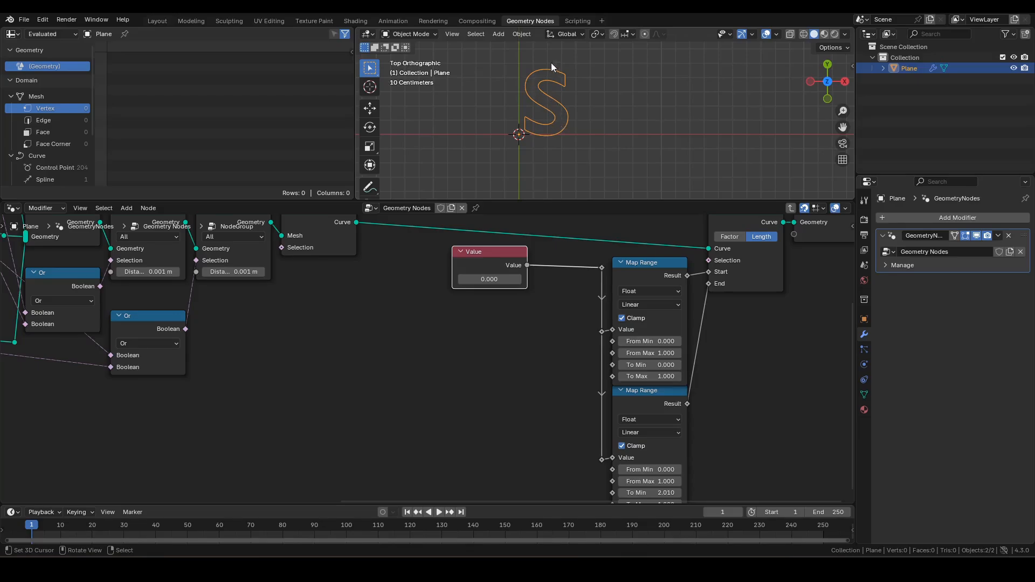
scroll(568, 136, "down", 2)
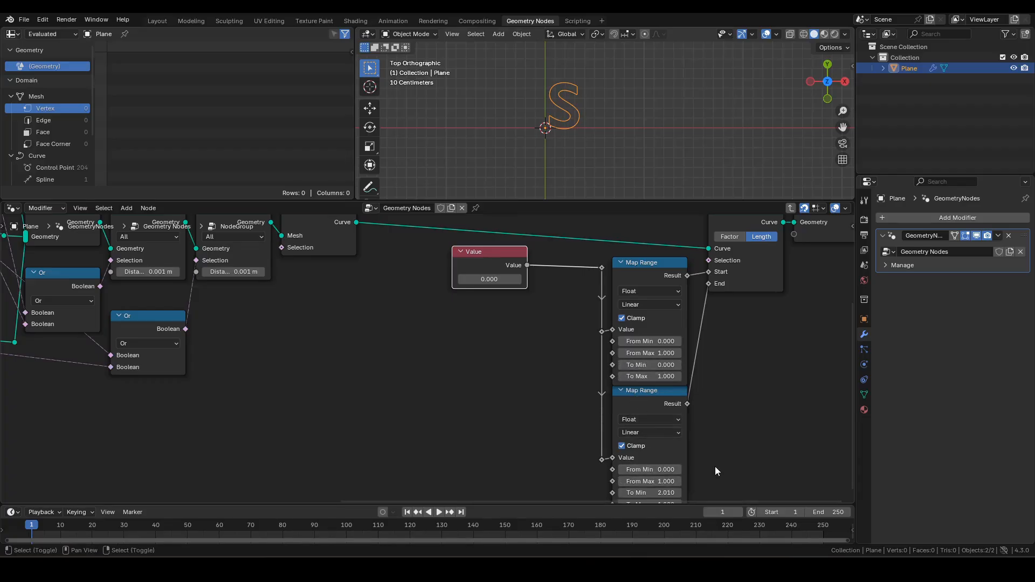
middle_click_drag(715, 467, 709, 422)
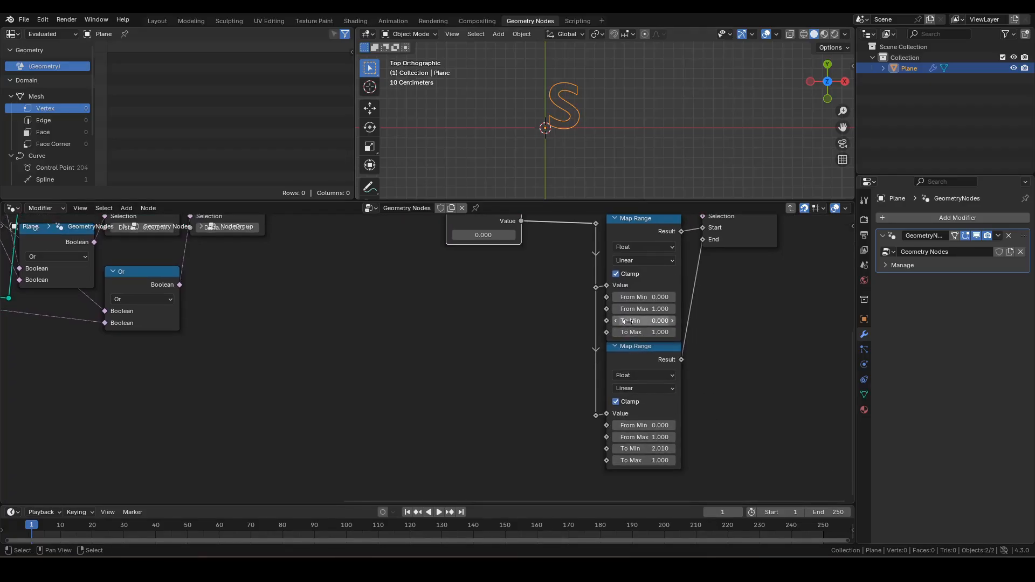
middle_click_drag(717, 363, 721, 386)
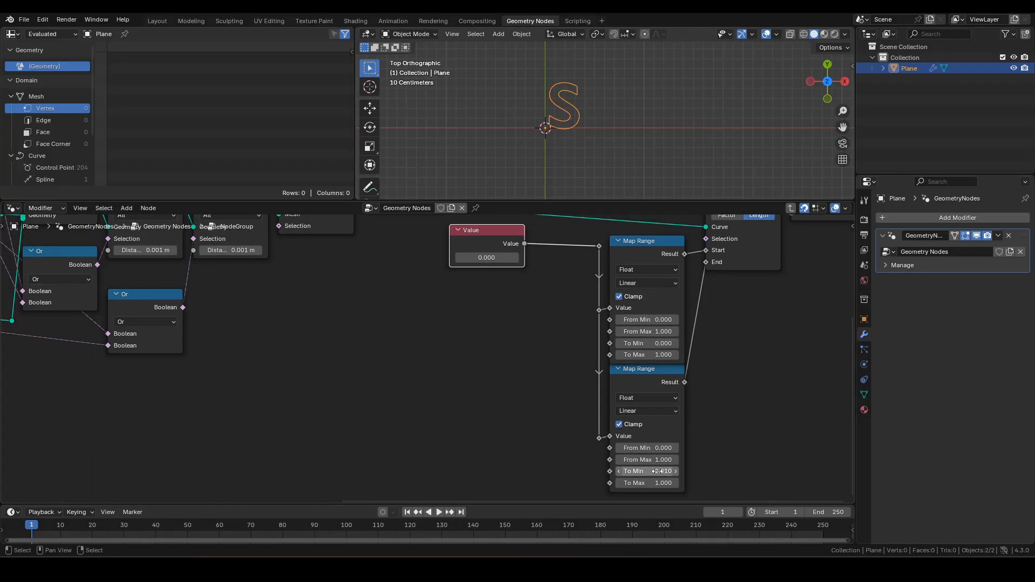
middle_click_drag(690, 443, 690, 420)
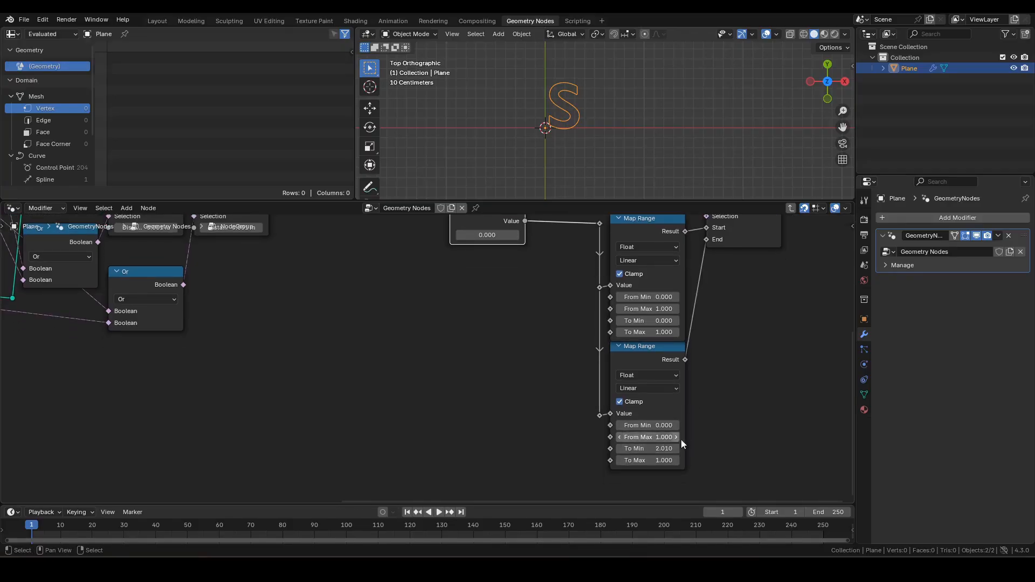
middle_click_drag(597, 112, 611, 141, "shift")
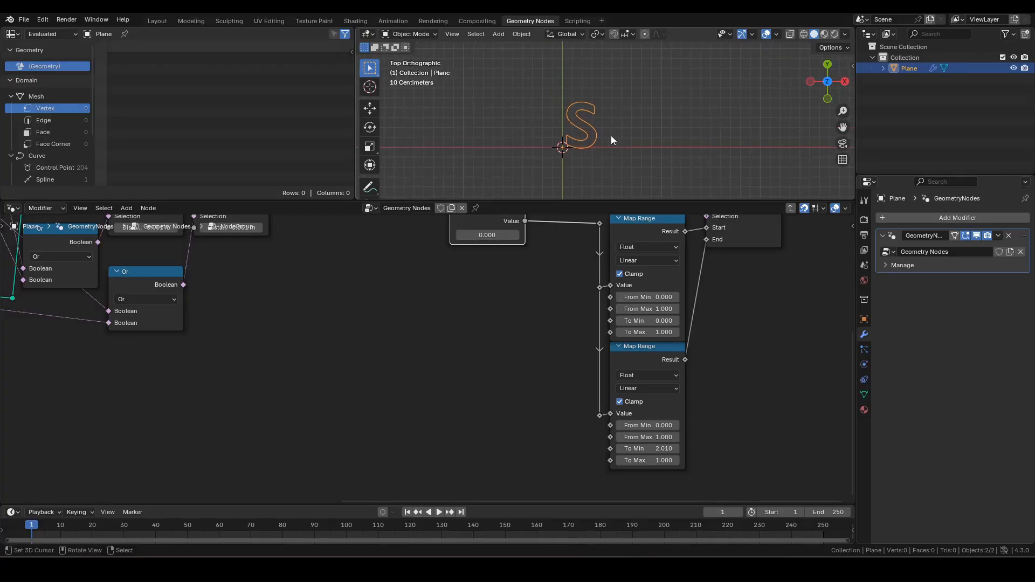
Step: Add a reroute point on the Before branch's link between Separate Geometry and Curve to Mesh
middle_click_drag(375, 315, 538, 354)
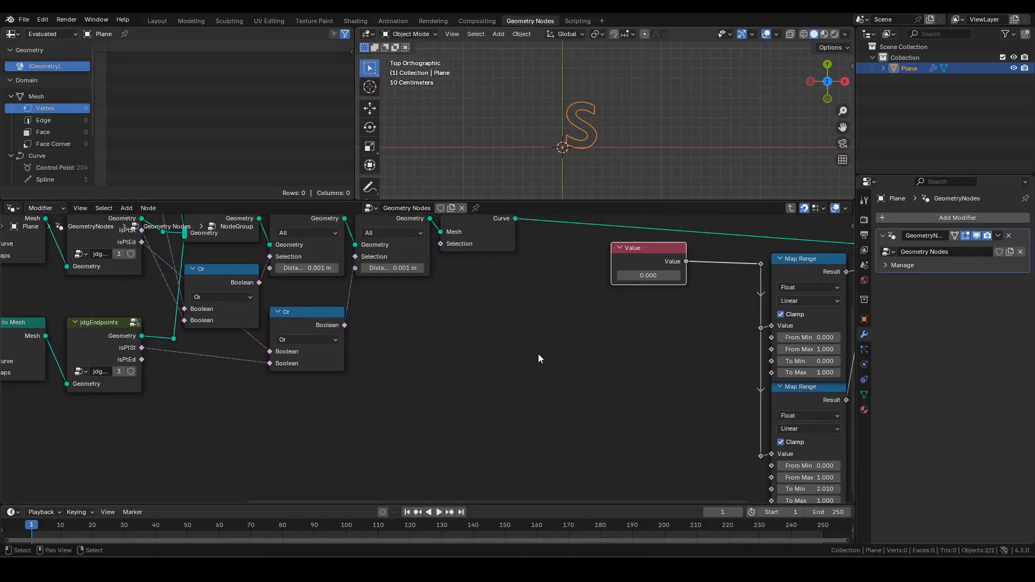
scroll(464, 330, "down", 3)
middle_click_drag(456, 324, 682, 406)
middle_click_drag(425, 334, 500, 360)
middle_click_drag(394, 289, 316, 269)
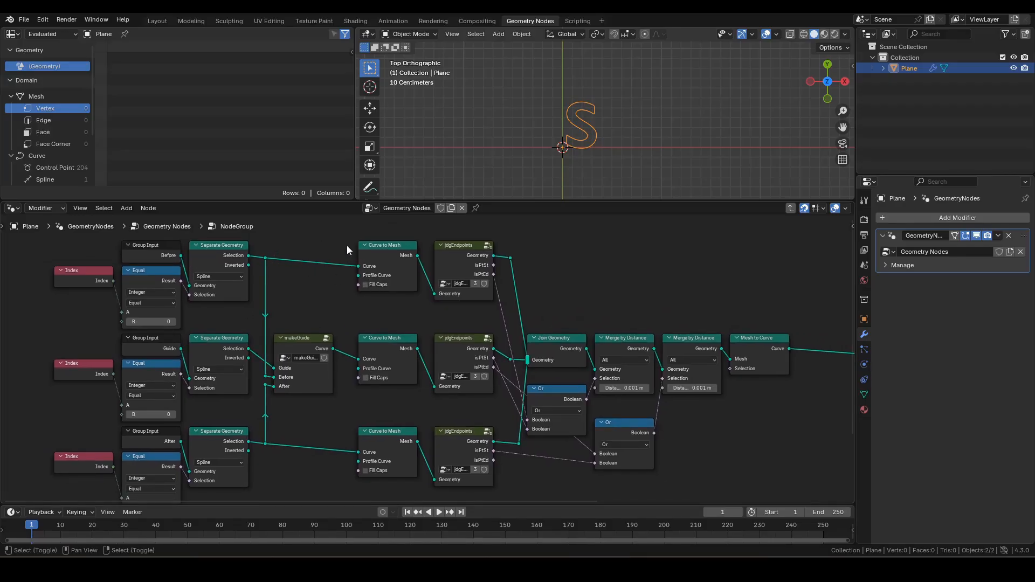
right_click_drag(347, 245, 342, 290, "shift")
scroll(343, 285, "up", 1)
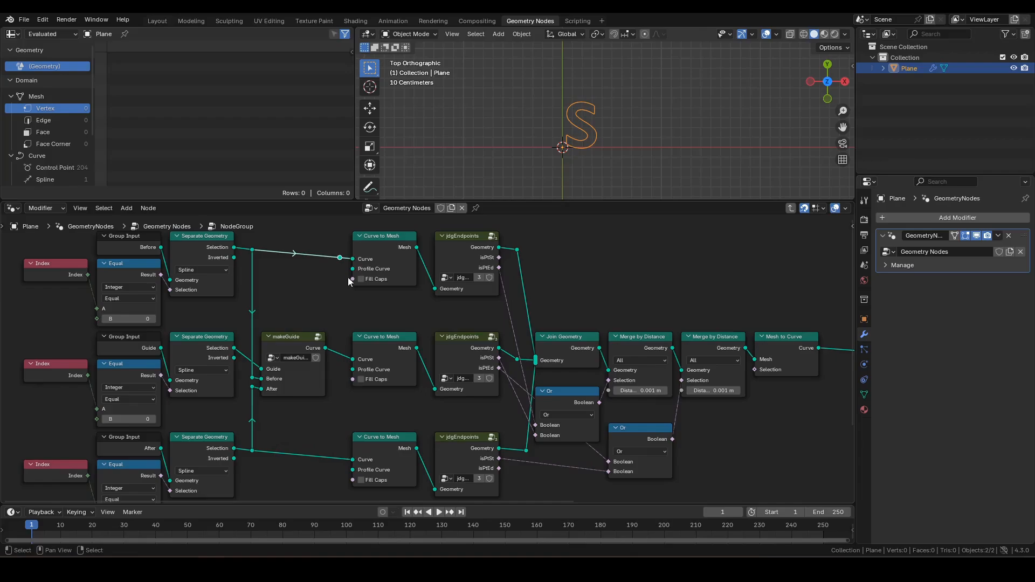
left_click(379, 244)
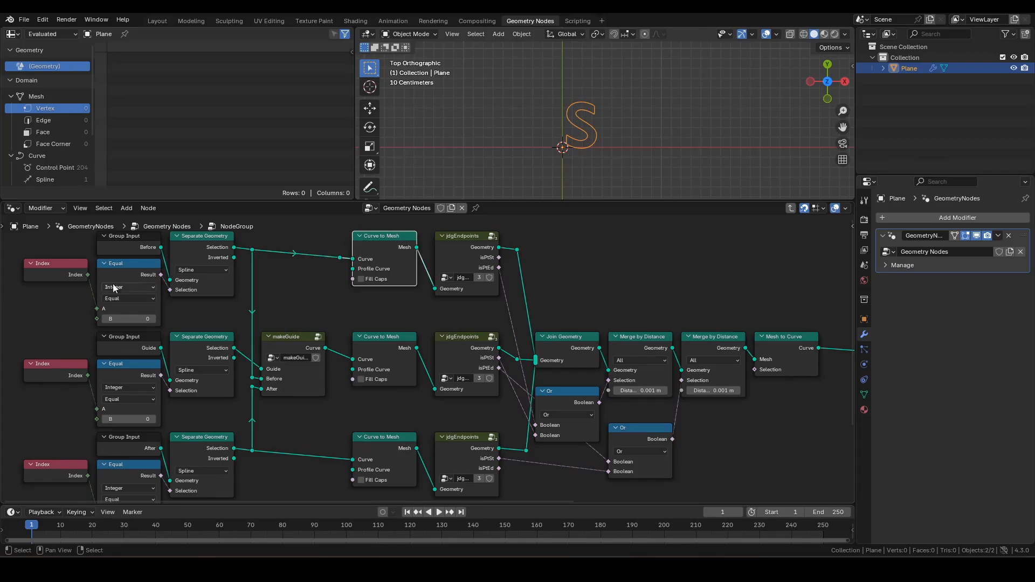
Step: Add a Sample Index node near the lower Map Range, with its Geometry fed from the Before branch's new reroute
left_click_drag(339, 258, 639, 313)
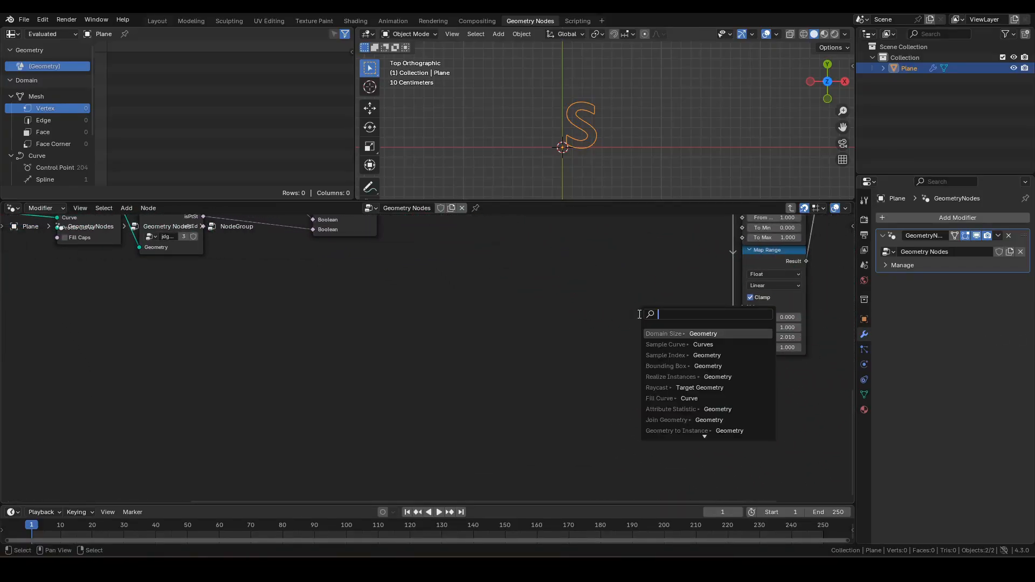
type("sample ind")
key("Return")
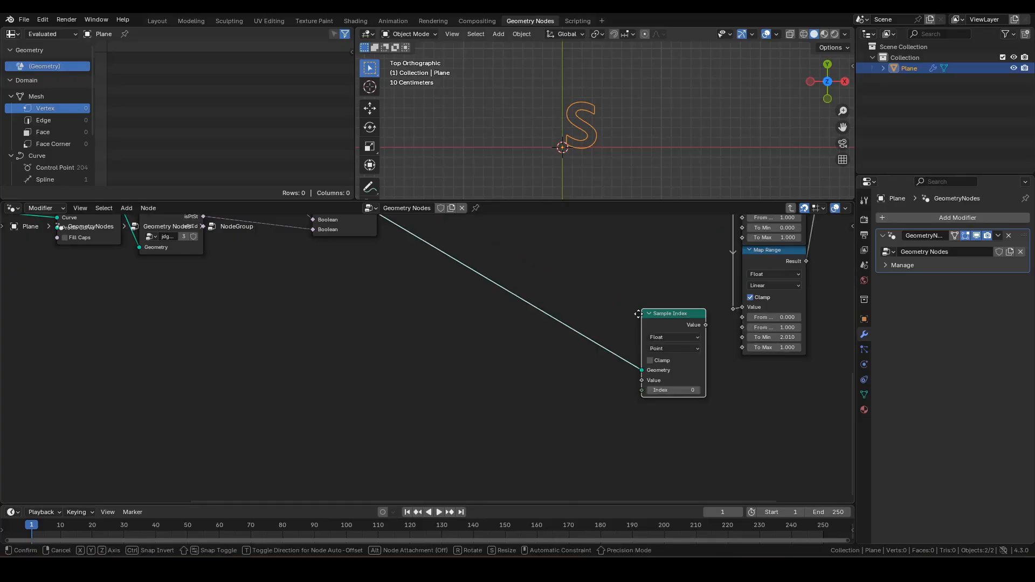
left_click(642, 277)
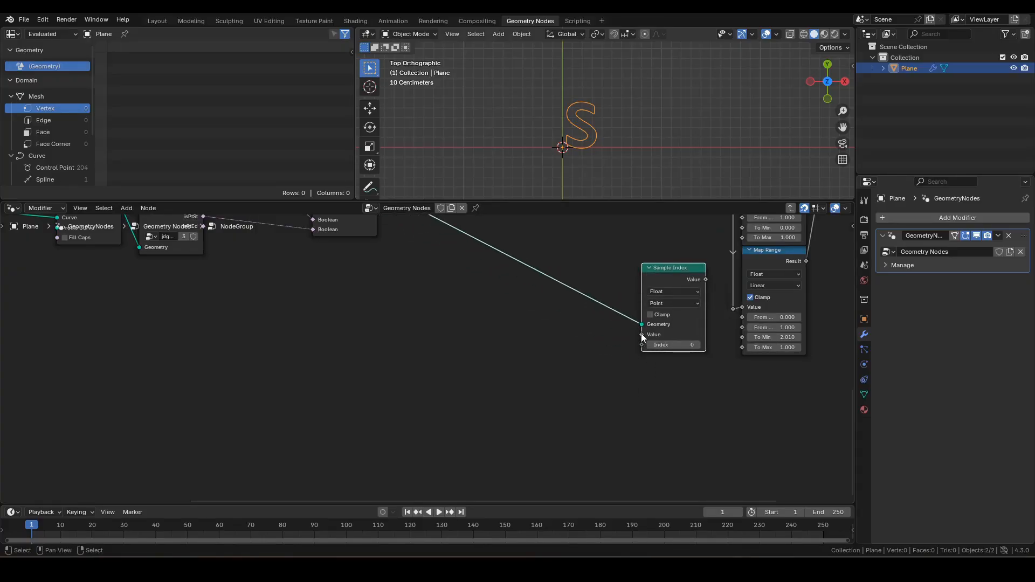
Step: Add a Spline Length node with Length feeding the Sample Index Value input, and hide its unused Point Count output
left_click_drag(641, 335, 615, 364)
type("spline len")
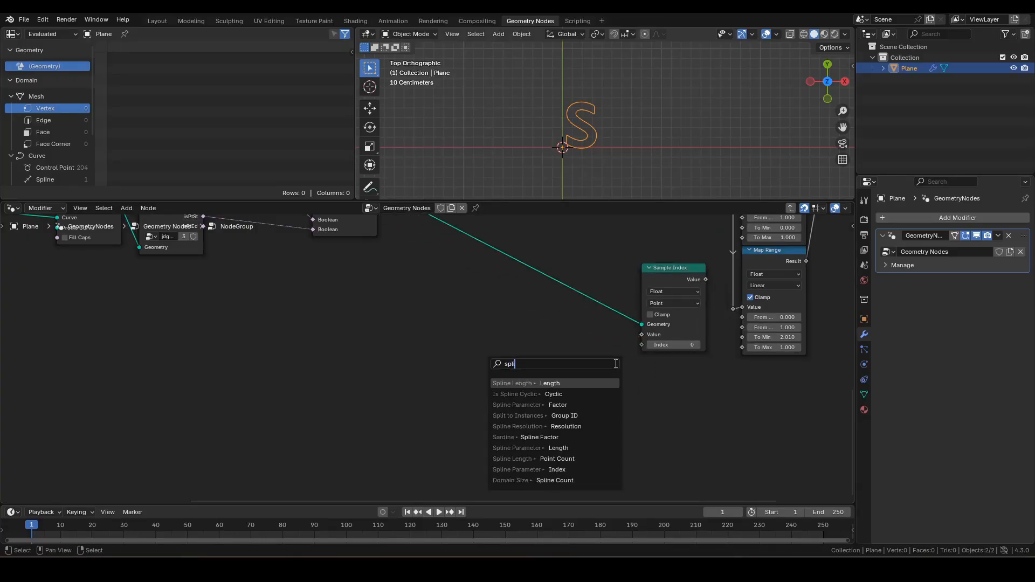
key("Return")
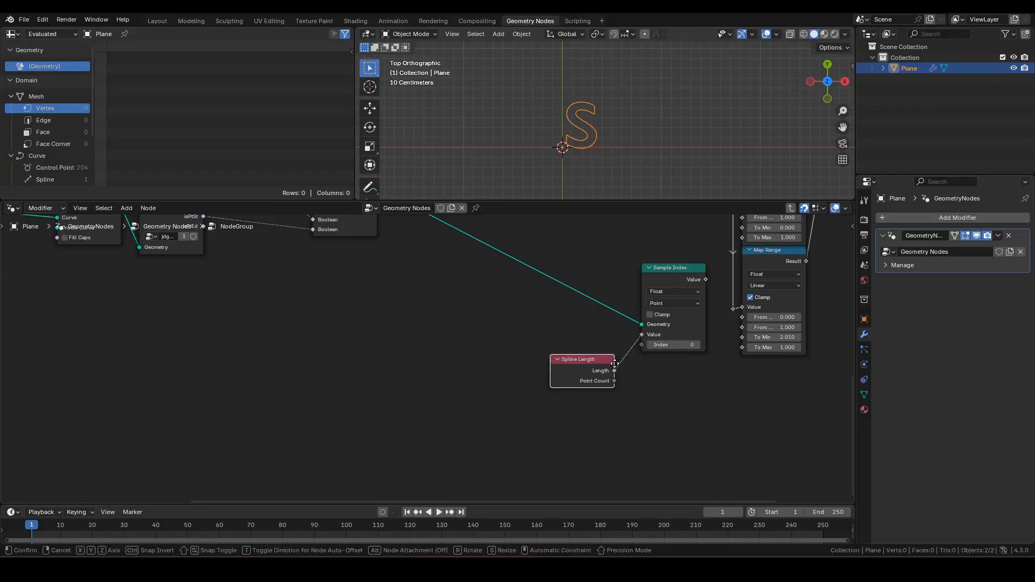
left_click(624, 363)
key("ctrl+h")
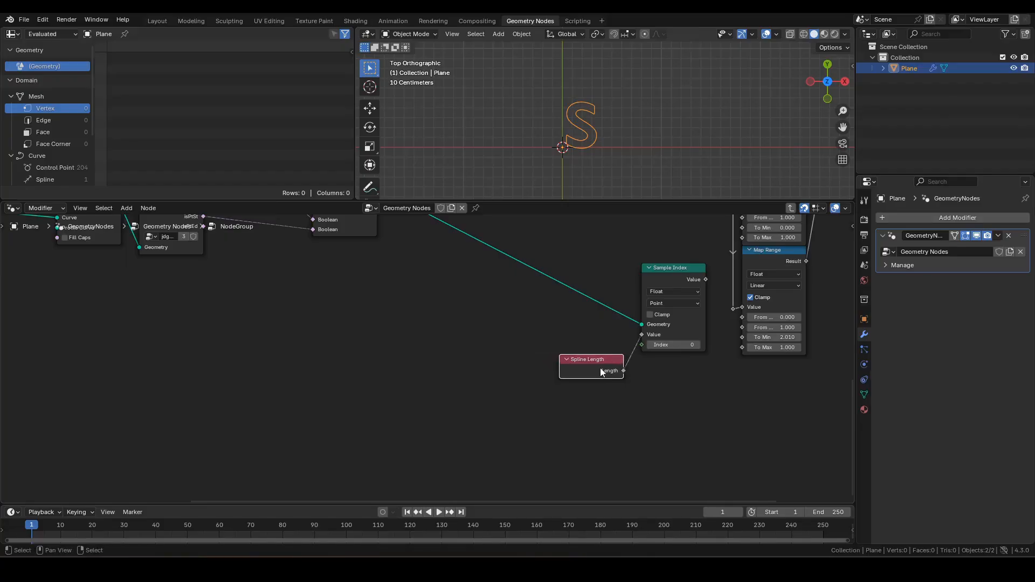
Step: Tuck Spline Length beneath Sample Index and connect the Sample Index Value output to the lower Map Range's To Min
left_click_drag(600, 368, 683, 365)
middle_click_drag(851, 346, 566, 316)
left_click_drag(554, 359, 570, 353)
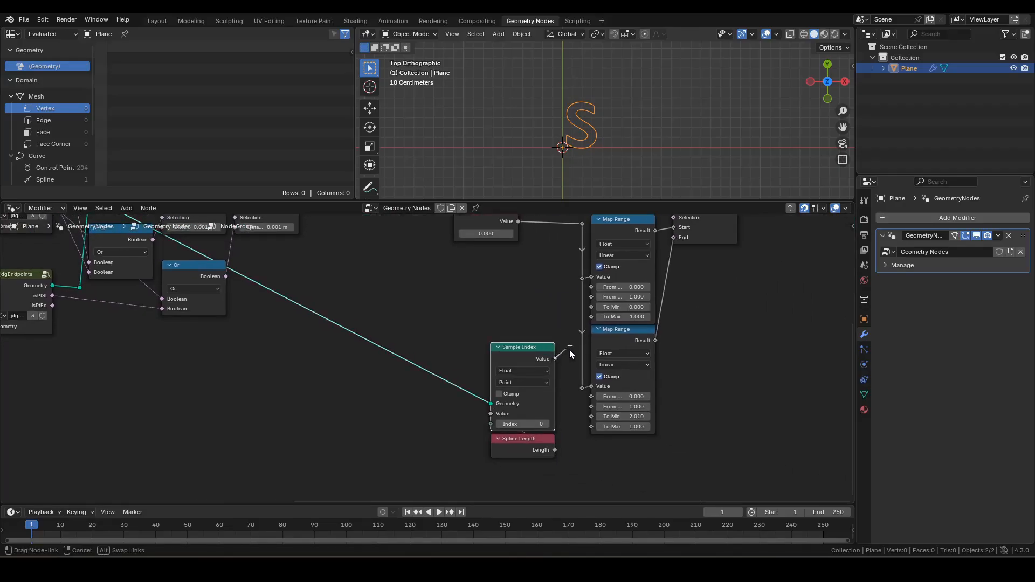
left_click_drag(593, 418, 591, 417)
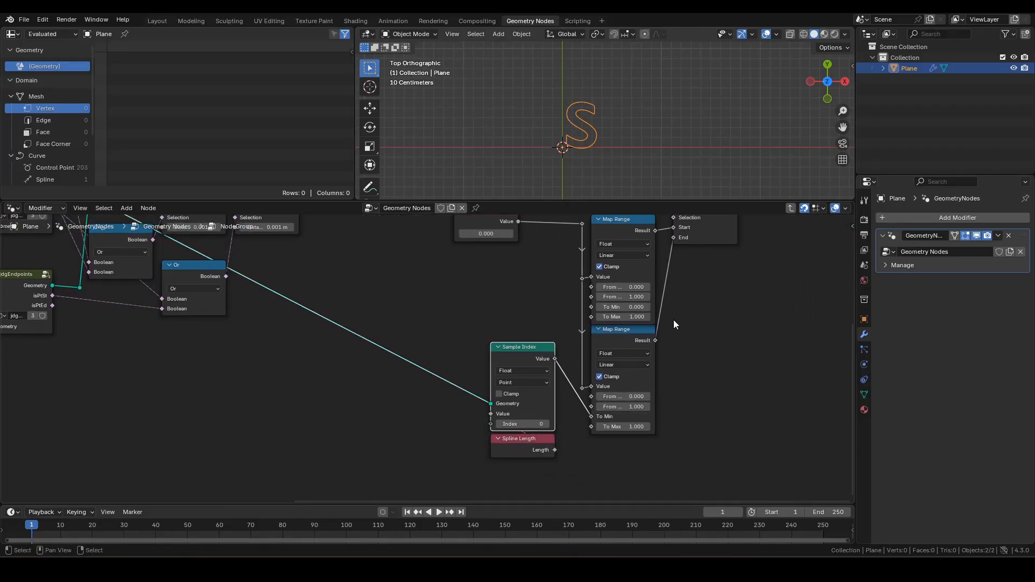
Step: Add a reroute point on the Before link feeding Sample Index and move it so the link runs beneath the node branches
middle_click_drag(599, 167, 623, 156, "shift")
scroll(616, 153, "up", 2)
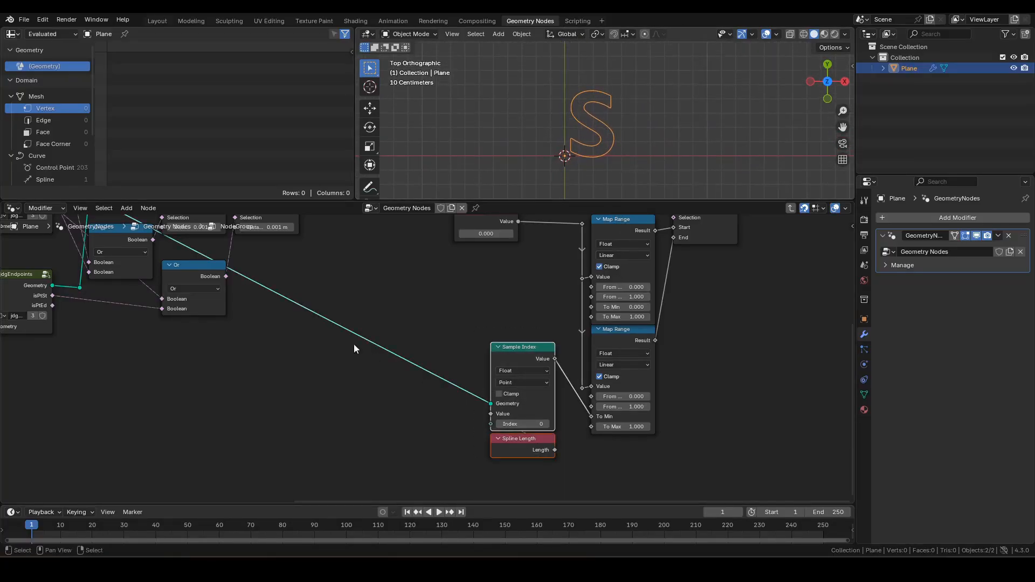
scroll(358, 346, "down", 2)
middle_click_drag(362, 348, 484, 388)
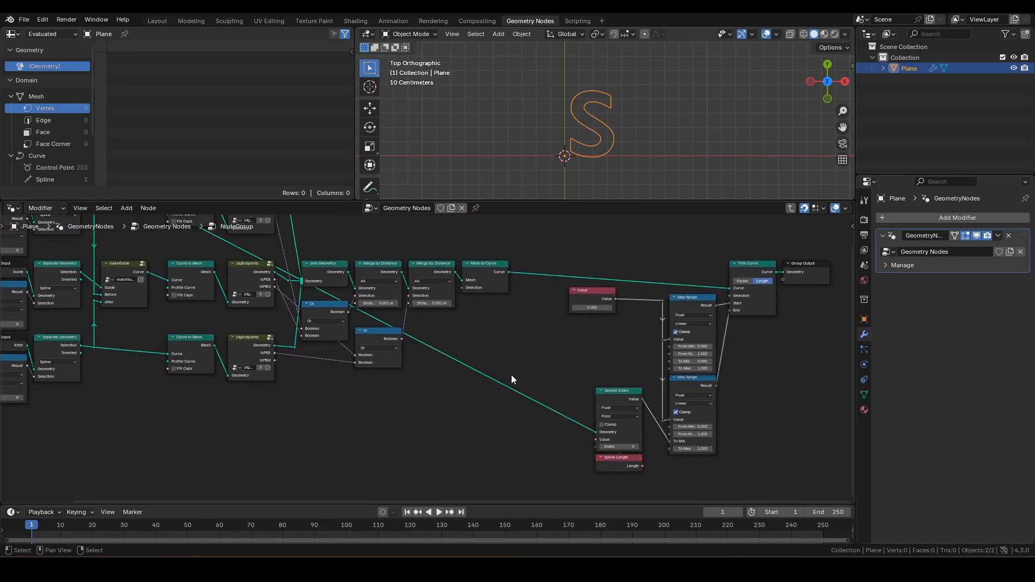
right_click_drag(544, 347, 494, 408, "shift")
key("g")
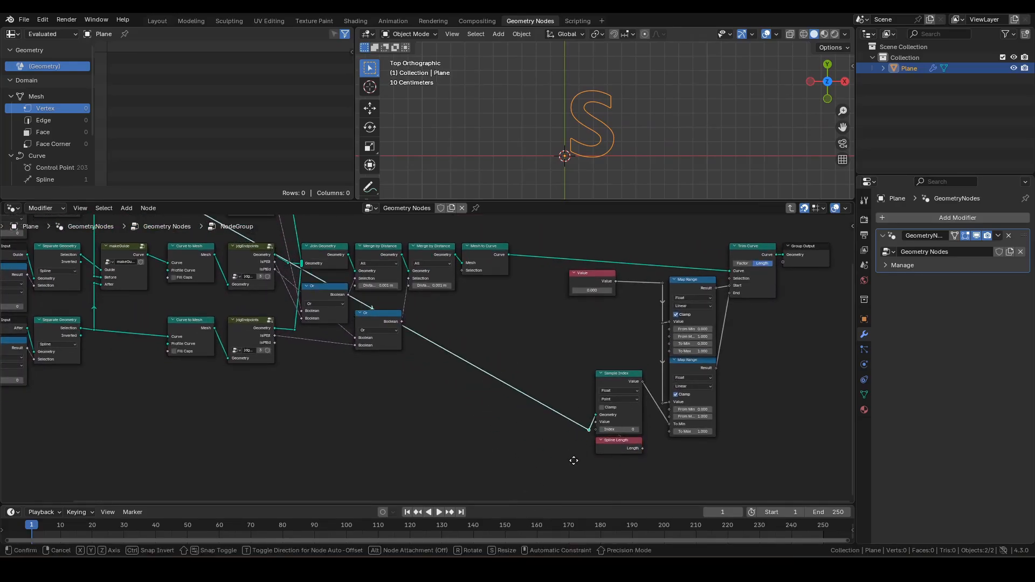
left_click(77, 474)
middle_click_drag(224, 422, 291, 518)
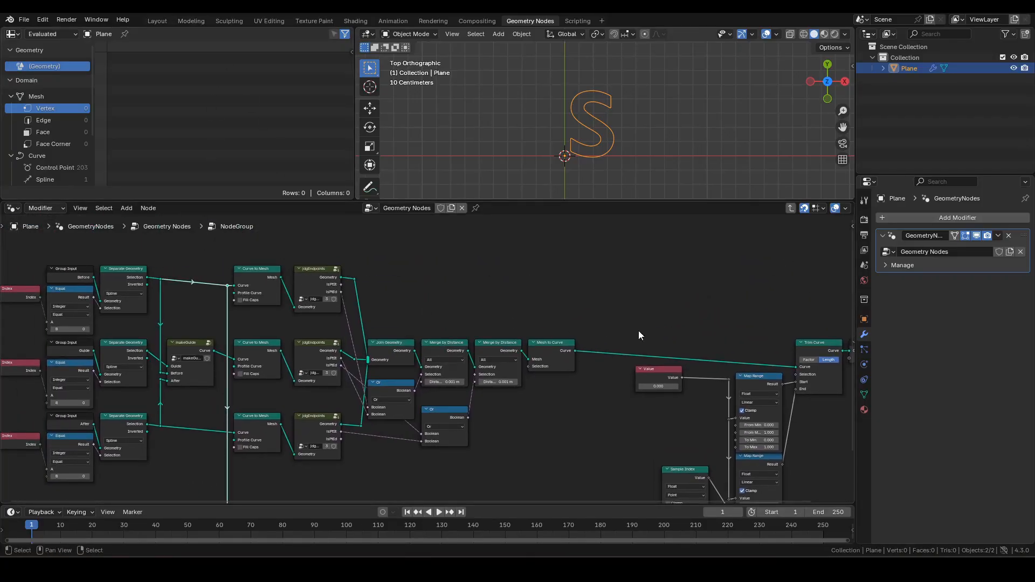
Step: Set the Value node driving both Map Ranges to 1.000
middle_click_drag(639, 333, 464, 243, "shift")
scroll(598, 334, "up", 3)
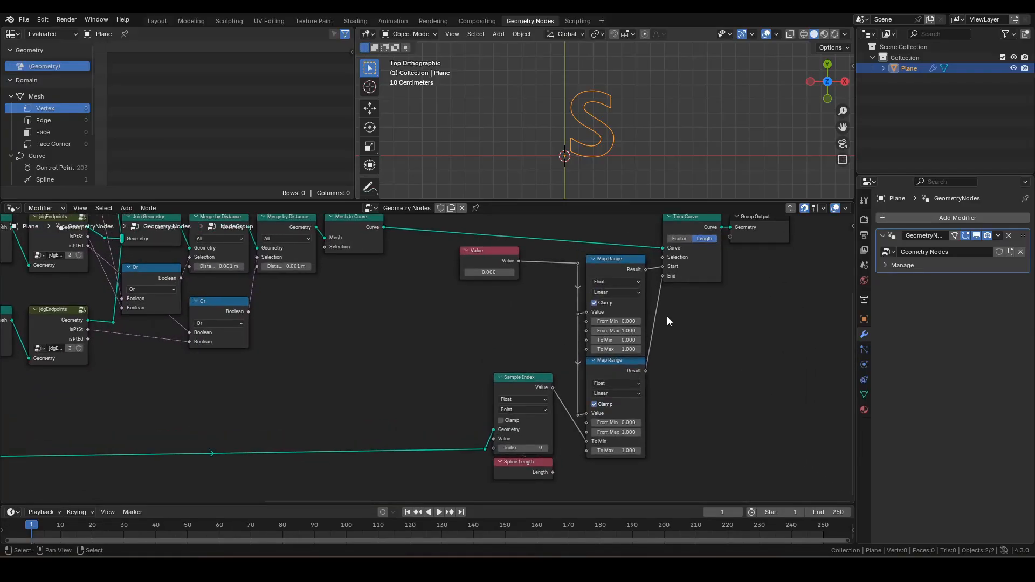
middle_click_drag(522, 296, 535, 341, "shift")
left_click_drag(501, 318, 501, 318)
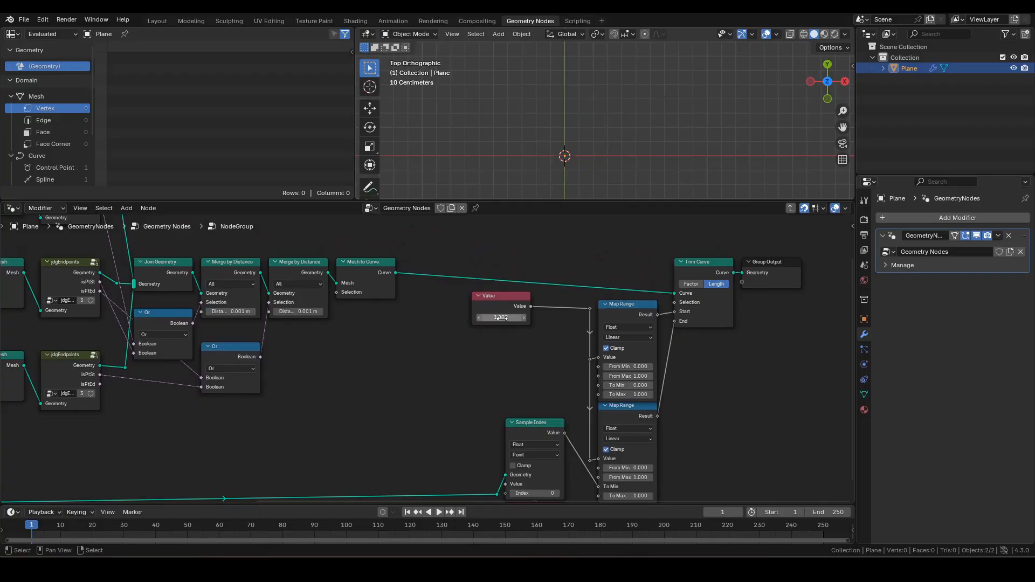
Step: Set To Max to 5.650 on the lower Map Range and to 3.620 on the upper Map Range
middle_click_drag(682, 417, 659, 331)
scroll(655, 321, "up", 3)
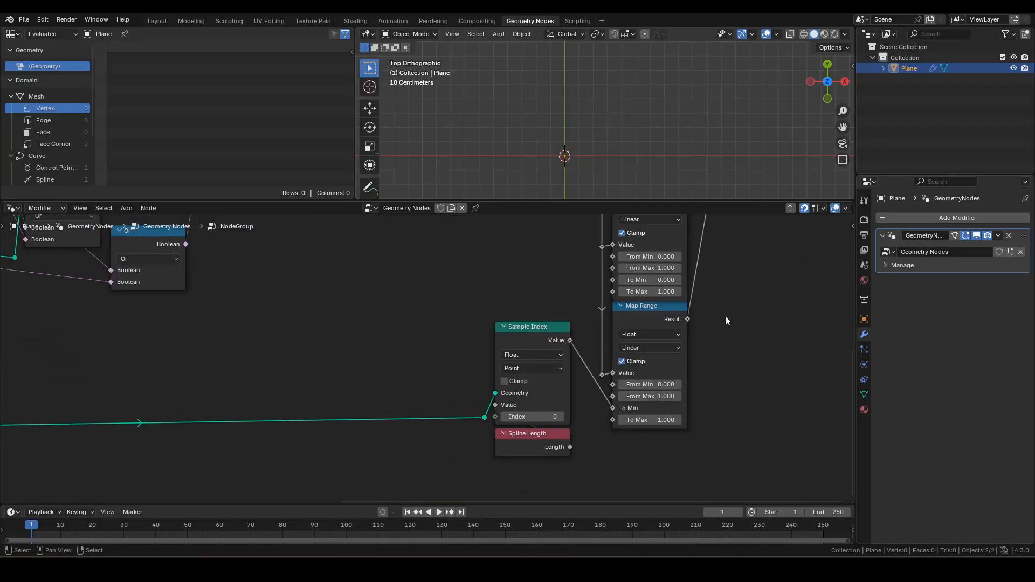
middle_click_drag(732, 288, 729, 318, "shift")
scroll(717, 242, "down", 1)
scroll(670, 181, "down", 3)
scroll(641, 186, "down", 1)
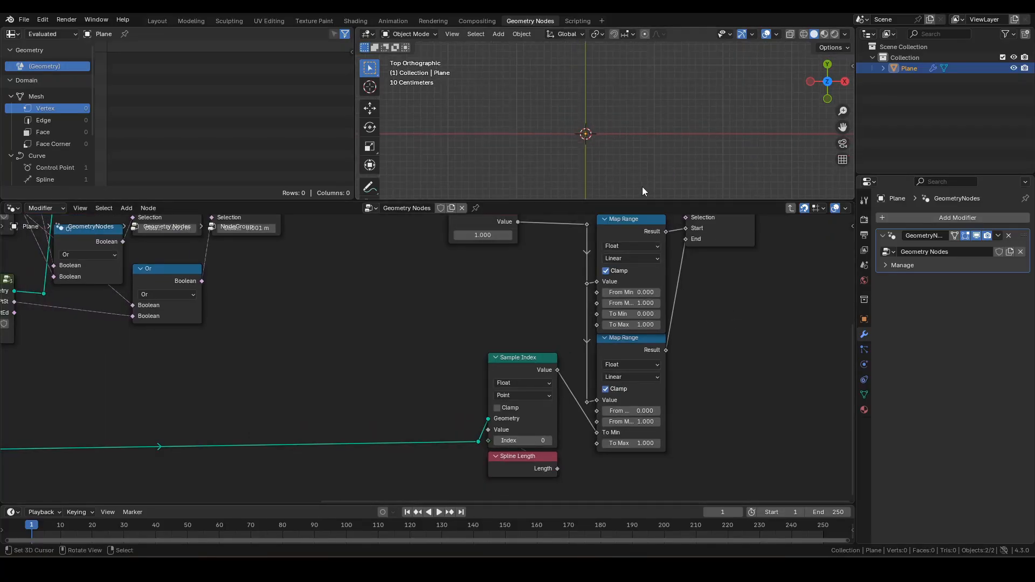
left_click_drag(624, 446, 659, 446)
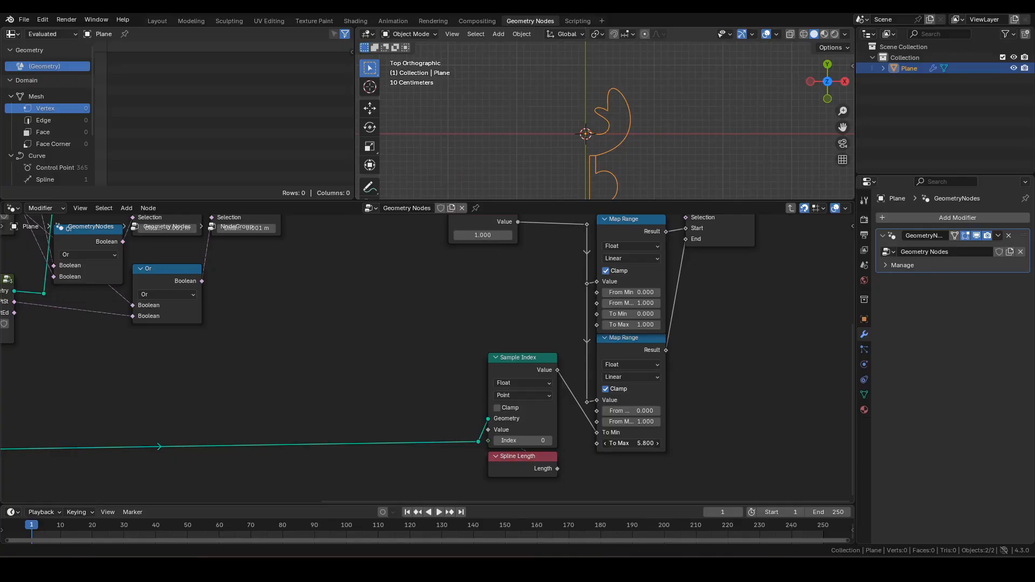
middle_click_drag(619, 176, 626, 154, "shift")
scroll(626, 154, "up", 3)
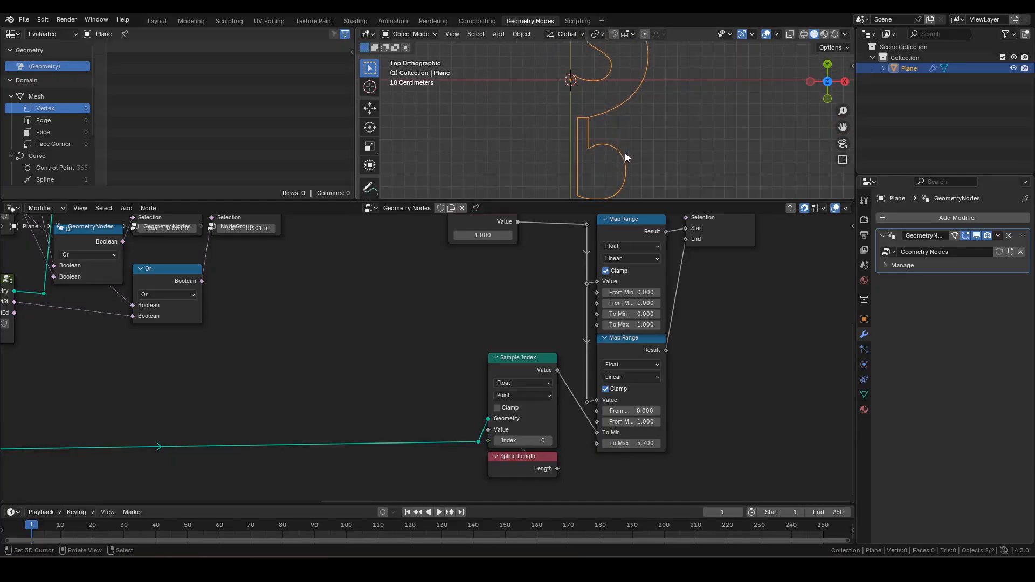
left_click_drag(627, 445, 629, 445)
middle_click_drag(709, 336, 704, 363)
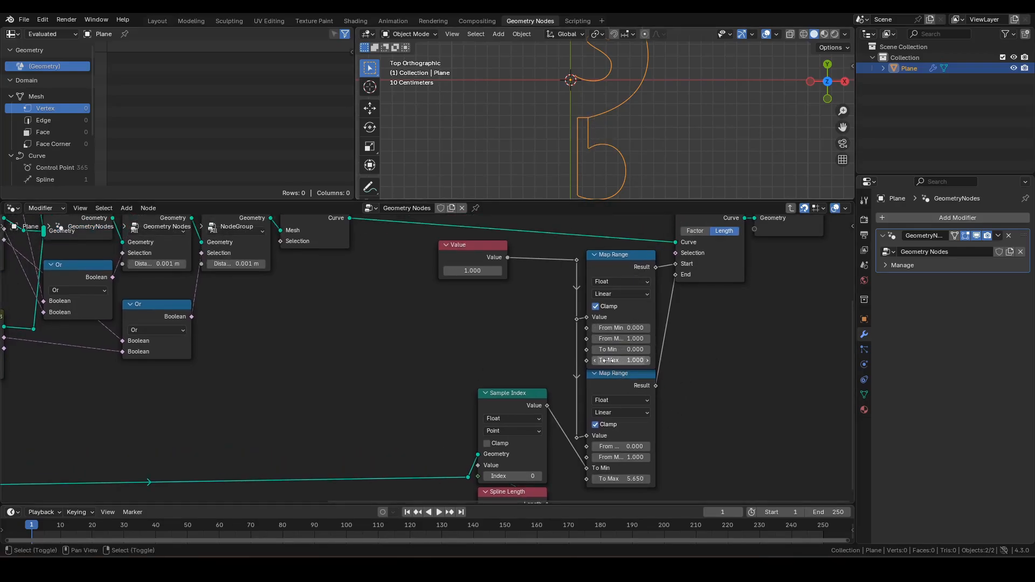
left_click_drag(608, 360, 608, 360)
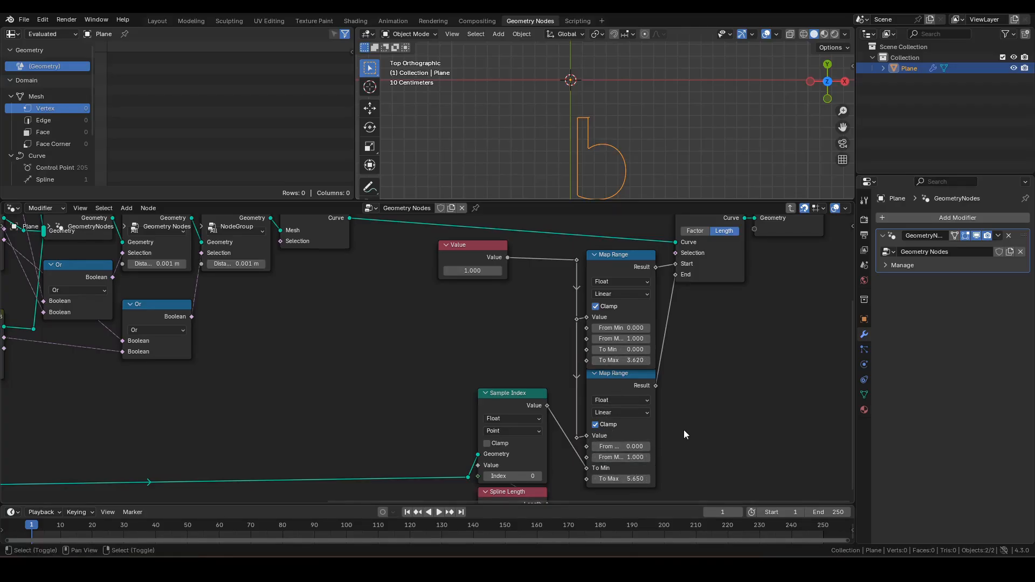
Step: Add a second Spline Length node with Length feeding the lower Map Range's To Max, and hide its Point Count output
middle_click_drag(623, 475, 610, 377)
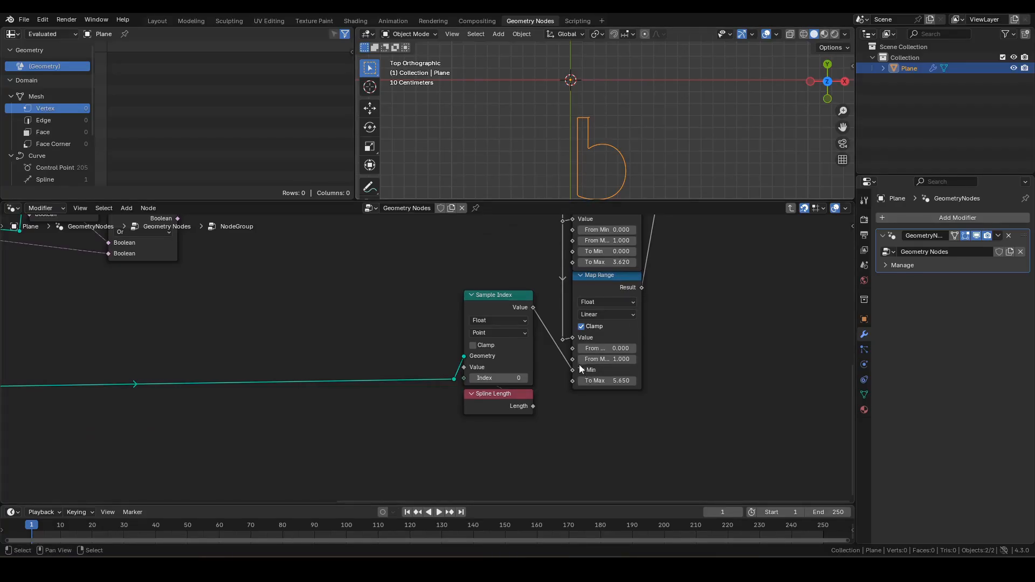
scroll(595, 119, "down", 2)
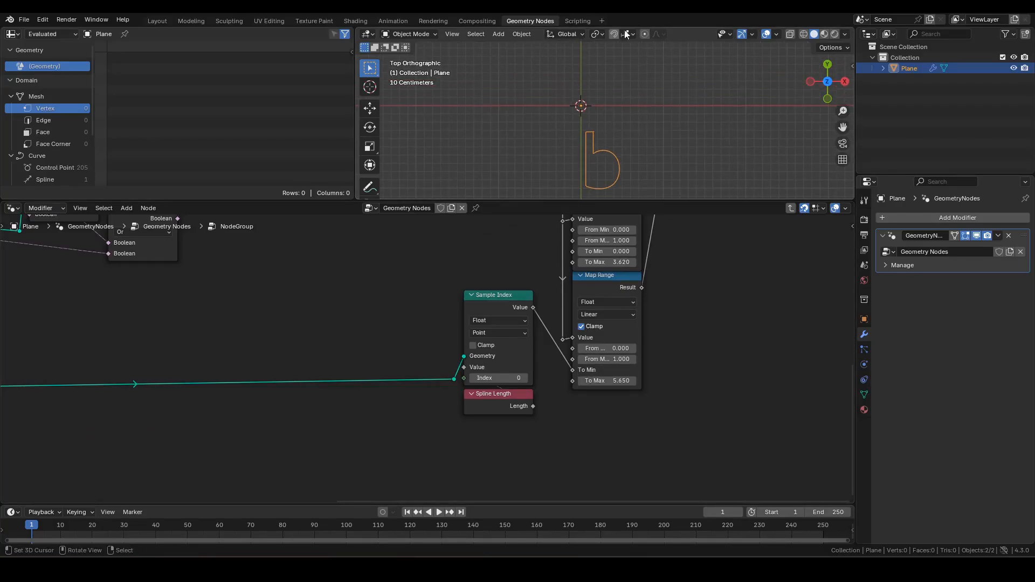
left_click_drag(572, 381, 552, 437)
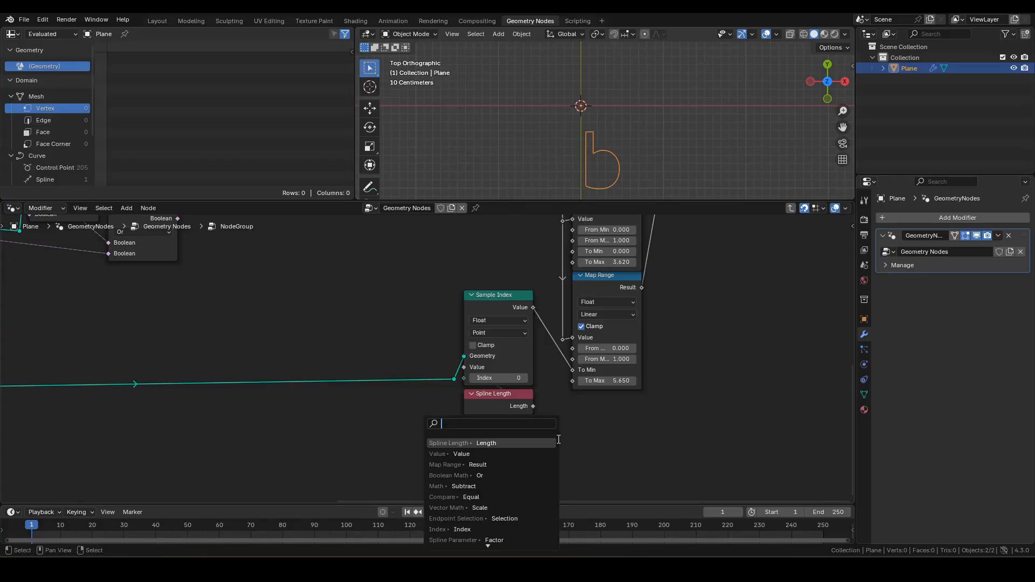
type("leng")
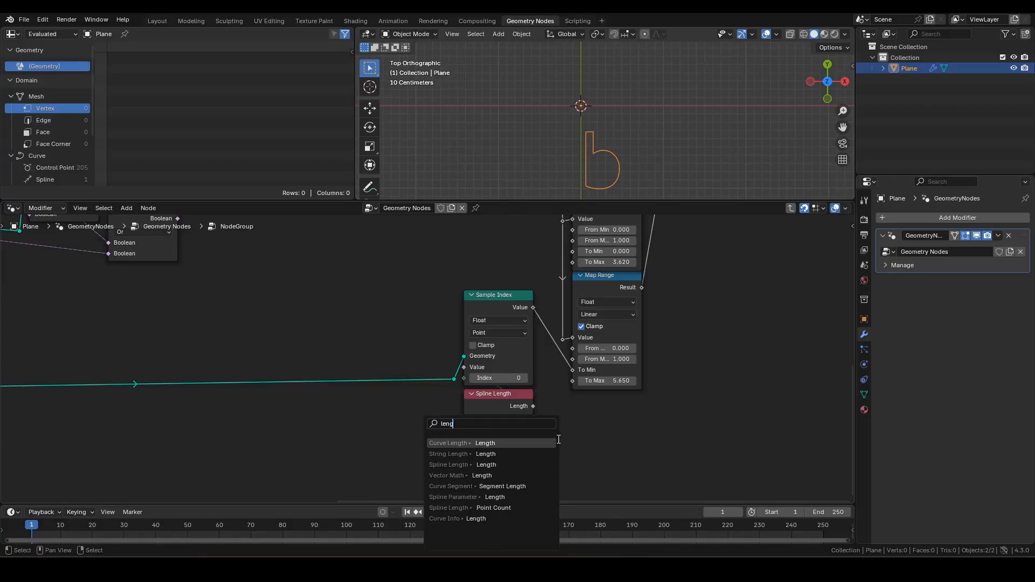
key("Down")
key("Down")
key("Return")
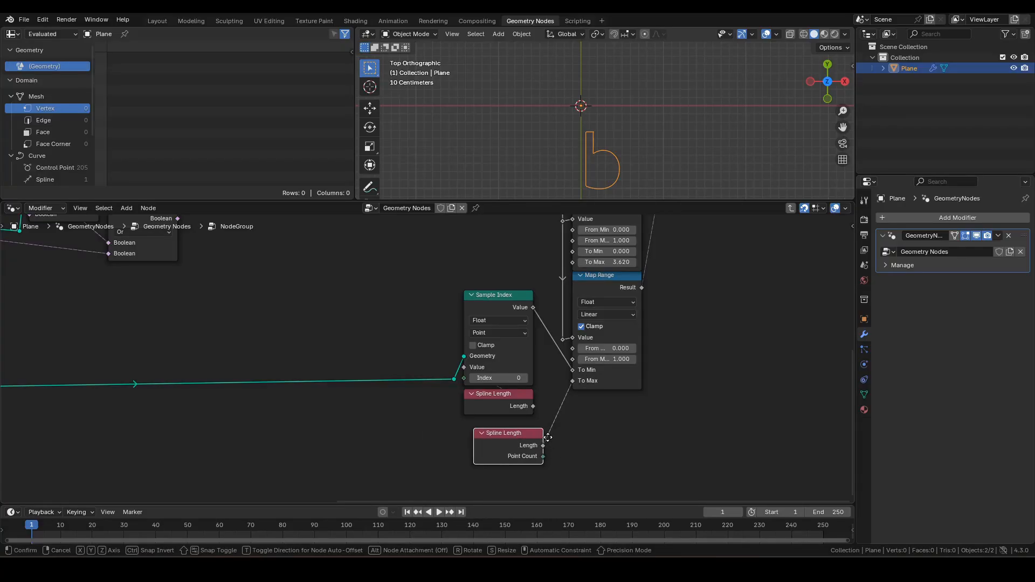
left_click(540, 439)
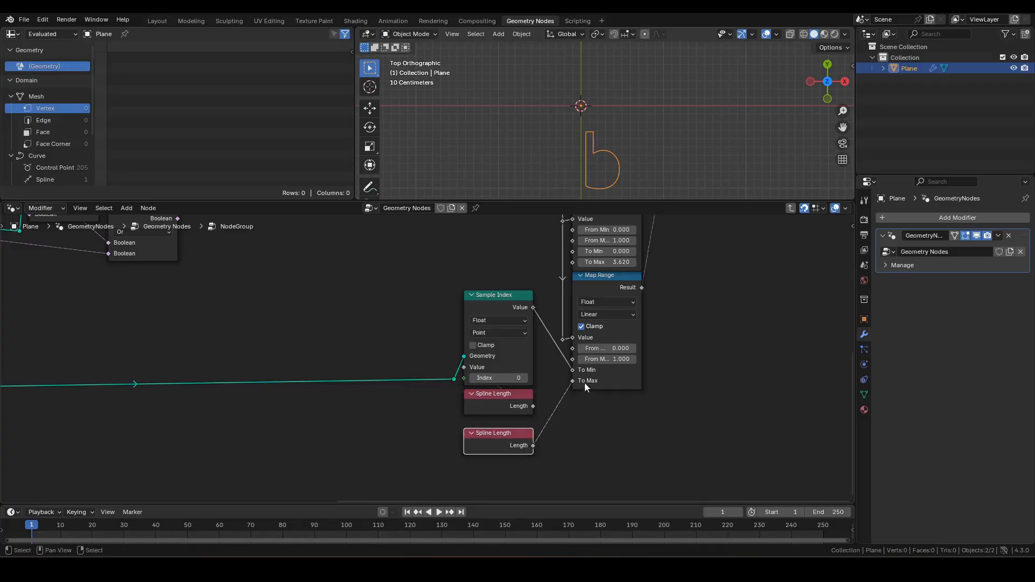
Step: Duplicate the Spline Length node that feeds To Max and place the copy above the Sample Index node
middle_click_drag(636, 373, 632, 430)
scroll(666, 351, "up", 3)
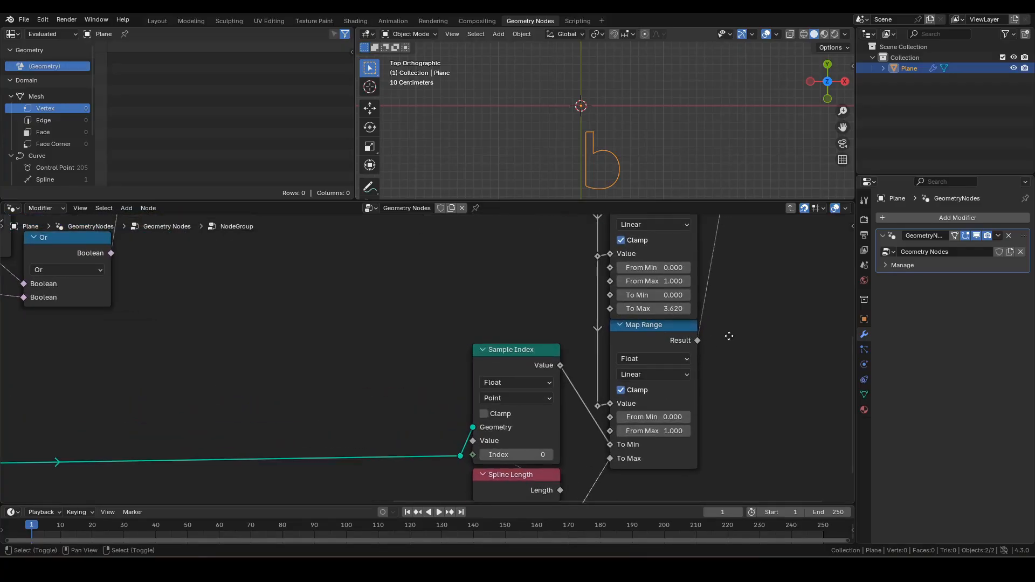
middle_click_drag(730, 334, 714, 375)
middle_click_drag(712, 306, 699, 336)
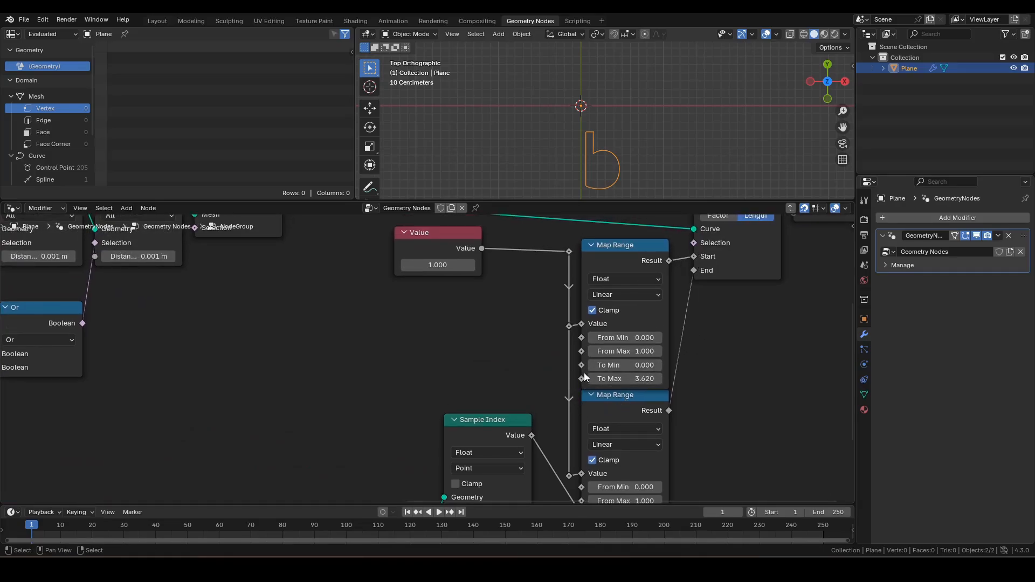
scroll(442, 348, "down", 3)
middle_click_drag(492, 379, 503, 334, "shift")
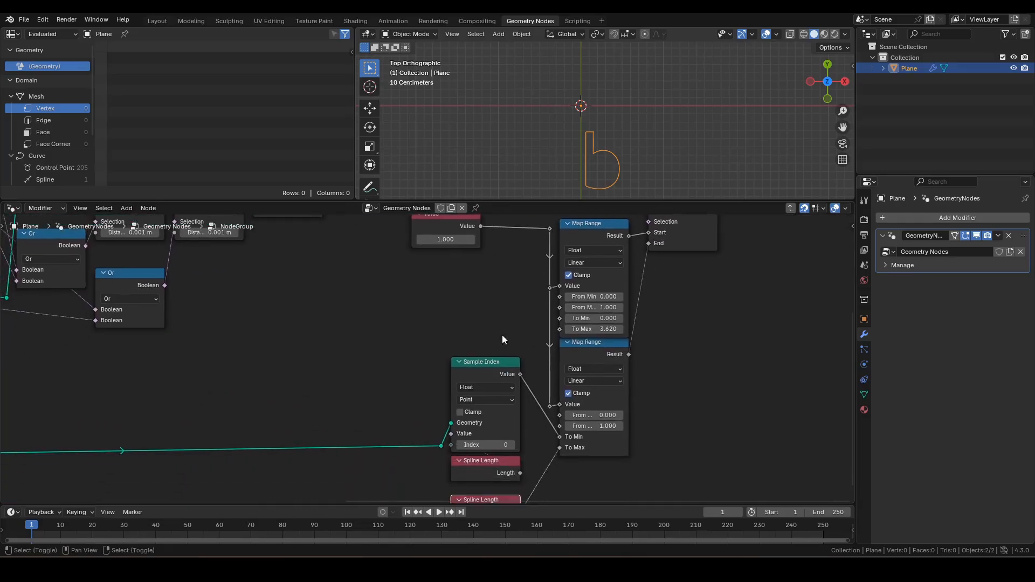
middle_click_drag(493, 486, 496, 426)
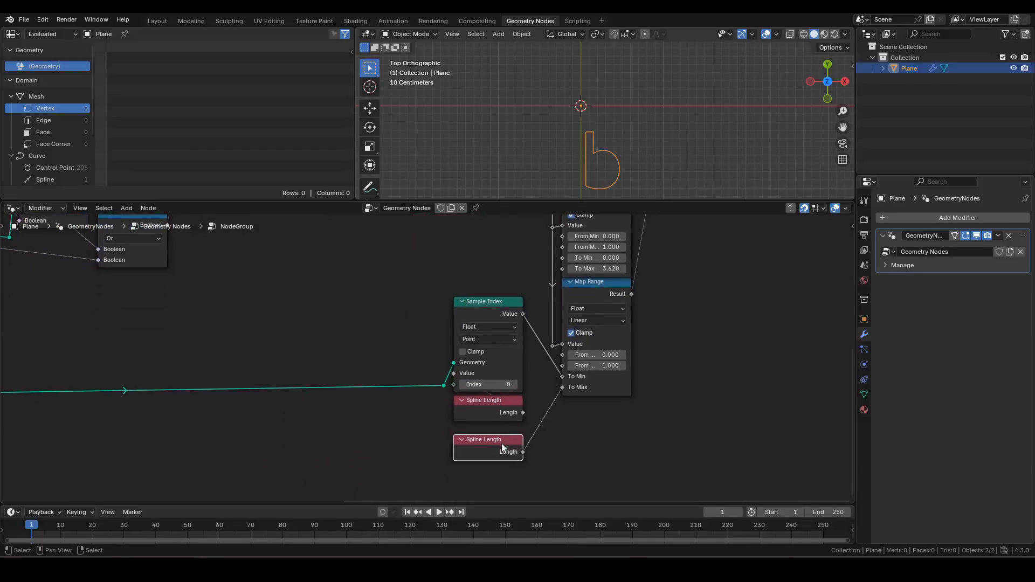
key("shift+d")
left_click(421, 248)
Step: Align the copied Spline Length beneath the Value node and shift both nodes farther from the Map Ranges
middle_click_drag(467, 250, 485, 305)
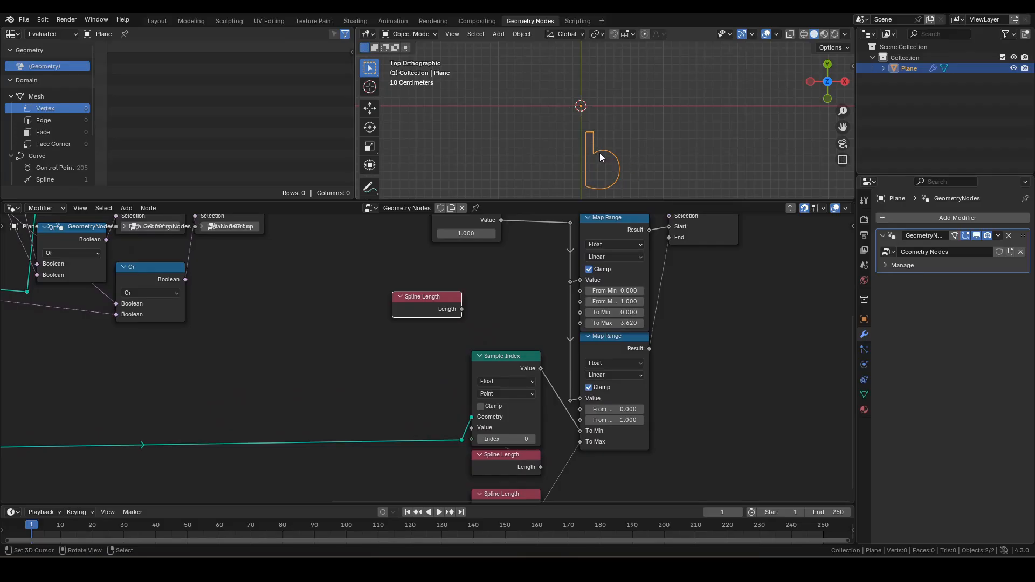
scroll(473, 344, "down", 1)
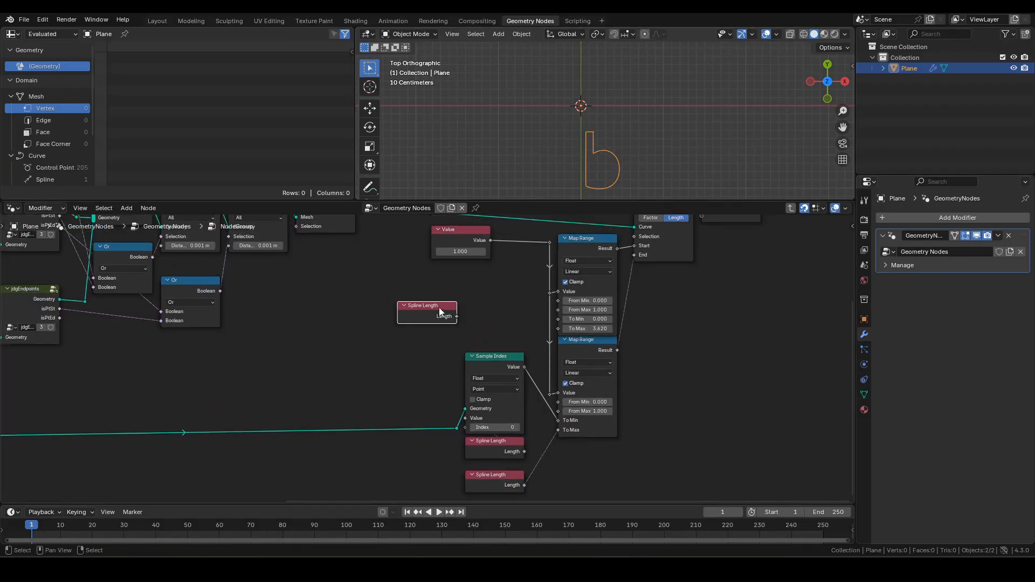
left_click_drag(438, 307, 474, 268)
left_click_drag(412, 234, 488, 286)
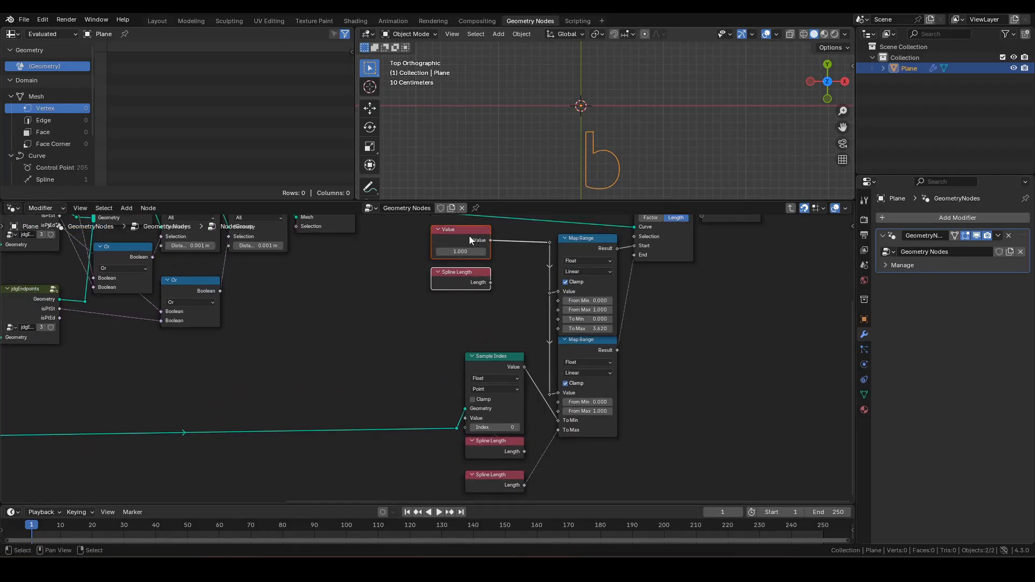
left_click_drag(468, 235, 433, 236)
Step: Duplicate the Sample Index, its Spline Length and its reroute together, and place the copies under the Spline Length below Value
middle_click_drag(490, 292, 523, 271)
left_click_drag(483, 316, 554, 434)
key("shift+d")
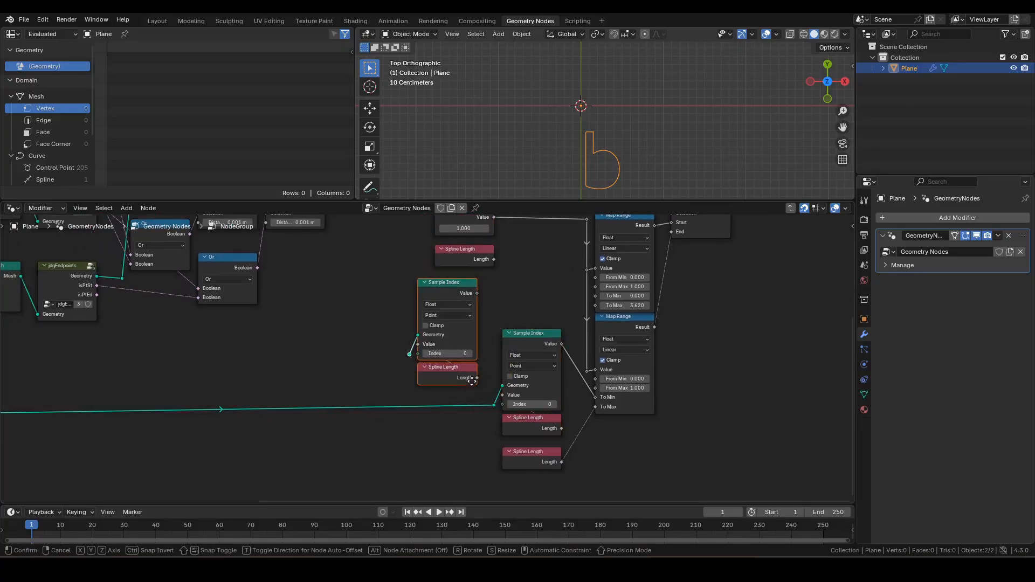
left_click(482, 376)
Step: Add a reroute on the After branch's link between Separate Geometry and Curve to Mesh, and connect it to the duplicated Sample Index's reroute
scroll(322, 337, "down", 2)
middle_click_drag(321, 336, 458, 417)
middle_click_drag(297, 400, 393, 360)
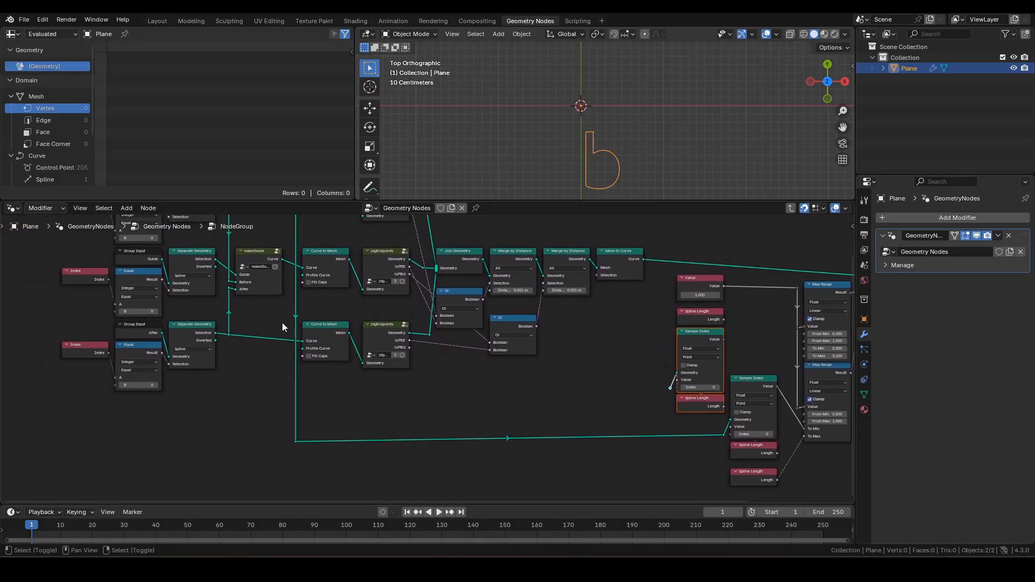
scroll(259, 342, "up", 4)
middle_click_drag(220, 358, 403, 367)
scroll(398, 366, "up", 3)
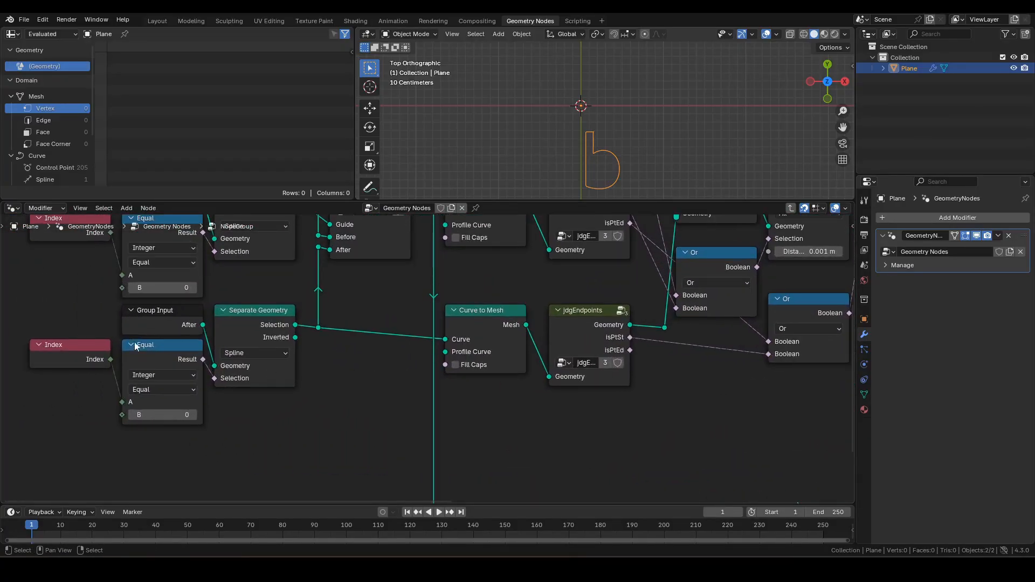
left_click(77, 356)
right_click_drag(426, 325, 420, 341, "shift")
left_click_drag(420, 341, 686, 420)
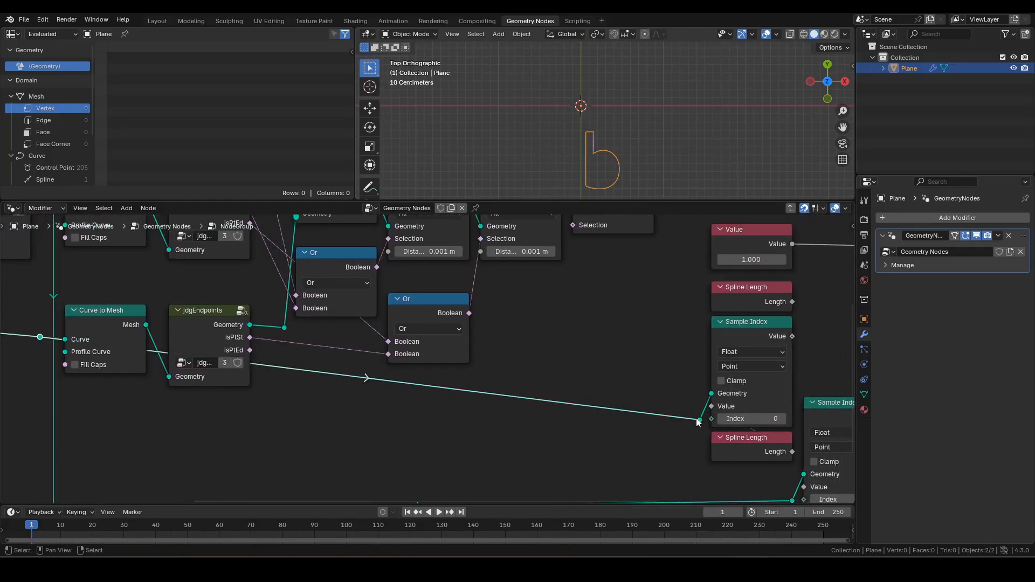
Step: Add a corner reroute on the After link to the duplicated Sample Index, and align it under the branch reroute to square the link
scroll(315, 445, "down", 1)
middle_click_drag(317, 447, 351, 430)
right_click_drag(561, 348, 528, 389, "shift")
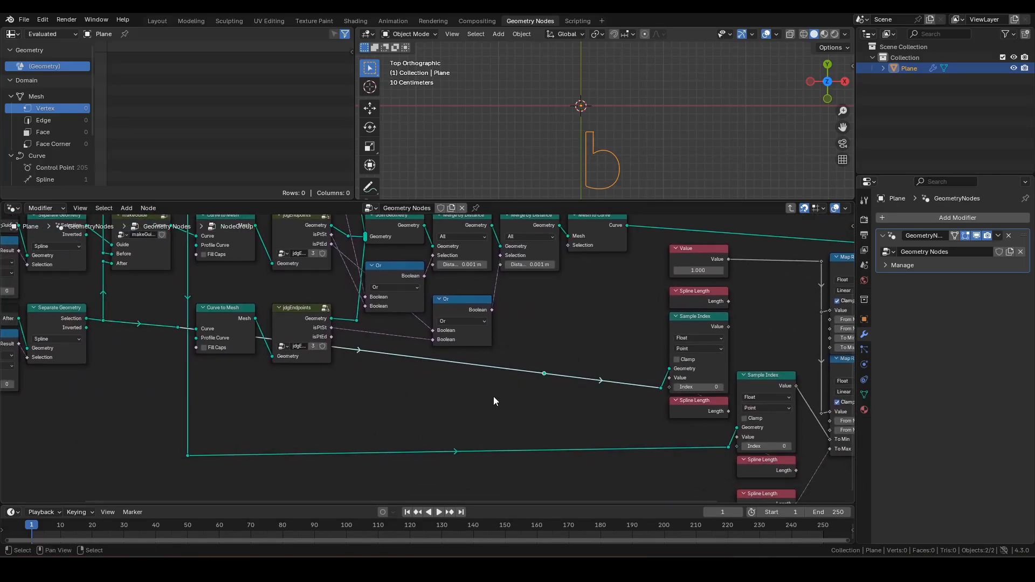
key("g")
key("x")
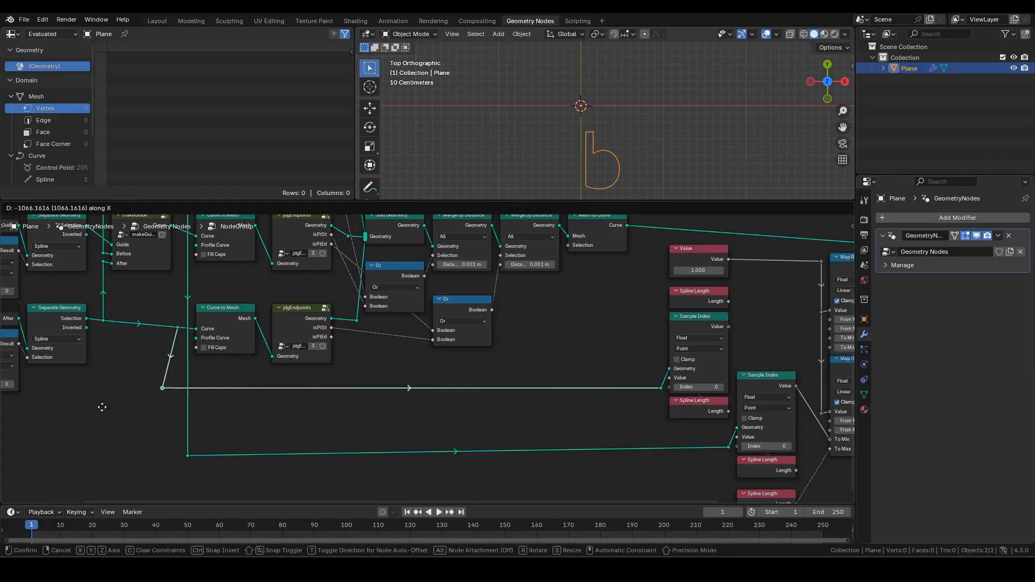
left_click(136, 411)
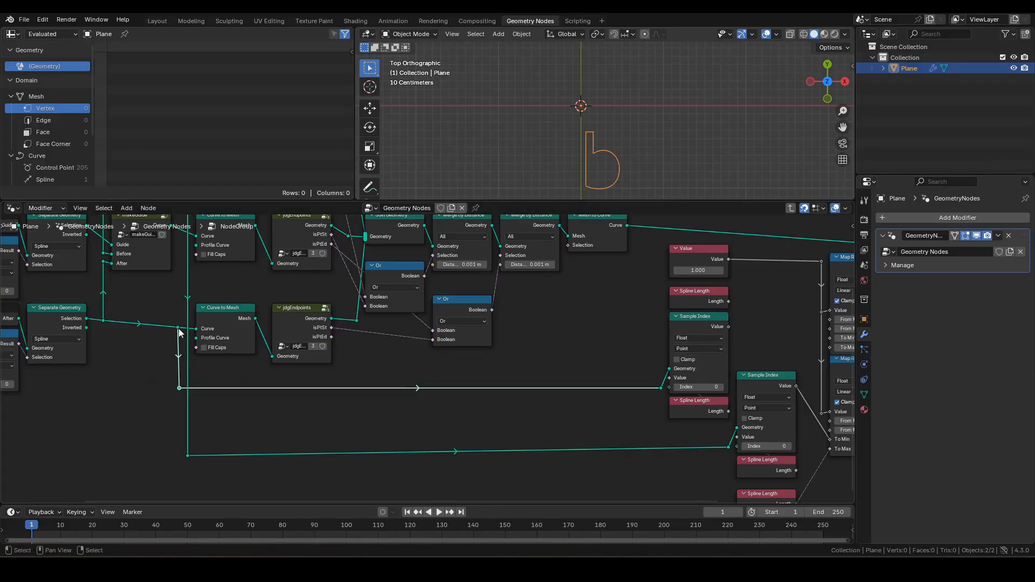
left_click_drag(178, 328, 179, 331)
Step: Raise the lower corner reroute of the Before link so its long run to Sample Index is level
middle_click_drag(594, 429, 593, 398)
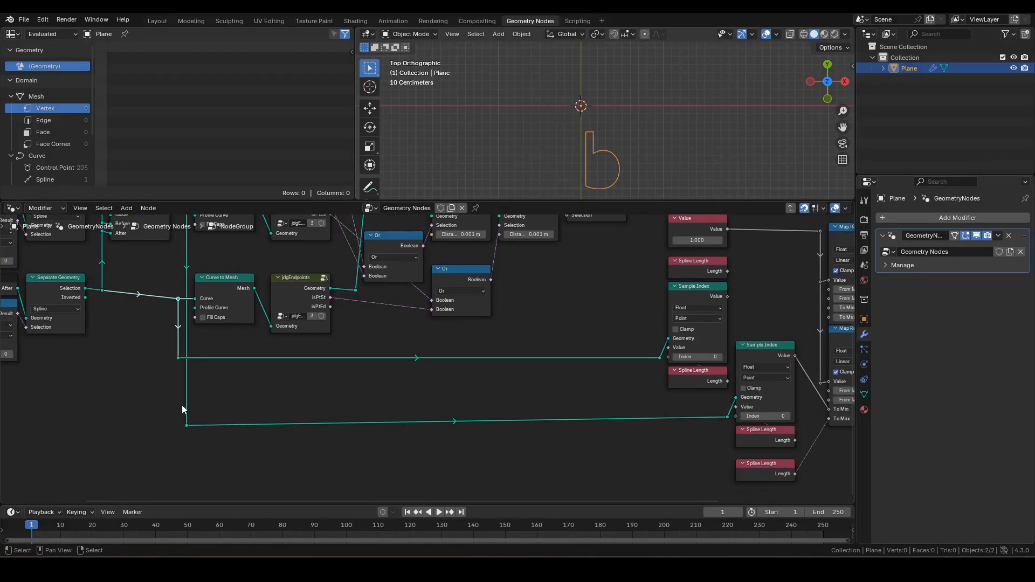
left_click_drag(168, 402, 216, 445)
key("g")
left_click(209, 424)
scroll(435, 411, "down", 3)
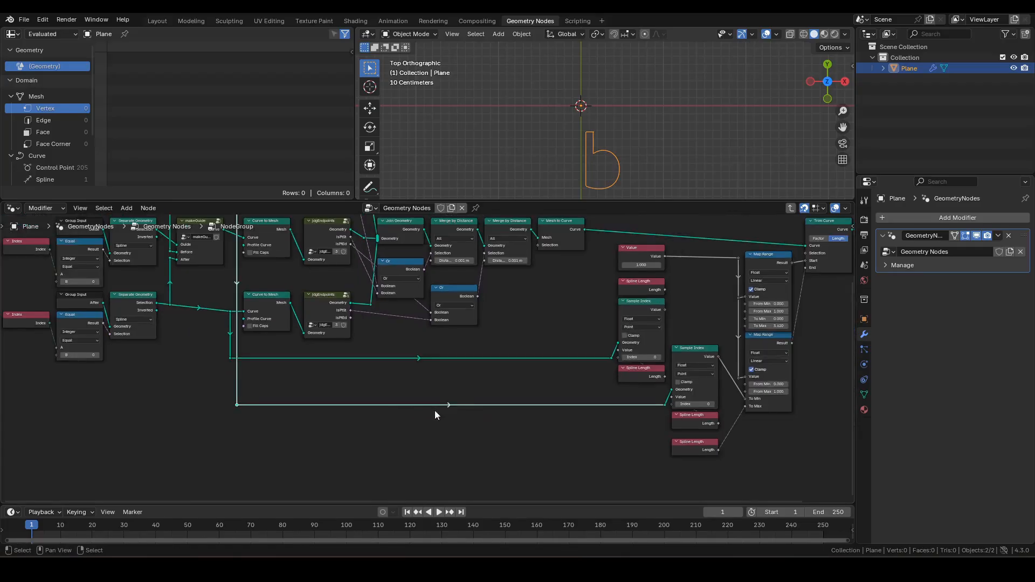
middle_click_drag(489, 402, 171, 455, "shift")
scroll(429, 410, "up", 4)
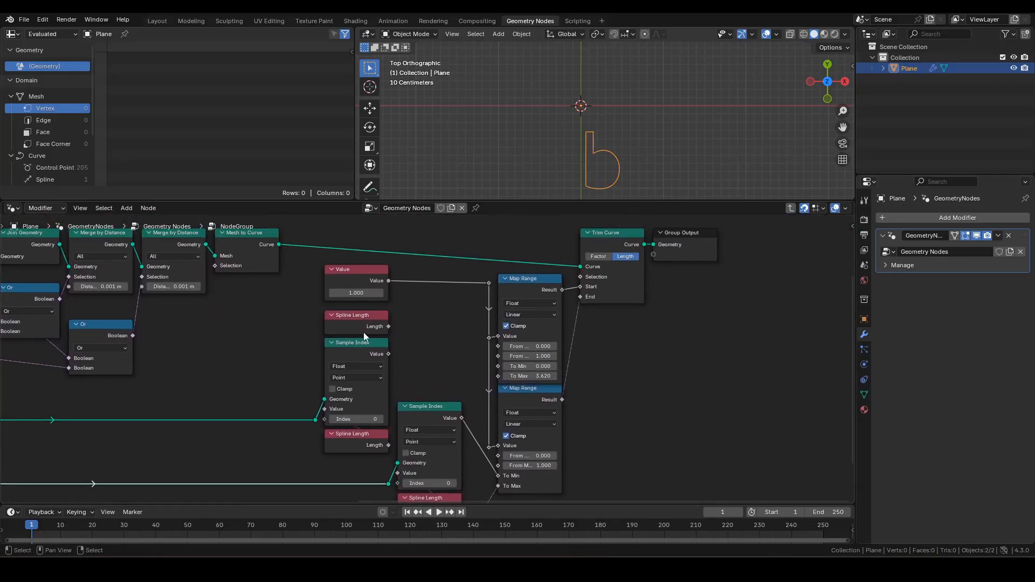
Step: Add a Subtract node taking the upper Sample Index value from Spline Length, and feed its result into the upper Map Range's To Max
left_click_drag(389, 326, 401, 329)
type("sub")
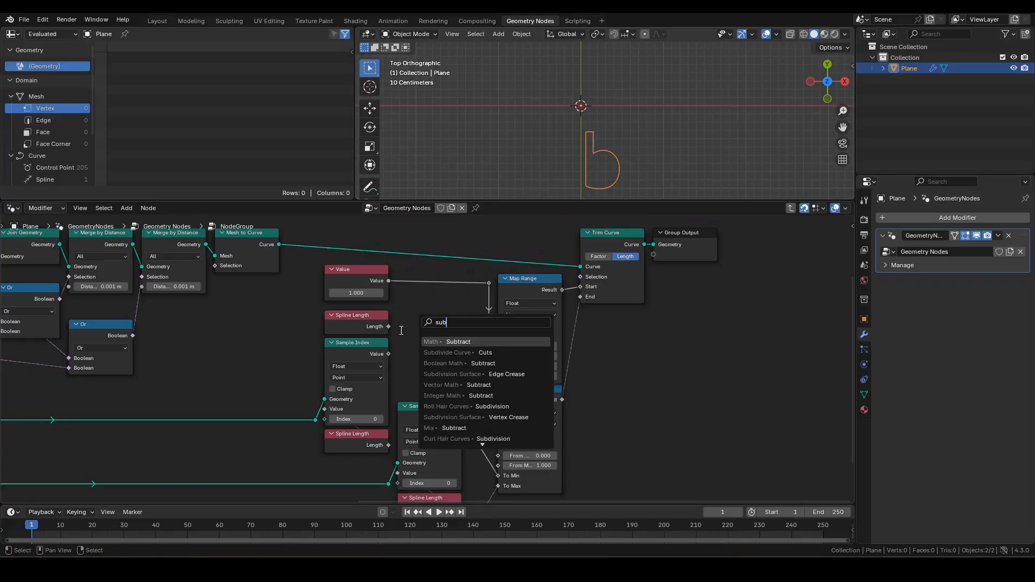
key("Return")
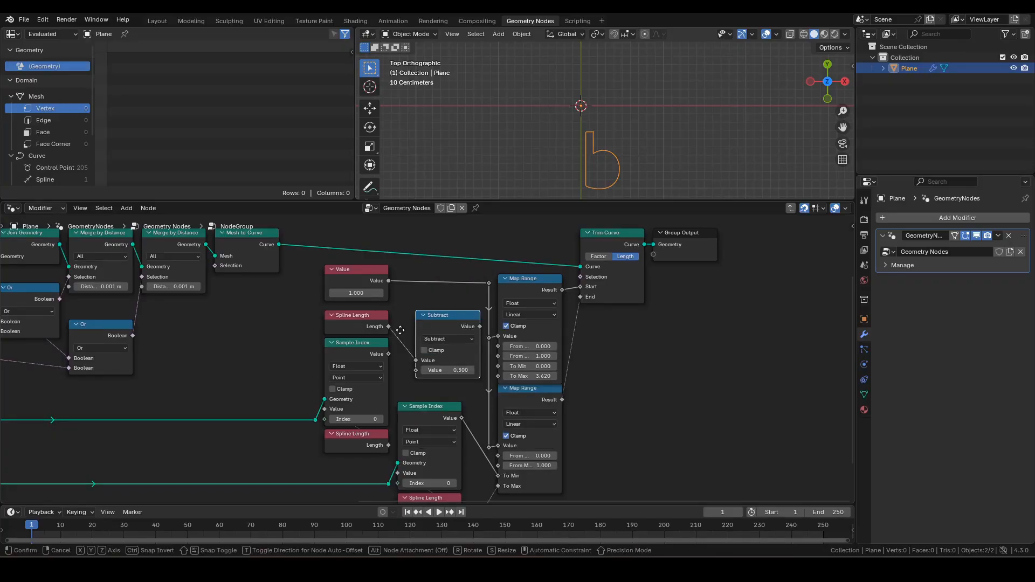
left_click(383, 329)
left_click_drag(388, 353, 398, 370)
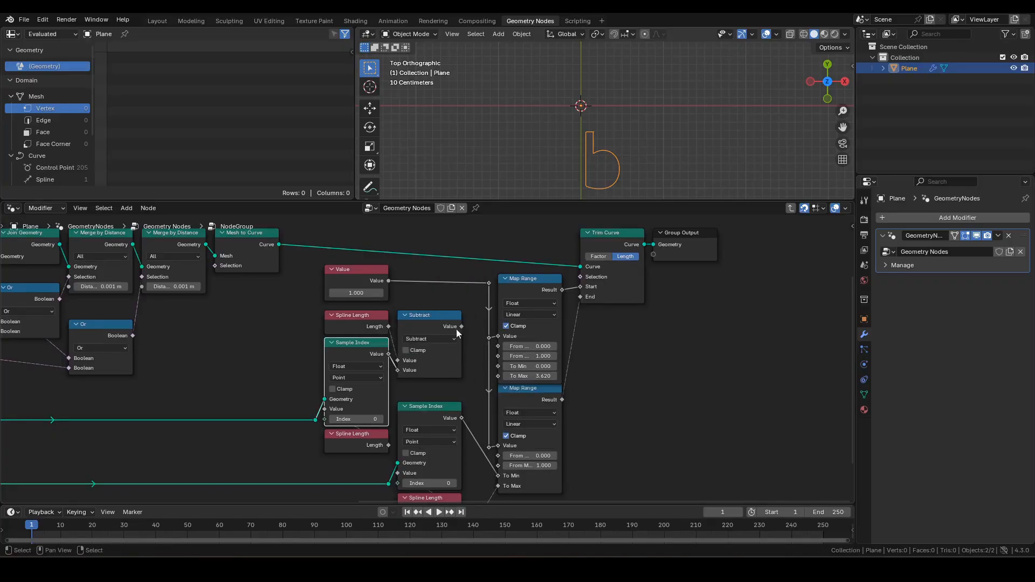
left_click_drag(462, 327, 499, 378)
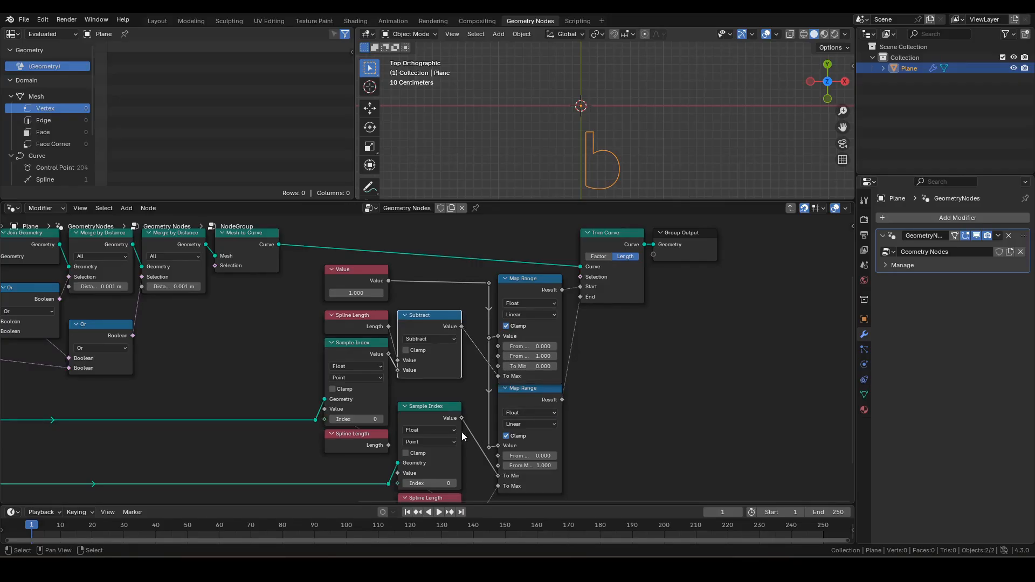
Step: Test the trim by setting the Value node to 0 and raising it gradually to 1.020
left_click(360, 293)
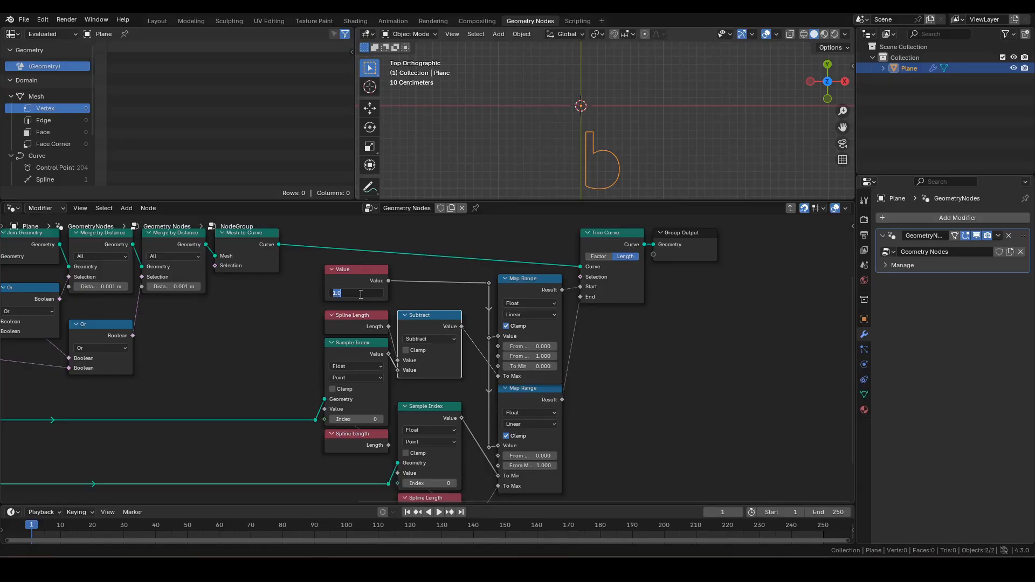
key("Return")
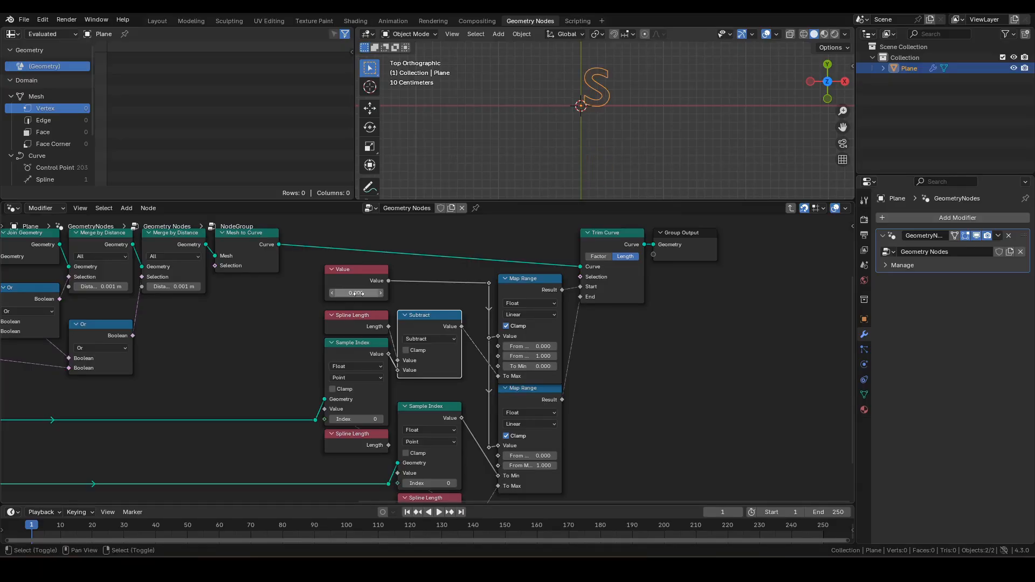
left_click_drag(351, 294, 383, 294)
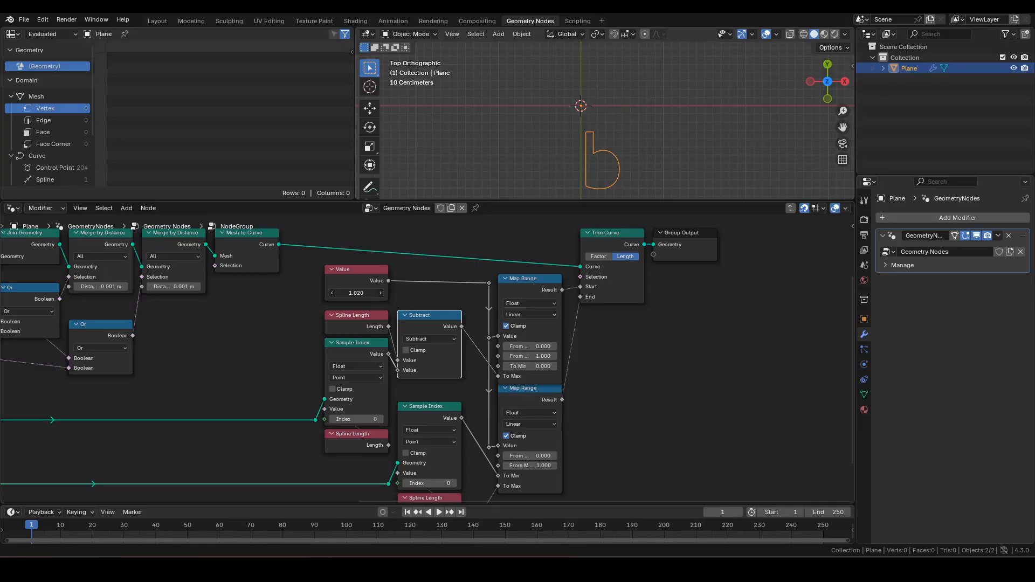
Step: Raise the lower Sample Index and the two Spline Length nodes beneath it to close the gap under Subtract
scroll(381, 363, "down", 2)
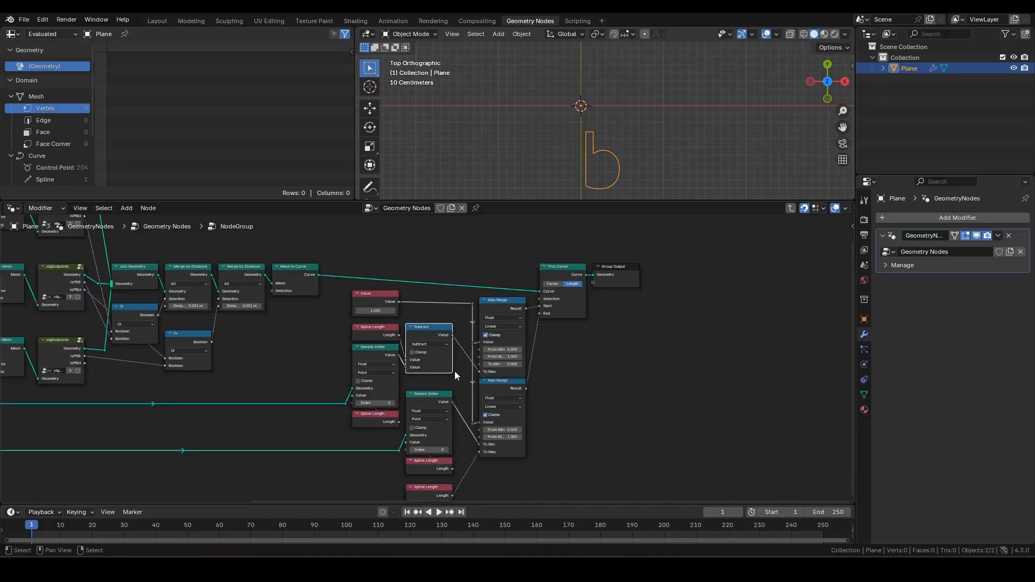
scroll(450, 403, "up", 1)
middle_click_drag(479, 394, 498, 292, "shift")
scroll(494, 383, "down", 3)
scroll(427, 348, "up", 2)
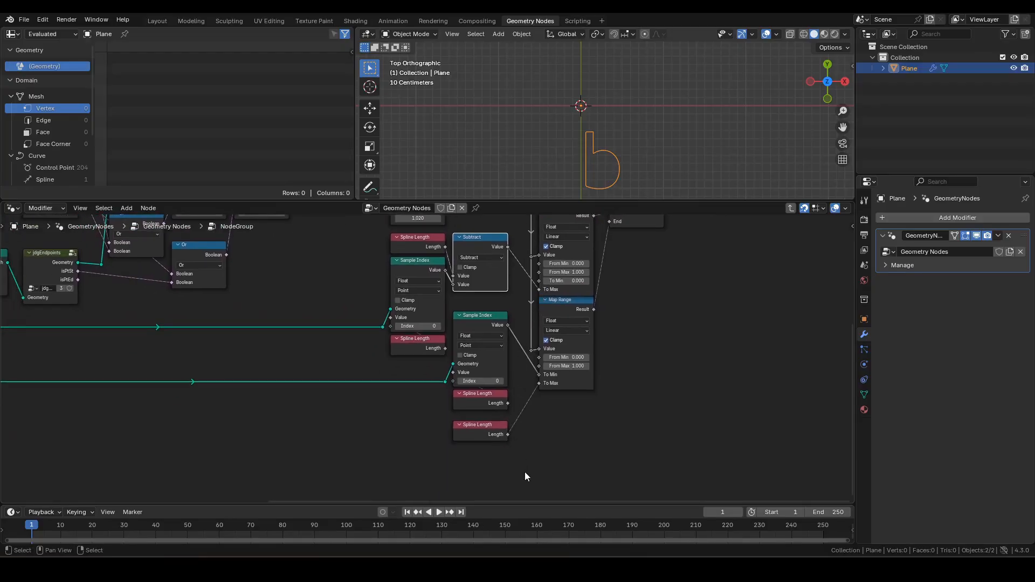
left_click_drag(524, 476, 469, 324)
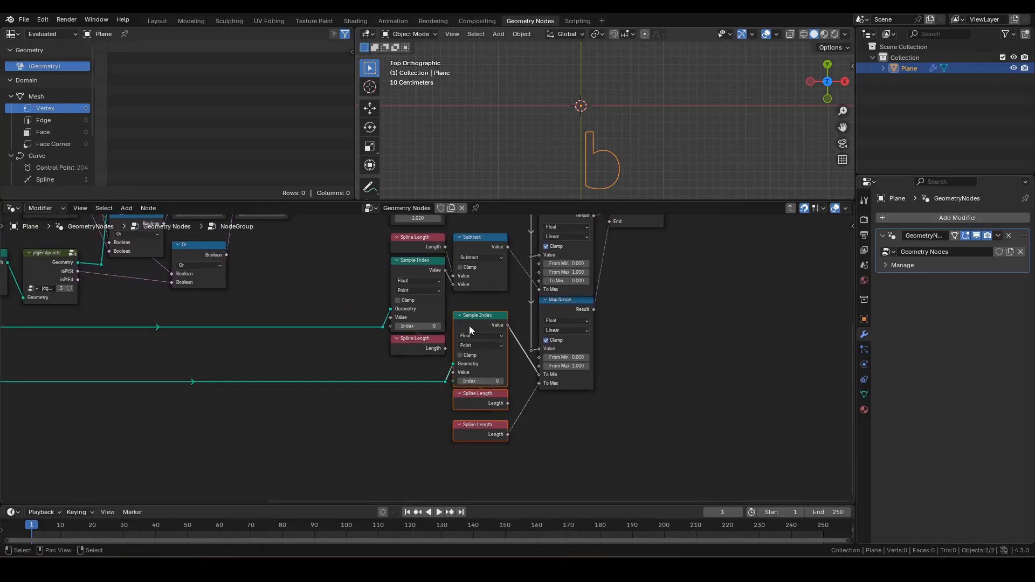
scroll(476, 383, "down", 1)
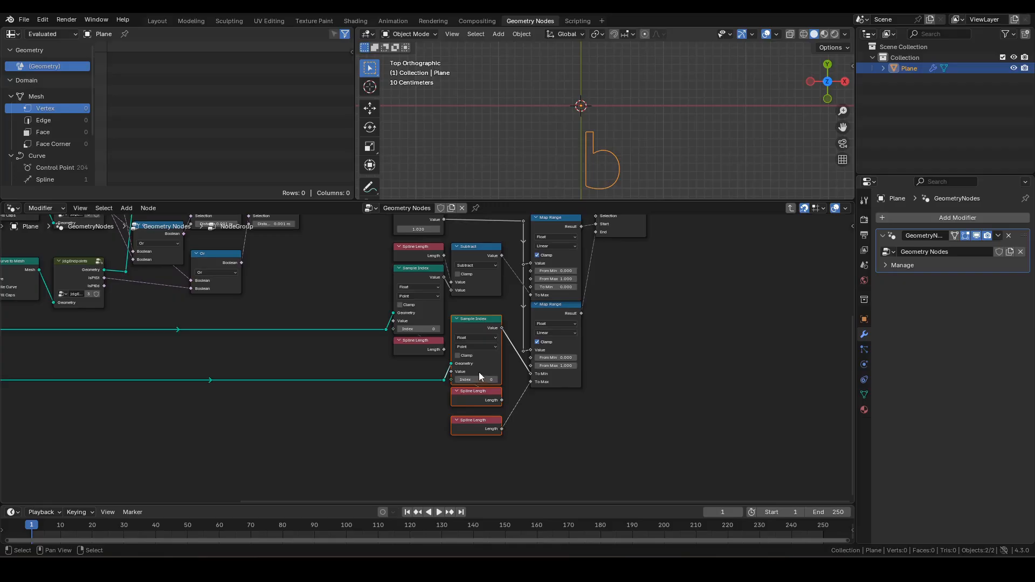
left_click_drag(479, 372, 484, 358)
Step: Shift both Map Ranges, their reroutes, Trim Curve and Group Output closer to Subtract, and raise the lowest Spline Length against the one above
middle_click_drag(607, 358, 583, 401)
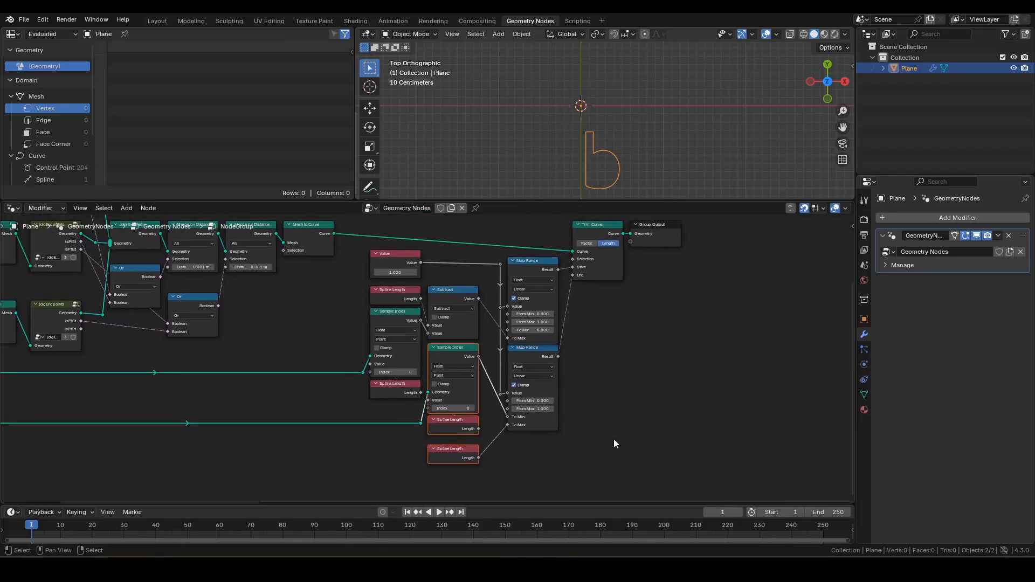
left_click_drag(702, 451, 493, 227)
key("g")
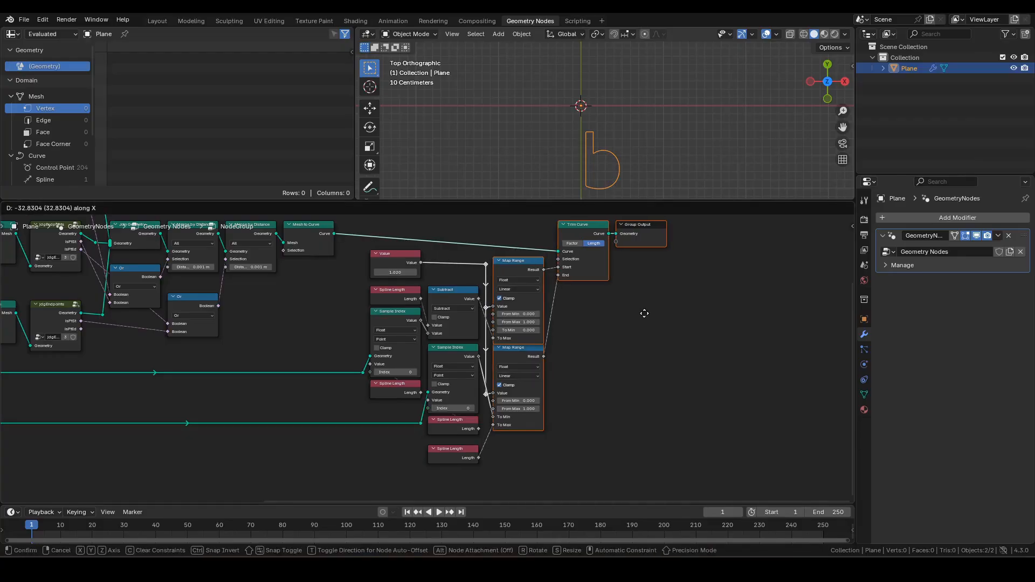
left_click(642, 314)
middle_click_drag(598, 307, 610, 318)
left_click_drag(461, 465, 464, 456)
Step: Replace the Value node with a Group Input, and connect its empty socket to the reroute feeding both Map Range Value inputs
scroll(605, 415, "up", 2)
left_click(412, 343)
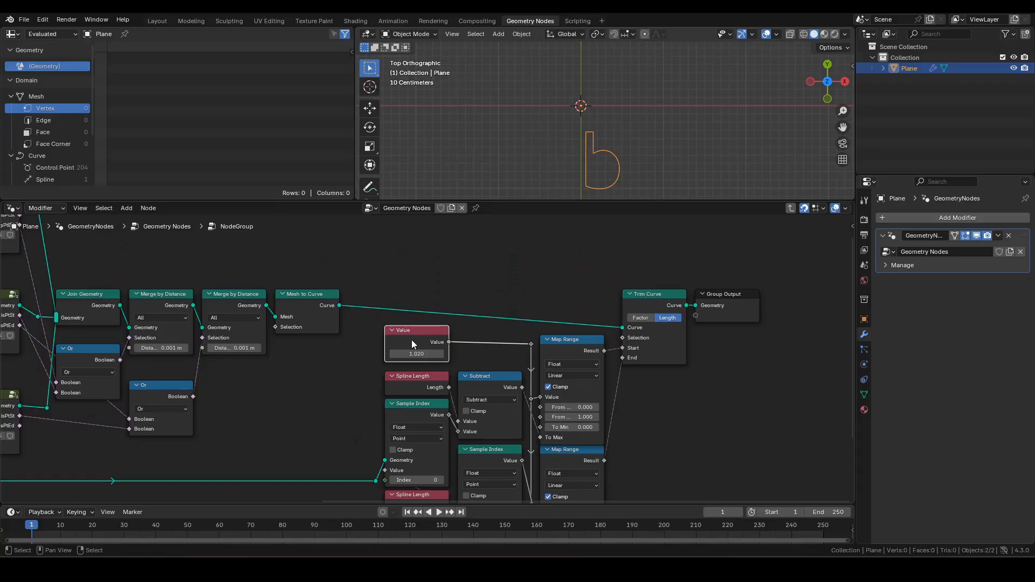
key("x")
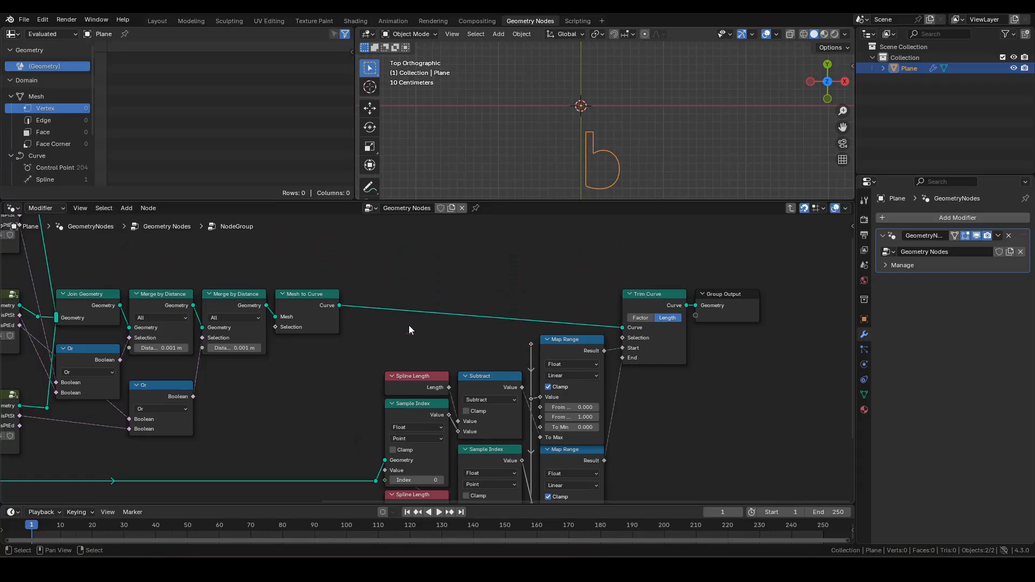
key("F3")
type("gi")
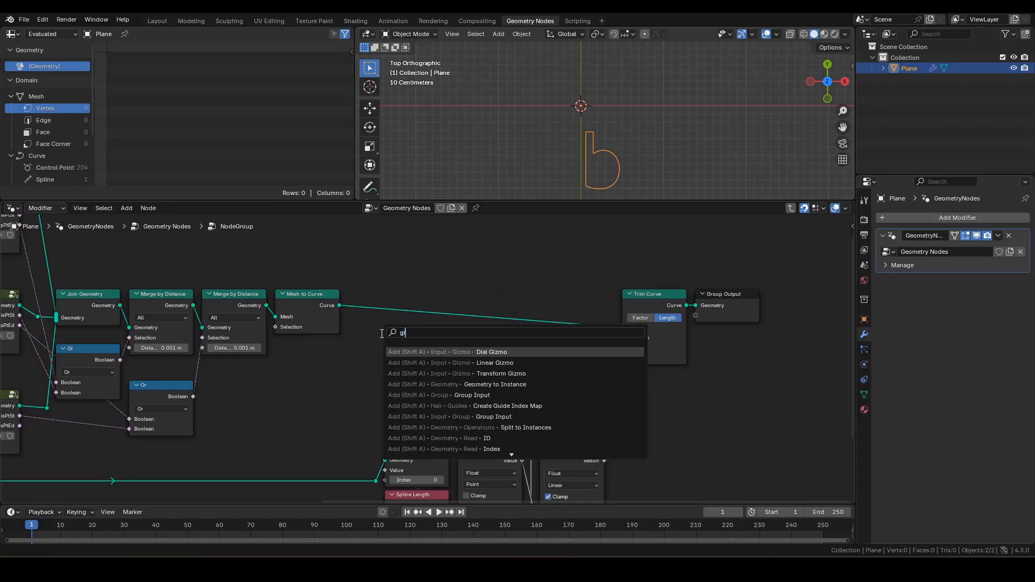
key("Down")
key("Down")
key("Return")
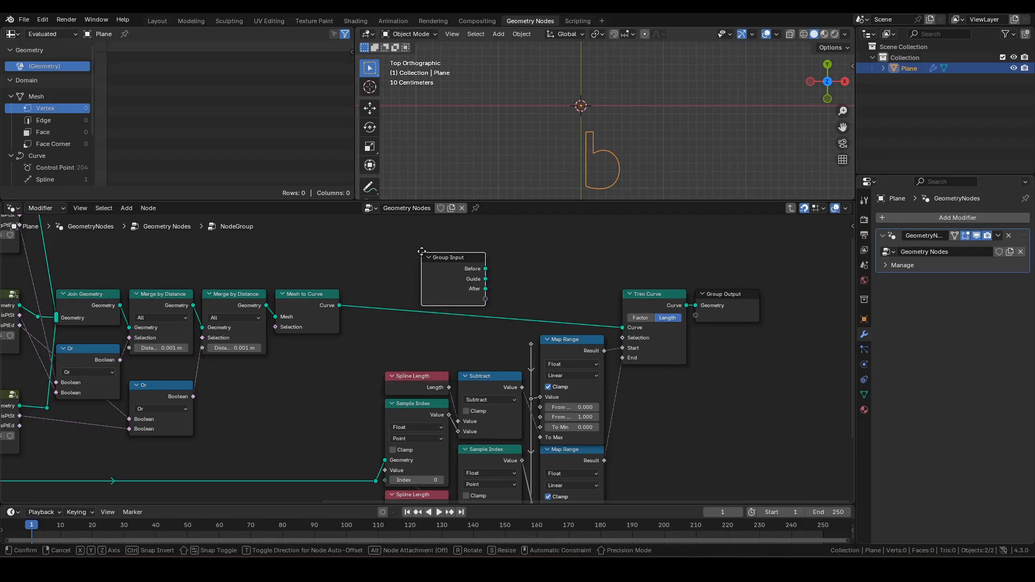
left_click(397, 253)
left_click_drag(459, 299, 528, 345)
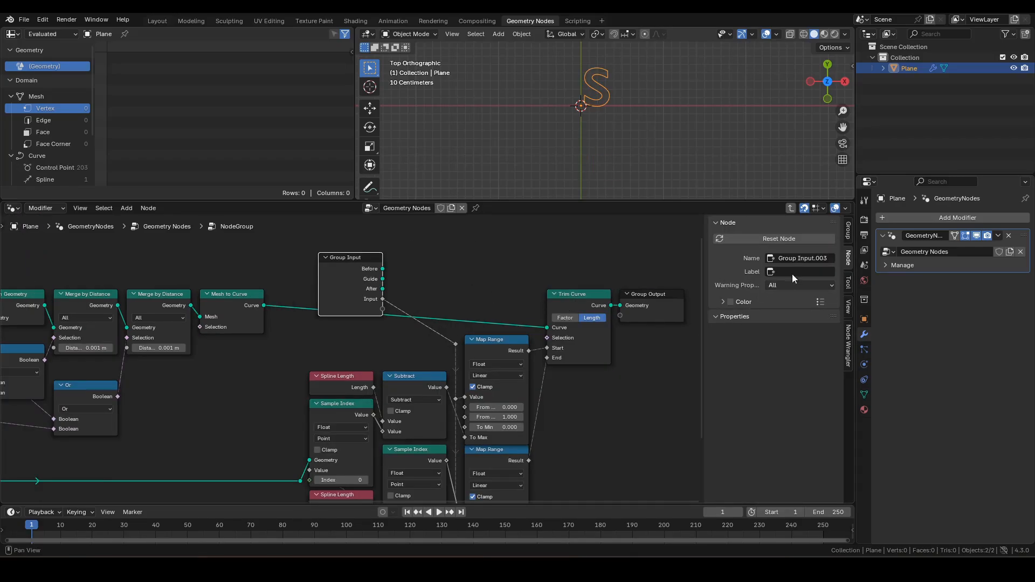
Step: Rename the group's new float input socket to Factor
left_click(848, 233)
scroll(767, 373, "down", 1)
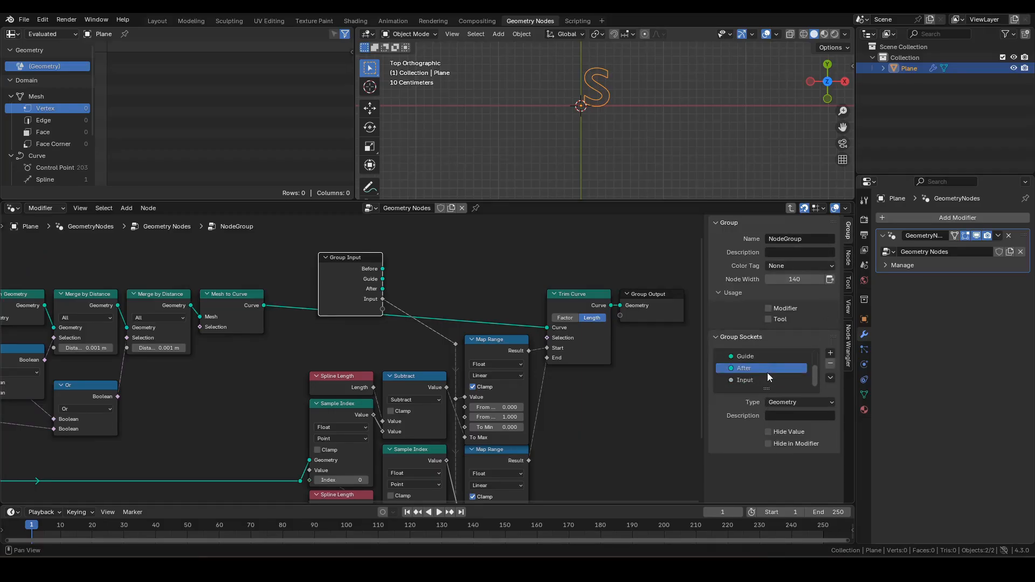
double_click(752, 382)
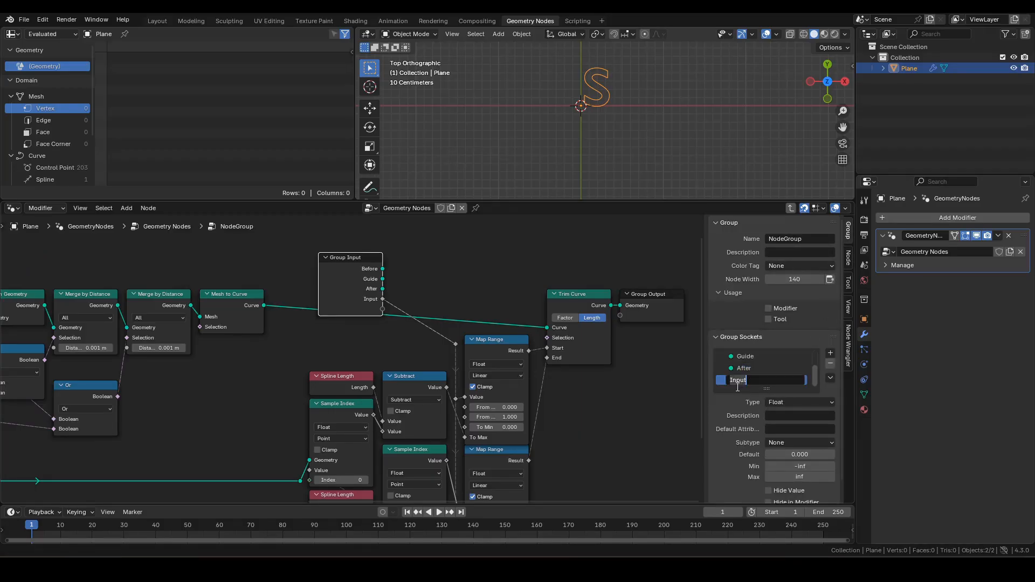
type("Factor")
key("Return")
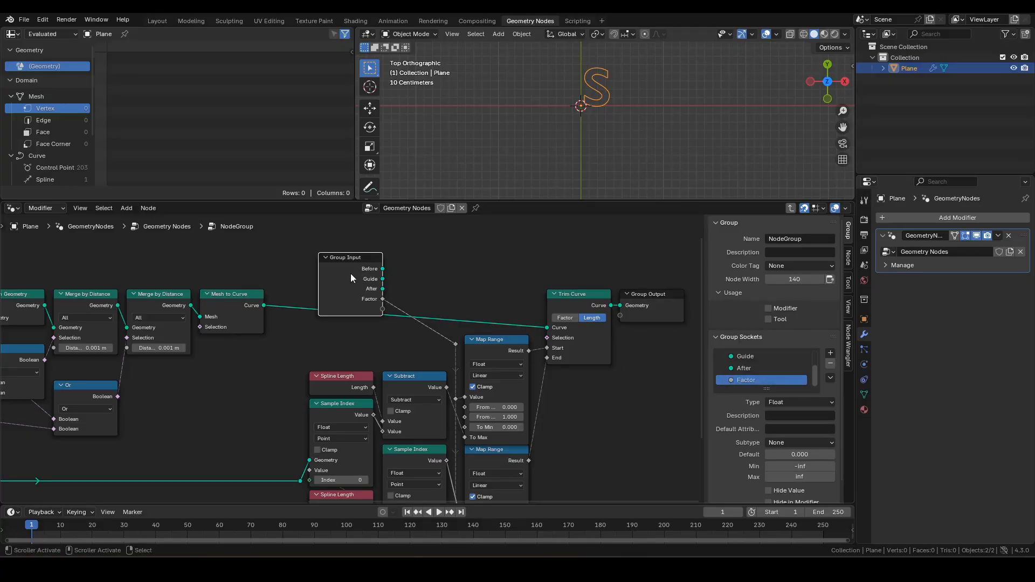
Step: Hide the new Group Input's unused sockets and place it just above the Subtract node
key("ctrl+h")
left_click_drag(356, 268, 346, 354)
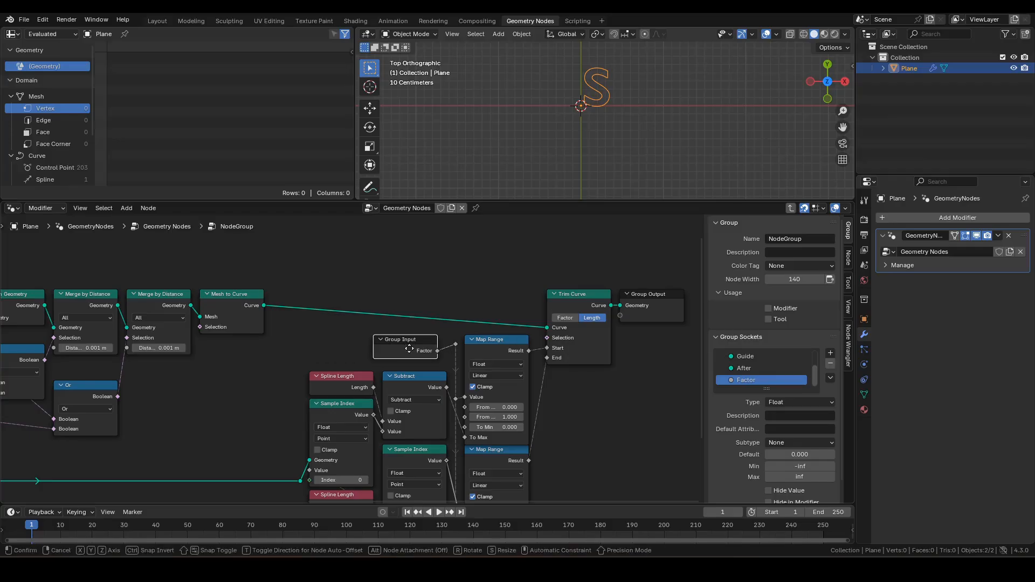
scroll(413, 345, "down", 3)
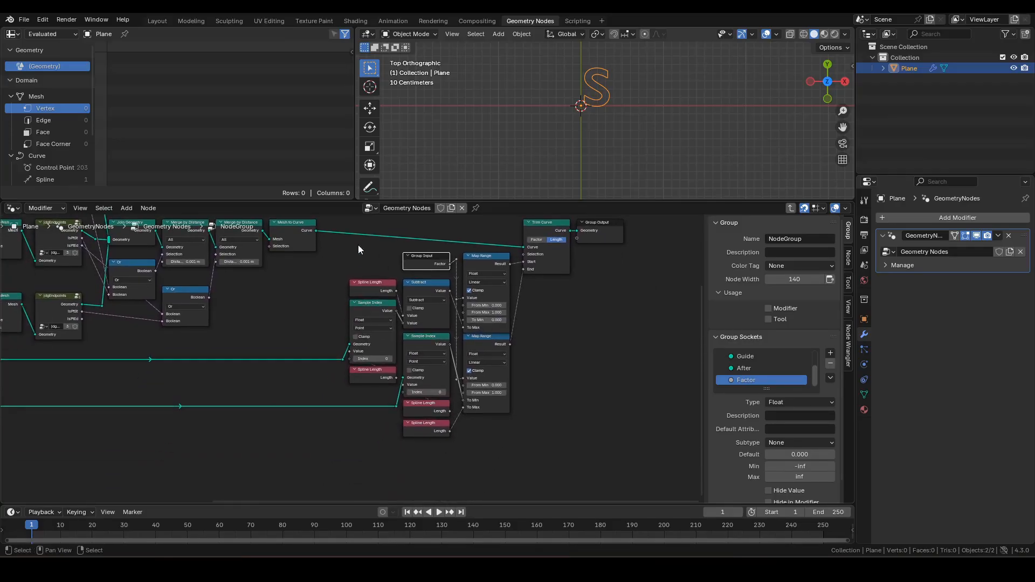
Step: Slide the whole trimming cluster along X until it sits beneath Mesh to Curve, and lower the Factor Group Input closer to Subtract
middle_click_drag(358, 245, 364, 275)
left_click_drag(318, 254, 603, 486)
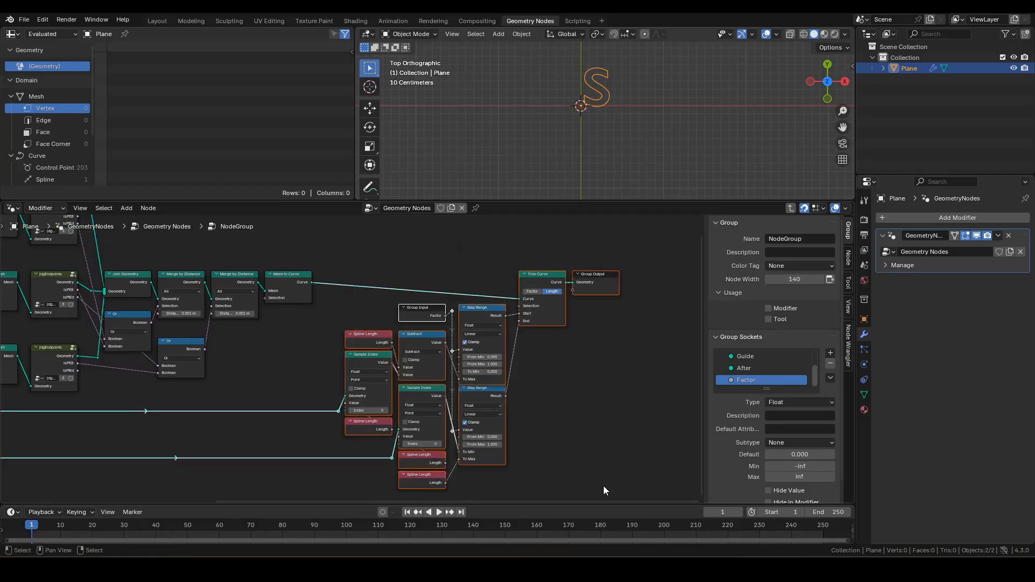
key("g")
key("x")
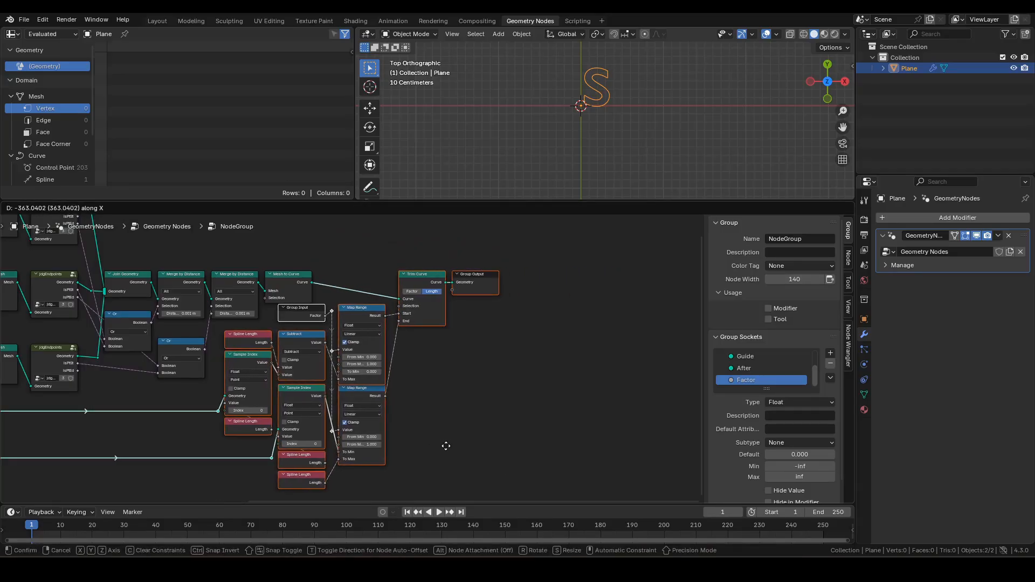
left_click(435, 447)
middle_click_drag(438, 332, 554, 367)
left_click_drag(407, 344, 407, 350)
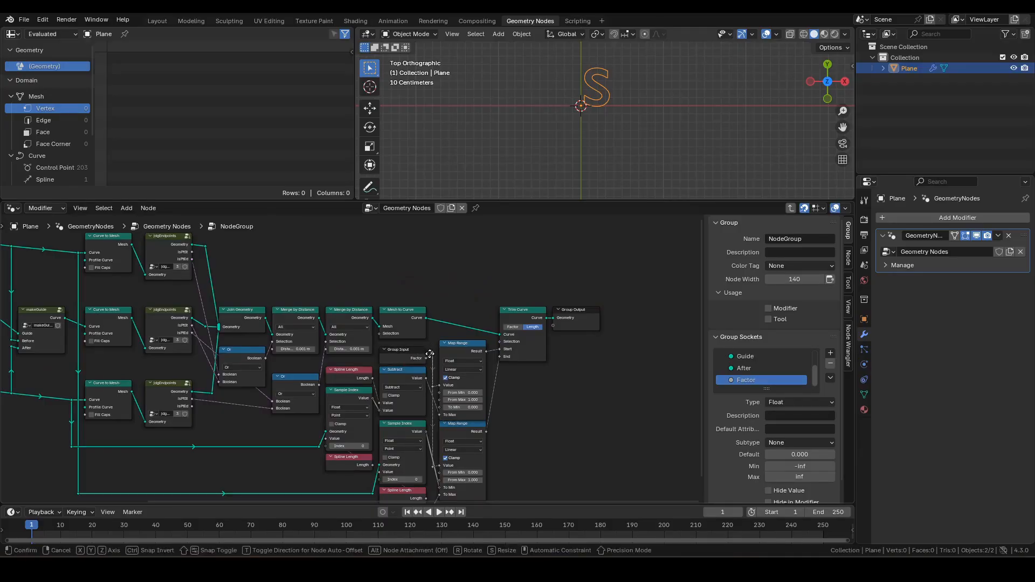
Step: Hide the node editor's sidebar and maximize the editor with the entire node group framed
scroll(373, 349, "down", 1)
middle_click_drag(373, 350, 489, 343)
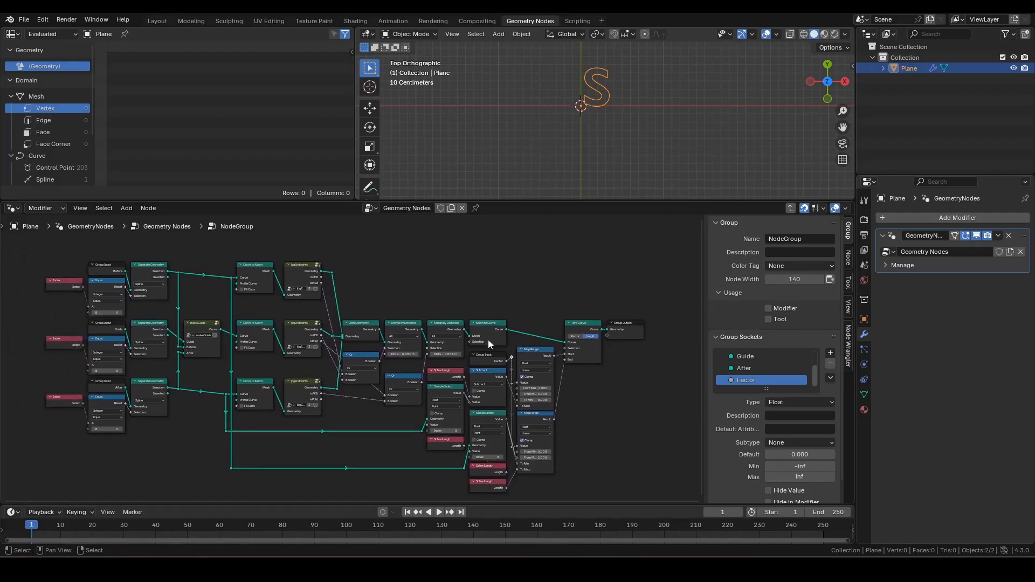
key("n")
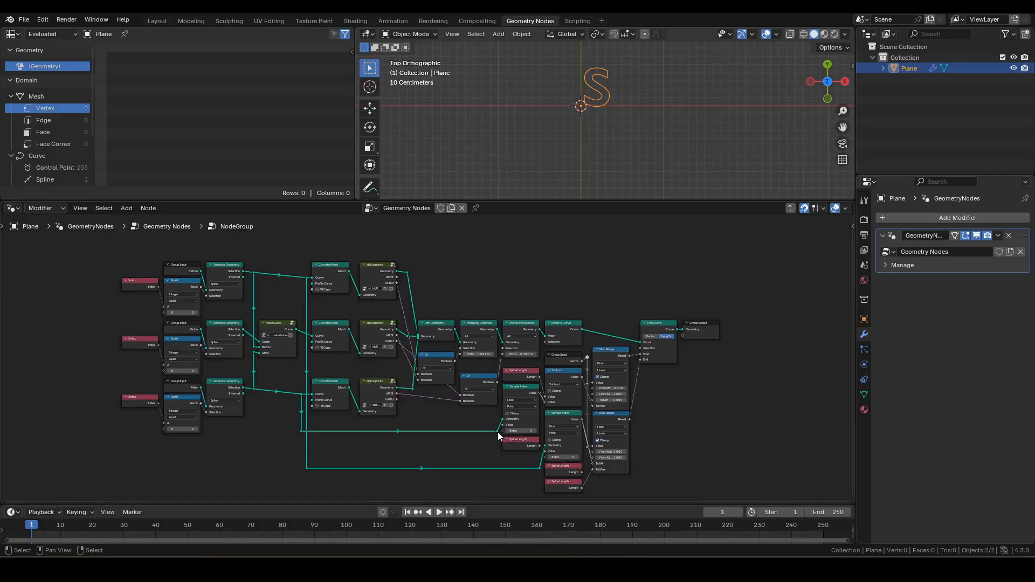
key("ctrl+space")
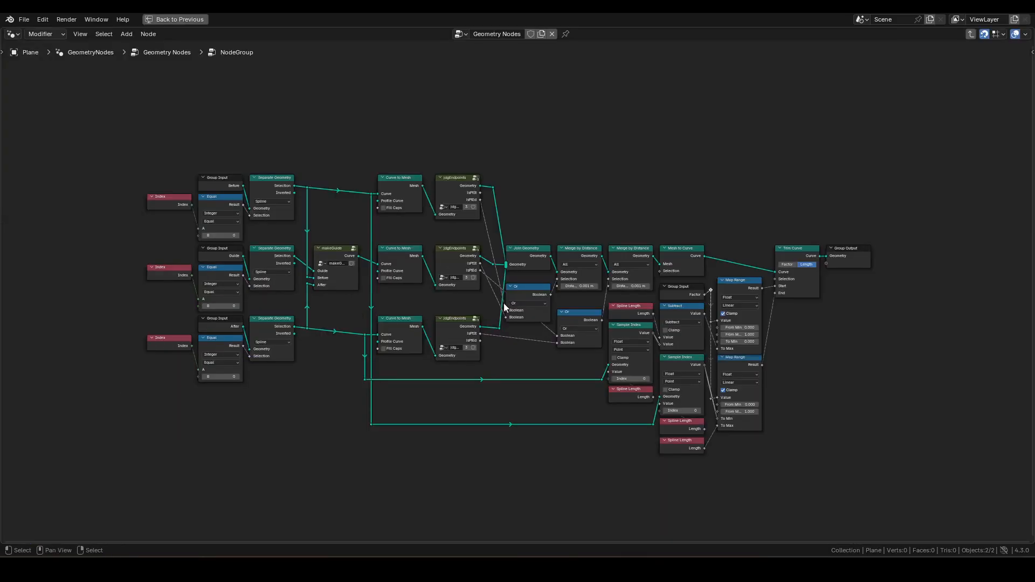
key("Home")
middle_click_drag(441, 167, 447, 183)
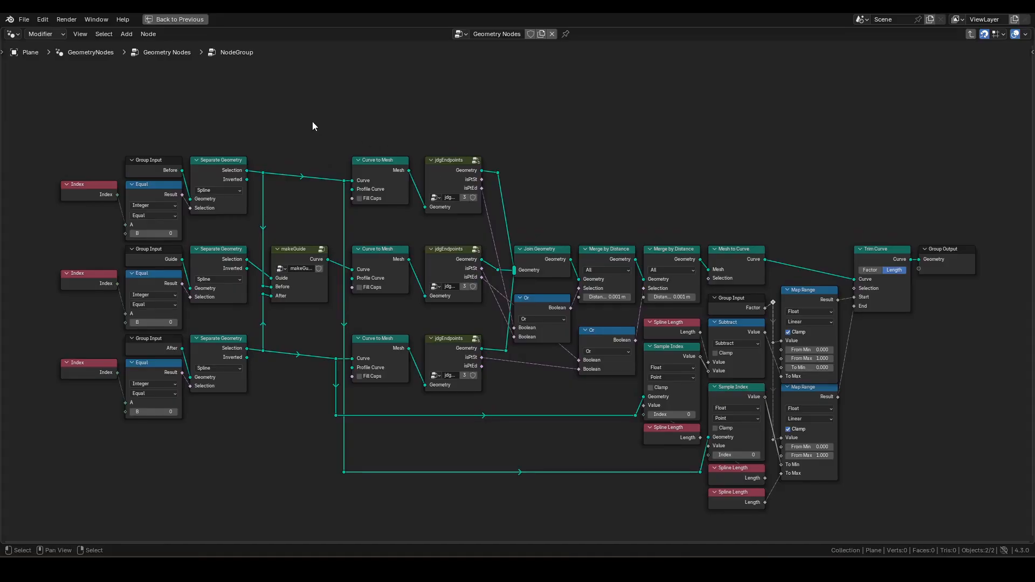
Step: Add a Repeat zone and place it above the first column of nodes
key("F3")
type("re")
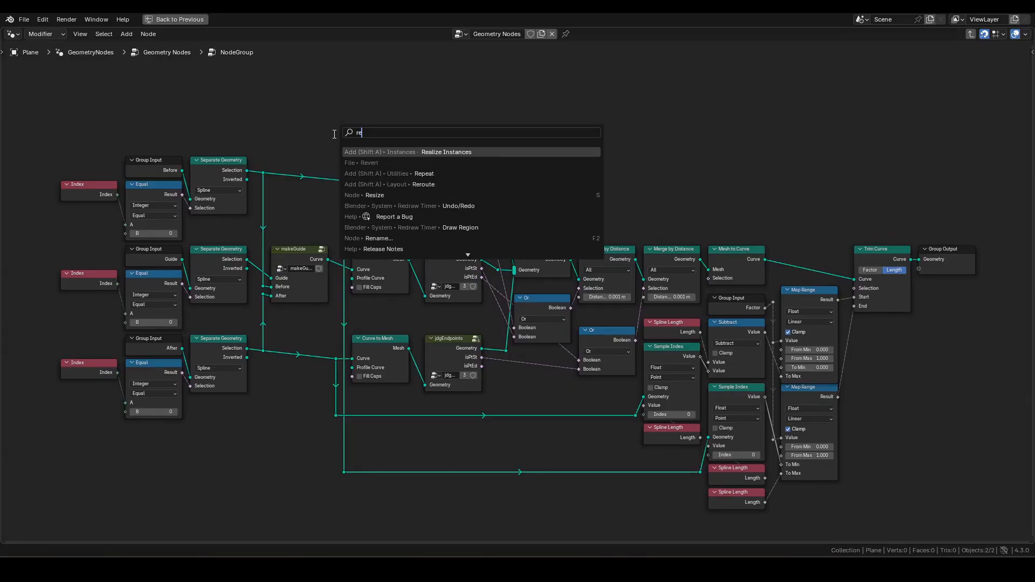
type("p")
key("Return")
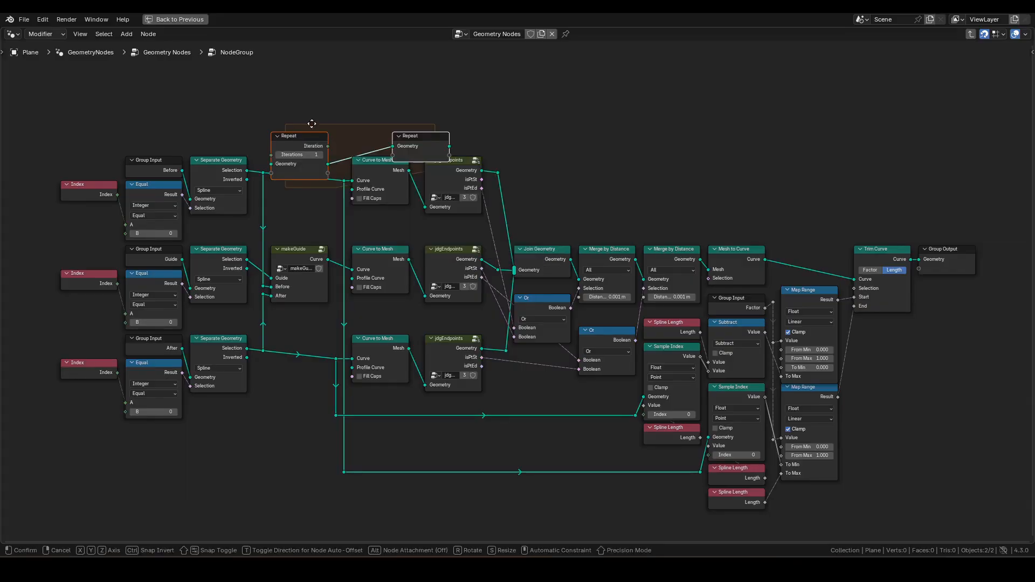
left_click(124, 102)
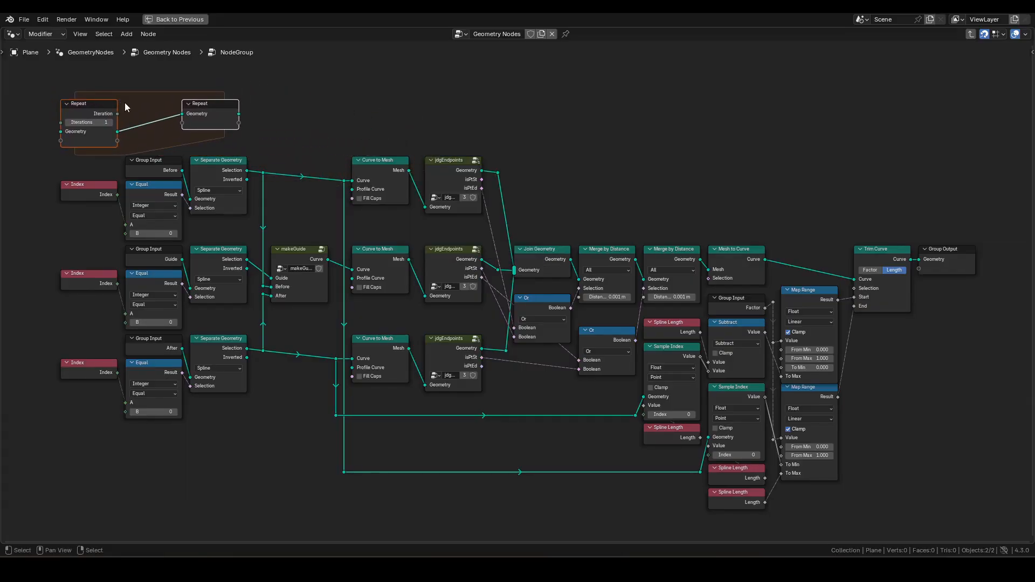
Step: Move the Repeat zone's output node along X until it stands above the Group Output, so the zone spans the whole tree
left_click(202, 114)
key("g")
key("x")
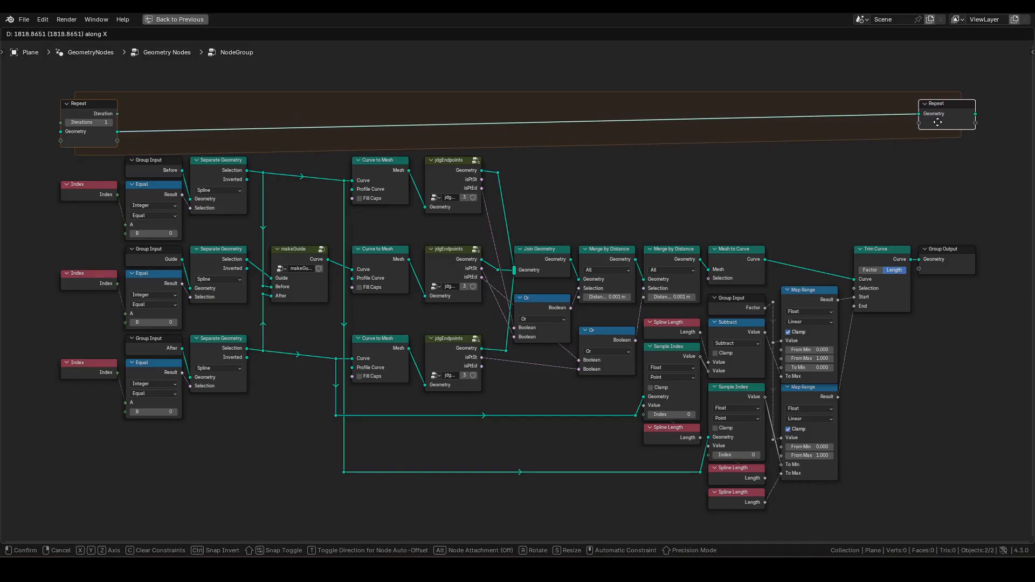
left_click(938, 123)
middle_click_drag(928, 161, 474, 309)
scroll(474, 310, "up", 5)
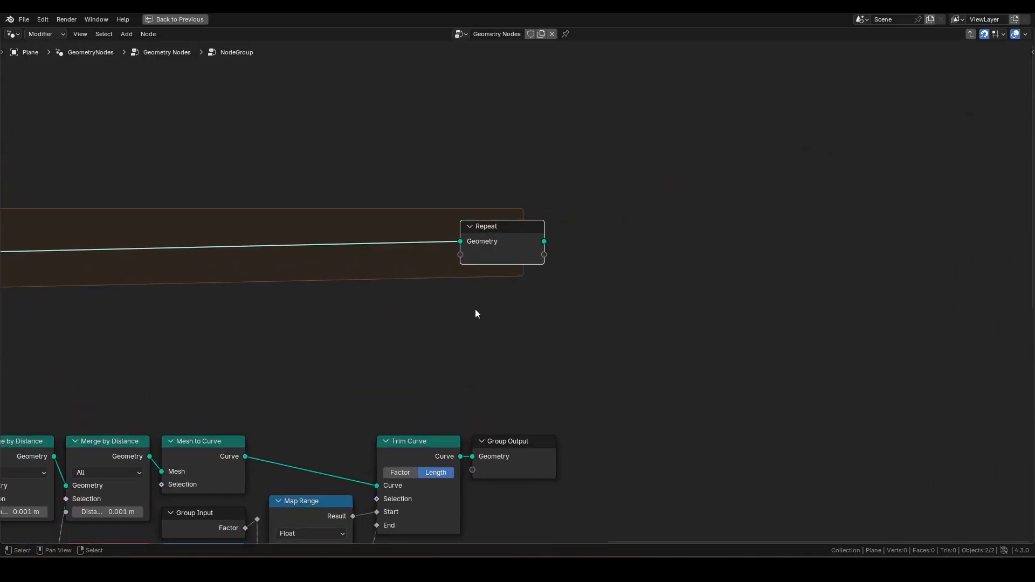
Step: Detach Group Output from Trim Curve, place it beside the Repeat zone's output node, and connect the zone's Geometry to it
left_click_drag(508, 440, 614, 238, "alt")
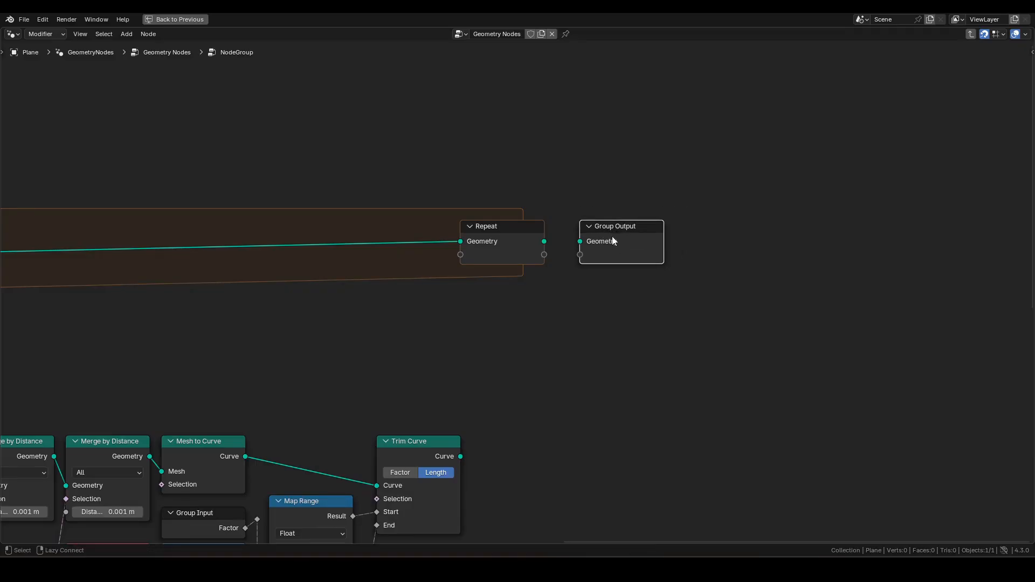
left_click_drag(544, 241, 579, 241)
middle_click_drag(395, 307, 535, 310)
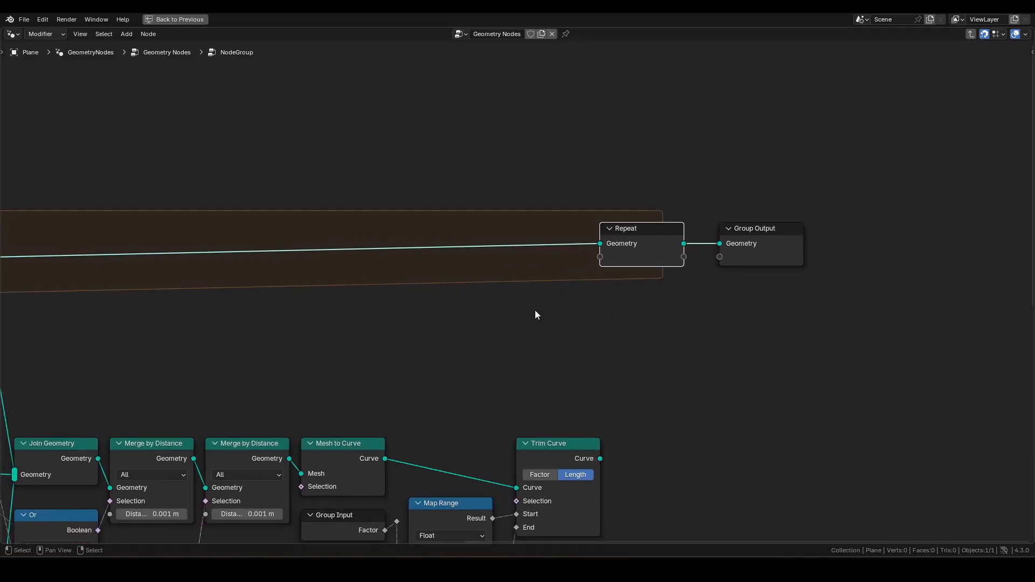
Step: Insert a Join Geometry node on the link entering the Repeat zone's output node and connect Trim Curve's output to it
key("F3")
type("joing")
key("Return")
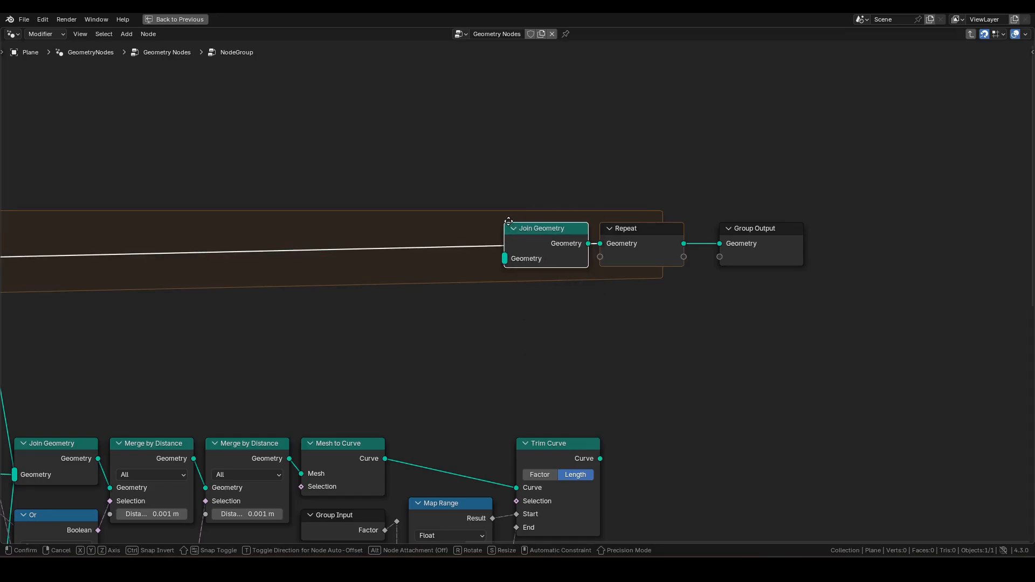
left_click(511, 220)
middle_click_drag(601, 459, 629, 393)
left_click_drag(628, 393, 534, 203)
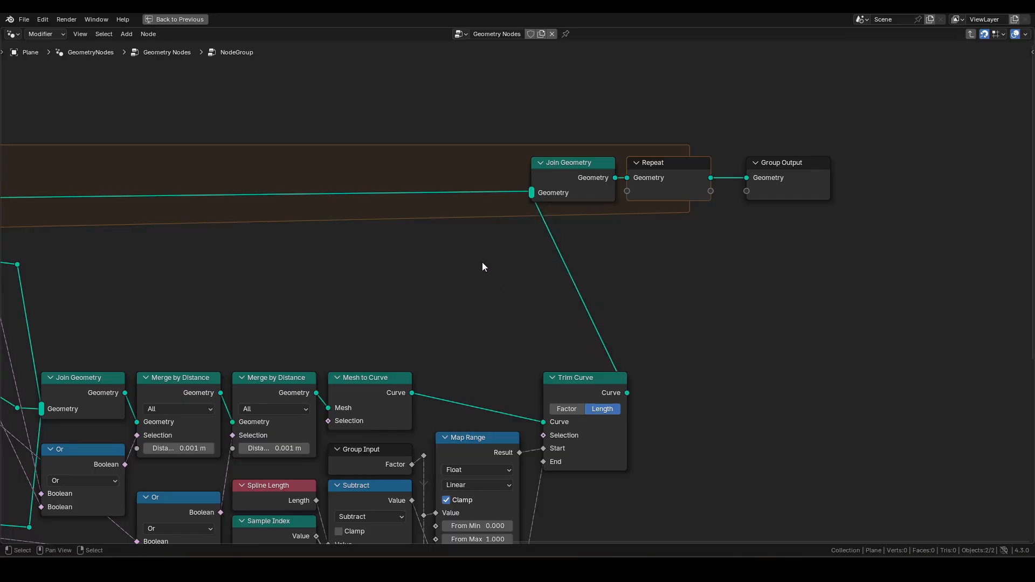
Step: Move Join Geometry, the Repeat output node and Group Output together so that Join Geometry lines up above Trim Curve
left_click_drag(573, 130, 794, 205)
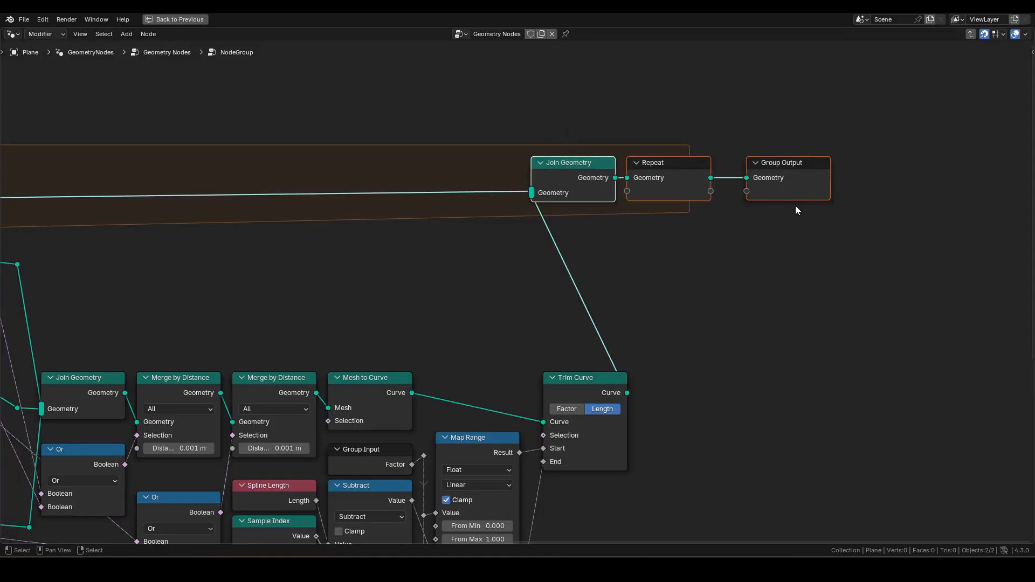
key("g")
left_click(803, 205)
Step: Shift the three Index nodes along X away from their Equal nodes, and nudge the Repeat zone's input node above them
scroll(677, 252, "down", 4)
middle_click_drag(492, 296, 173, 274, "shift")
scroll(244, 247, "up", 1)
left_click_drag(242, 225, 425, 505)
key("g")
key("x")
left_click(401, 506)
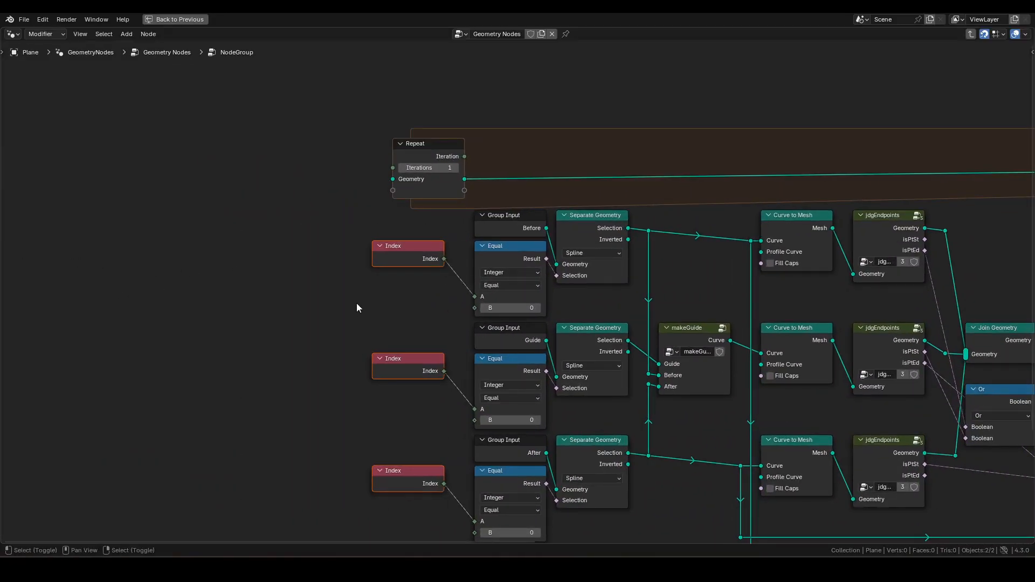
middle_click_drag(357, 302, 384, 303, "shift")
left_click_drag(464, 149, 452, 147)
middle_click_drag(485, 150, 465, 146)
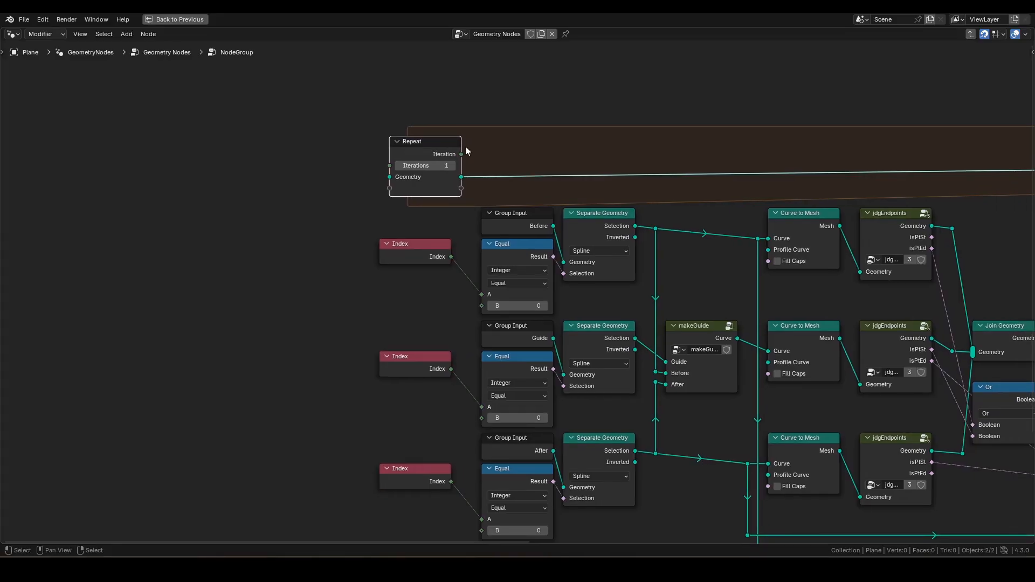
Step: Connect the Repeat zone's Iteration output to the B input of all three Equal nodes
left_click_drag(461, 155, 477, 308)
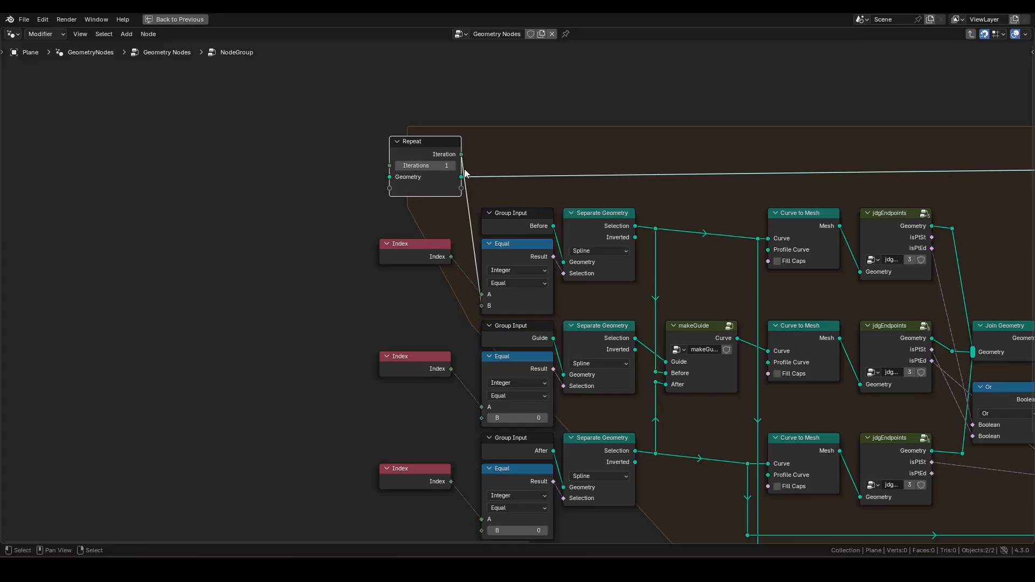
left_click_drag(461, 155, 481, 418)
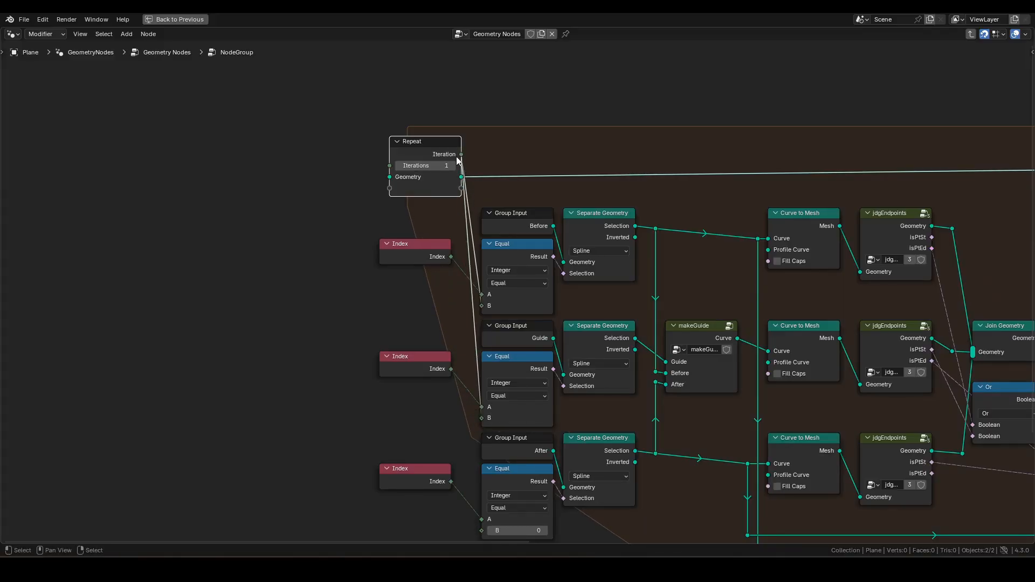
left_click_drag(462, 154, 481, 518)
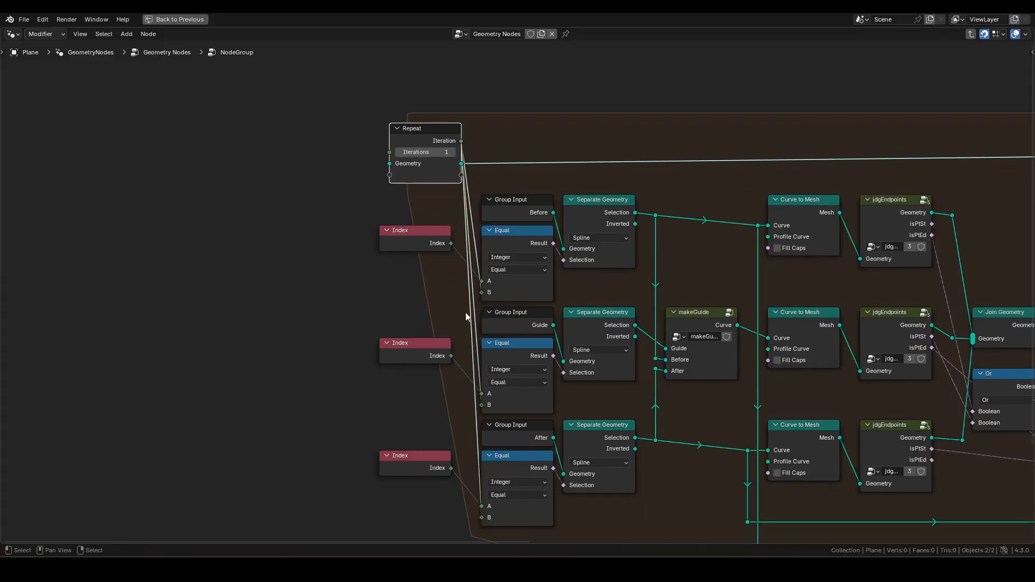
Step: Add a reroute on each Iteration link and stack the three reroutes in a column beside the Equal nodes' B inputs
right_click_drag(477, 176, 444, 218, "shift")
key("g")
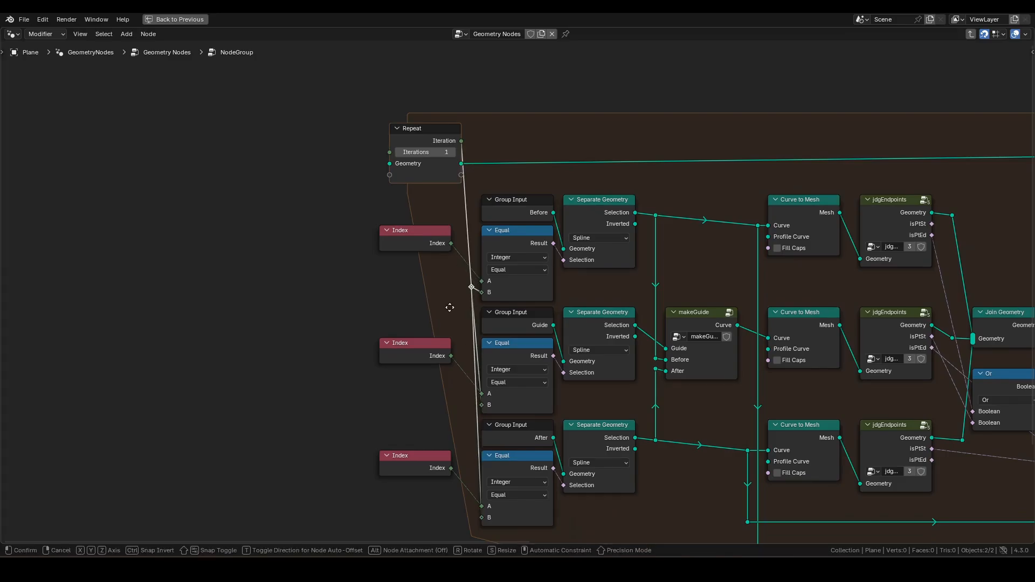
left_click(452, 308)
right_click_drag(482, 309, 460, 320, "shift")
key("g")
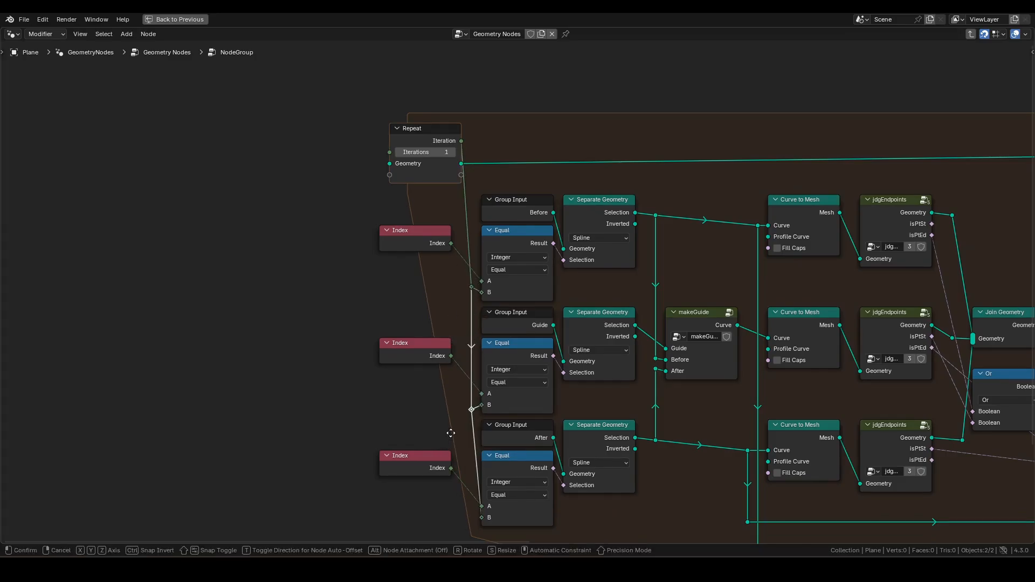
left_click(452, 433)
right_click_drag(479, 429, 461, 468, "shift")
key("g")
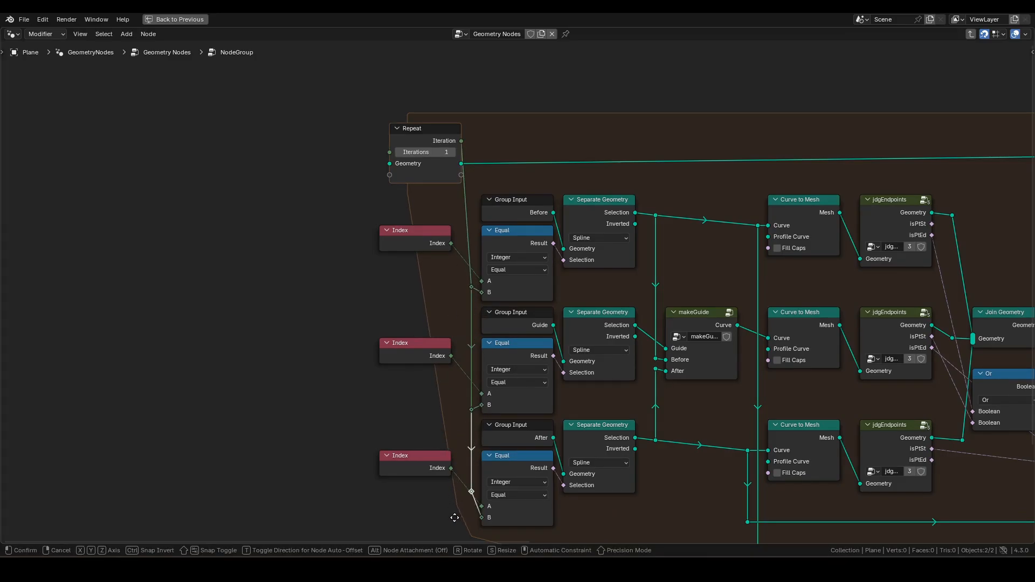
left_click(455, 502)
Step: Adjust the middle reroute's height and add another reroute on the Iteration link, level with the Repeat zone's Iteration output
middle_click_drag(466, 226, 463, 296, "shift")
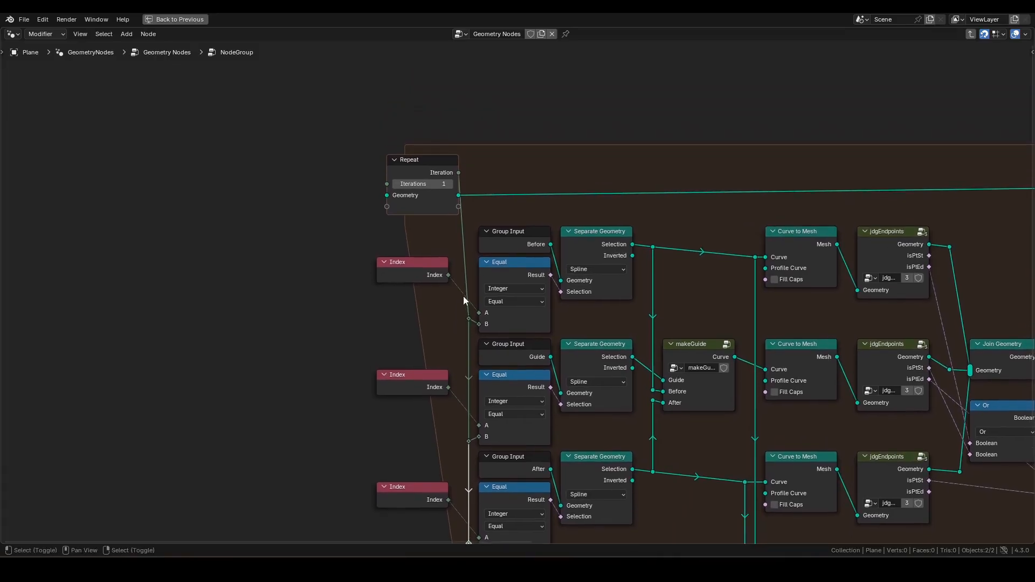
left_click(469, 439)
key("g")
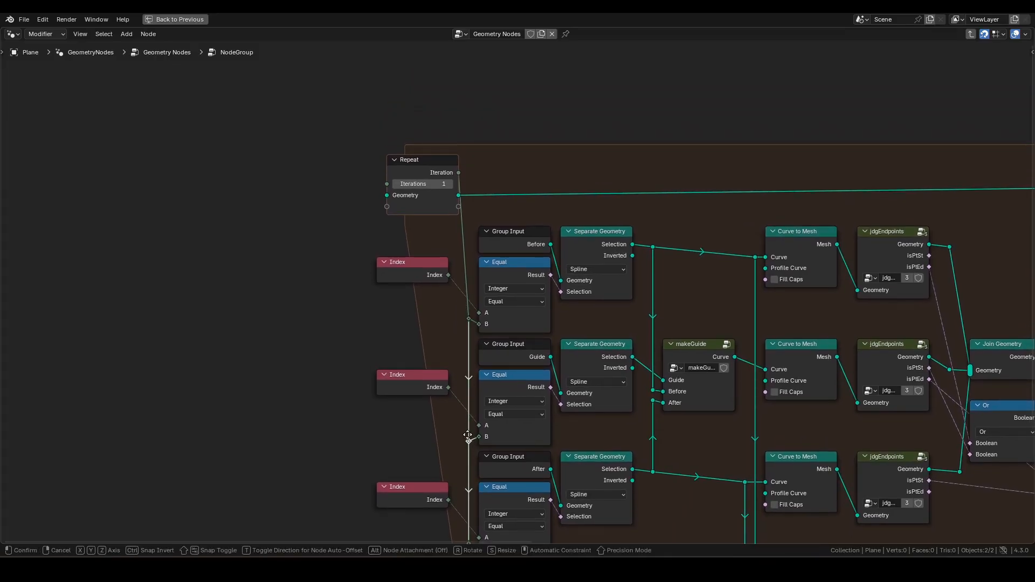
left_click(467, 431)
right_click_drag(468, 217, 454, 217, "shift")
key("g")
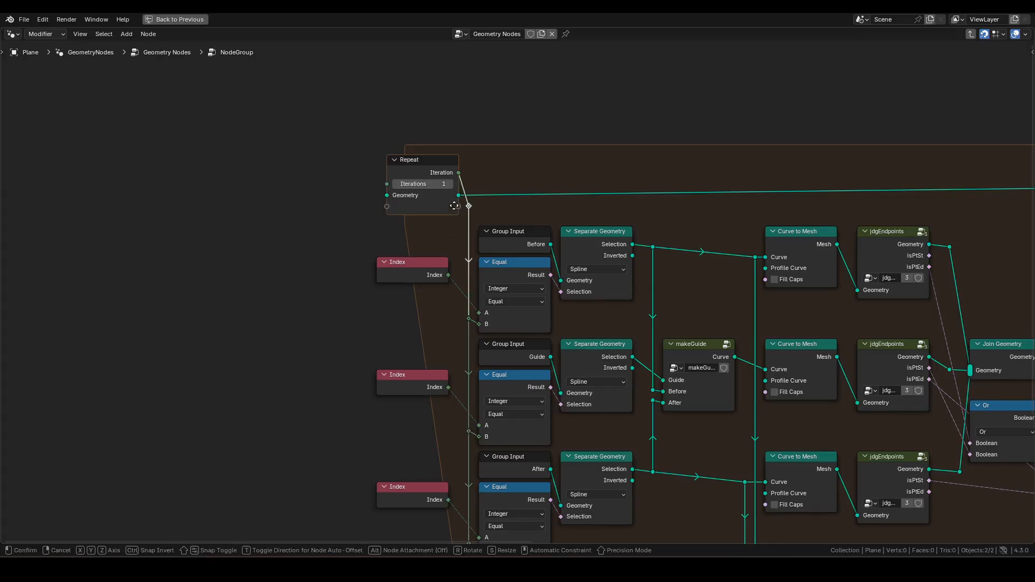
left_click(454, 187)
Step: Move the row with both Repeat nodes, Join Geometry and Group Output down closer to the rest of the tree
scroll(493, 196, "down", 4)
middle_click_drag(683, 228, 408, 178)
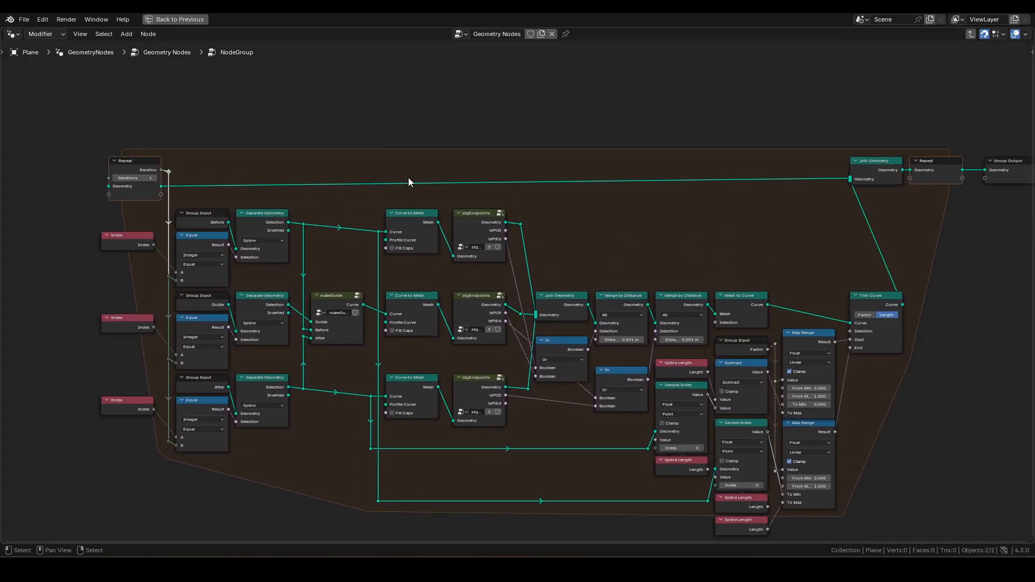
scroll(408, 178, "down", 2)
left_click_drag(143, 150, 936, 209)
key("g")
left_click(935, 222)
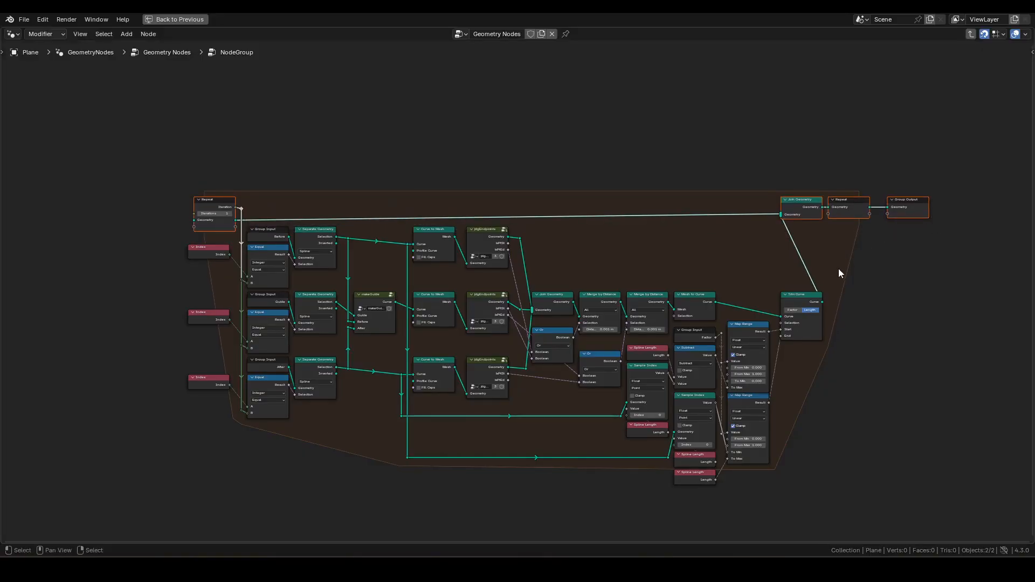
scroll(839, 268, "up", 1)
middle_click_drag(844, 288, 837, 276)
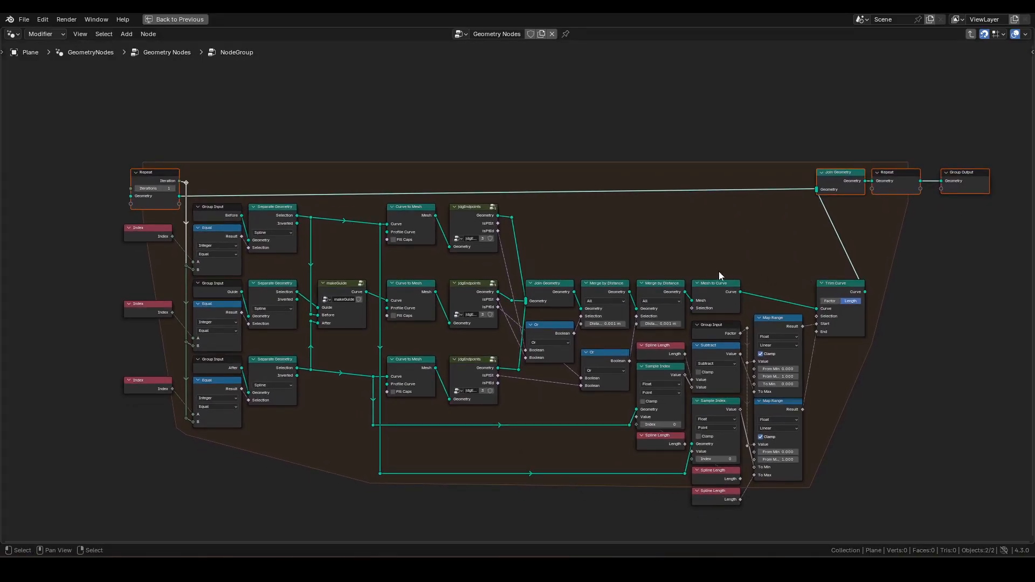
Step: Duplicate the Guide Group Input and place the copy in front of the Repeat zone's input node
middle_click_drag(297, 249, 446, 287)
scroll(446, 287, "up", 2)
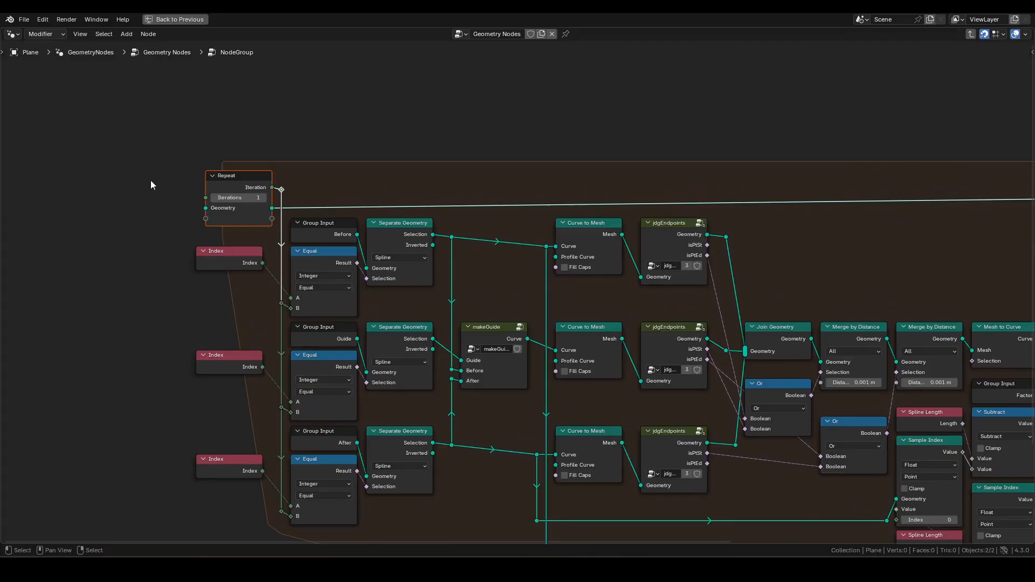
middle_click_drag(150, 181, 302, 197)
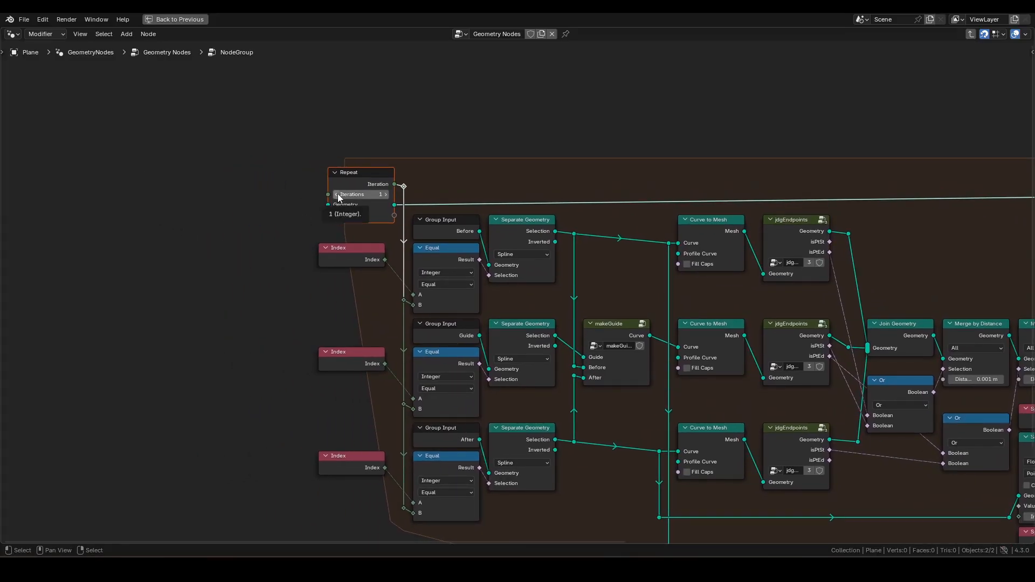
left_click(443, 332)
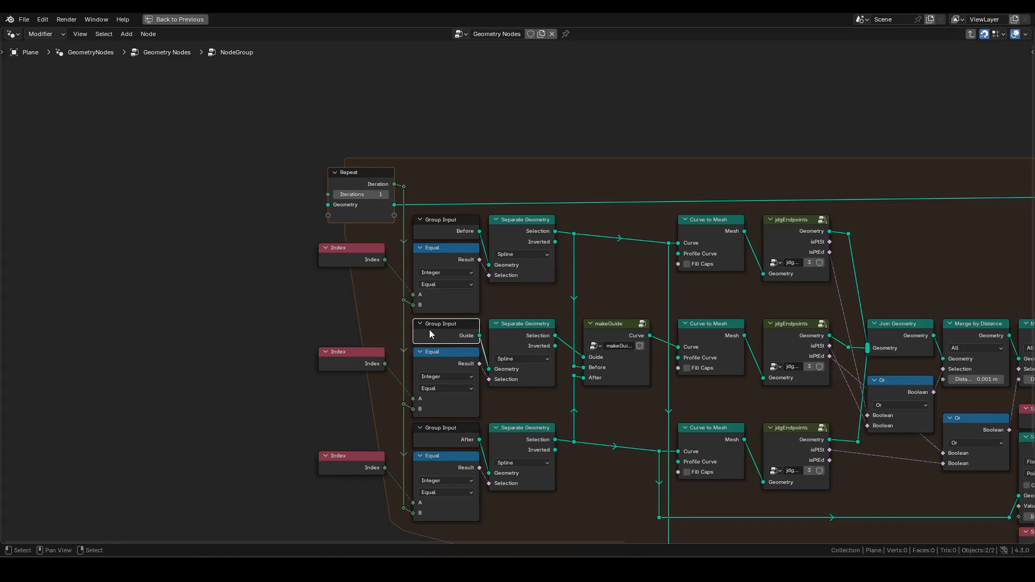
key("shift+d")
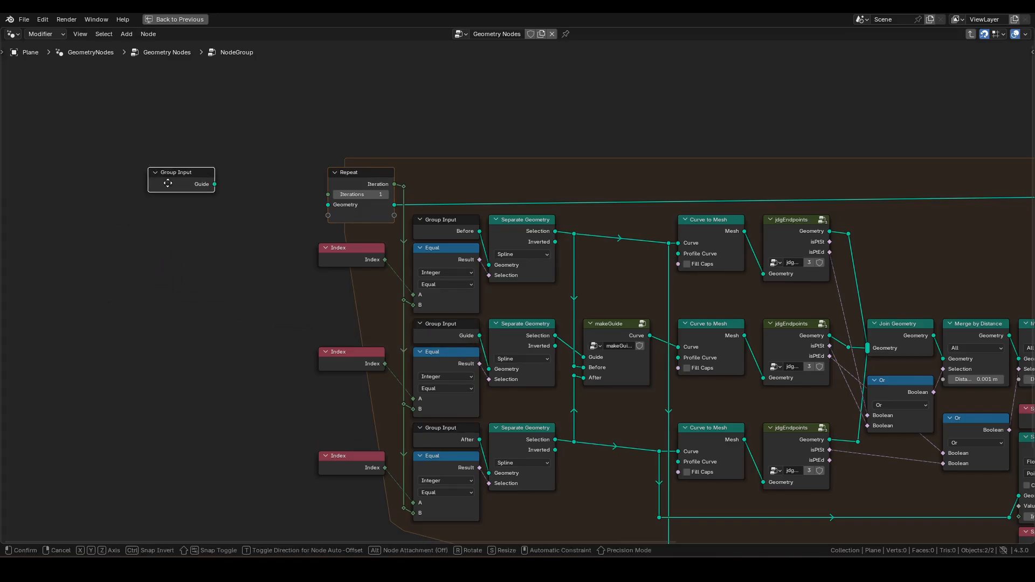
left_click(165, 178)
scroll(140, 226, "up", 5)
middle_click_drag(97, 179, 290, 289)
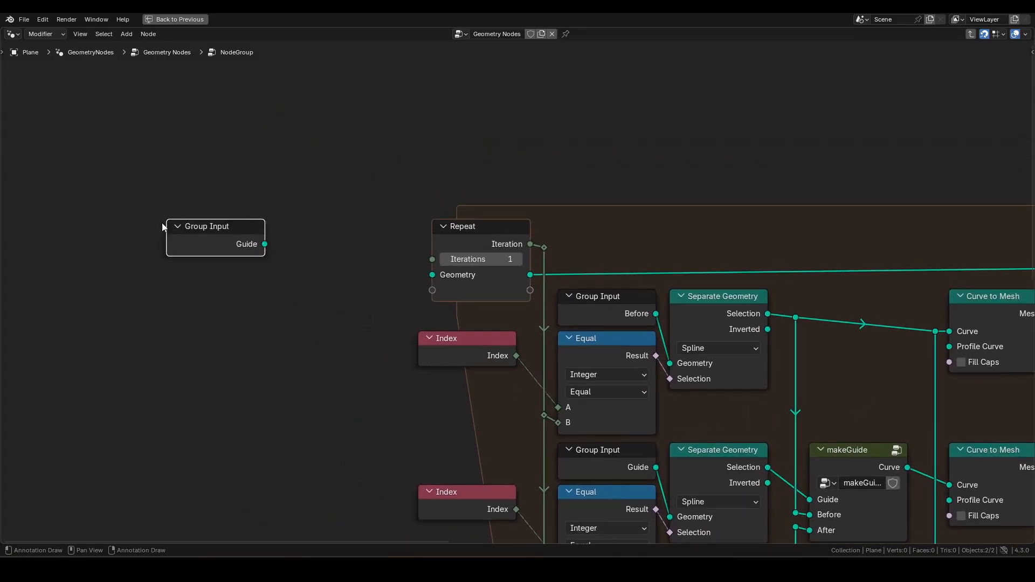
Step: Add a Curve Domain Size node to the copied Guide input, showing only Spline Count, linked to the Repeat zone's Iterations
left_click_drag(265, 245, 308, 248)
type("ds")
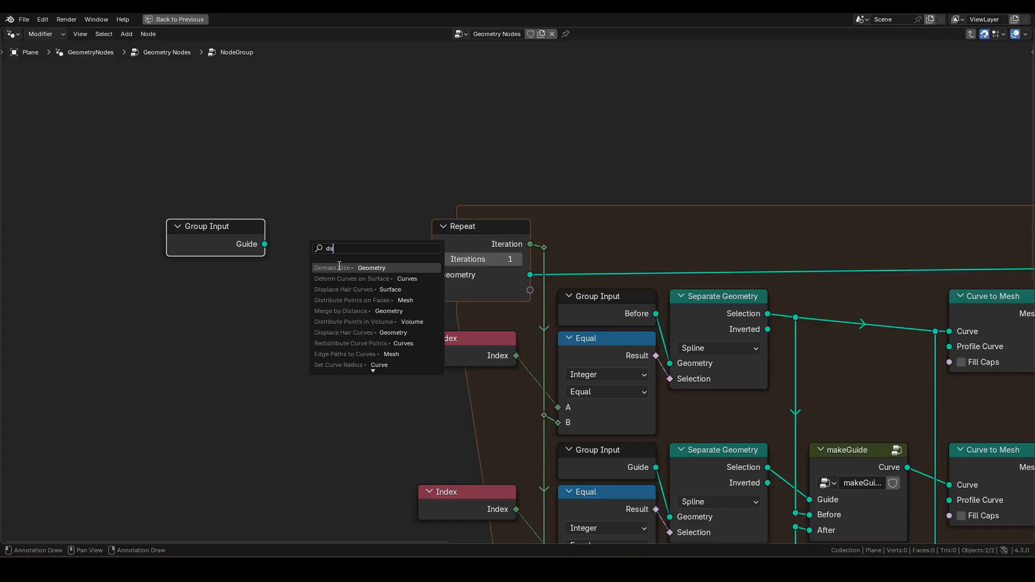
left_click(339, 268)
left_click(310, 258)
left_click(325, 311)
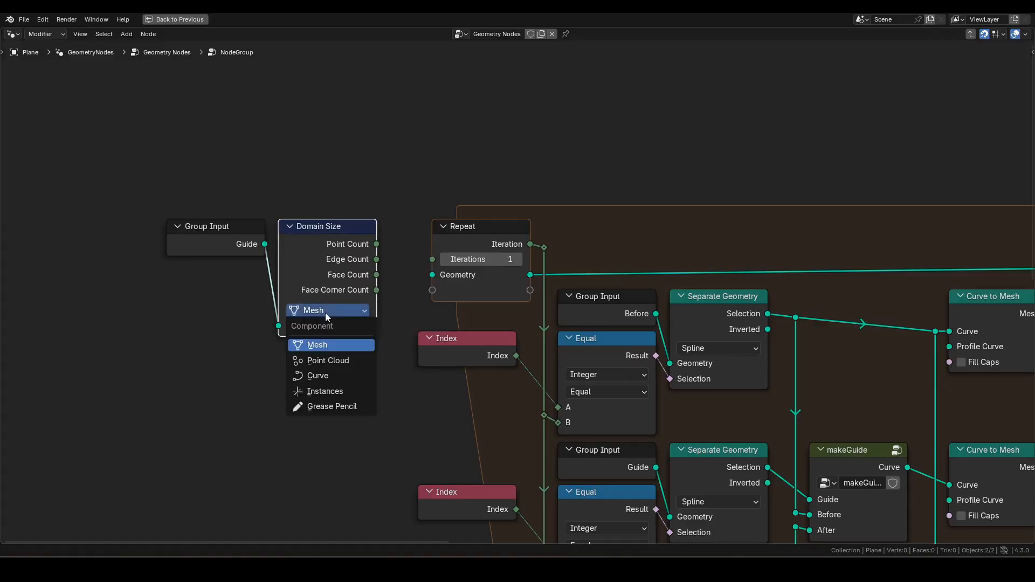
key("c")
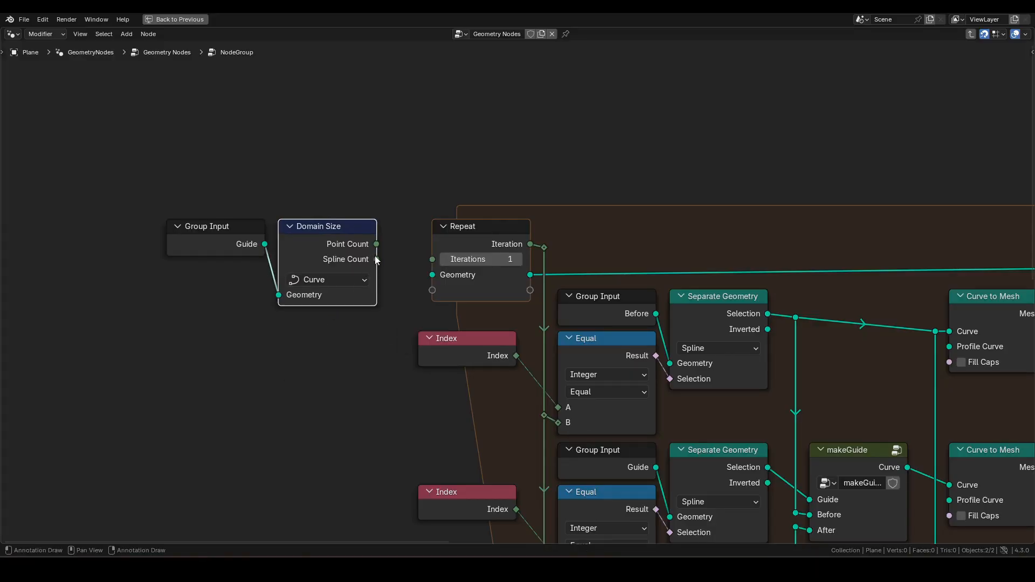
left_click_drag(377, 259, 439, 267)
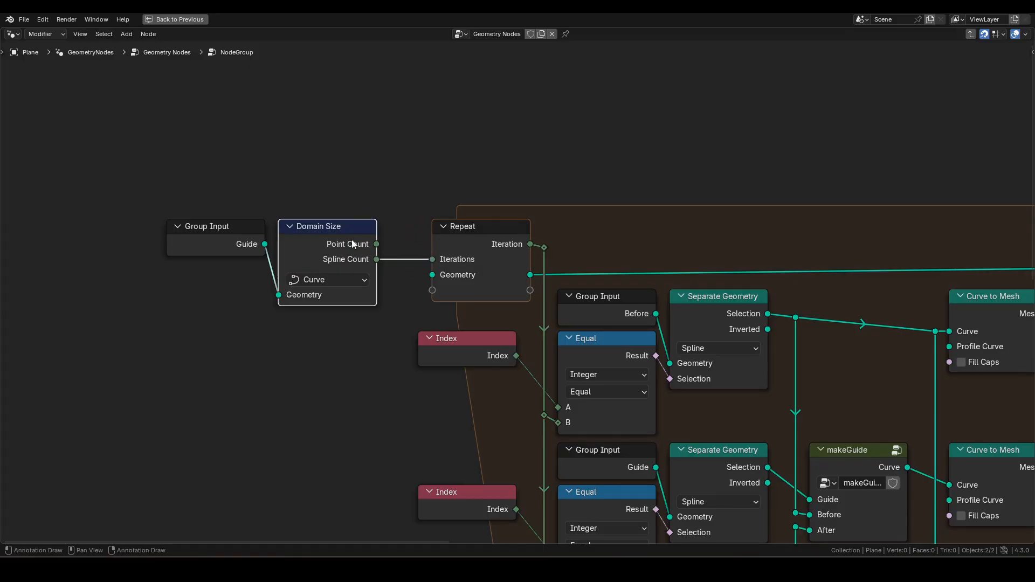
key("ctrl+h")
Step: Move the copied Group Input and Domain Size together closer to the Repeat zone's input node
left_click_drag(382, 317, 166, 182)
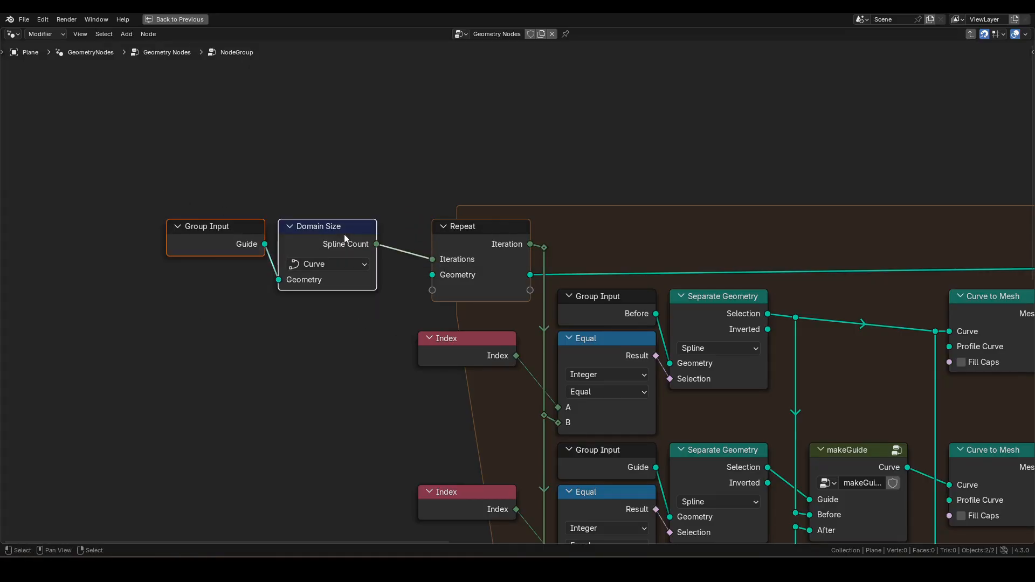
key("g")
left_click(381, 232)
key("Home")
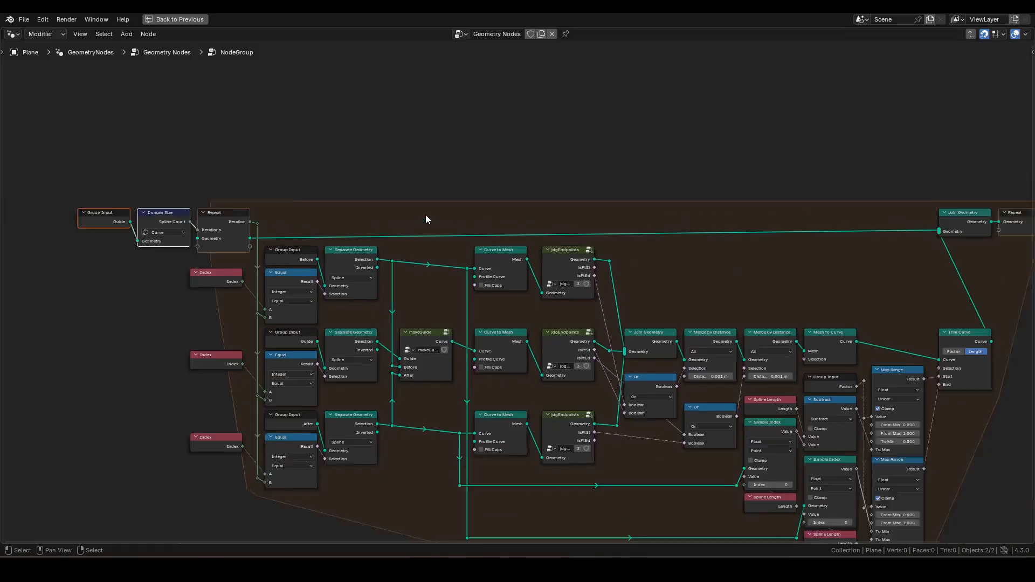
middle_click_drag(576, 238, 497, 200, "shift")
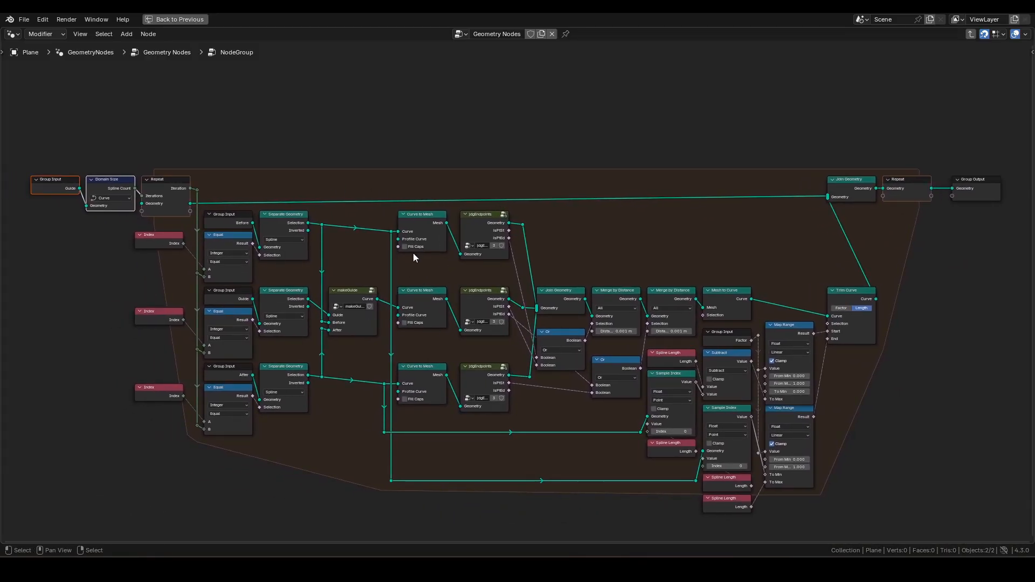
middle_click_drag(474, 268, 473, 248, "shift")
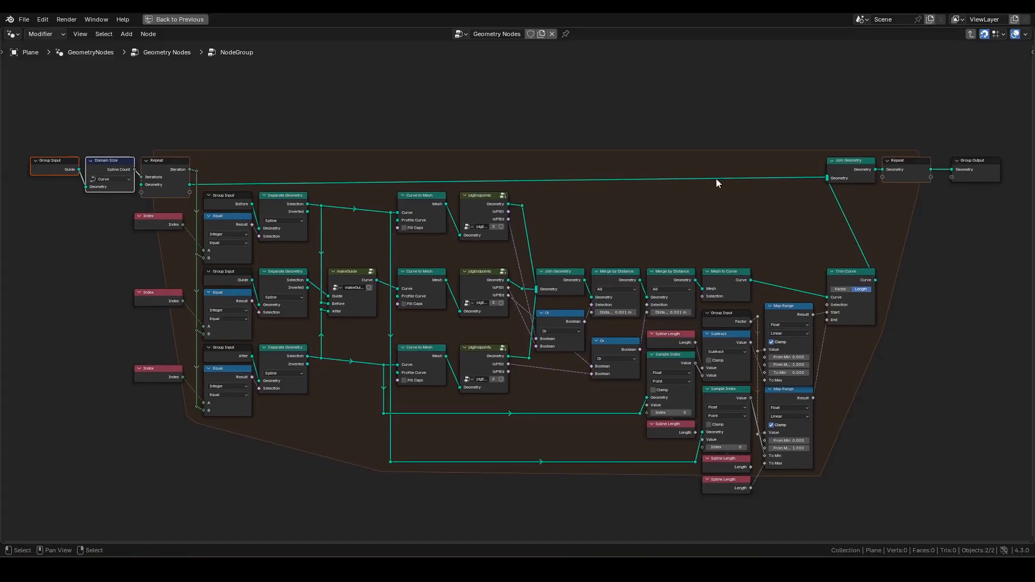
Step: Leave the node group and rename its group node morphText
left_click(977, 164)
key("Tab")
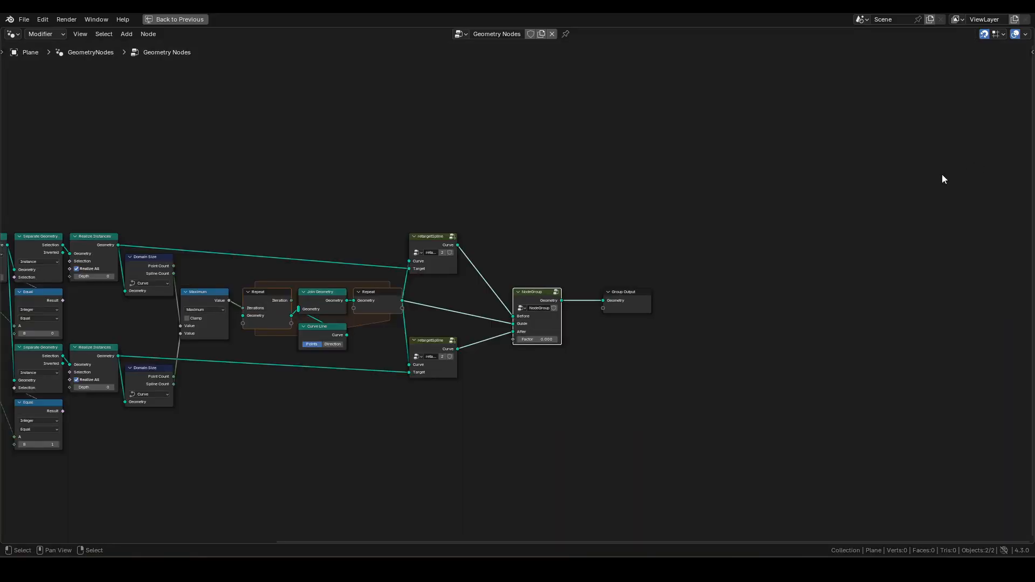
scroll(351, 253, "up", 3)
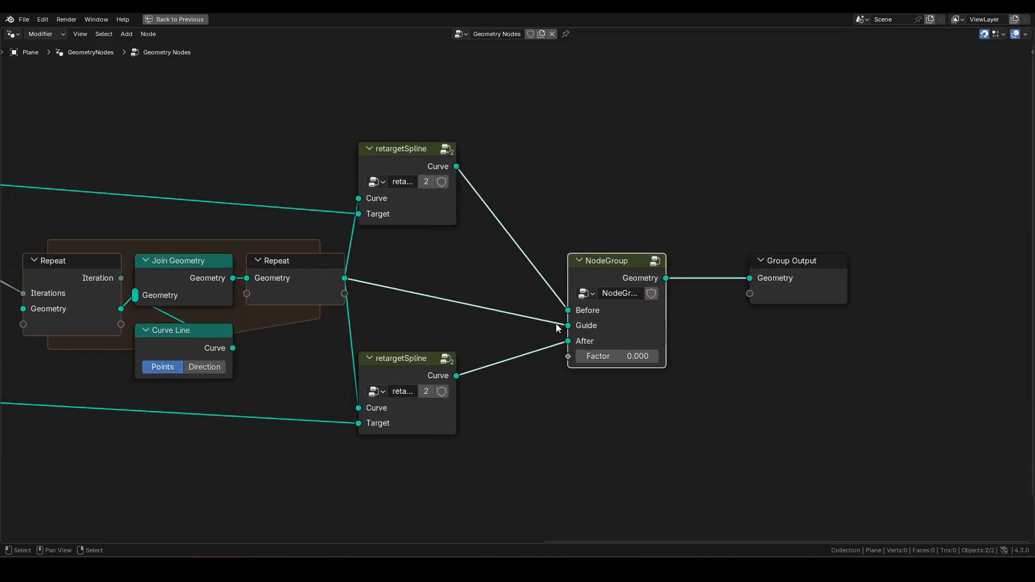
double_click(624, 294)
type("morp")
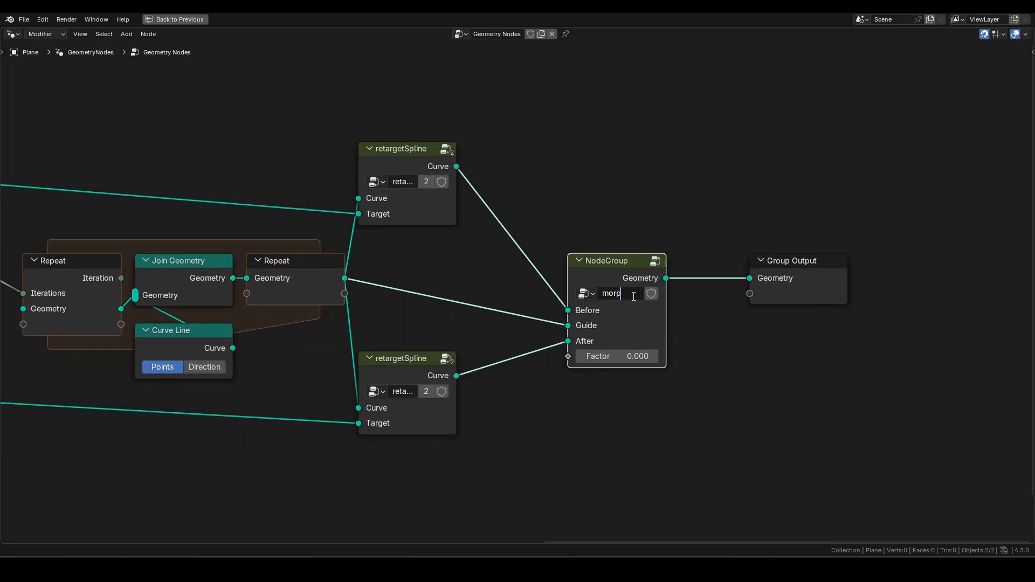
type("hText")
key("Return")
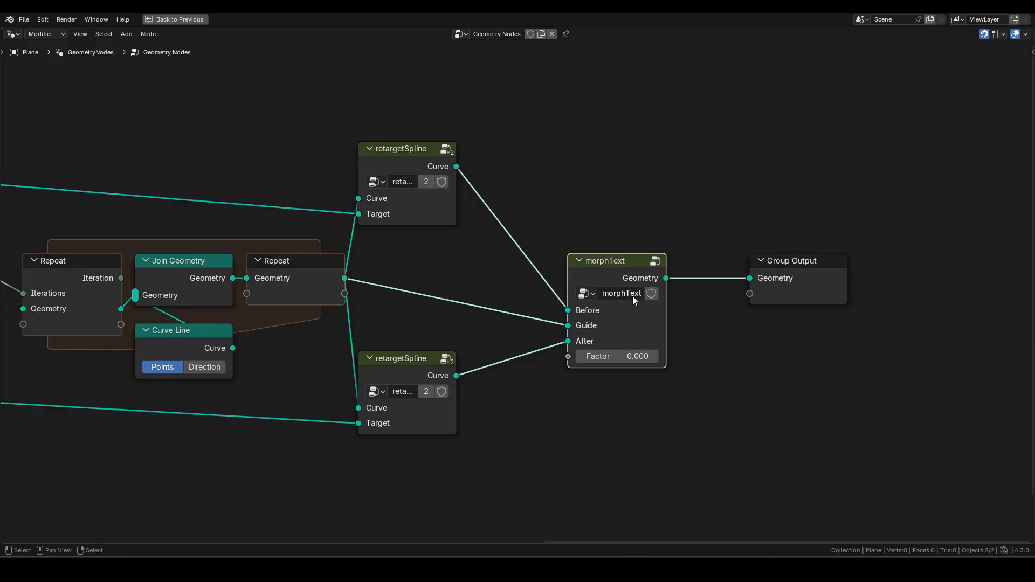
Step: Nudge the morphText node up, restore the full workspace layout, and scrub its Factor to -0.050 to test the morph
left_click_drag(596, 260, 595, 239)
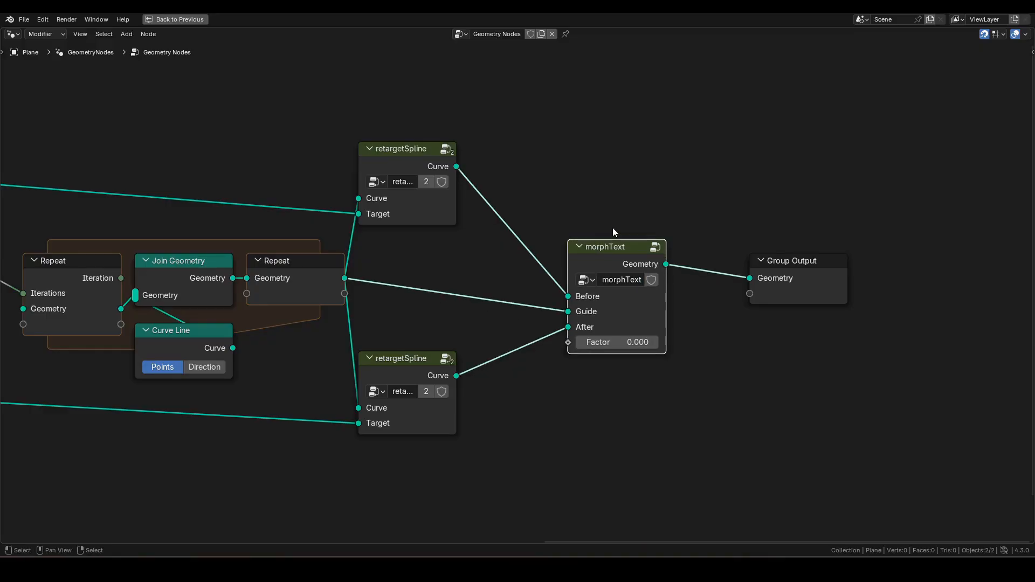
key("ctrl+space")
scroll(612, 228, "down", 2)
middle_click_drag(603, 254, 663, 255)
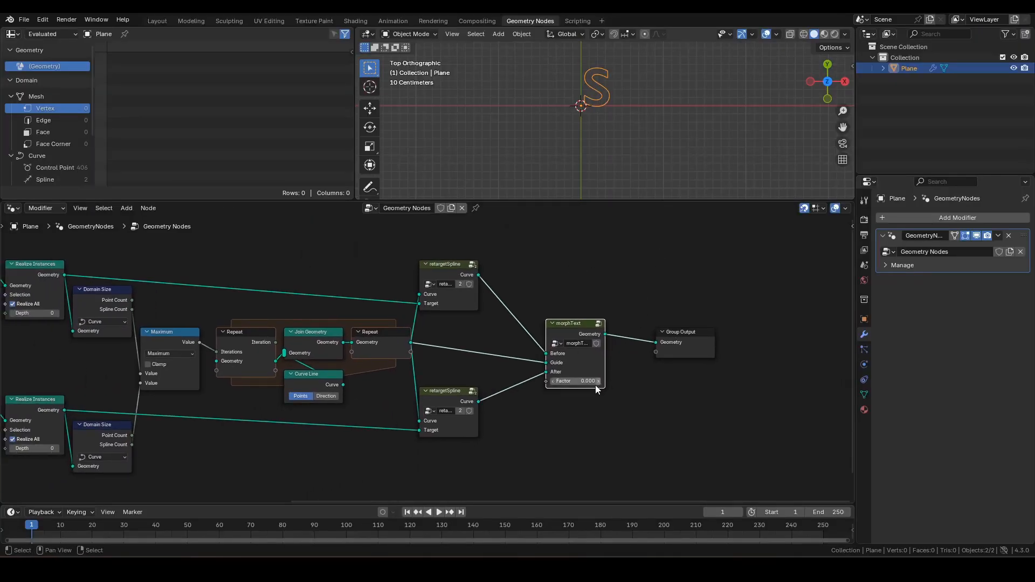
mouse_move(564, 382)
left_mouse_down("ctrl")
mouse_move(598, 382)
mouse_move(564, 383)
left_mouse_up("ctrl")
middle_click_drag(544, 415, 580, 376)
scroll(581, 380, "up", 3)
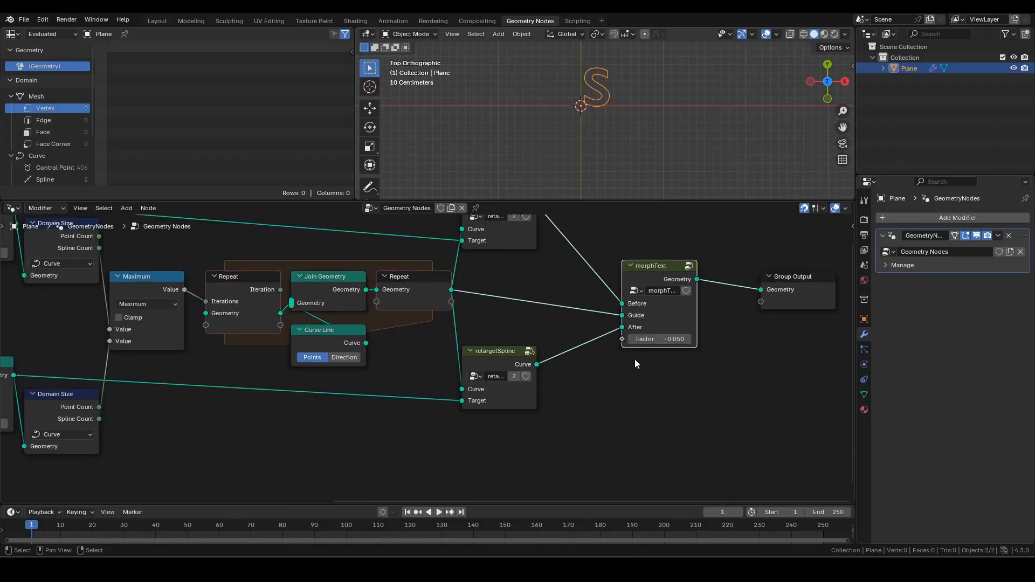
scroll(607, 371, "down", 2)
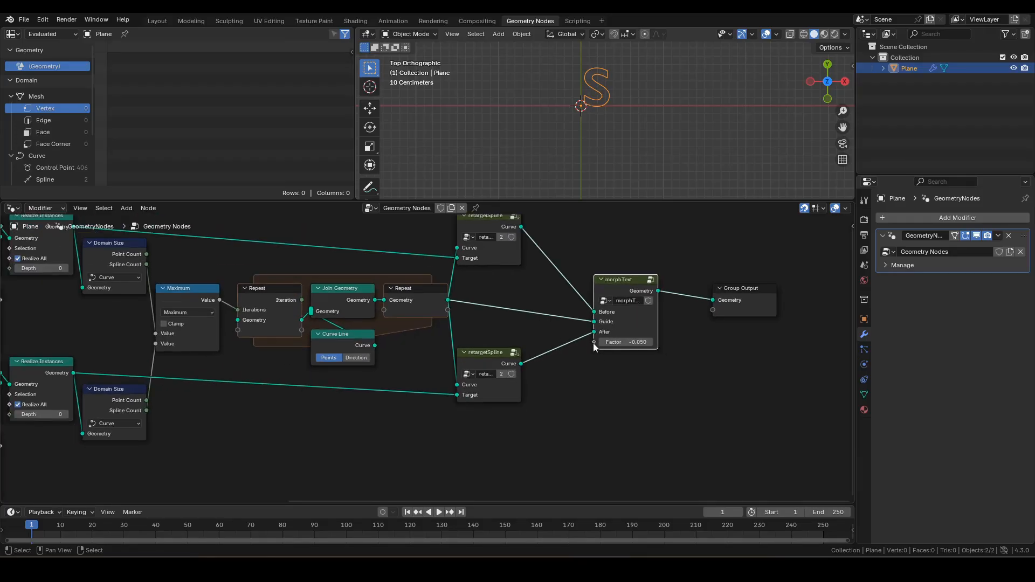
Step: Add a Float Curve node linked to morphText's Factor input and place it below the second retargetSpline node
left_click_drag(594, 342, 517, 435)
type("f")
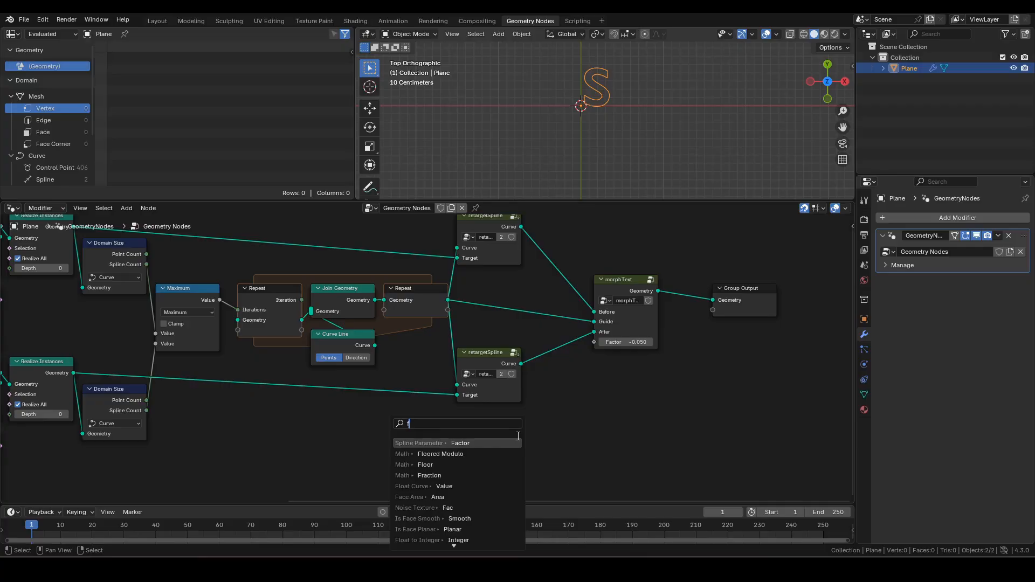
type("c")
key("Return")
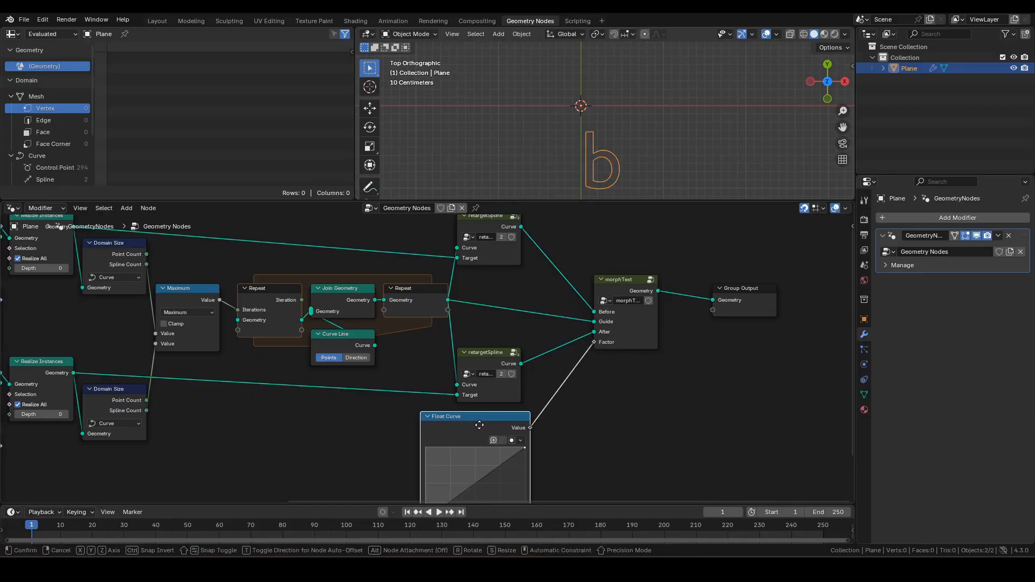
left_click(477, 427)
Step: Shape the Float Curve into an S-curve with points at about (0.245, 0.05) and (0.786, 0.95)
middle_click_drag(555, 412, 602, 337, "shift")
scroll(601, 340, "up", 3)
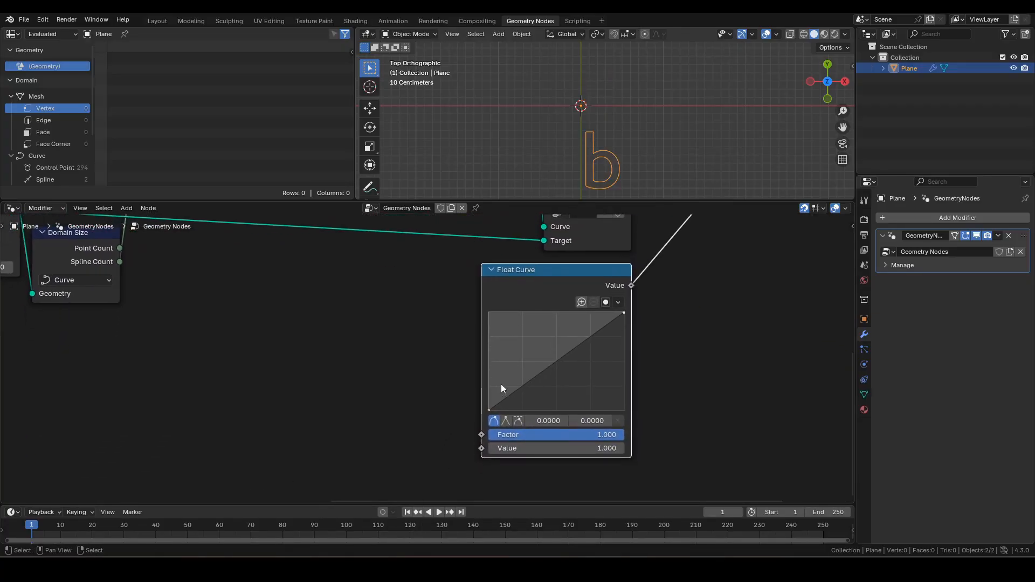
left_click_drag(519, 388, 521, 405)
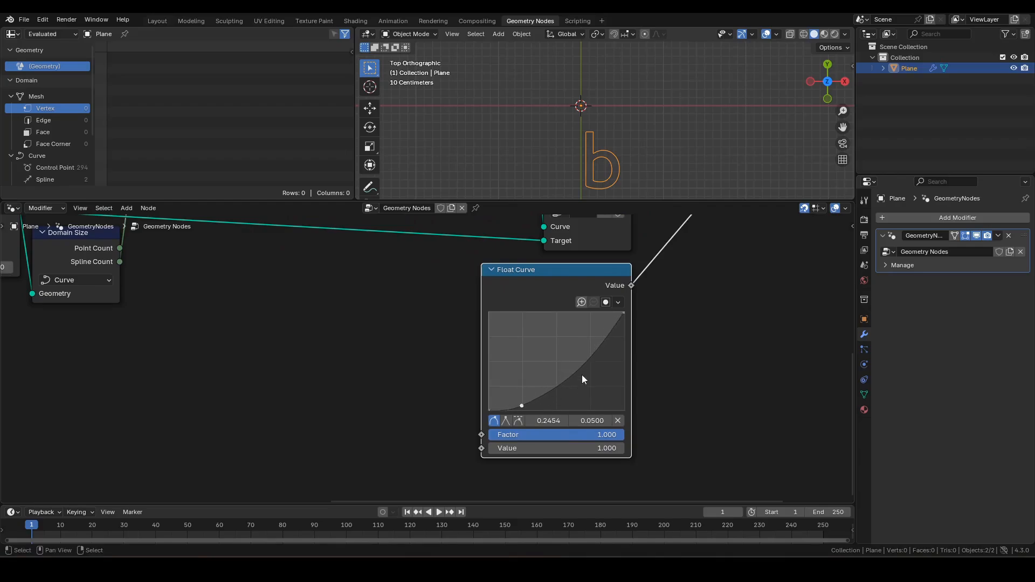
left_click_drag(598, 345, 595, 317)
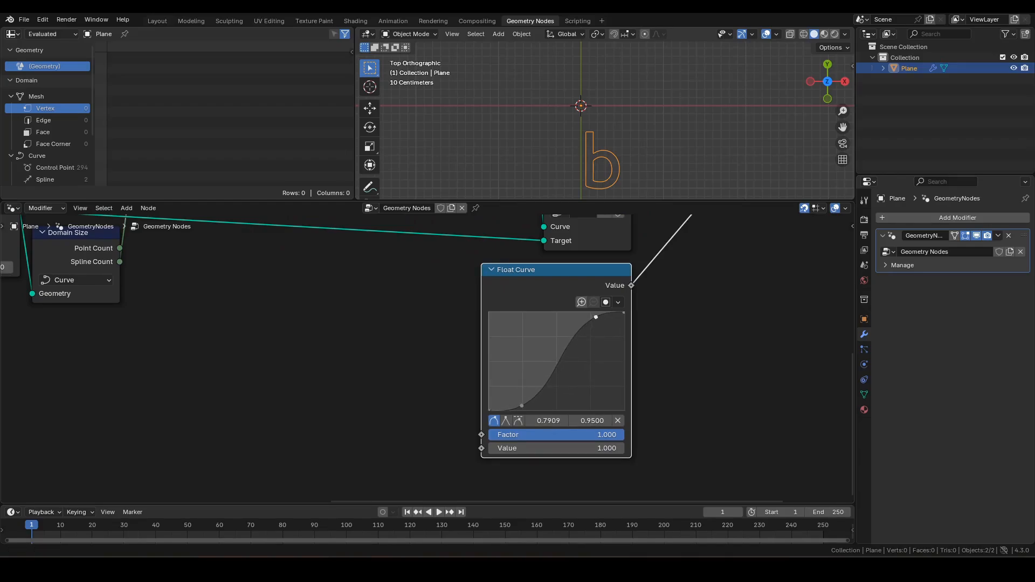
Step: Add a Map Range node linked to the Float Curve's Value input and place it in front of that node
middle_click_drag(388, 312, 487, 314)
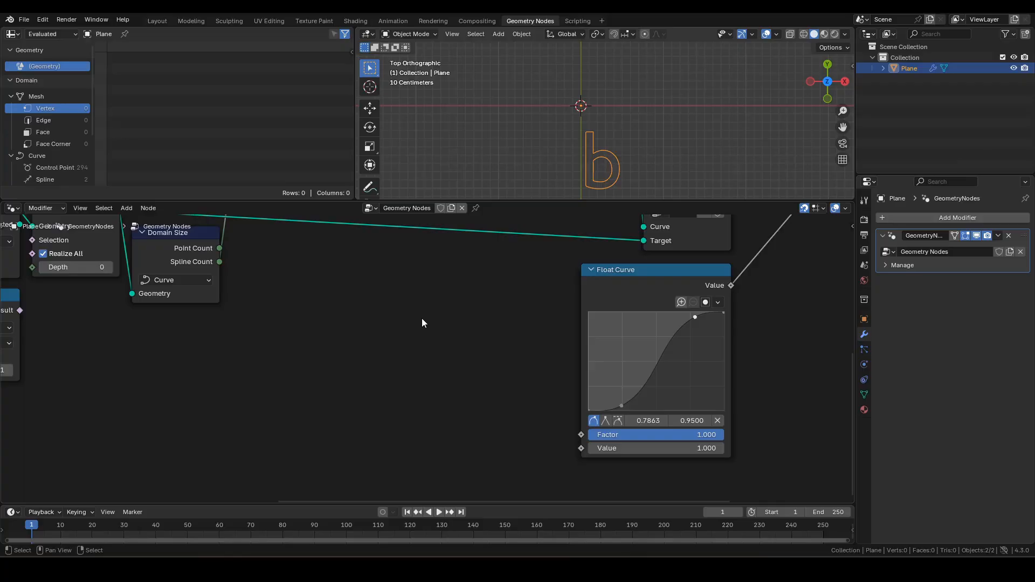
key("F3")
key("Escape")
left_click_drag(581, 448, 529, 431)
type("map range")
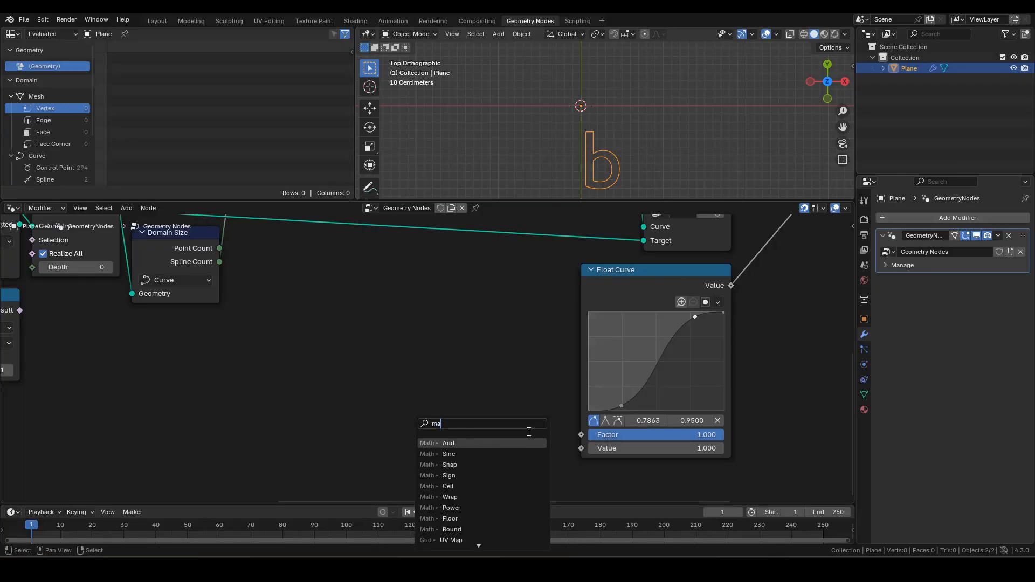
key("Return")
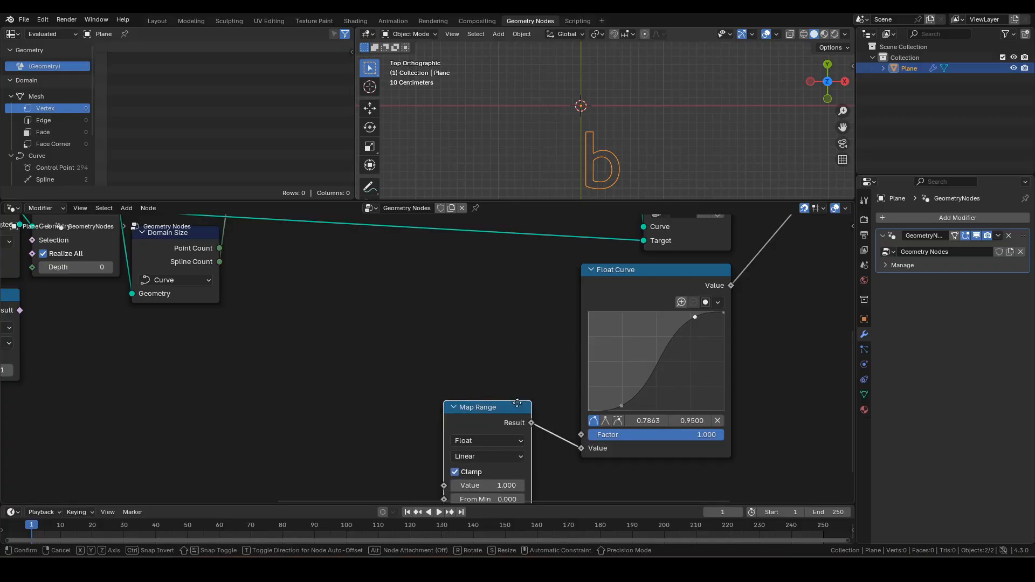
left_click(553, 357)
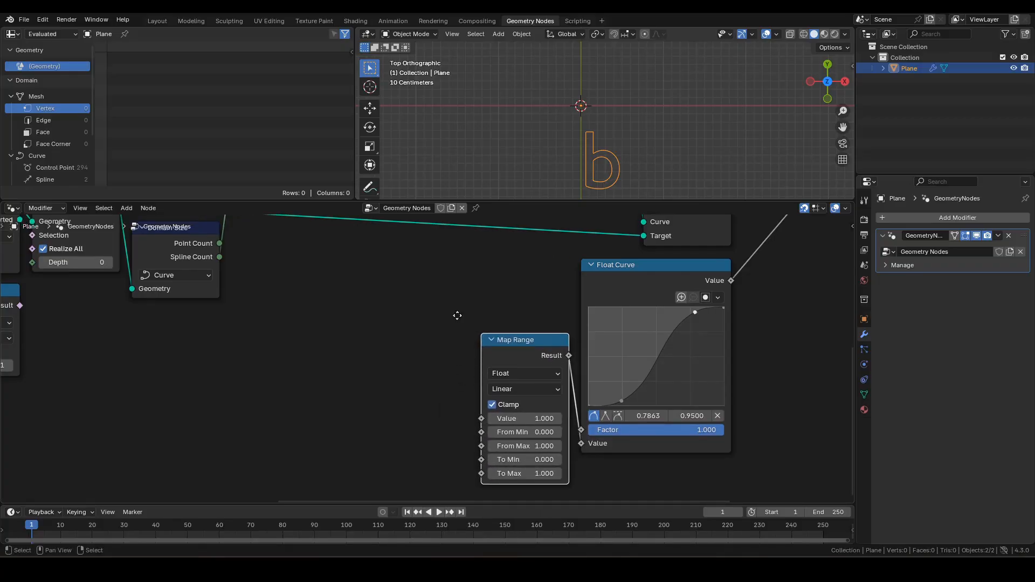
Step: Set the Map Range node's From Min to 0.1 and From Max to 0.9
middle_click_drag(458, 314, 459, 279)
left_click(513, 403)
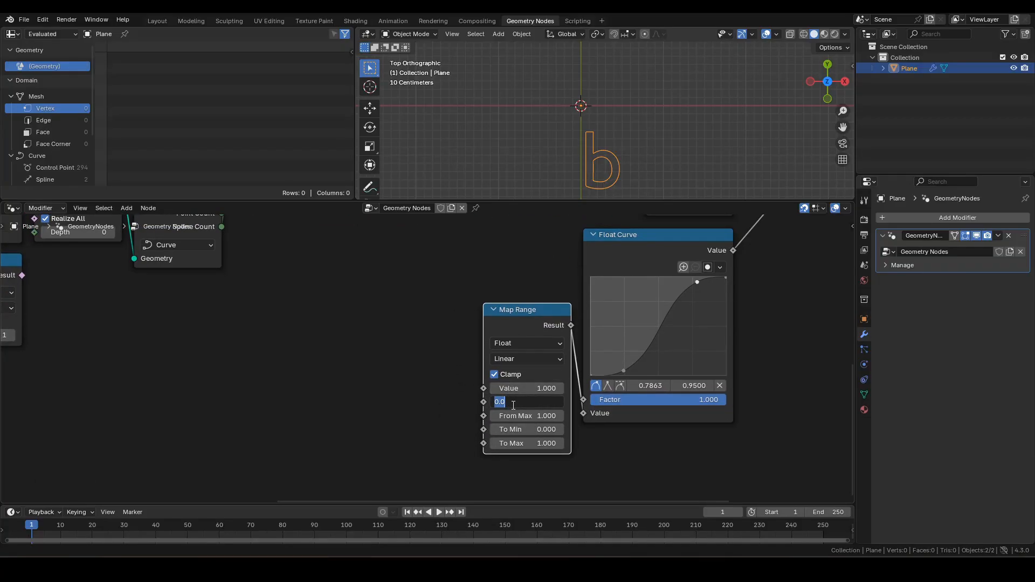
type("0.1")
key("Tab")
key("BackSpace")
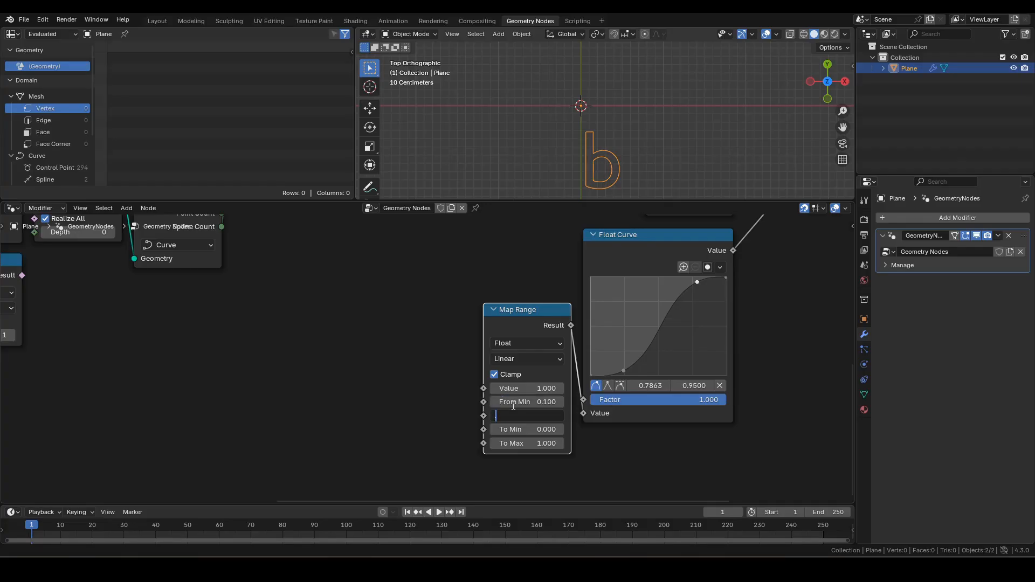
type(".9")
key("Return")
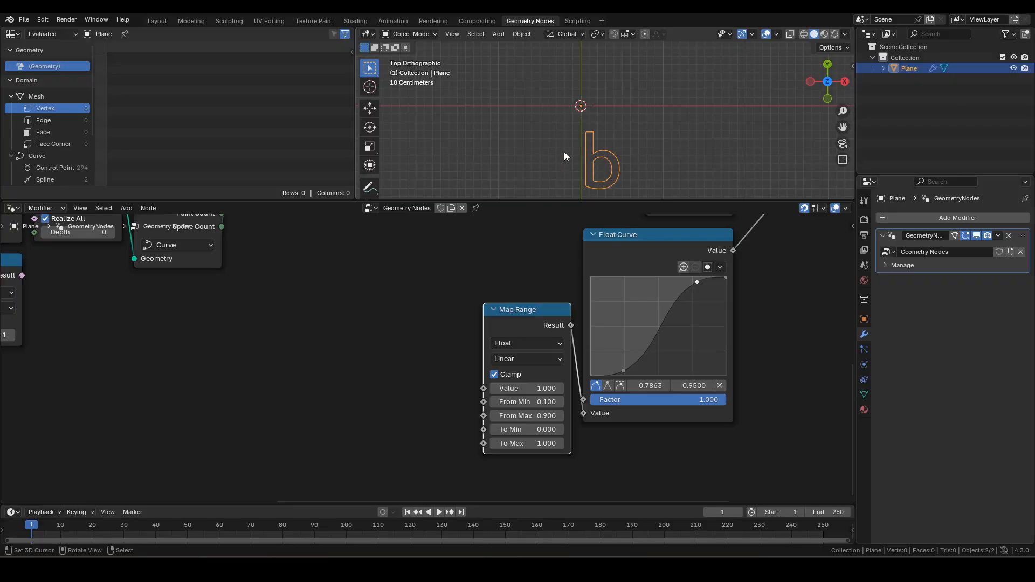
Step: Add a Fraction math node linked to the Map Range's Value input and align it in front of that node
middle_click_drag(451, 293, 503, 275)
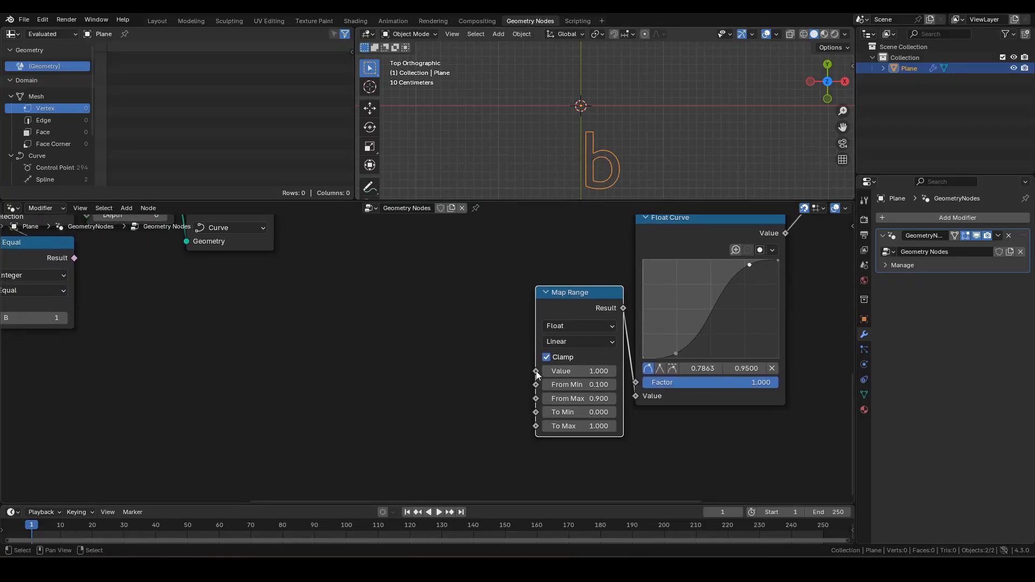
left_click_drag(535, 371, 472, 373)
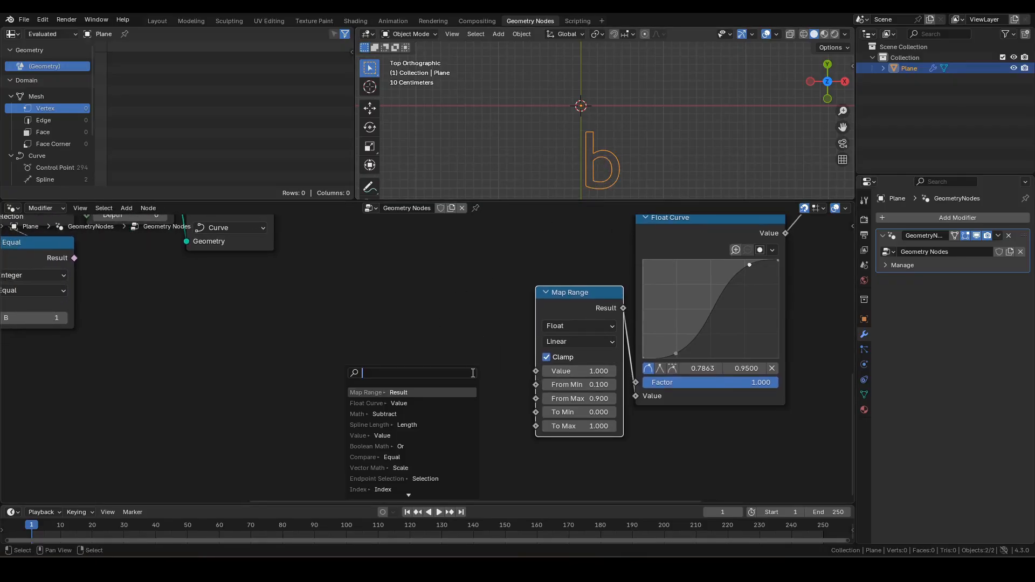
type("fra")
key("Return")
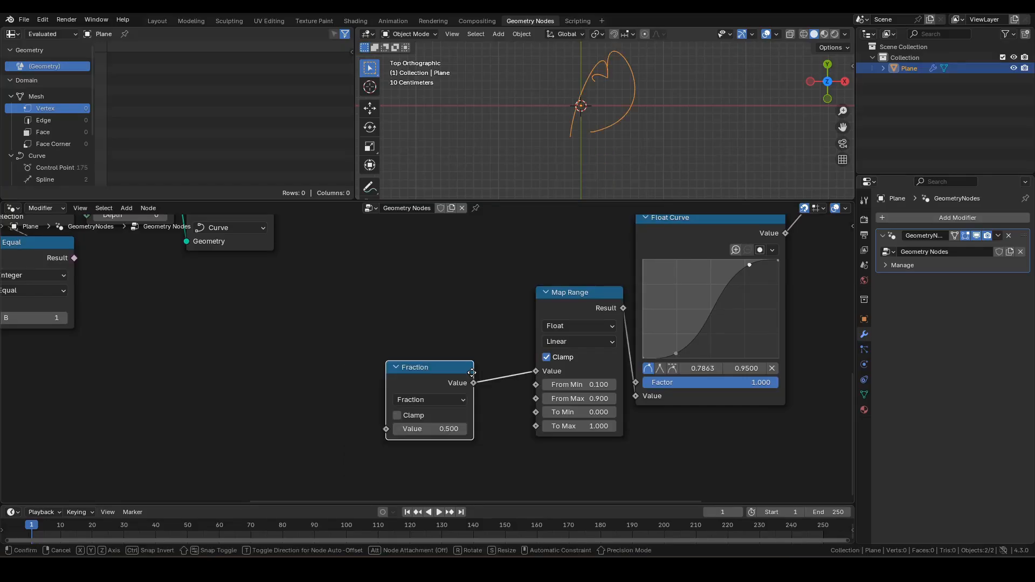
left_click(481, 345)
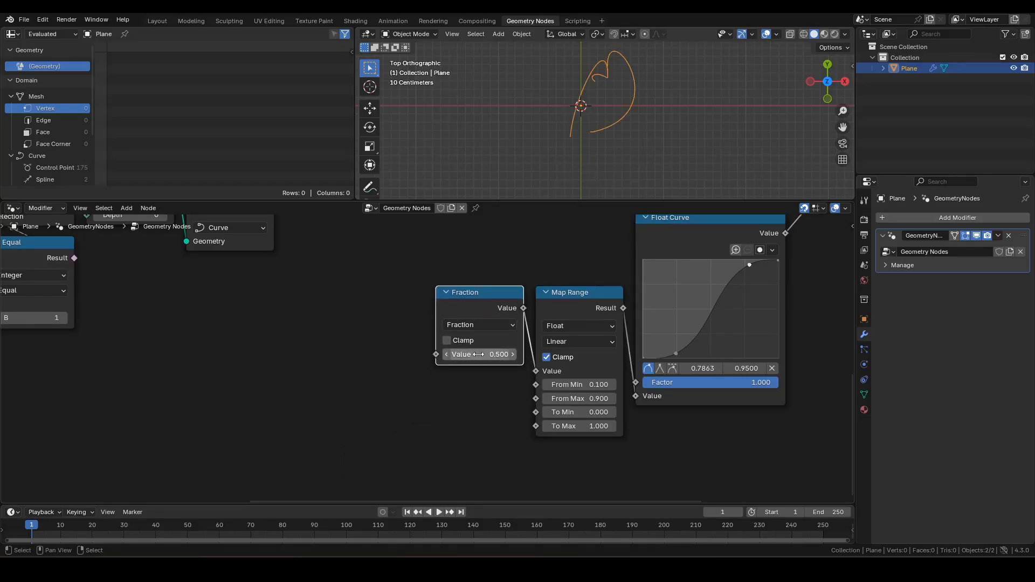
Step: Add a Multiply math node feeding the Fraction node's Value and align it in front of that node
middle_click_drag(447, 383, 493, 395)
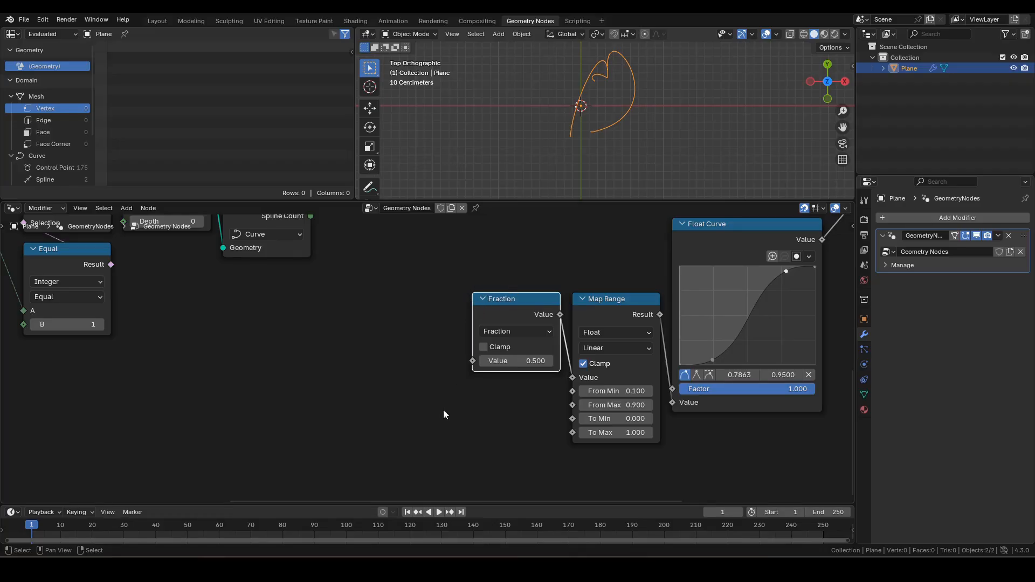
left_click_drag(472, 360, 404, 367)
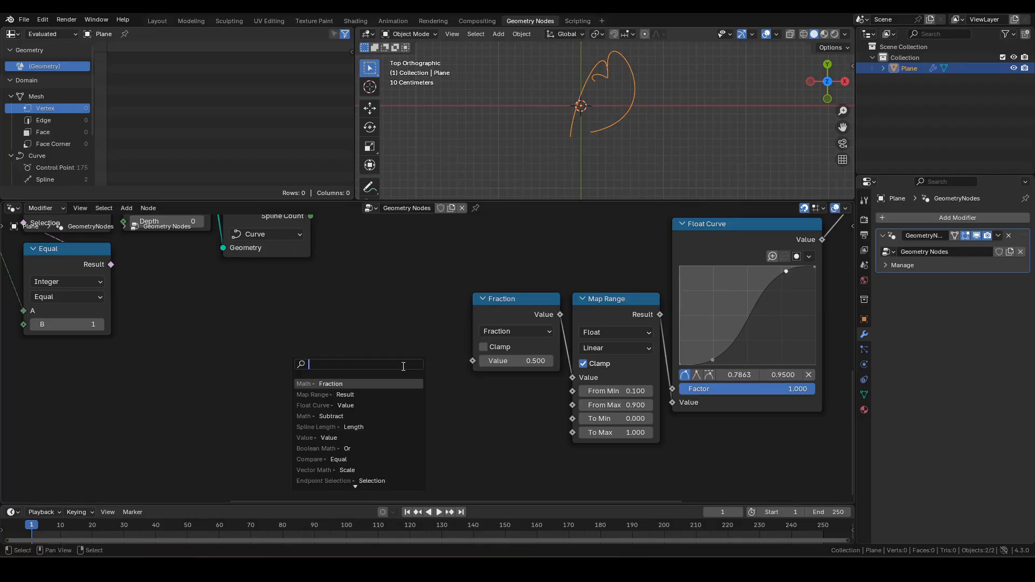
type("mult")
key("Return")
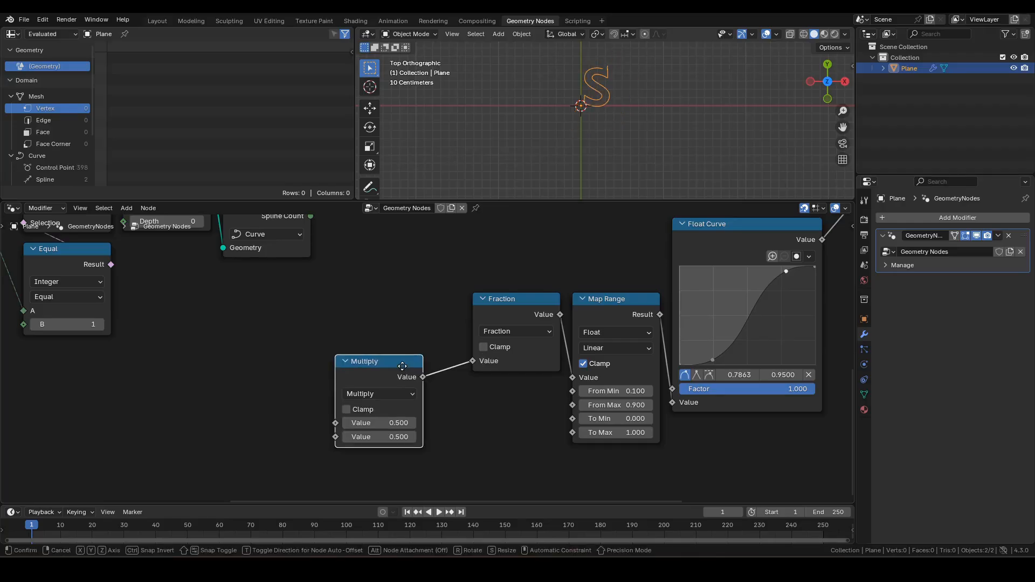
left_click(441, 305)
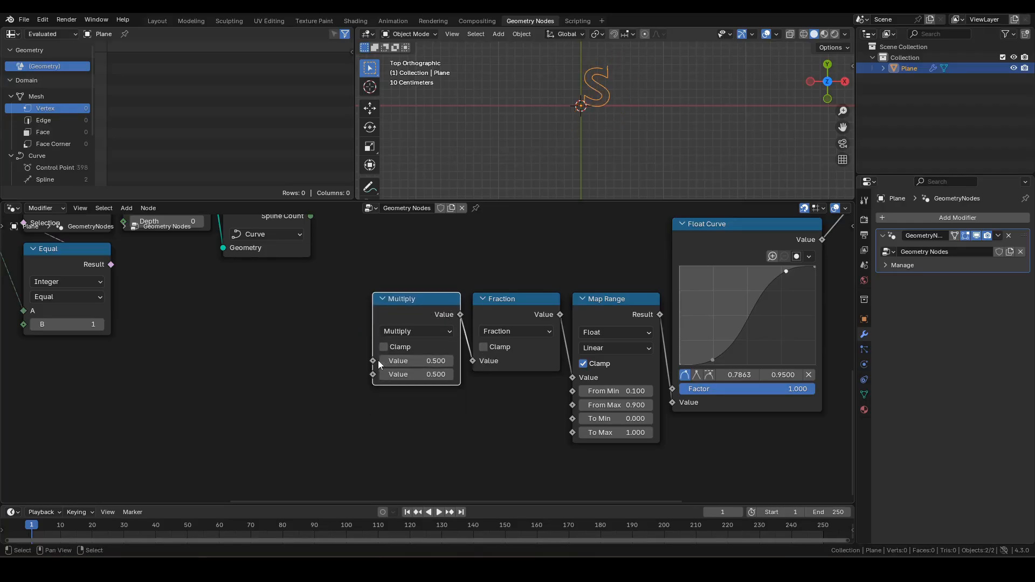
Step: Link a Scene Time node's Seconds output to the Multiply node's first Value and place it in front
left_click_drag(373, 361, 338, 359)
type("sce")
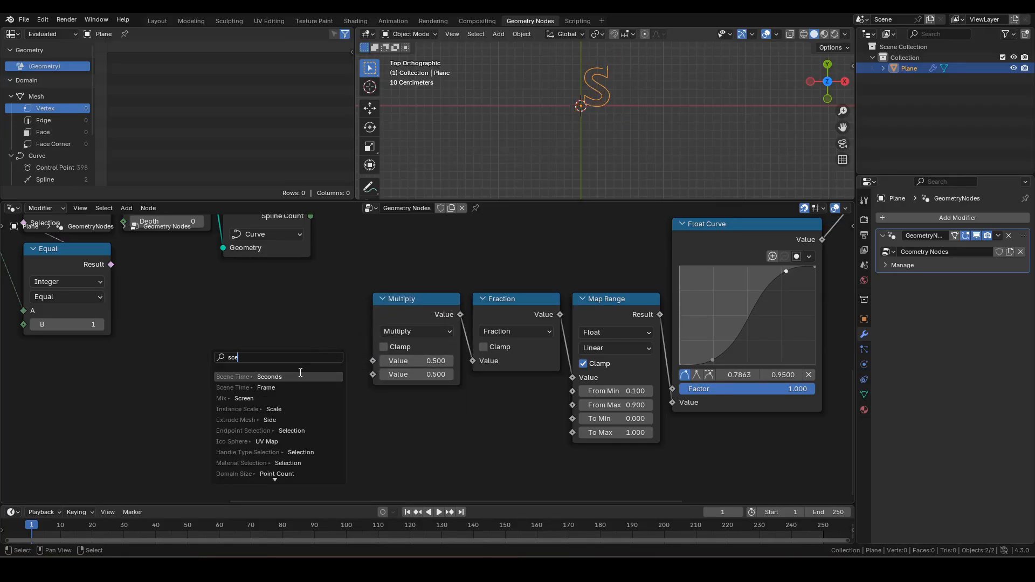
key("Return")
left_click(318, 324)
Step: Play the animation briefly to preview the time-driven morph, and stop it
scroll(415, 309, "down", 4)
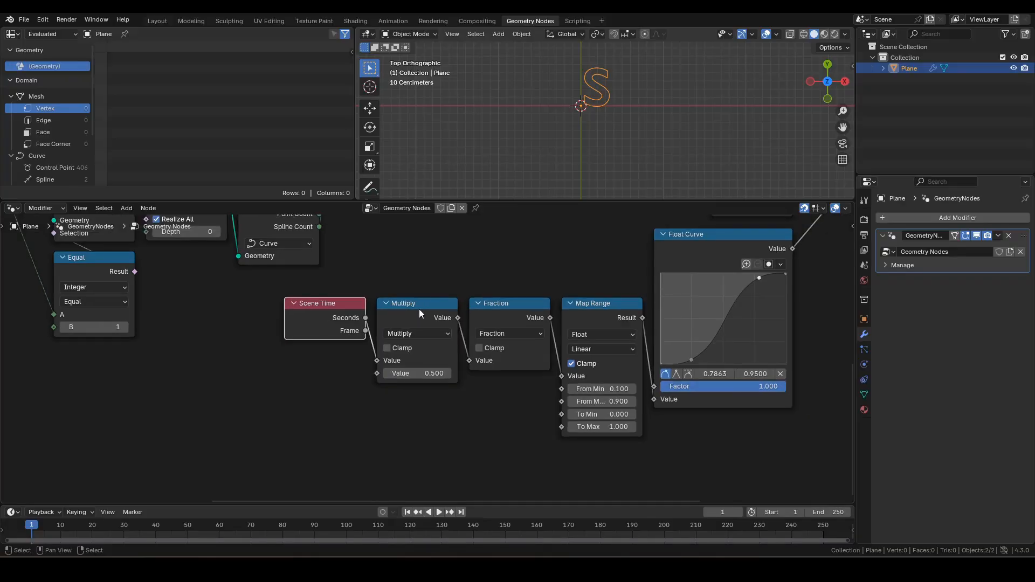
middle_click_drag(470, 287, 471, 322)
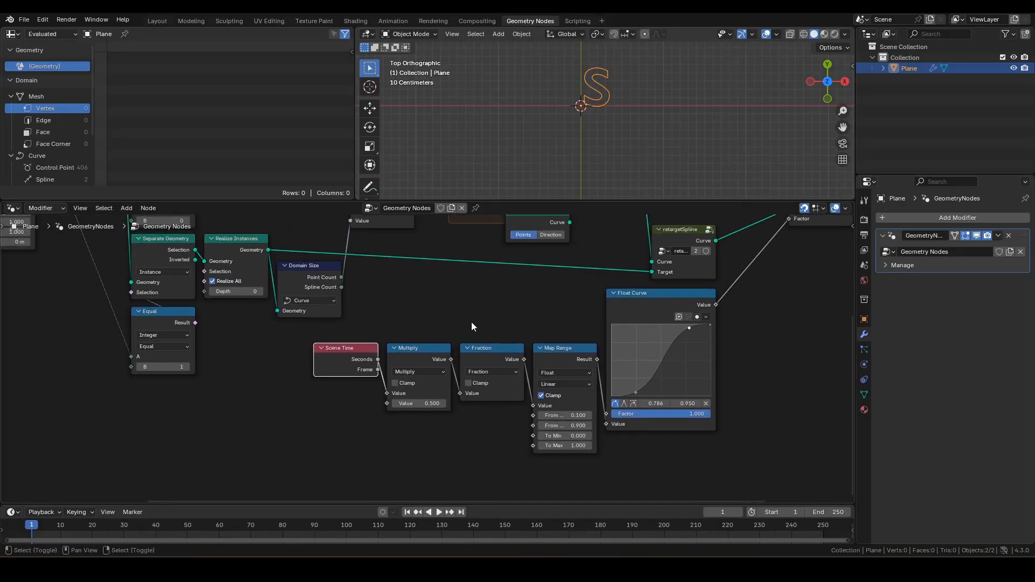
key("space")
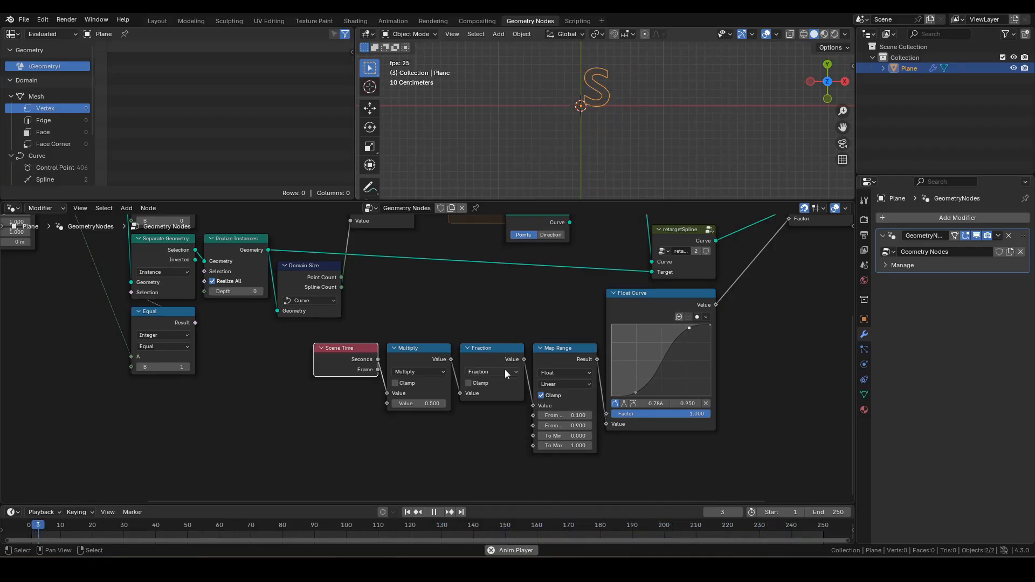
key("space")
Step: Set the String node's text to bob\ncat\ntom
scroll(410, 370, "down", 2)
middle_click_drag(407, 360, 804, 488, "shift")
scroll(312, 370, "up", 5)
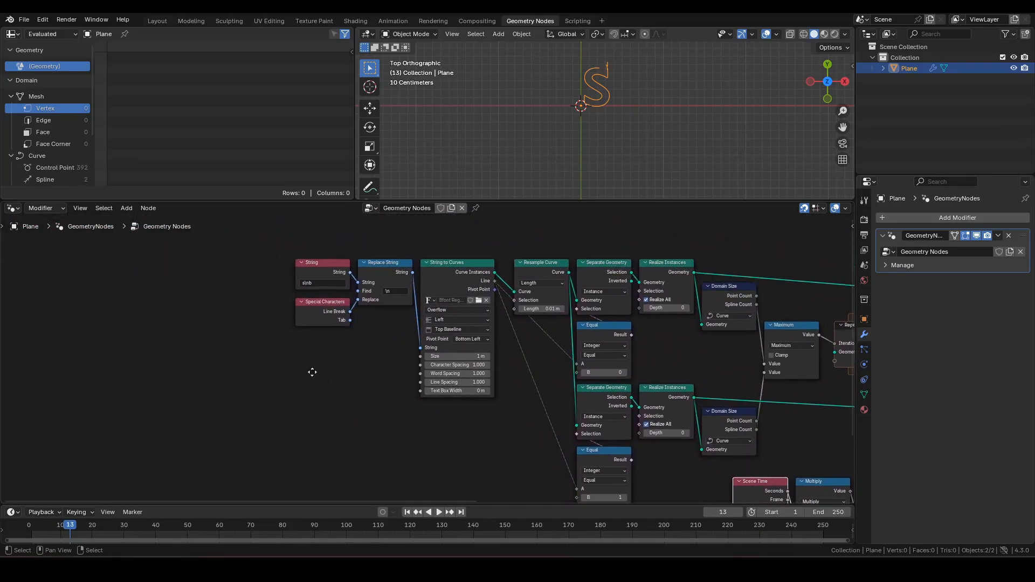
left_click(396, 333)
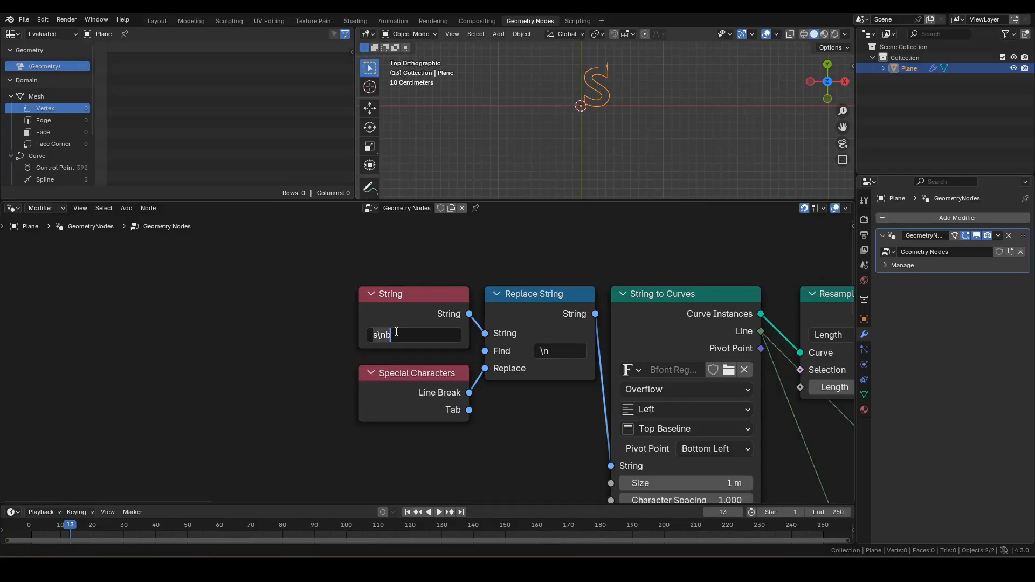
type("bob")
key("Return")
scroll(431, 314, "down", 1)
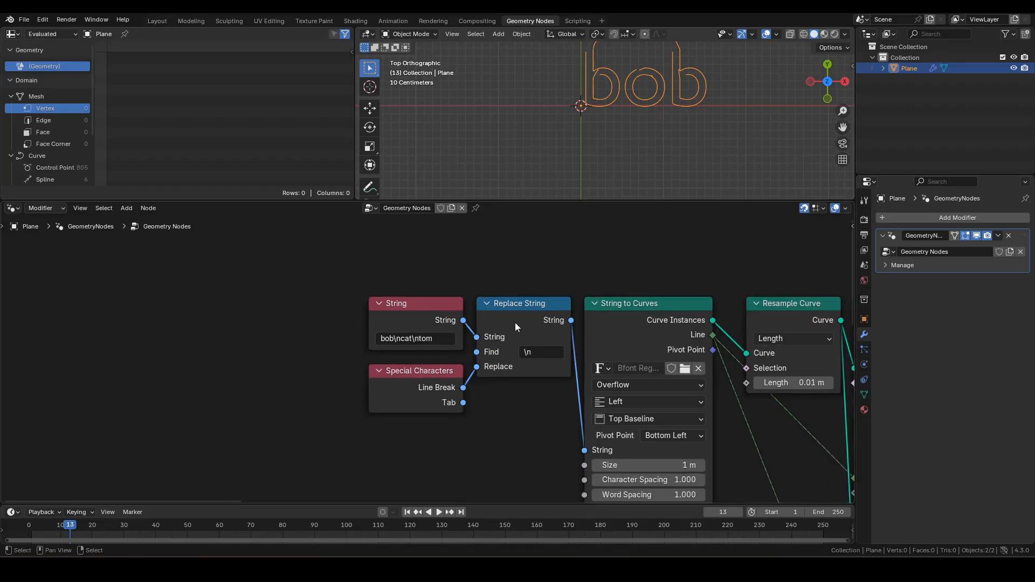
Step: Return to the first frame and set the String to Curves node's Line Spacing to 0
key("shift+Left")
middle_click_drag(626, 351, 528, 306)
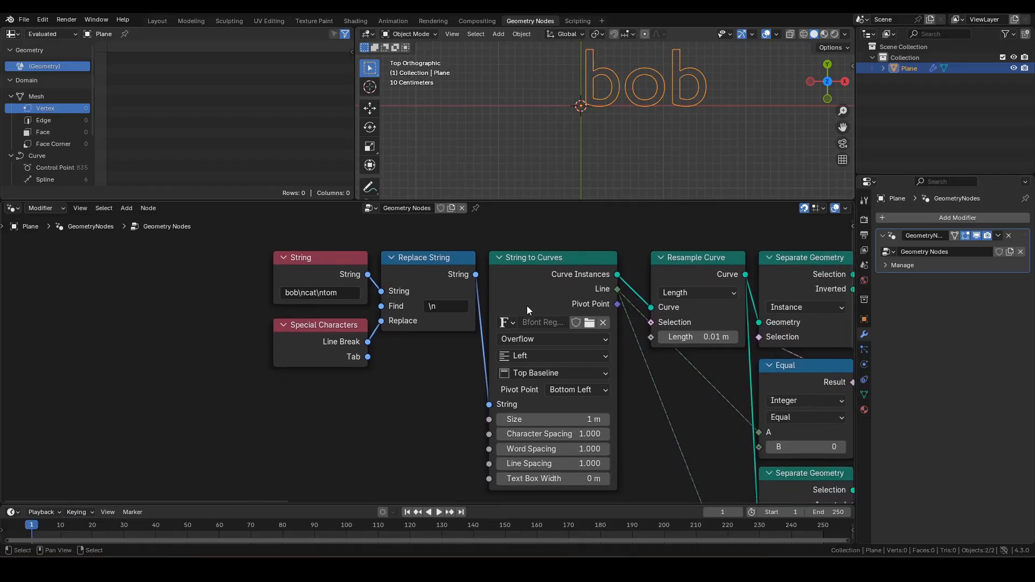
scroll(564, 413, "up", 3)
middle_click_drag(569, 419, 515, 355)
left_click(527, 426)
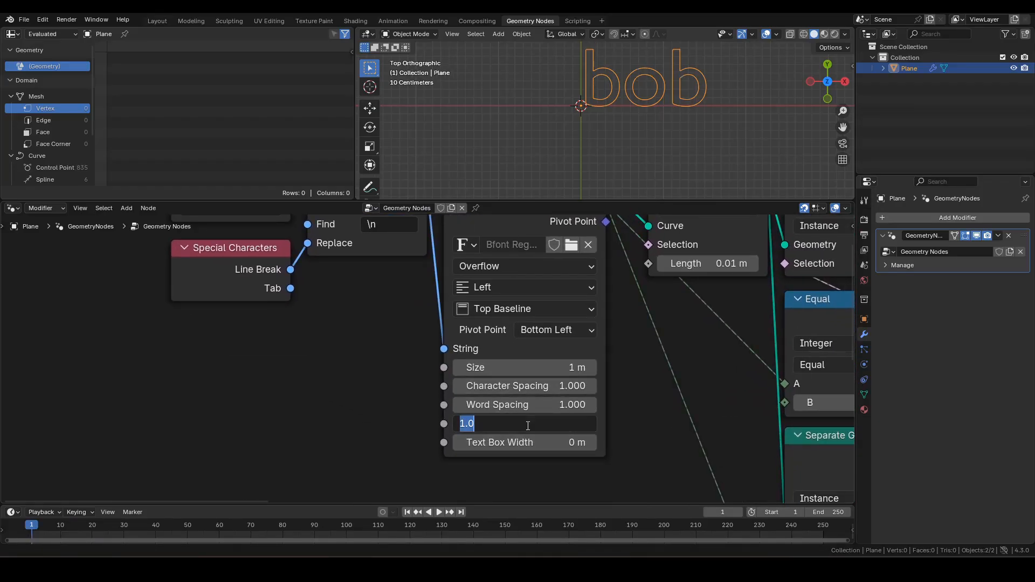
type("0")
key("Return")
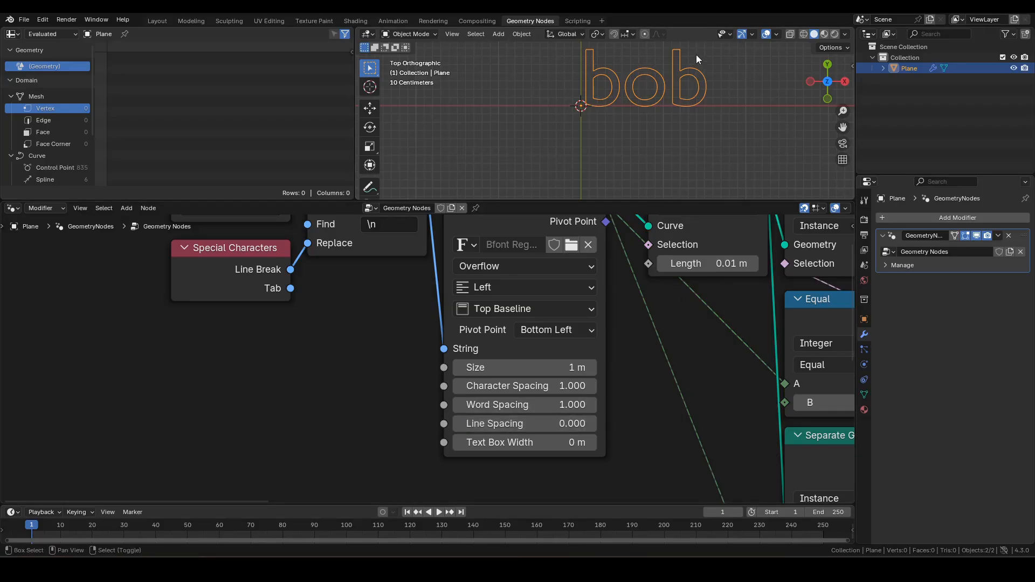
middle_click_drag(696, 54, 628, 97, "shift")
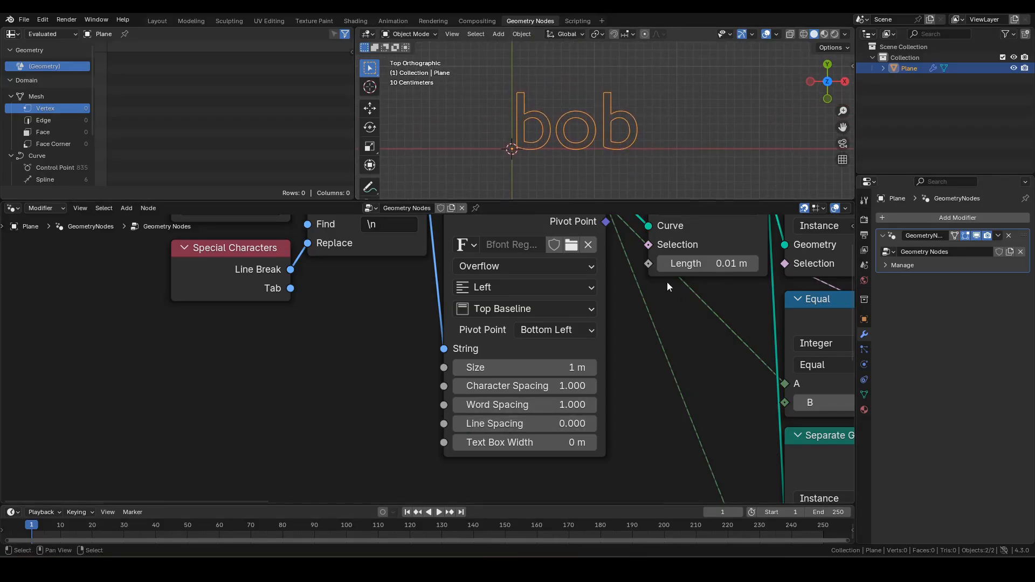
Step: Move the Scene Time and Multiply nodes horizontally away from Fraction, to below and before the String to Curves node
scroll(667, 282, "down", 4)
scroll(687, 396, "down", 2, "shift")
middle_click_drag(672, 387, 534, 393, "shift")
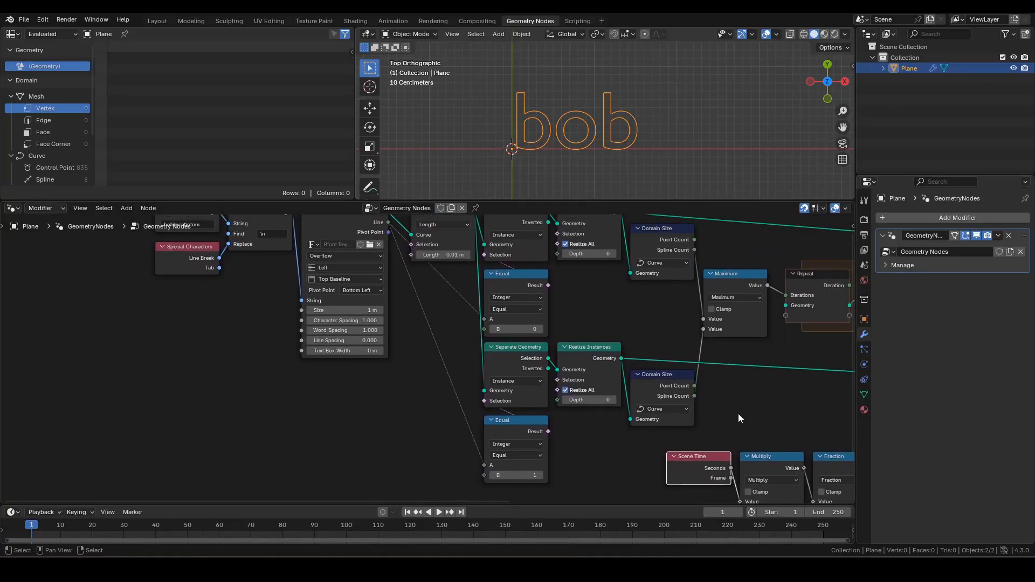
middle_click_drag(772, 416, 655, 350, "shift")
left_click_drag(547, 371, 714, 469)
key("g")
key("x")
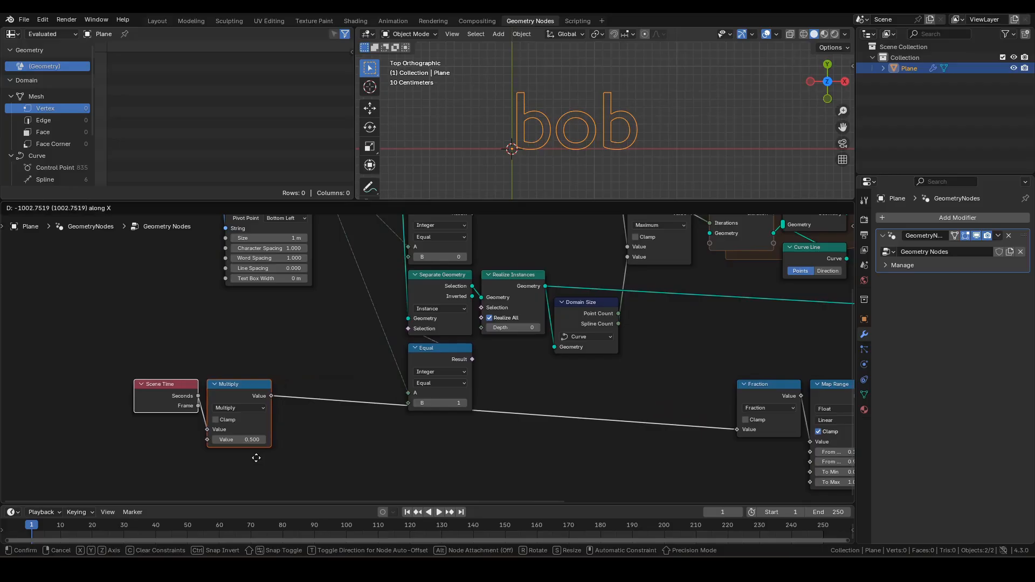
left_click(164, 458)
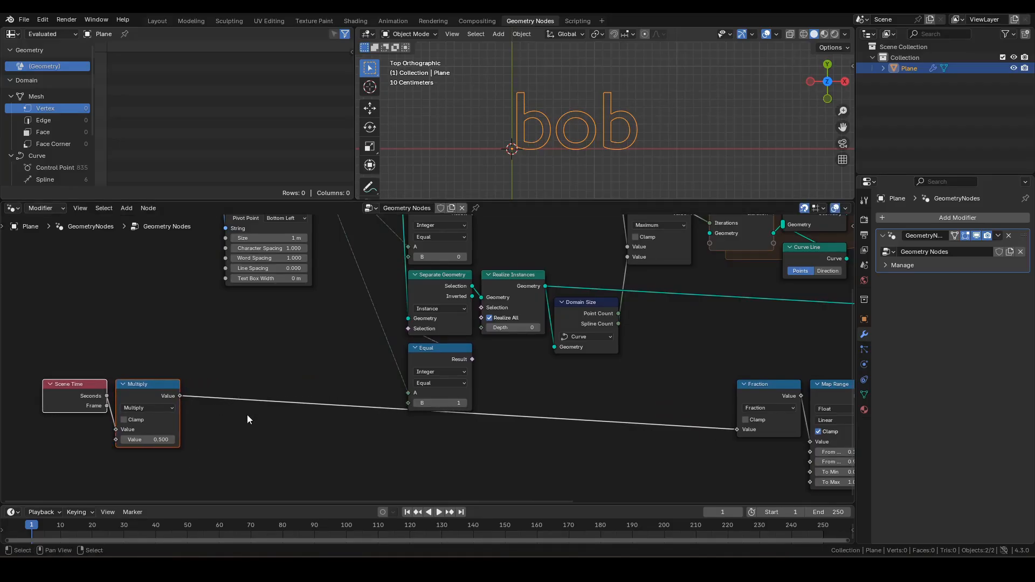
middle_click_drag(116, 396, 196, 395)
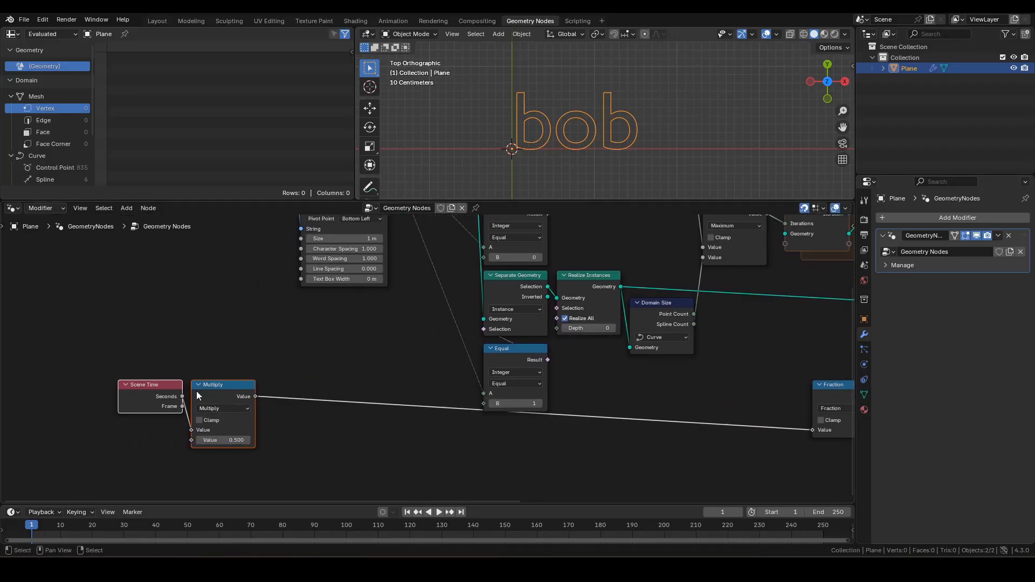
Step: Add a Floor math node fed by the Multiply node's Value and link its output to the first Equal node's B
scroll(399, 434, "up", 3)
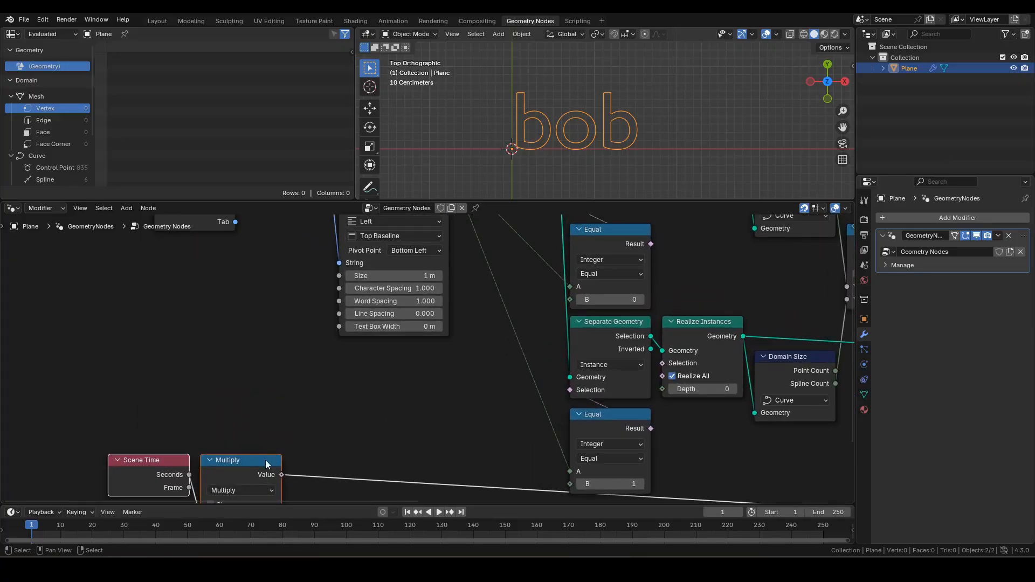
left_click_drag(280, 473, 367, 399)
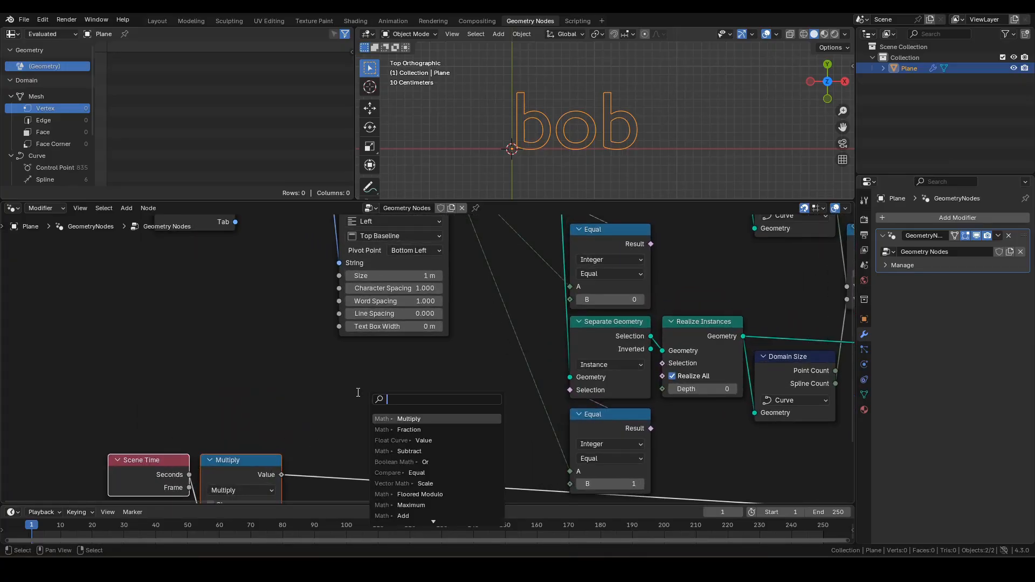
type("floor")
key("Return")
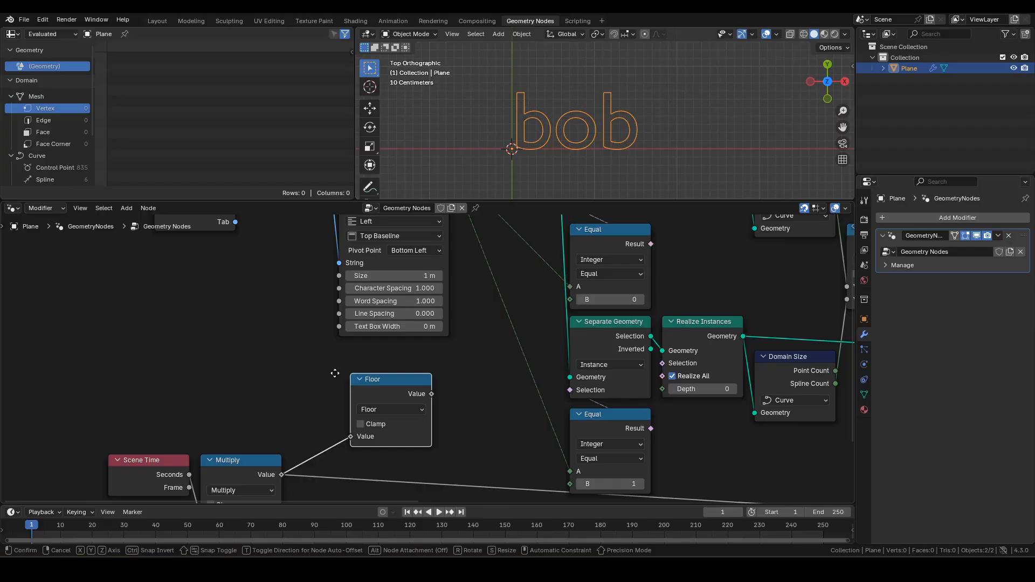
left_click(322, 362)
middle_click_drag(477, 381, 438, 391)
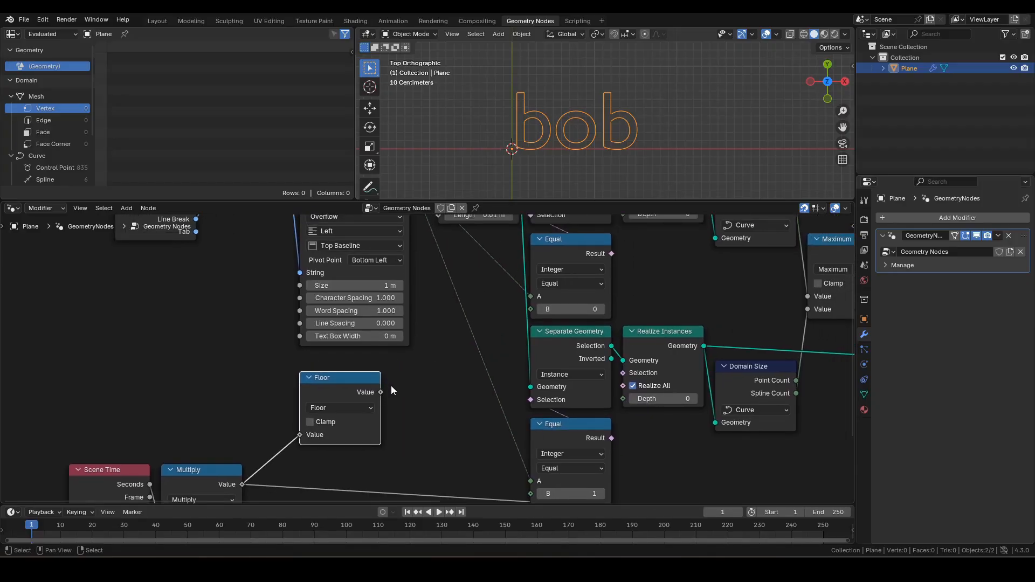
left_click_drag(381, 391, 393, 388)
left_click_drag(506, 302, 554, 303)
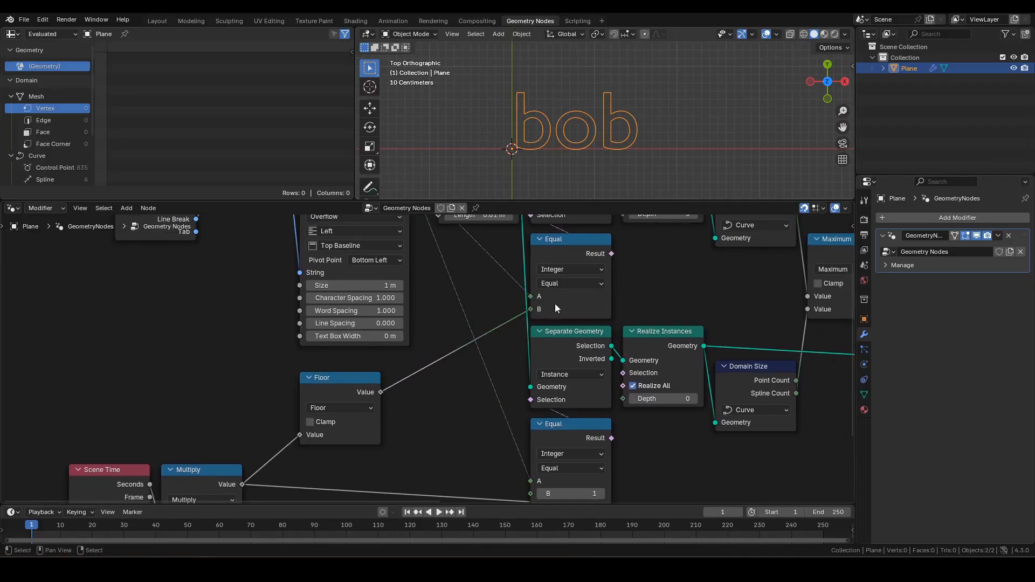
Step: Add an Add math node with value 1 after Floor and link its output to the second Equal node's B
scroll(555, 302, "down", 2)
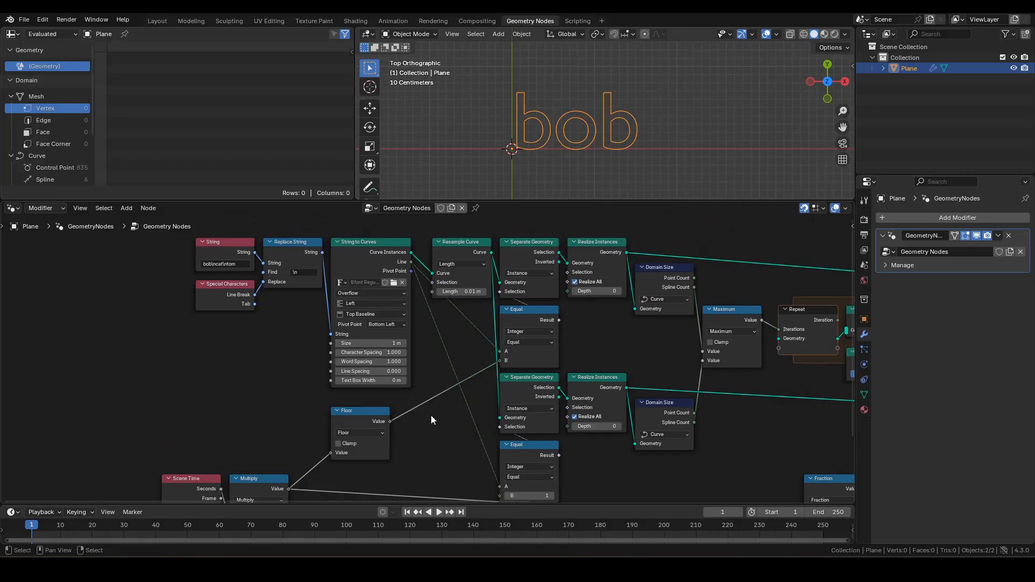
middle_click_drag(432, 416, 489, 318)
mouse_move(428, 334)
left_mouse_down()
mouse_move(403, 335)
mouse_move(432, 345)
left_mouse_up()
type("add")
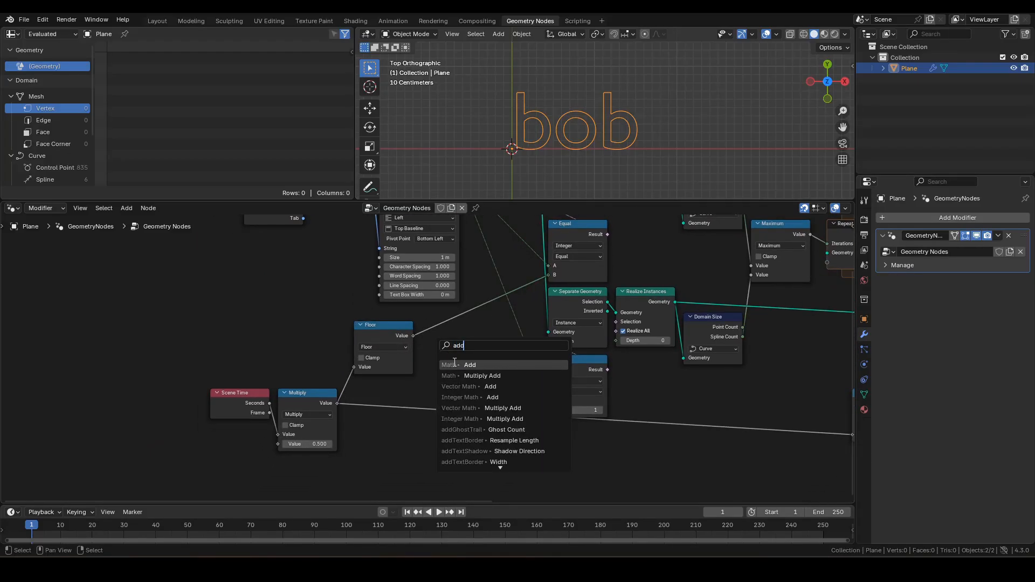
key("Return")
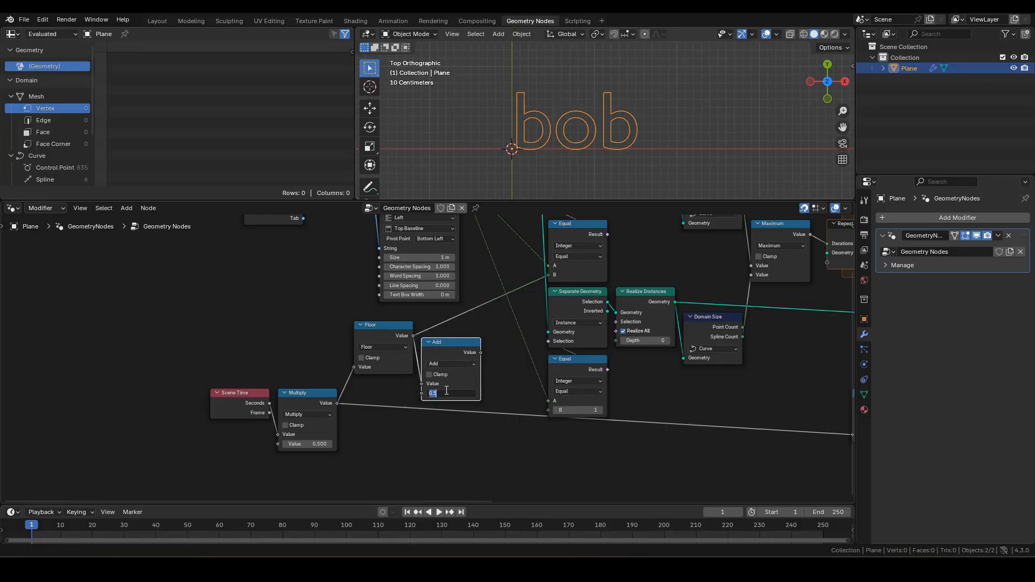
type("1")
key("Return")
left_click_drag(480, 353, 551, 411)
Step: Play the animation to preview the morph through the text lines, and stop it
scroll(645, 388, "down", 1)
middle_click_drag(686, 379, 548, 388, "shift")
scroll(561, 387, "down", 4)
scroll(546, 397, "up", 1)
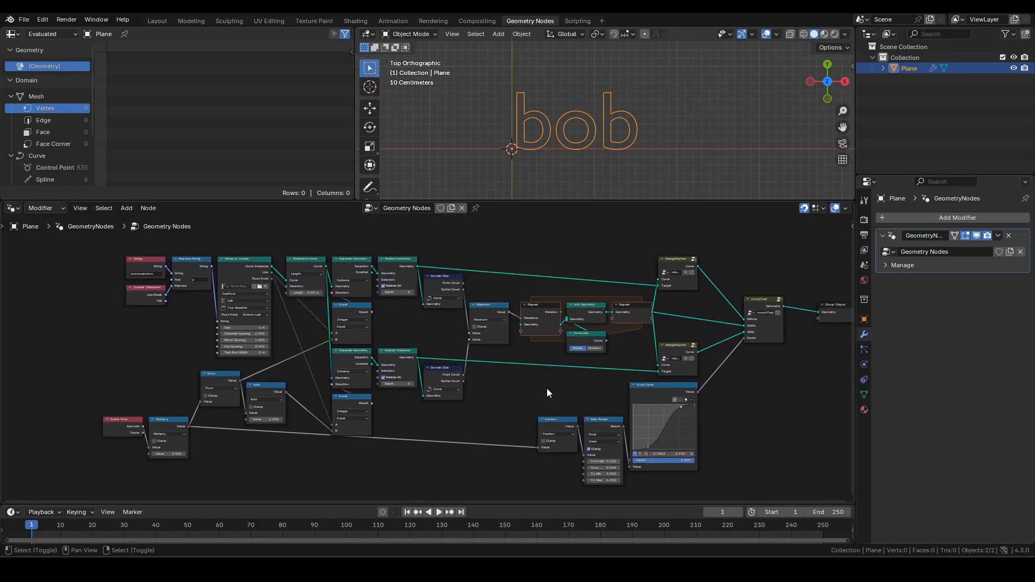
key("space")
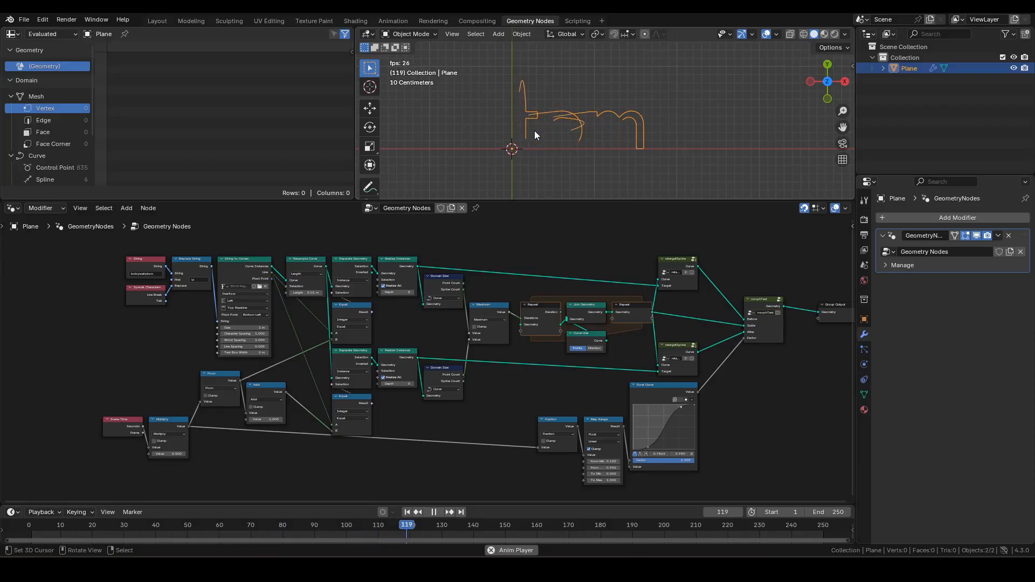
key("space")
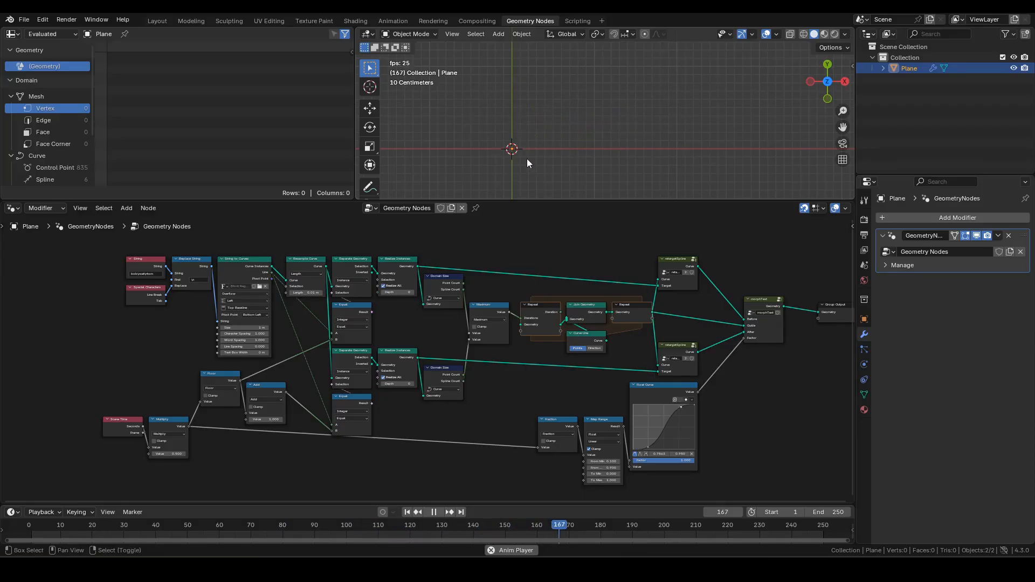
Step: Move the String, Special Characters, Replace String and String to Curves nodes horizontally away from Resample Curve to make room
middle_click_drag(318, 483, 422, 497, "shift")
scroll(334, 399, "up", 2)
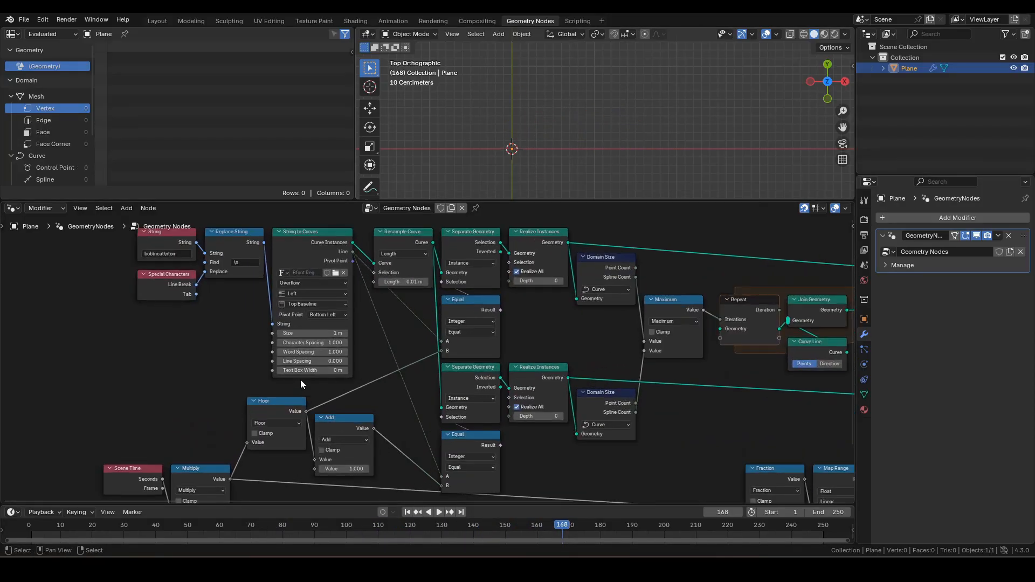
middle_click_drag(267, 356, 350, 366)
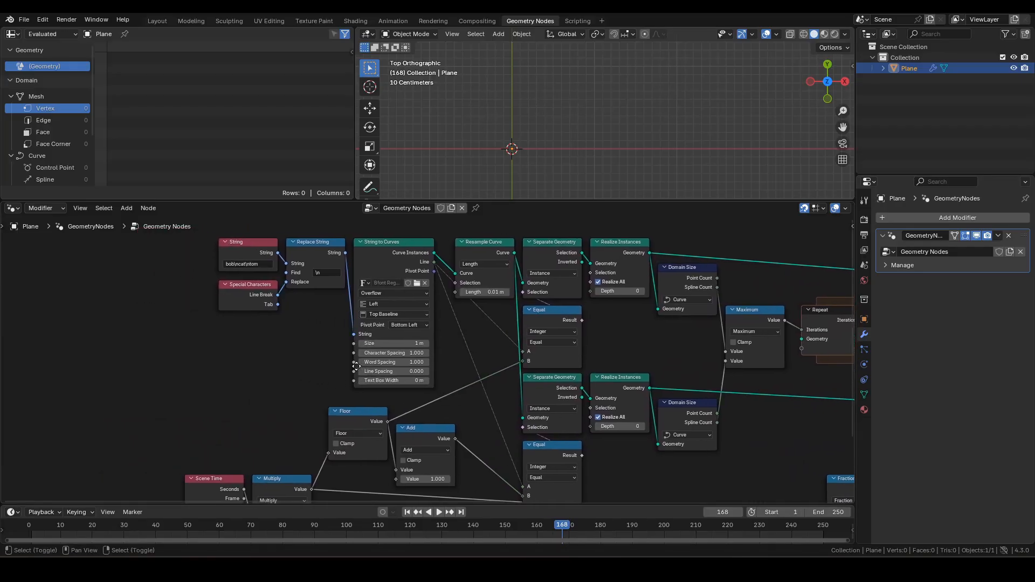
left_click_drag(188, 259, 406, 380)
key("g")
key("x")
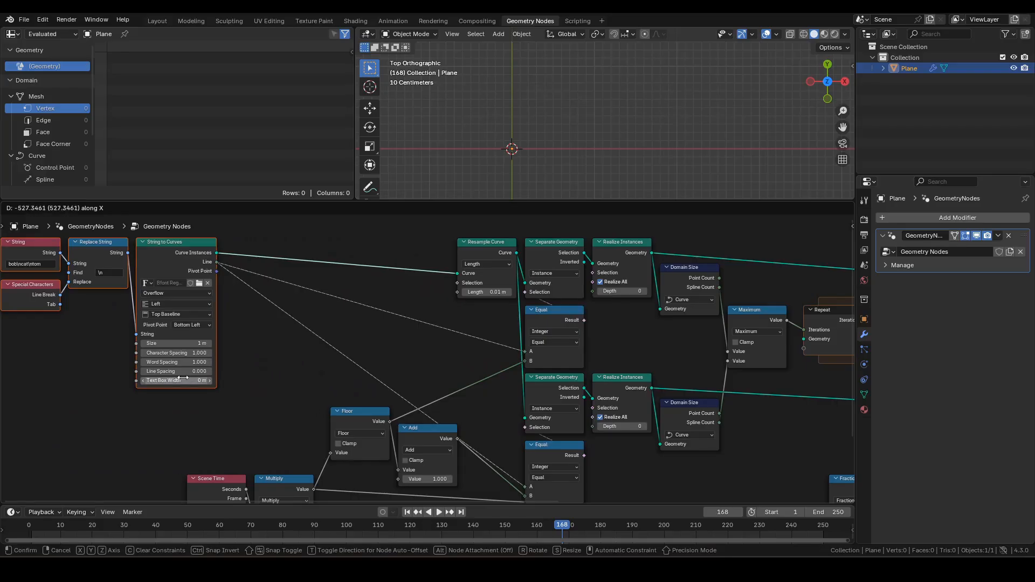
left_click(166, 377)
Step: Add an Attribute Statistic node on the Instance domain, with Line feeding its Attribute and Curve Instances feeding its Geometry
middle_click_drag(216, 338, 382, 374)
scroll(363, 350, "up", 1)
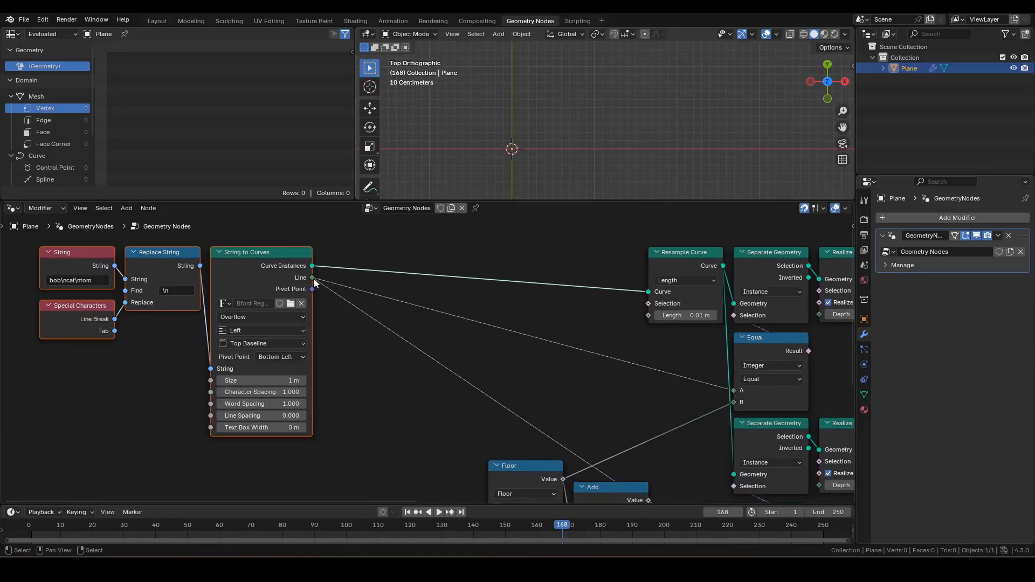
left_click_drag(315, 279, 353, 340)
left_click_drag(405, 376, 414, 379)
type("as")
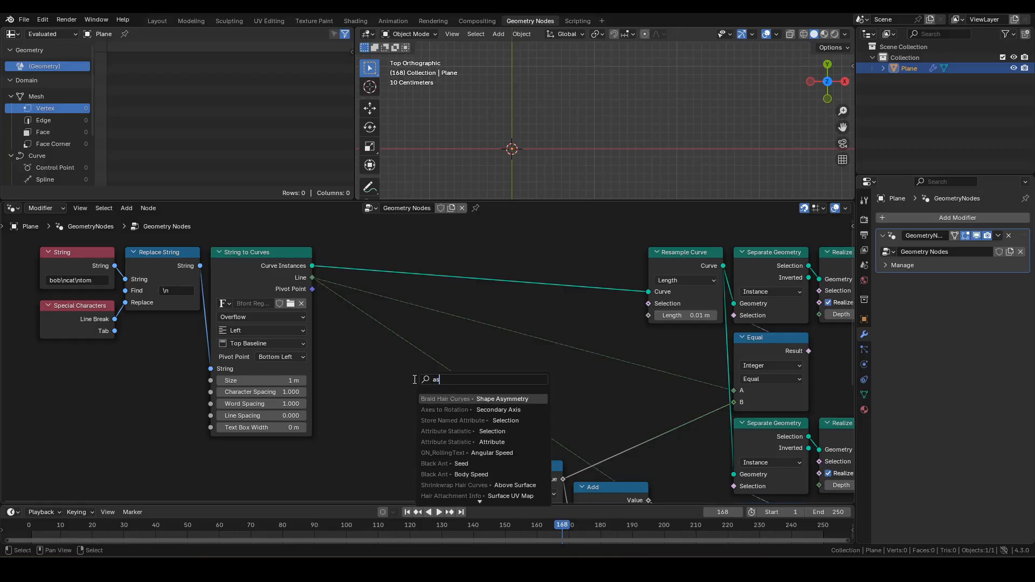
left_click(465, 446)
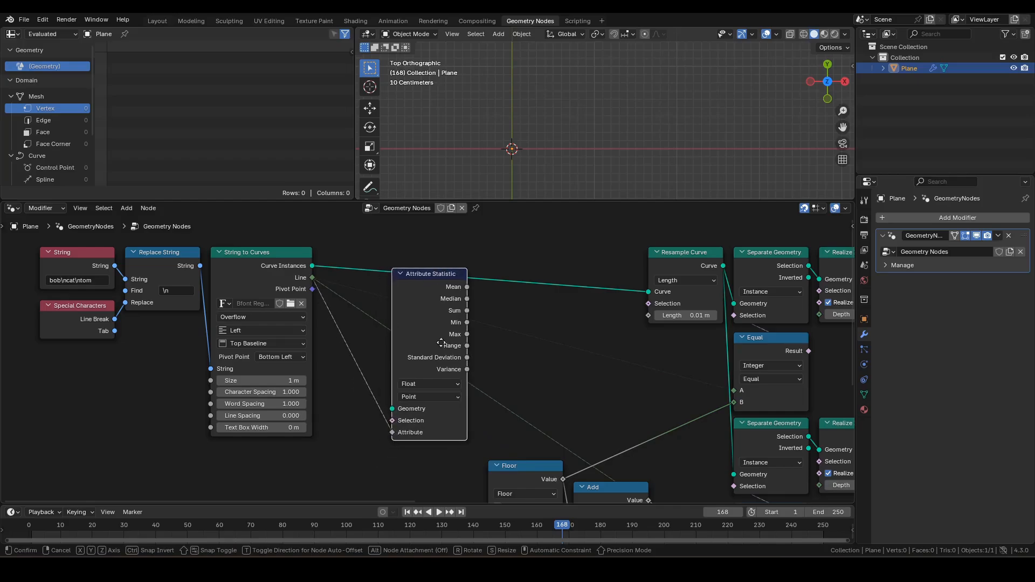
left_click(449, 354)
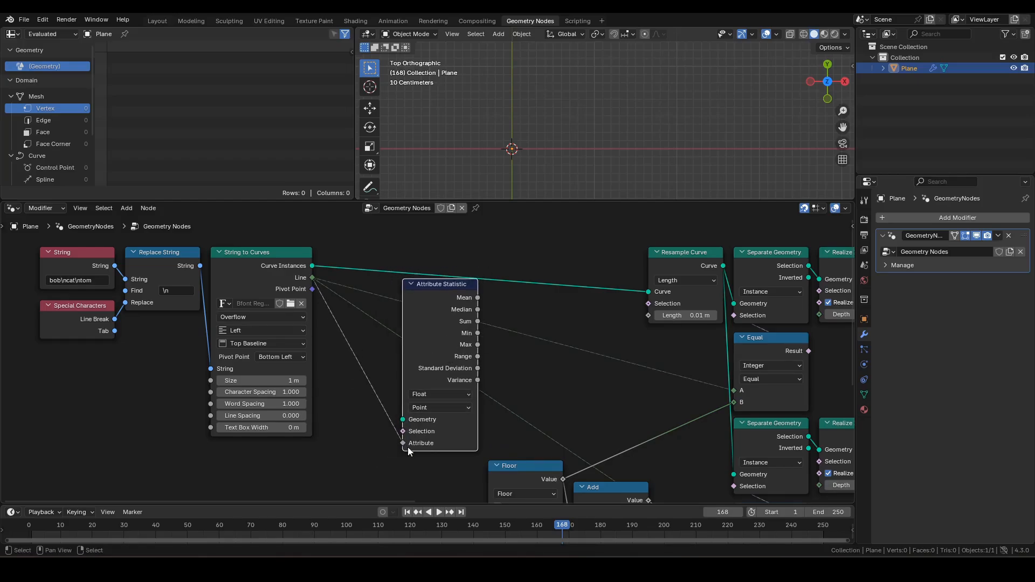
left_click_drag(312, 265, 322, 251)
left_click_drag(386, 300, 401, 420)
left_click(436, 408)
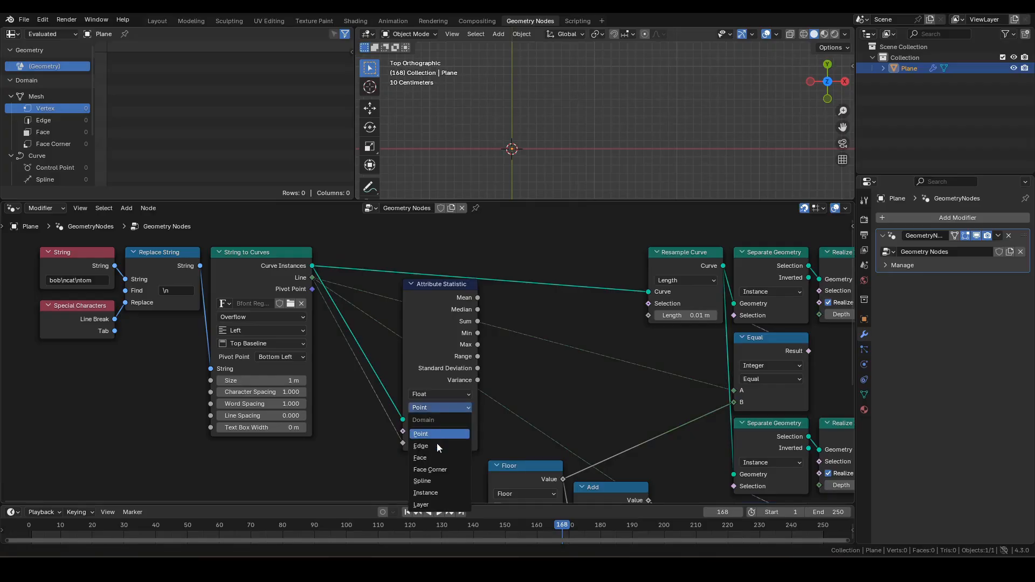
left_click(438, 494)
Step: Add an Add math node with value 1 fed by the Attribute Statistic node's Max output
left_click_drag(478, 345, 519, 353)
type("add")
key("Return")
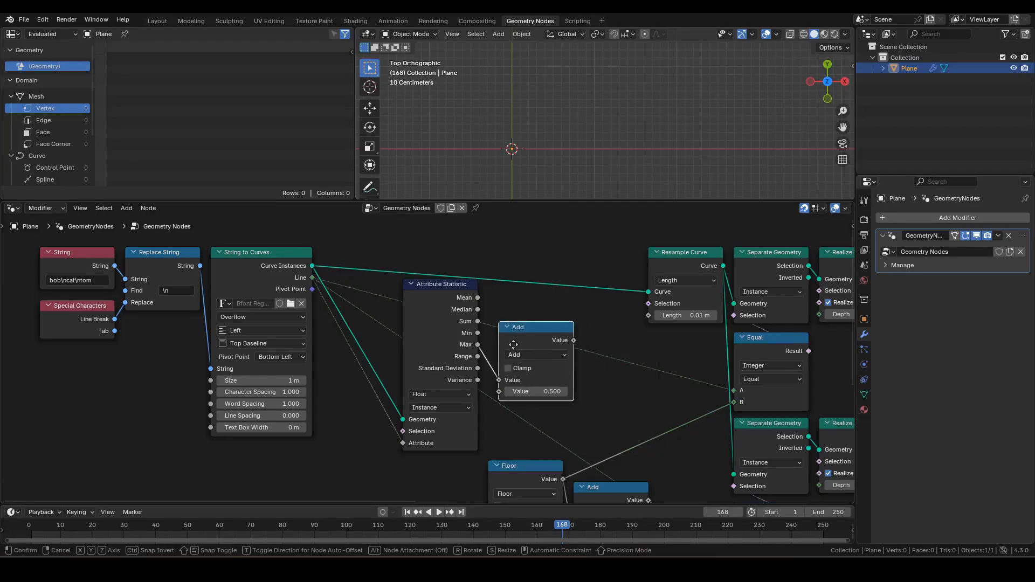
left_click(518, 380)
type("1")
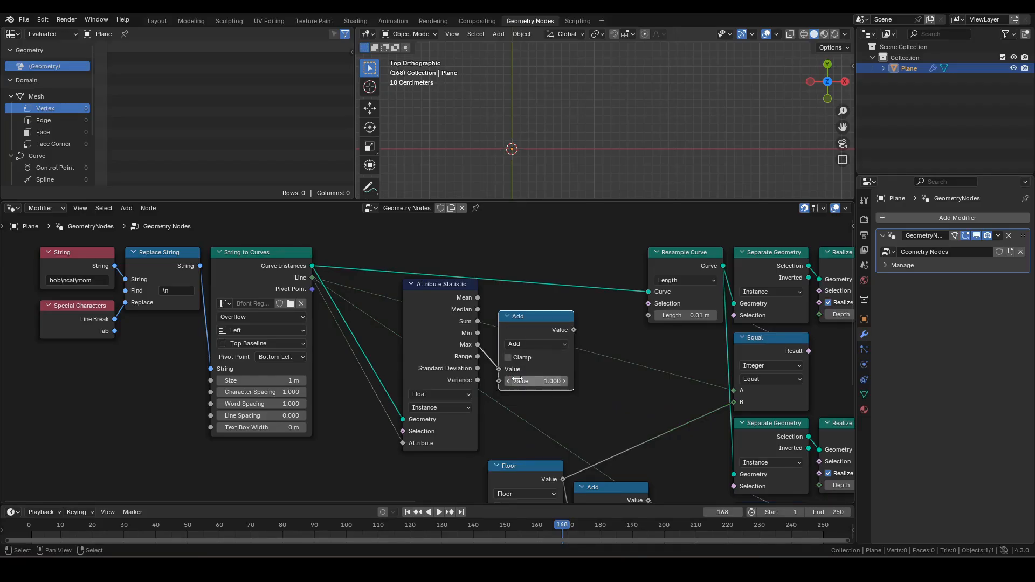
key("Return")
Step: Insert a Floored Modulo node between Floor and the first Equal node's B, using the Max-plus-1 Add output as its second Value
middle_click_drag(559, 360, 510, 284)
key("F3")
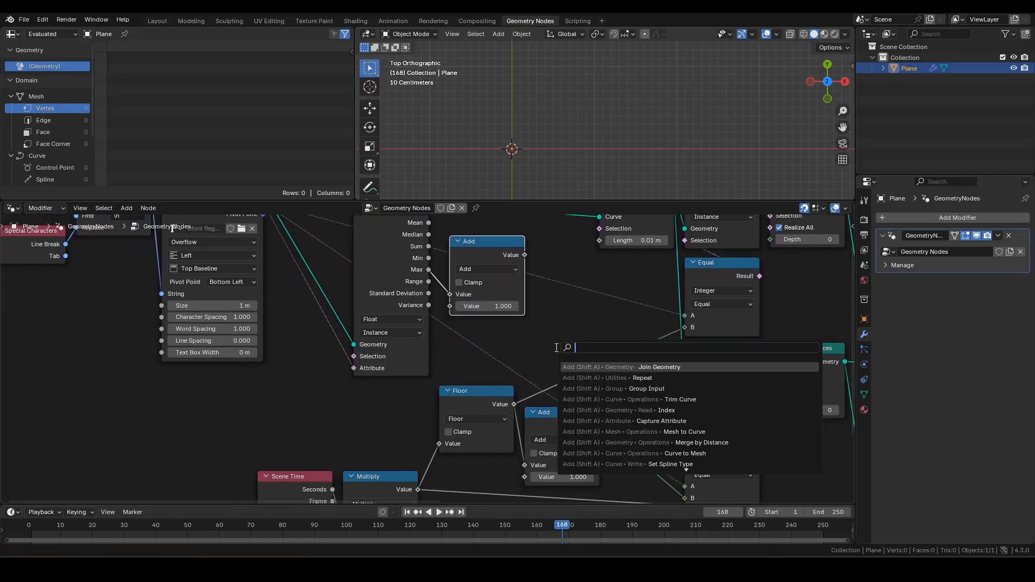
key("Escape")
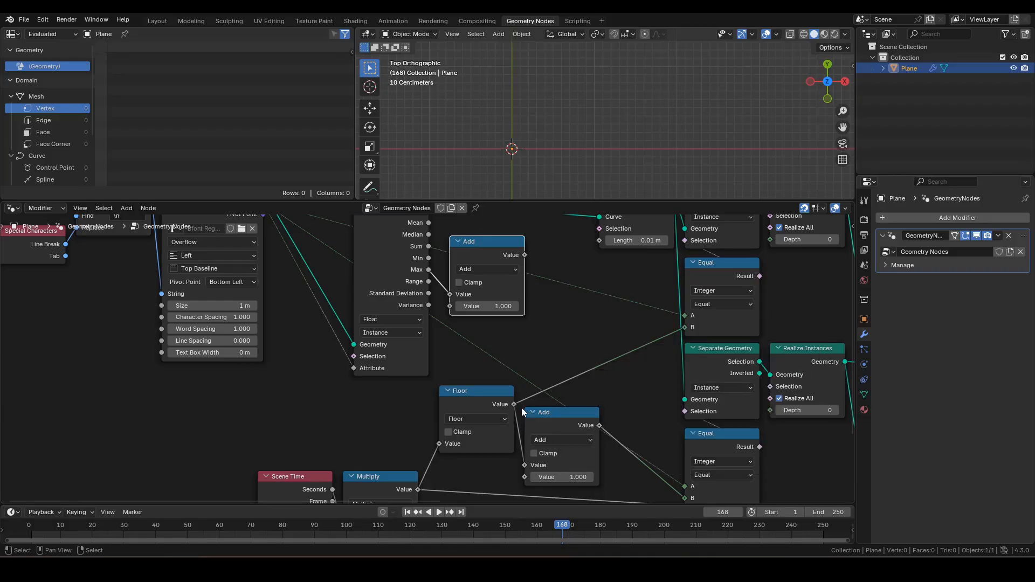
left_click_drag(515, 405, 587, 338)
type("fm")
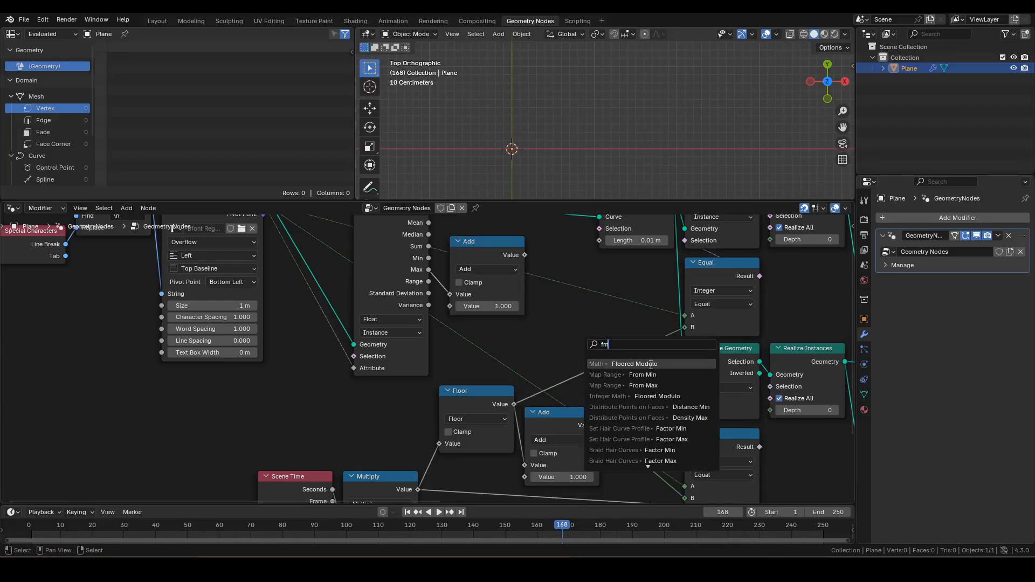
left_click(649, 364)
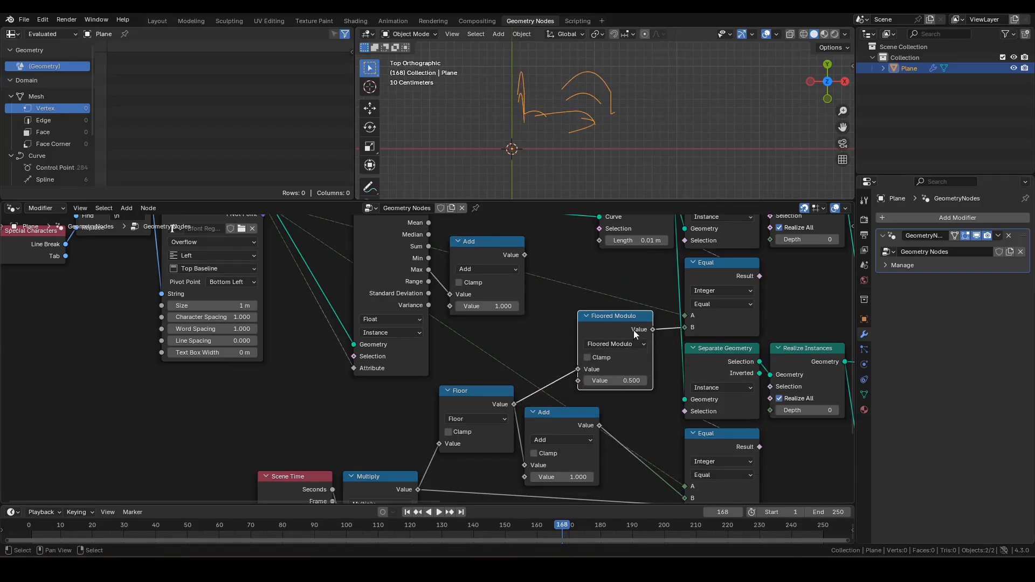
left_click(636, 301)
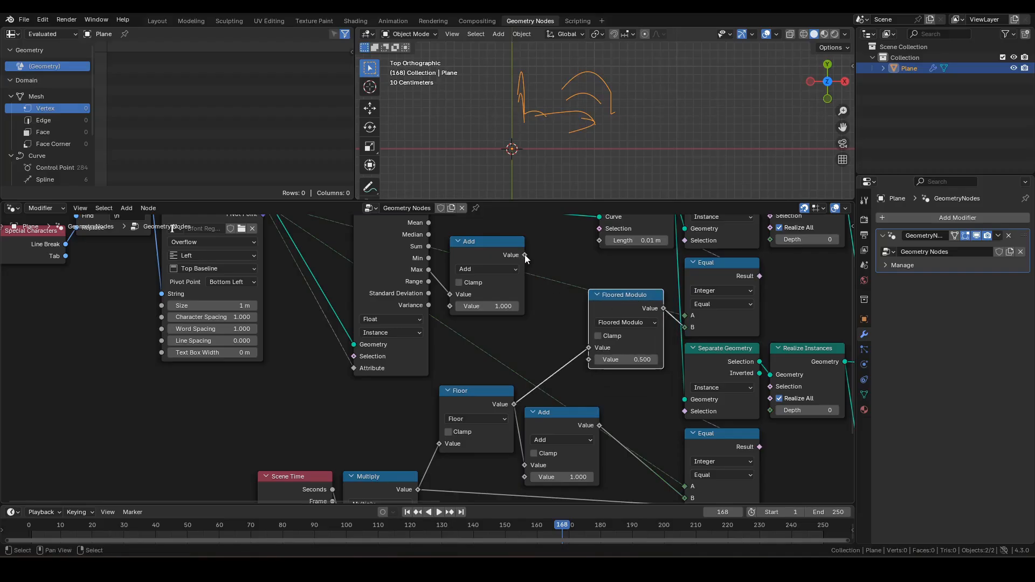
left_click_drag(524, 254, 543, 247)
left_click_drag(574, 359, 582, 362)
scroll(530, 419, "down", 1)
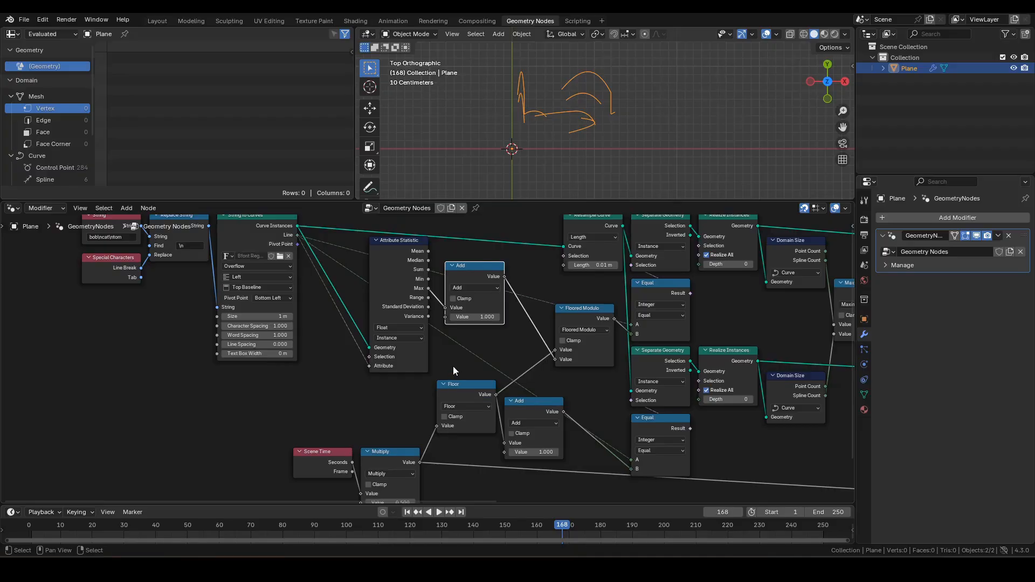
Step: Move the Scene Time, Multiply, Floor and lower Add nodes away from the second Equal node to make room
left_click_drag(452, 367, 536, 450)
left_click_drag(296, 432, 399, 474, "shift")
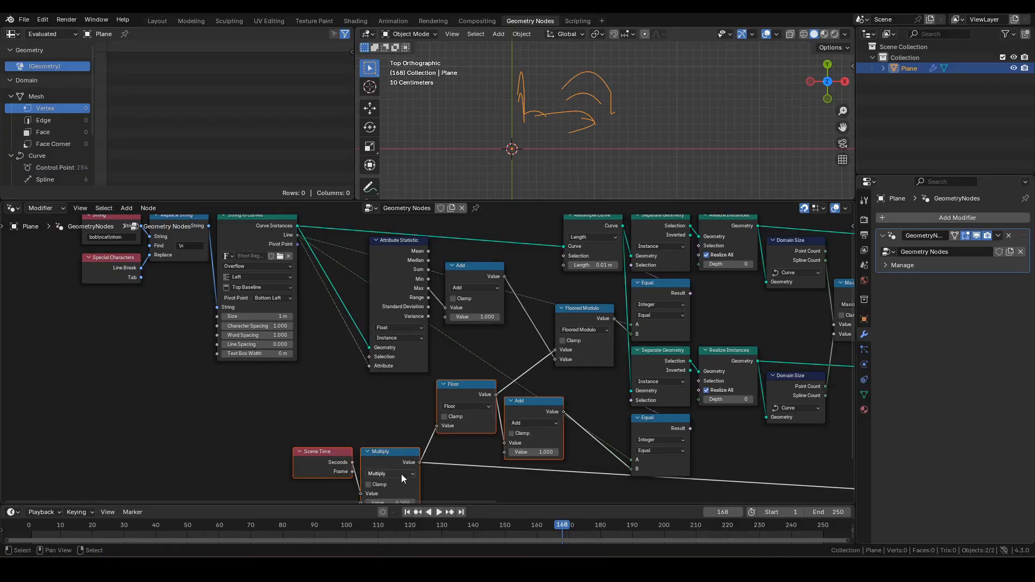
key("g")
left_click(350, 473)
left_click(555, 386)
Step: Duplicate the Floored Modulo node between the lower Add and second Equal's B, using the Max-plus-1 Add output as its second Value
left_click(585, 307)
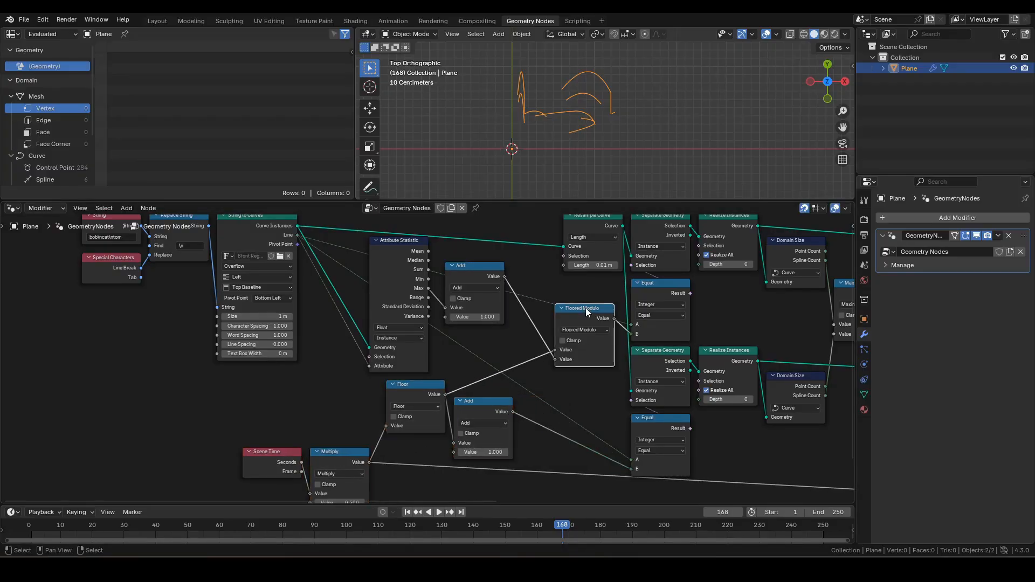
key("shift+d")
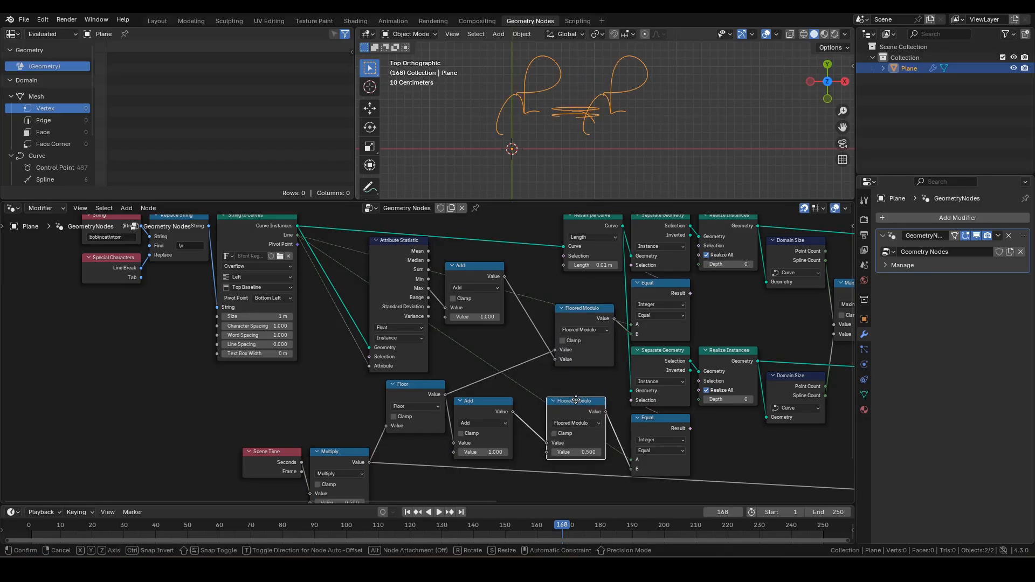
left_click(592, 419)
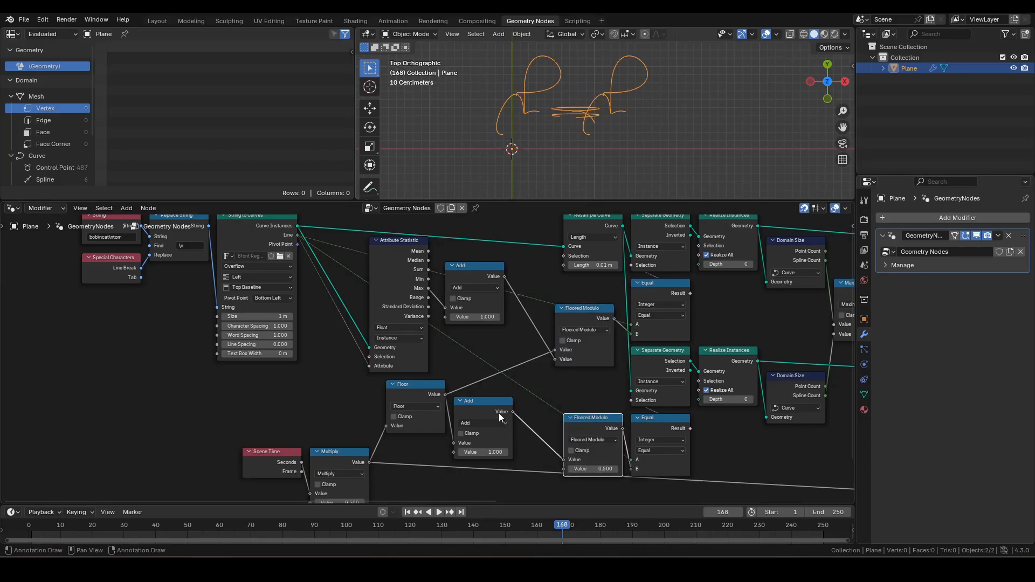
left_click_drag(504, 276, 565, 468)
Step: Tidy the graph by moving the lower Add and Floor nodes closer to the duplicated Floored Modulo and repositioning Scene Time and Multiply
left_click_drag(498, 403, 540, 420)
left_click_drag(427, 388, 467, 389)
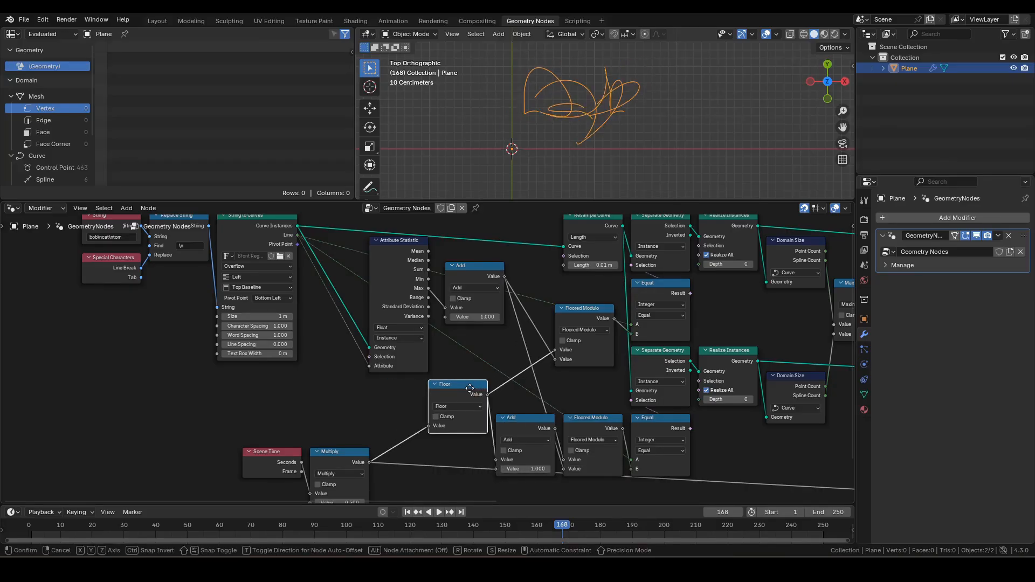
scroll(379, 405, "down", 1)
left_click_drag(277, 365, 377, 453)
middle_click_drag(393, 380, 394, 438)
Step: Play the animation from frame 1 to check how the text morphs through its lines, and stop playback
key("shift+Left")
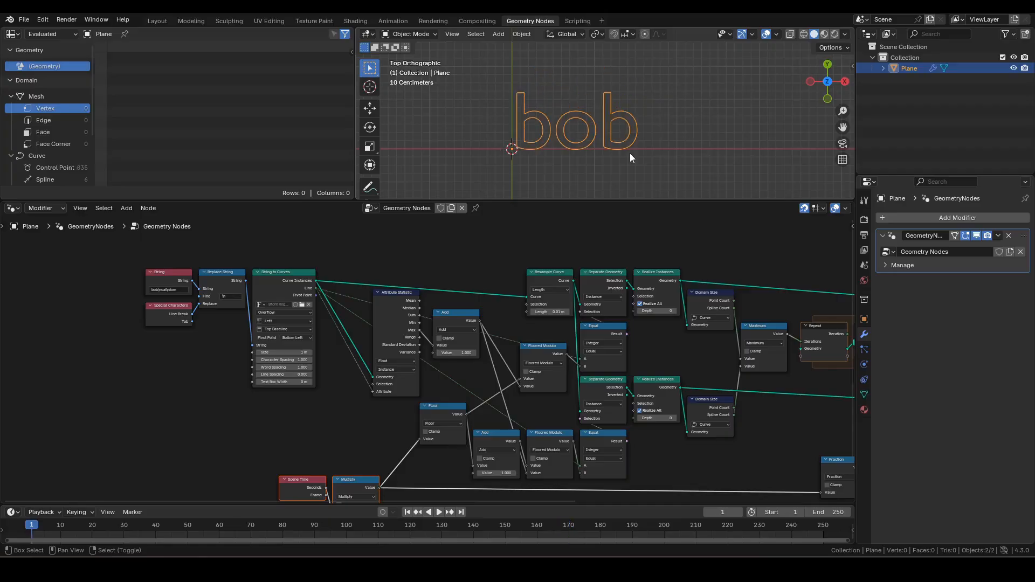
middle_click_drag(587, 143, 612, 144, "shift")
key("space")
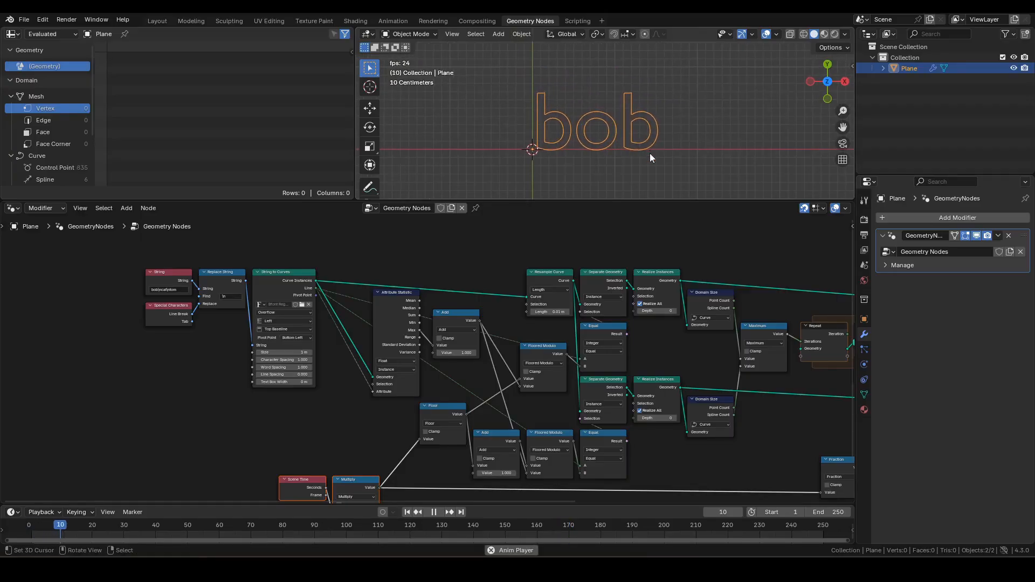
scroll(594, 142, "up", 1)
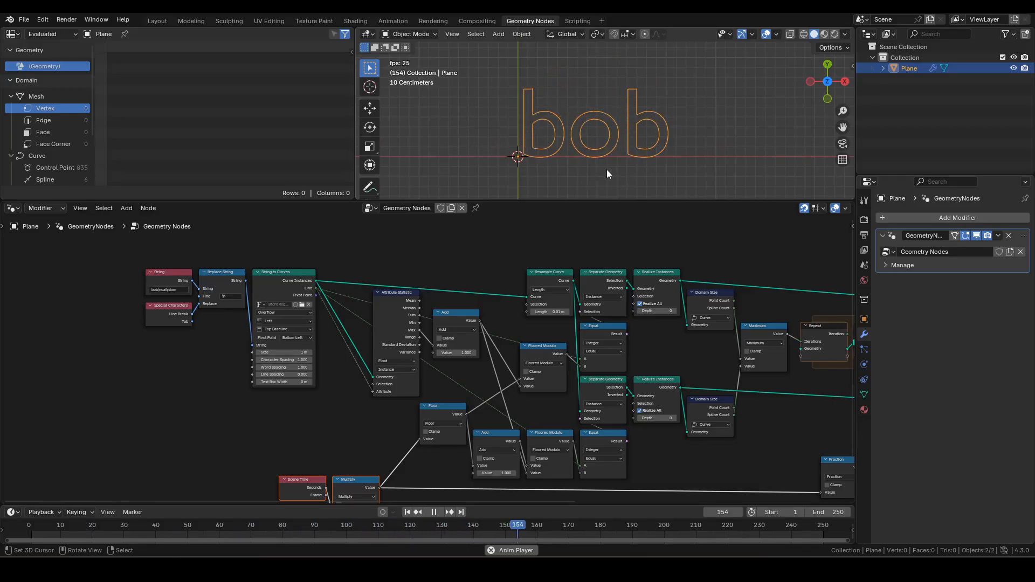
key("space")
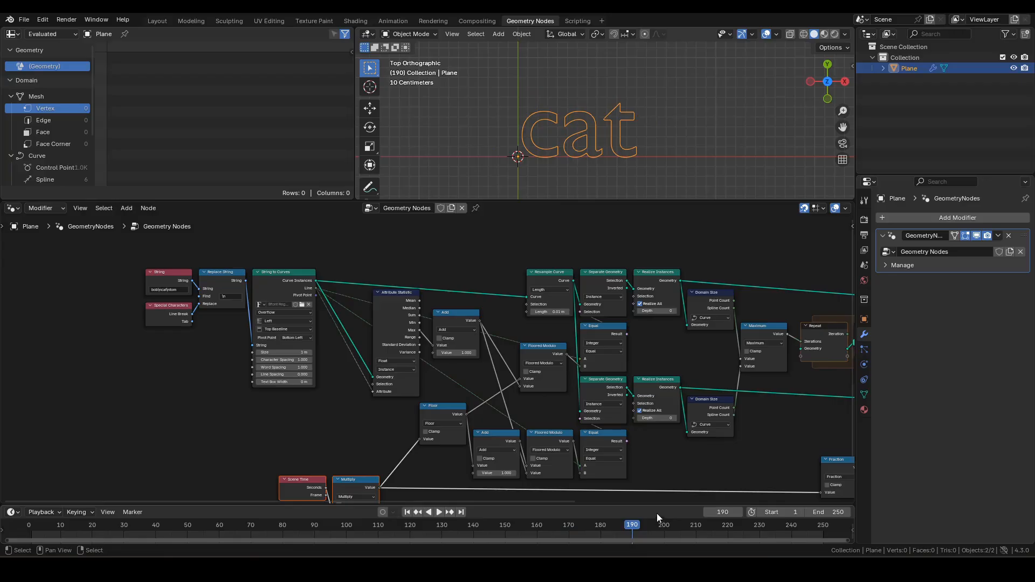
Step: Move morphText closer to the retargetSpline nodes and shift Group Output horizontally away to open space between them
scroll(719, 445, "down", 4)
middle_click_drag(721, 445, 405, 419)
scroll(408, 420, "up", 4)
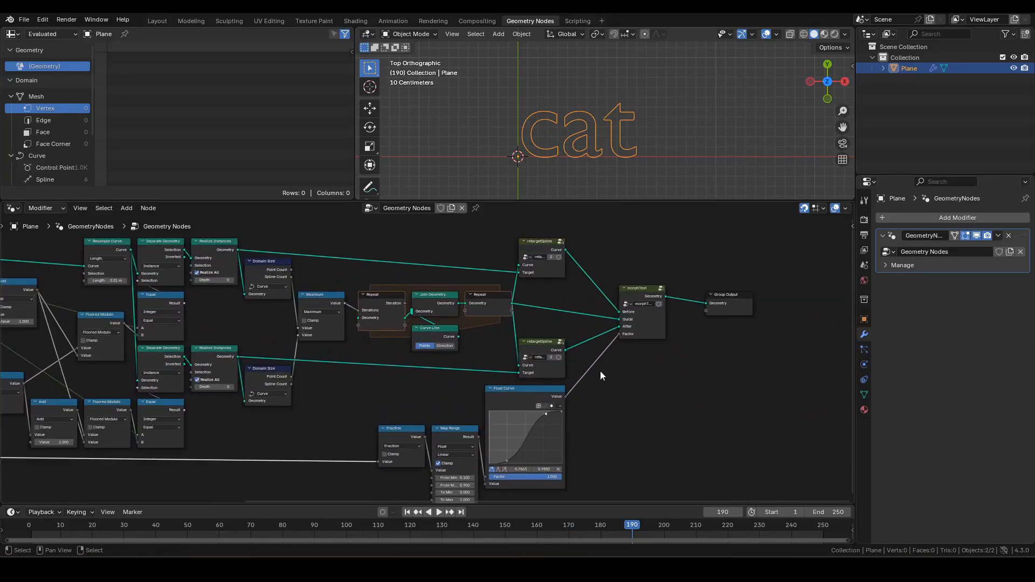
middle_click_drag(677, 356, 396, 405)
scroll(391, 418, "up", 5)
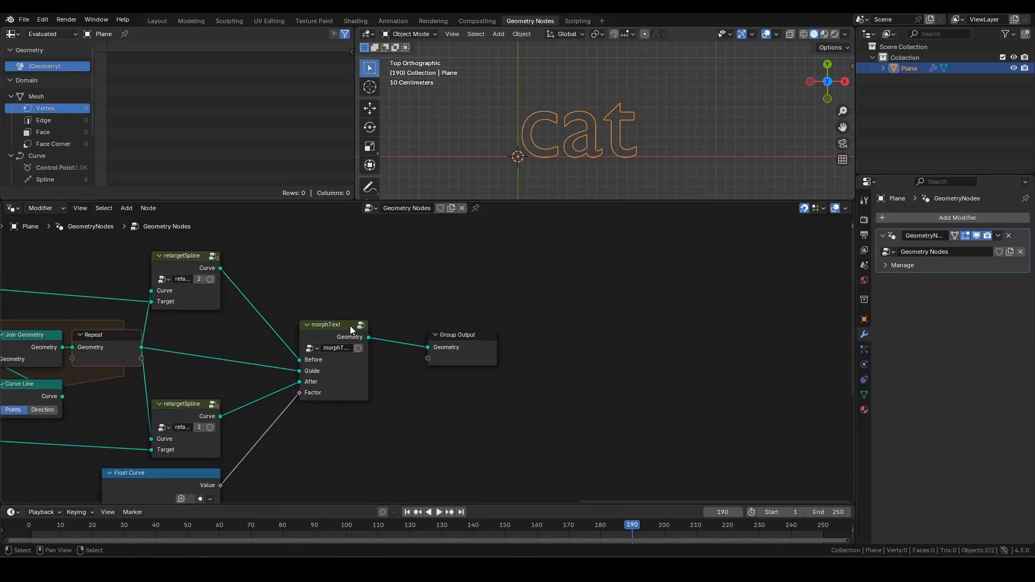
left_click_drag(350, 325, 301, 326)
left_click_drag(375, 288, 554, 393)
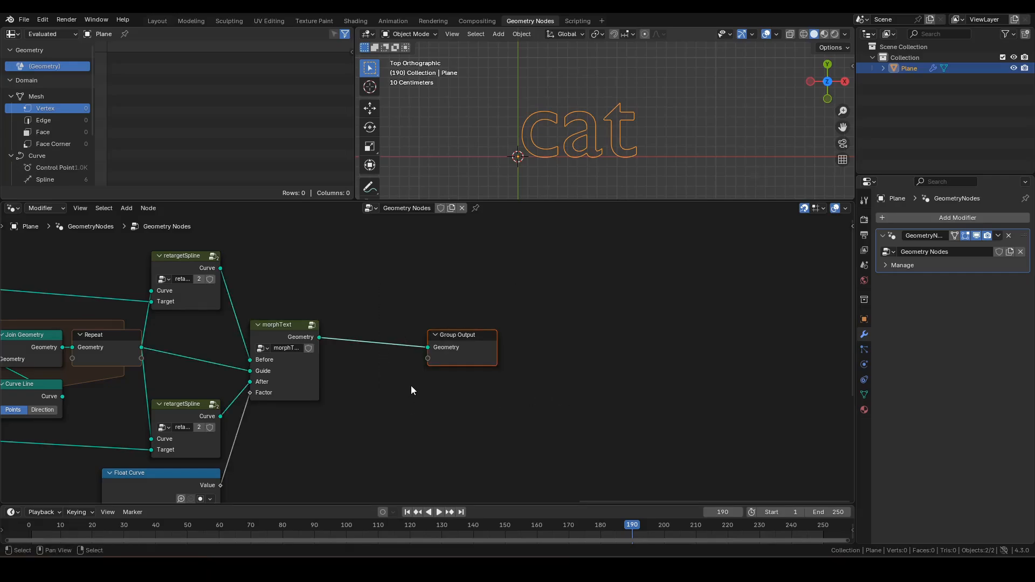
key("g")
key("x")
left_click(626, 364)
Step: Insert a Curve to Mesh node between morphText and Group Output
key("F3")
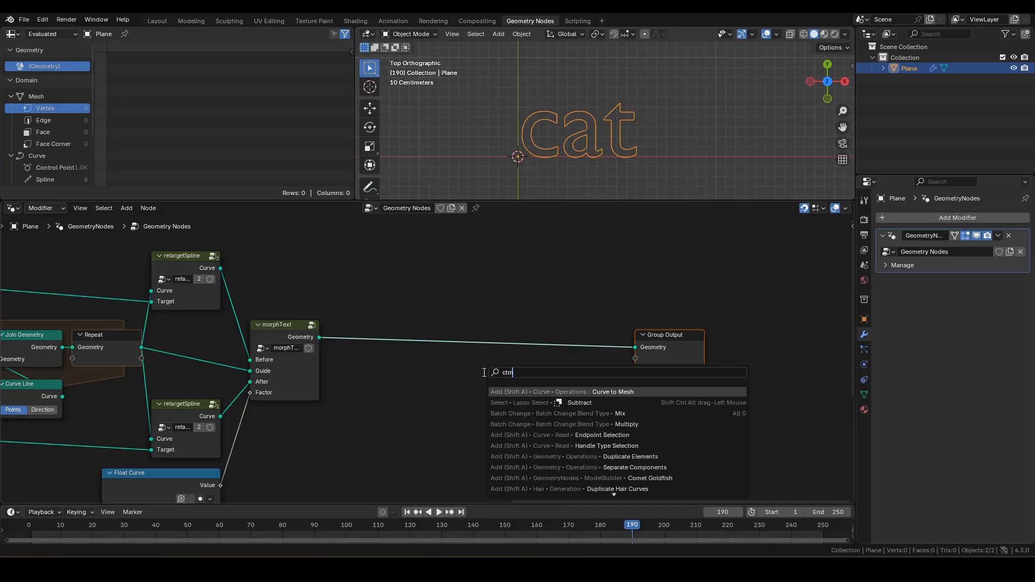
key("Return")
left_click(527, 352)
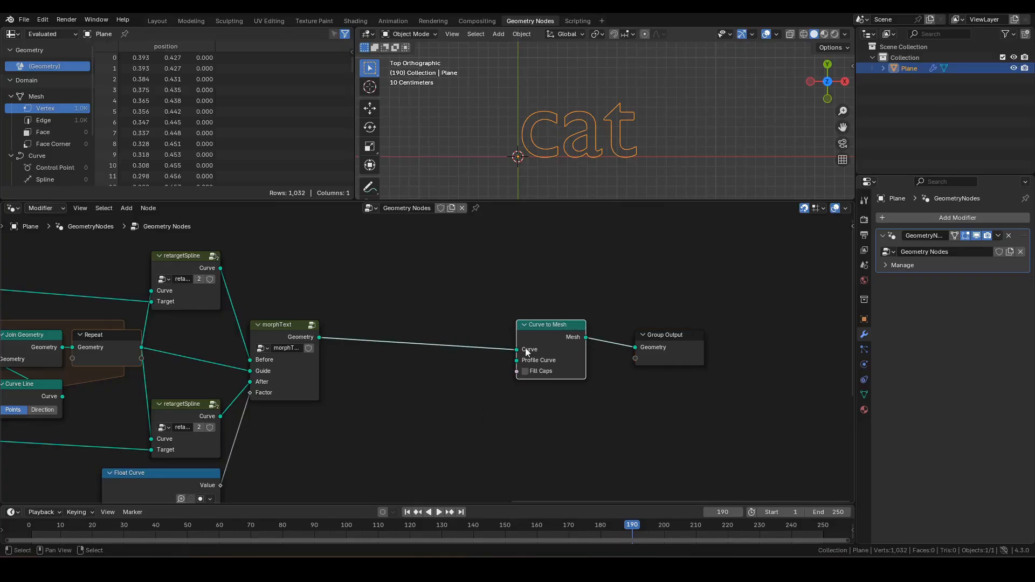
Step: Add a Curve Line node feeding the Profile Curve of Curve to Mesh and place it below that node
scroll(560, 403, "up", 2)
left_click_drag(550, 367, 483, 403)
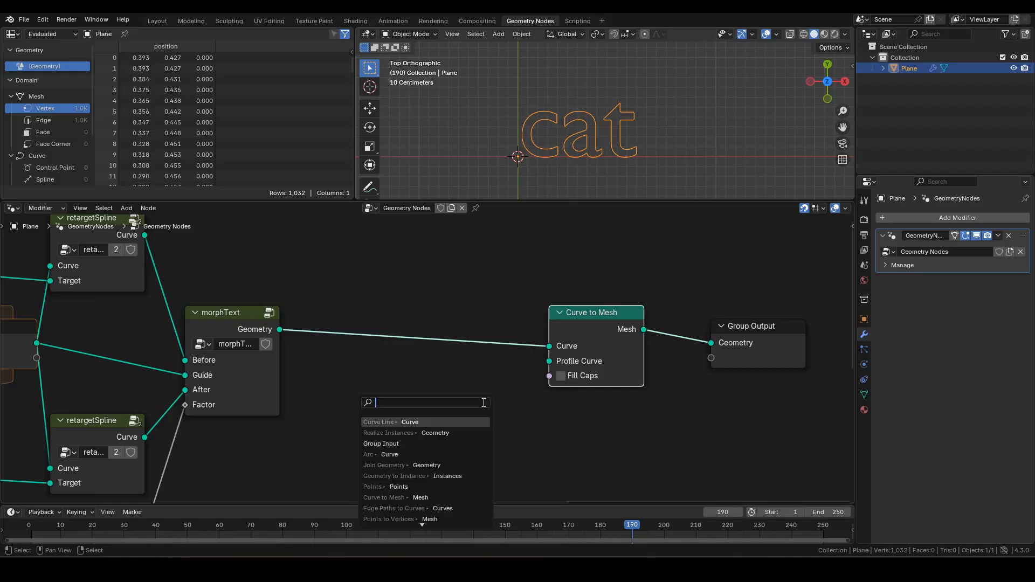
type("line")
key("Down")
key("Return")
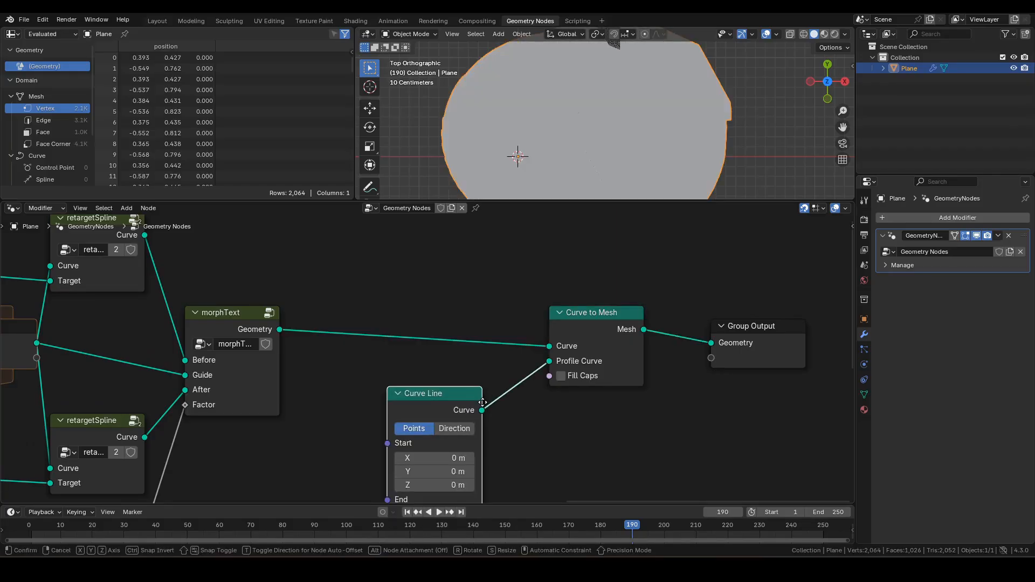
left_click(641, 403)
scroll(711, 443, "down", 5)
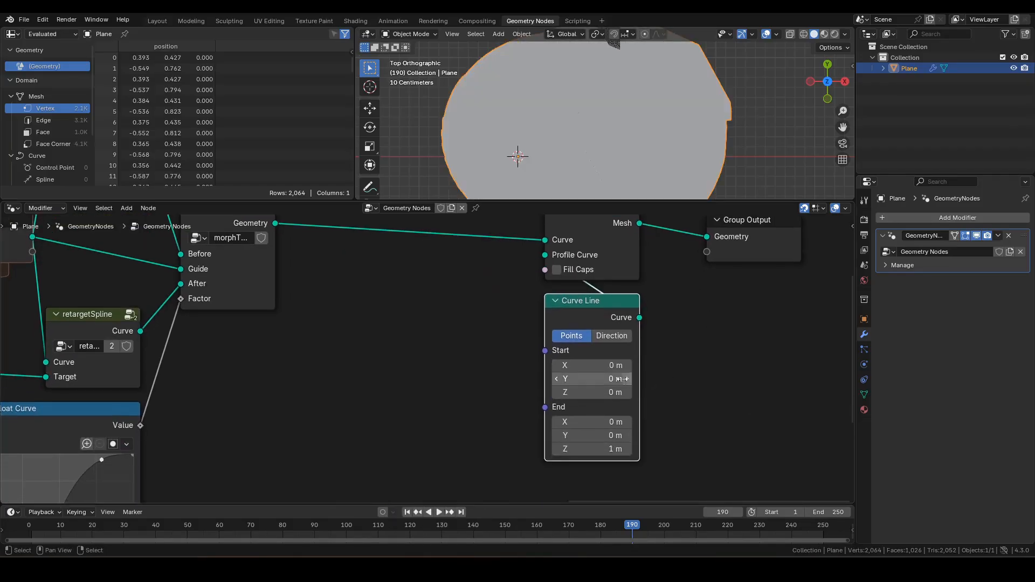
Step: Set the profile Curve Line's Start X to -1 m, End X to 1 m and End Z to 0 m
left_click(608, 366)
type("-1")
key("Tab")
key("Tab")
key("Tab")
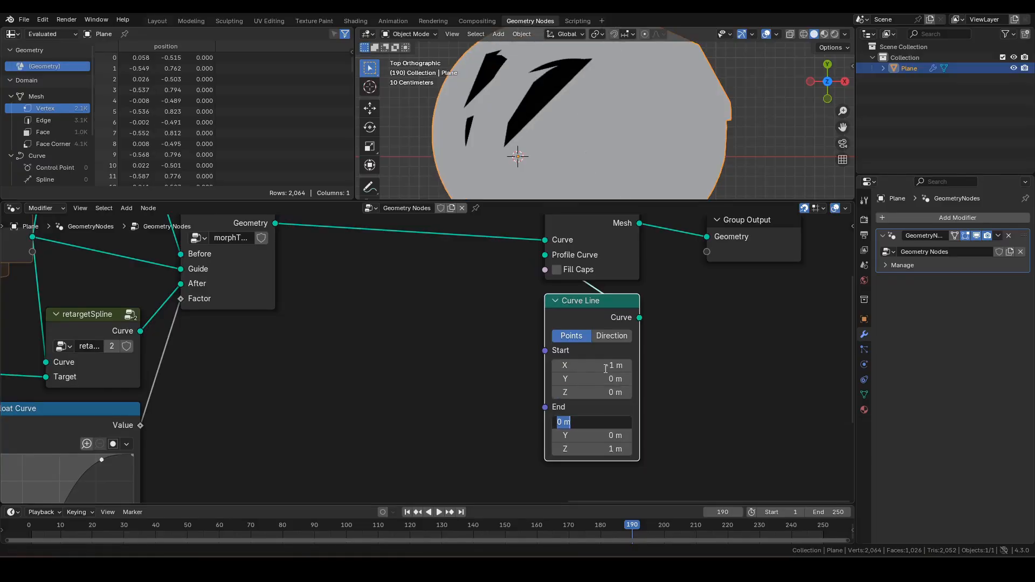
type("1")
key("Tab")
key("Tab")
type("0")
key("Return")
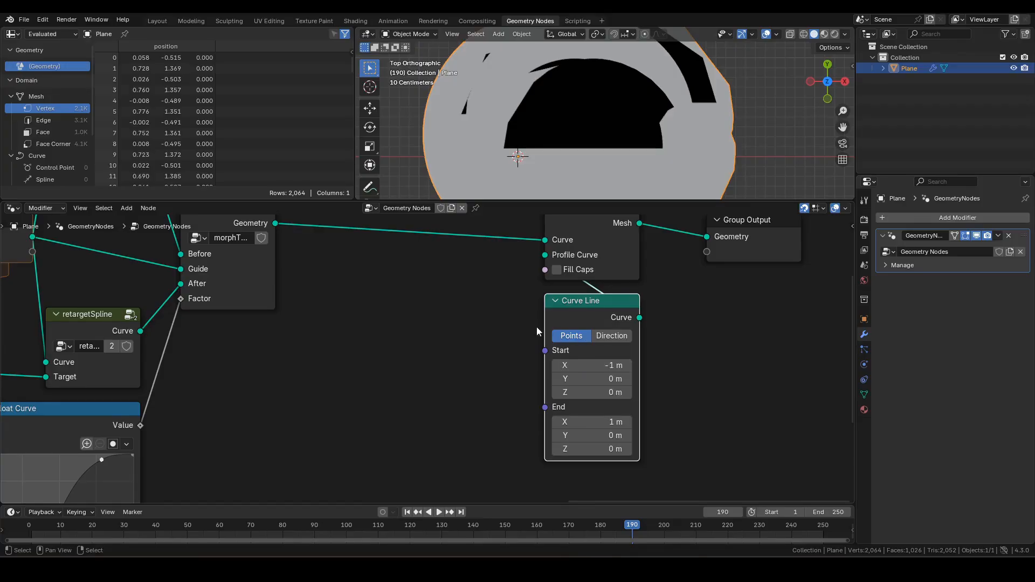
Step: Insert a Set Curve Radius node between morphText and Curve to Mesh with a radius of 0.01 m
scroll(537, 331, "down", 3)
key("F3")
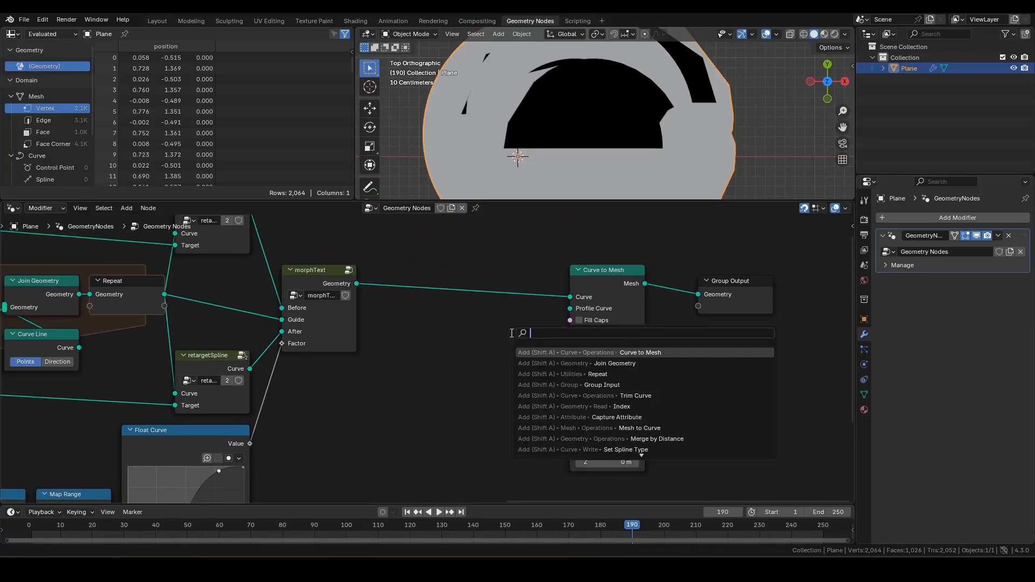
type("set ra")
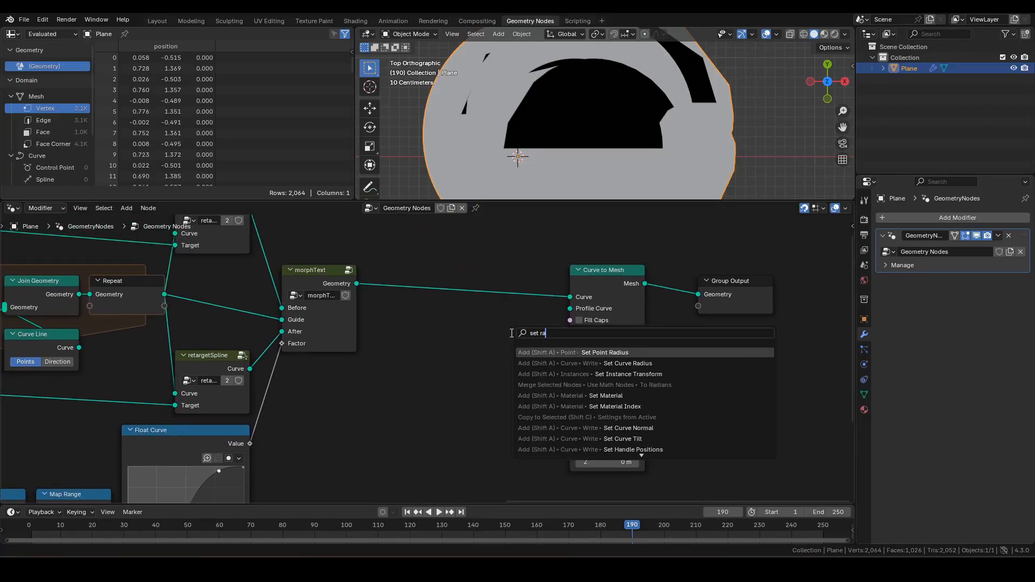
key("Down")
key("Return")
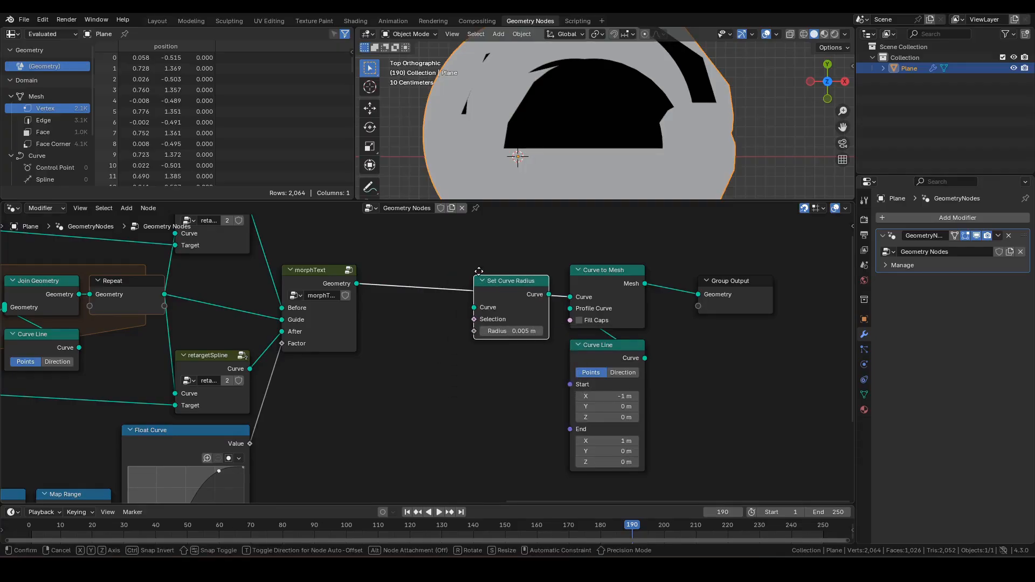
left_click(478, 271)
scroll(513, 327, "up", 2)
double_click(547, 305)
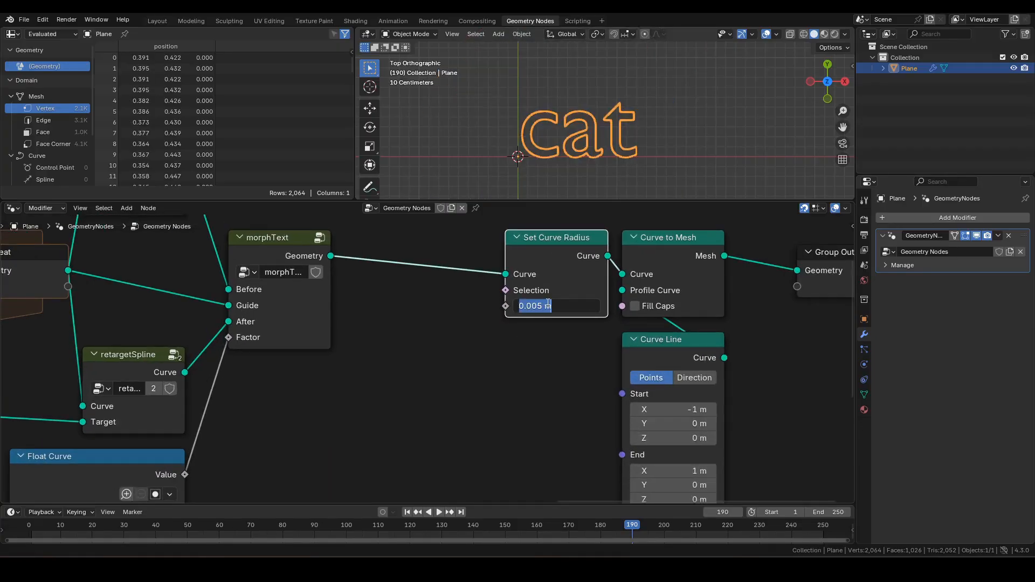
type(".01")
key("Return")
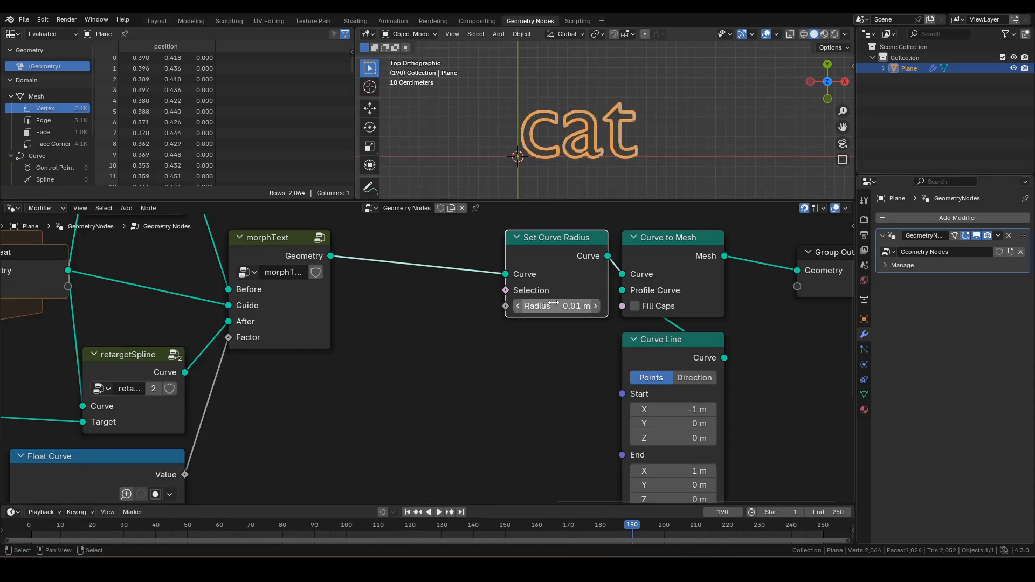
Step: Inspect the thickened "cat" outline up close, marking the lower tip of the c with an annotation and removing that annotation layer
scroll(546, 303, "up", 1)
scroll(599, 160, "up", 3)
scroll(629, 138, "up", 2)
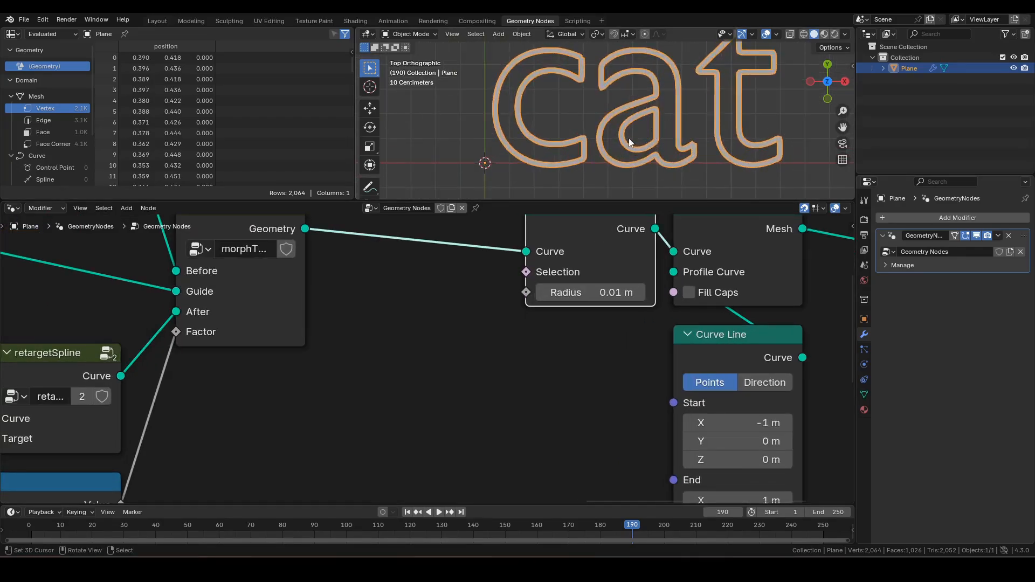
scroll(635, 139, "up", 2)
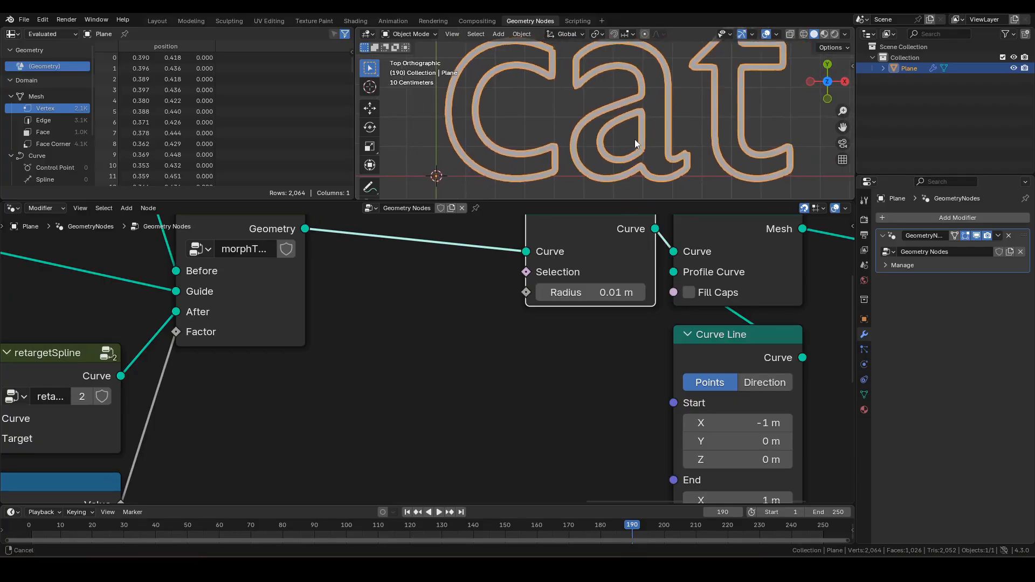
left_click(585, 141)
scroll(555, 161, "up", 3)
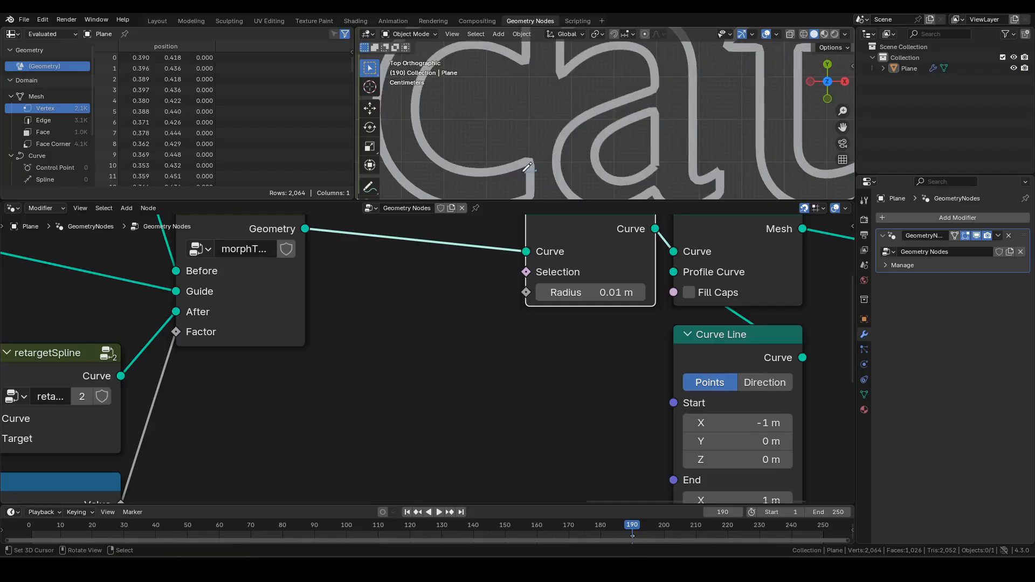
key("d")
mouse_move(535, 173)
left_mouse_down()
mouse_move(536, 163)
mouse_move(524, 176)
left_mouse_up()
key("q")
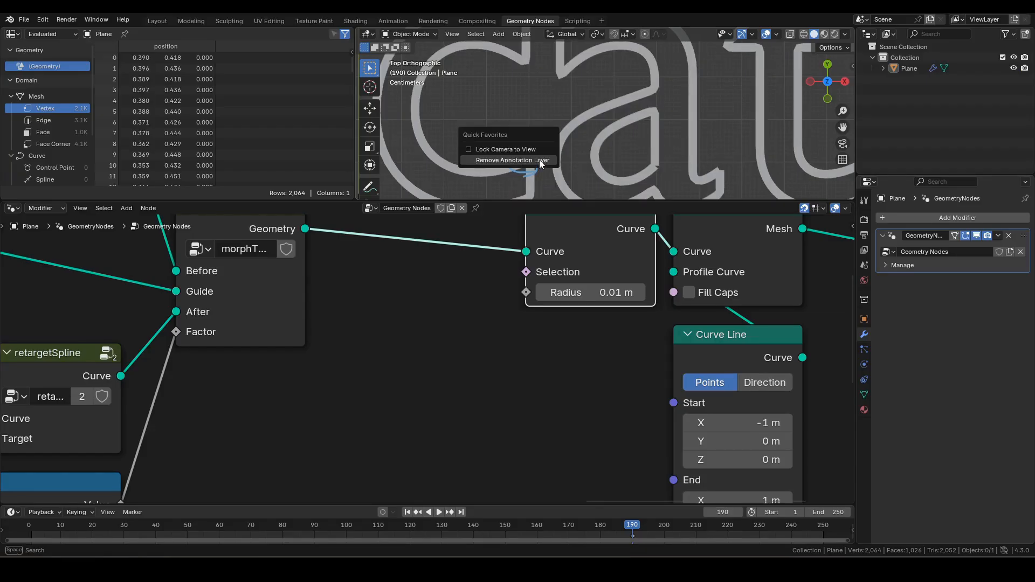
left_click(540, 161)
Step: Insert a Set Spline Type node between morphText and Set Curve Radius and set its type to NURBS
middle_click_drag(495, 275, 579, 326)
left_click(471, 305)
key("F3")
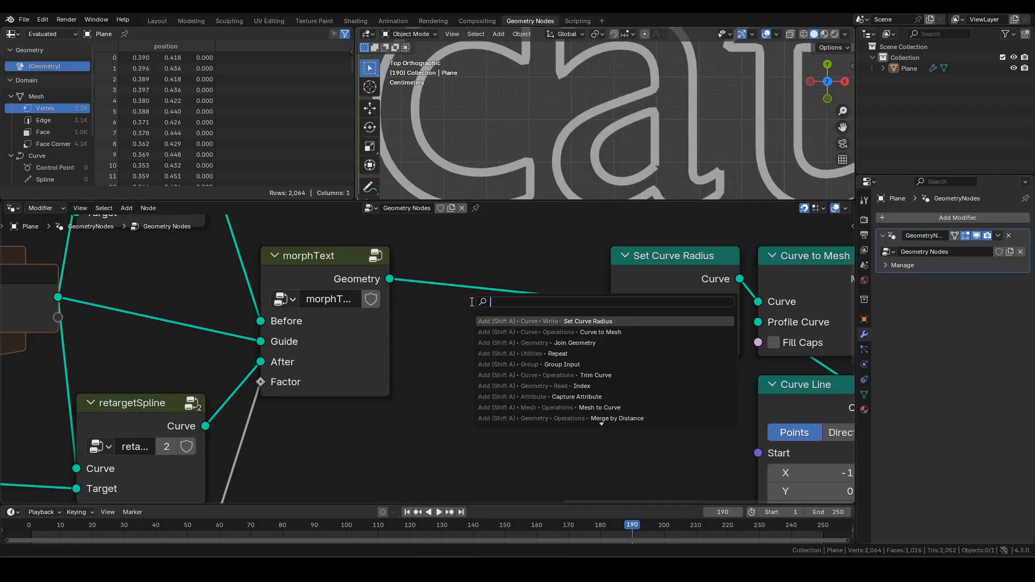
type("sst")
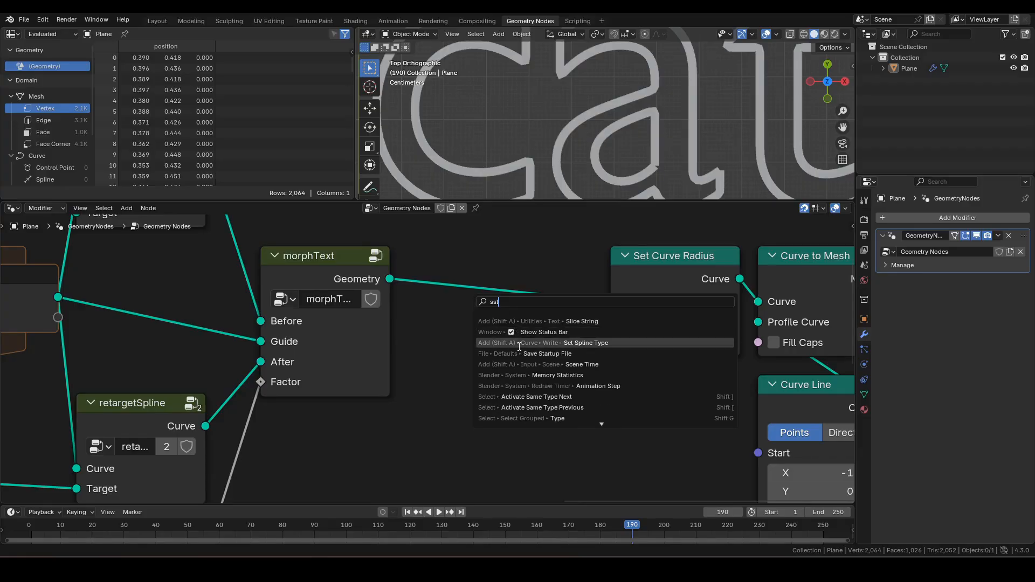
left_click(518, 344)
left_click(468, 254)
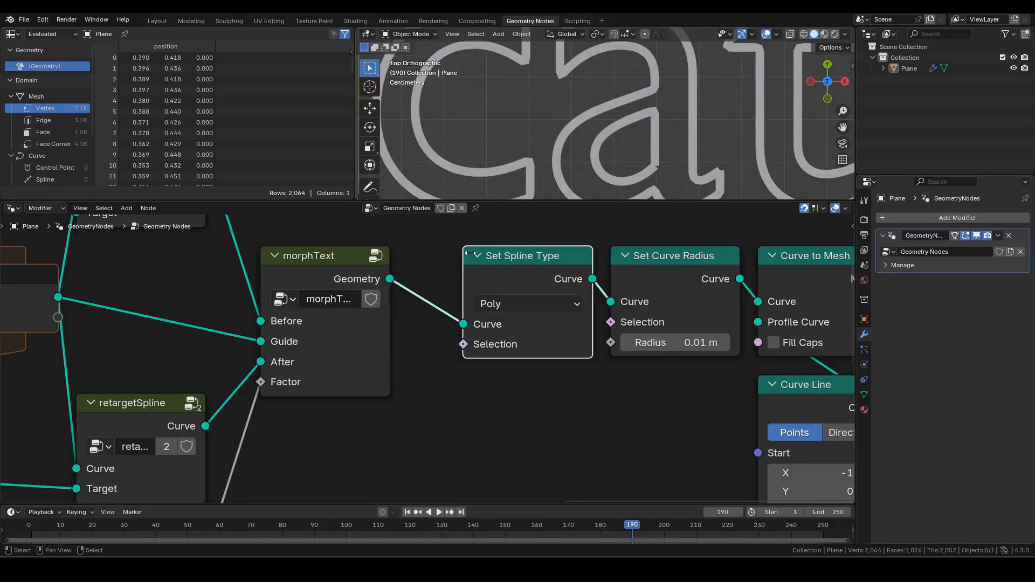
left_click(509, 305)
left_click(508, 412)
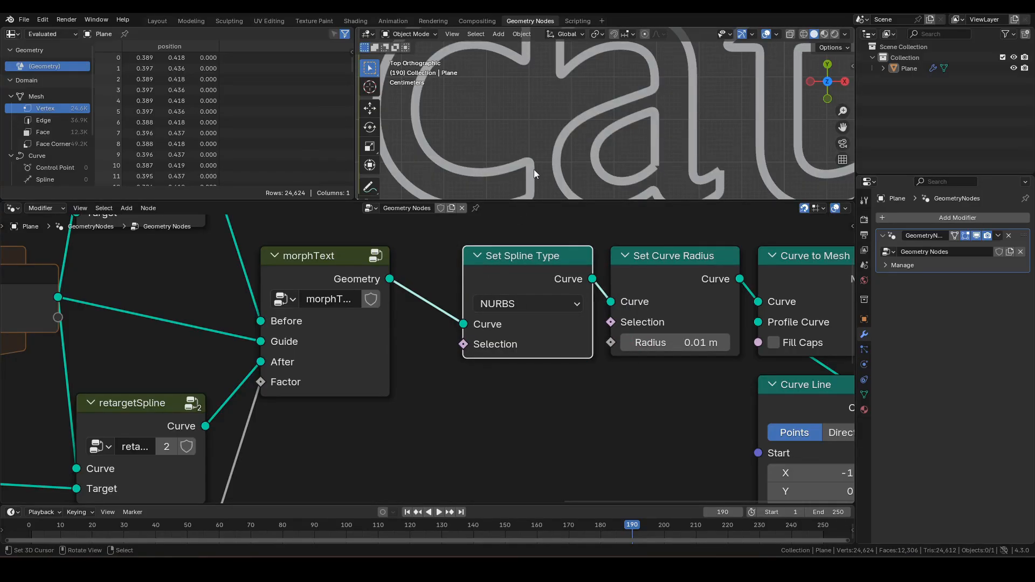
Step: Circle the lower tip of the c with an annotation and toggle muting of Set Spline Type to compare the corner
scroll(533, 169, "up", 3)
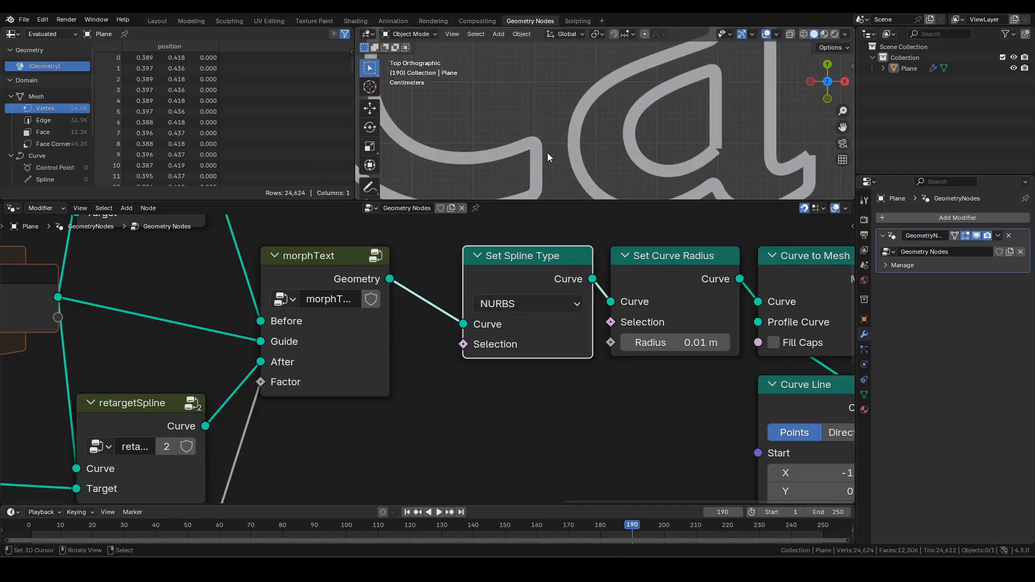
left_click_drag(539, 124, 552, 148)
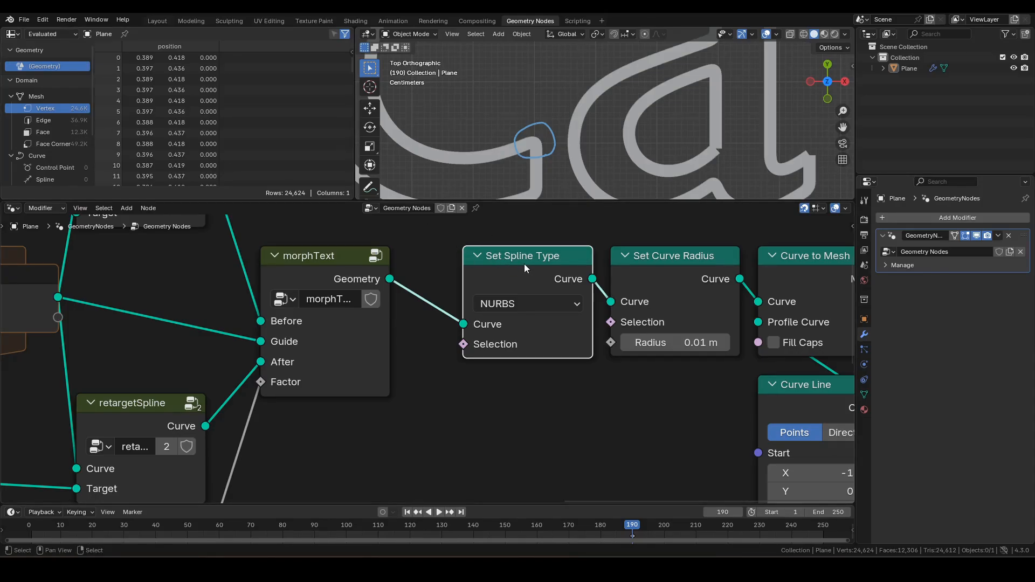
key("m")
key("m")
key("m")
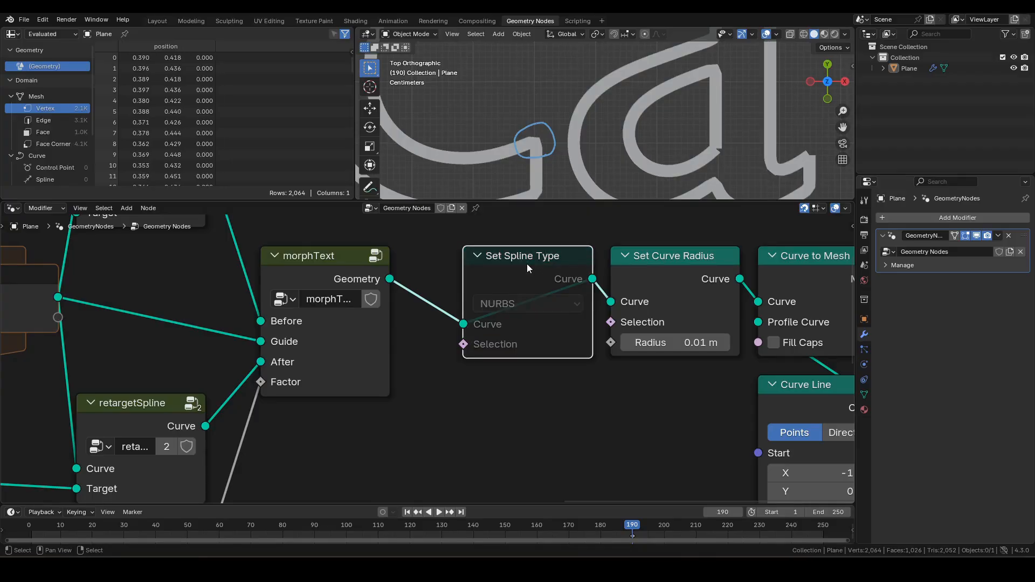
Step: Unmute the Set Spline Type node and remove the annotation circle around the tip of the c
key("m")
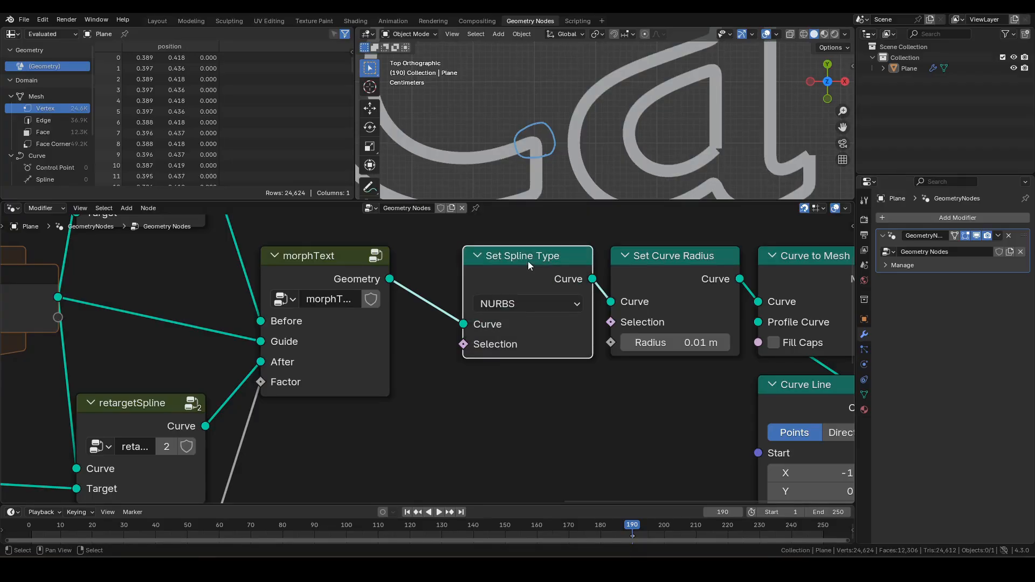
scroll(561, 149, "down", 1)
key("q")
left_click(560, 149)
scroll(564, 149, "down", 1)
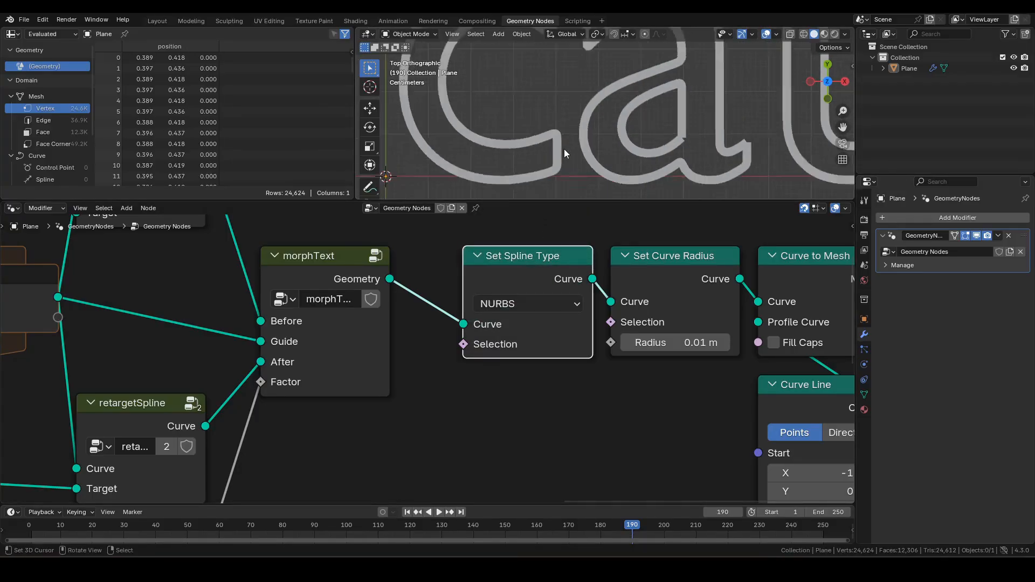
Step: Check the whole "cat" outline, play the morph animation from frame 1 in a maximized viewport, and return to frame 1
scroll(563, 148, "down", 5)
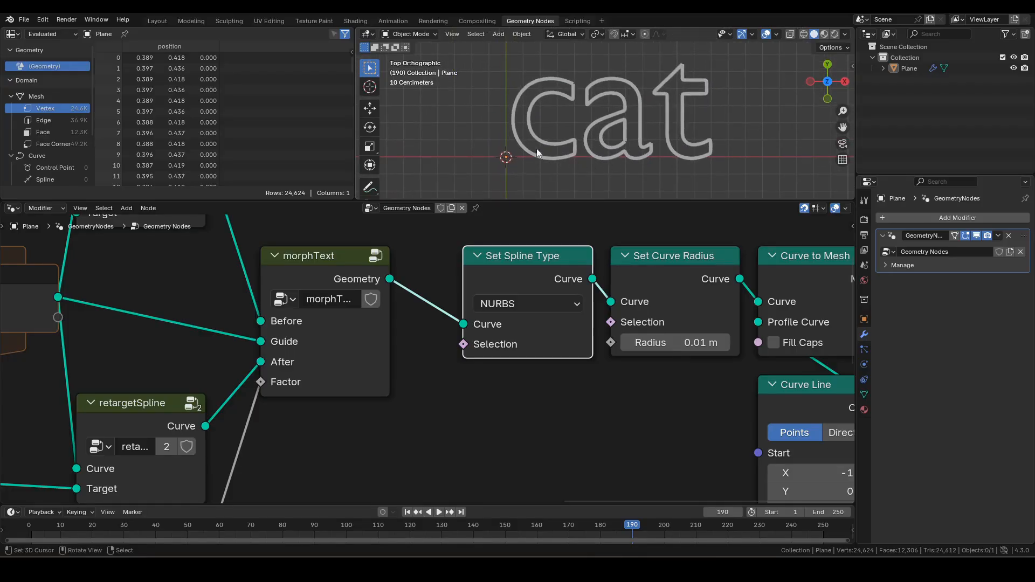
scroll(549, 118, "up", 2)
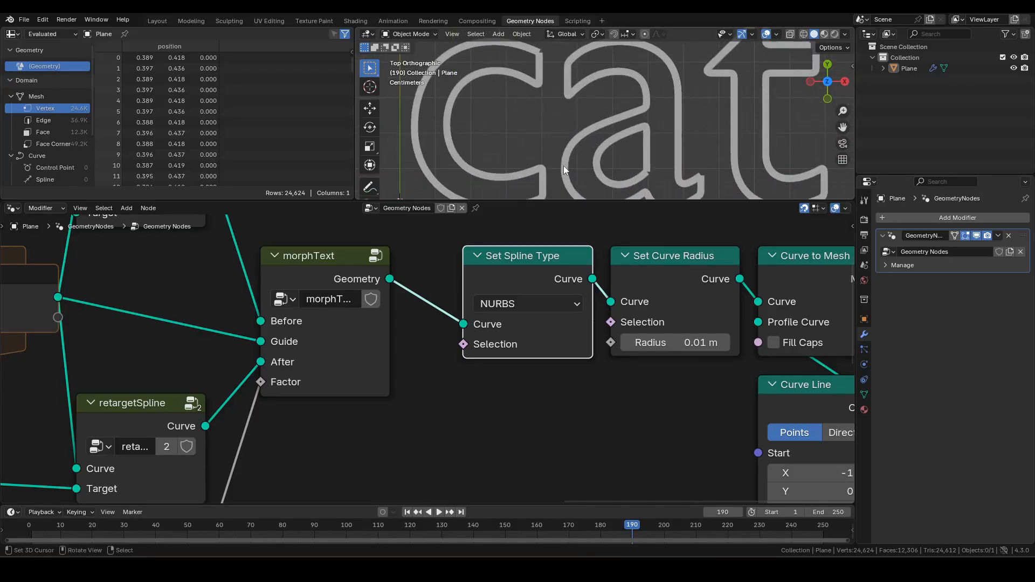
scroll(552, 174, "up", 3)
scroll(646, 265, "down", 1)
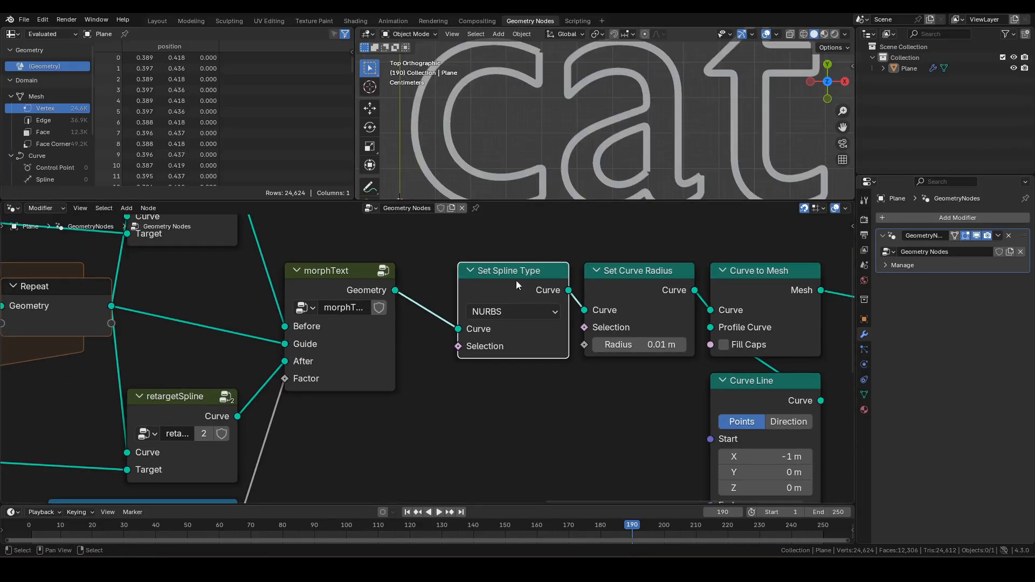
scroll(548, 159, "down", 3)
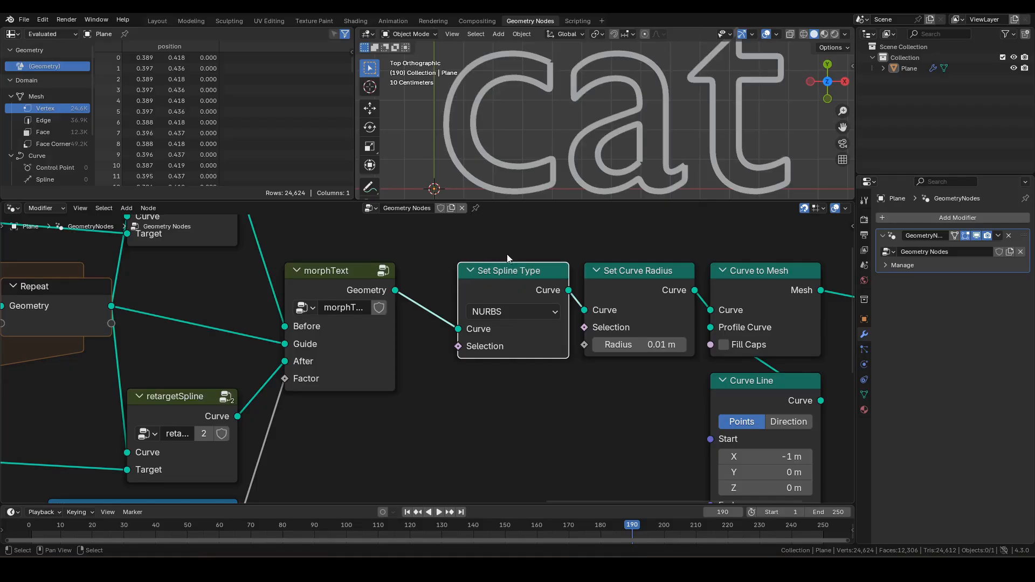
scroll(507, 258, "down", 2)
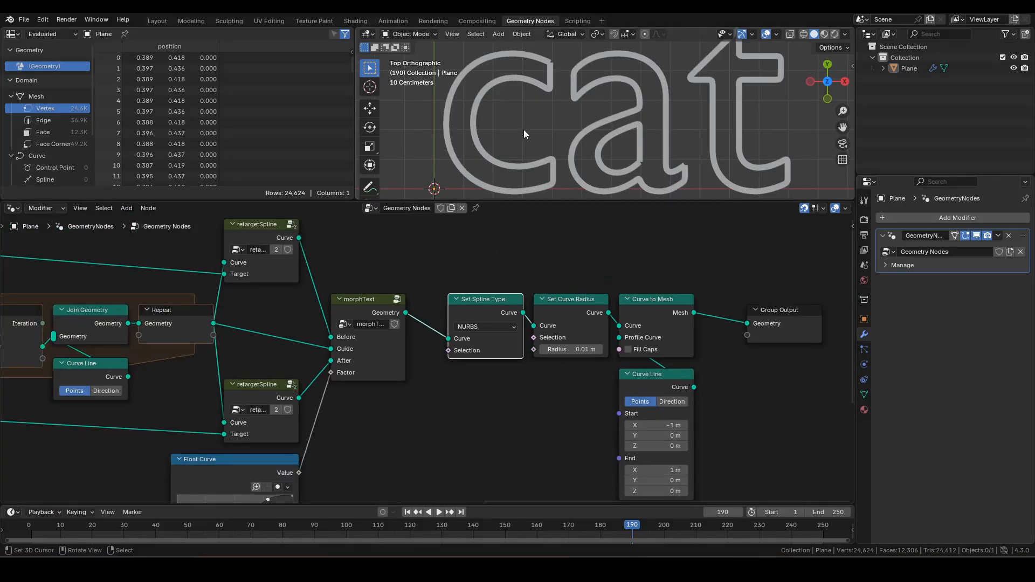
key("ctrl+space")
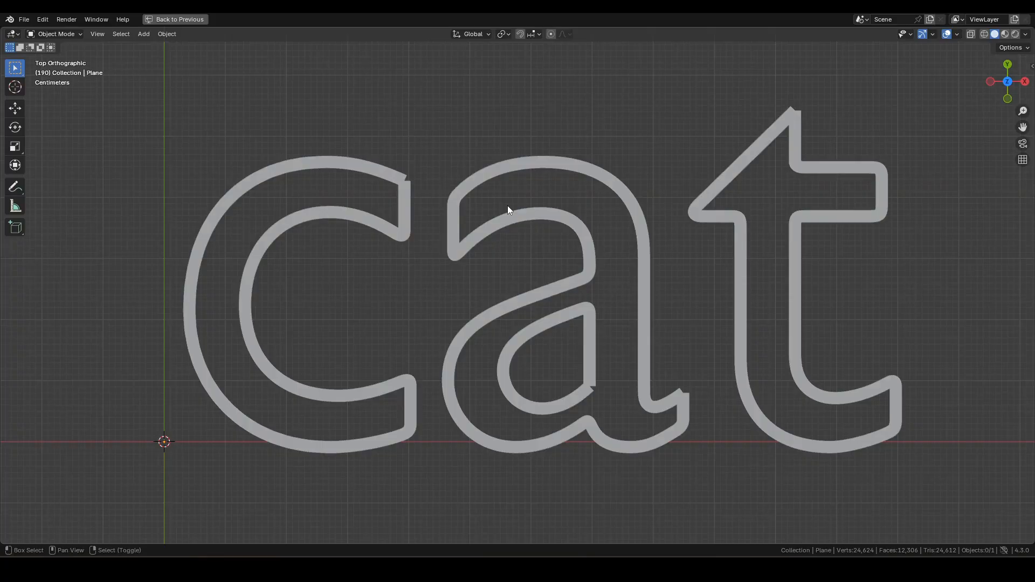
key("shift+Left")
scroll(560, 223, "down", 3)
middle_click_drag(589, 207, 553, 224, "shift")
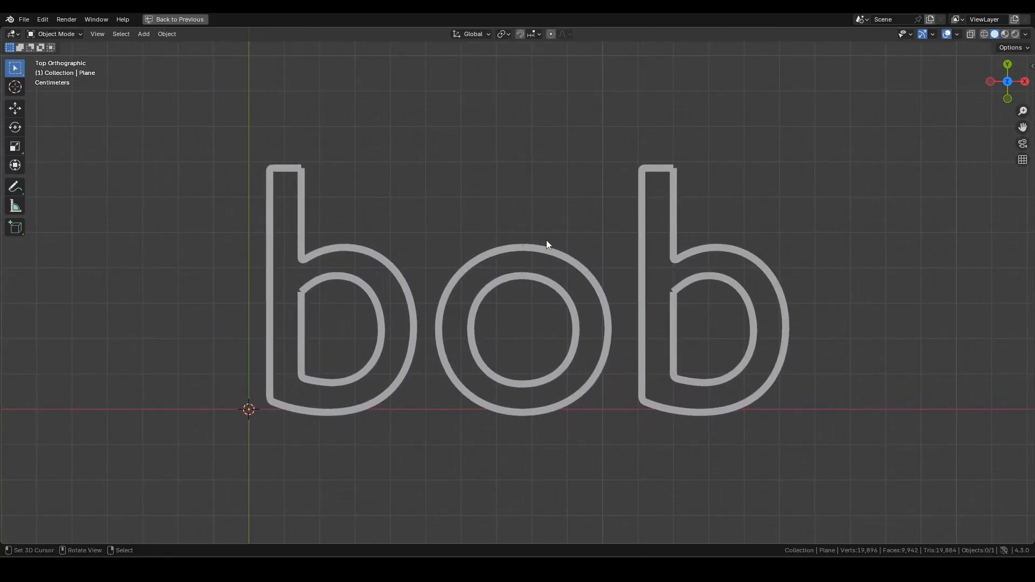
key("space")
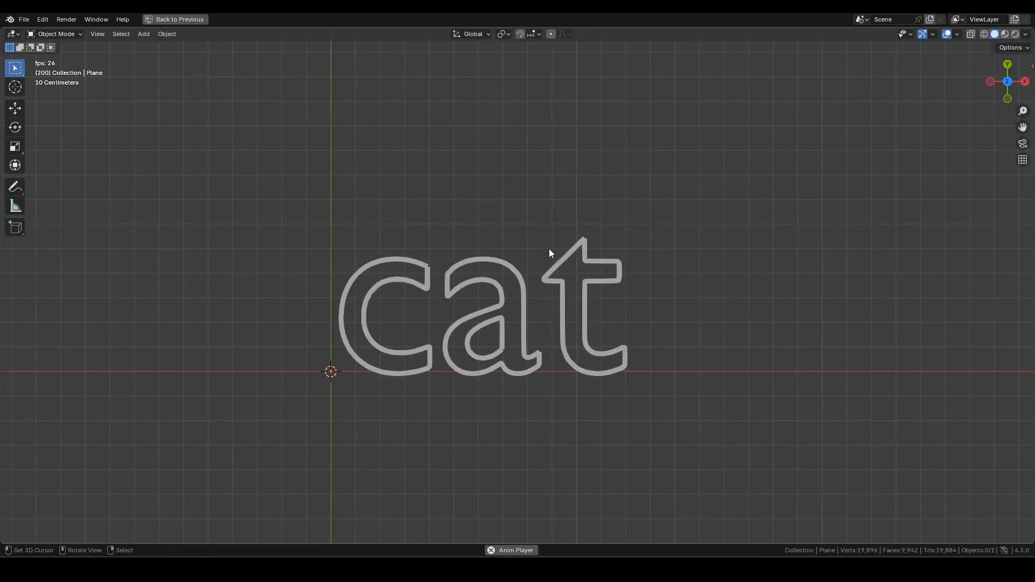
key("space")
key("ctrl+space")
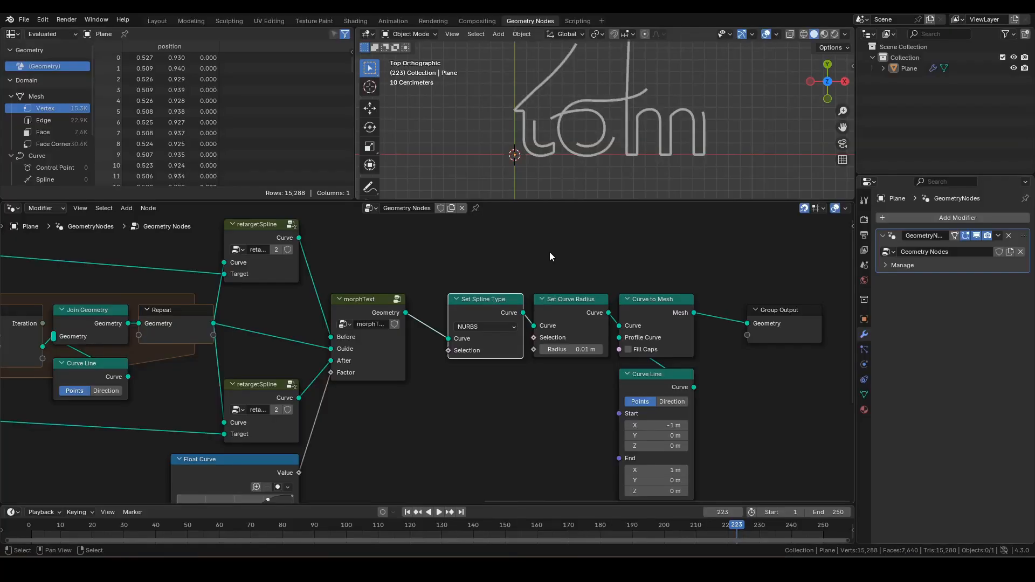
key("shift+Left")
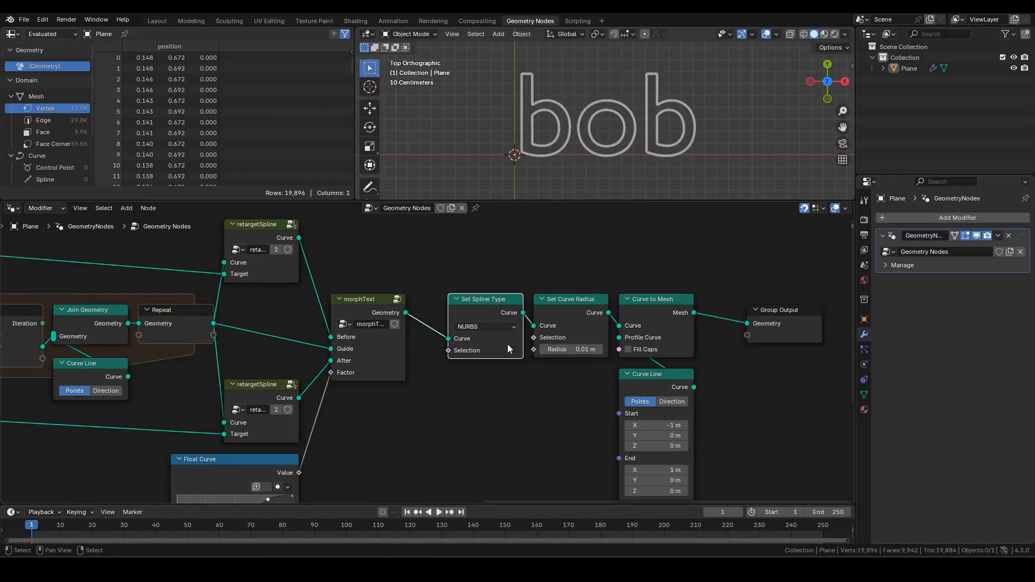
Step: Maximize the node editor and move the Set Spline Type to Group Output chain closer to morphText, with Group Output close to Curve to Mesh
scroll(420, 347, "down", 1)
middle_click_drag(313, 361, 494, 337)
key("ctrl+space")
scroll(453, 335, "down", 6)
left_click_drag(648, 186, 886, 369)
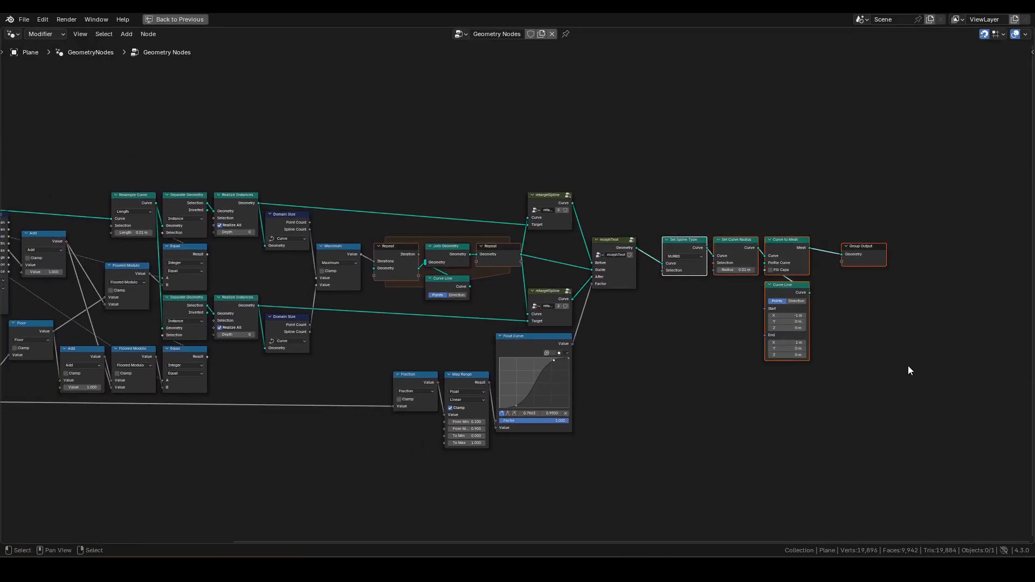
key("g")
left_click(883, 361)
left_click_drag(841, 200, 884, 291)
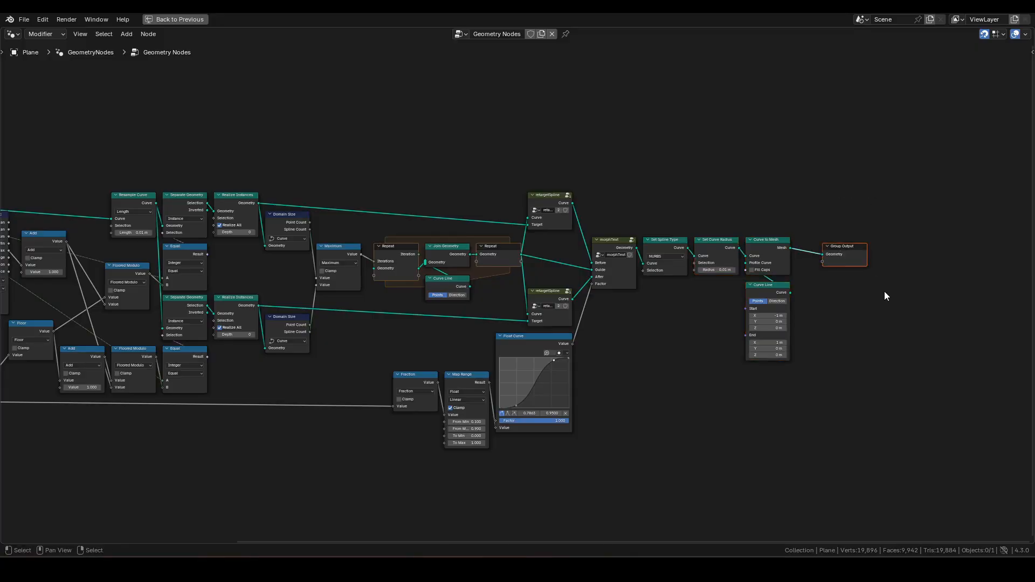
key("g")
left_click(860, 284)
Step: Hide the unused sockets of the Attribute Statistic node
scroll(528, 281, "down", 4)
middle_click_drag(465, 273, 712, 274)
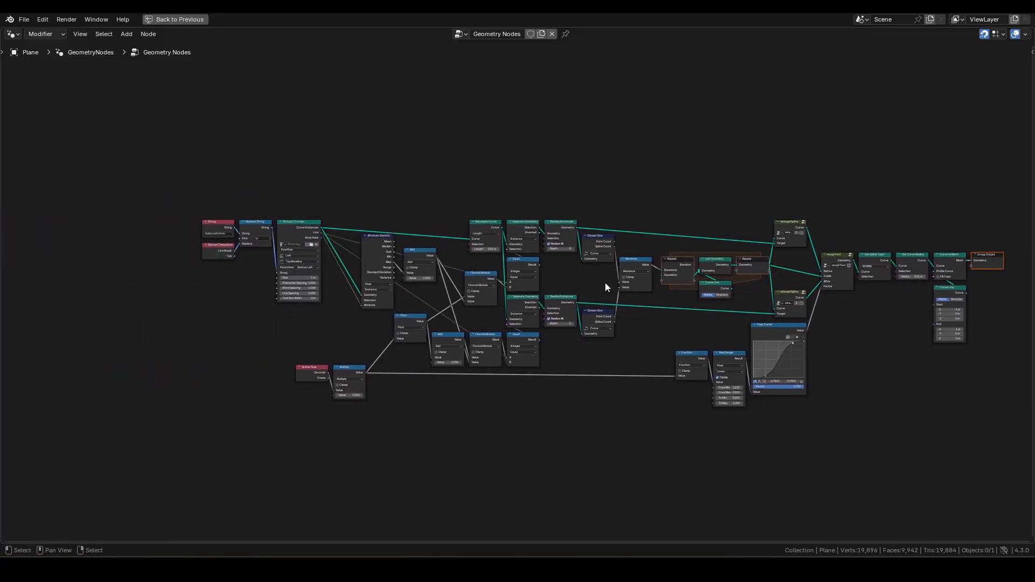
scroll(522, 298, "up", 5)
left_click(296, 230)
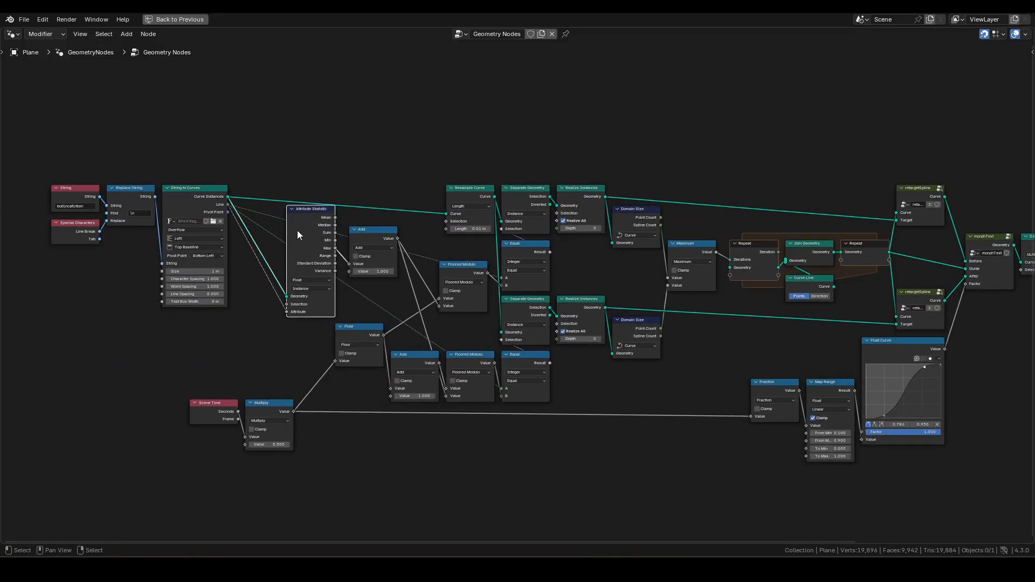
key("ctrl+h")
Step: Line up the Attribute Statistic and Add nodes before the upper Floored Modulo, and lower the Floor node beside the lower Add
scroll(370, 277, "up", 1)
left_click_drag(331, 225, 315, 268)
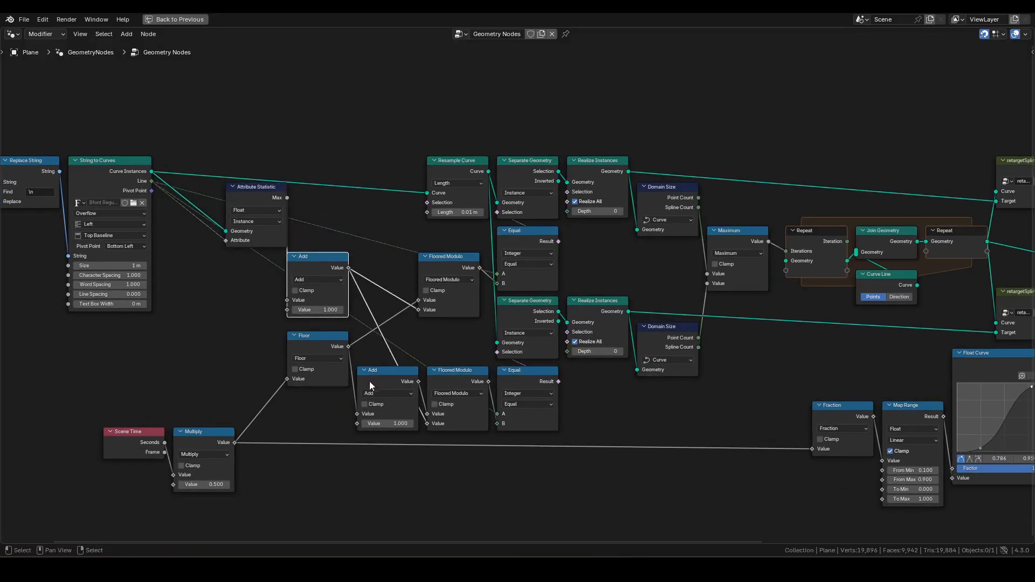
left_click_drag(329, 352, 325, 377)
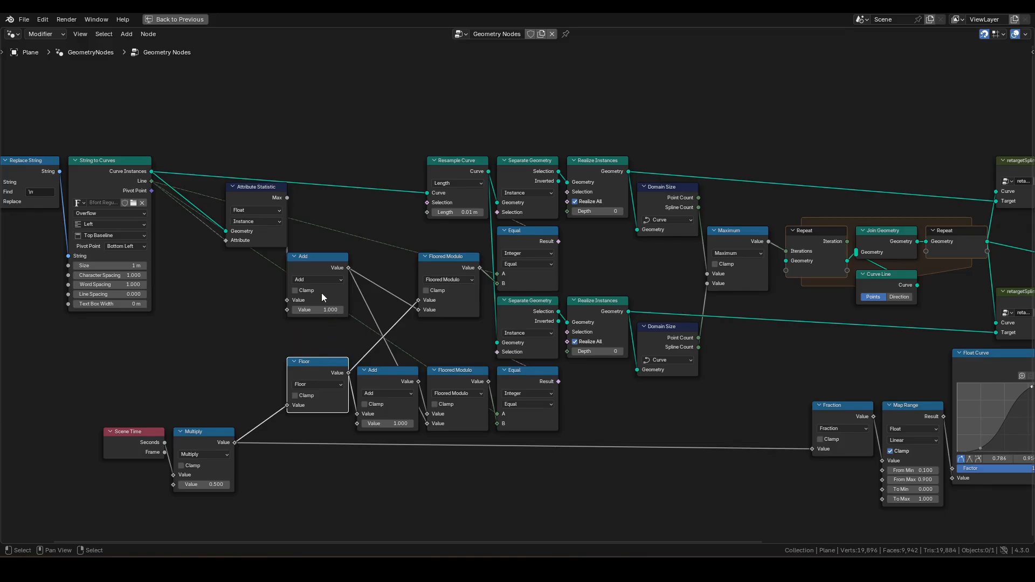
left_click_drag(263, 191, 251, 263)
left_click_drag(243, 235, 318, 318)
key("g")
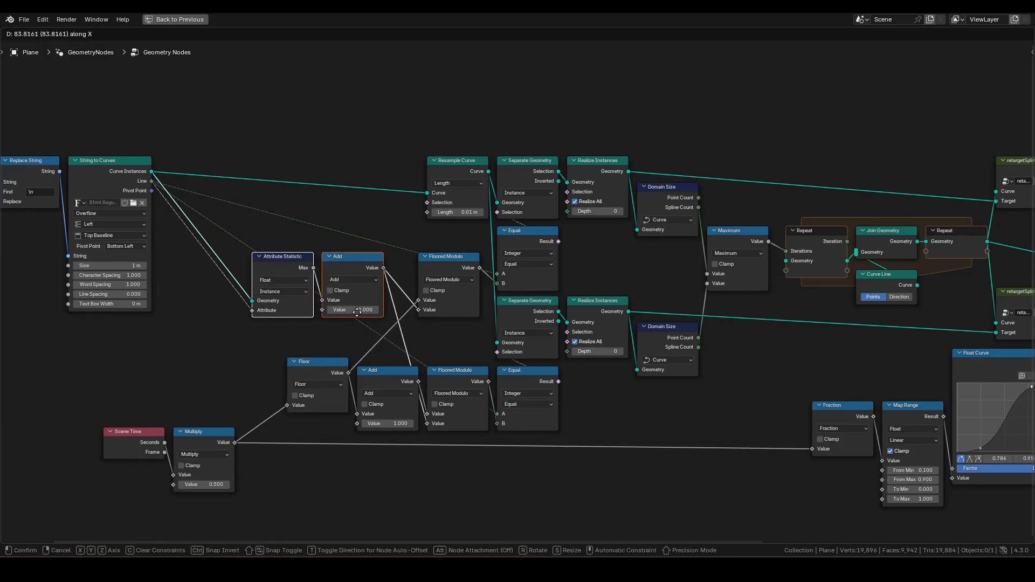
left_click(376, 309)
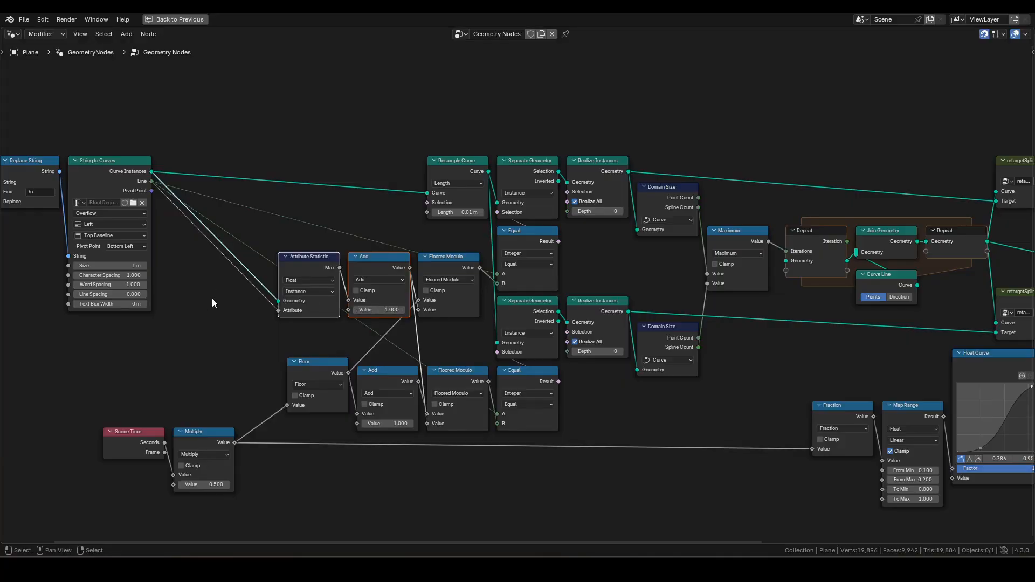
Step: Shift the String to Curves input nodes horizontally toward Attribute Statistic, and the Scene Time and Multiply nodes toward Floor
middle_click_drag(196, 319, 300, 324)
left_click_drag(311, 358, 43, 157)
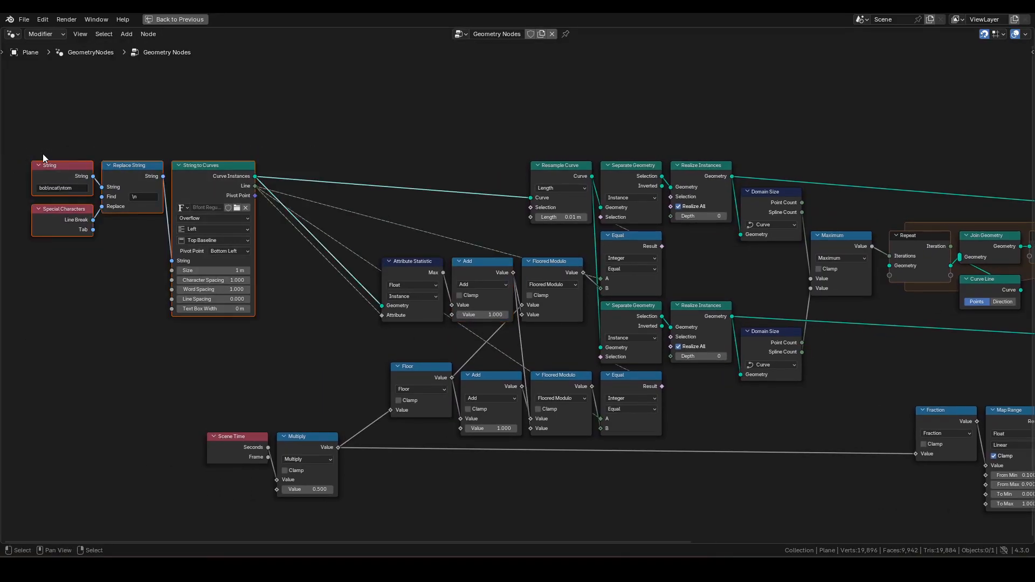
key("g")
key("x")
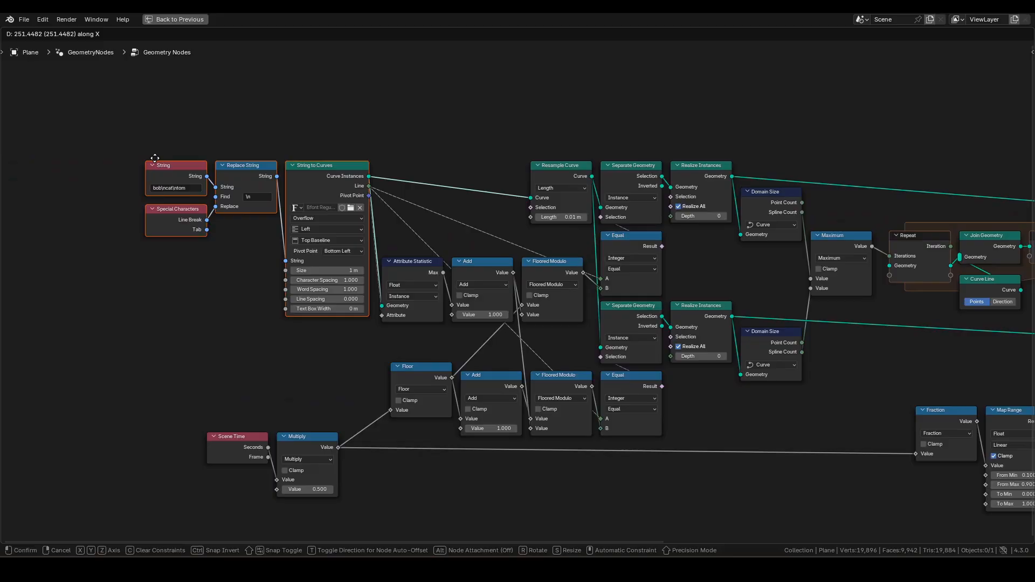
left_click(155, 158)
left_click_drag(194, 383, 318, 457)
key("g")
key("x")
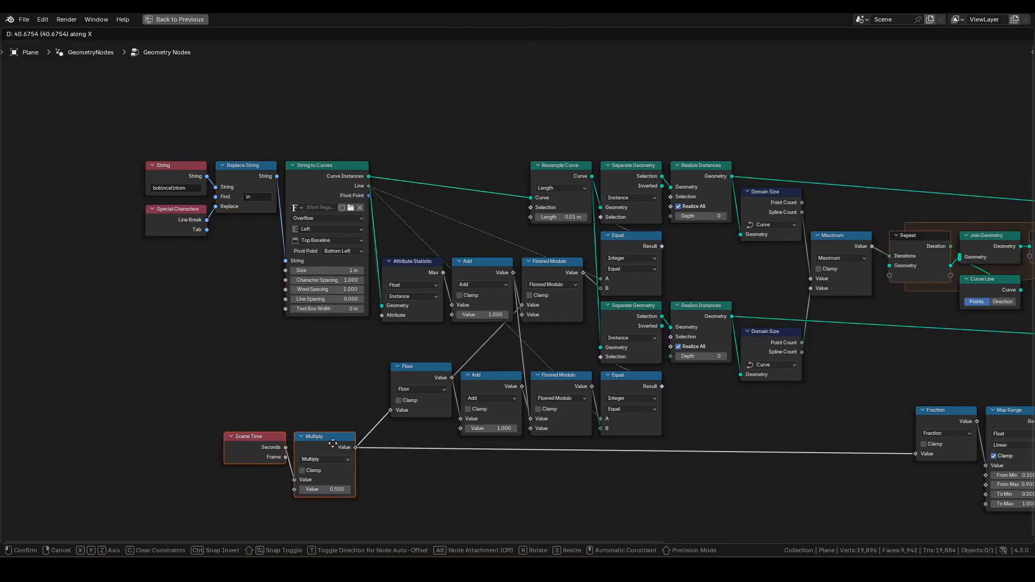
left_click(410, 402)
Step: Review the complete main node tree from the String input through the morph factor nodes to the Group Output
scroll(409, 402, "down", 2)
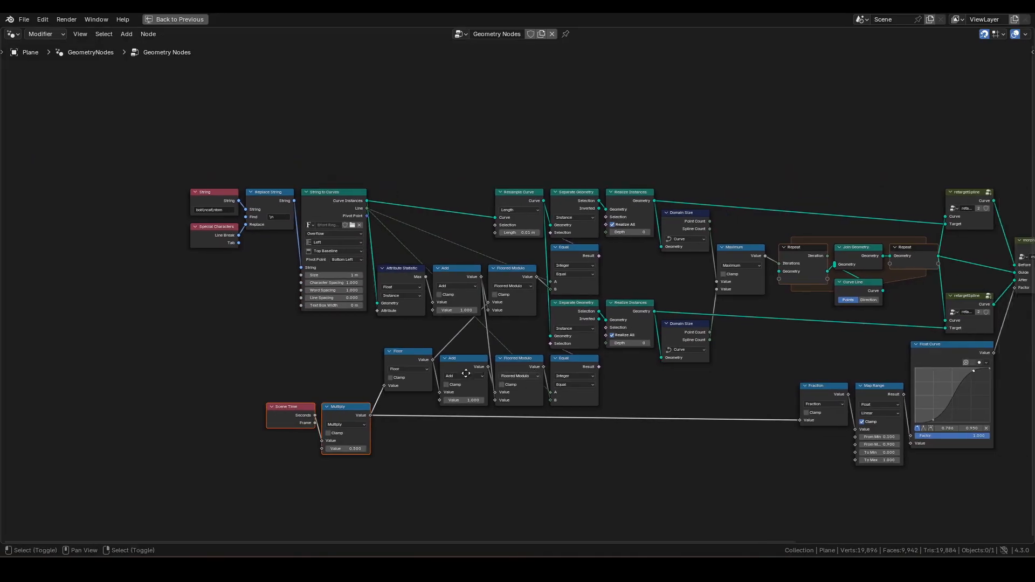
middle_click_drag(465, 373, 321, 355, "shift")
scroll(534, 323, "down", 2)
middle_click_drag(534, 322, 498, 324, "shift")
scroll(498, 325, "up", 1)
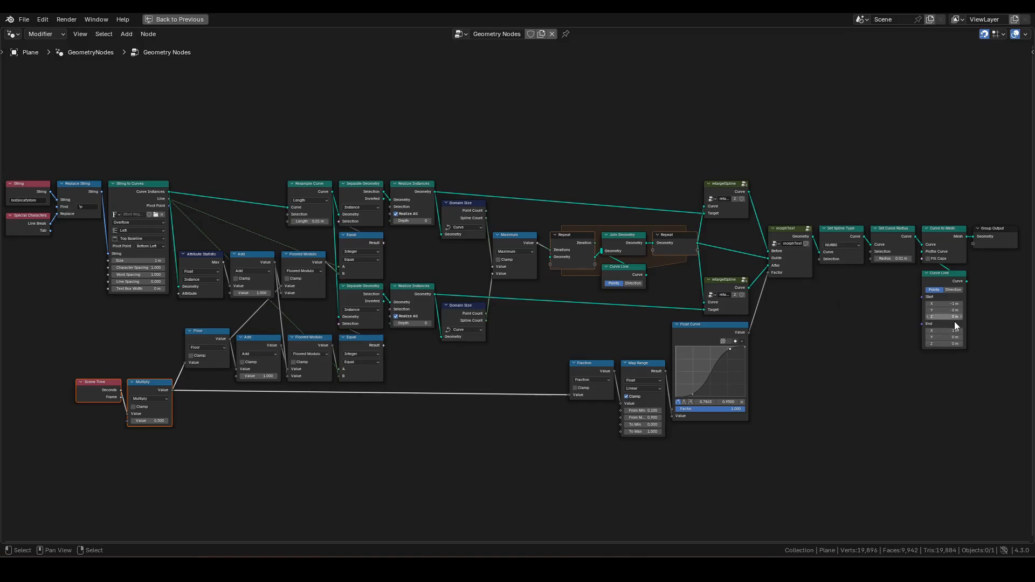
scroll(822, 272, "up", 3)
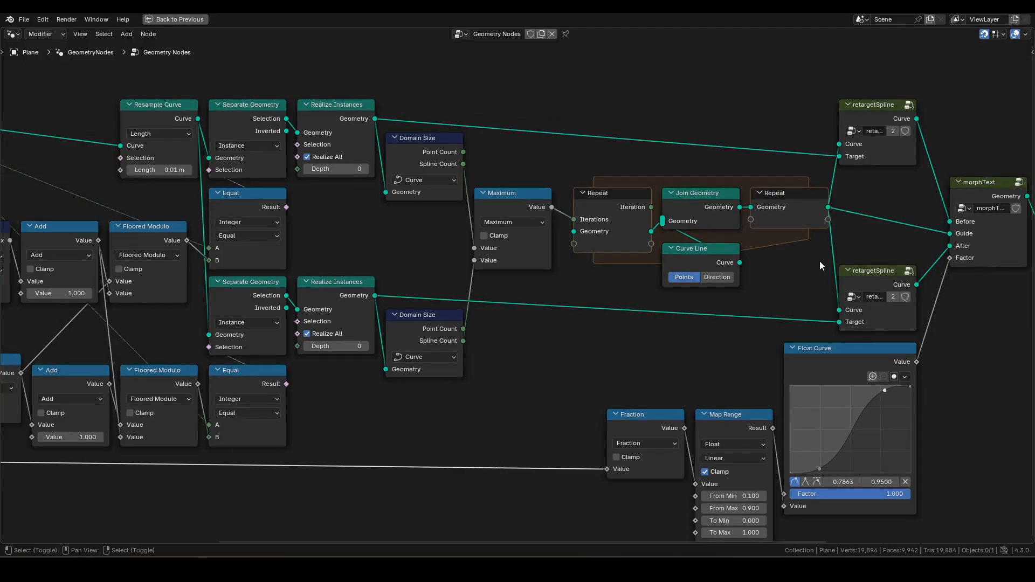
mouse_move(819, 262)
middle_mouse_down("shift")
mouse_move(816, 228)
mouse_move(819, 247)
middle_mouse_up("shift")
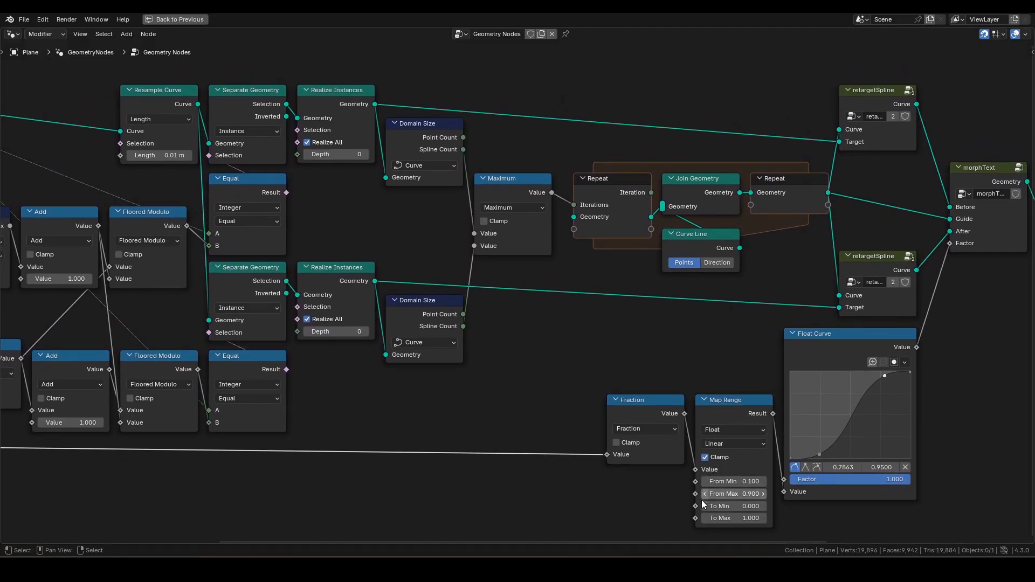
left_click_drag(688, 539, 915, 531)
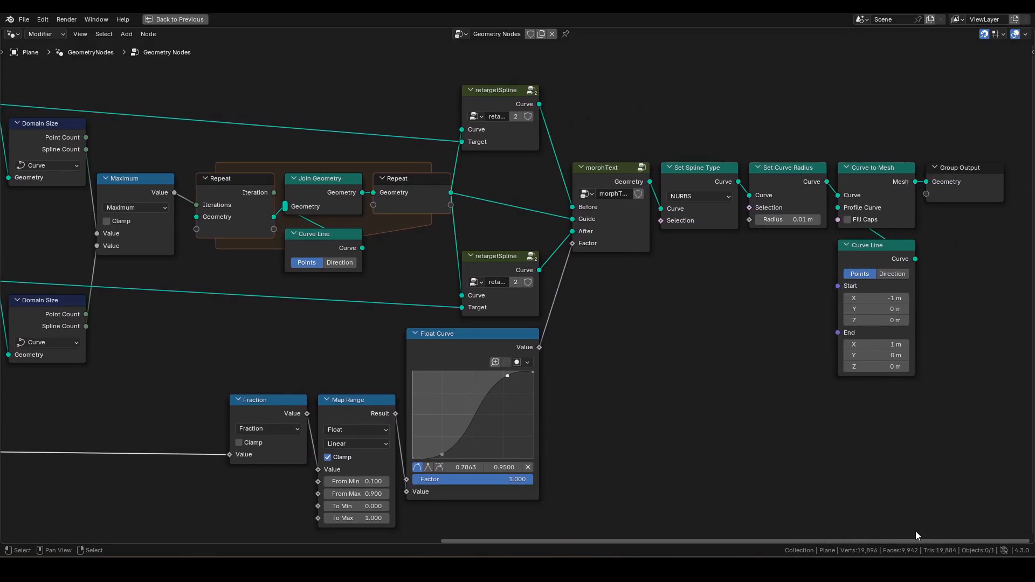
Step: Open the retargetSpline group to review its For Each Element setup and return to the main tree
left_click(493, 96)
key("Tab")
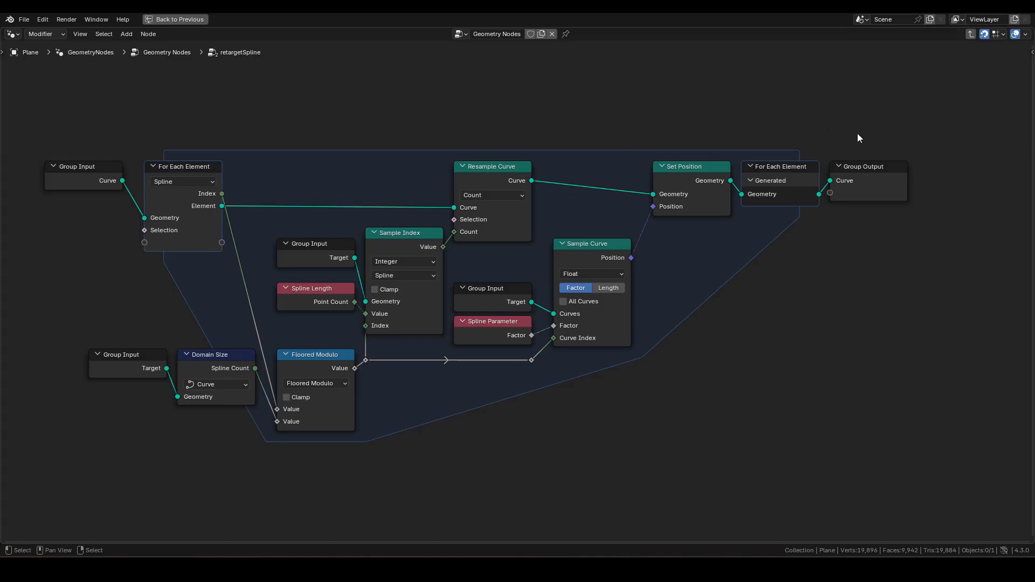
key("Tab")
middle_click_drag(525, 401, 507, 388)
Step: Open the morphText group and examine its repeat zone, from the separated splines through merging to Trim Curve
left_click(582, 154)
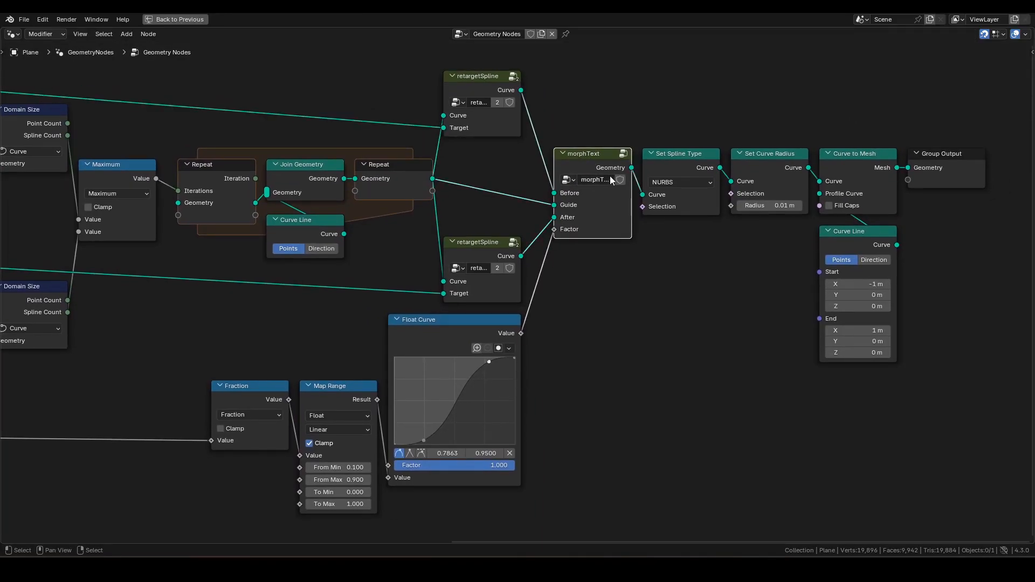
key("Tab")
key("Home")
middle_click_drag(601, 220, 600, 220)
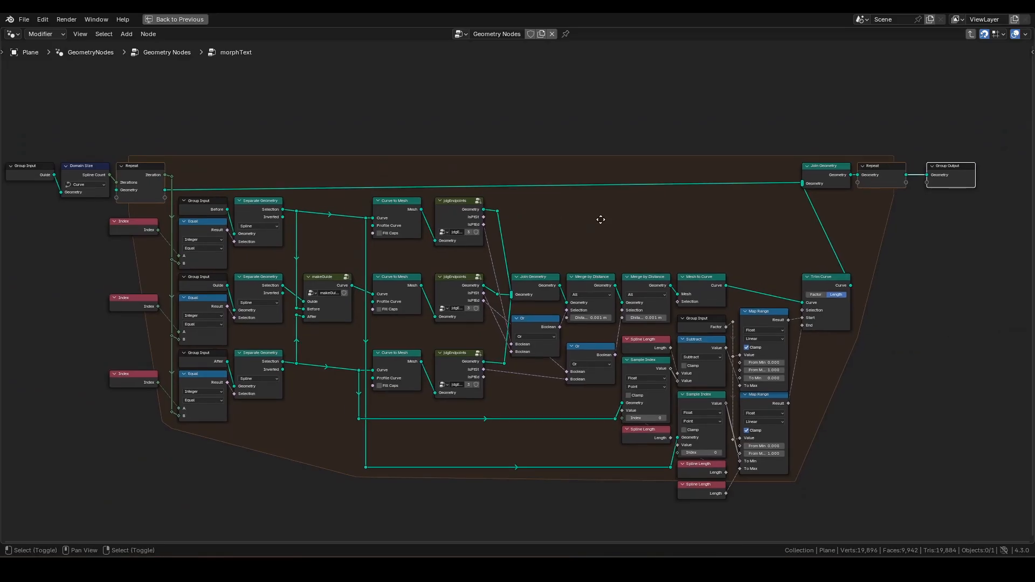
scroll(598, 222, "up", 1)
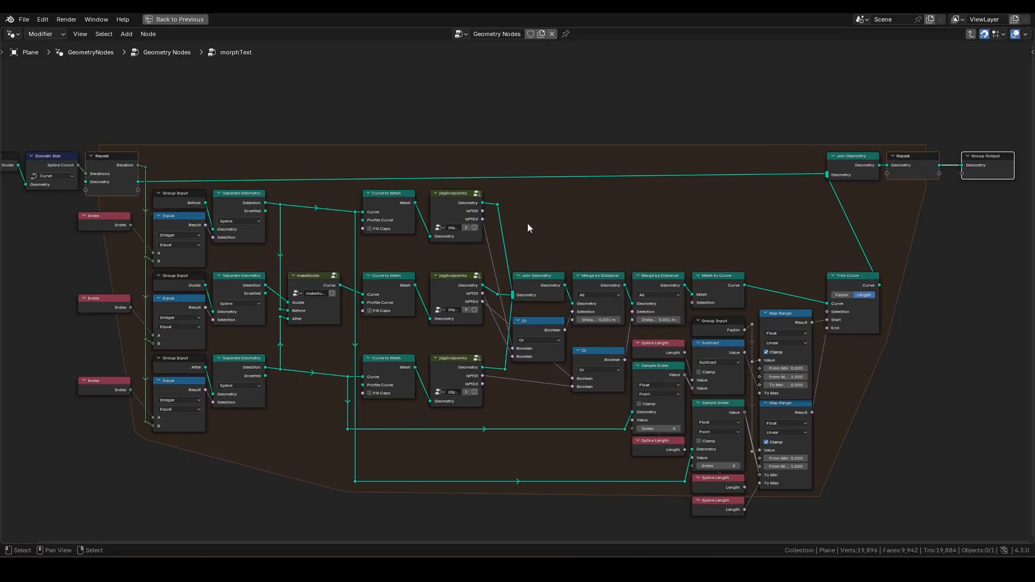
key("Home")
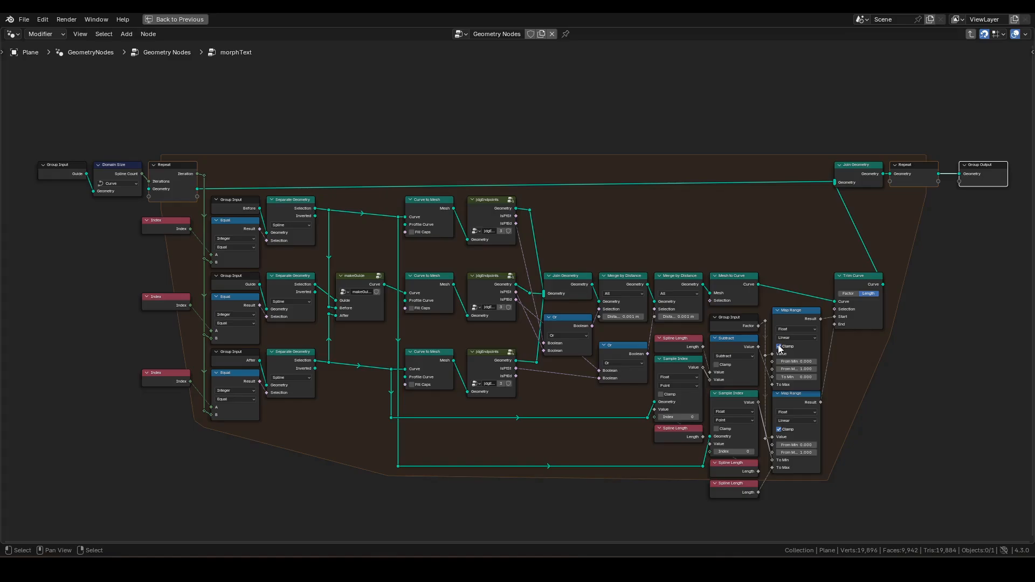
scroll(769, 349, "up", 2)
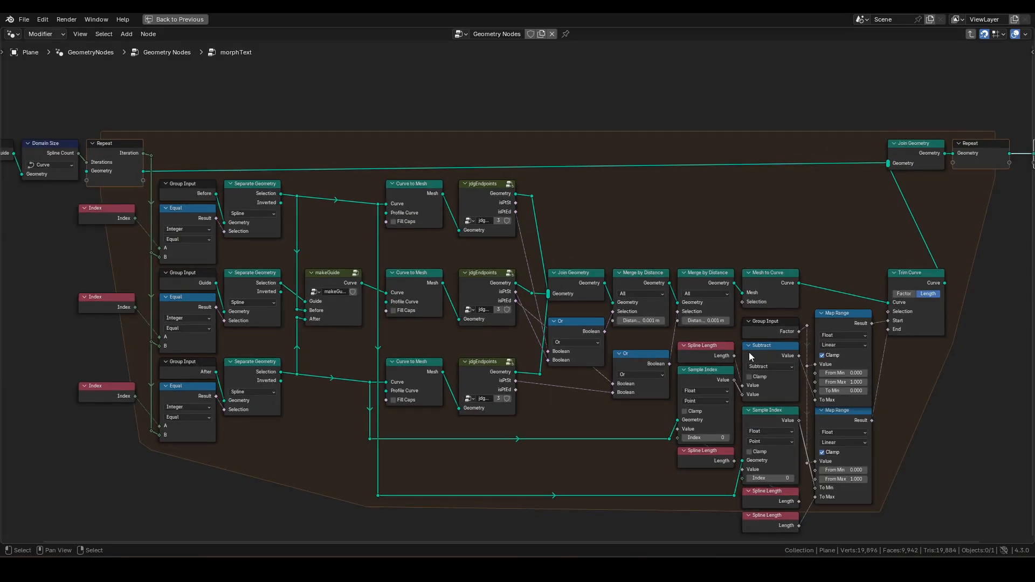
scroll(748, 351, "up", 2)
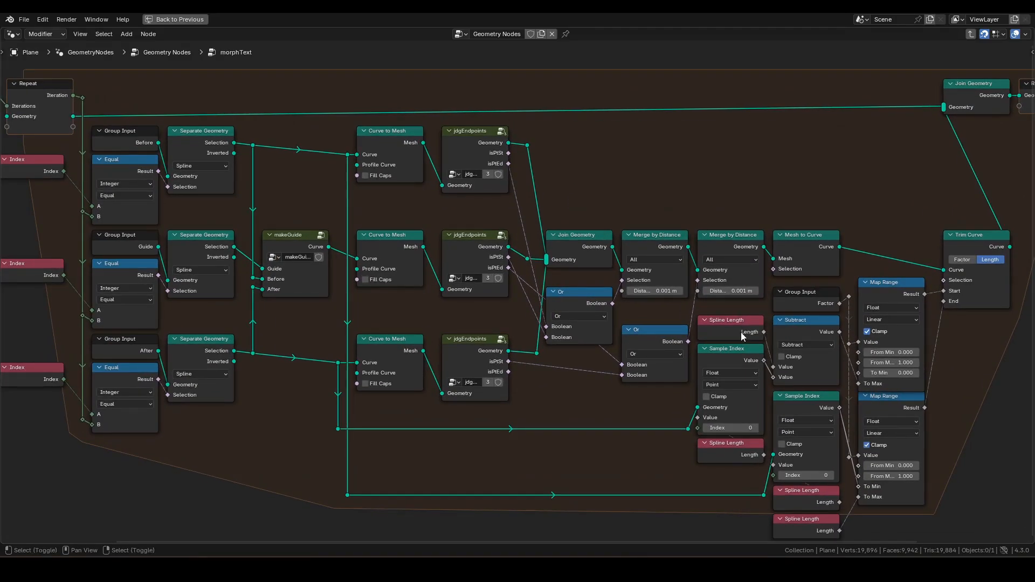
Step: Review the morphText nodes through to the Group Output, inspect the inside of the makeGuide group and return to morphText
middle_click_drag(741, 334, 742, 323, "shift")
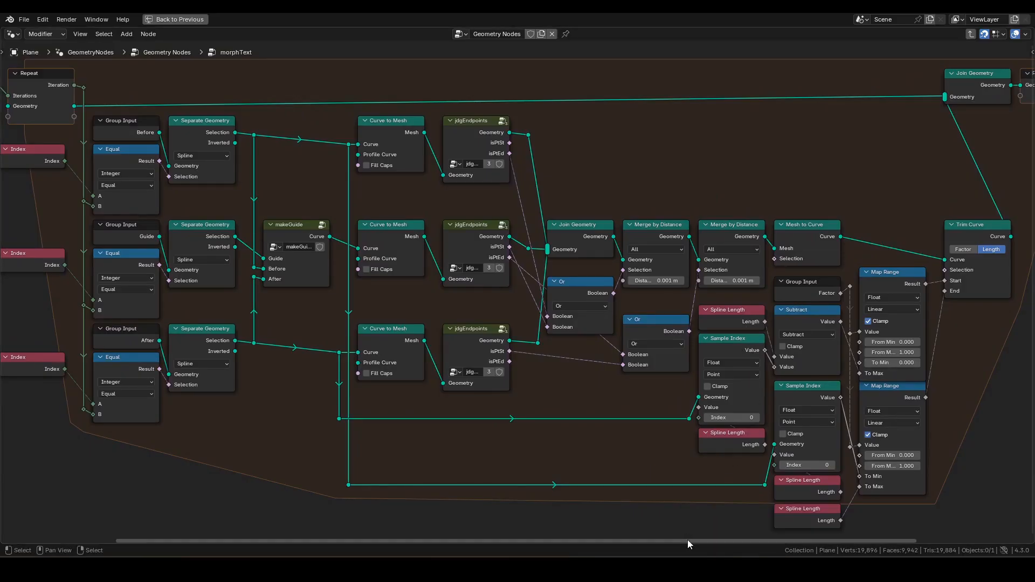
left_click_drag(687, 539, 823, 538)
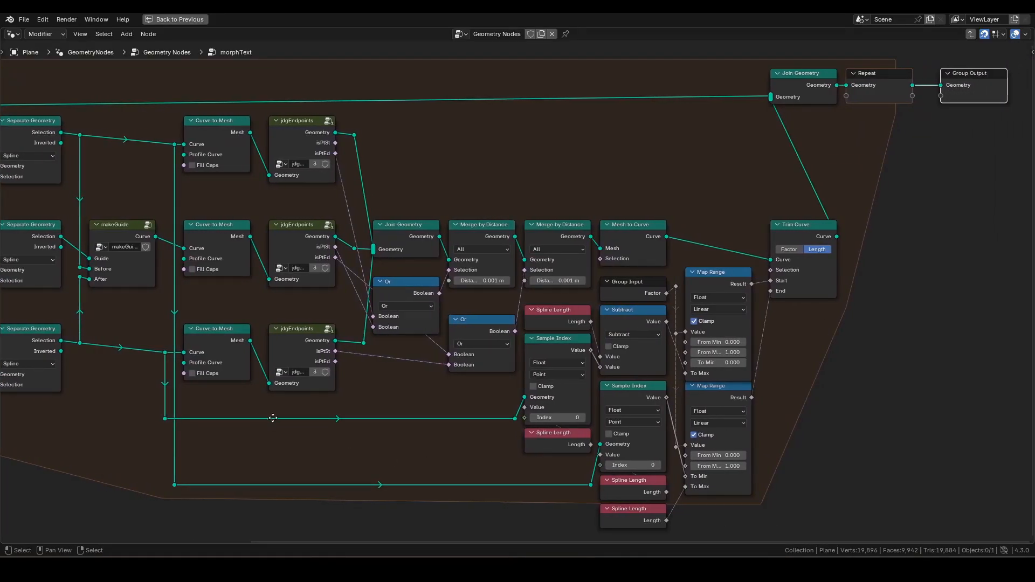
middle_click_drag(104, 398, 374, 409)
scroll(295, 337, "up", 4)
middle_click_drag(294, 337, 395, 374)
left_click(413, 277)
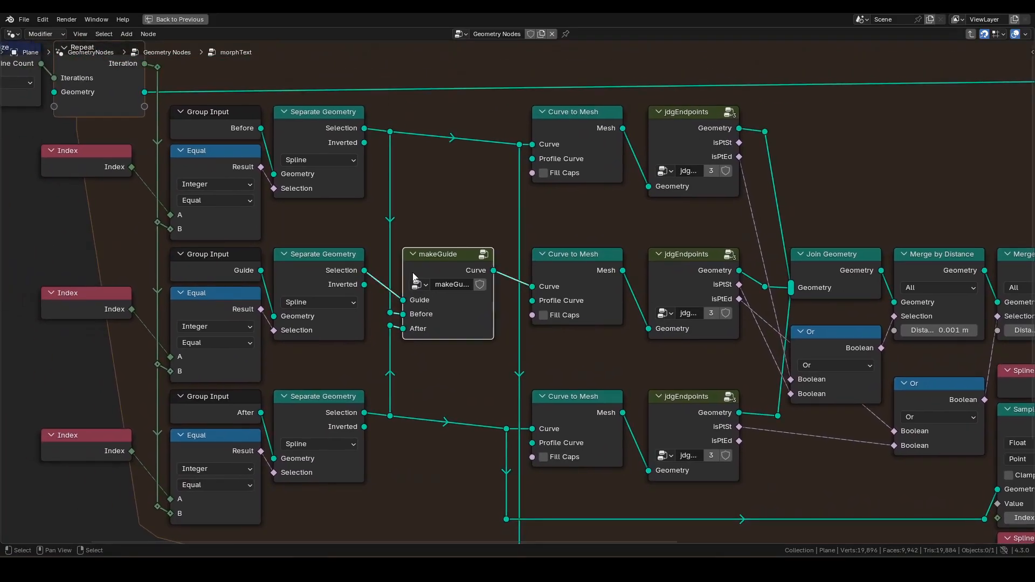
key("Tab")
scroll(451, 331, "down", 2)
middle_click_drag(450, 331, 455, 330)
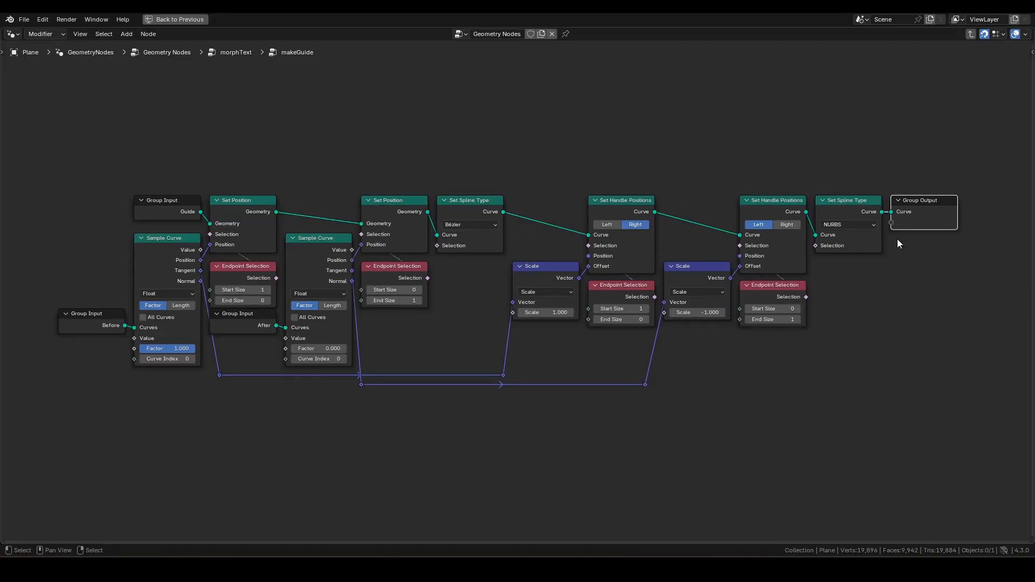
key("Tab")
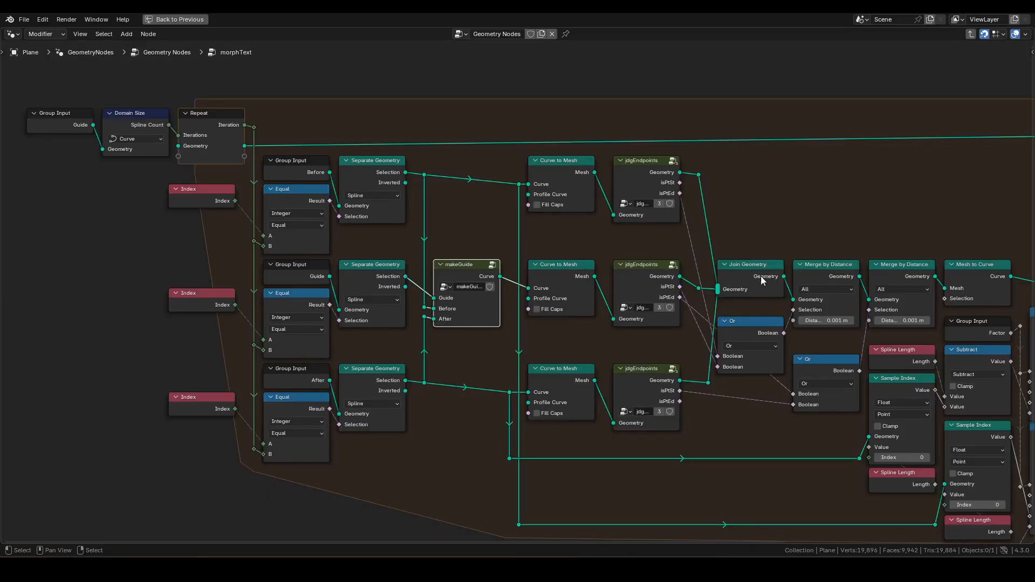
Step: Open the jdgEndpoints group fed by the Before splines to examine its endpoint capture nodes, and return to morphText
middle_click_drag(641, 236, 502, 230)
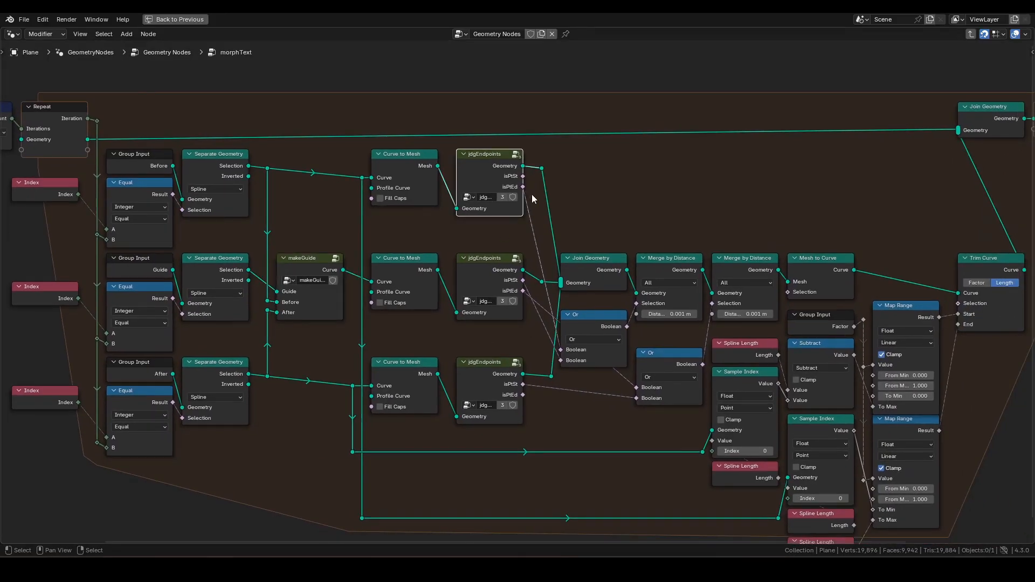
key("Tab")
scroll(568, 272, "up", 3)
middle_click_drag(562, 274, 568, 293)
scroll(568, 293, "up", 1)
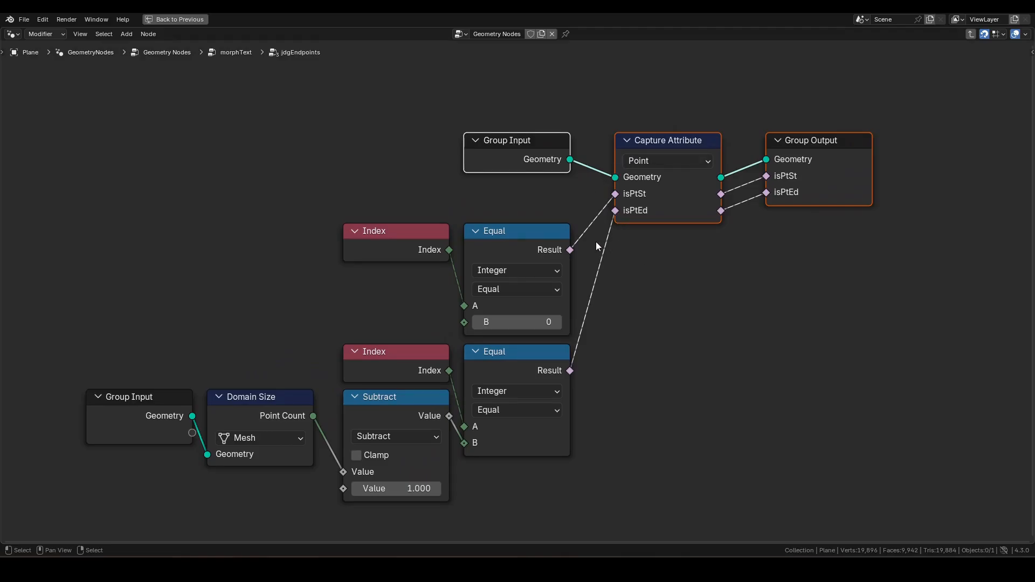
scroll(596, 243, "down", 1)
key("Tab")
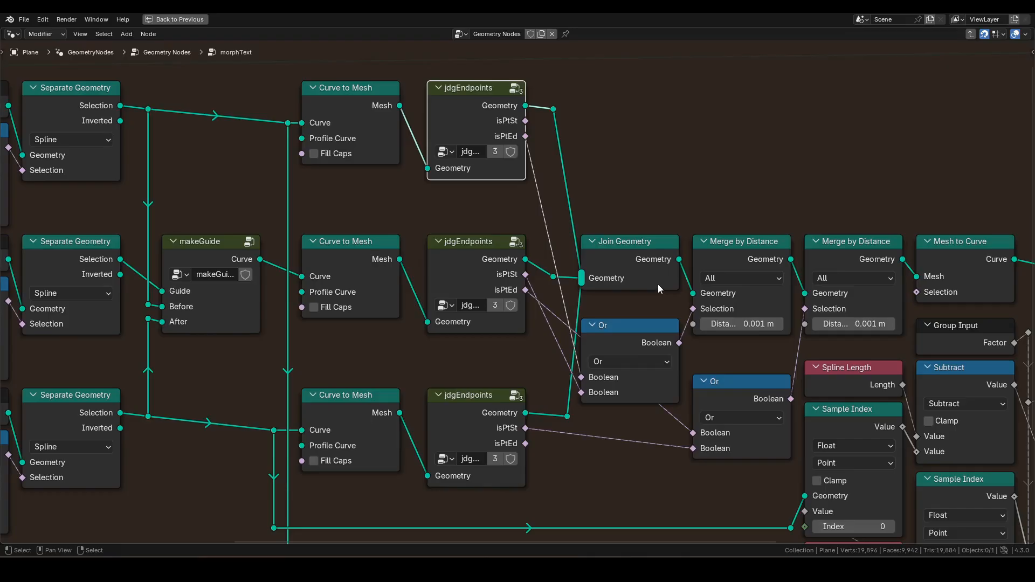
Step: Restore the full workspace layout, maximize the 3D viewport around the text outlines and play the morph animation
key("ctrl+space")
scroll(653, 279, "down", 4)
middle_click_drag(677, 277, 591, 257)
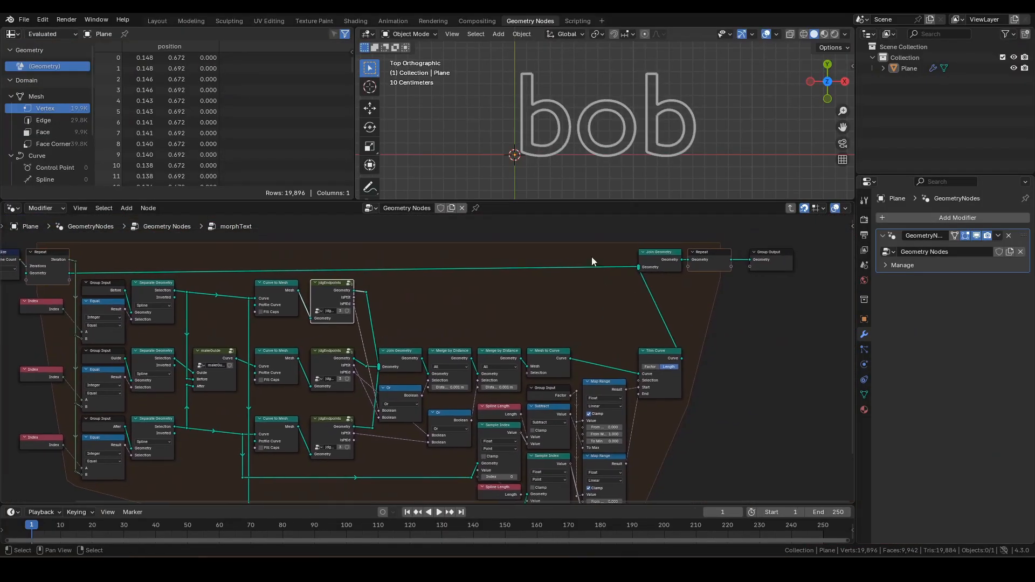
key("ctrl+space")
scroll(495, 286, "up", 4)
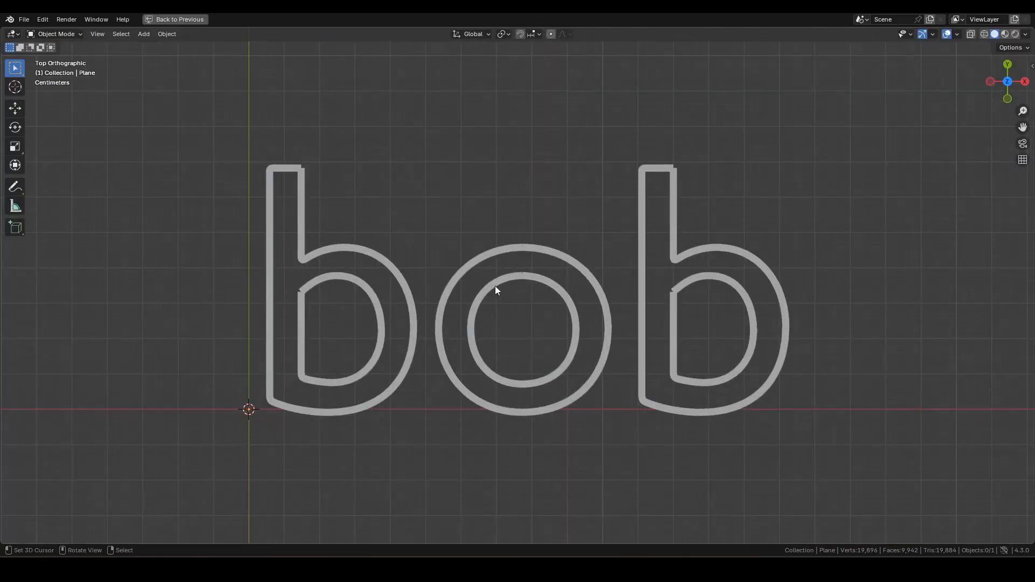
key("space")
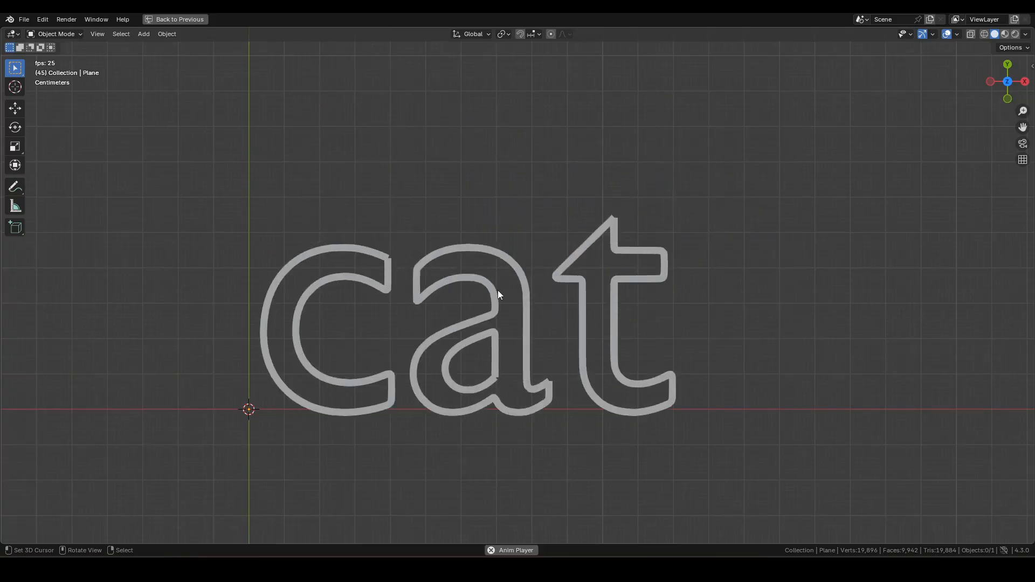